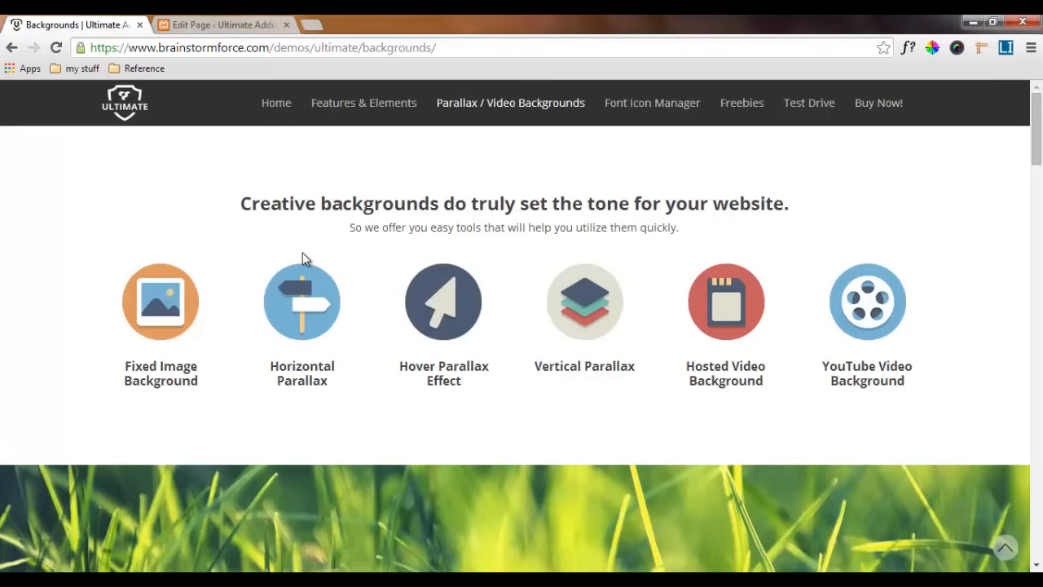
# In the page editor, add a row and insert a Headings element from Ultimate VC Addons into it
pyautogui.click(214, 25)
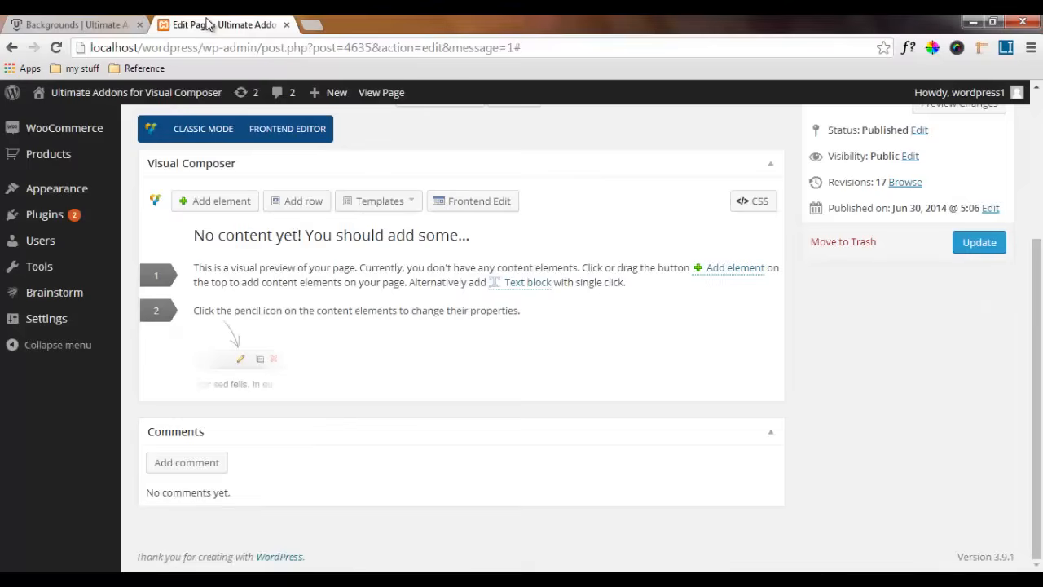
pyautogui.click(302, 203)
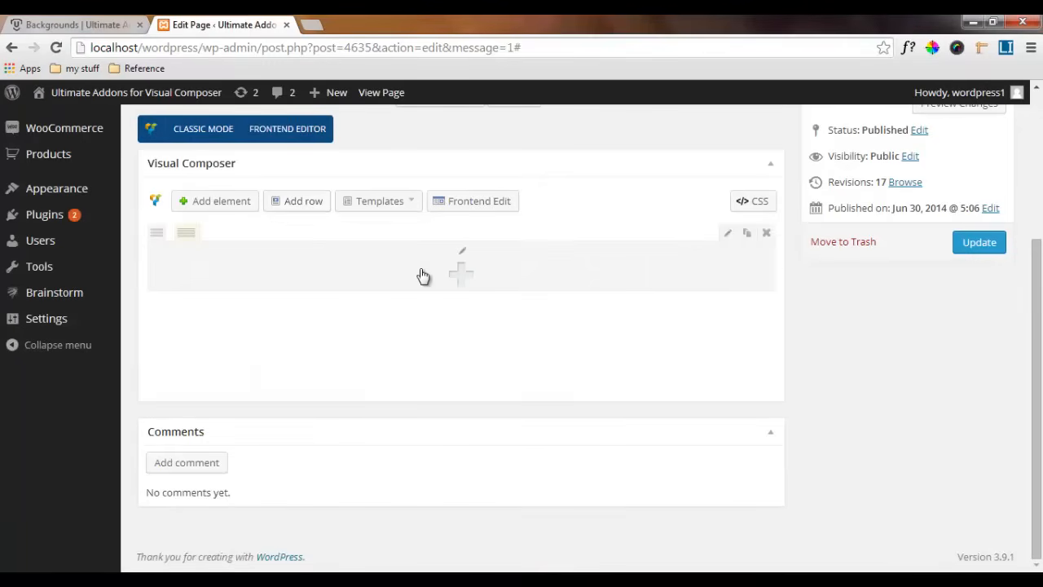
pyautogui.click(462, 271)
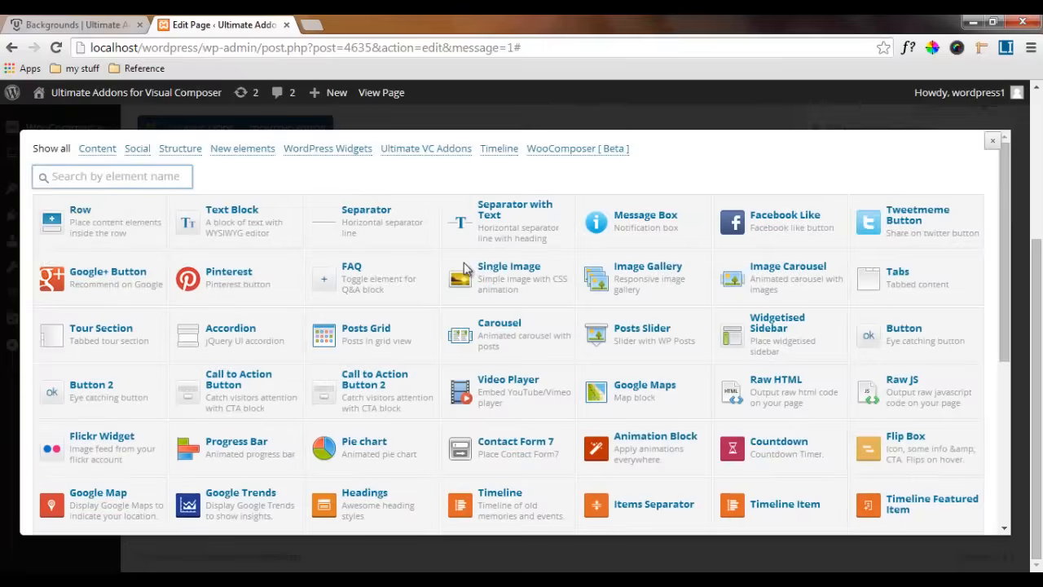
pyautogui.click(408, 153)
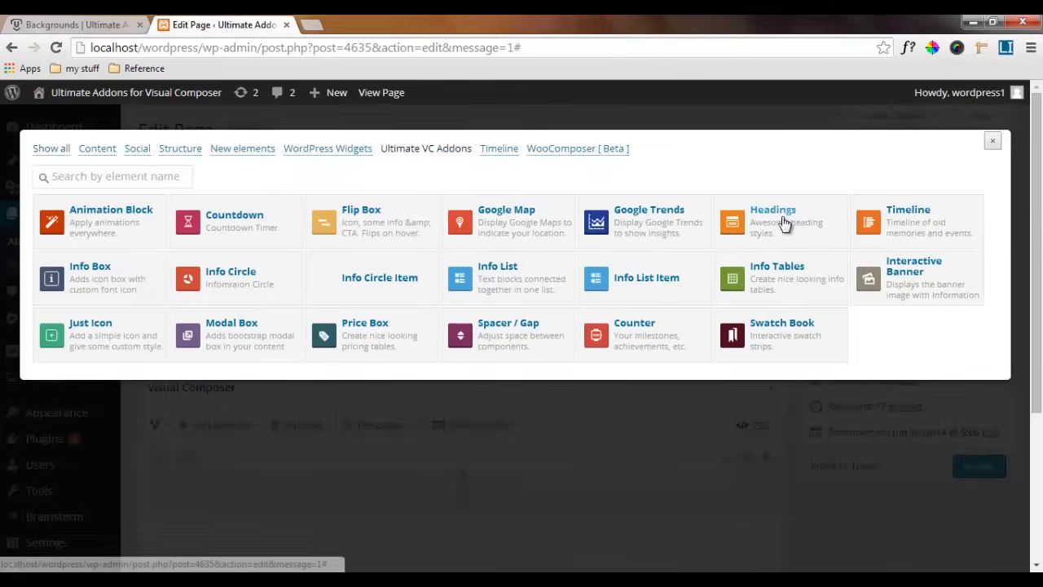
pyautogui.click(780, 216)
# Set title "Creative backgrounds do truly set the tone for your website." and sub heading "So we offer you easy tools that will help you utilize them quickly."
pyautogui.moveTo(313, 240); pyautogui.dragTo(222, 242)
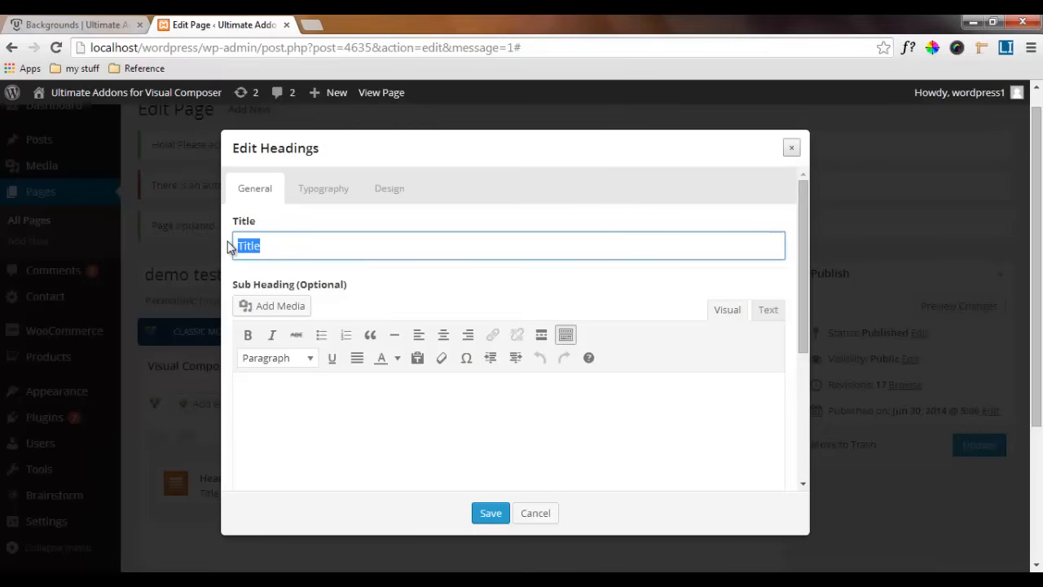
pyautogui.write('Creative backgrounds do truly set the tone for your website.')
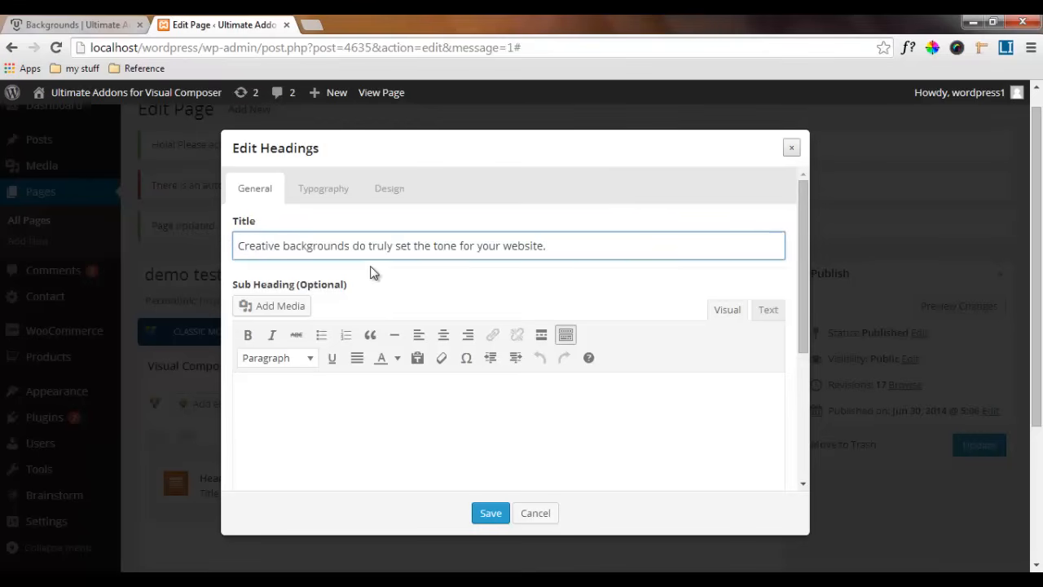
pyautogui.click(352, 409)
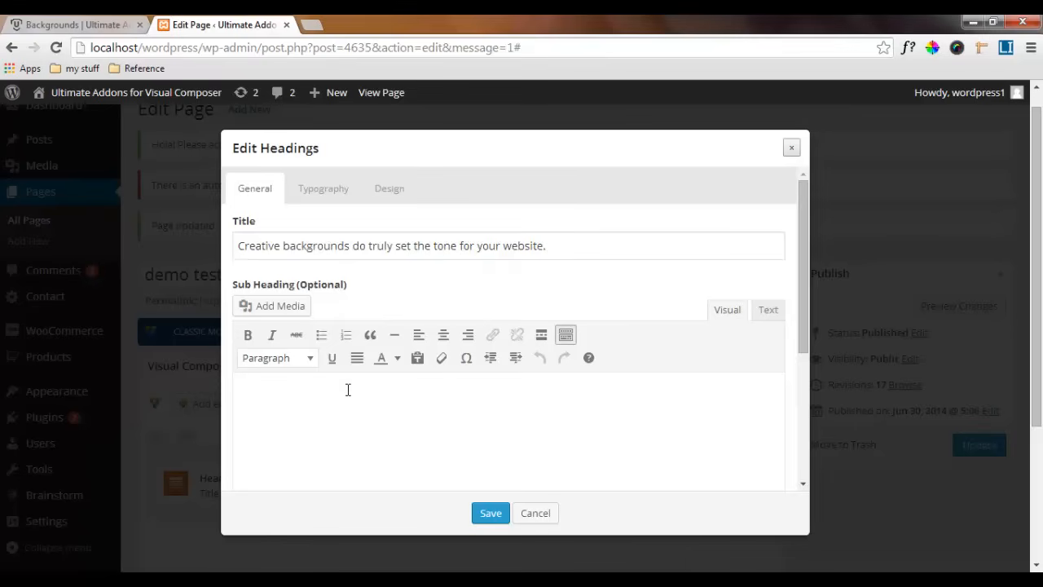
pyautogui.scroll(-5, 332, 391)
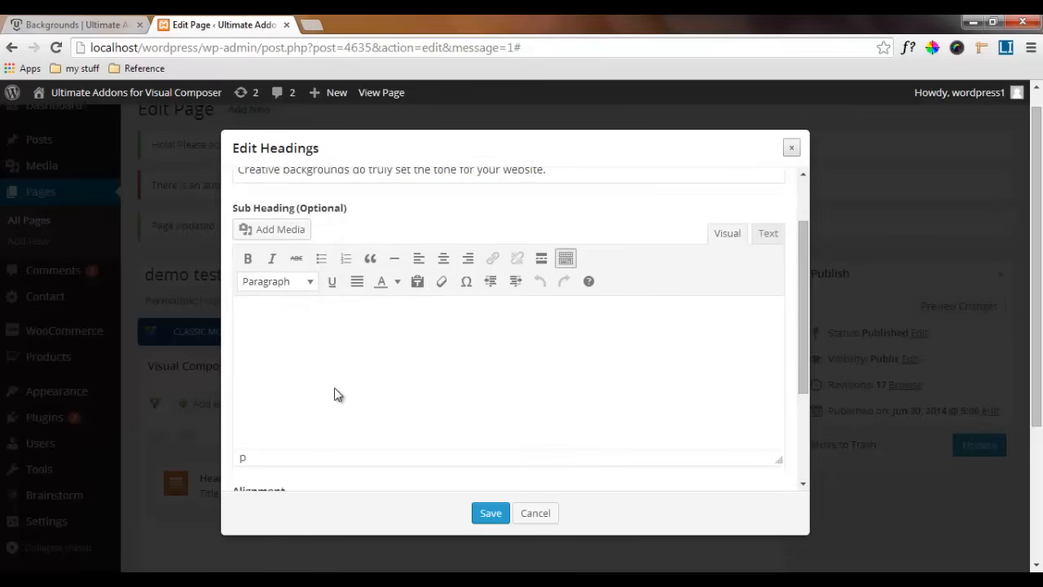
pyautogui.write('So we offer you easy tools that will help you utilize them quickly.')
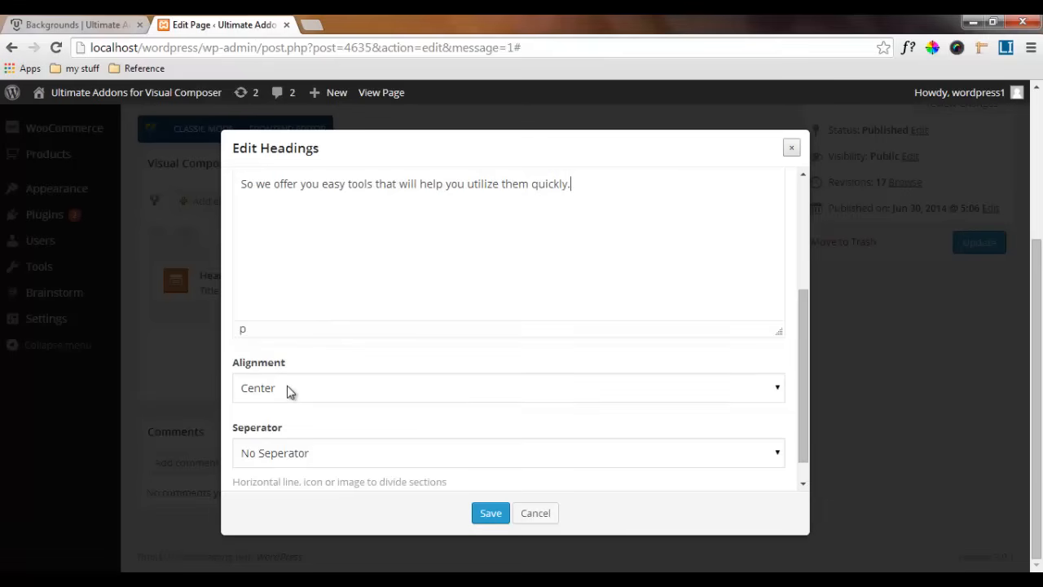
pyautogui.scroll(-1, 291, 393)
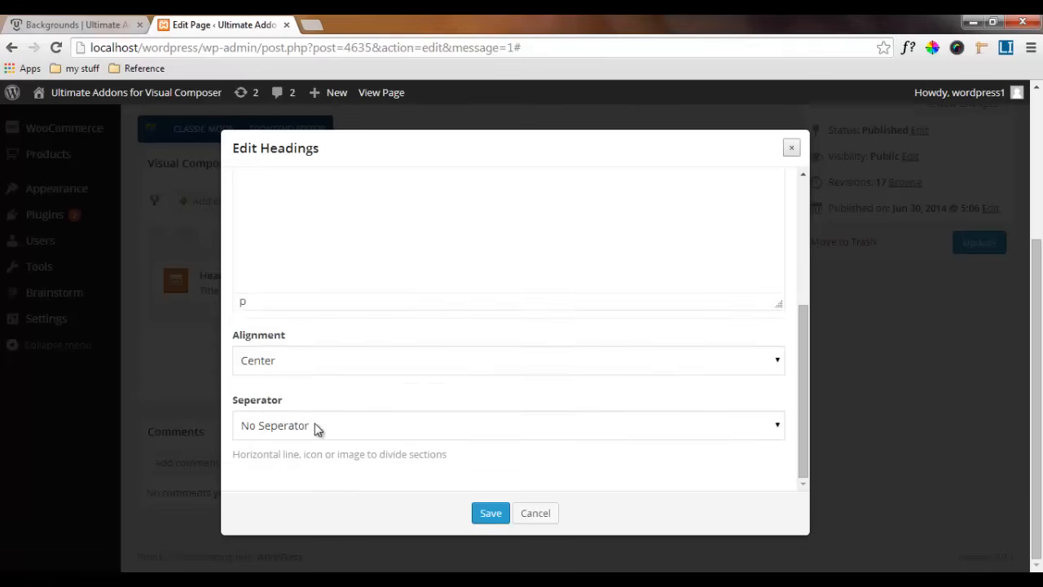
pyautogui.scroll(3, 314, 423)
pyautogui.scroll(-3, 314, 423)
pyautogui.scroll(5, 340, 430)
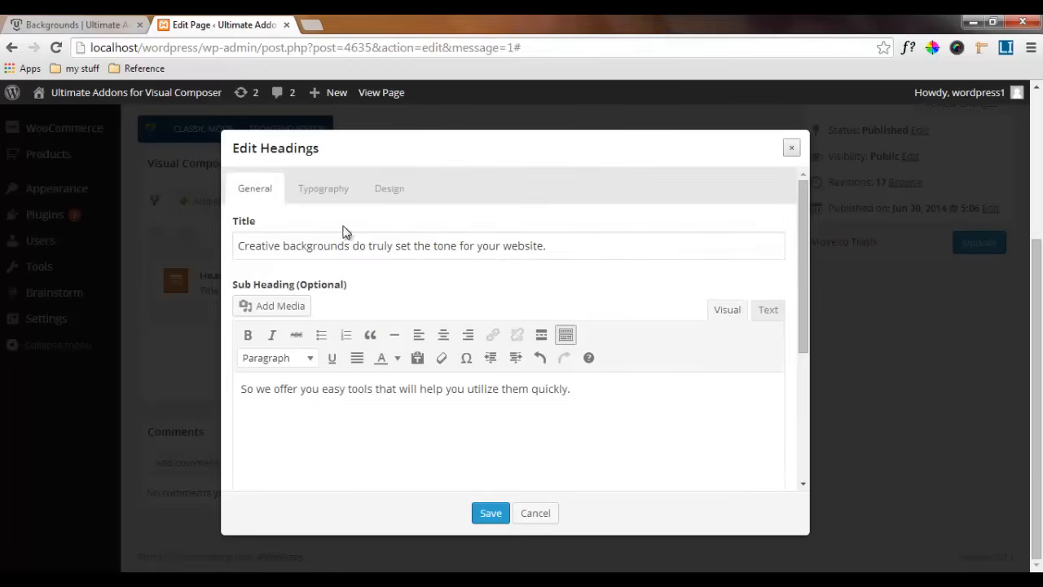
# Set the main heading's font family to Open Sans and its font style to 700
pyautogui.click(326, 199)
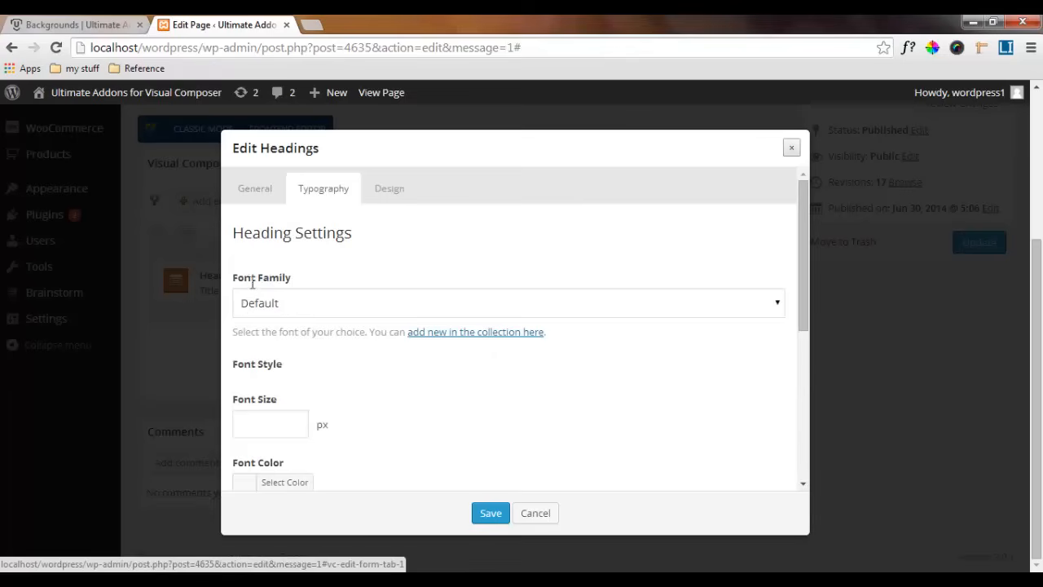
pyautogui.click(313, 304)
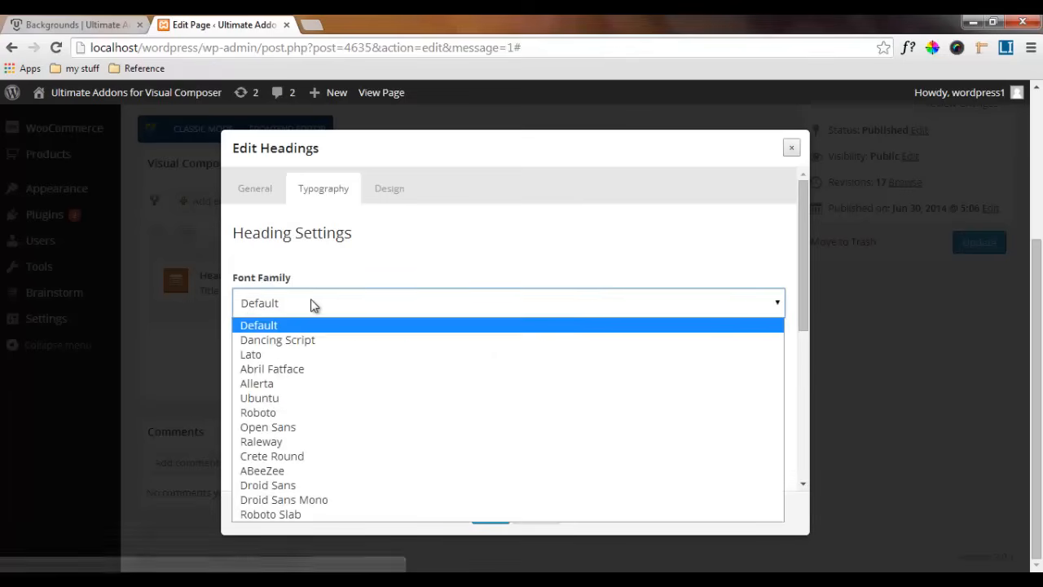
pyautogui.click(295, 432)
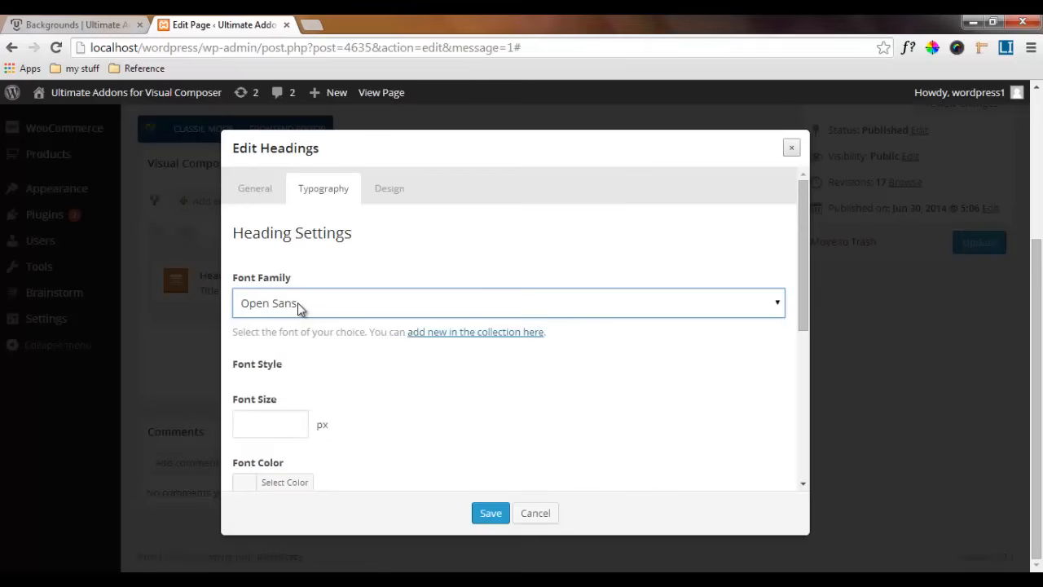
pyautogui.click(297, 304)
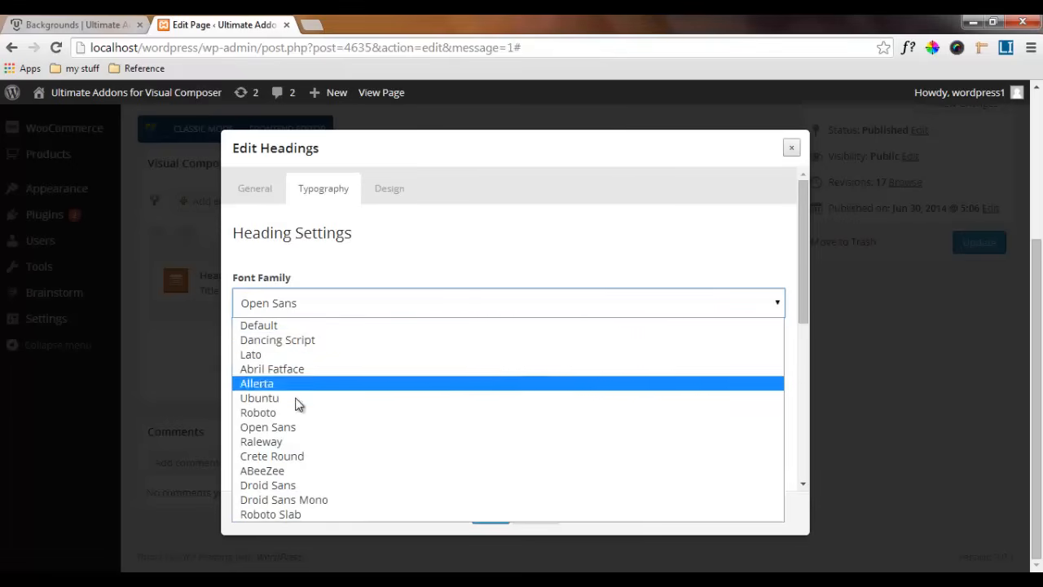
pyautogui.click(322, 304)
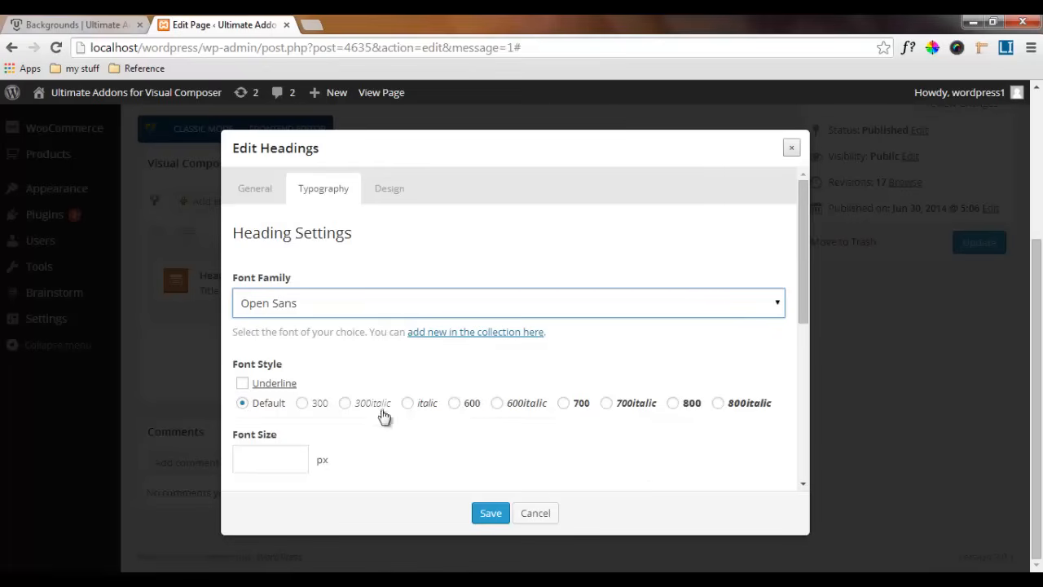
pyautogui.click(565, 405)
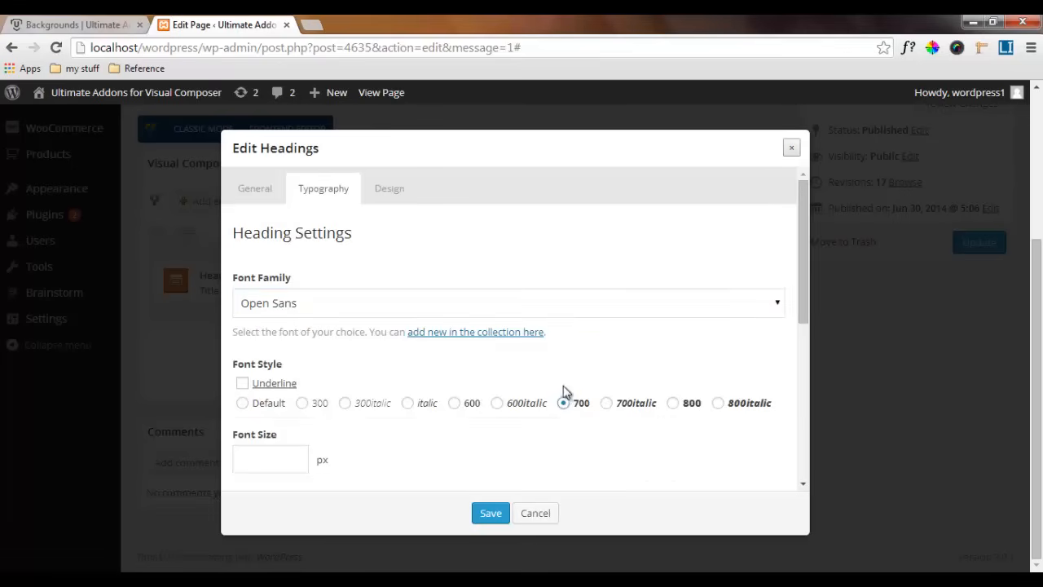
# Set the main heading's font size to 24 px and its font color to black, #000000
pyautogui.scroll(-1, 569, 417)
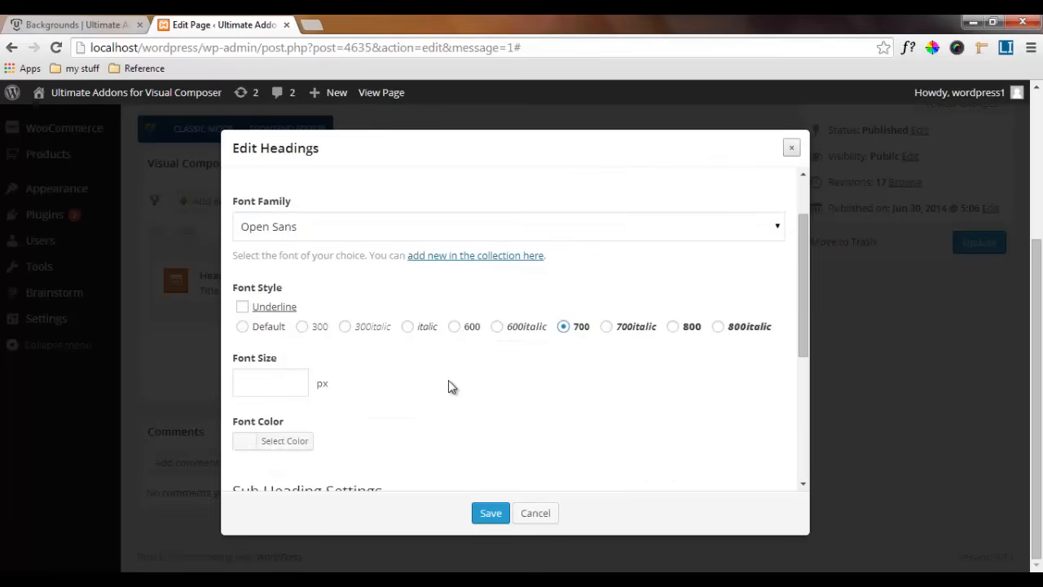
pyautogui.click(252, 380)
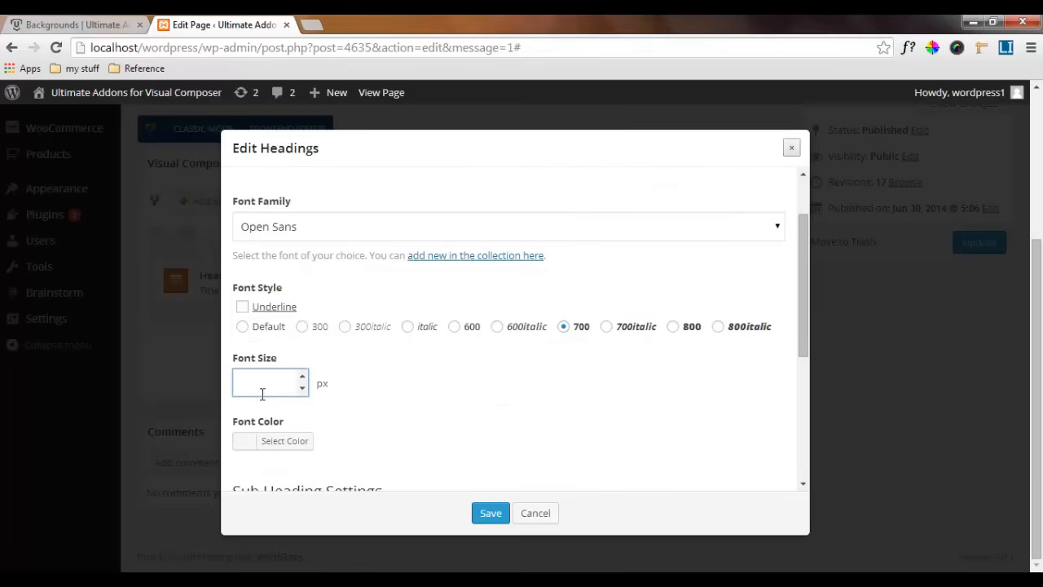
pyautogui.write('24')
pyautogui.scroll(-2, 372, 383)
pyautogui.click(243, 289)
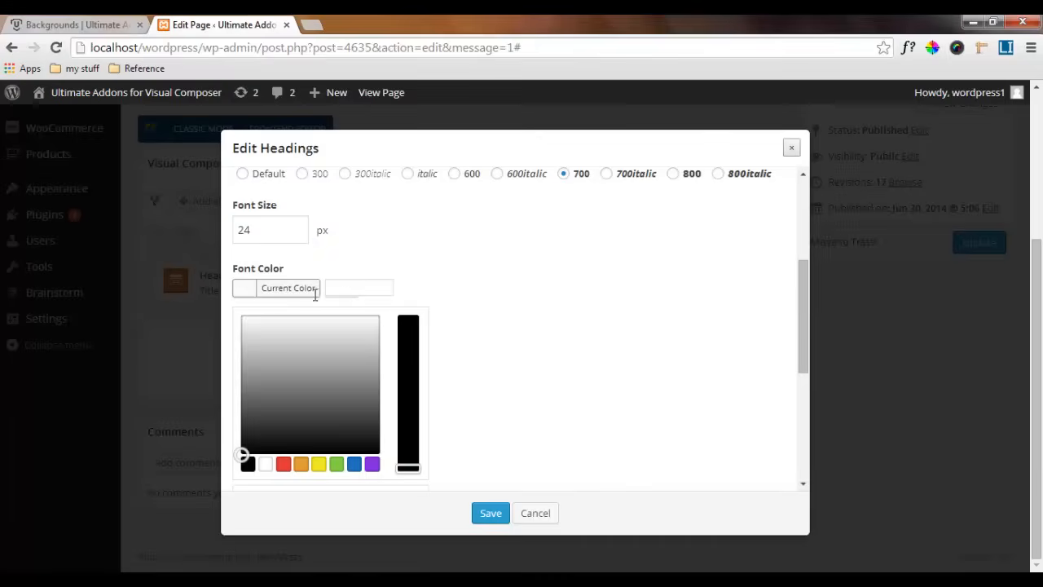
pyautogui.click(368, 287)
pyautogui.moveTo(240, 445)
pyautogui.mouseDown()
pyautogui.moveTo(256, 421)
pyautogui.moveTo(231, 461)
pyautogui.mouseUp()
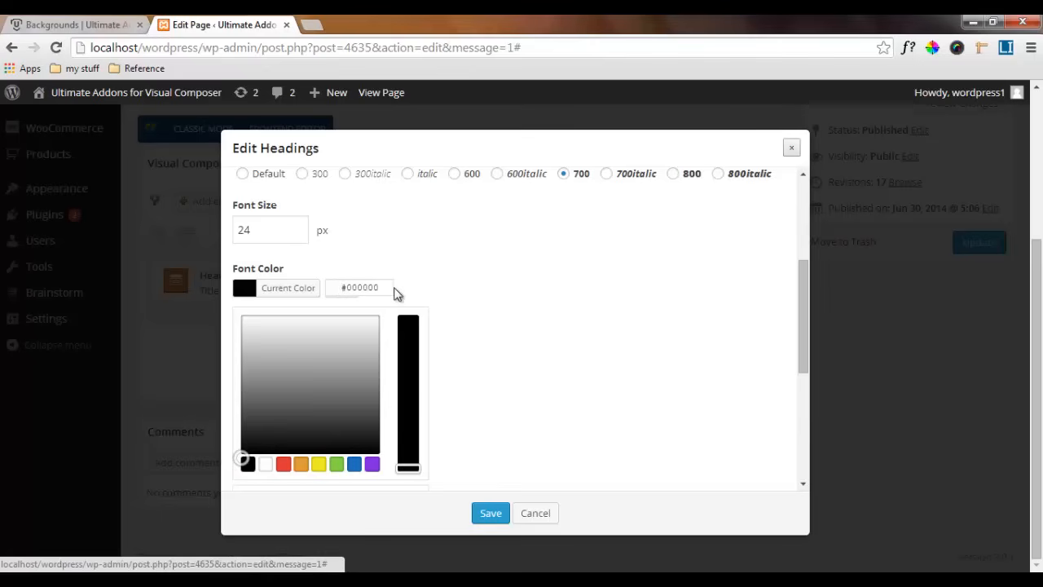
pyautogui.click(481, 308)
# Set the sub heading's font family to Open Sans and its font size to 14 px
pyautogui.scroll(-1, 456, 314)
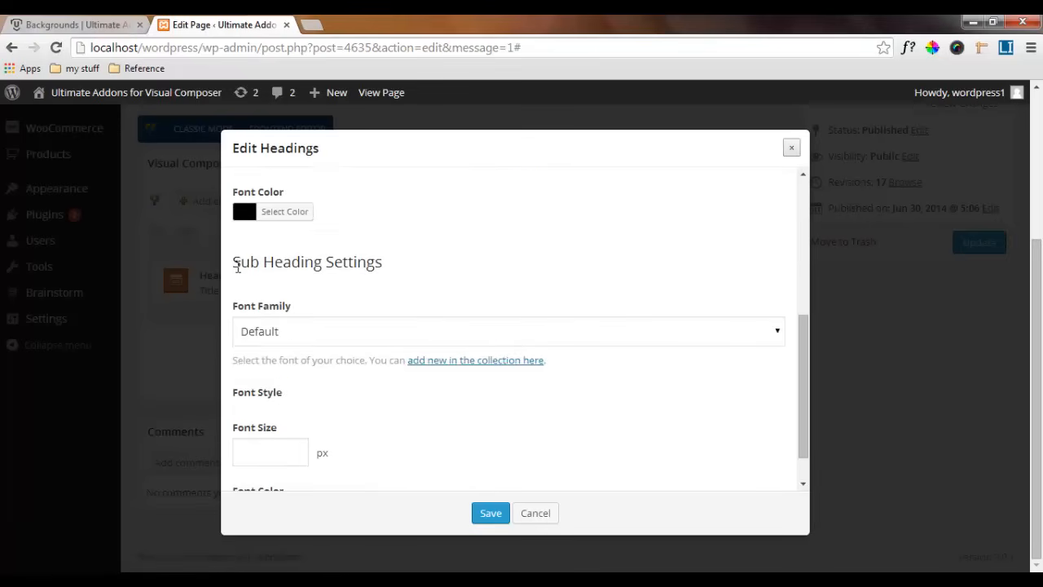
pyautogui.click(308, 336)
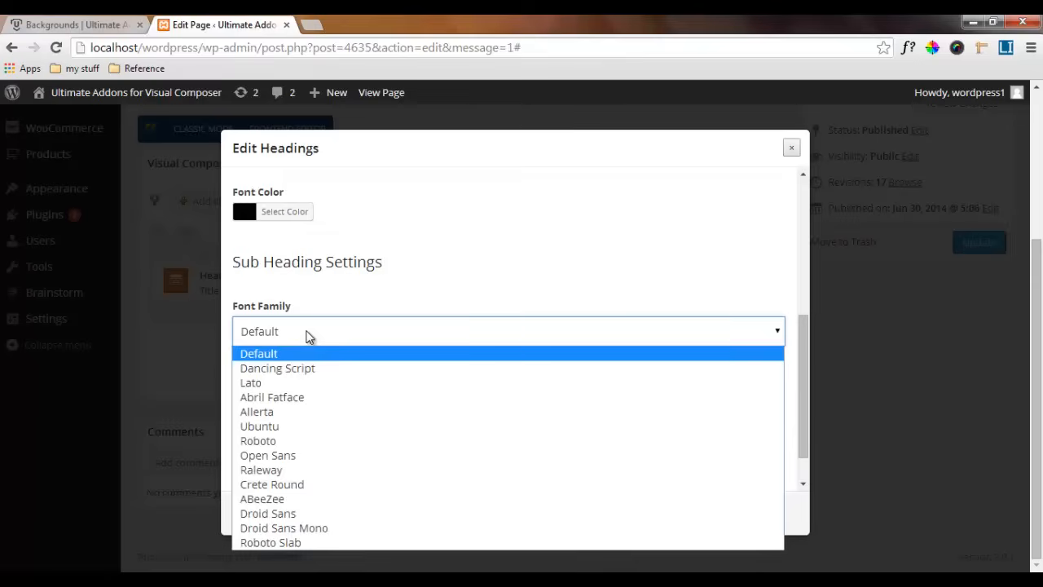
pyautogui.click(279, 459)
pyautogui.scroll(-1, 282, 433)
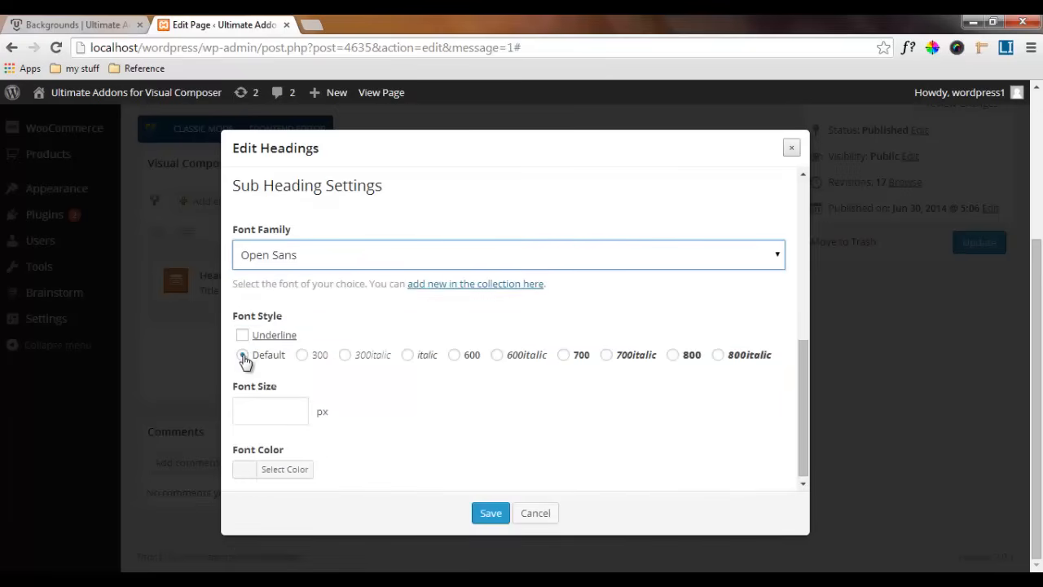
pyautogui.click(242, 411)
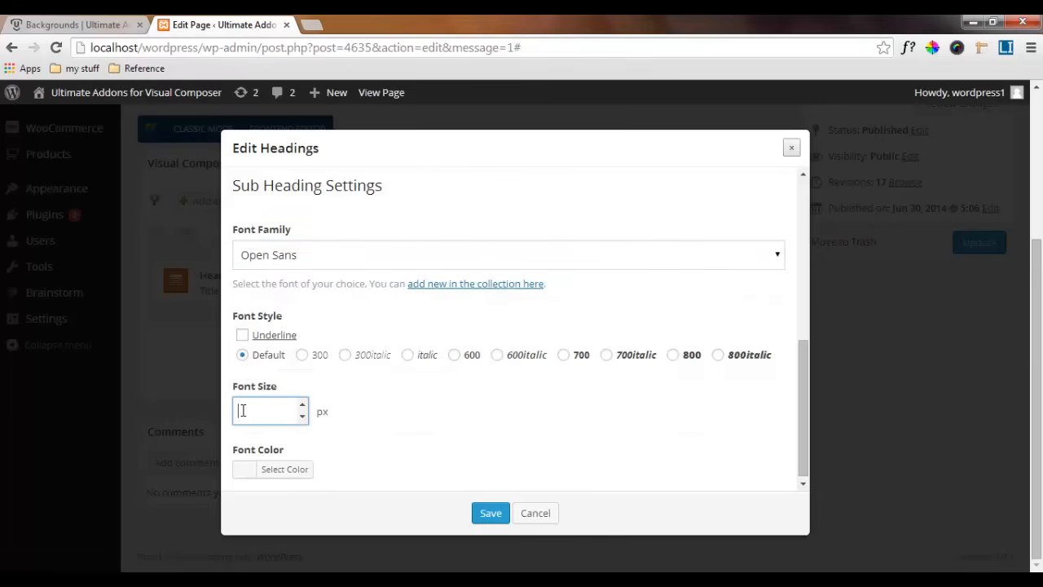
pyautogui.write('14')
# Set the sub heading's font color to #000000
pyautogui.click(277, 470)
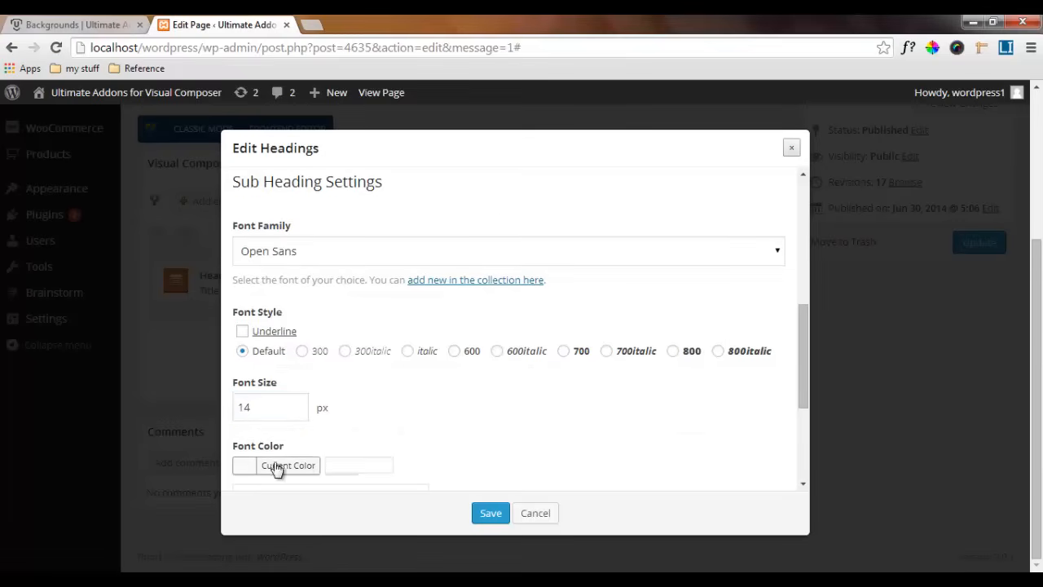
pyautogui.click(341, 463)
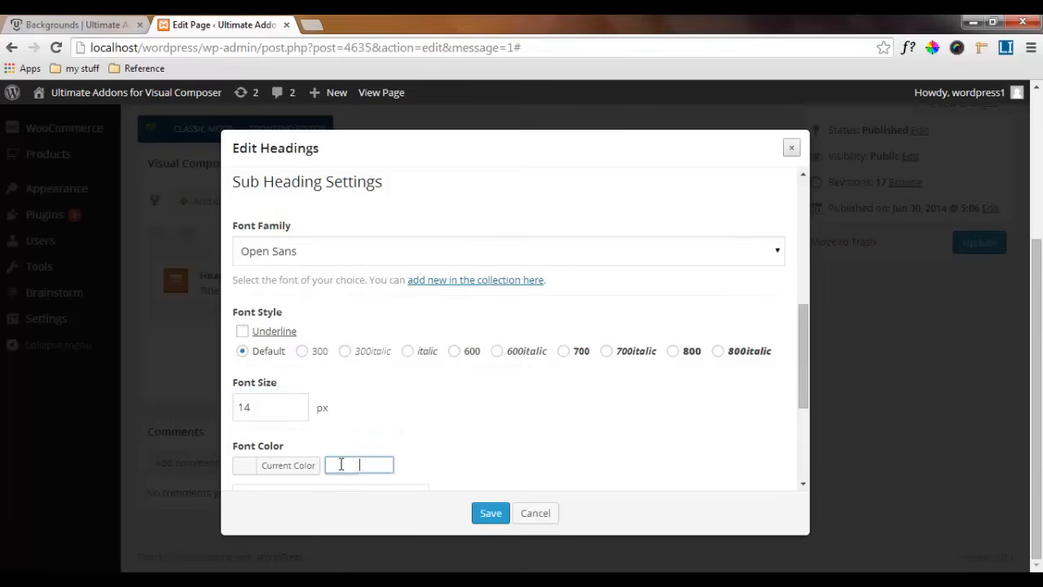
pyautogui.write('#000000')
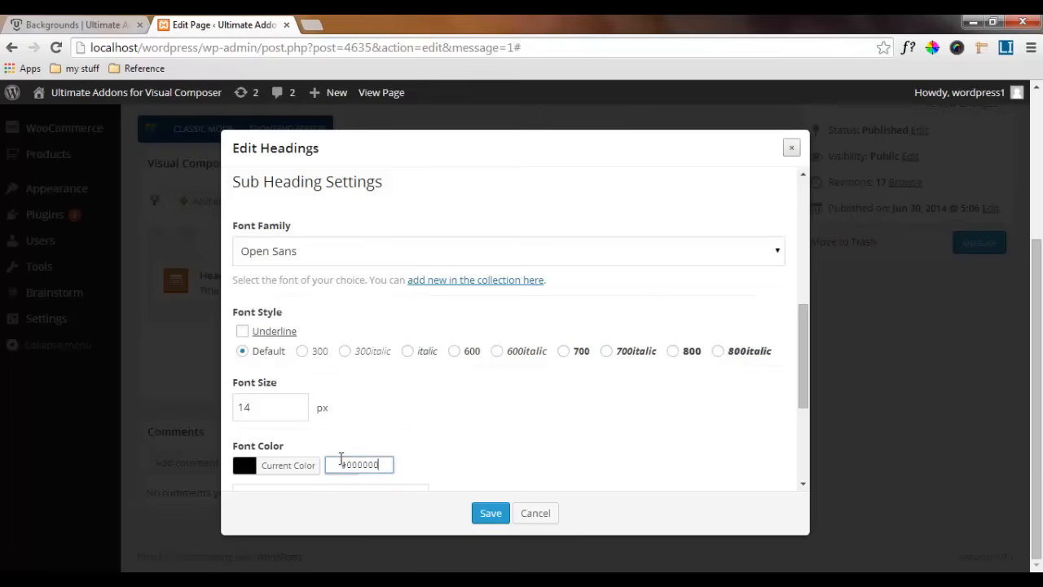
pyautogui.click(452, 468)
# Set the sub heading's top margin to 15 and bottom margin to 40, and save the Headings element
pyautogui.scroll(1, 394, 452)
pyautogui.scroll(6, 395, 452)
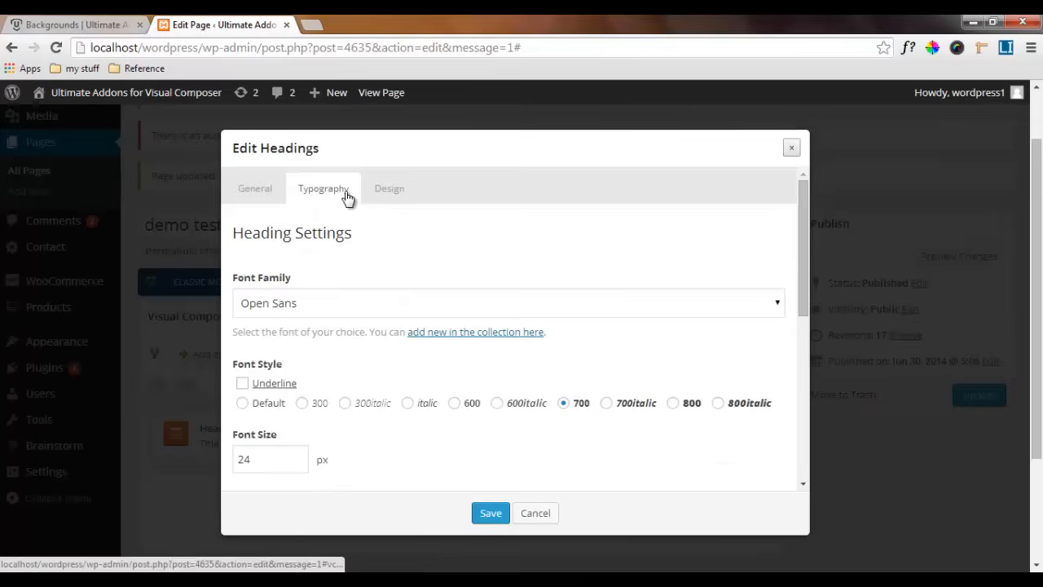
pyautogui.click(397, 193)
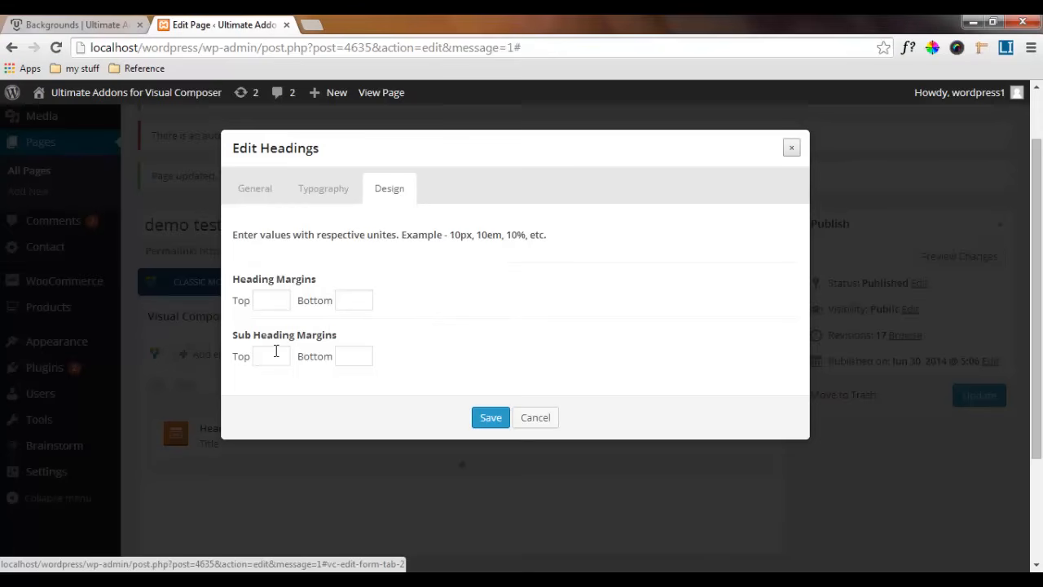
pyautogui.click(276, 351)
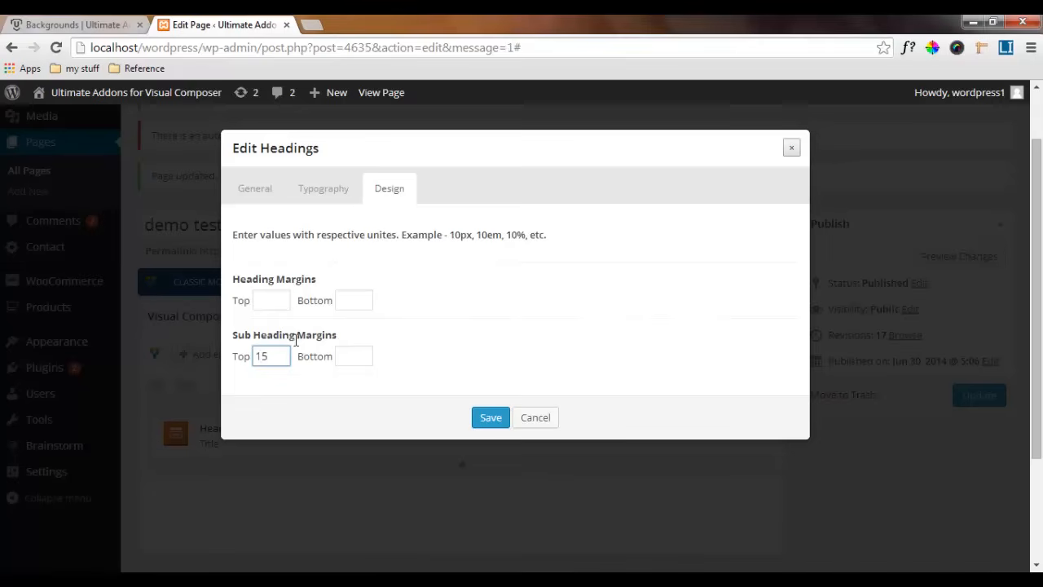
pyautogui.click(335, 355)
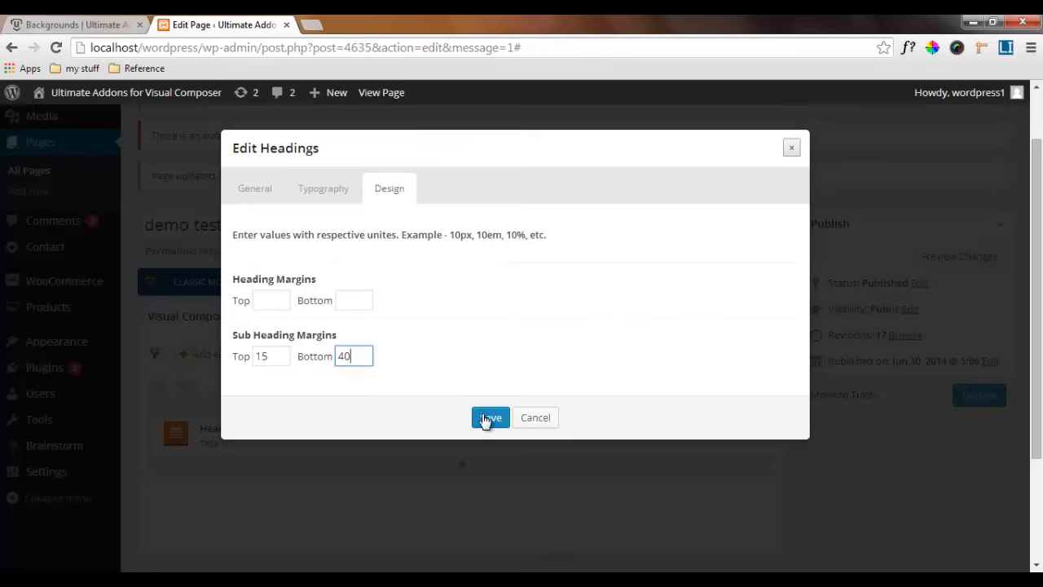
pyautogui.click(489, 419)
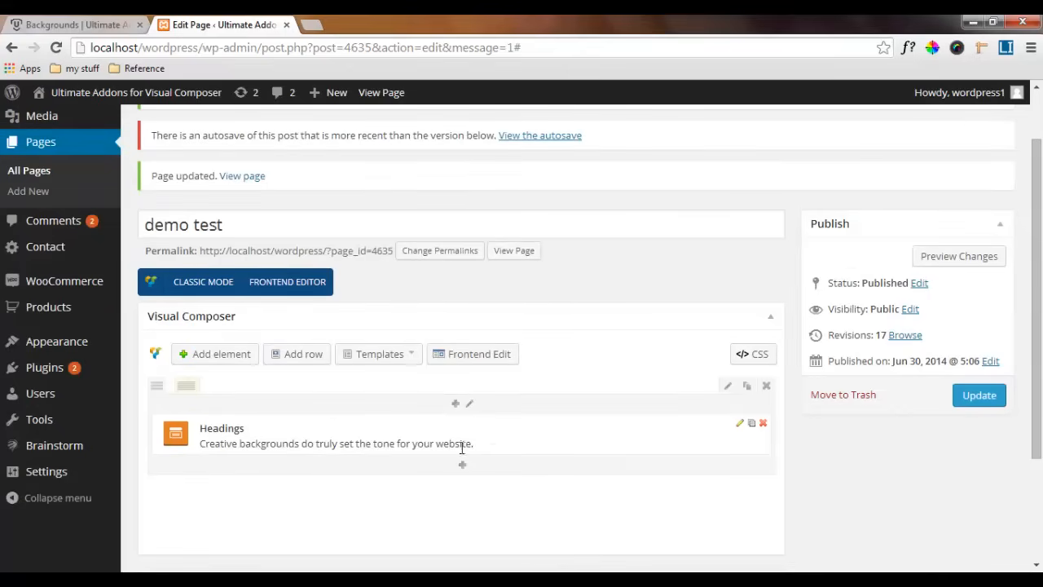
# Insert an inner Row element directly below the Headings element in the same row
pyautogui.click(462, 466)
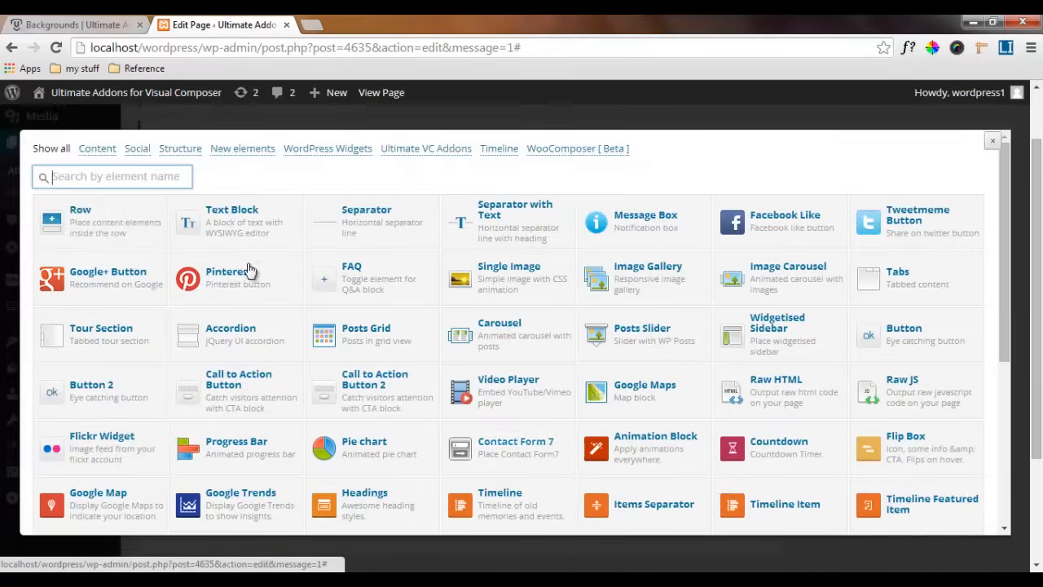
pyautogui.click(91, 216)
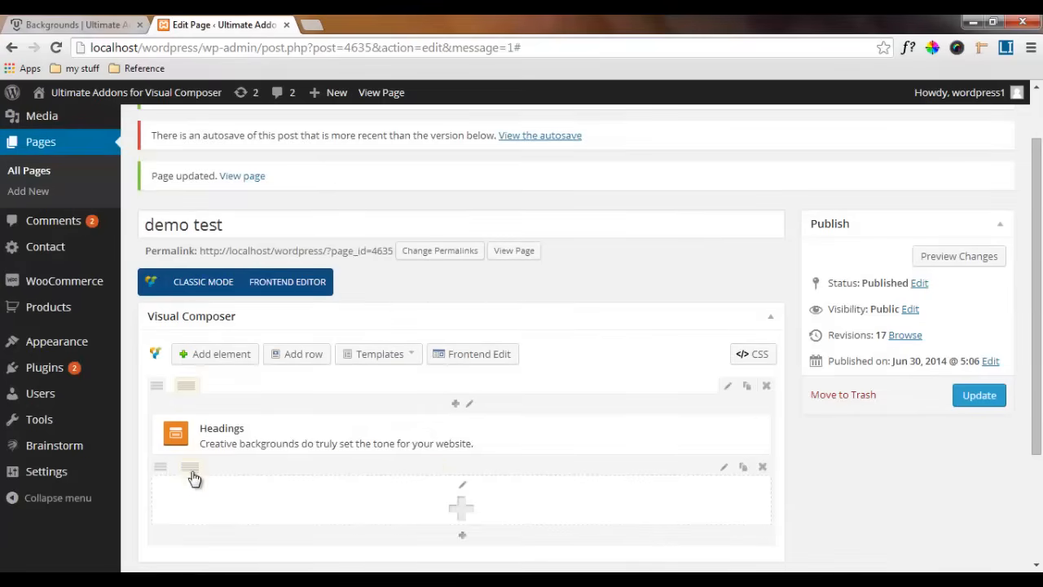
# Split the inner row below the Headings element into six equal columns
pyautogui.scroll(-1, 194, 479)
pyautogui.moveTo(192, 392)
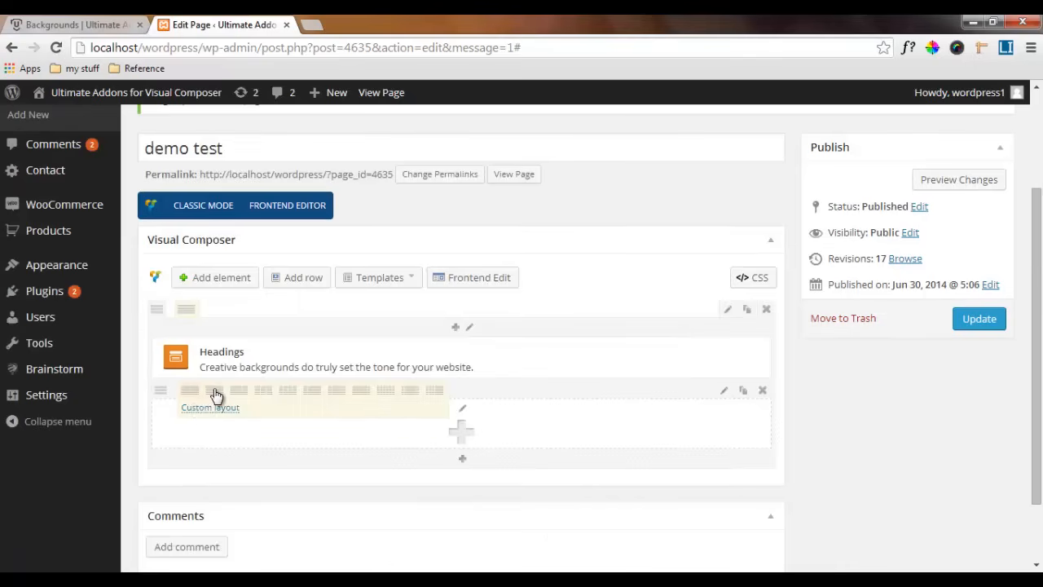
pyautogui.click(385, 391)
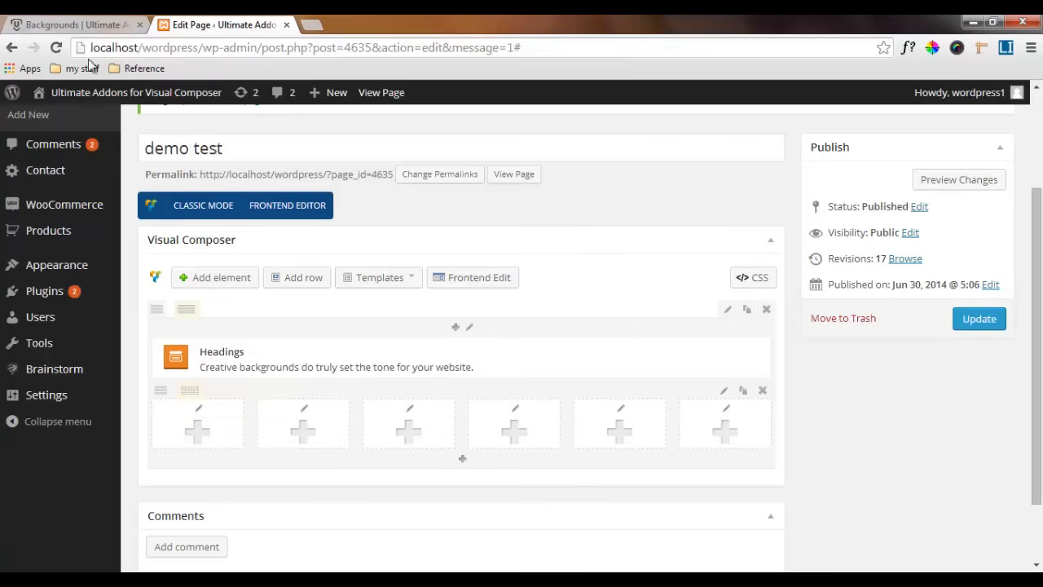
# Check the icon row on the Backgrounds demo page and add an Info Box element to the inner row's first column
pyautogui.click(79, 24)
pyautogui.click(364, 237)
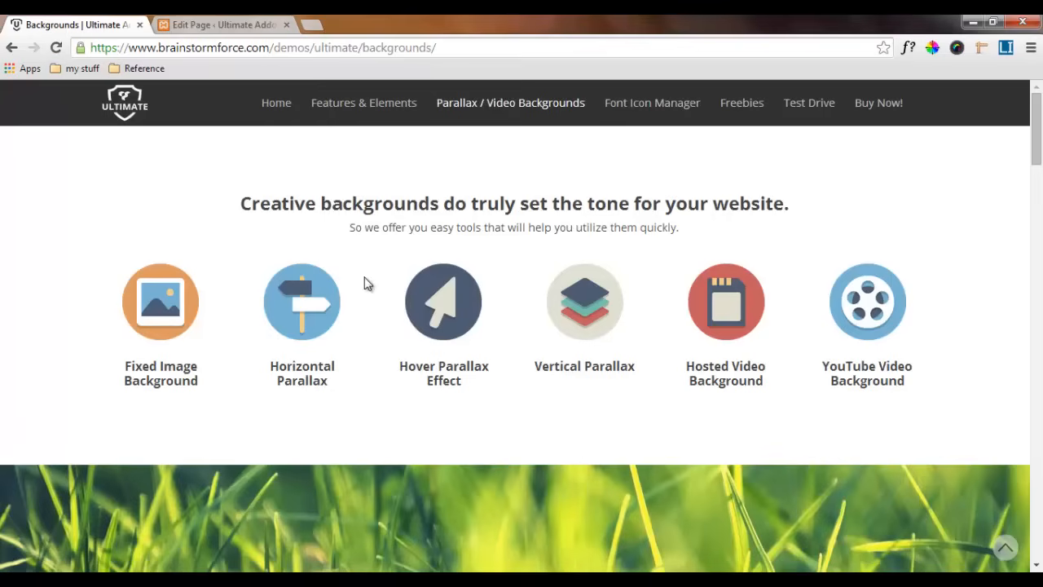
pyautogui.click(248, 25)
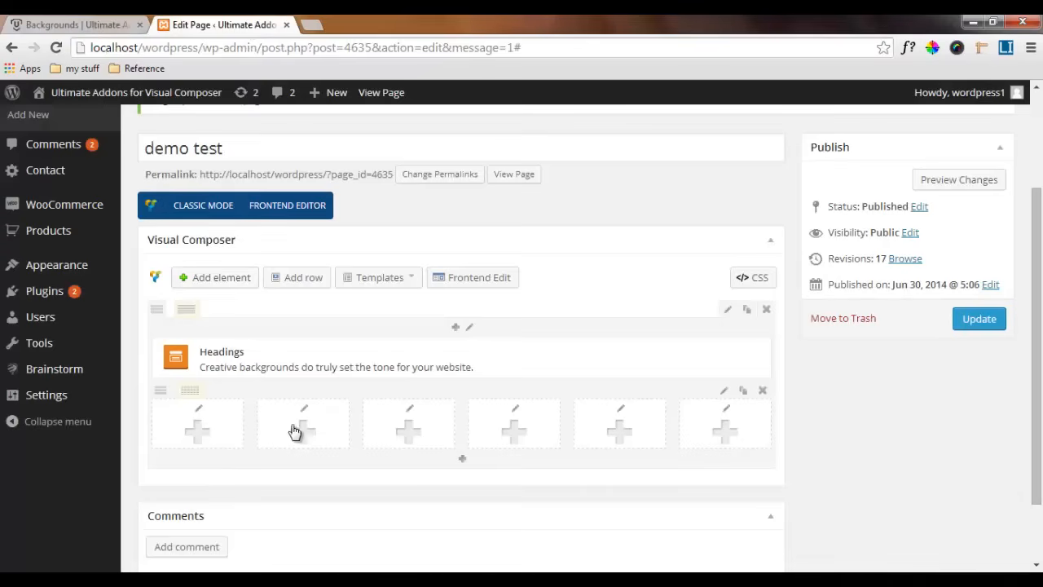
pyautogui.click(196, 432)
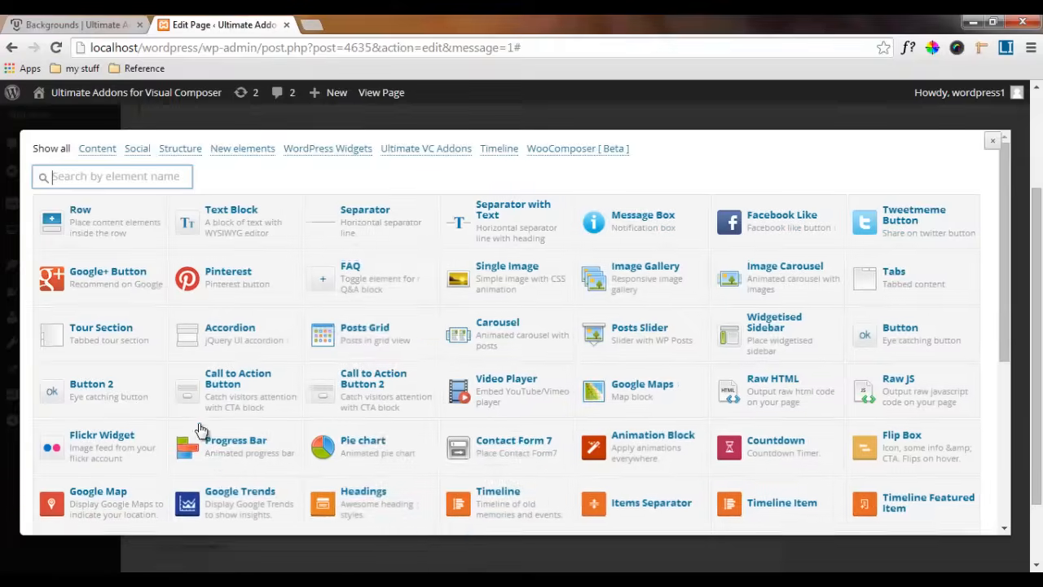
pyautogui.click(423, 155)
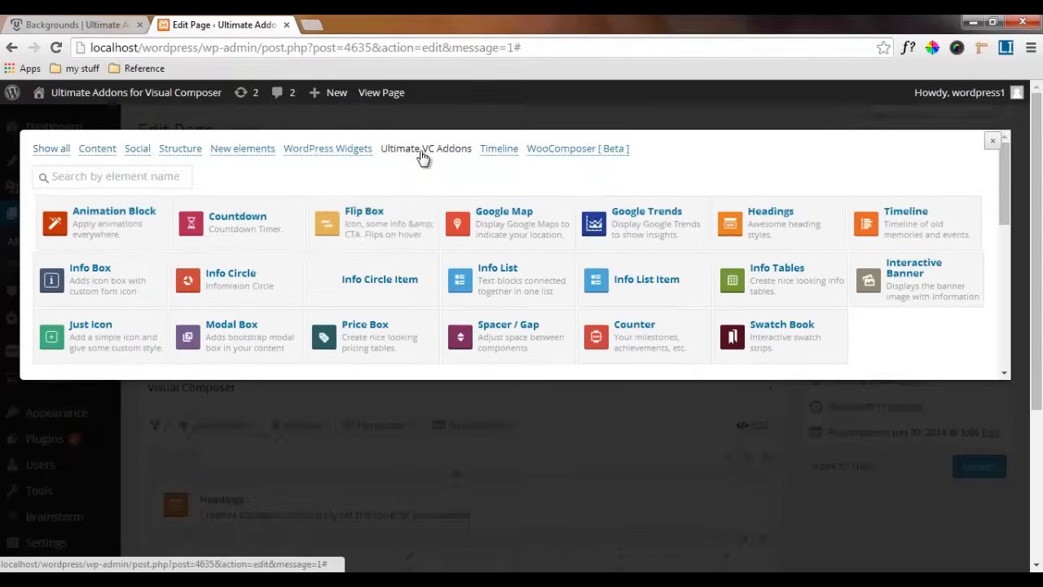
pyautogui.click(116, 282)
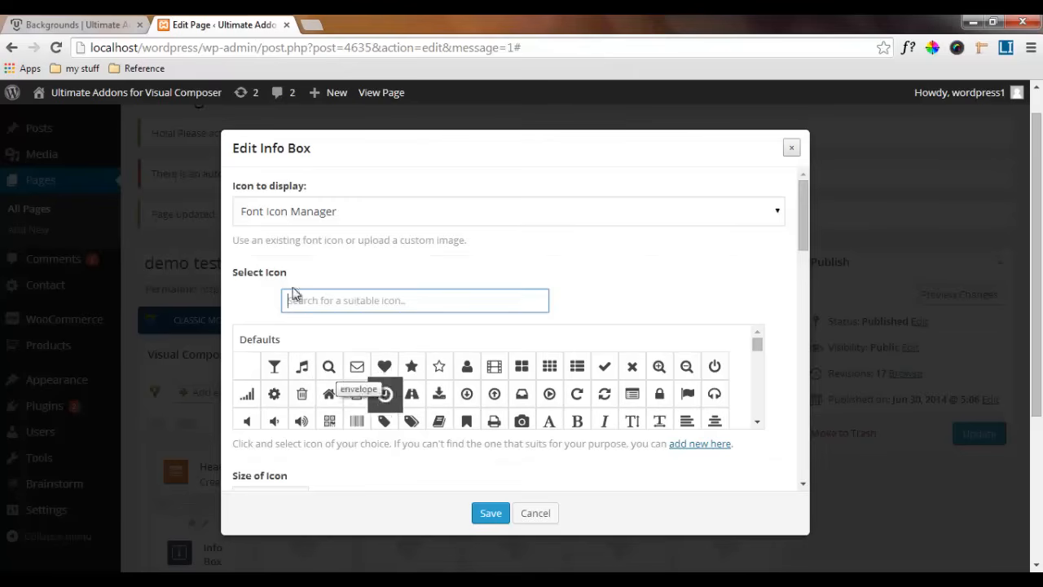
# Set the info box to display a Custom Image Icon, using the orange picture icon image.png from the media library
pyautogui.click(300, 214)
pyautogui.click(298, 249)
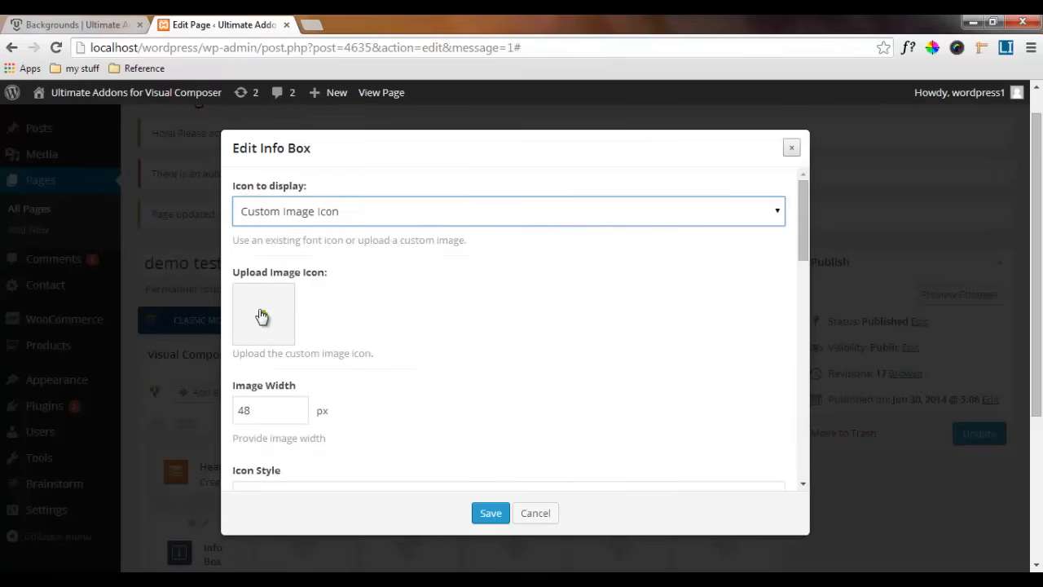
pyautogui.click(262, 315)
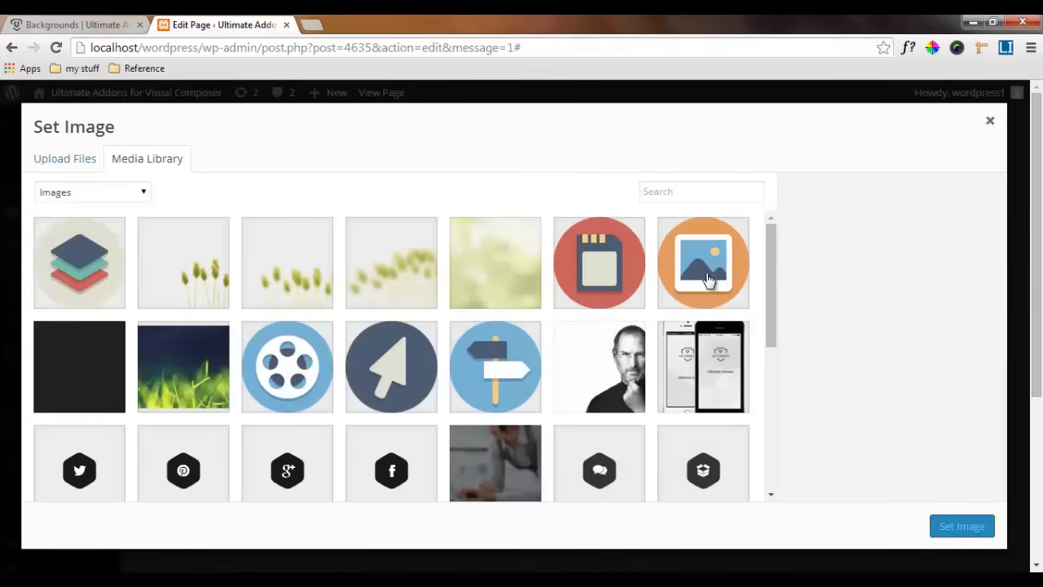
pyautogui.click(701, 271)
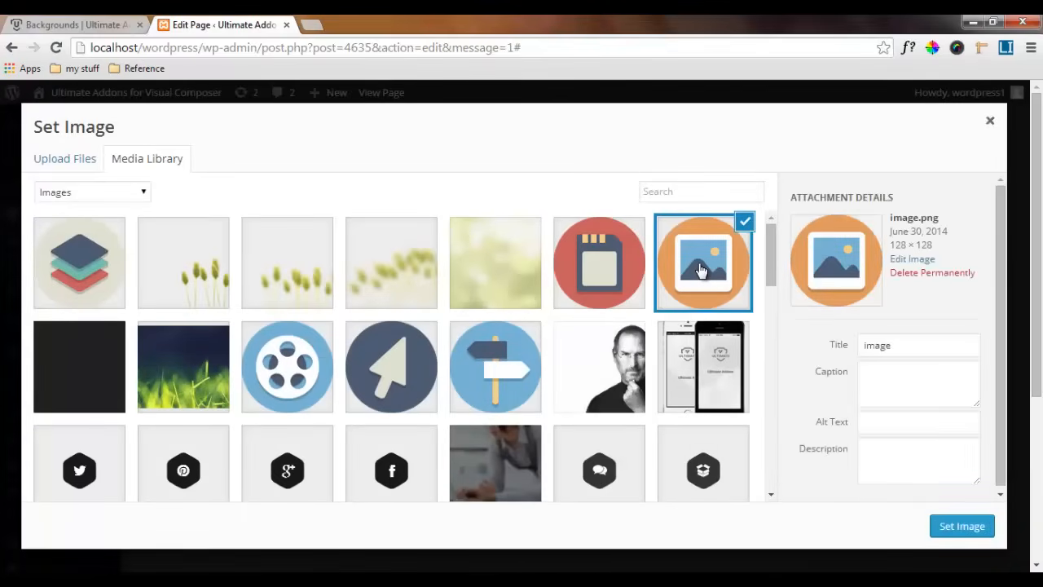
pyautogui.click(953, 526)
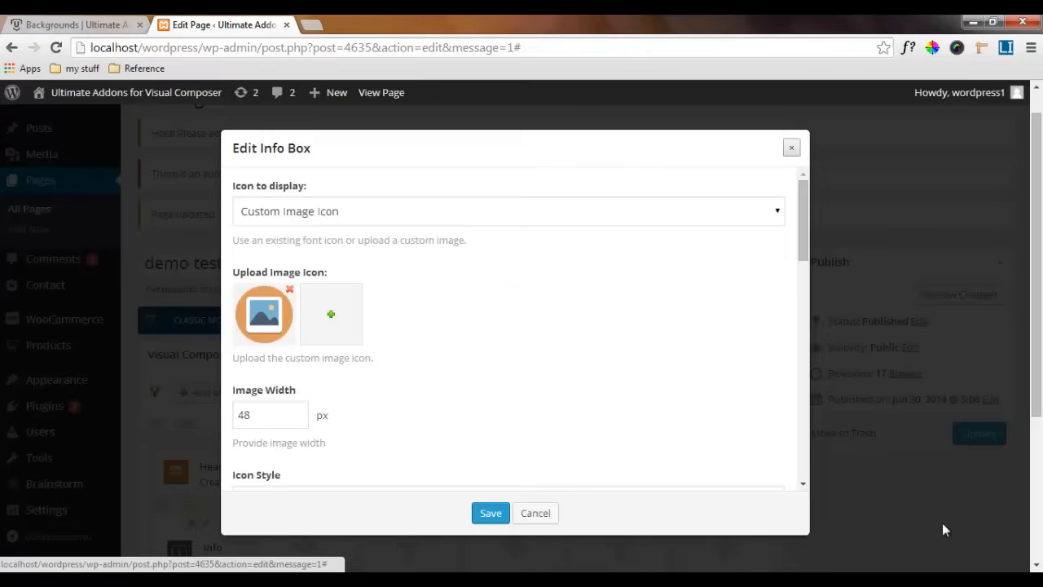
# Set the info box's image width to 100 px
pyautogui.click(255, 417)
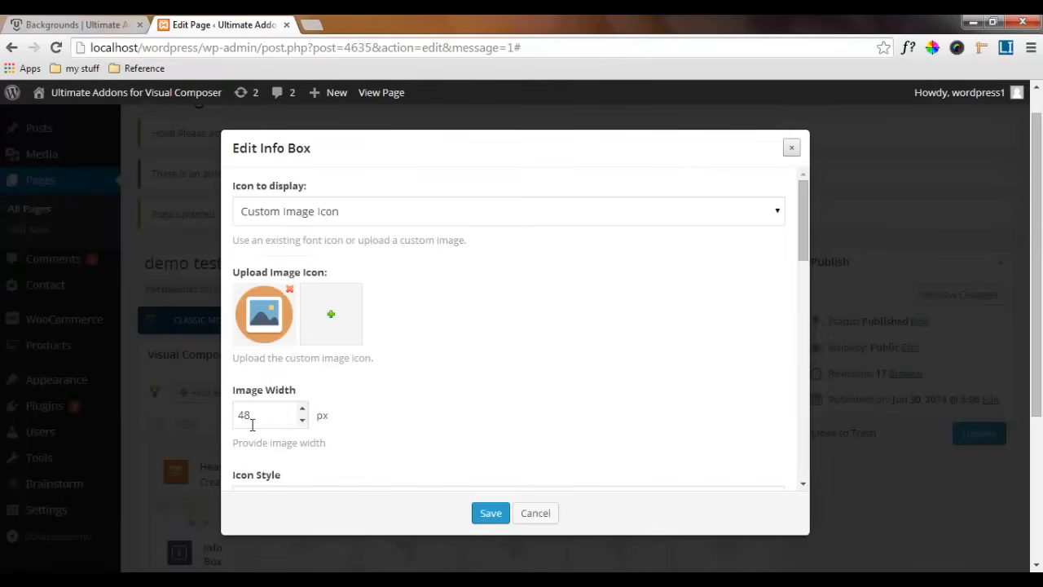
pyautogui.doubleClick(239, 415)
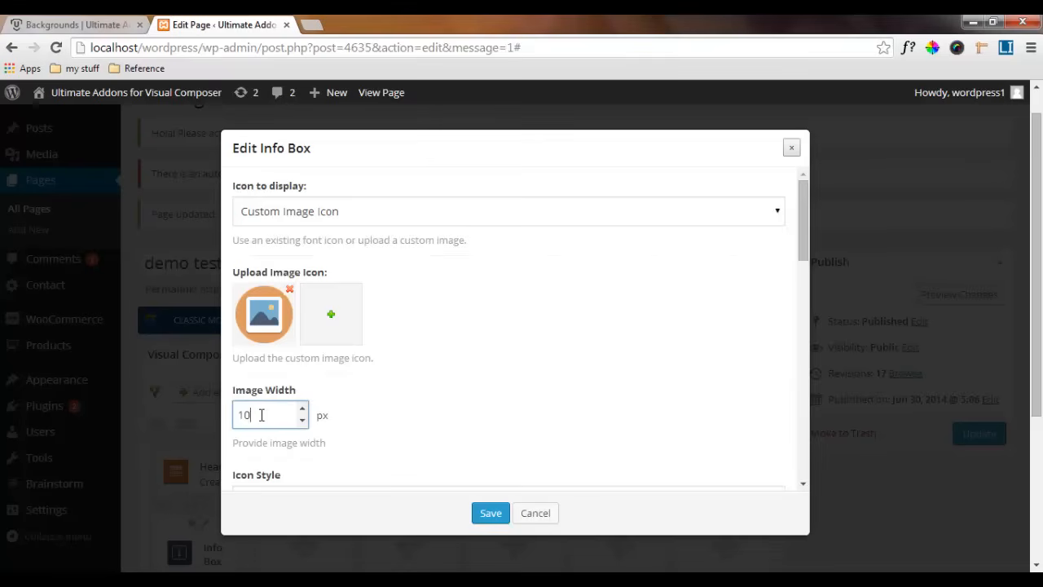
pyautogui.click(388, 409)
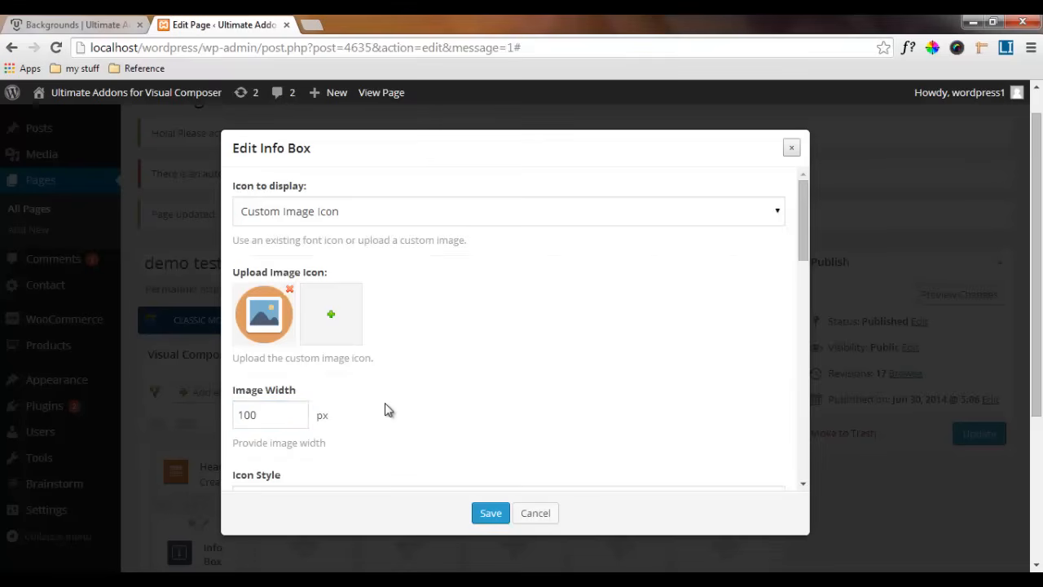
# Keep the info box's icon style at Simple and give it the title "Fixed Image Background"
pyautogui.scroll(-1, 383, 409)
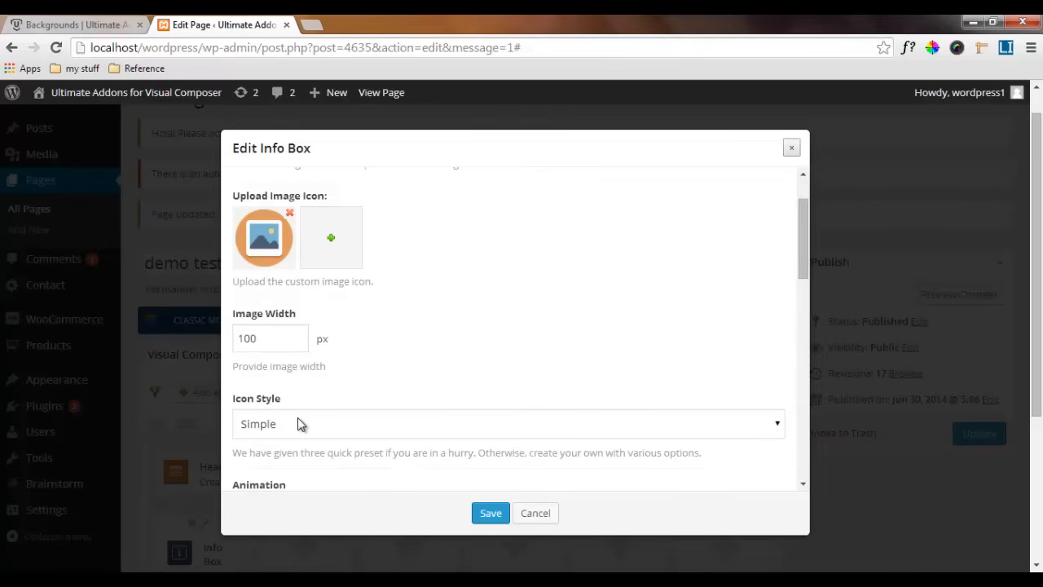
pyautogui.scroll(-1, 298, 421)
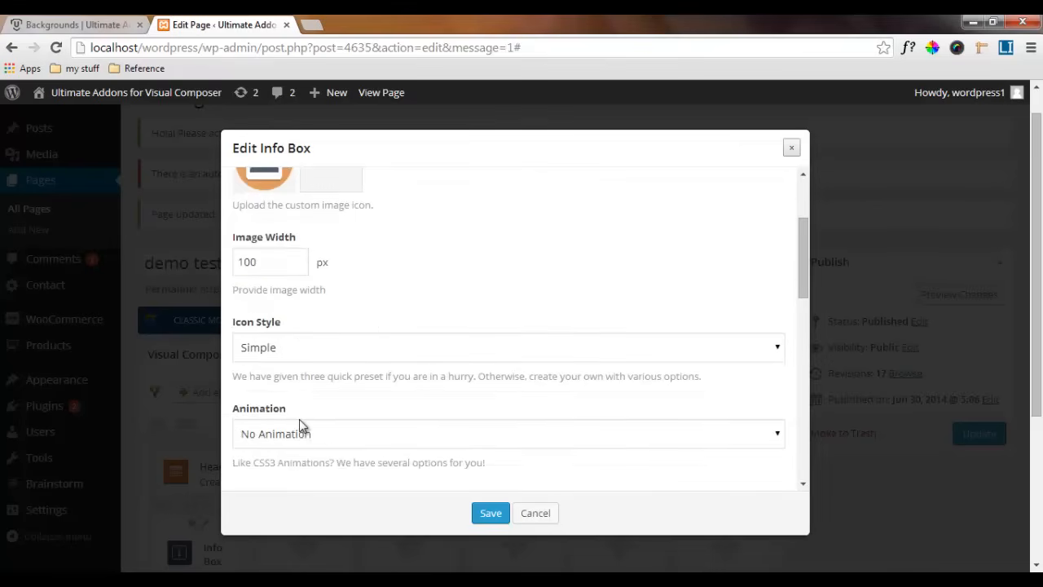
pyautogui.click(298, 350)
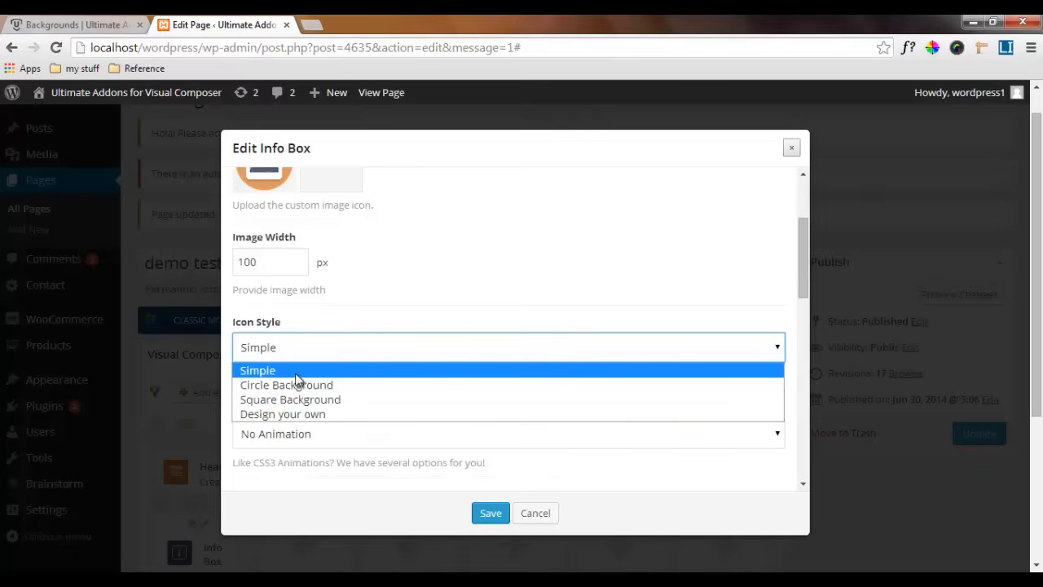
pyautogui.click(297, 350)
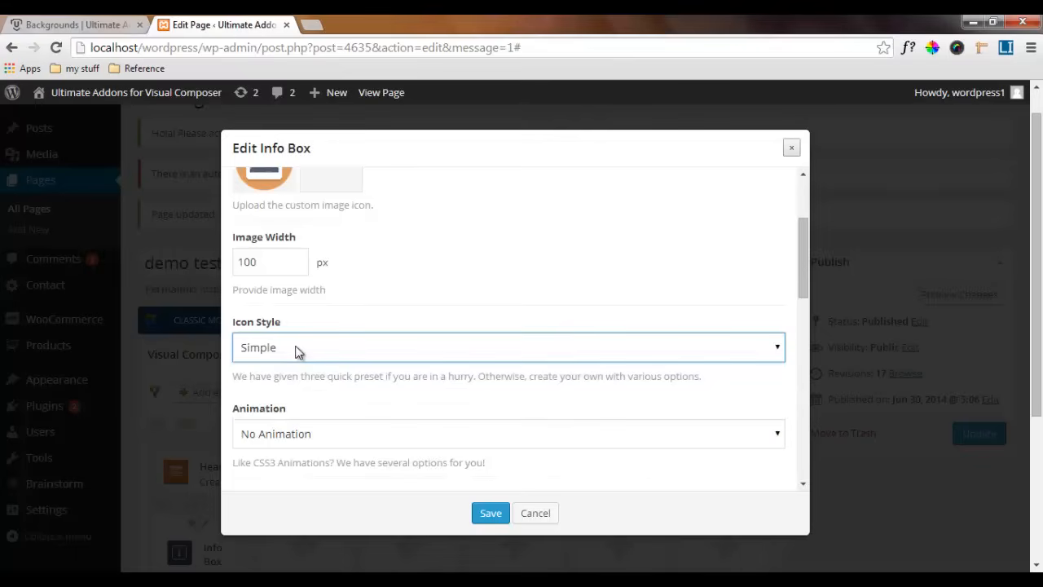
pyautogui.scroll(-2, 340, 433)
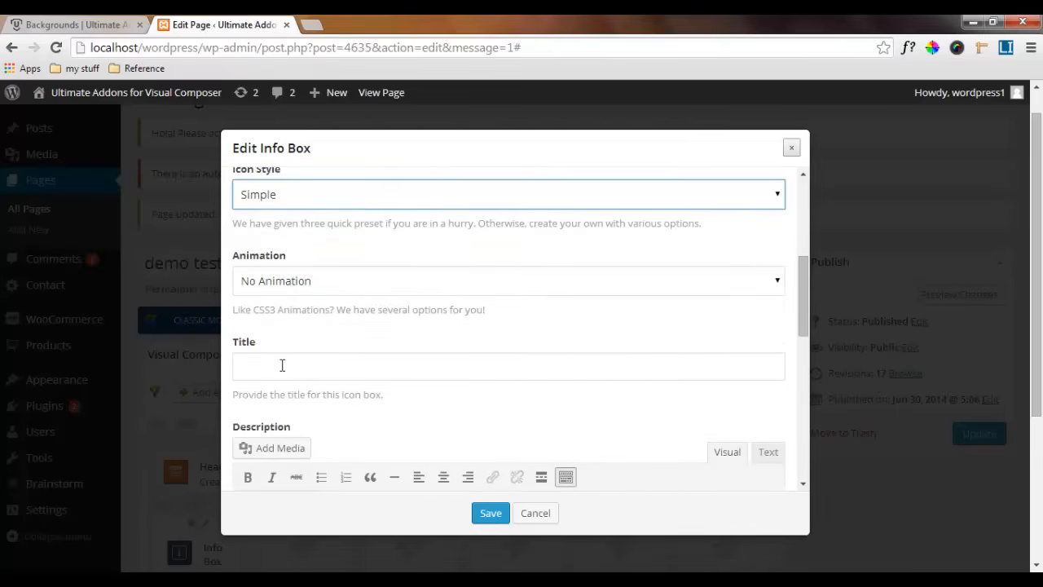
pyautogui.click(282, 365)
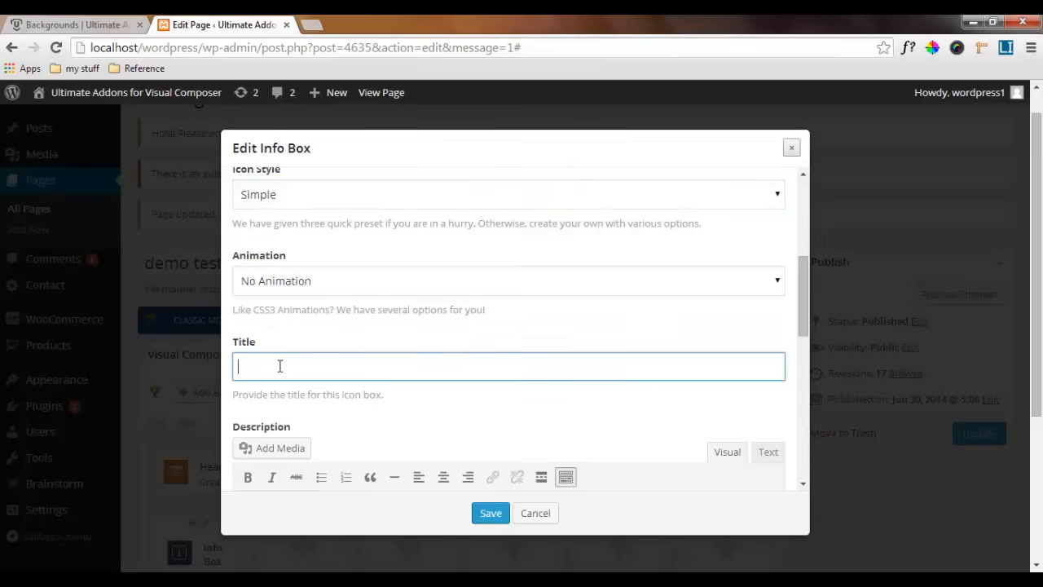
pyautogui.write('Fixed Image Background')
# Review the info box's link options, leaving the description empty and the link at No Link
pyautogui.scroll(-2, 377, 393)
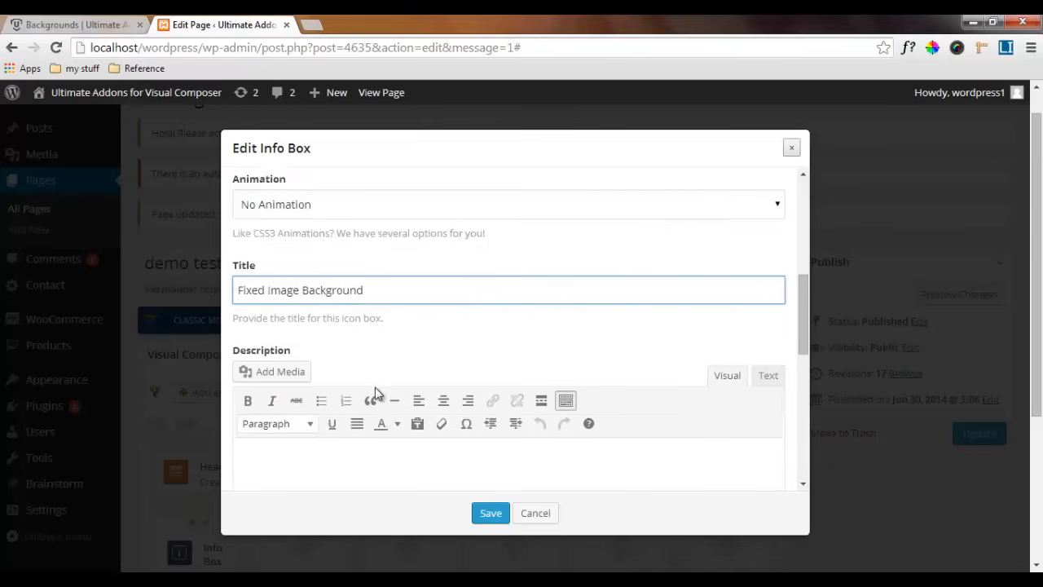
pyautogui.scroll(-1, 287, 385)
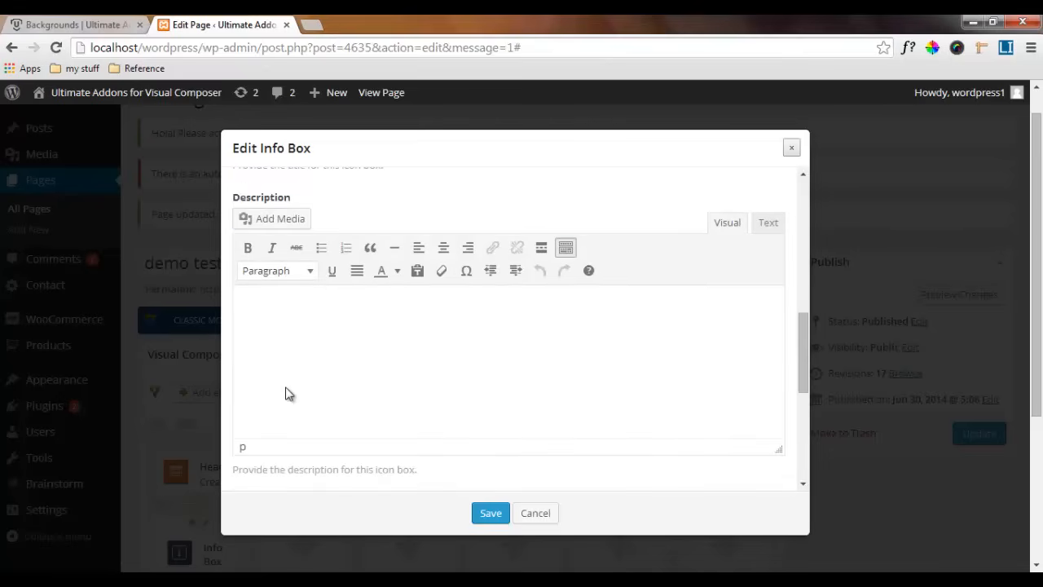
pyautogui.scroll(-2, 287, 393)
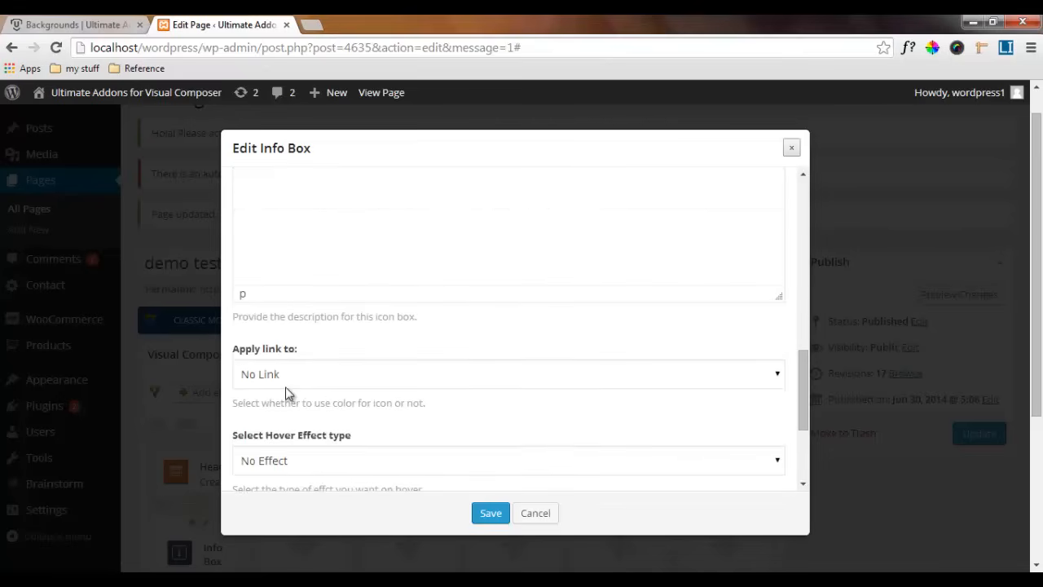
pyautogui.scroll(-1, 298, 374)
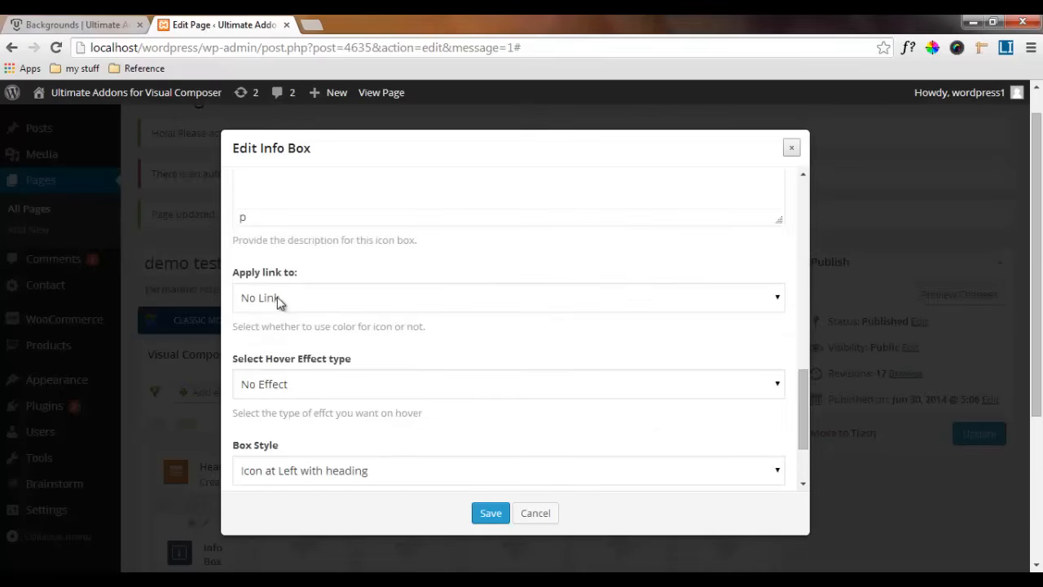
pyautogui.click(297, 299)
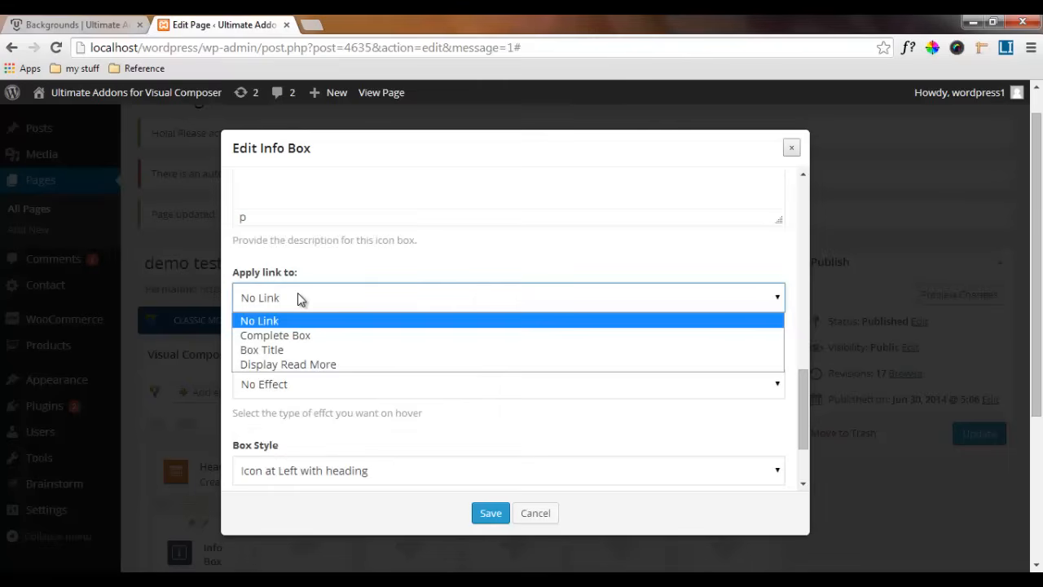
pyautogui.click(297, 298)
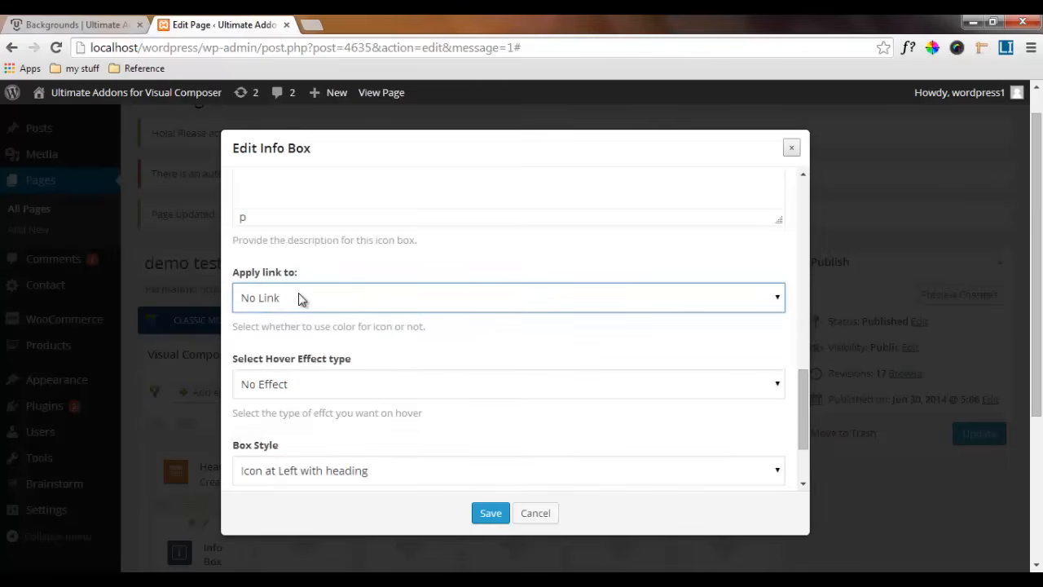
# Try Icon Zoom as the info box's hover effect and set it back to No Effect
pyautogui.click(313, 383)
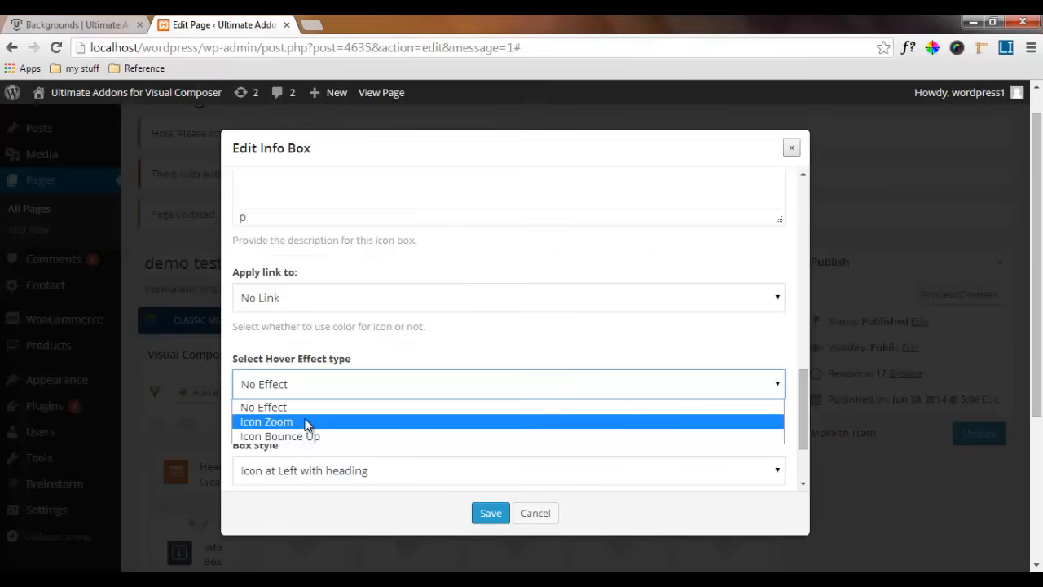
pyautogui.click(307, 422)
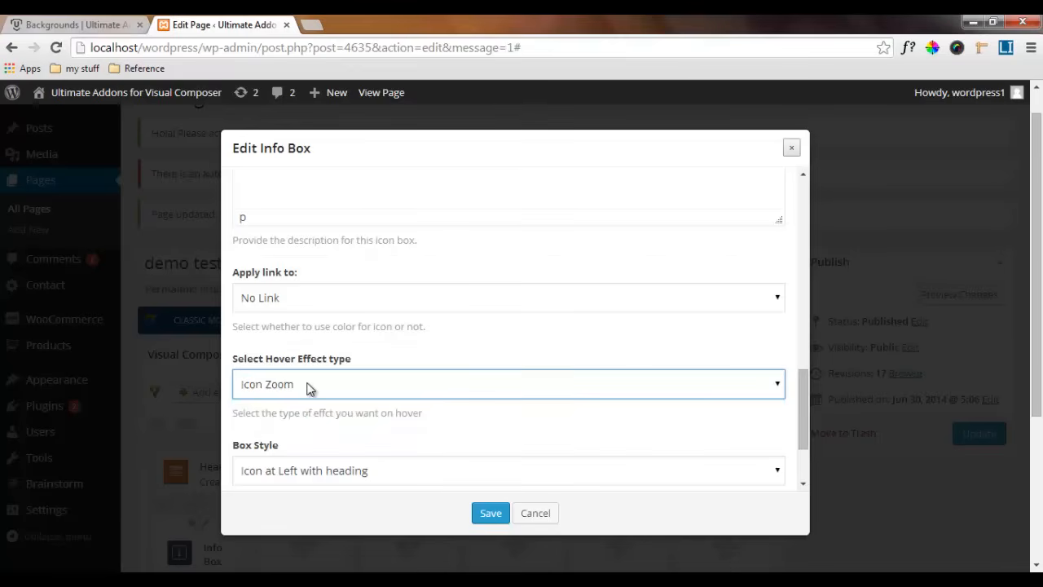
pyautogui.click(307, 383)
pyautogui.click(298, 399)
pyautogui.click(298, 381)
pyautogui.click(293, 407)
pyautogui.click(311, 384)
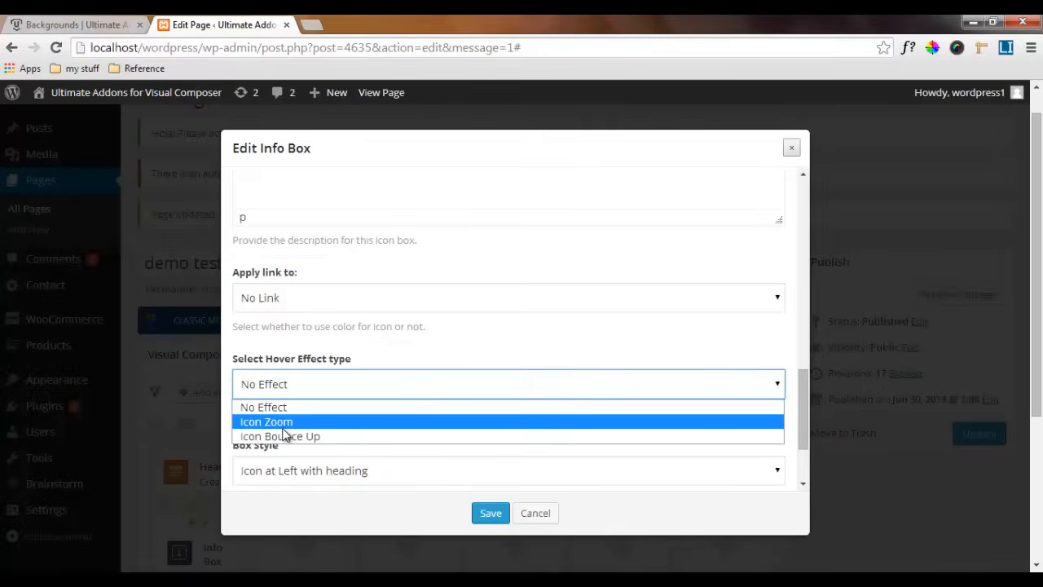
pyautogui.click(287, 382)
# Set the info box's box style to Icon at Top and save the element
pyautogui.scroll(-1, 298, 389)
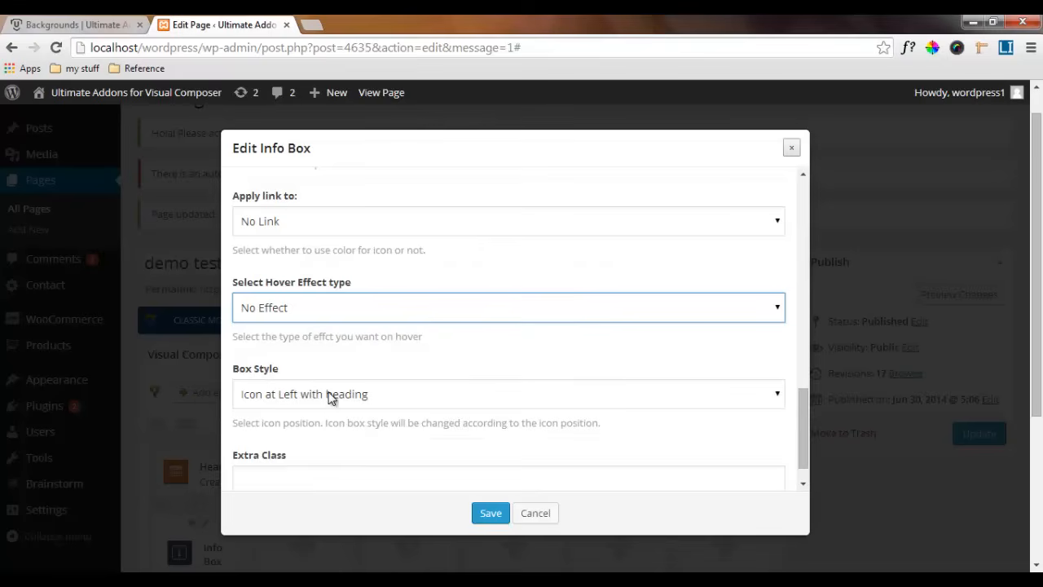
pyautogui.click(305, 397)
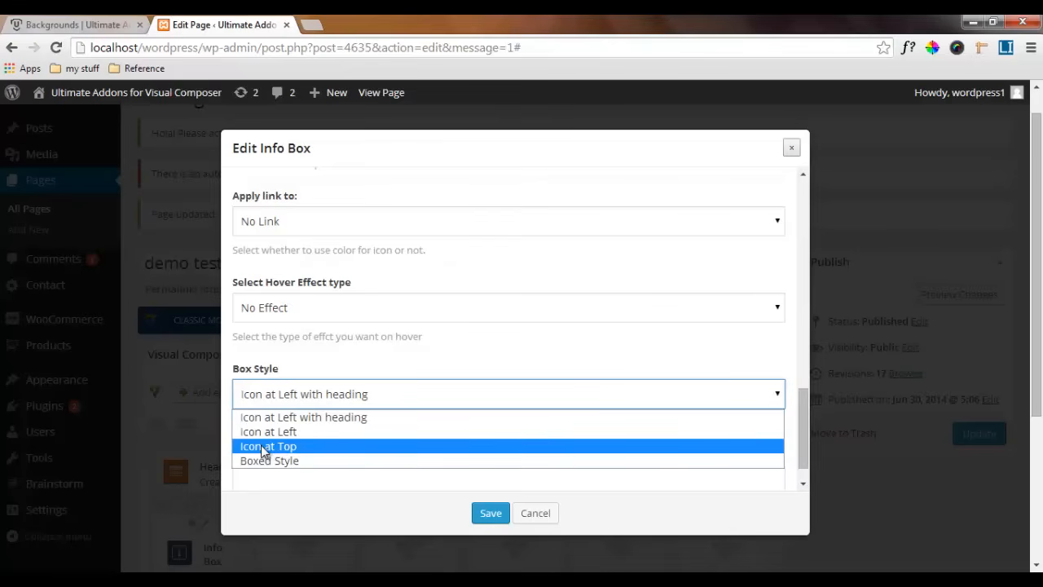
pyautogui.click(265, 447)
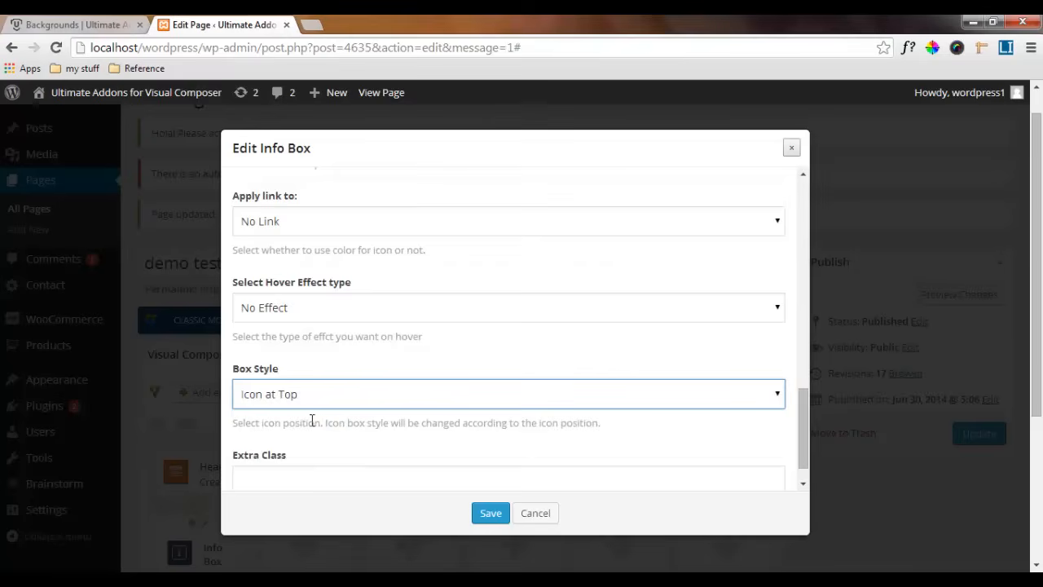
pyautogui.scroll(-2, 312, 422)
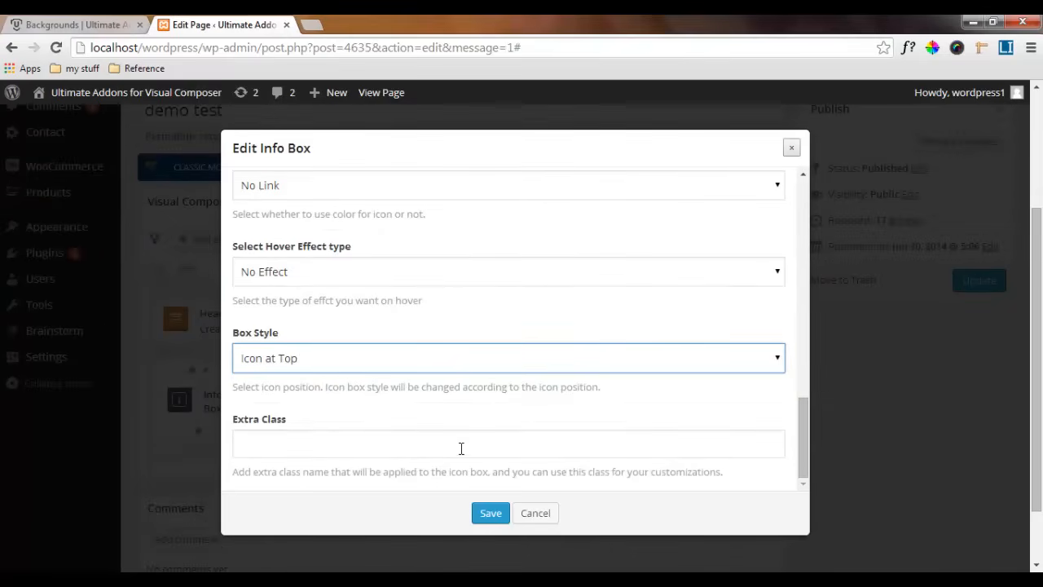
pyautogui.click(488, 513)
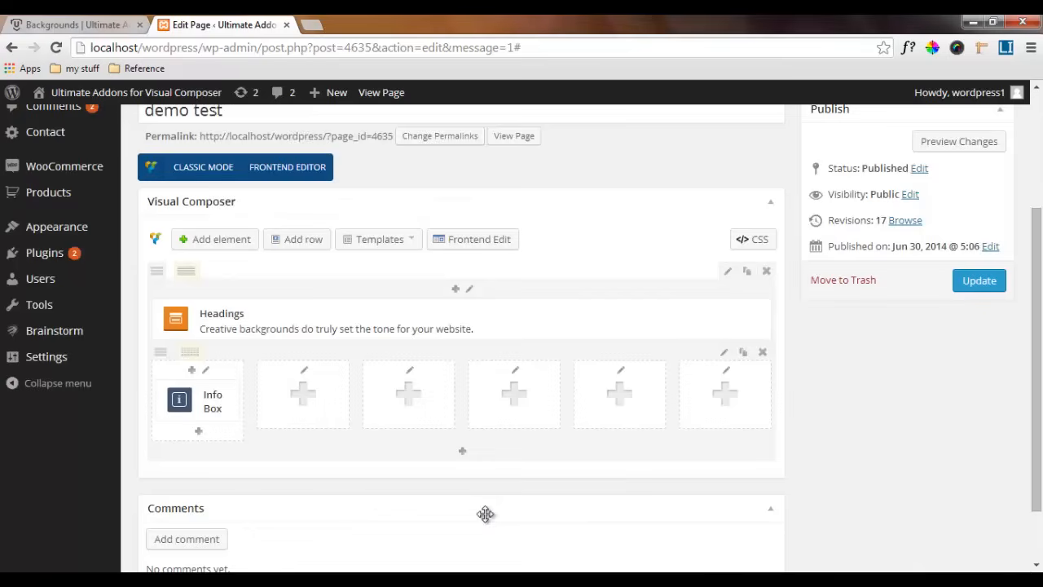
pyautogui.moveTo(230, 397)
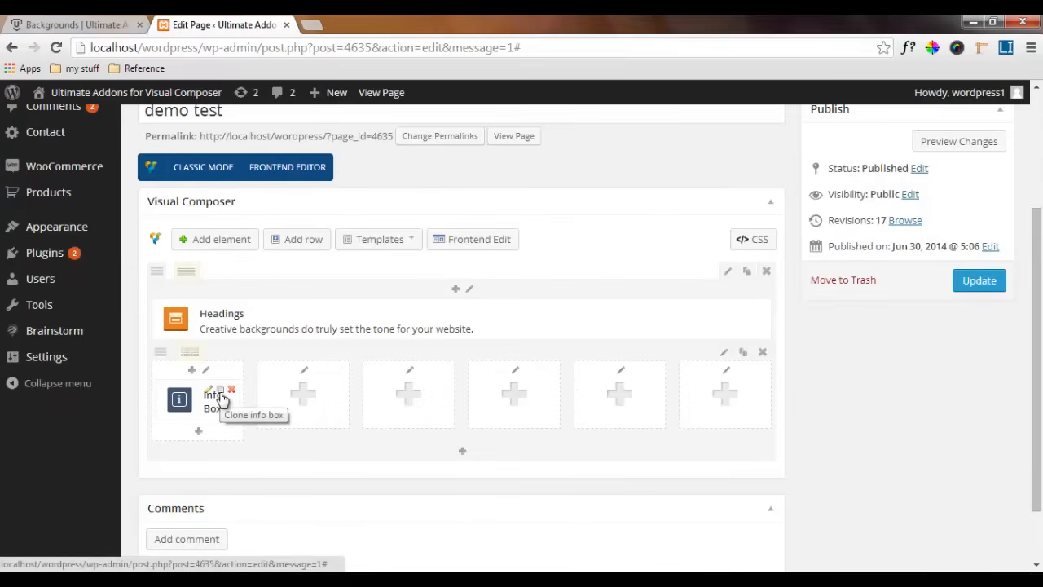
# Duplicate the finished info box and place one copy in each of the other five inner-row columns
pyautogui.click(220, 396)
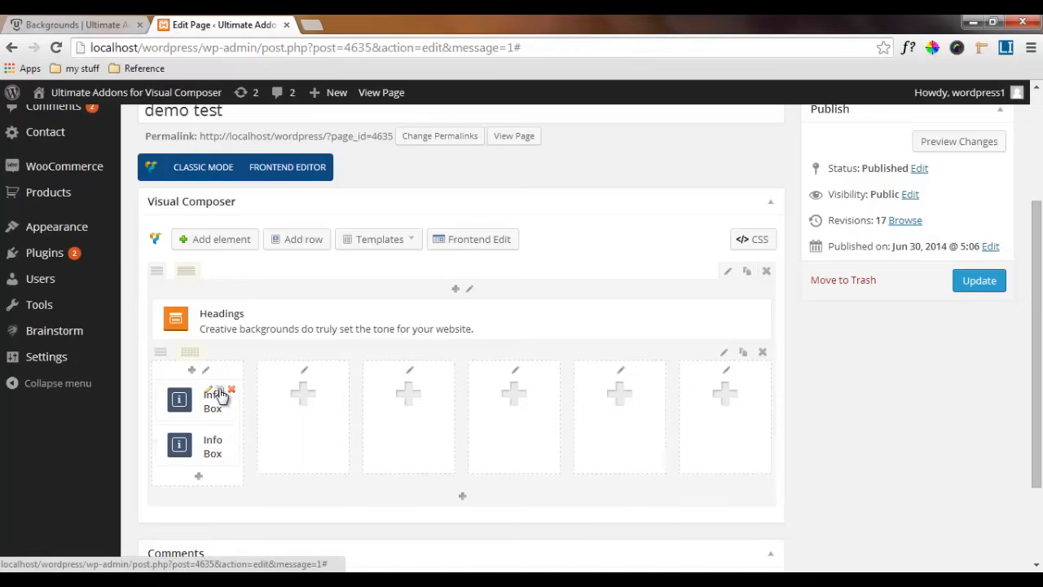
pyautogui.click(221, 395)
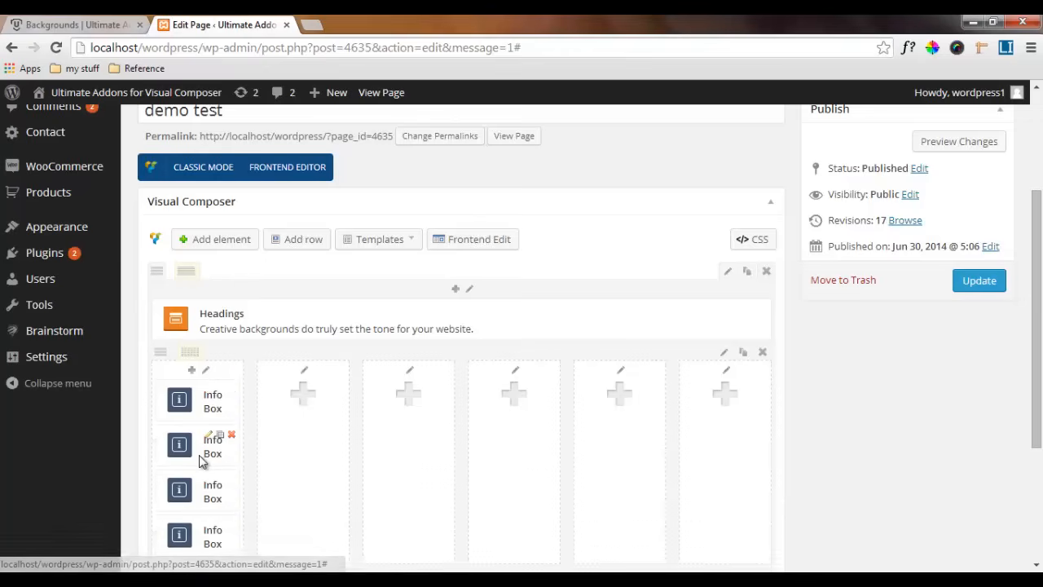
pyautogui.moveTo(213, 447); pyautogui.dragTo(641, 441)
pyautogui.moveTo(697, 416); pyautogui.dragTo(694, 419)
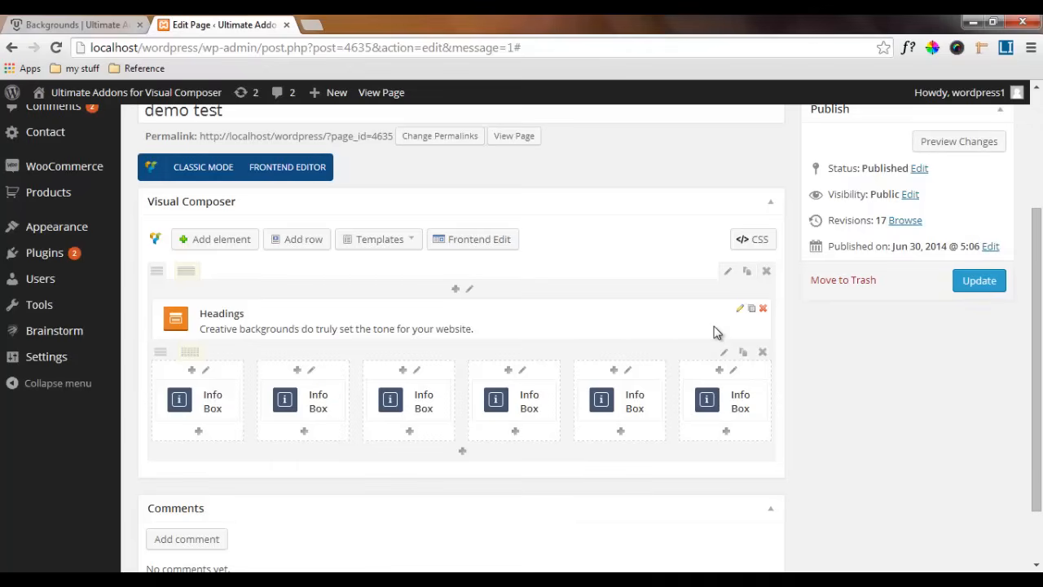
# Update the page and view the published demo test page in a separate browser tab
pyautogui.click(978, 281)
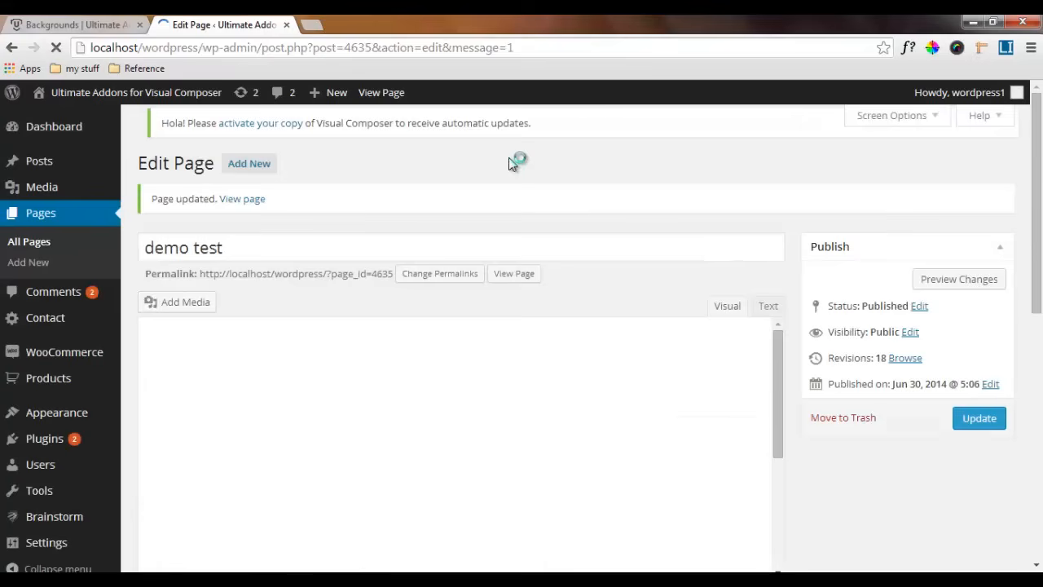
pyautogui.click(511, 277)
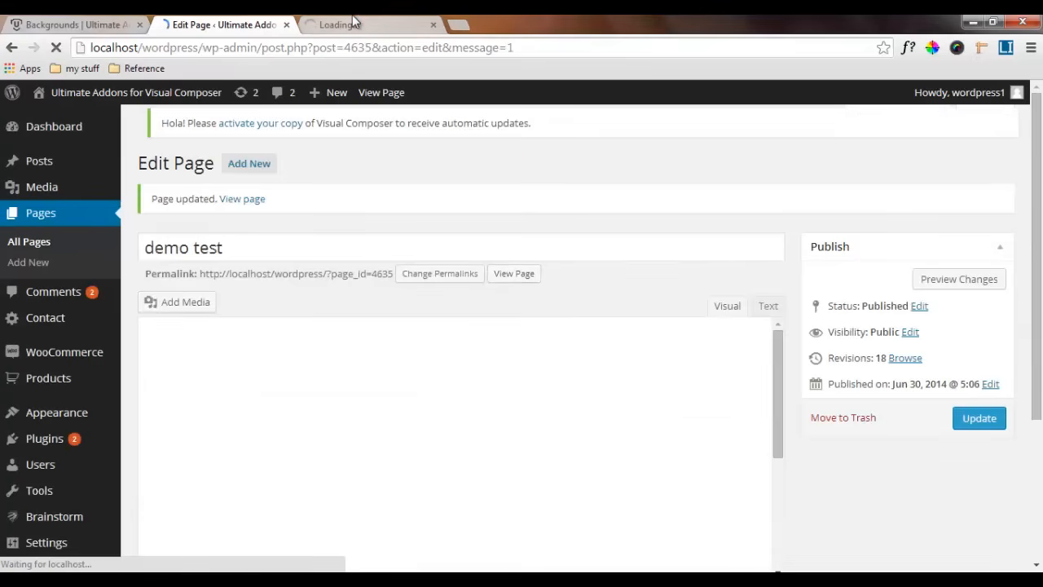
pyautogui.click(361, 25)
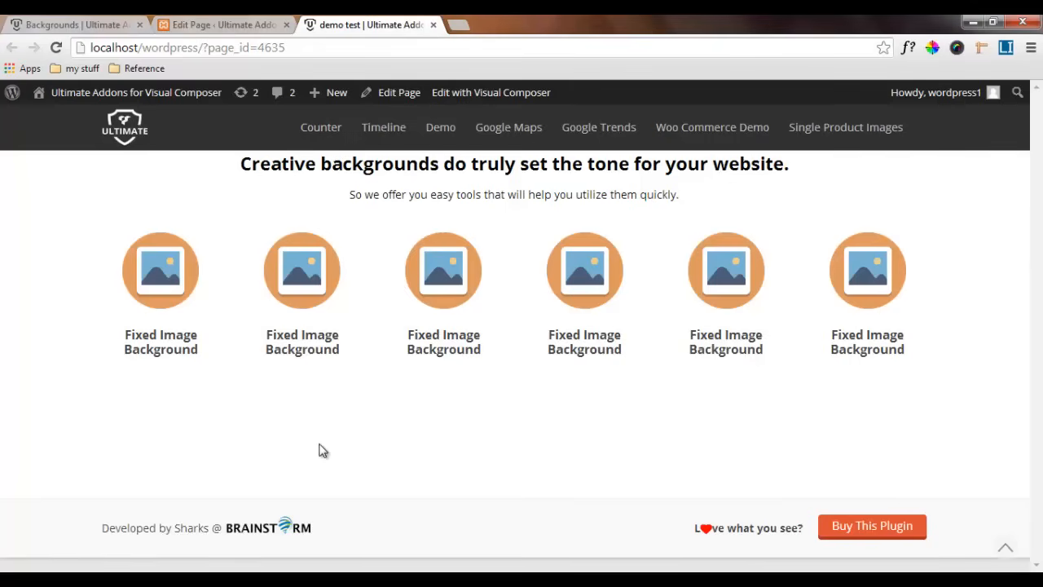
# Return to the page editor and add a Spacer / Gap element 120 px high above the heading
pyautogui.click(234, 21)
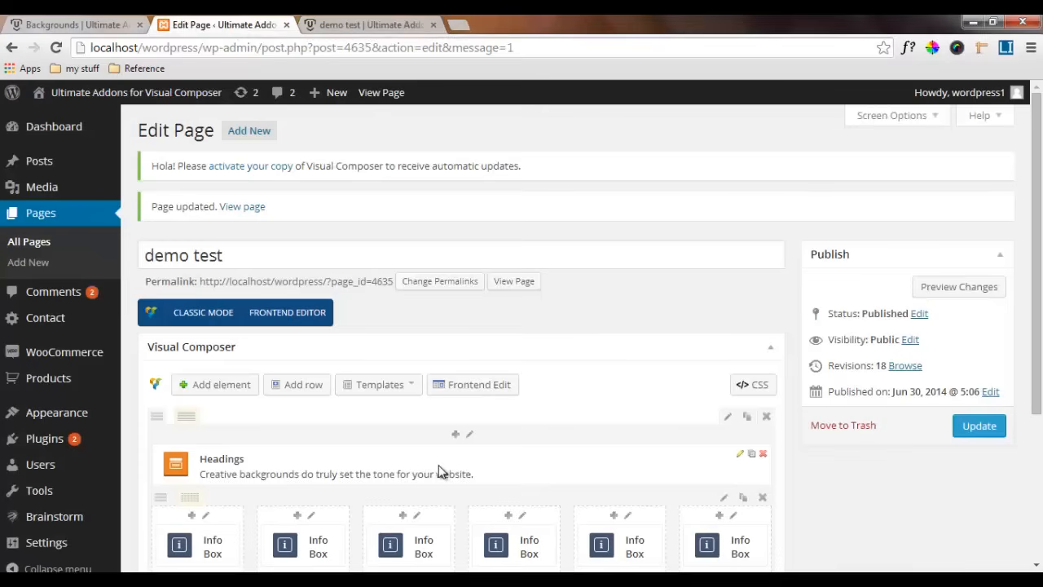
pyautogui.scroll(-1, 439, 471)
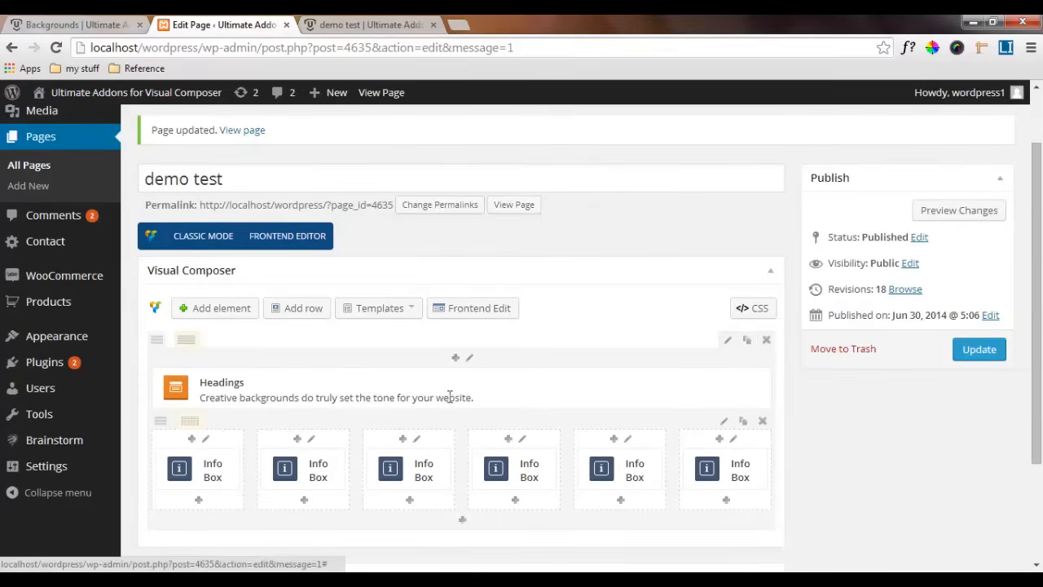
pyautogui.click(455, 359)
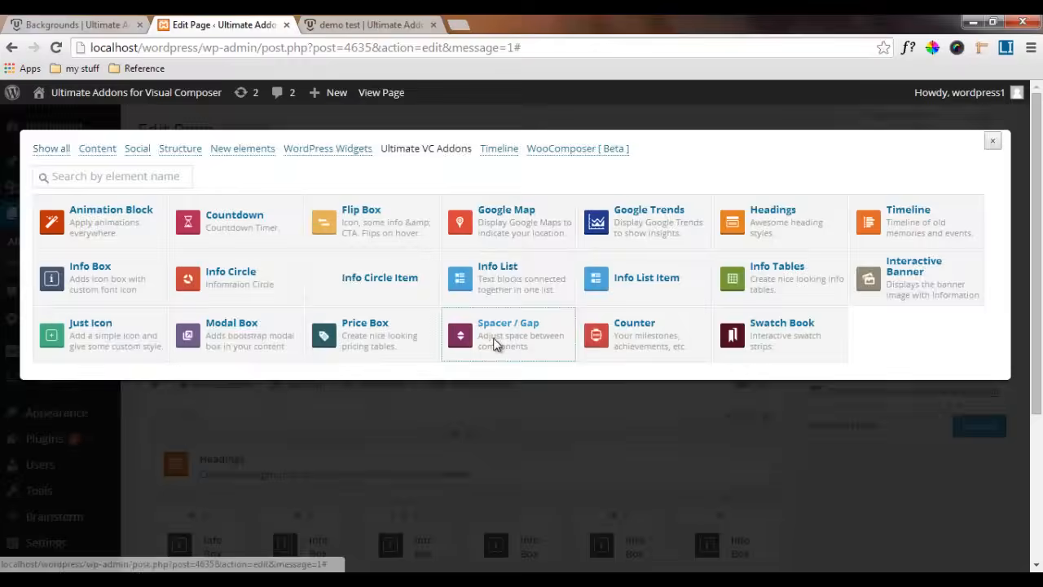
pyautogui.click(495, 343)
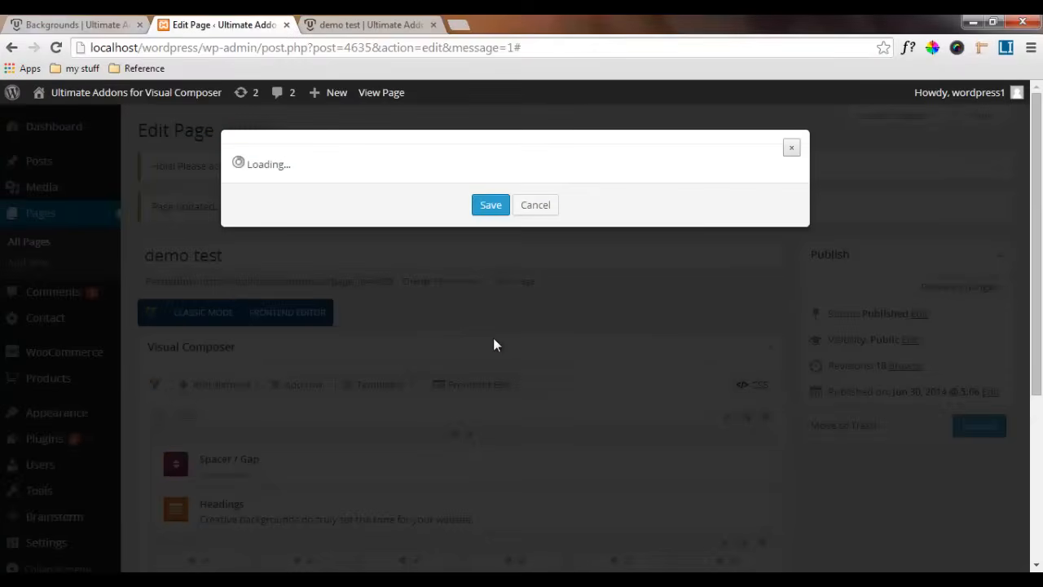
pyautogui.moveTo(265, 207); pyautogui.dragTo(234, 209)
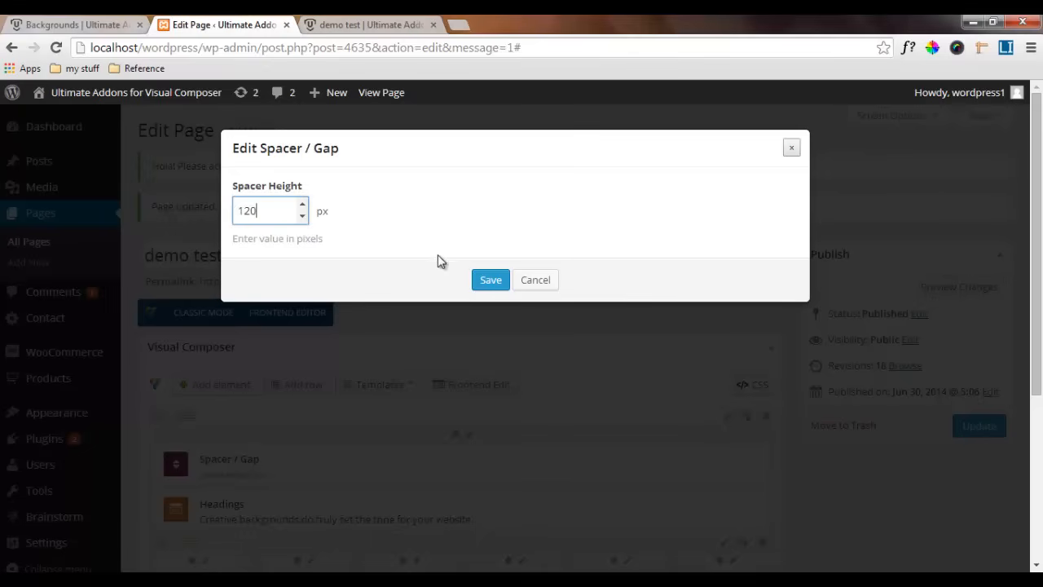
pyautogui.click(489, 280)
# Duplicate the spacer, move the copy below the info box row and set its height to 30 px
pyautogui.scroll(-2, 500, 416)
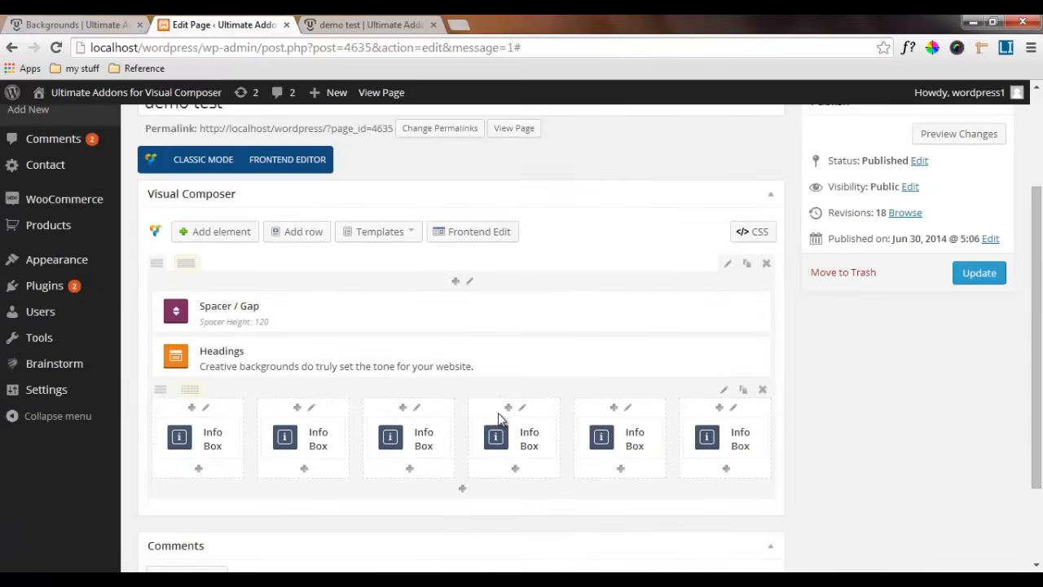
pyautogui.click(752, 303)
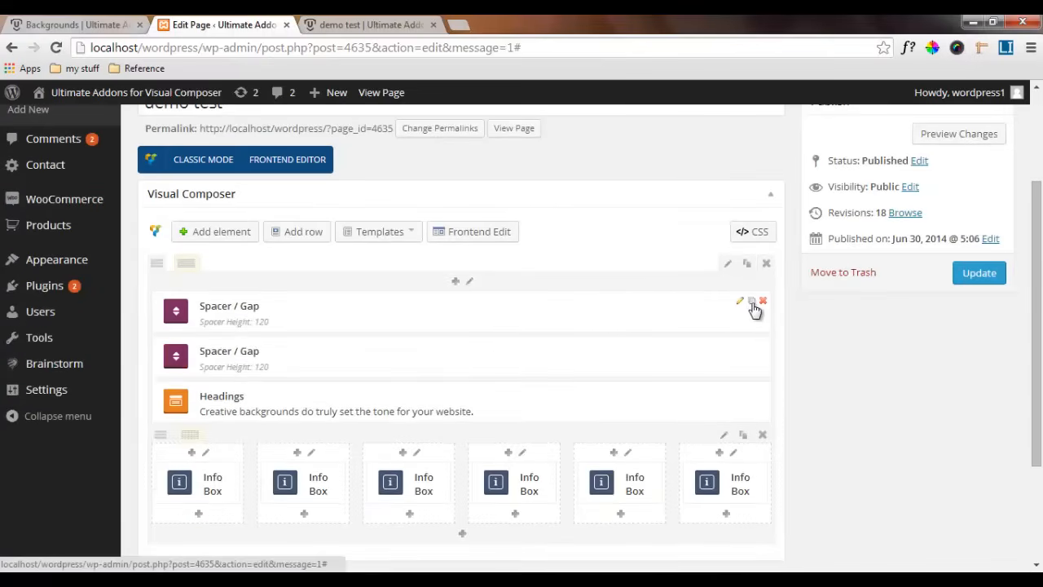
pyautogui.moveTo(671, 372)
pyautogui.mouseDown()
pyautogui.moveTo(659, 536)
pyautogui.moveTo(662, 525)
pyautogui.mouseUp()
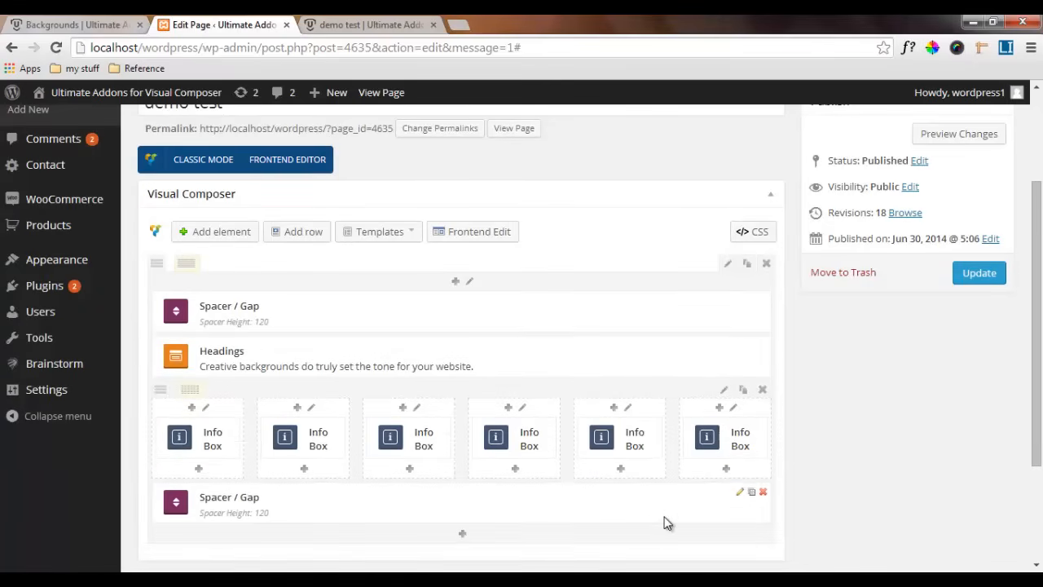
pyautogui.scroll(-3, 665, 523)
pyautogui.click(740, 341)
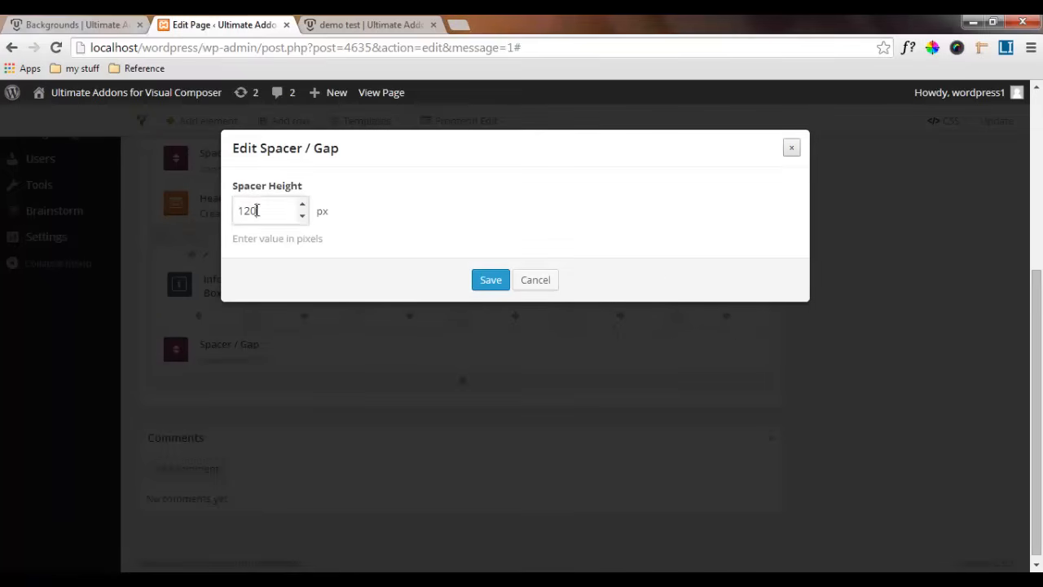
pyautogui.moveTo(263, 210); pyautogui.dragTo(234, 215)
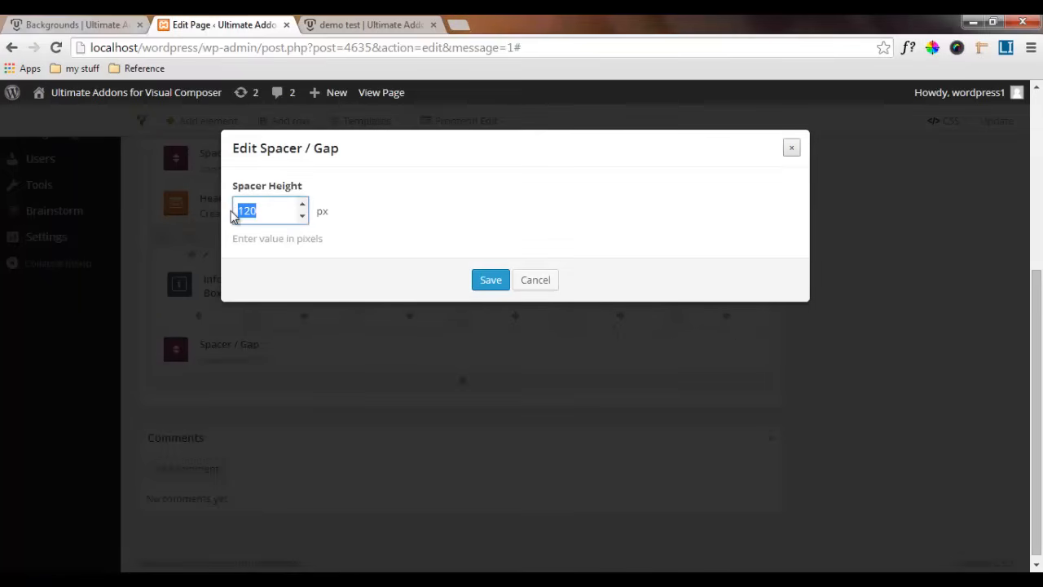
pyautogui.write('30')
pyautogui.click(493, 284)
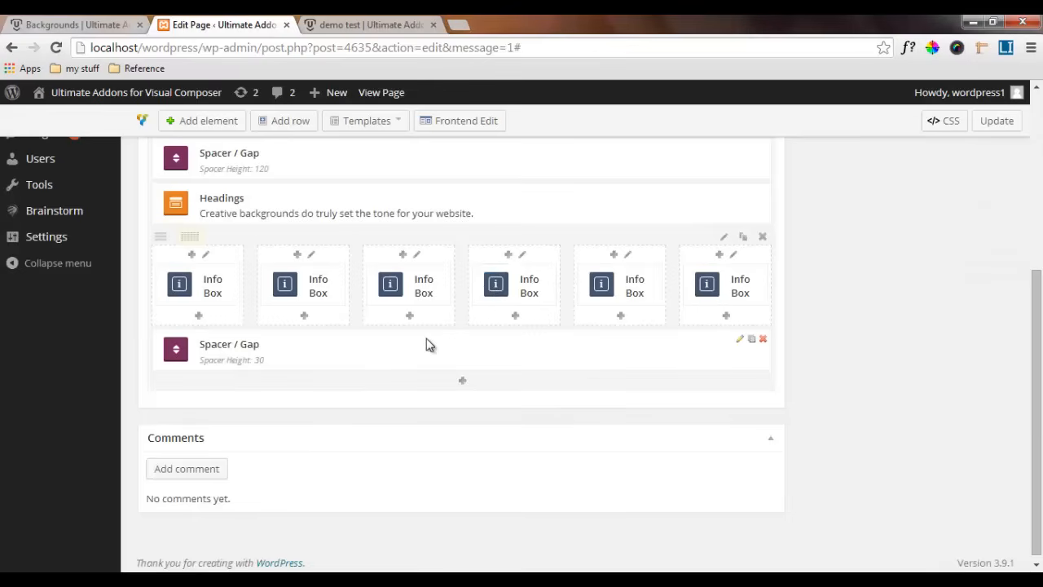
# Update the page and reload the published demo test page to check the spacing around the section
pyautogui.scroll(-1, 427, 344)
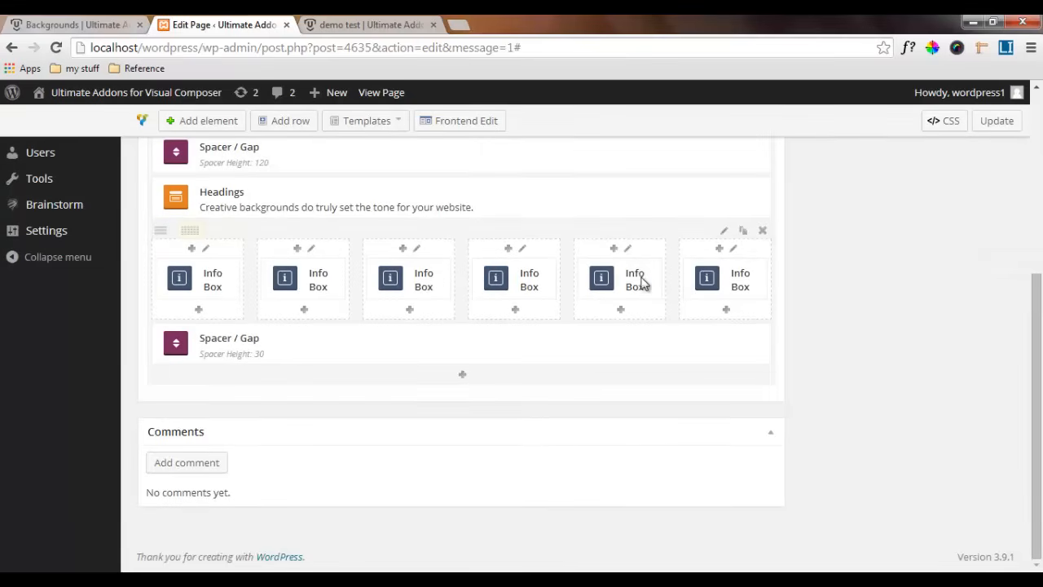
pyautogui.scroll(1, 515, 316)
pyautogui.click(970, 196)
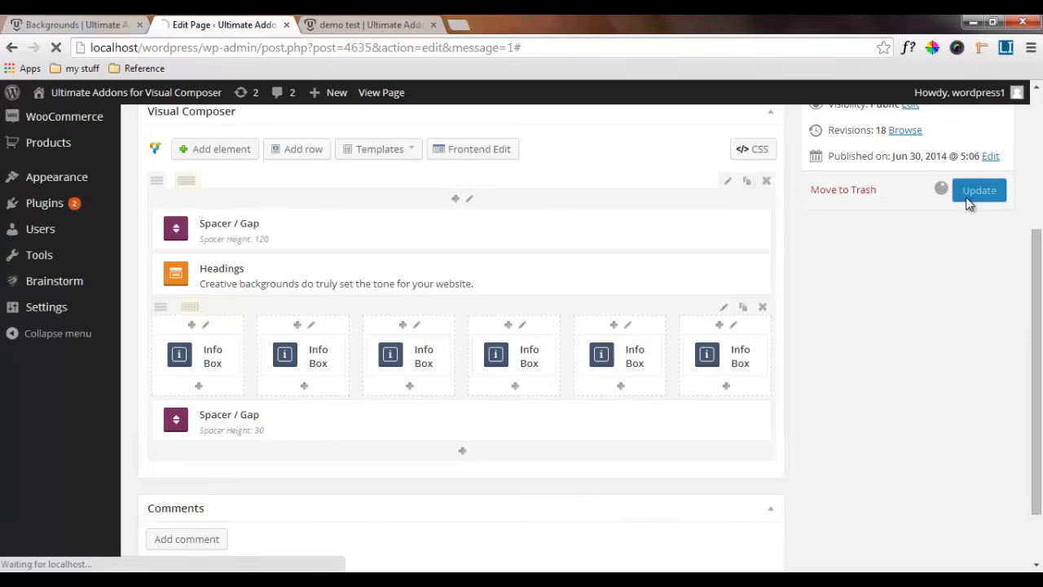
pyautogui.click(343, 25)
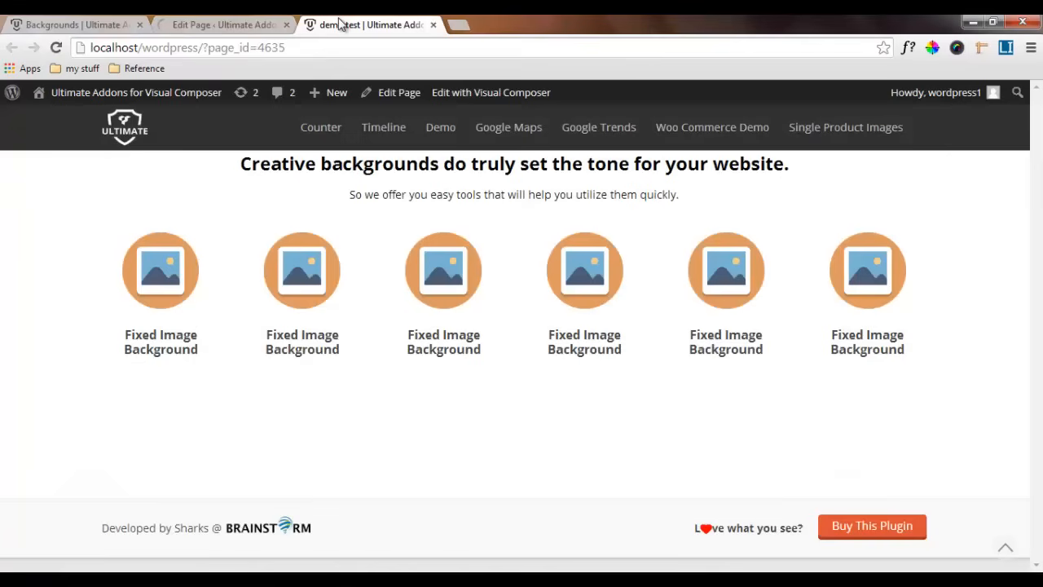
pyautogui.click(56, 47)
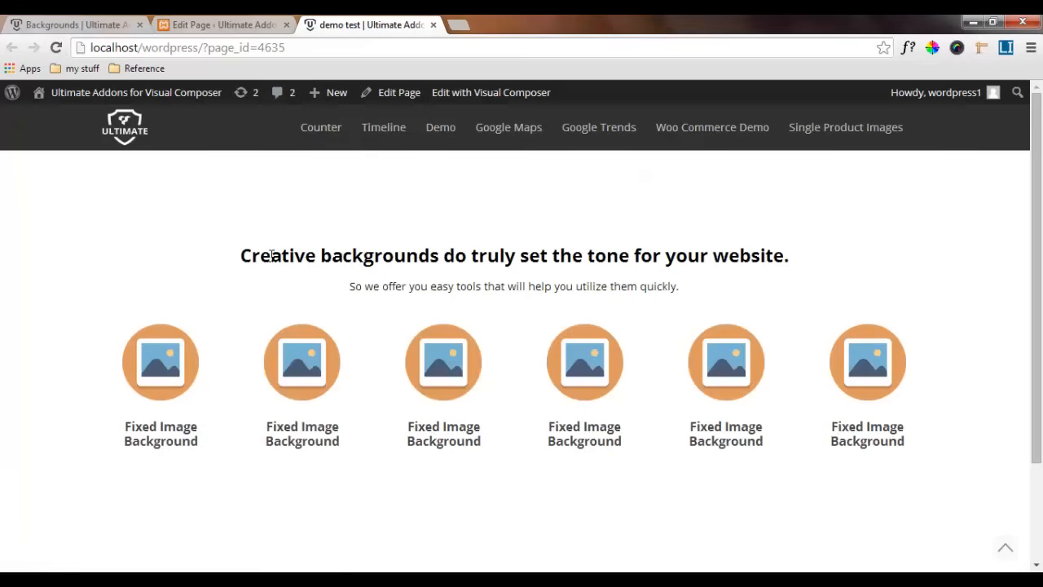
pyautogui.scroll(-1, 271, 255)
pyautogui.scroll(1, 272, 255)
# Update the page again from the editor and reload the published page to check the six info boxes' icons and titles
pyautogui.click(237, 22)
pyautogui.scroll(-2, 251, 390)
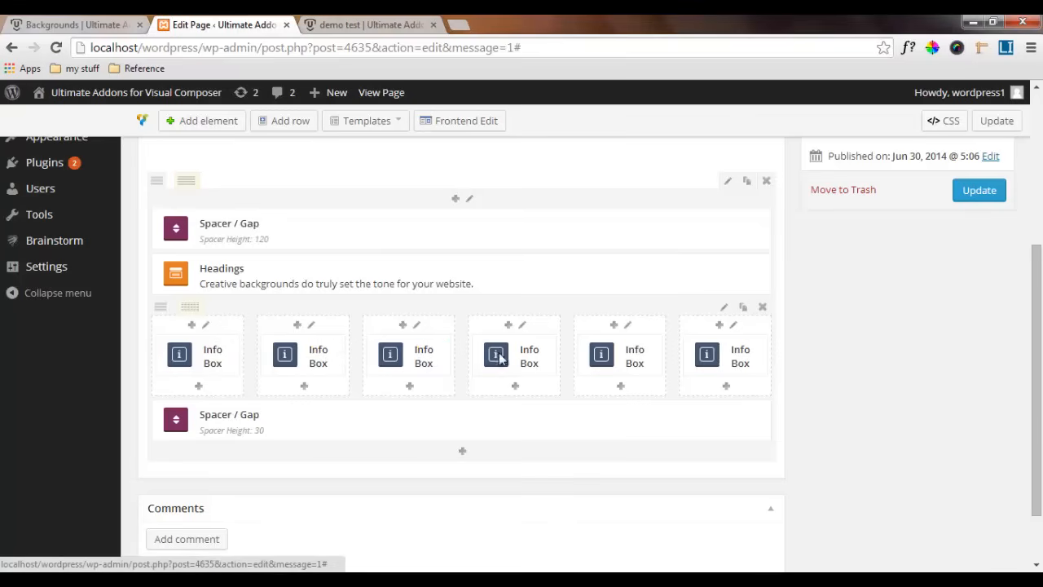
pyautogui.click(982, 191)
pyautogui.click(365, 26)
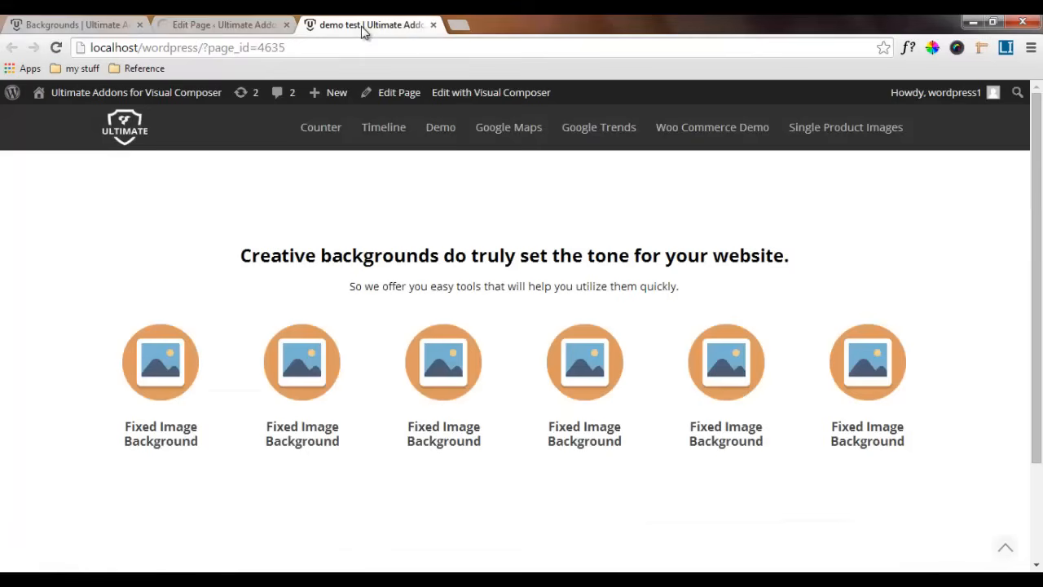
pyautogui.click(57, 48)
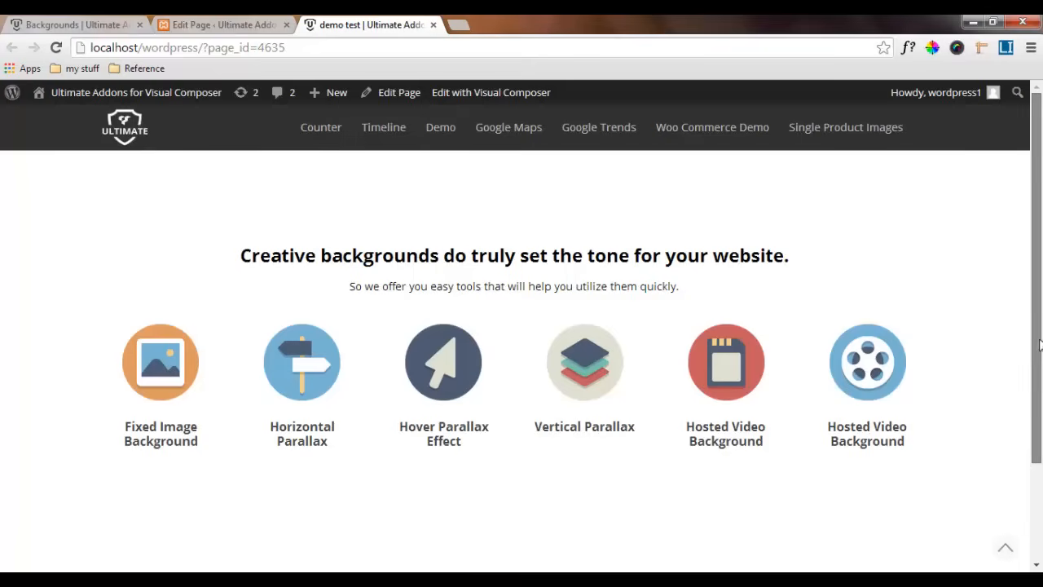
pyautogui.scroll(-1, 1040, 341)
pyautogui.scroll(1, 1040, 340)
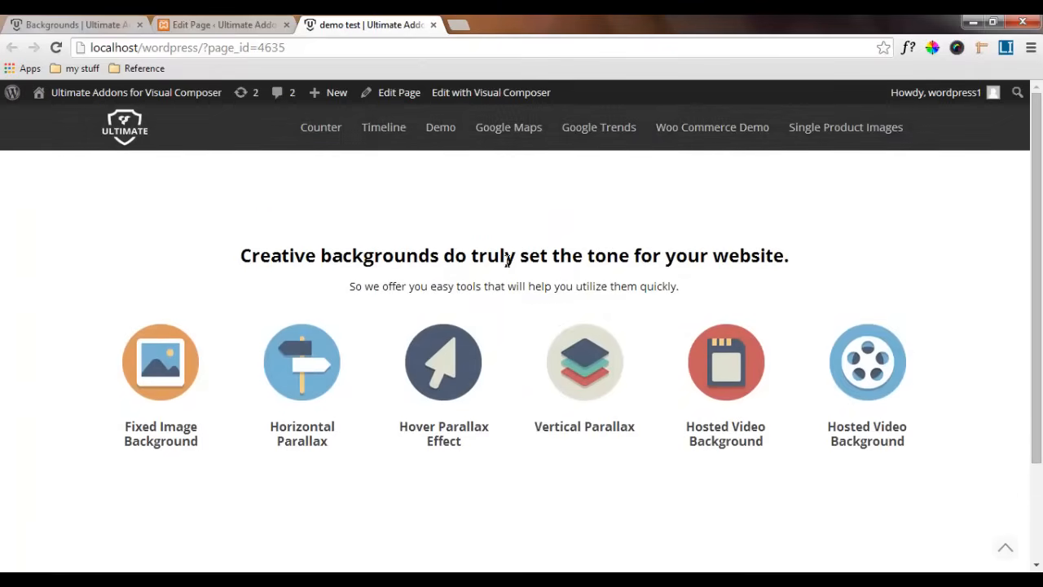
# Examine the fixed image background section on the reference Backgrounds demo page
pyautogui.click(49, 22)
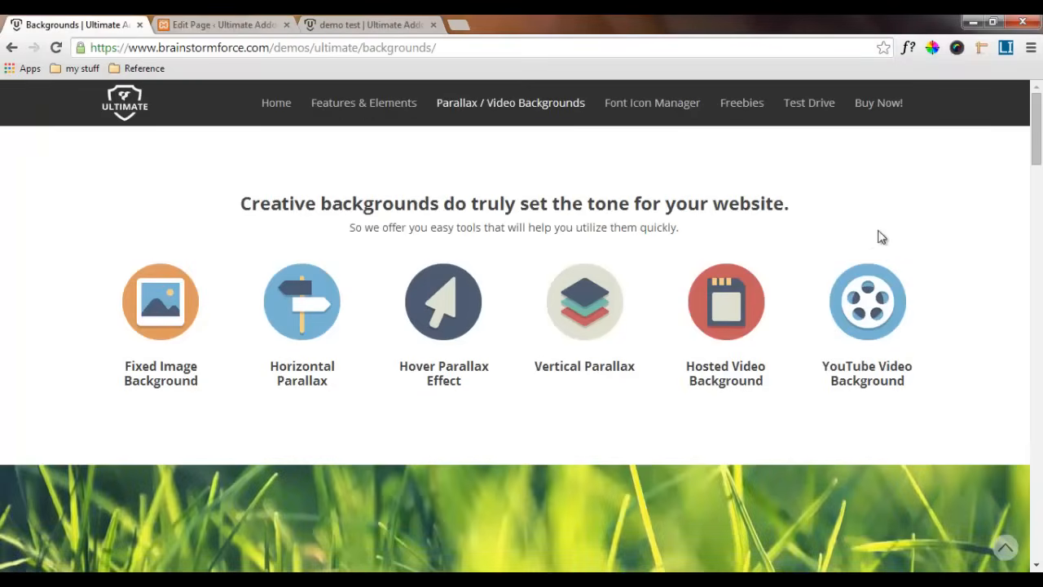
pyautogui.moveTo(1038, 163); pyautogui.dragTo(1036, 210)
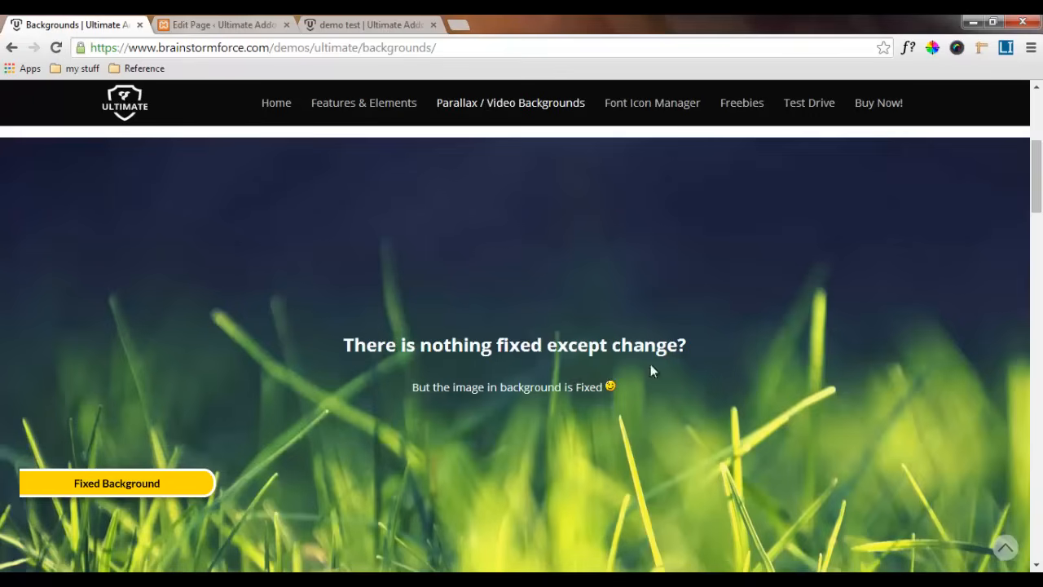
pyautogui.moveTo(1039, 181)
pyautogui.mouseDown()
pyautogui.moveTo(1040, 203)
pyautogui.moveTo(1040, 138)
pyautogui.moveTo(1042, 208)
pyautogui.moveTo(1041, 152)
pyautogui.moveTo(1041, 172)
pyautogui.mouseUp()
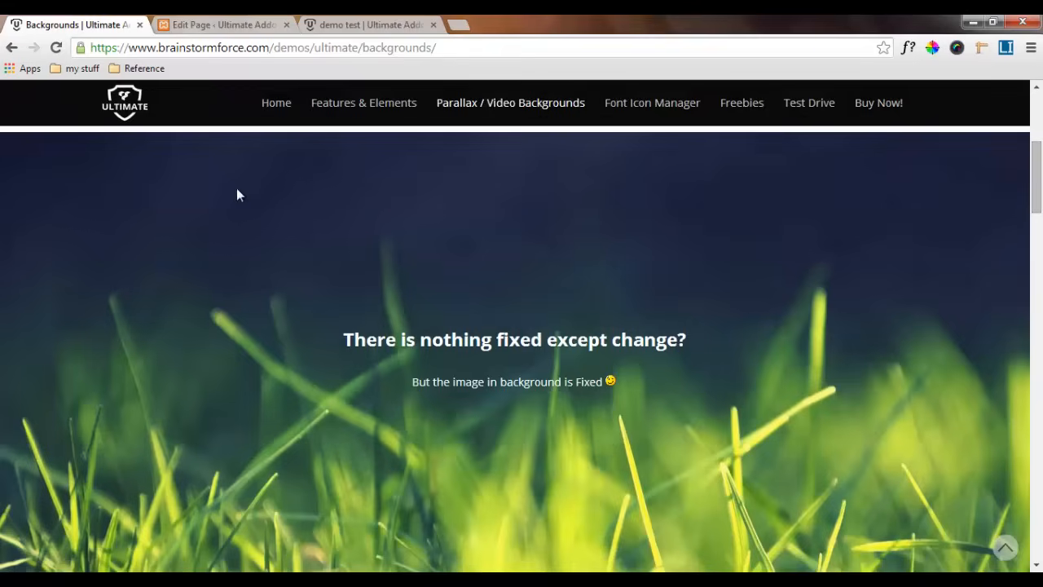
# Return to the page editor and add a new row below the existing section
pyautogui.click(257, 25)
pyautogui.scroll(-2, 272, 366)
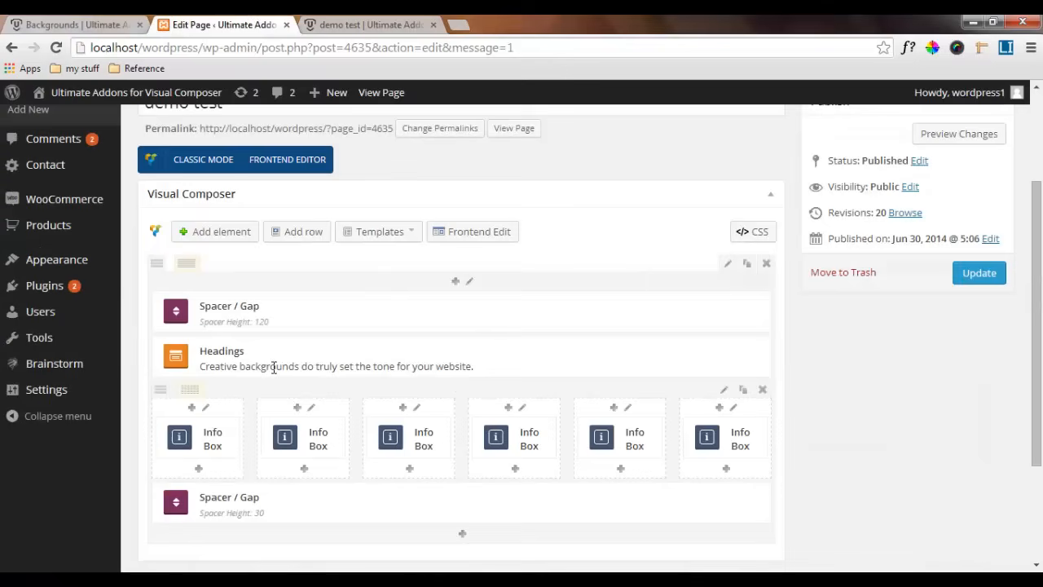
pyautogui.click(299, 234)
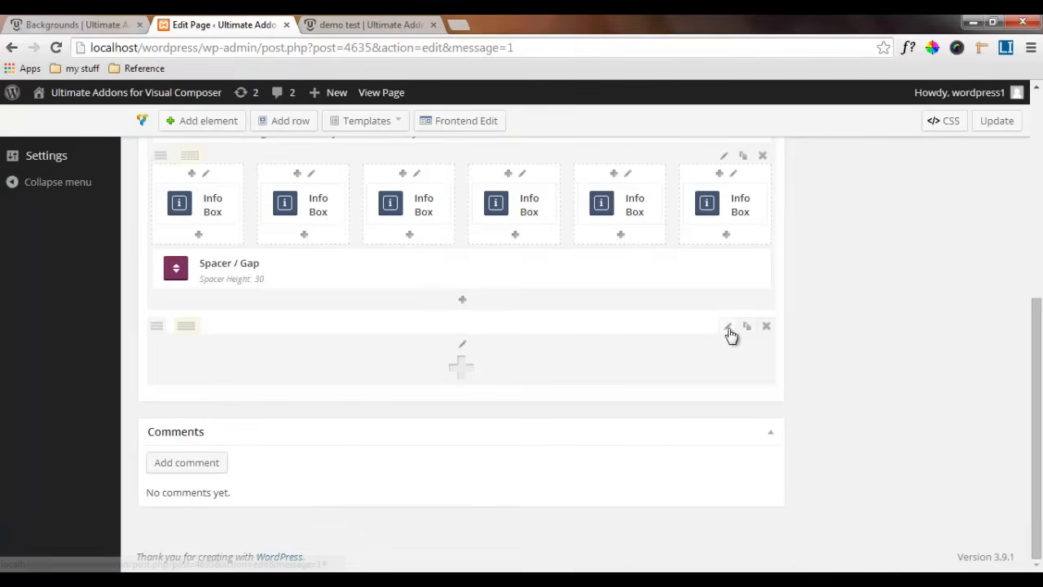
# Review the new row's design options and set its row background style to Image
pyautogui.click(728, 327)
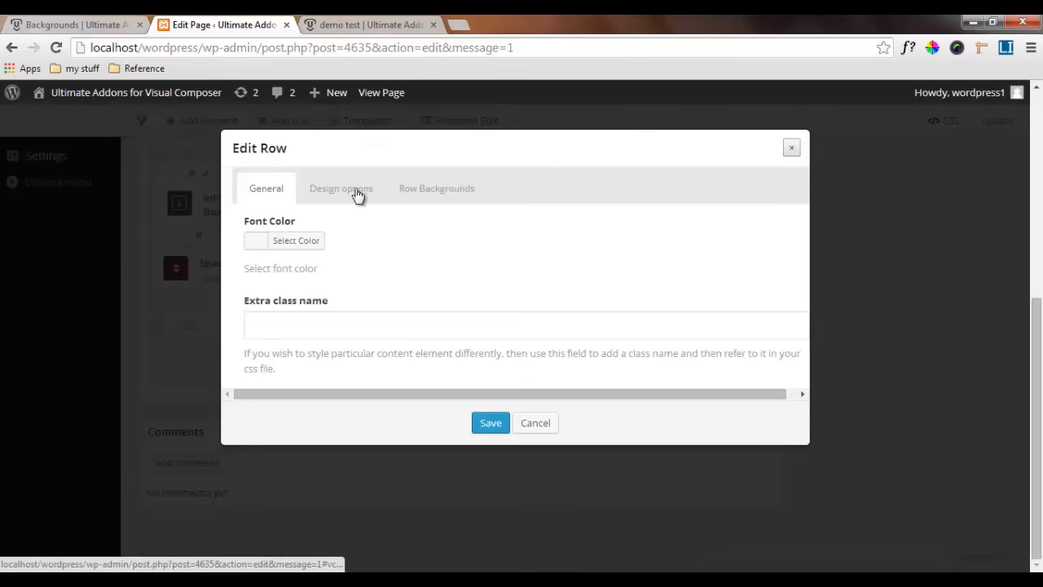
pyautogui.click(320, 193)
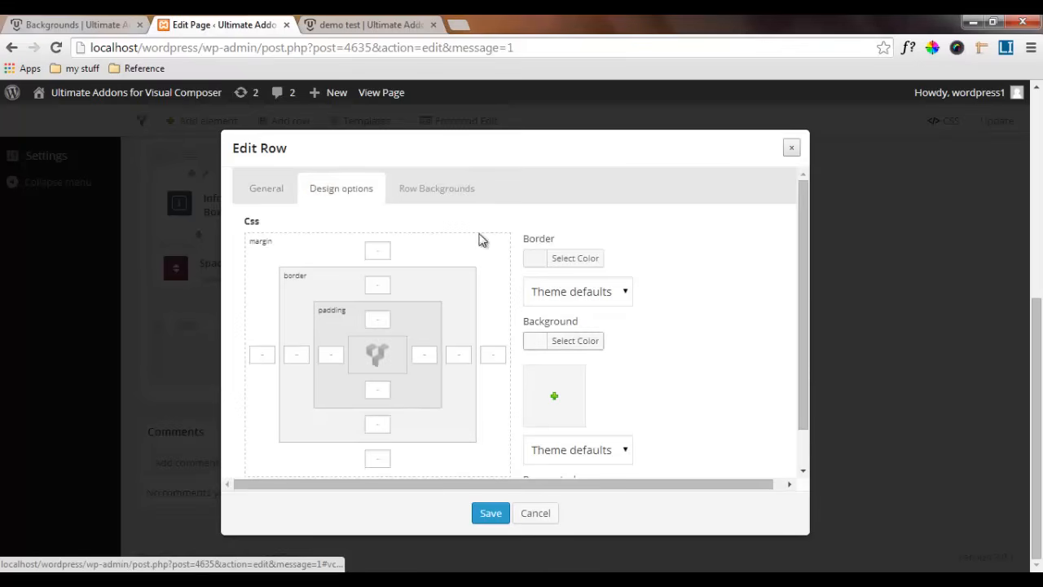
pyautogui.click(424, 189)
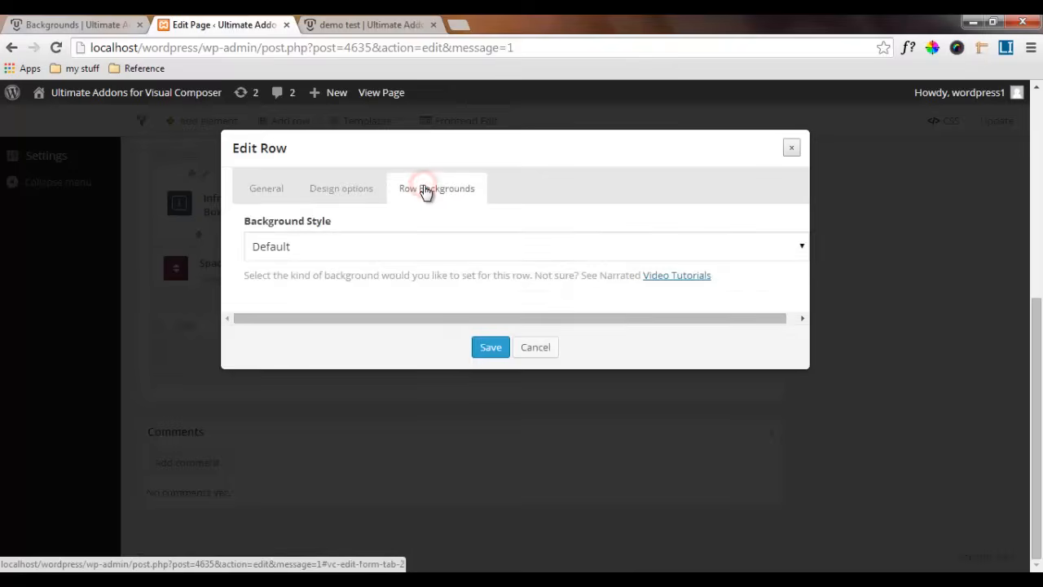
pyautogui.click(322, 250)
pyautogui.click(308, 284)
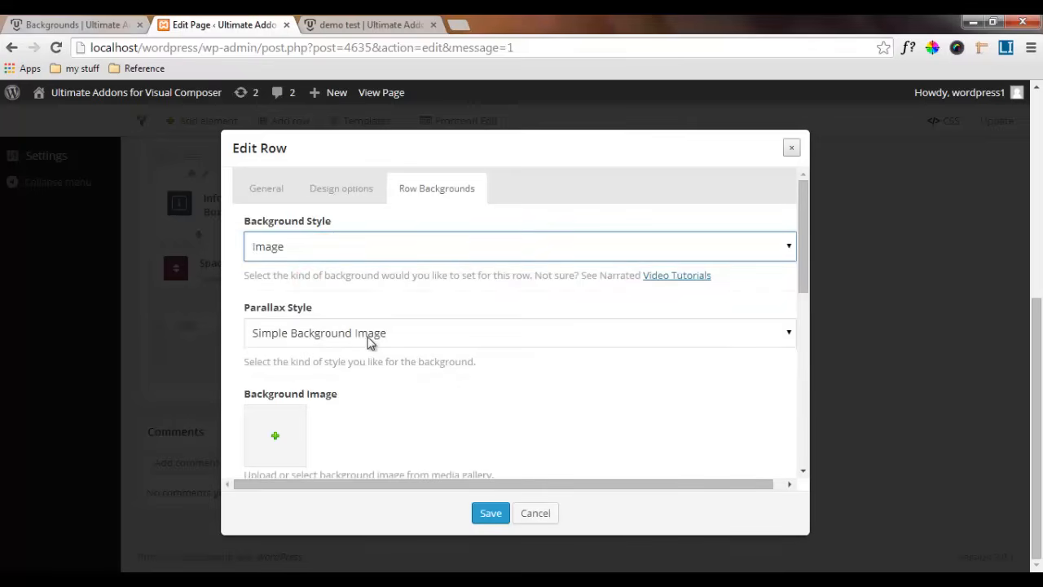
# Set the row's parallax style to Simple Background Image and use grass.jpg from the media library as its background image
pyautogui.click(368, 339)
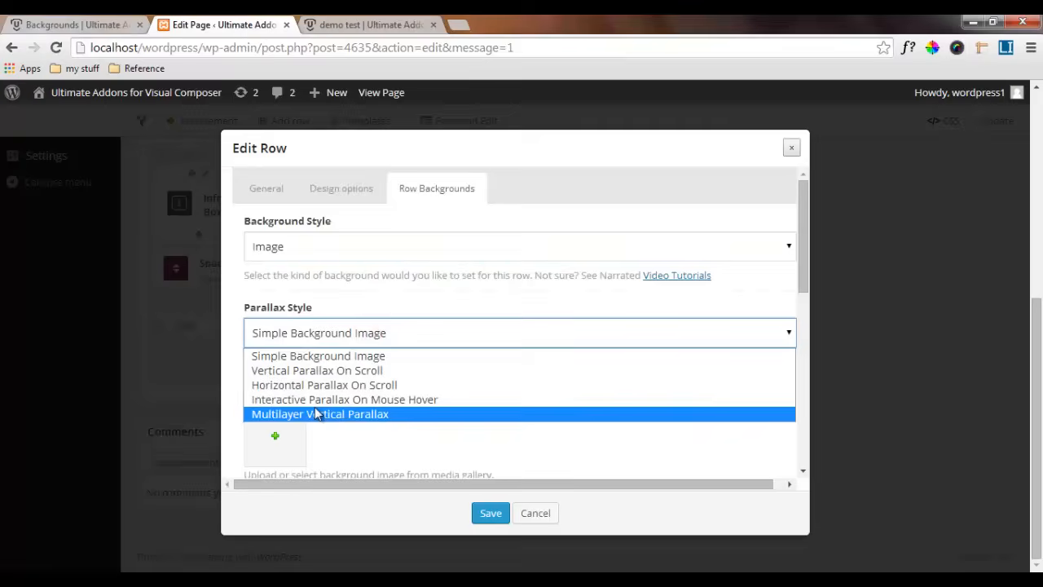
pyautogui.click(314, 356)
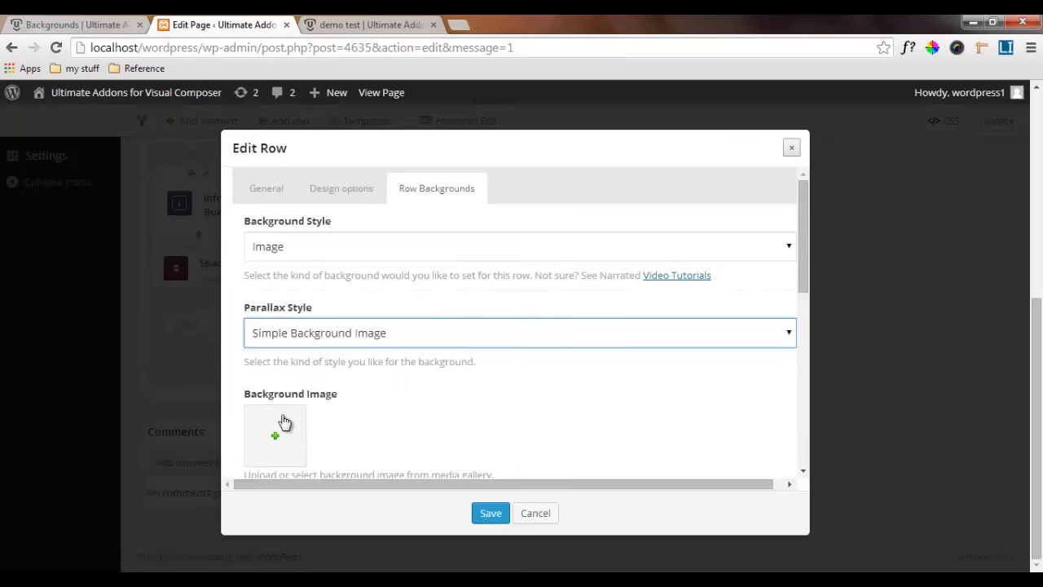
pyautogui.scroll(-1, 284, 424)
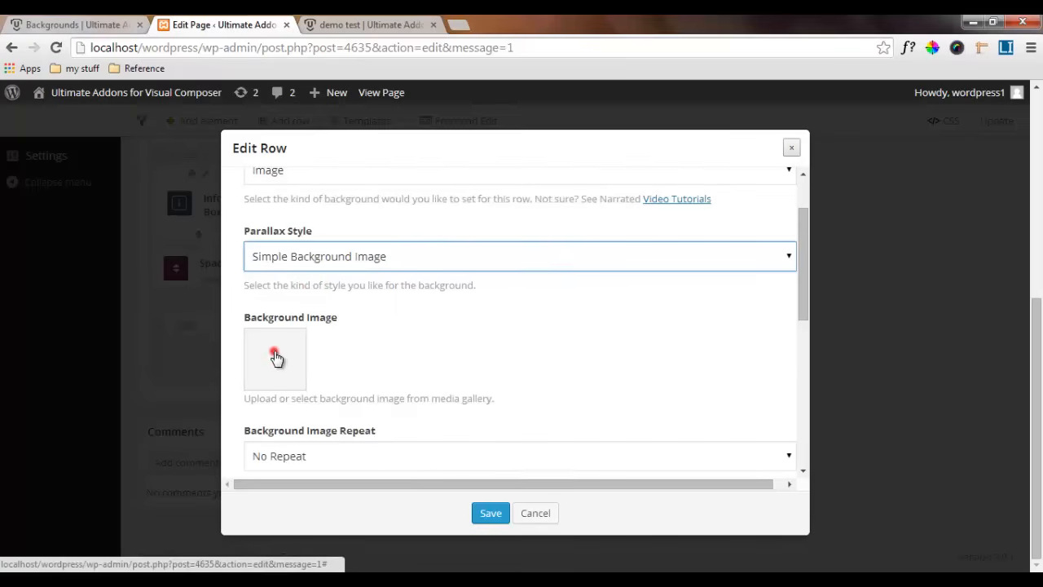
pyautogui.click(275, 355)
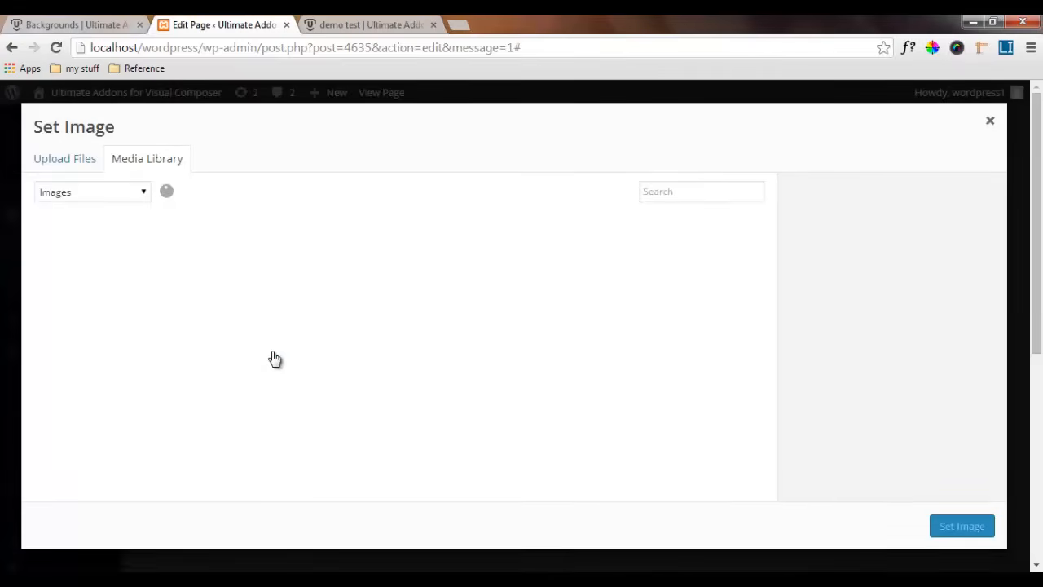
pyautogui.click(199, 363)
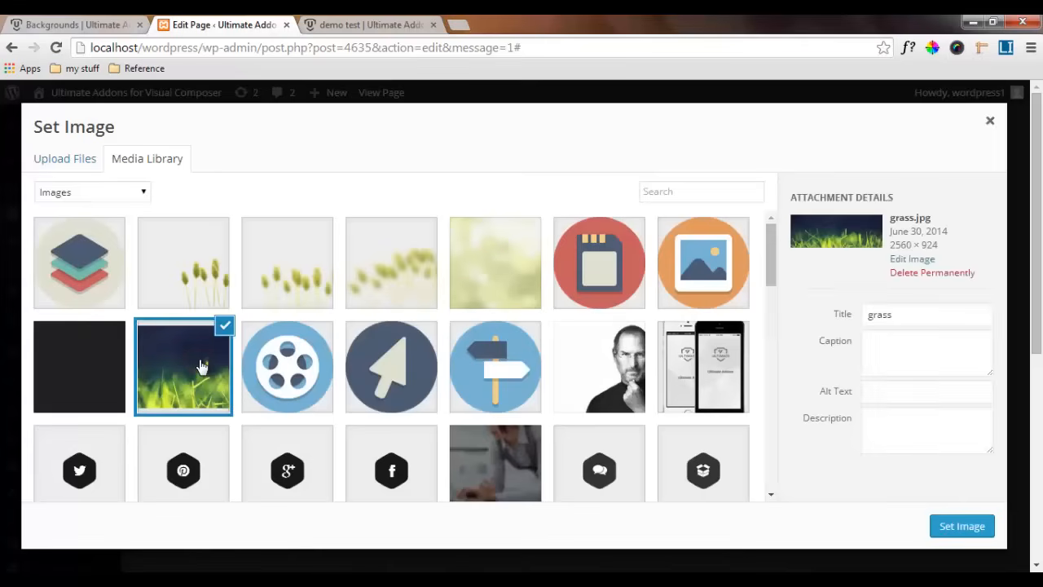
pyautogui.click(959, 525)
# Try the Repeat option for the row's background image and set it back to No Repeat
pyautogui.scroll(-2, 388, 386)
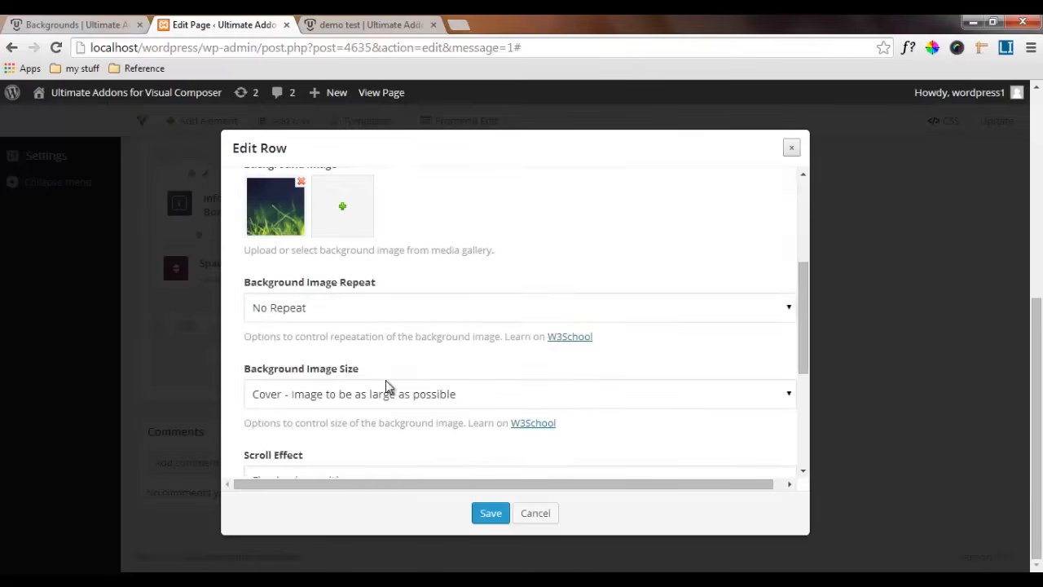
pyautogui.click(338, 310)
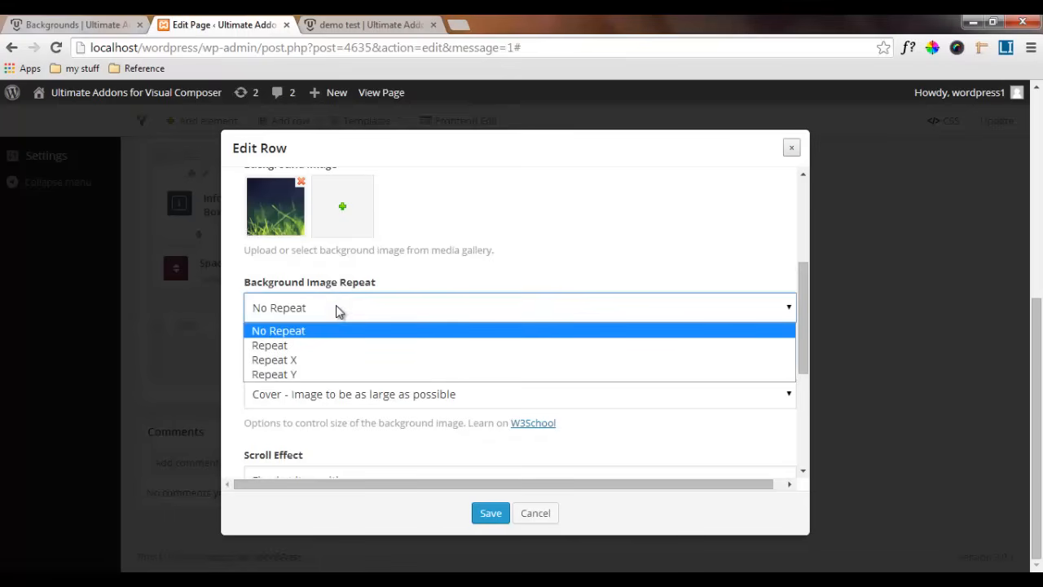
pyautogui.click(297, 348)
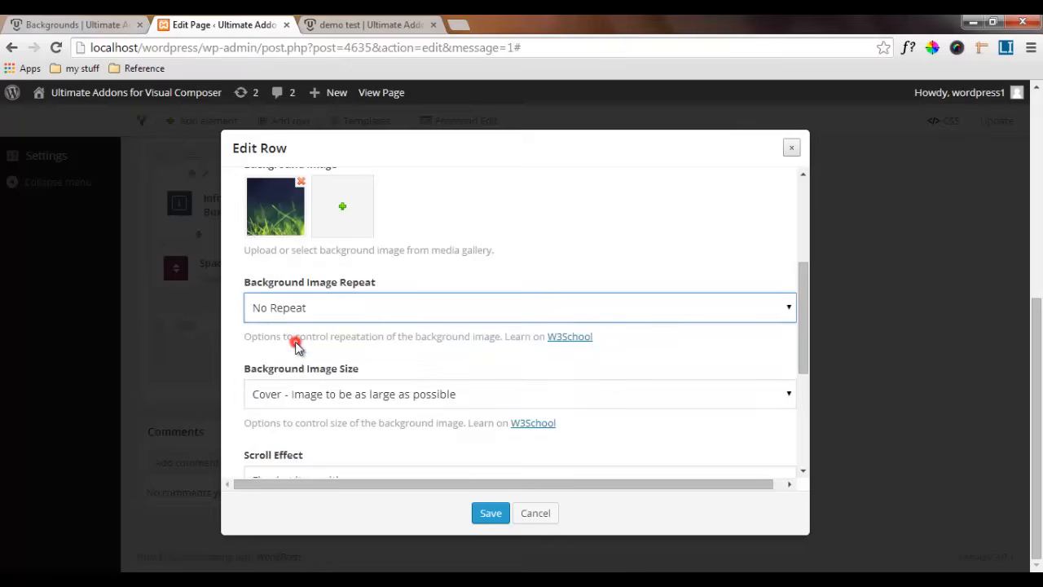
pyautogui.click(293, 308)
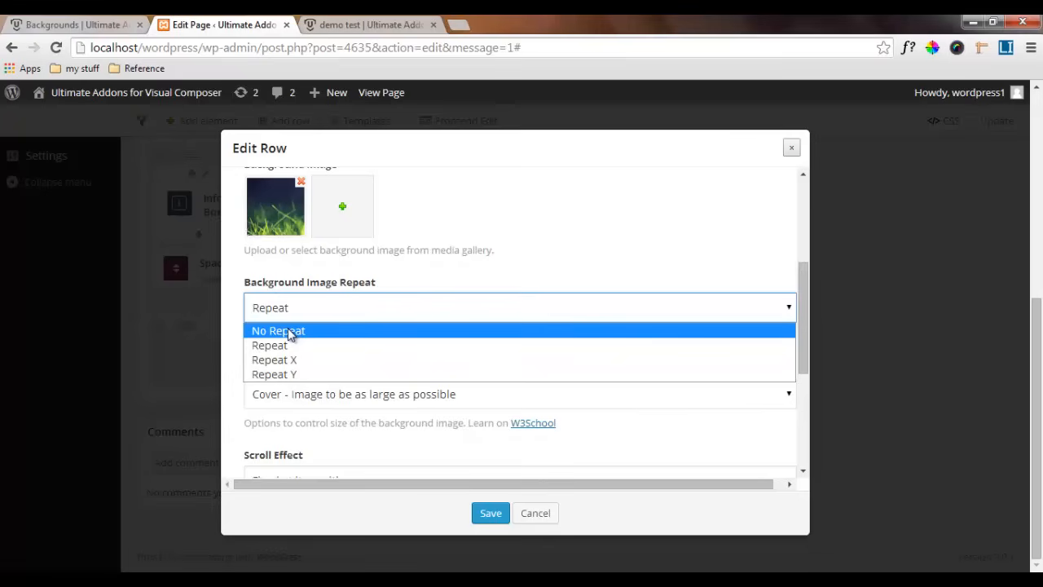
pyautogui.click(291, 332)
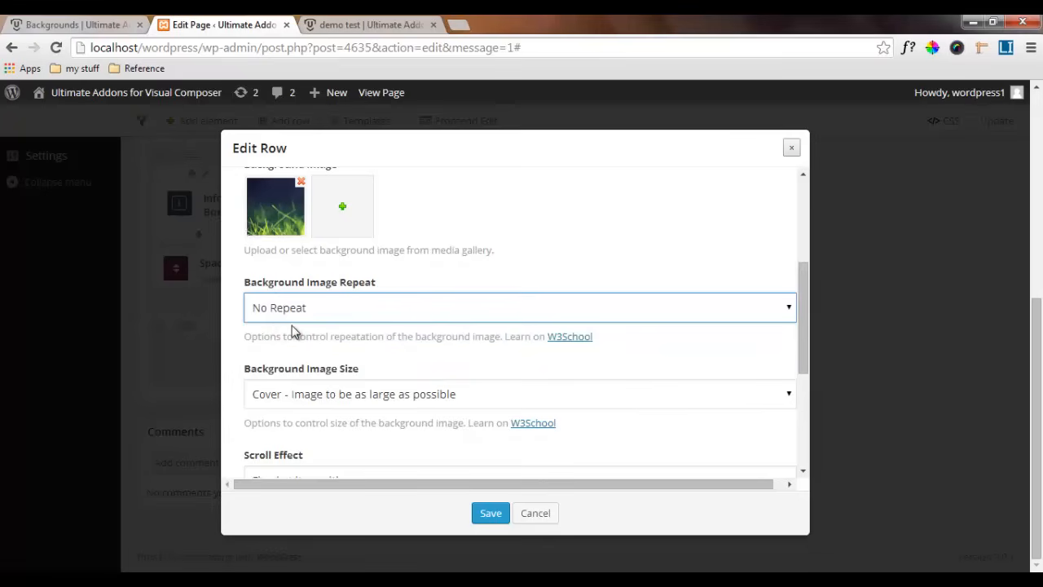
pyautogui.click(319, 333)
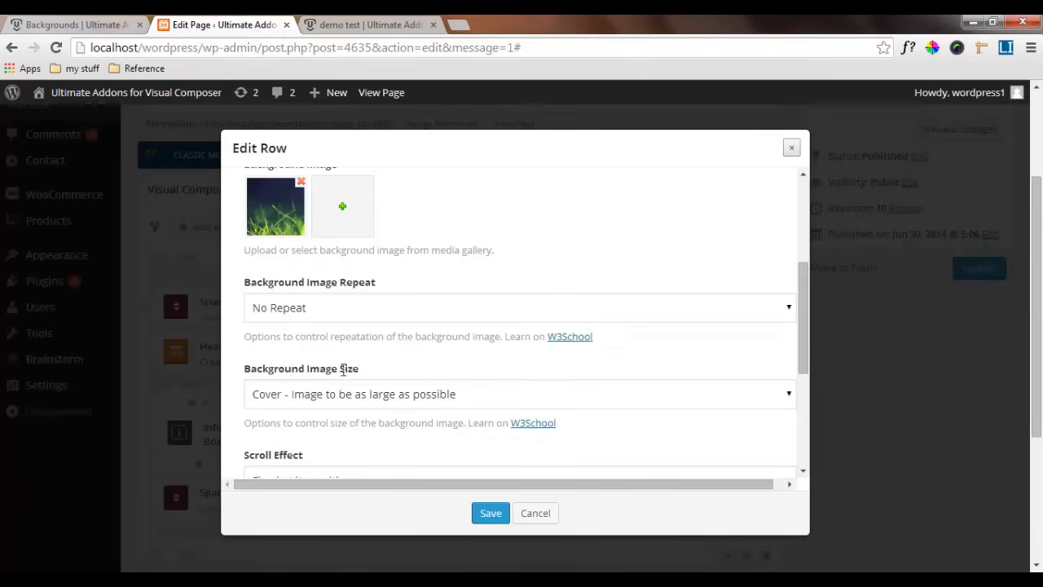
# Set the background image size to Cover and the scroll effect to Fixed at its position
pyautogui.scroll(-2, 281, 404)
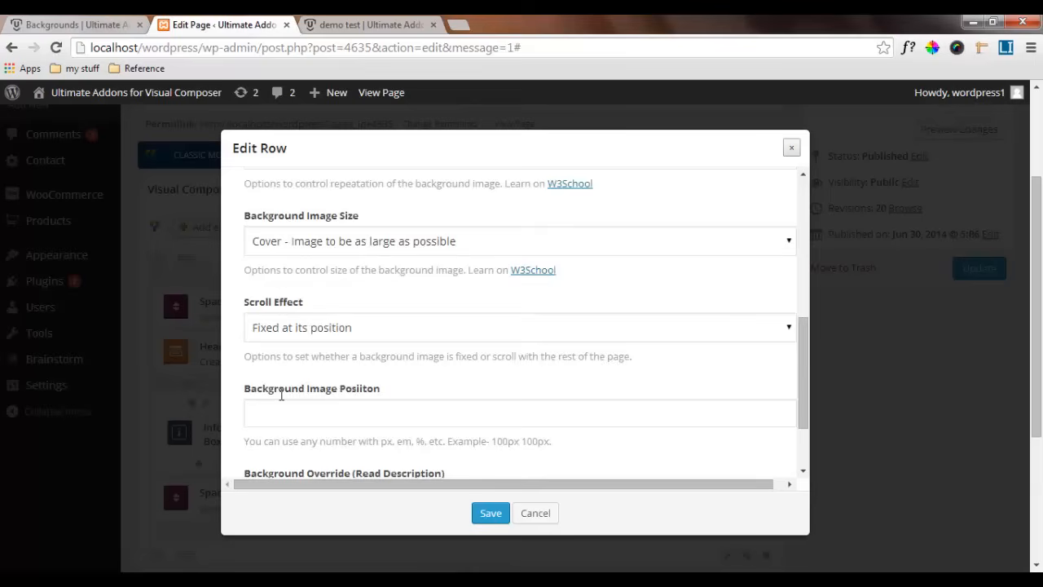
pyautogui.click(289, 245)
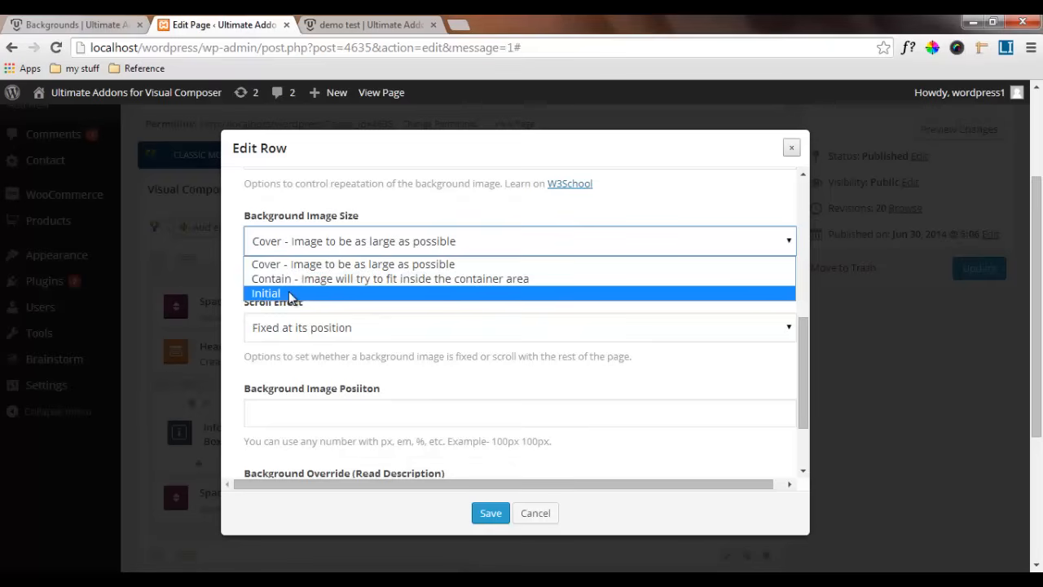
pyautogui.click(295, 267)
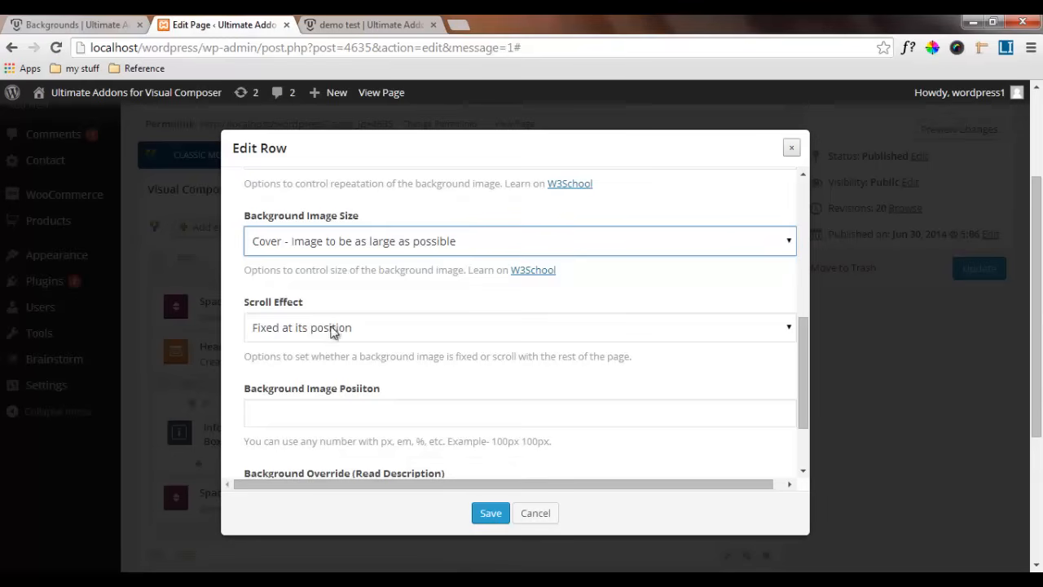
pyautogui.click(375, 330)
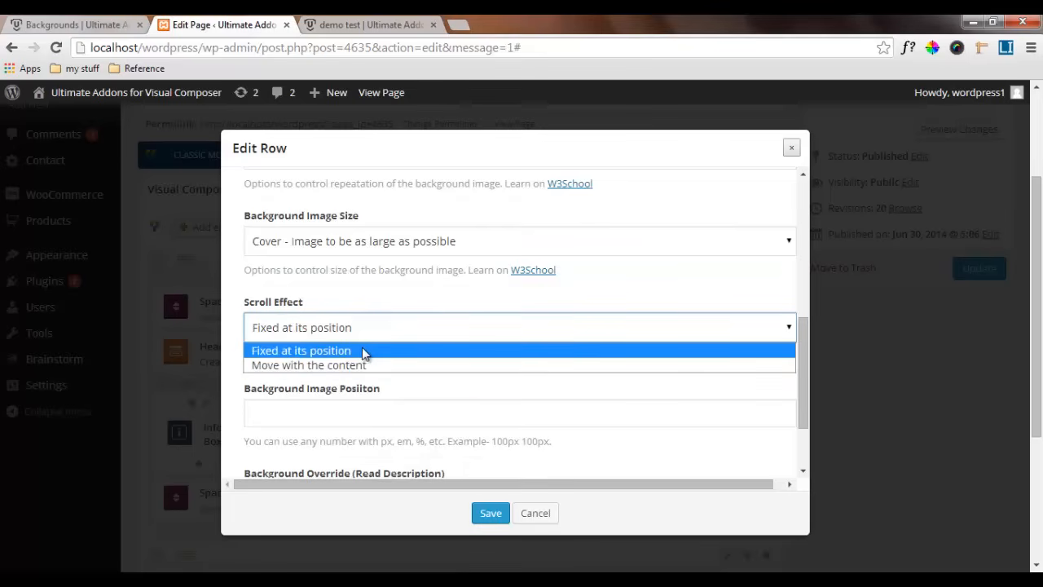
pyautogui.click(309, 350)
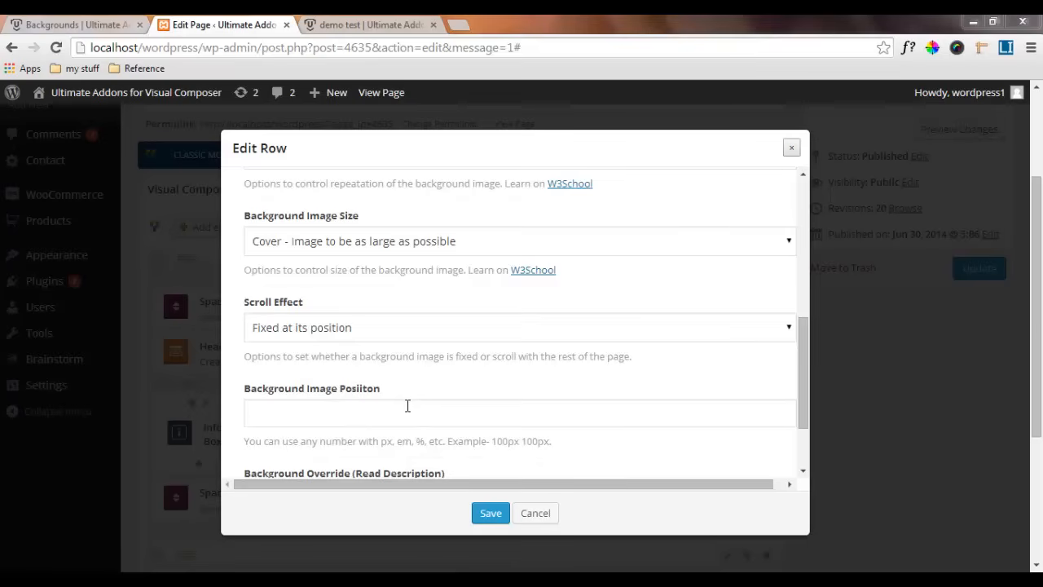
# Leave the background image position empty, keep the background override at Default Width, and save the row settings
pyautogui.click(338, 410)
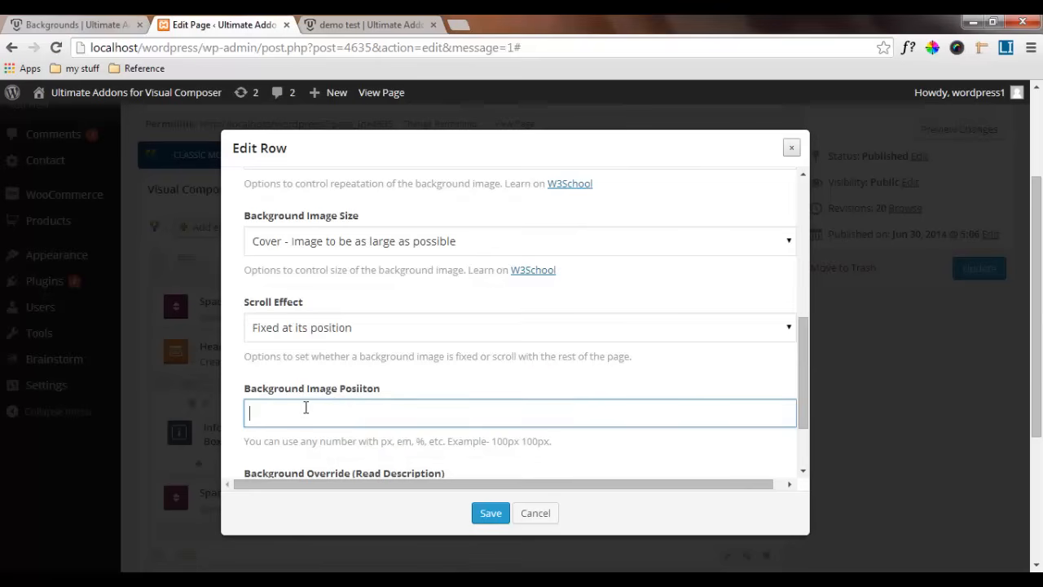
pyautogui.scroll(-1, 317, 437)
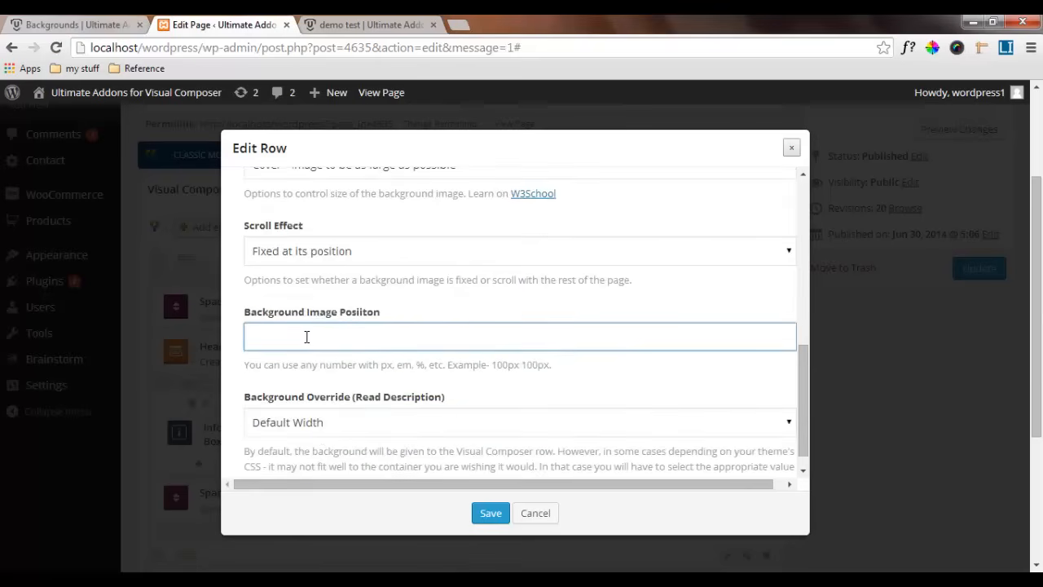
pyautogui.click(317, 376)
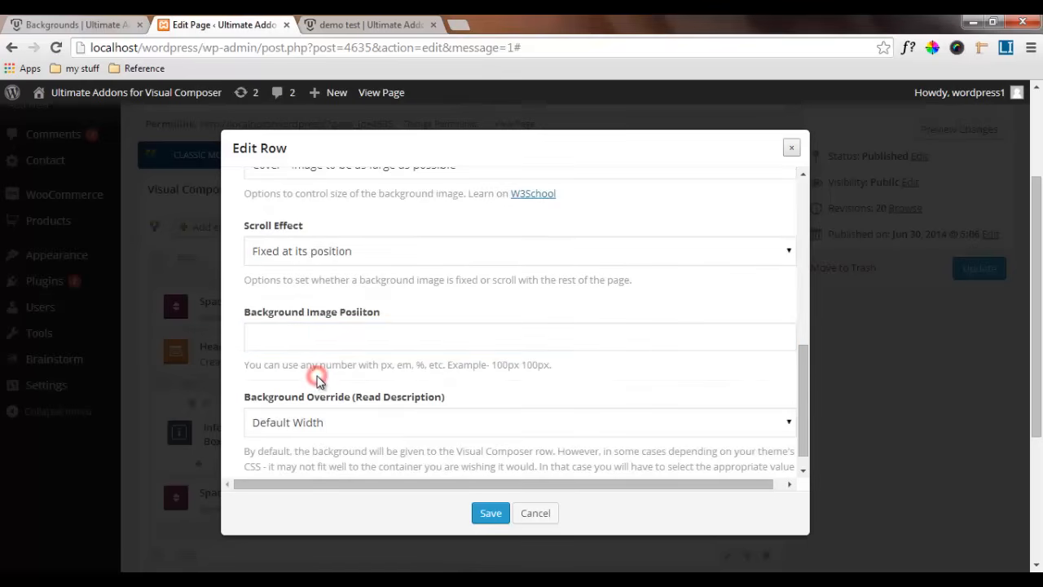
pyautogui.click(375, 423)
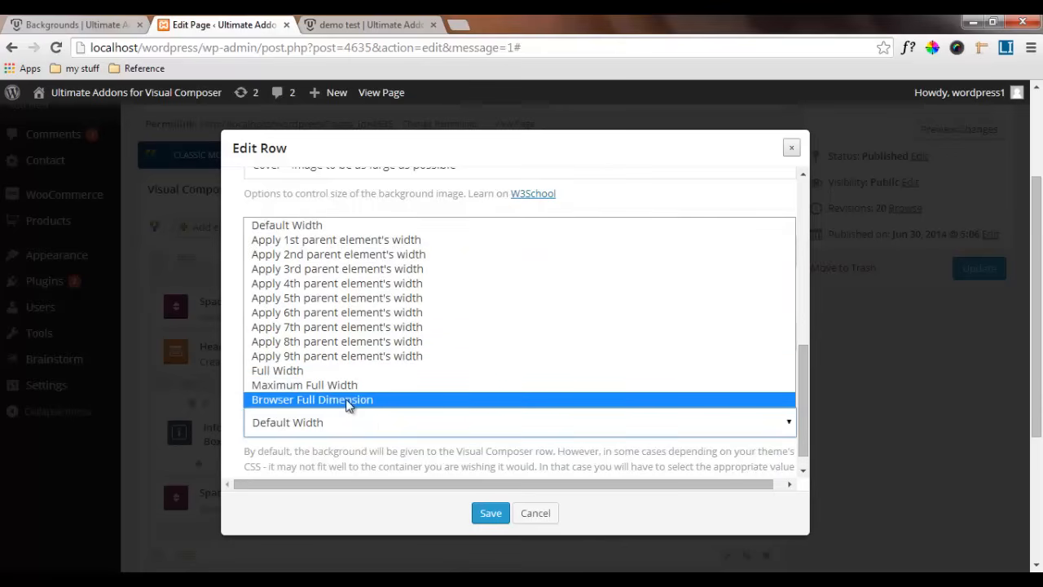
pyautogui.click(384, 424)
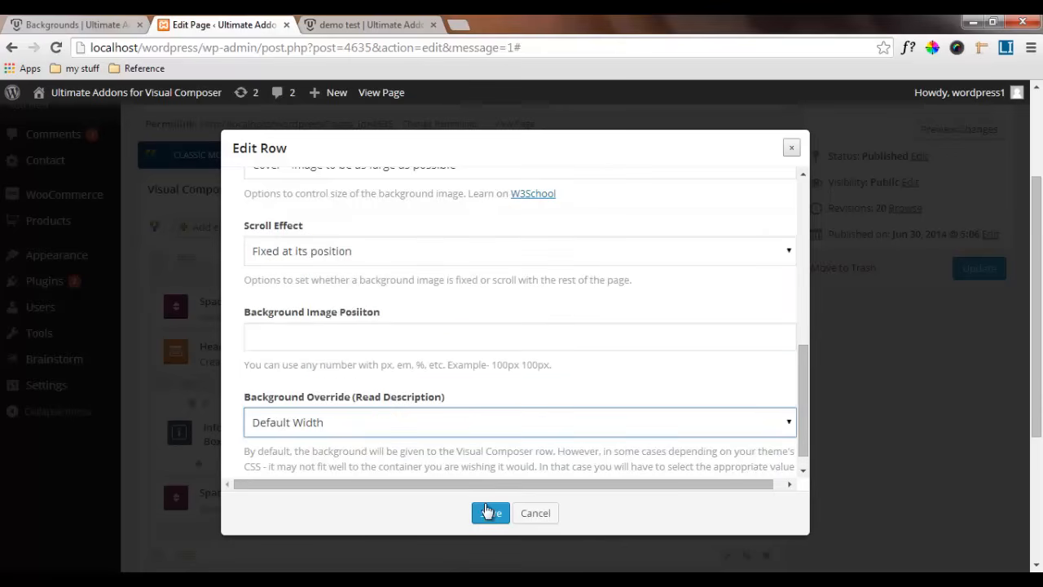
pyautogui.click(490, 512)
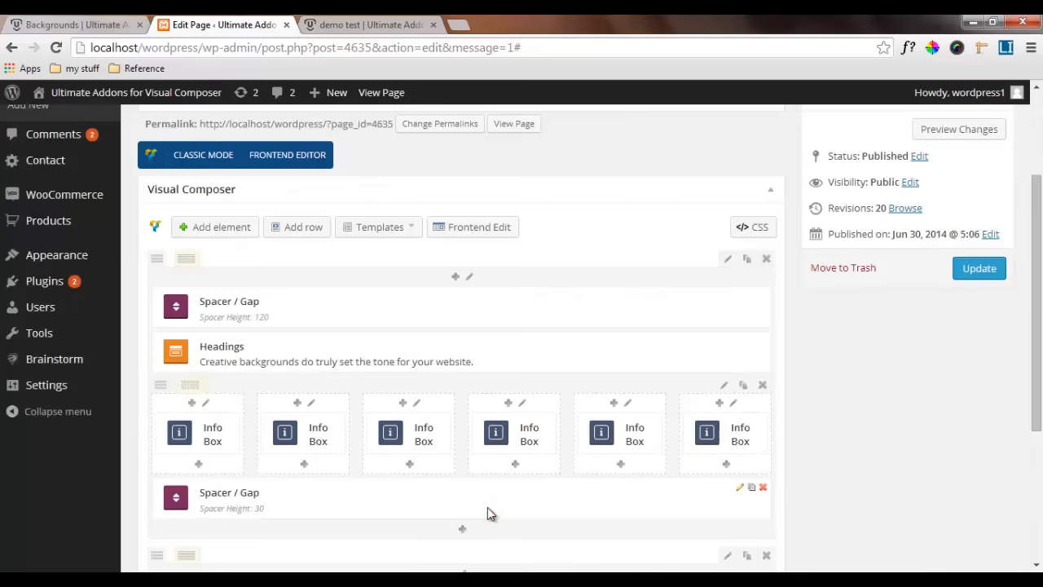
# Add a Headings element from the Ultimate VC Addons to the new image background row
pyautogui.scroll(-2, 485, 512)
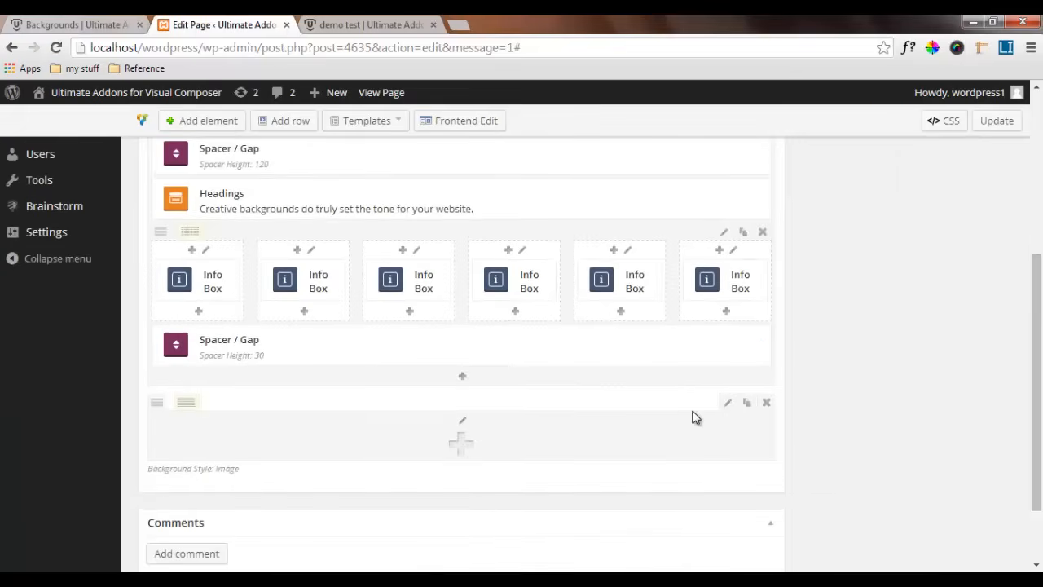
pyautogui.click(464, 443)
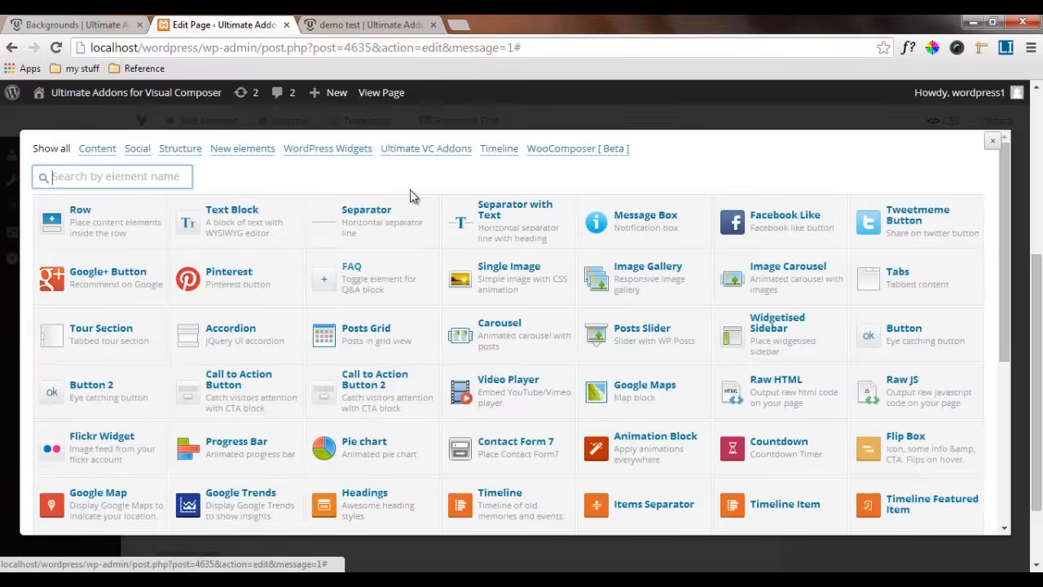
pyautogui.click(414, 147)
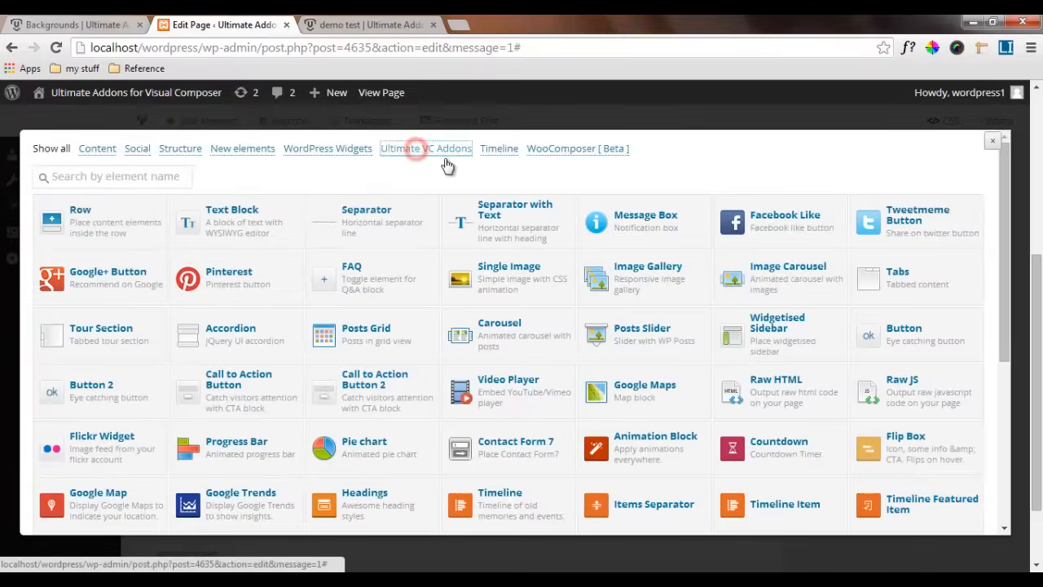
pyautogui.click(763, 216)
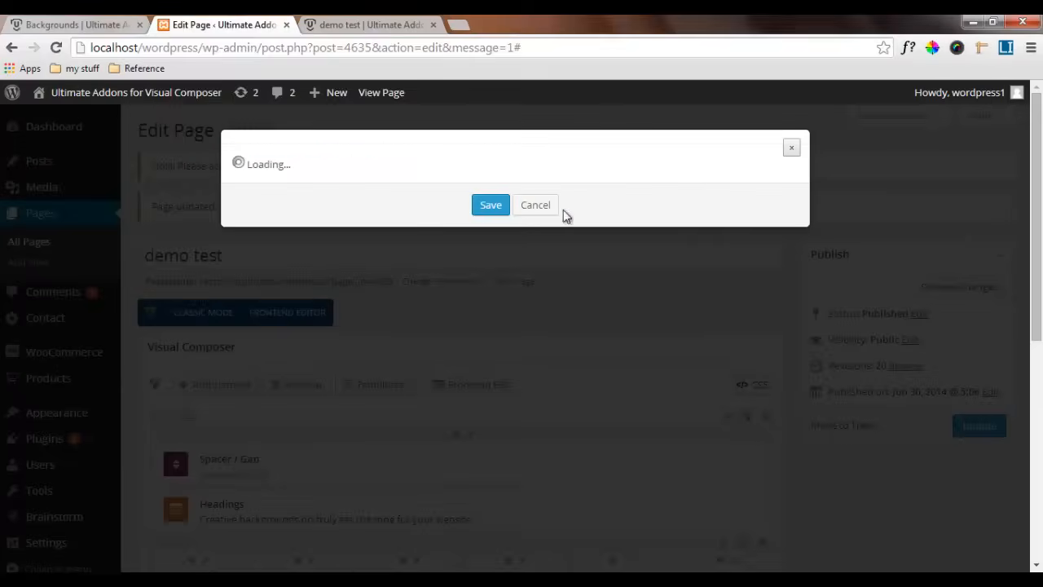
# Enter the title "There is nothing fixed except change?" and the sub heading "But the image in background is Fixed :)"
pyautogui.moveTo(286, 245); pyautogui.dragTo(222, 251)
pyautogui.write('There is nothing fixed except change?')
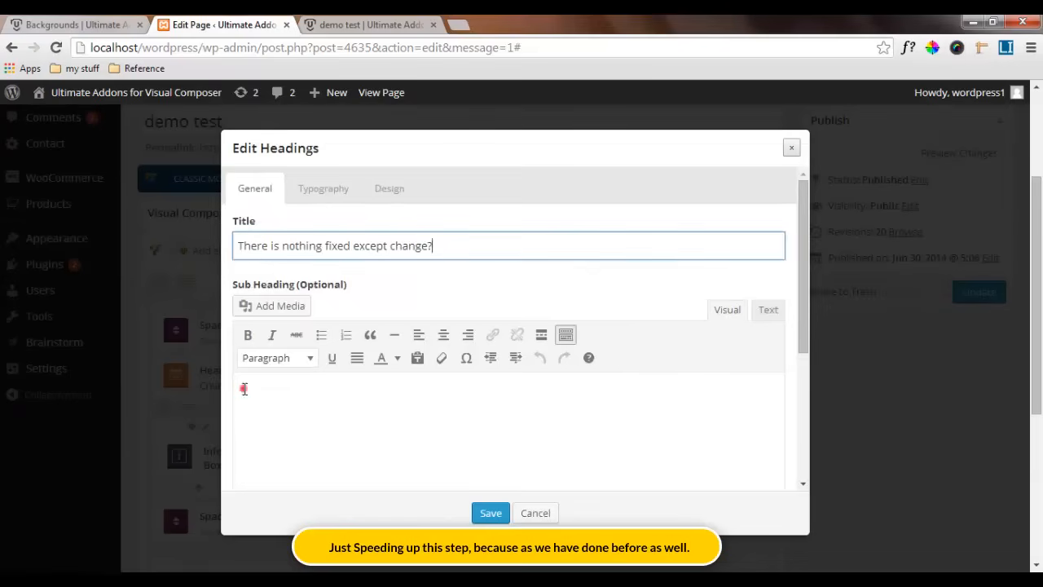
pyautogui.click(247, 388)
pyautogui.write('But the image in background is Fixed :)')
pyautogui.scroll(-2, 303, 342)
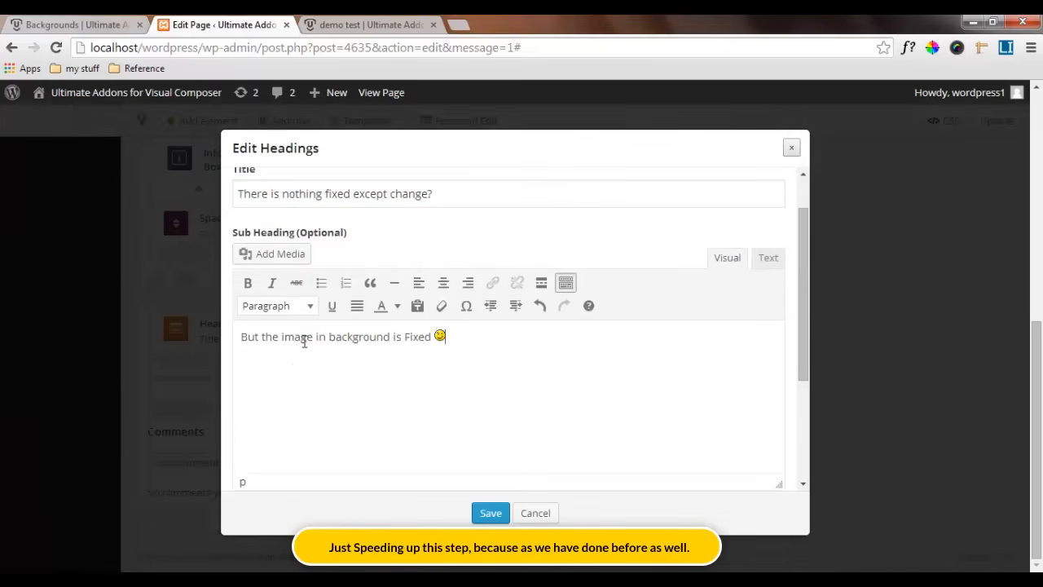
pyautogui.scroll(-5, 359, 355)
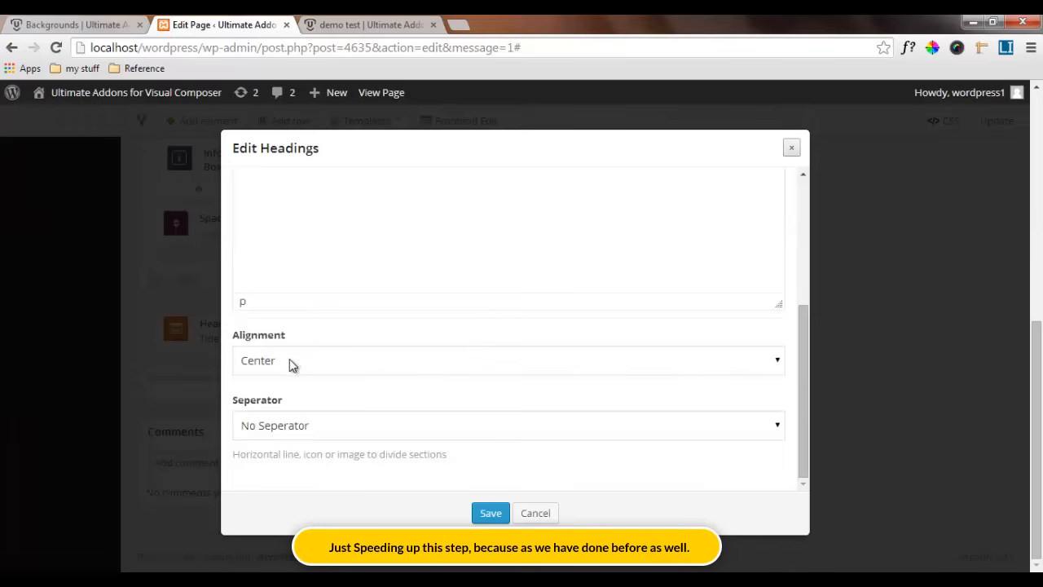
# Set the heading's typography to Open Sans, style 700, with a font size of 24 px
pyautogui.scroll(6, 330, 304)
pyautogui.click(323, 188)
pyautogui.click(302, 302)
pyautogui.click(303, 391)
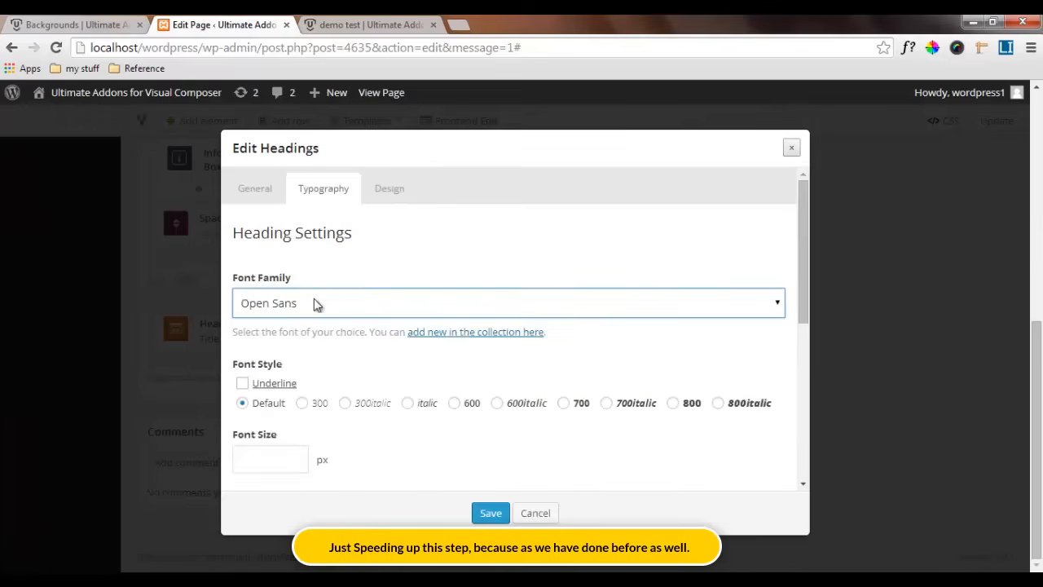
pyautogui.click(563, 403)
pyautogui.scroll(-1, 350, 449)
pyautogui.click(263, 361)
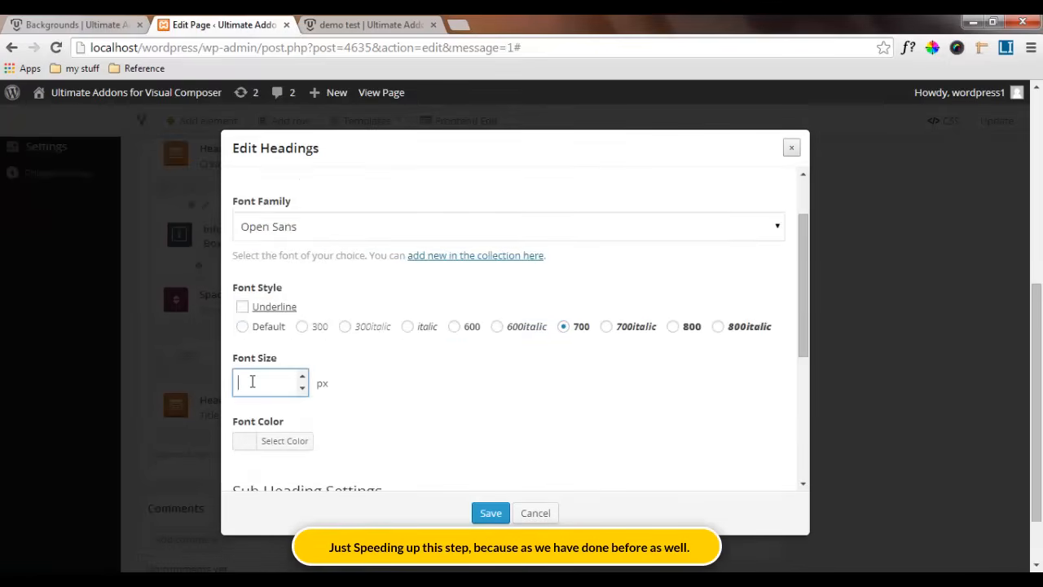
# Set the heading's font color to #ffffff and check it against the fixed background section on the reference page
pyautogui.click(243, 442)
pyautogui.click(343, 441)
pyautogui.write('#ffffff')
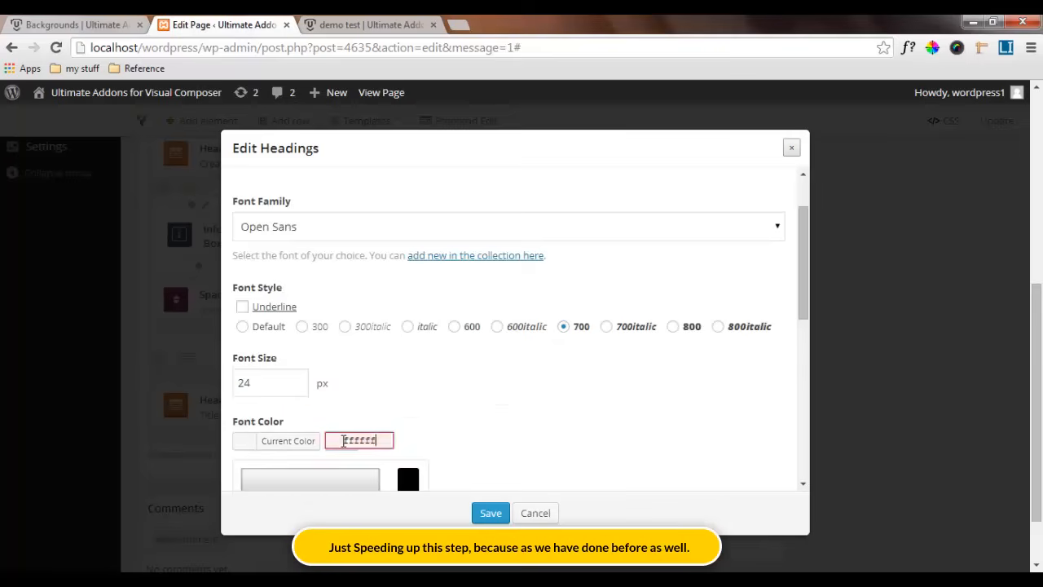
pyautogui.click(471, 424)
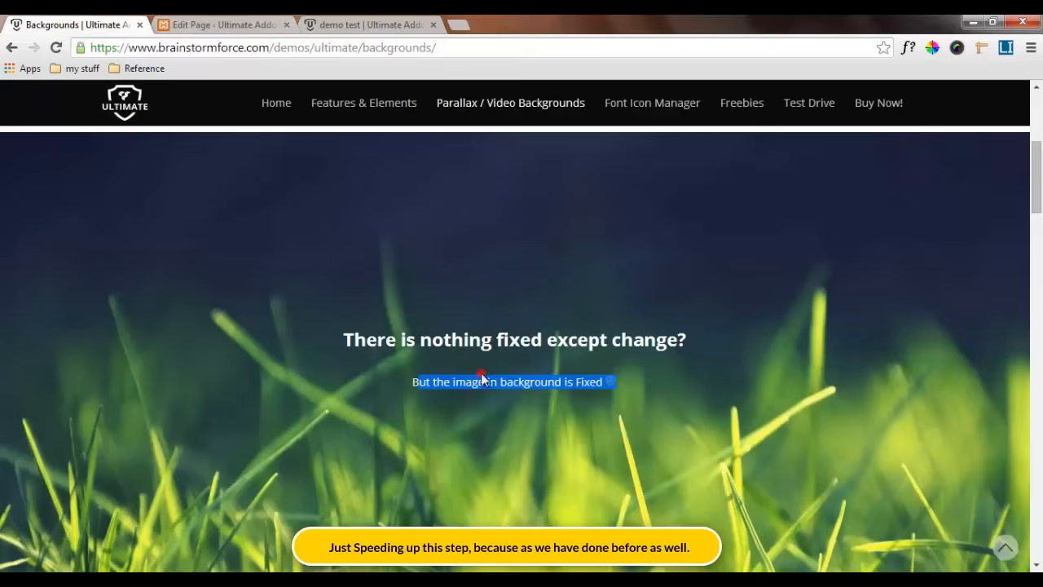
pyautogui.click(469, 388)
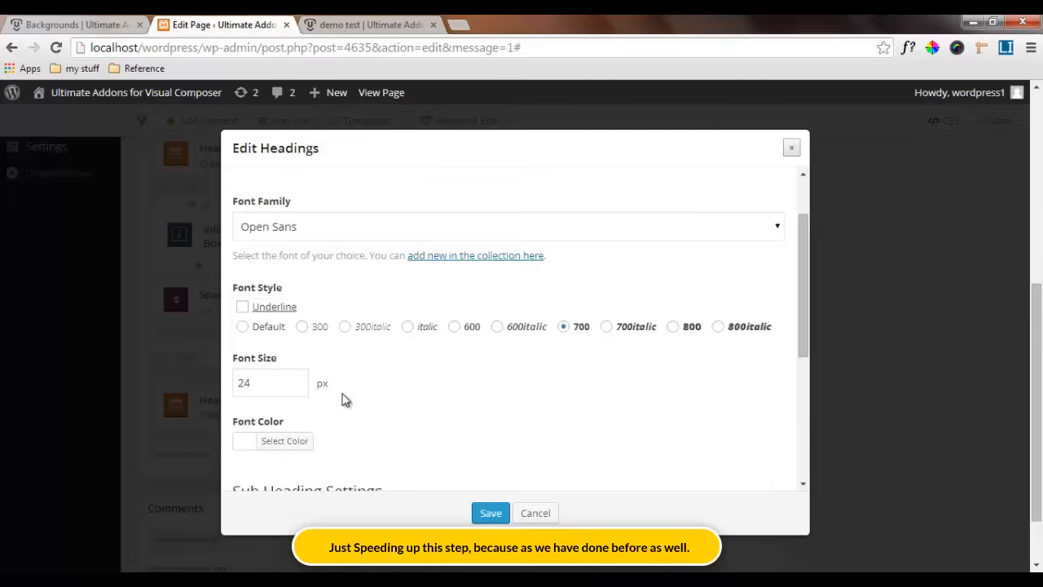
pyautogui.scroll(-1, 344, 400)
pyautogui.click(242, 363)
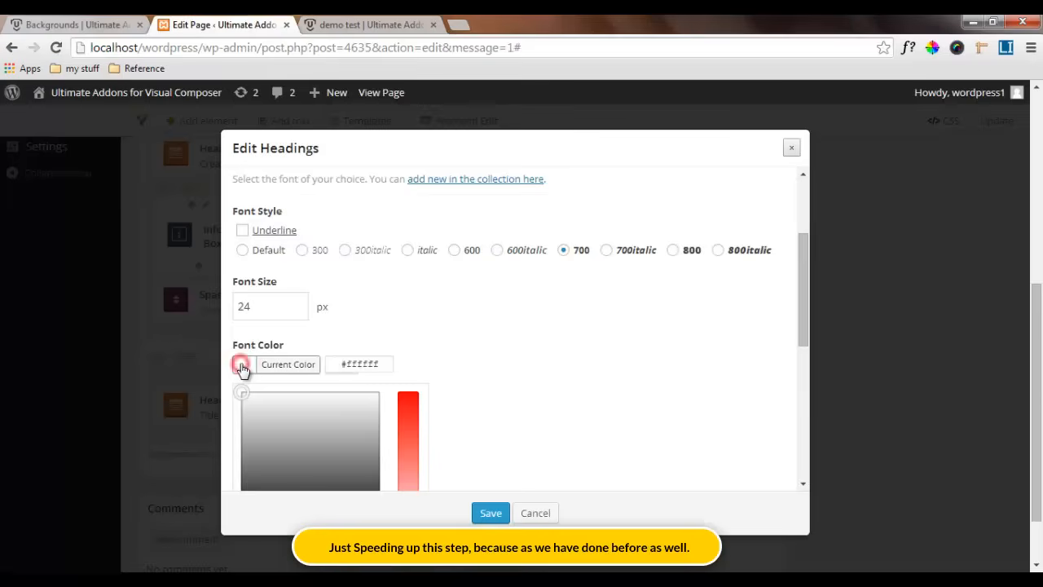
pyautogui.click(242, 363)
# Set the sub heading's typography to Open Sans, default style, with a font size of 14 px and a white font color
pyautogui.scroll(-2, 334, 332)
pyautogui.click(334, 332)
pyautogui.scroll(-1, 334, 342)
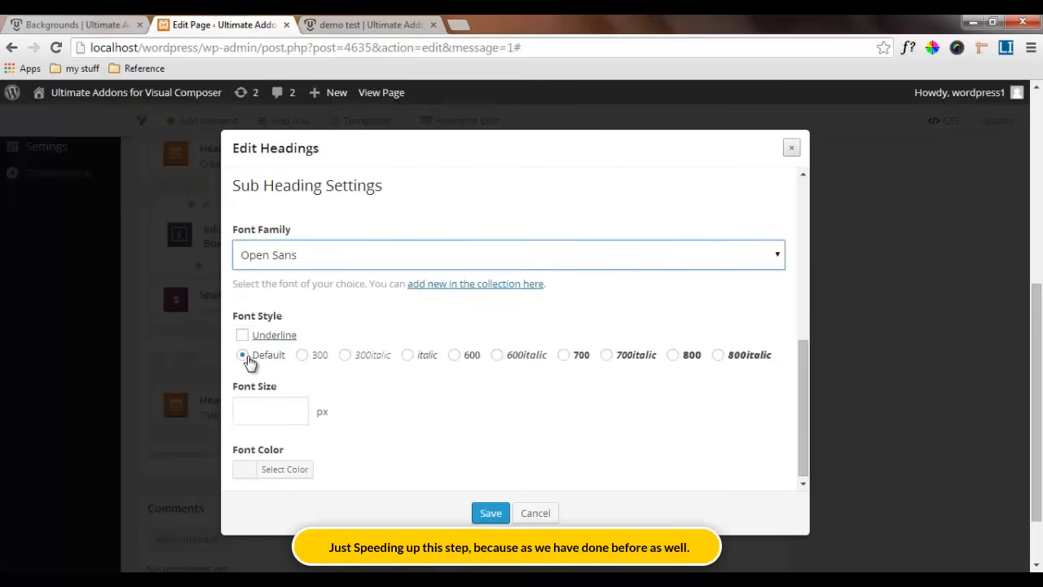
pyautogui.click(262, 408)
pyautogui.write('14')
pyautogui.click(245, 466)
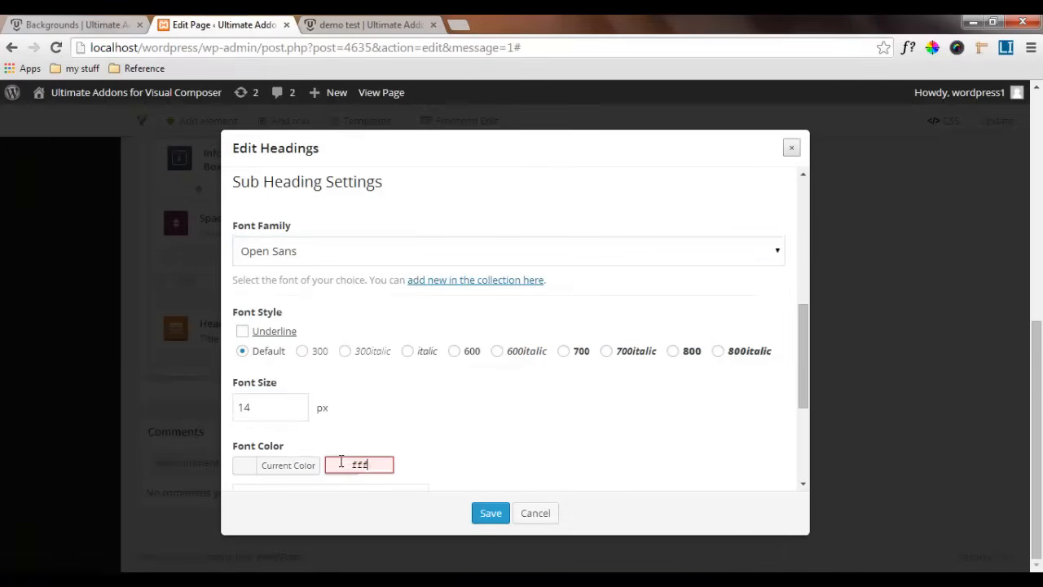
pyautogui.write('ff')
pyautogui.click(471, 455)
# Set the sub heading's top margin to 35 and save the heading settings
pyautogui.scroll(5, 471, 449)
pyautogui.click(399, 187)
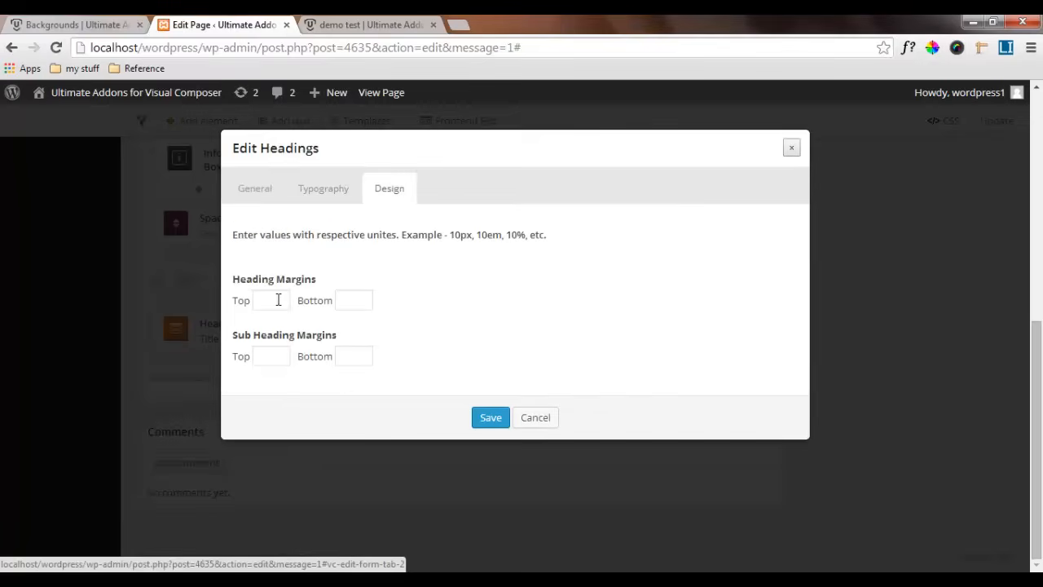
pyautogui.click(273, 359)
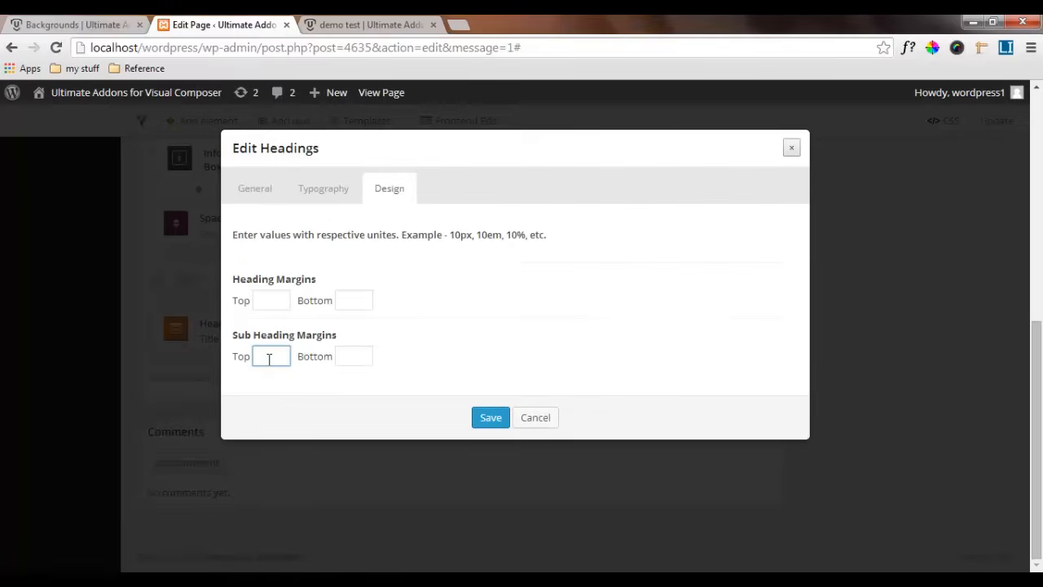
pyautogui.write('35')
pyautogui.click(490, 417)
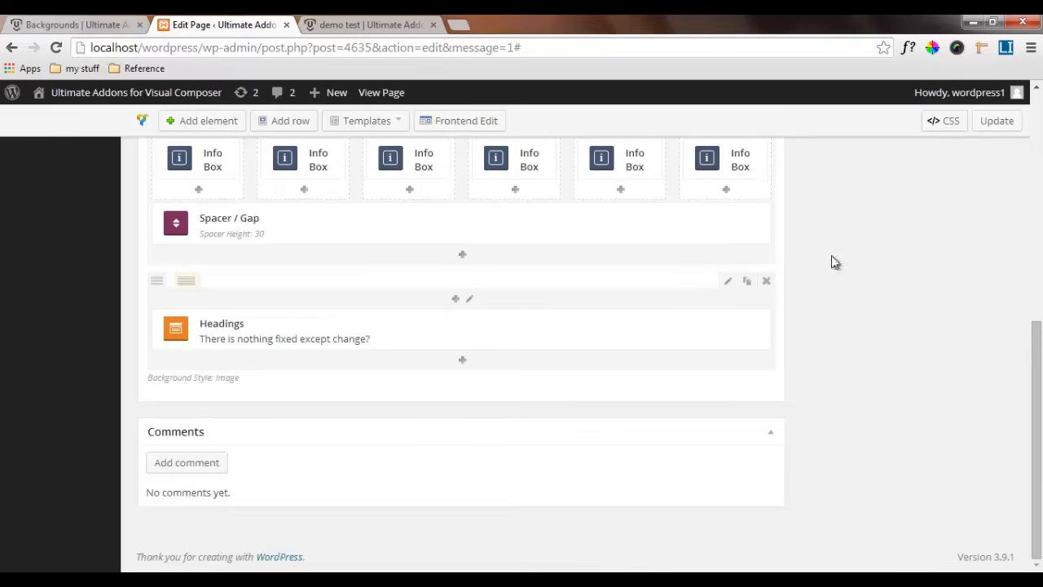
# Update the page and reload the demo test page to check the new heading over the grass background
pyautogui.click(996, 122)
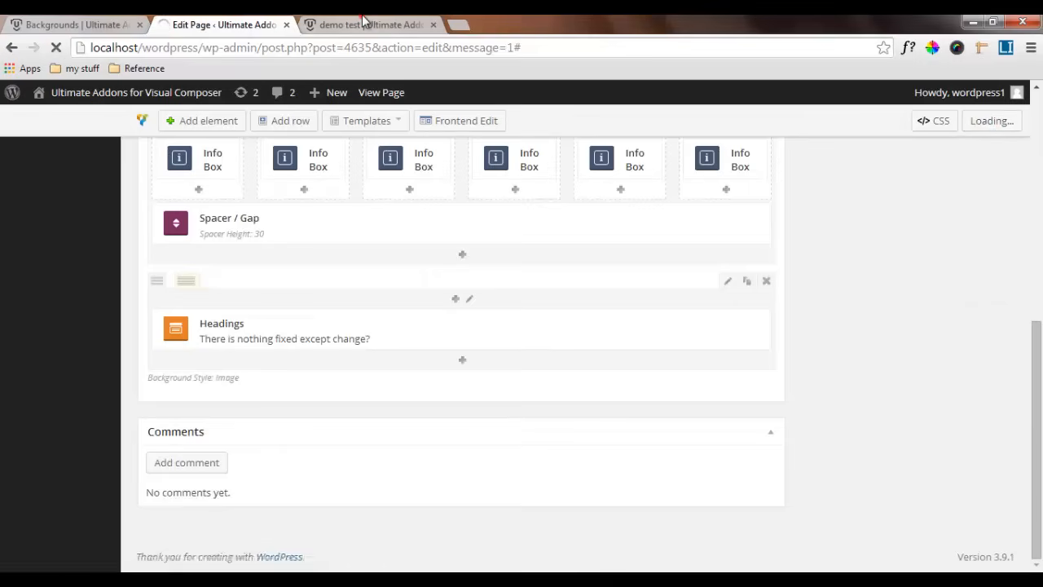
pyautogui.click(368, 25)
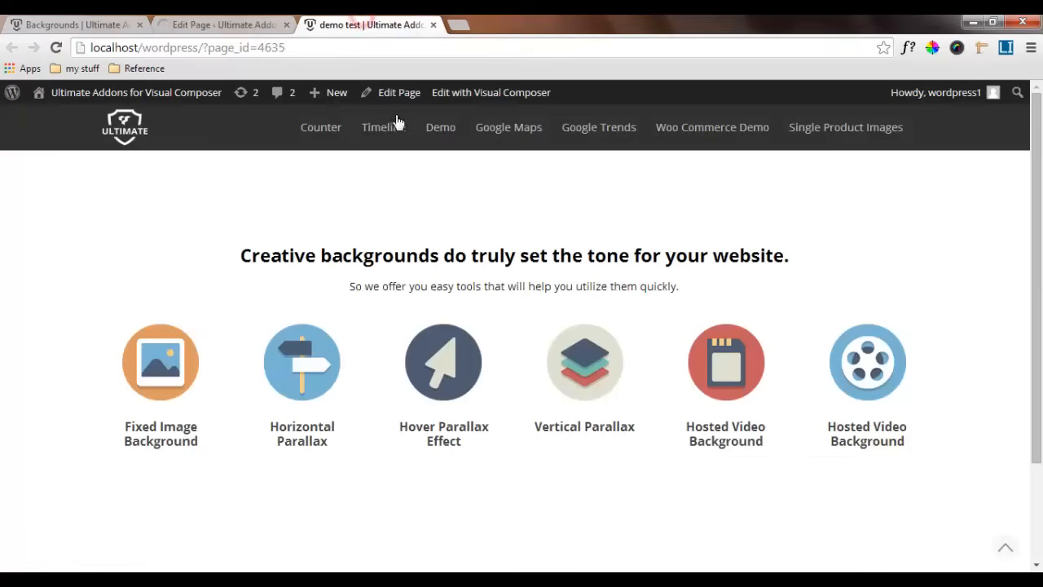
pyautogui.click(56, 49)
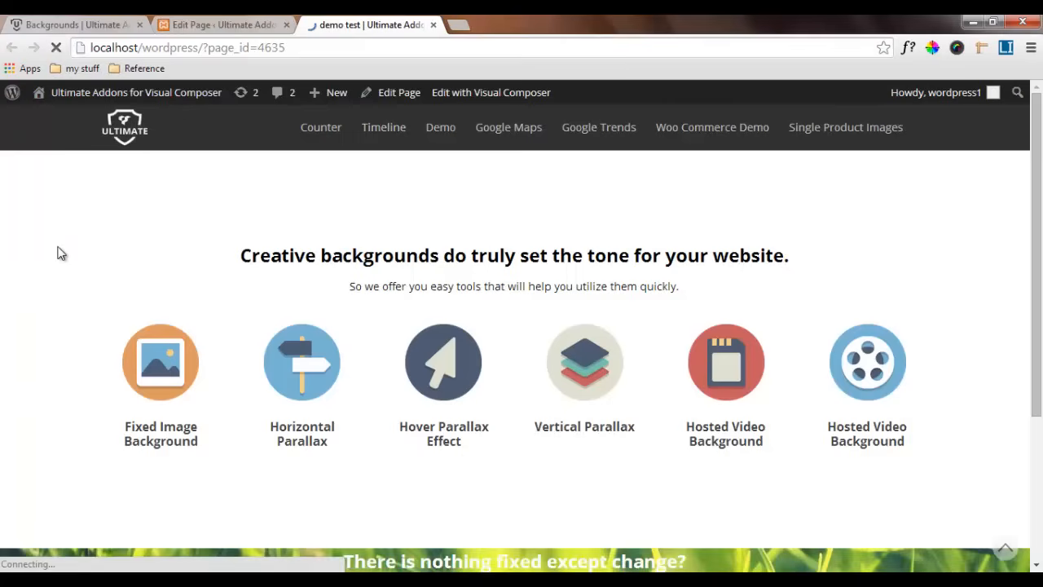
pyautogui.scroll(-3, 59, 253)
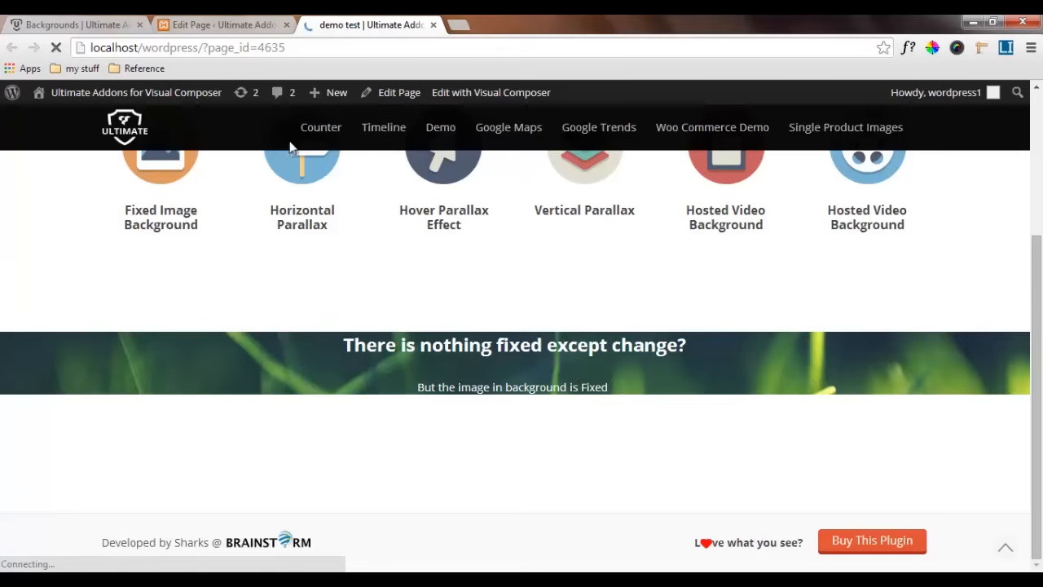
# Duplicate the Spacer / Gap below the info boxes and move the copy above the heading in the image background row
pyautogui.click(217, 24)
pyautogui.scroll(-6, 624, 482)
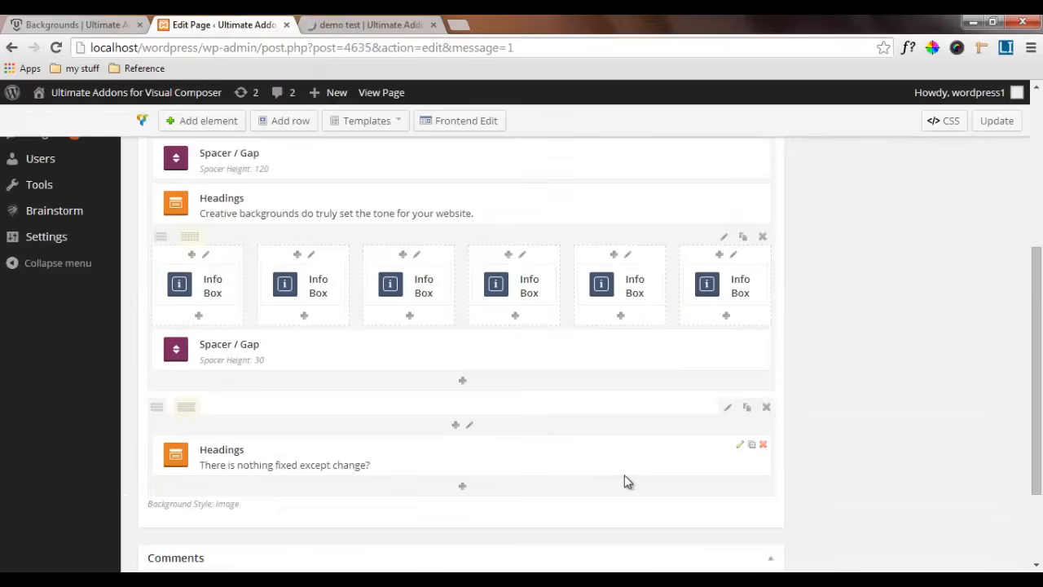
pyautogui.scroll(2, 695, 330)
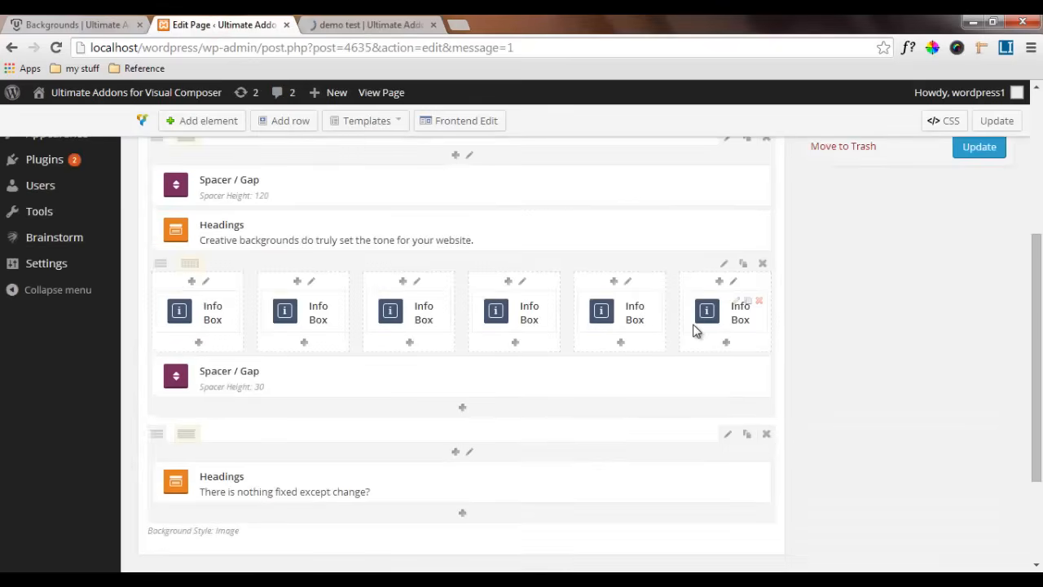
pyautogui.scroll(-1, 695, 330)
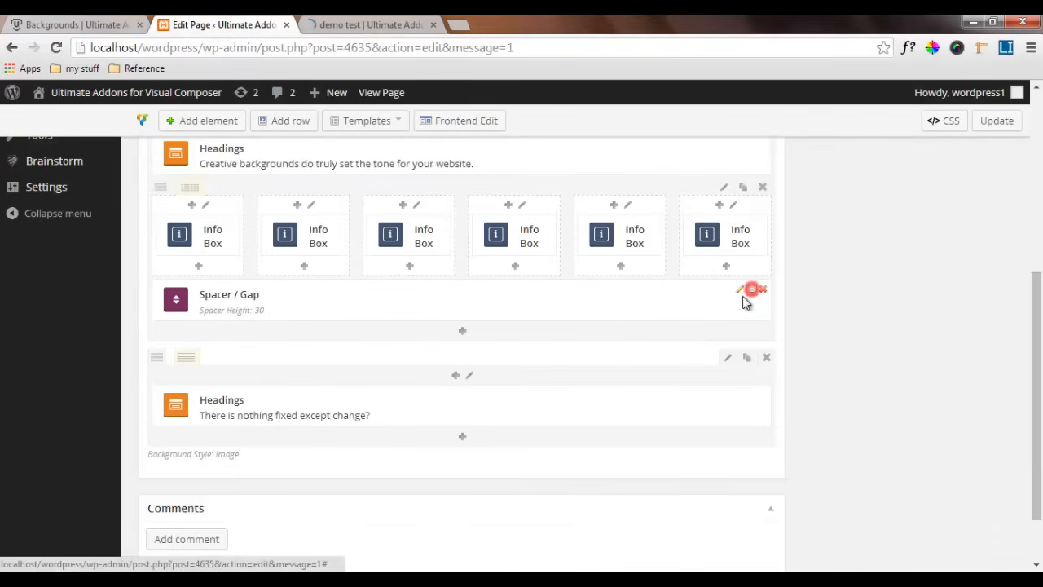
pyautogui.click(748, 295)
pyautogui.moveTo(655, 342); pyautogui.dragTo(652, 447)
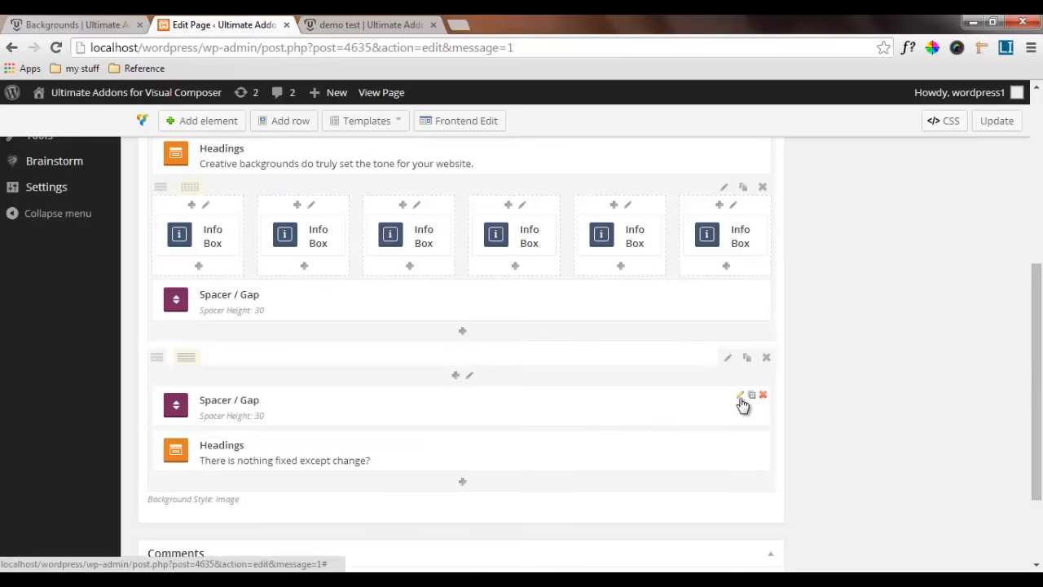
# Set the height of the spacer above the "There is nothing fixed except change?" heading to 200 px and save it
pyautogui.click(740, 399)
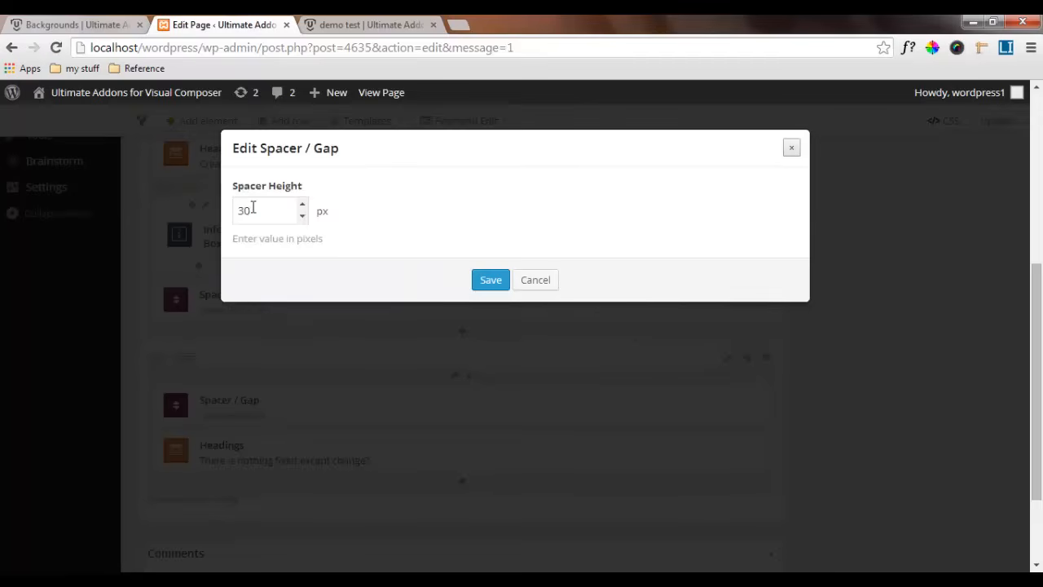
pyautogui.moveTo(252, 209); pyautogui.dragTo(224, 207)
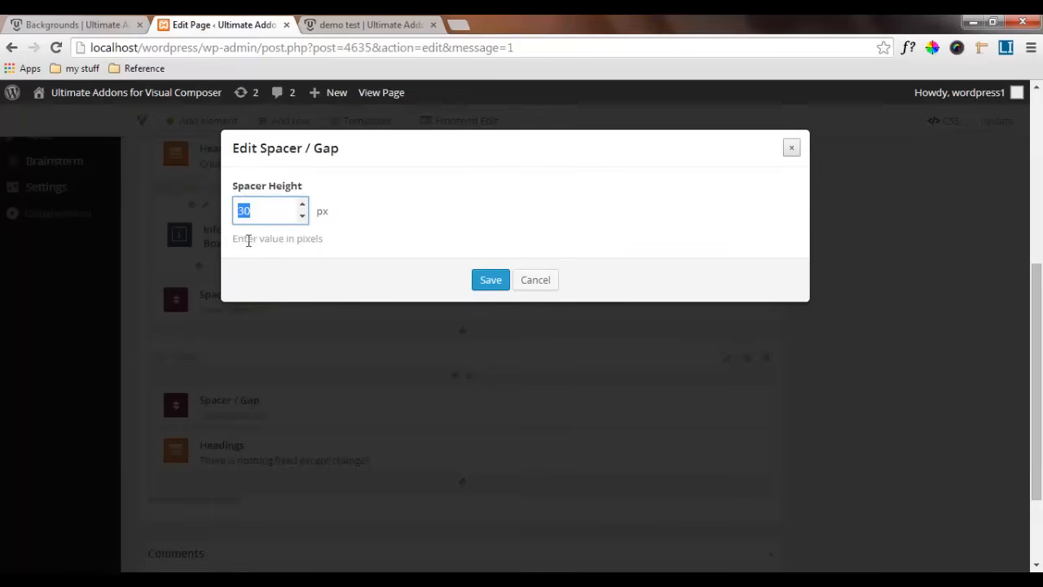
pyautogui.write('200')
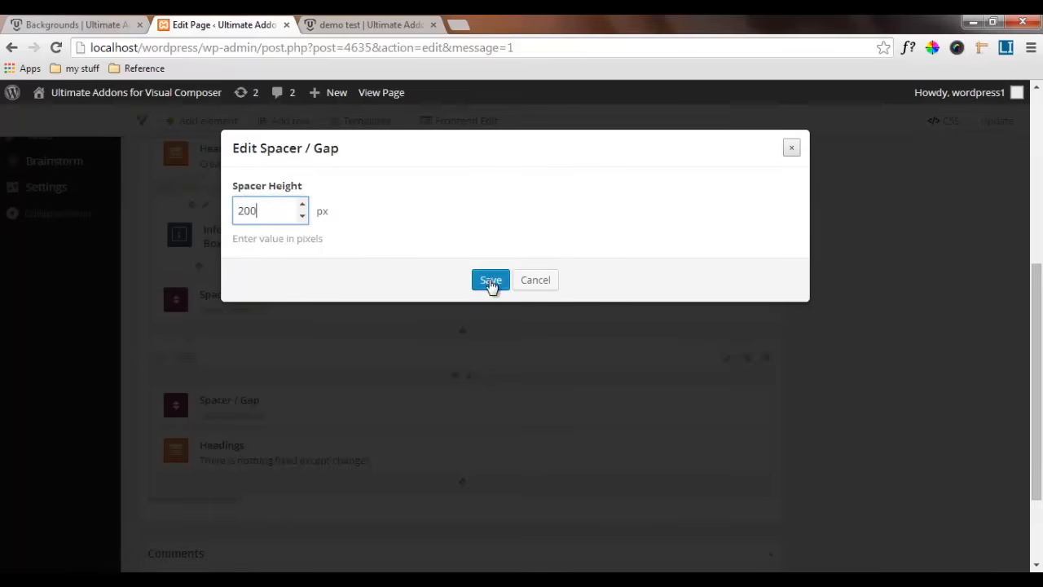
pyautogui.click(490, 280)
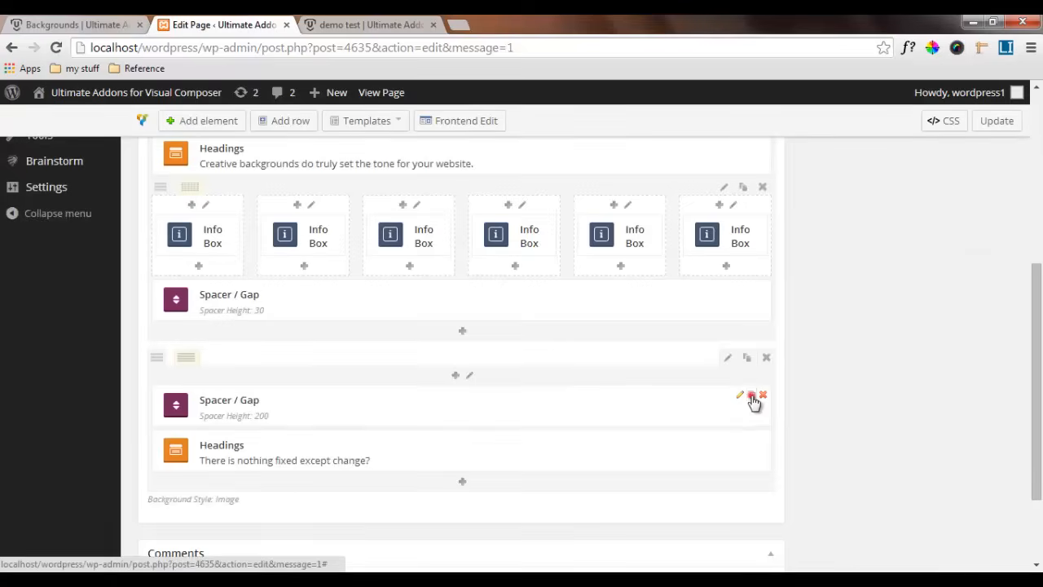
# Duplicate the 200 px spacer and move the copy below the heading in the image background row
pyautogui.click(751, 395)
pyautogui.moveTo(632, 439)
pyautogui.mouseDown()
pyautogui.moveTo(629, 519)
pyautogui.moveTo(629, 489)
pyautogui.moveTo(636, 495)
pyautogui.mouseUp()
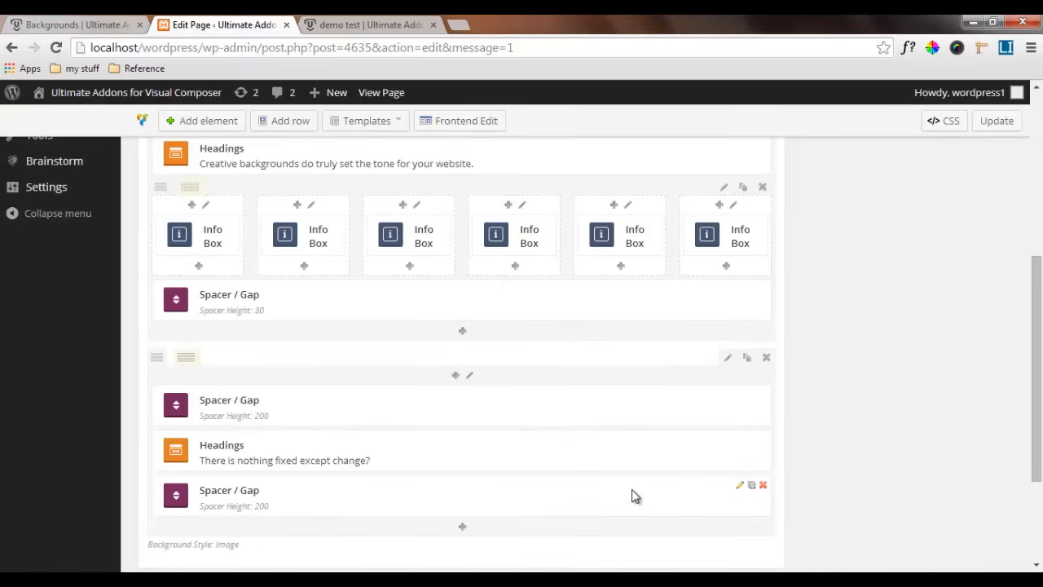
pyautogui.scroll(-2, 634, 495)
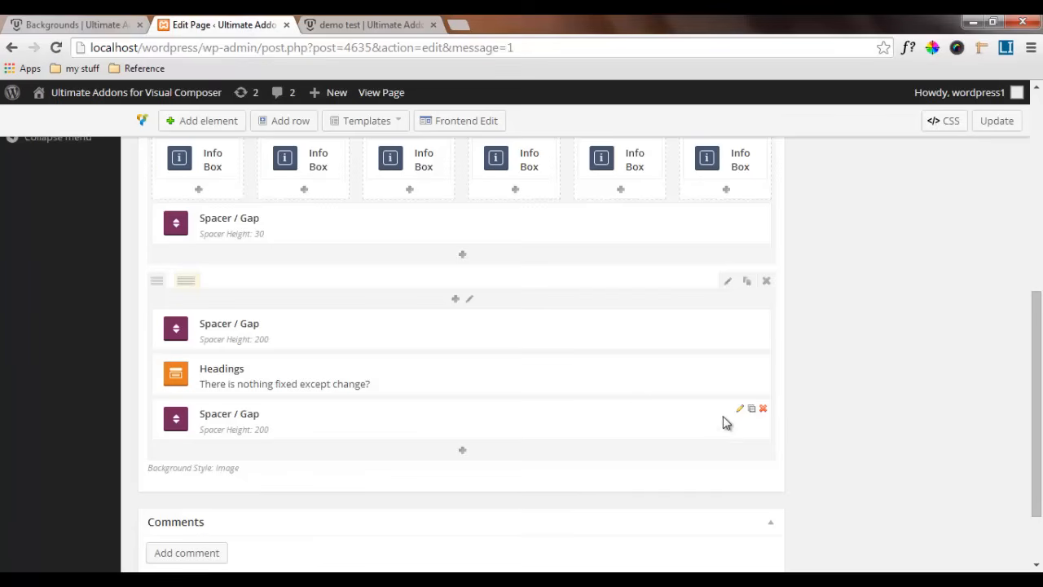
# Update the page and reload the demo test page to check how the fixed grass background behaves while scrolling
pyautogui.click(994, 121)
pyautogui.click(371, 24)
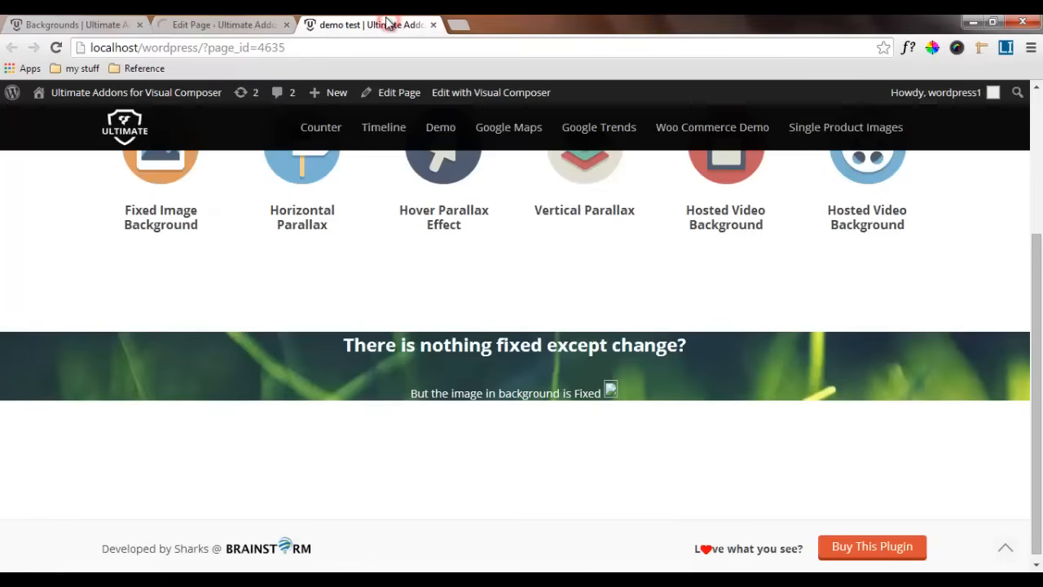
pyautogui.click(56, 49)
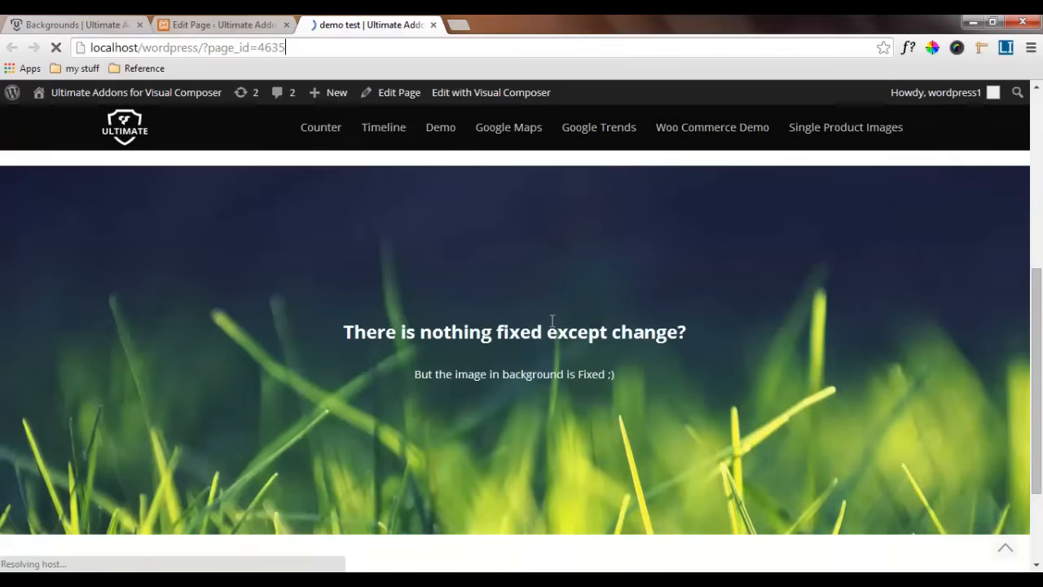
pyautogui.scroll(3, 552, 321)
pyautogui.scroll(-1, 551, 321)
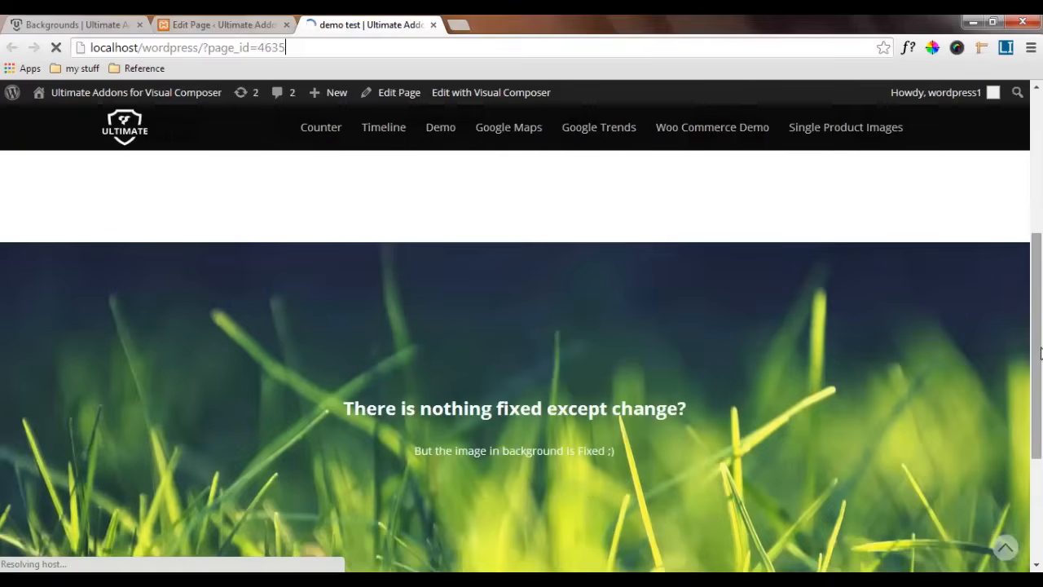
pyautogui.moveTo(1039, 352); pyautogui.dragTo(1031, 405)
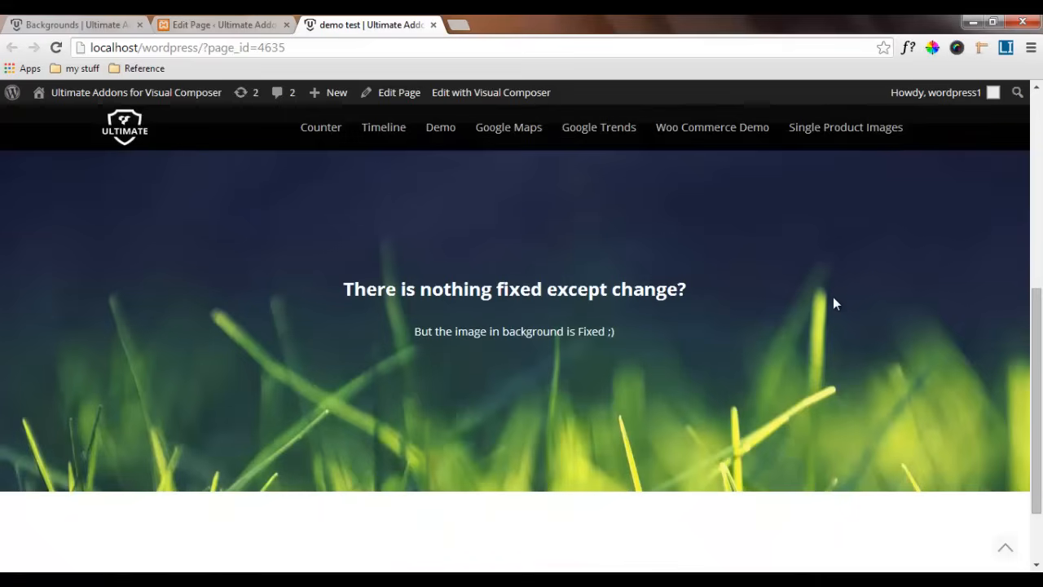
pyautogui.moveTo(1040, 321); pyautogui.dragTo(1040, 298)
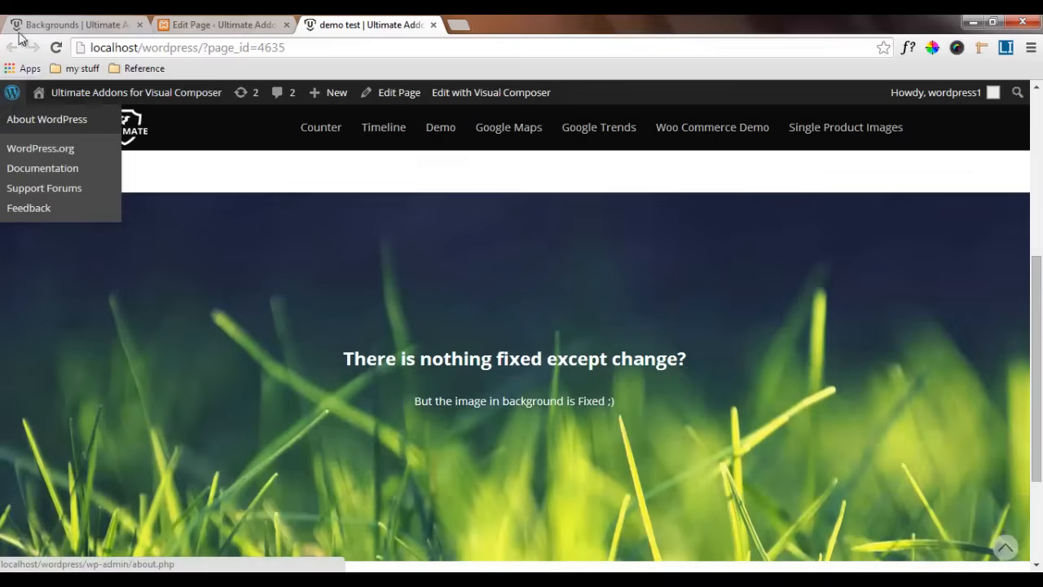
# Examine the Vertical Parallax section with the Steve Jobs quote on the reference Backgrounds page
pyautogui.click(49, 22)
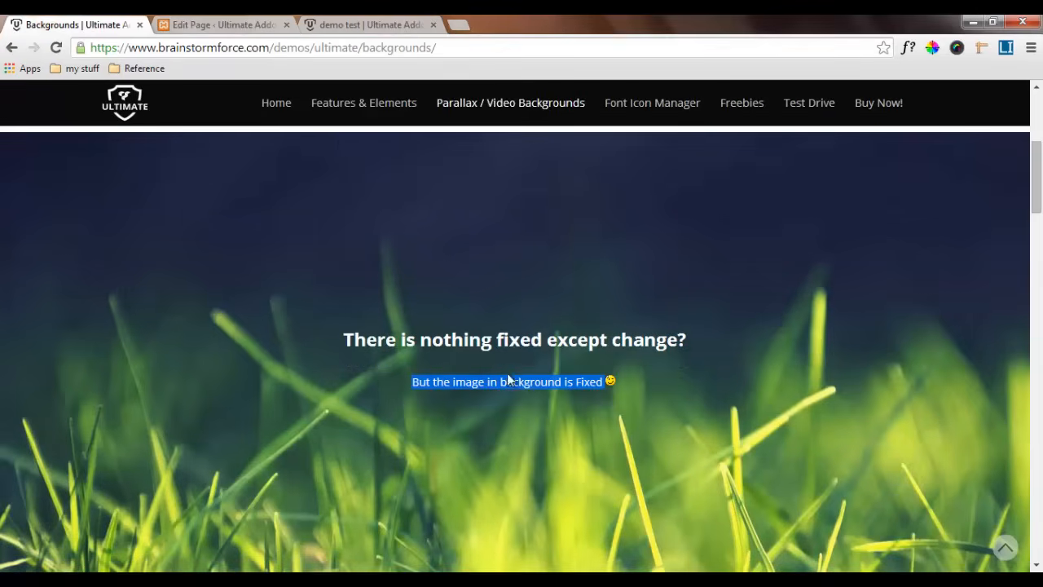
pyautogui.scroll(-4, 527, 380)
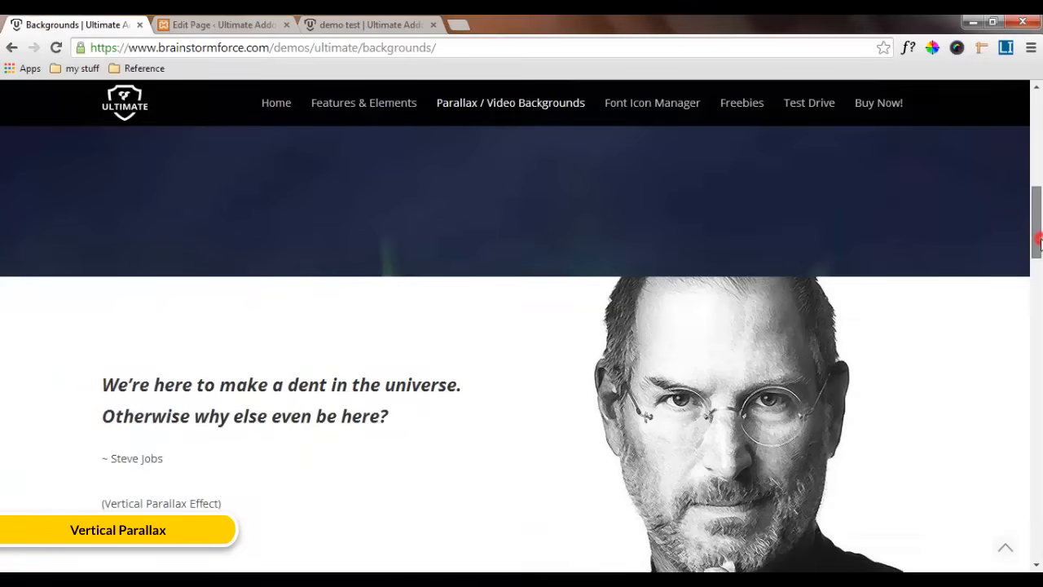
pyautogui.moveTo(1038, 236); pyautogui.dragTo(1041, 202)
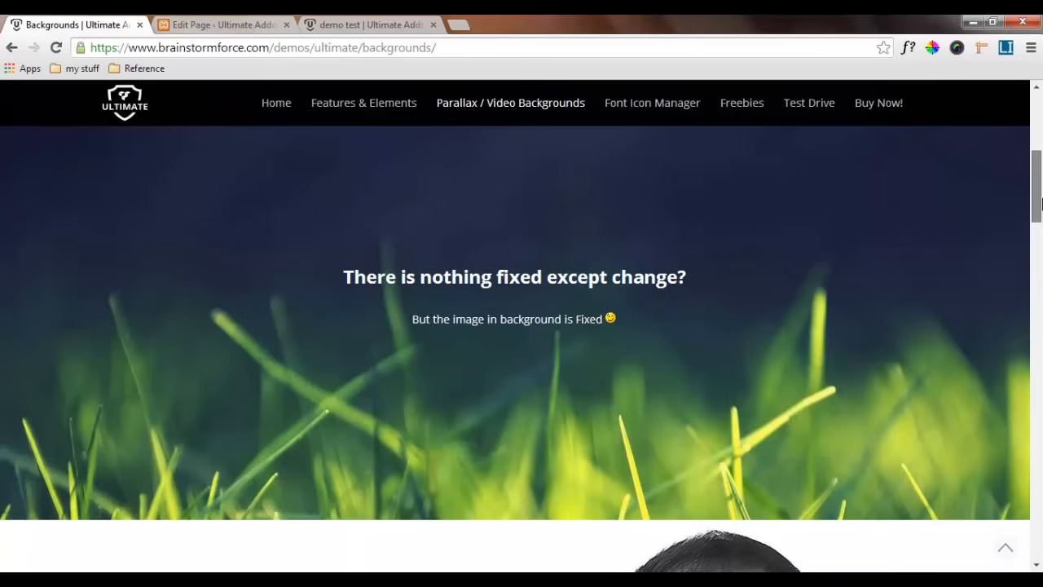
pyautogui.moveTo(1041, 202); pyautogui.dragTo(1040, 236)
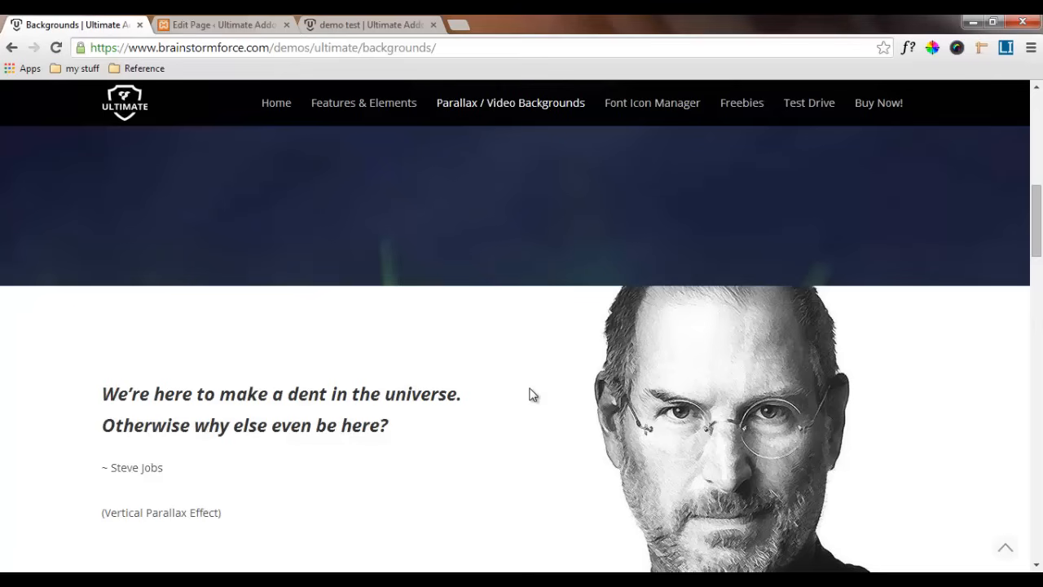
# Add a new empty row below the fixed image background row on the demo test page
pyautogui.click(222, 19)
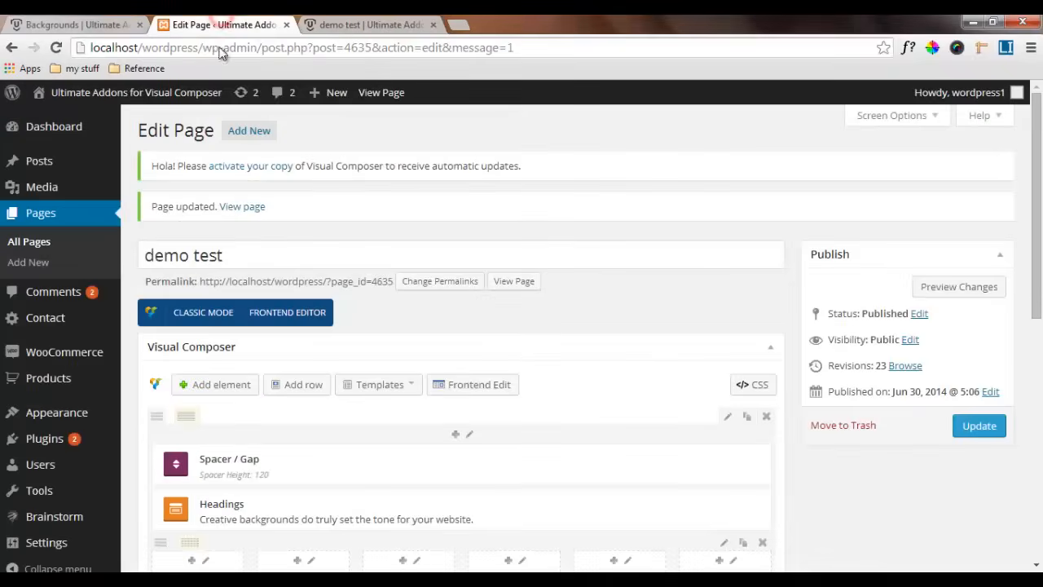
pyautogui.scroll(-3, 575, 370)
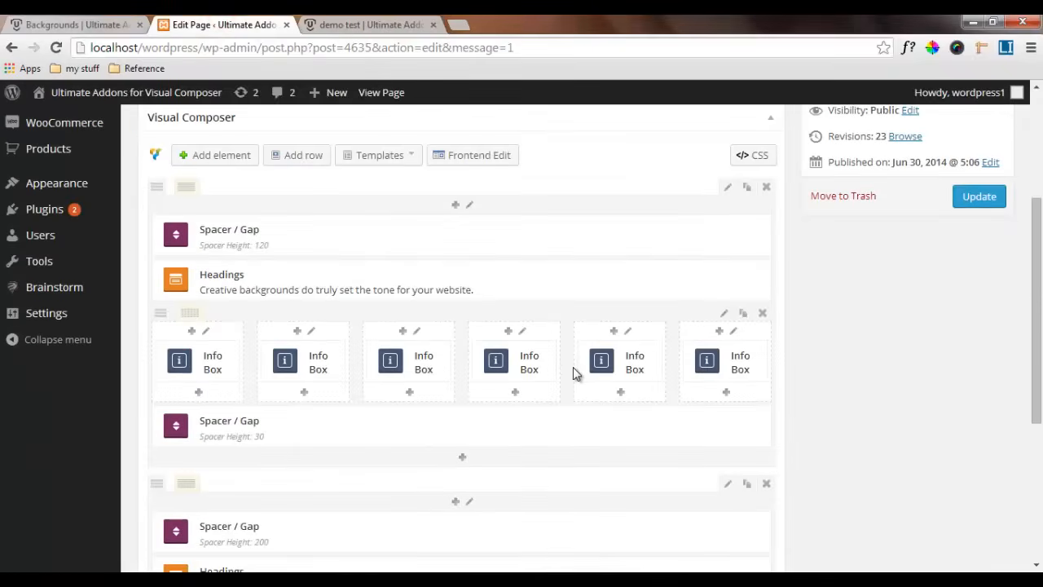
pyautogui.click(297, 156)
pyautogui.scroll(-10, 621, 342)
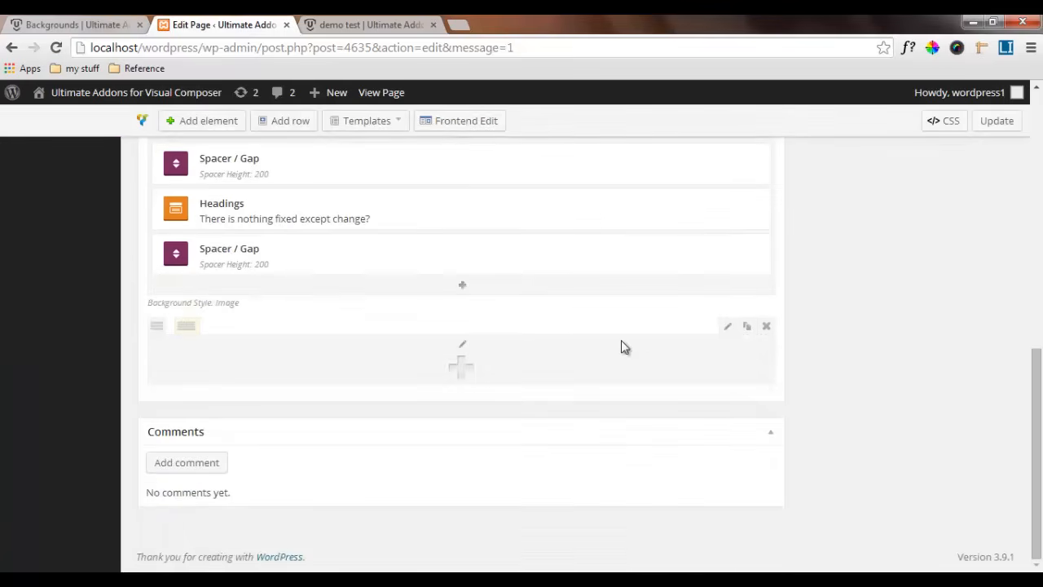
# Set the new empty row's background style to Image with the Vertical Parallax On Scroll parallax style
pyautogui.click(727, 326)
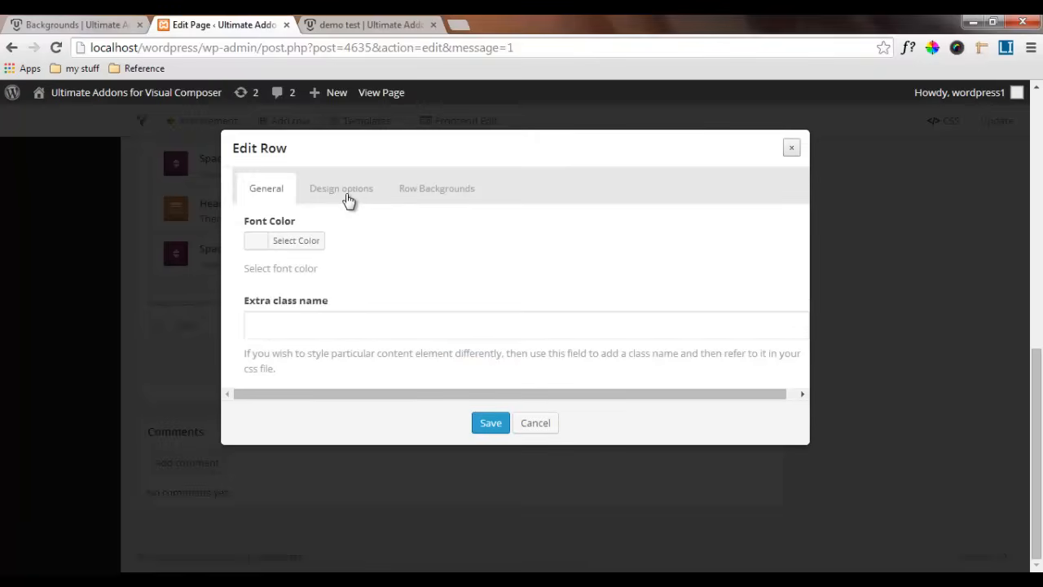
pyautogui.click(417, 198)
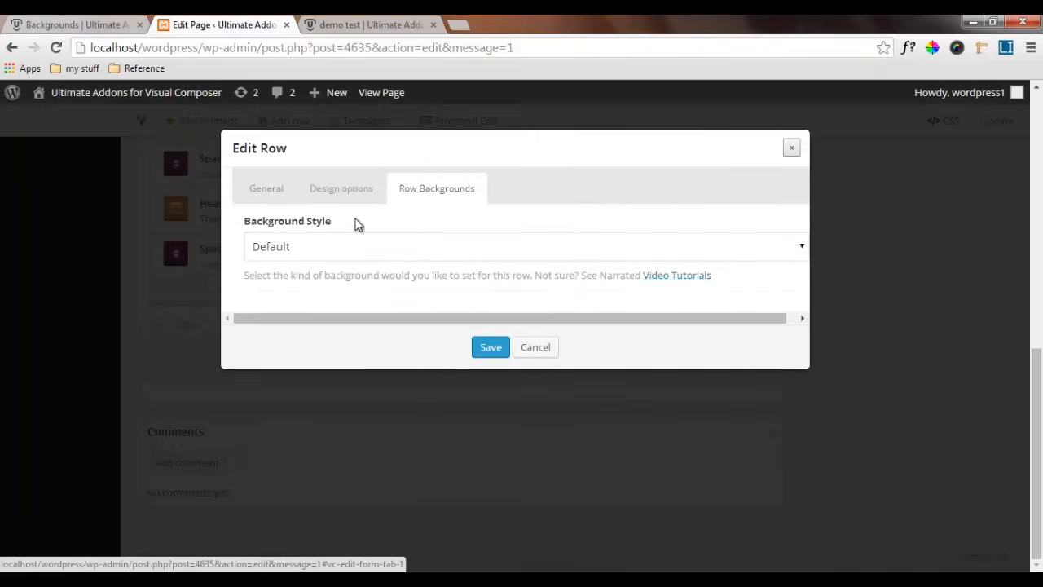
pyautogui.click(344, 248)
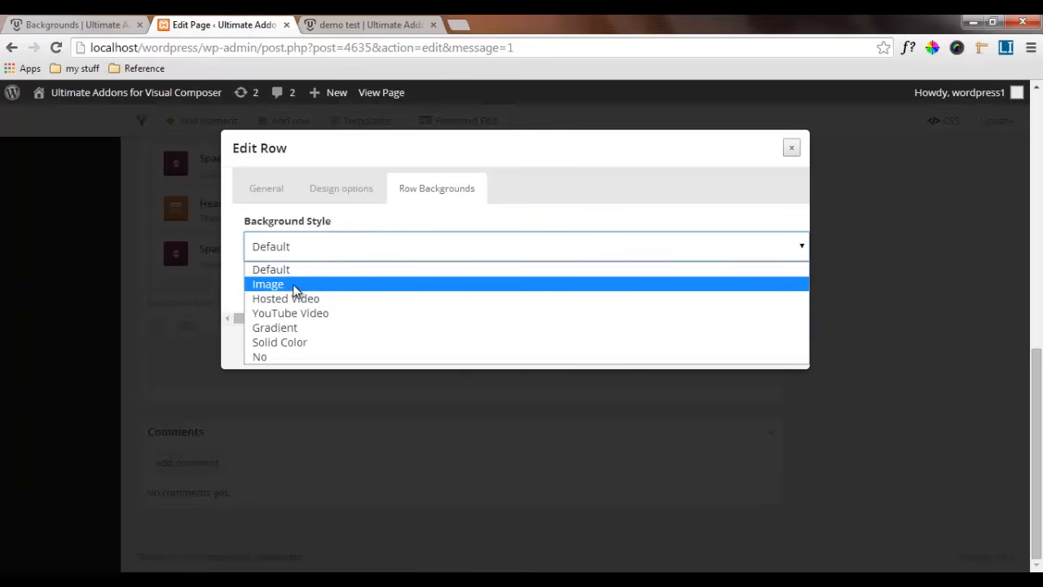
pyautogui.click(295, 287)
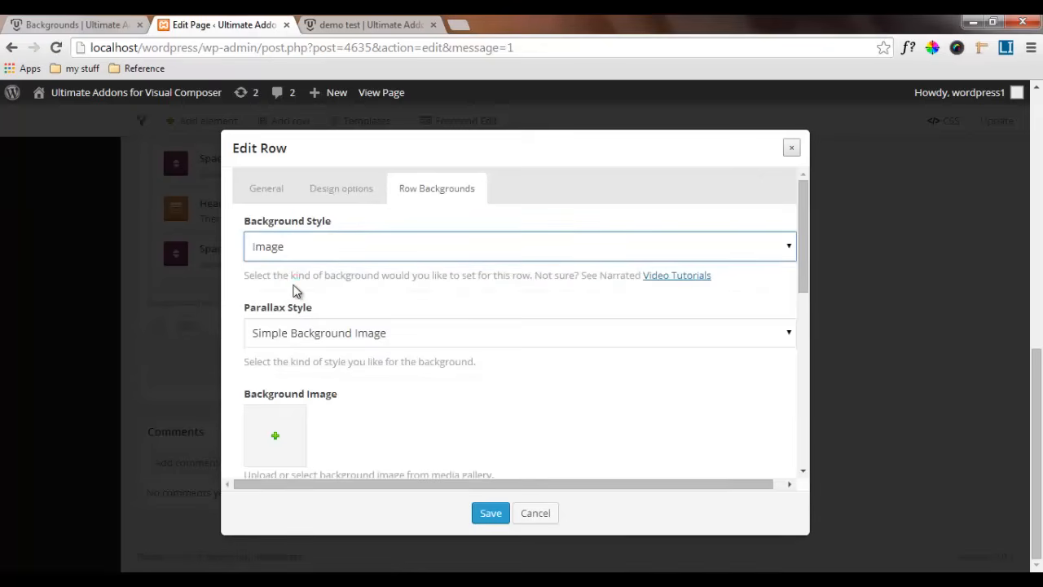
pyautogui.click(295, 337)
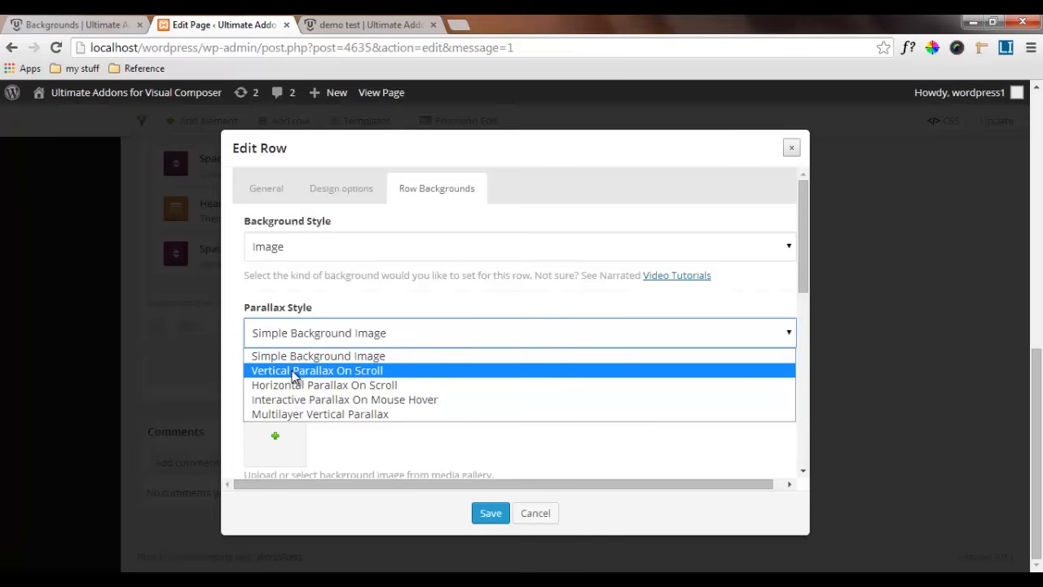
pyautogui.click(295, 372)
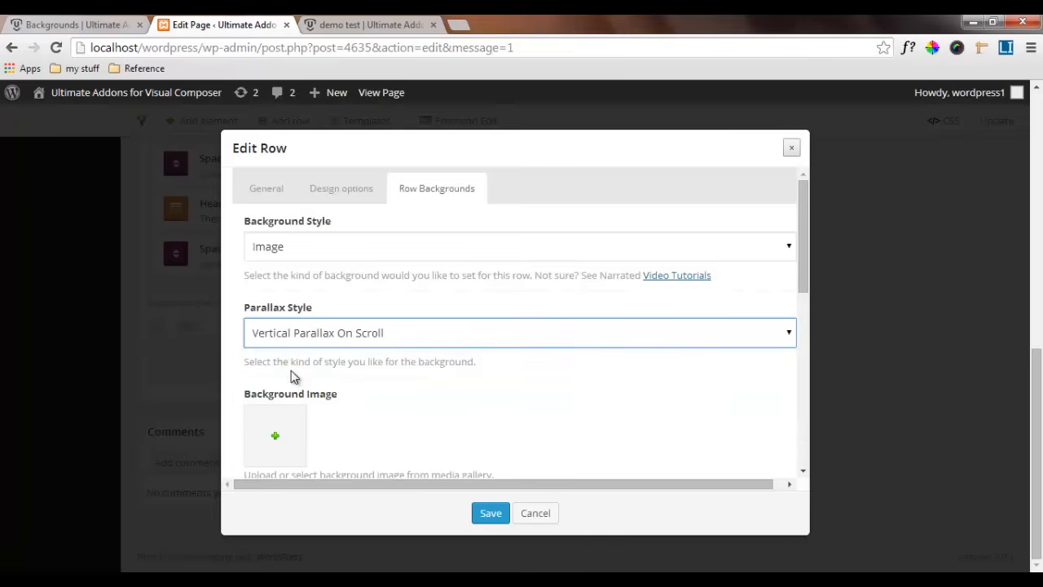
# Choose the Steve Jobs photo 570637341.jpg from the media library as the row's background image
pyautogui.scroll(-1, 293, 377)
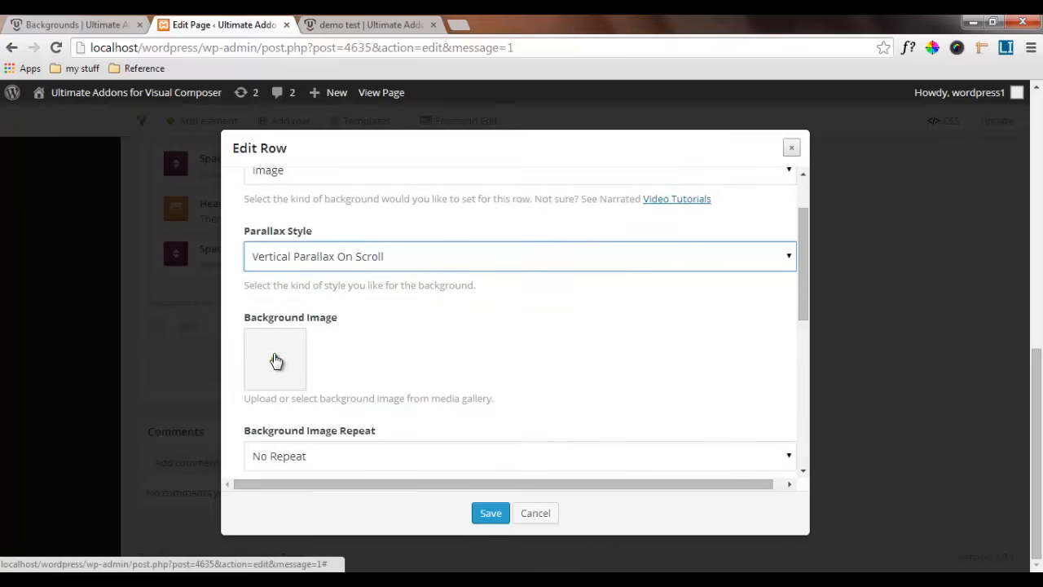
pyautogui.click(274, 356)
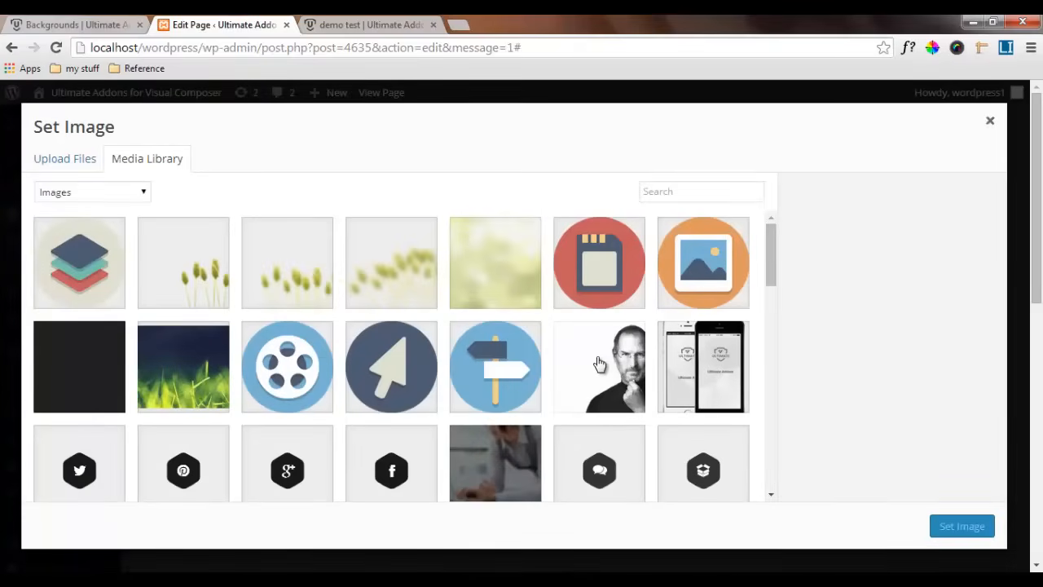
pyautogui.click(599, 364)
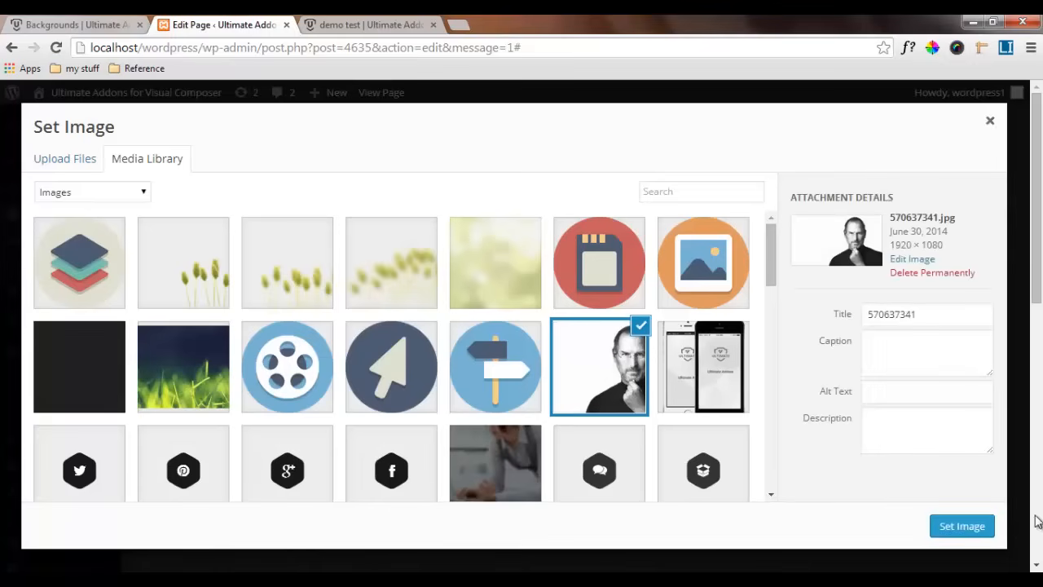
pyautogui.click(962, 526)
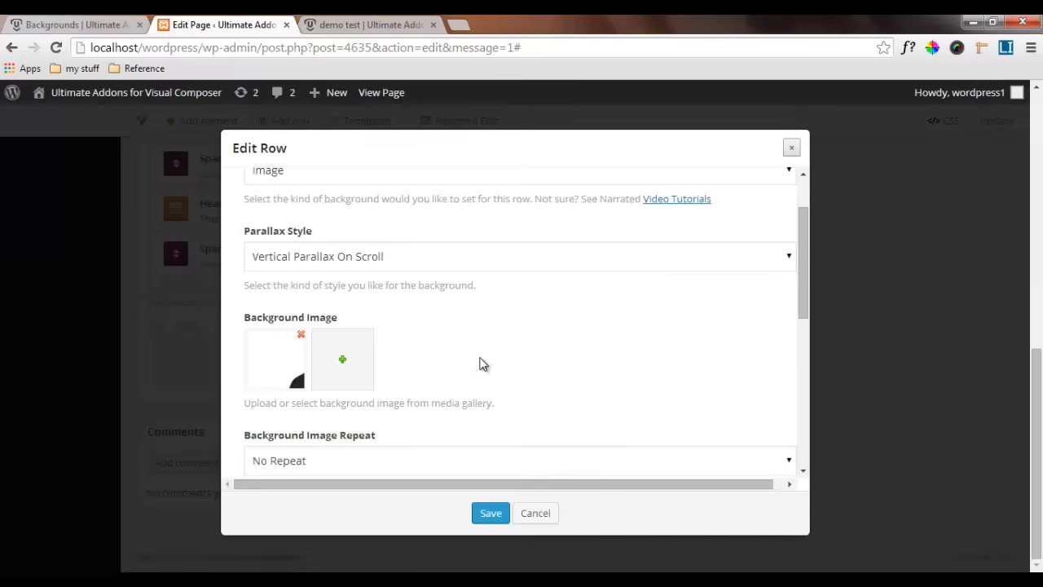
# Set the row's scroll effect to Move with the content, keep the background override at Default Width, and save the row settings
pyautogui.scroll(-1, 480, 364)
pyautogui.scroll(-3, 483, 363)
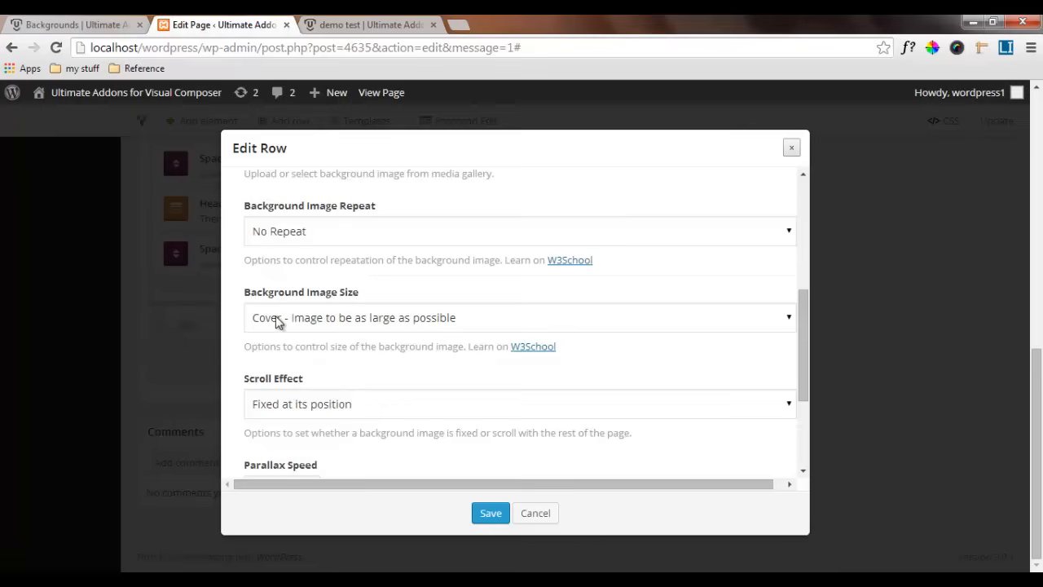
pyautogui.click(380, 404)
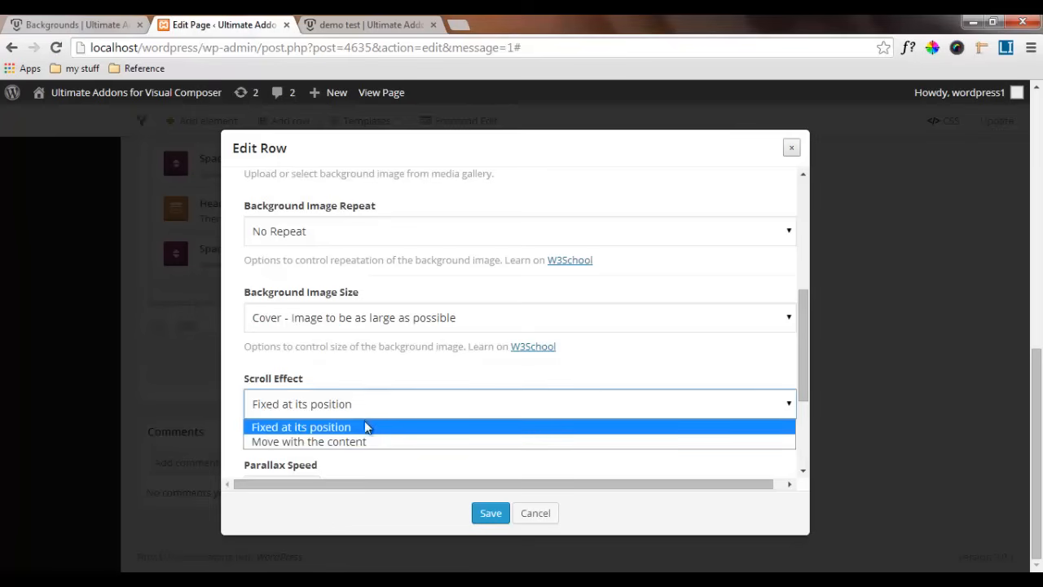
pyautogui.click(374, 441)
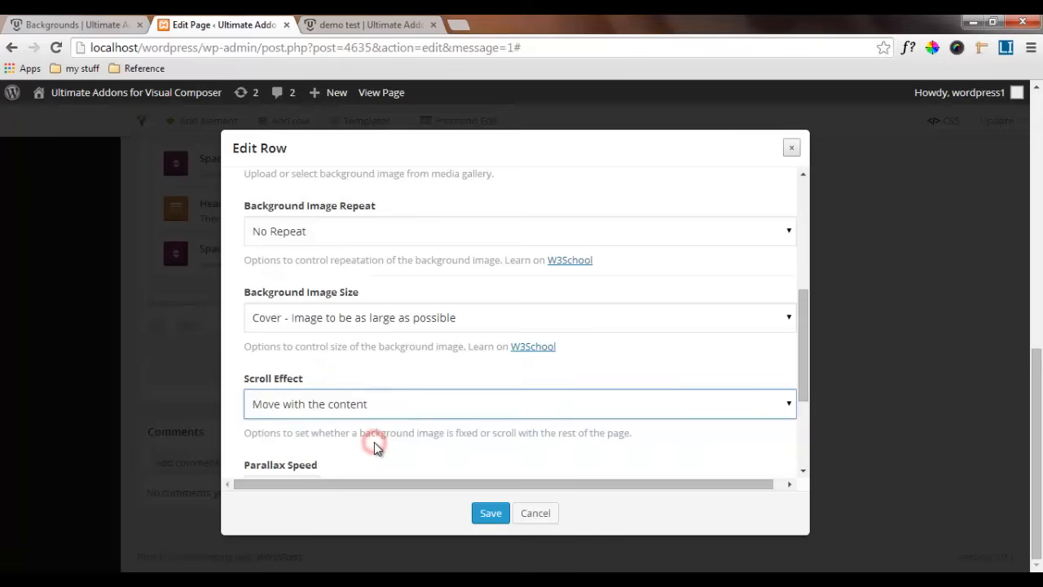
pyautogui.scroll(-2, 374, 441)
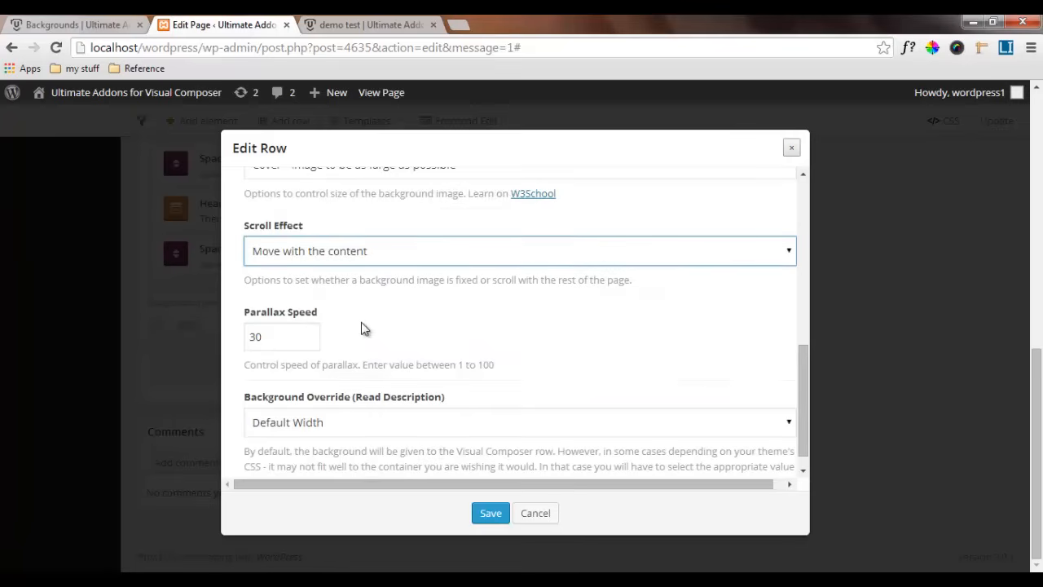
pyautogui.scroll(-1, 361, 325)
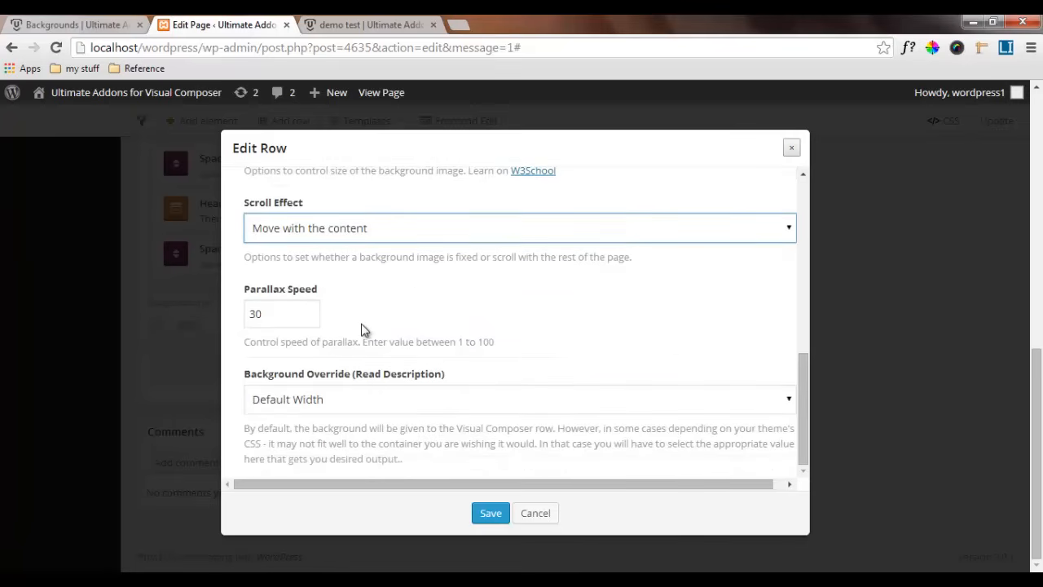
pyautogui.click(353, 397)
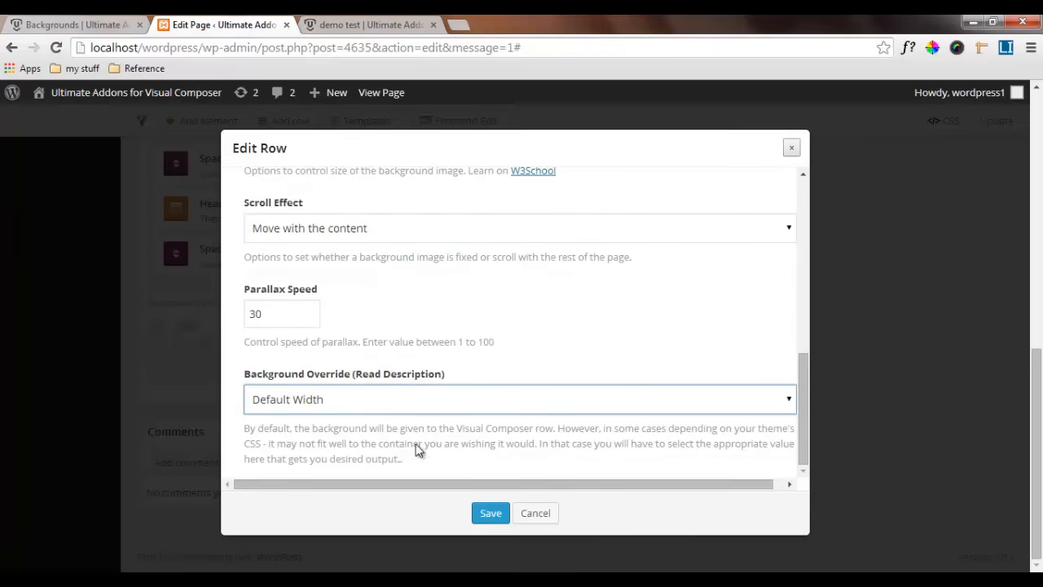
pyautogui.click(489, 514)
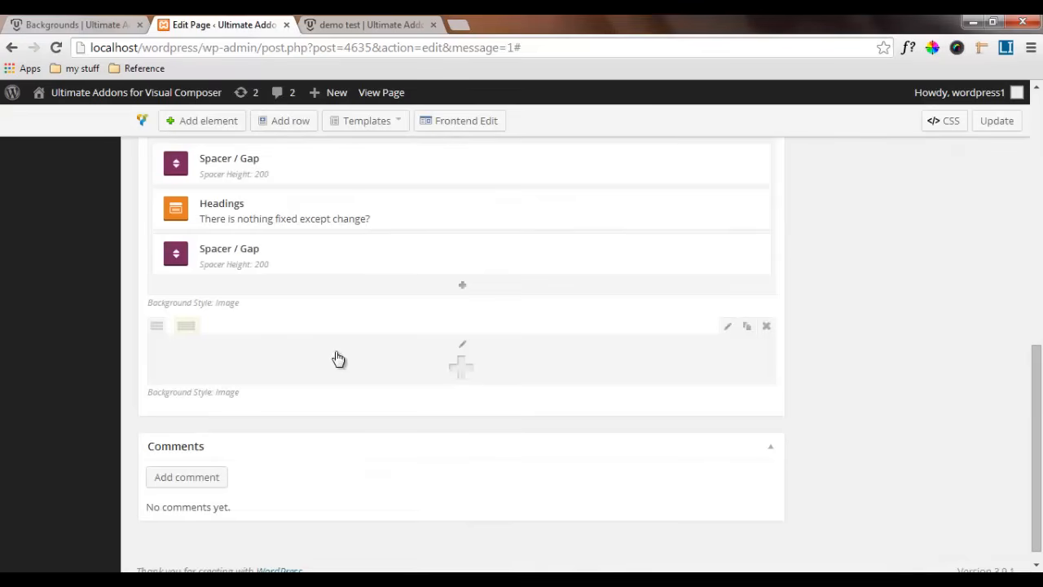
# Check the quote's layout on the reference page, then insert an inner row split 2/3 + 1/3 in the parallax row
pyautogui.click(79, 22)
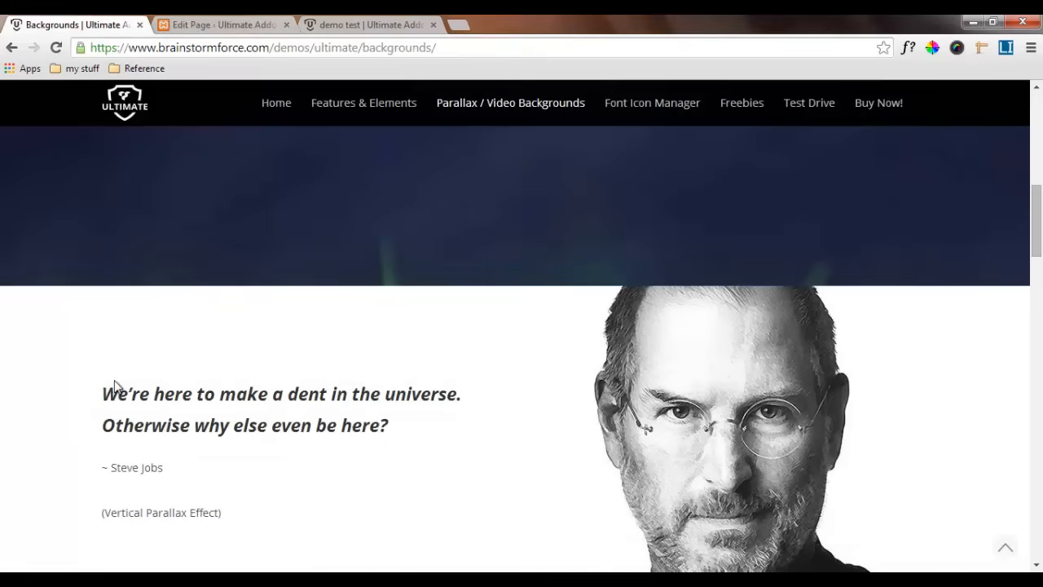
pyautogui.scroll(-1, 114, 386)
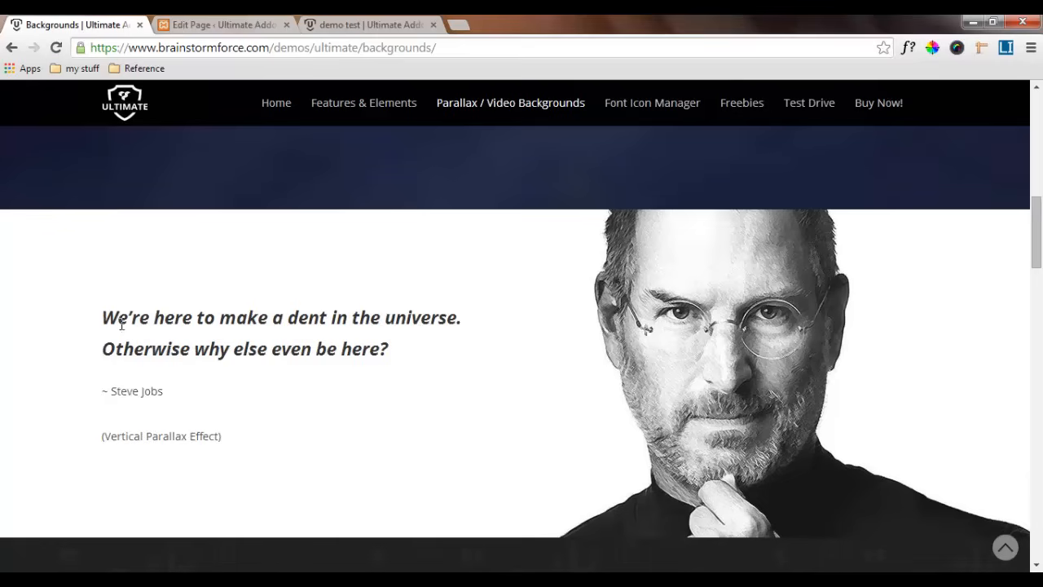
pyautogui.click(245, 25)
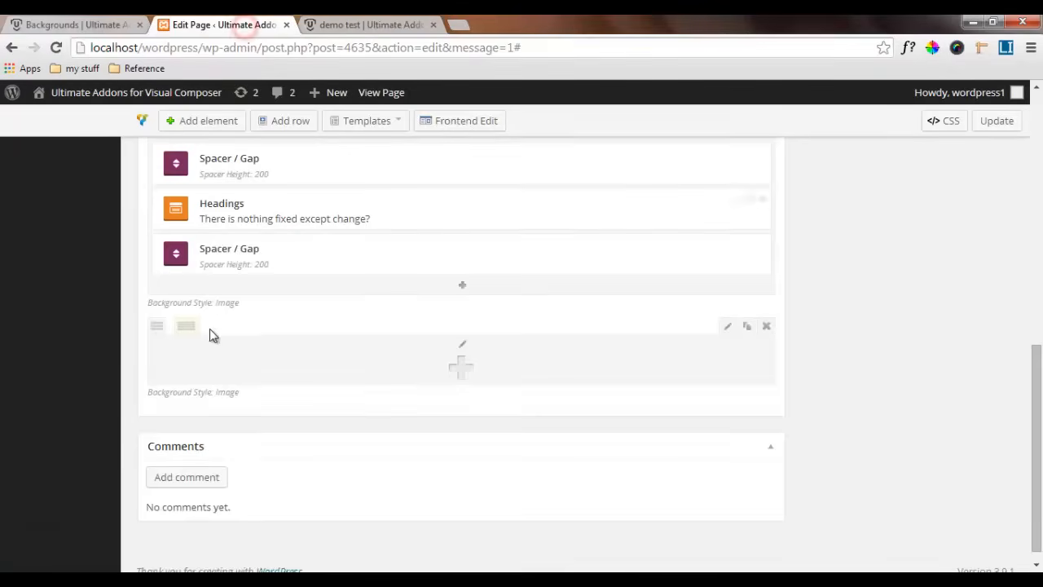
pyautogui.click(461, 368)
pyautogui.click(104, 234)
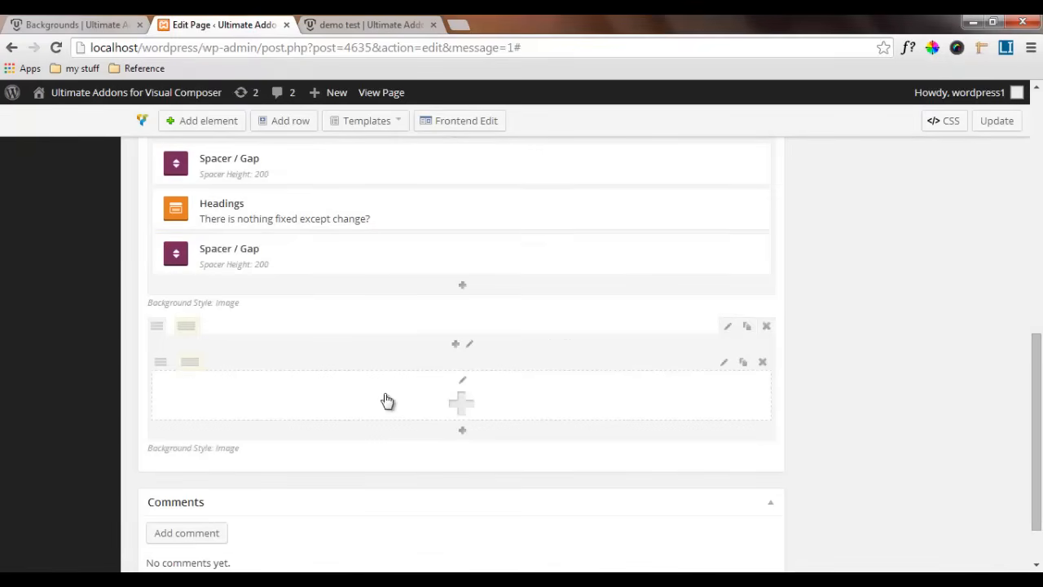
pyautogui.moveTo(192, 364)
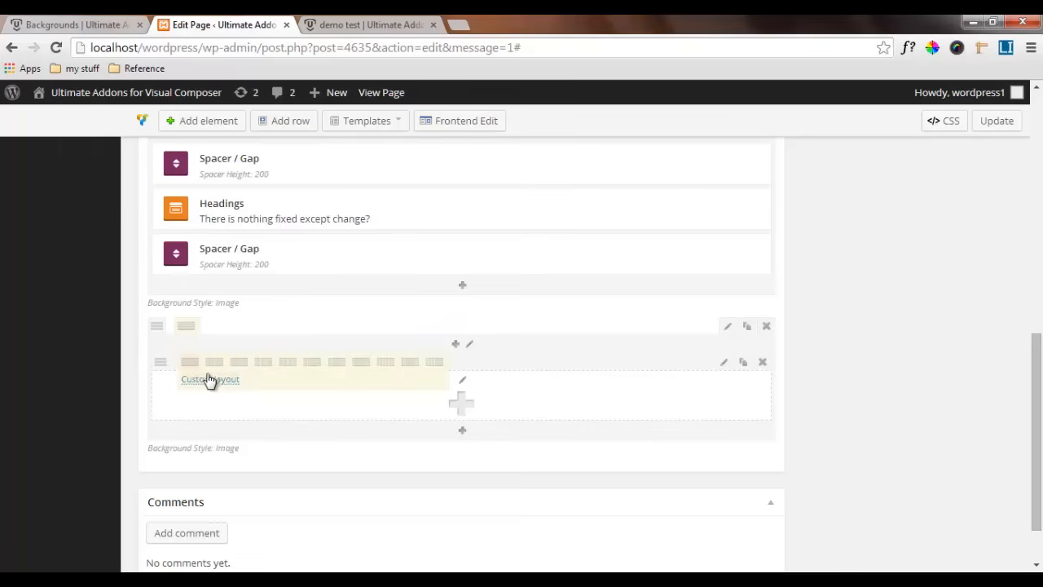
pyautogui.click(239, 367)
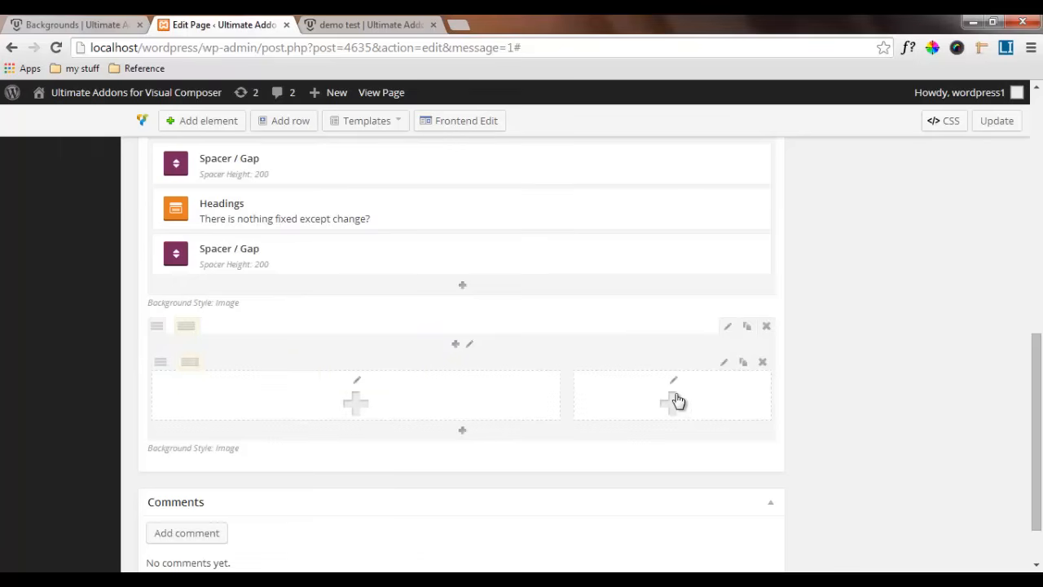
# Add an Ultimate VC Addons Headings element to the wider inner column and clear its default title
pyautogui.click(357, 401)
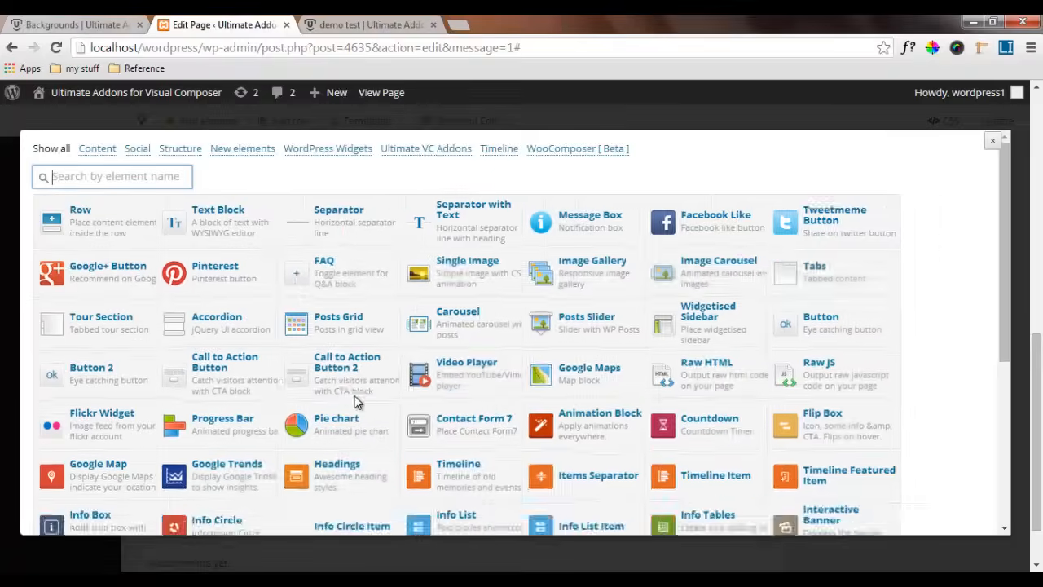
pyautogui.click(423, 153)
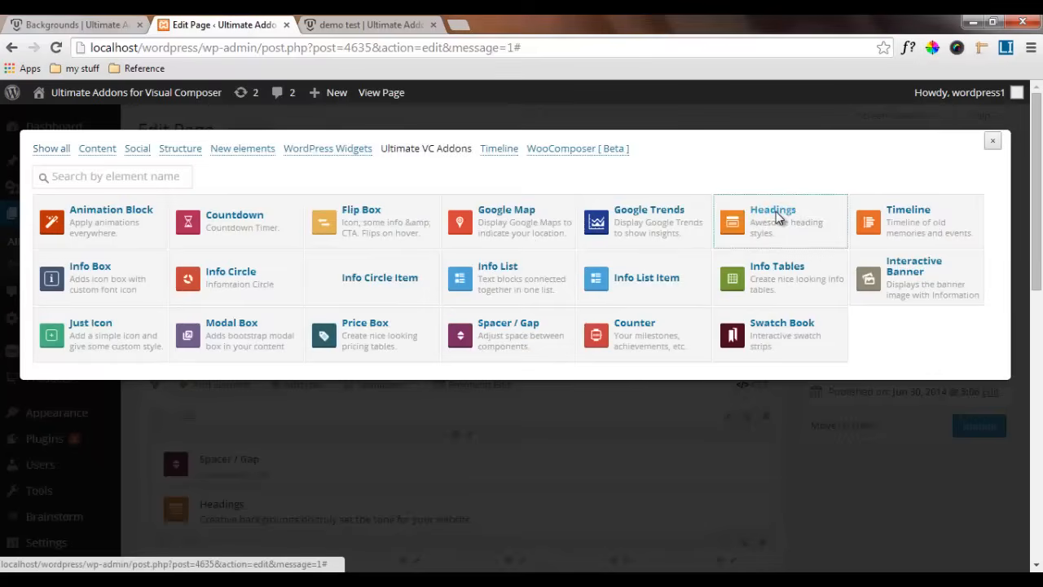
pyautogui.click(781, 209)
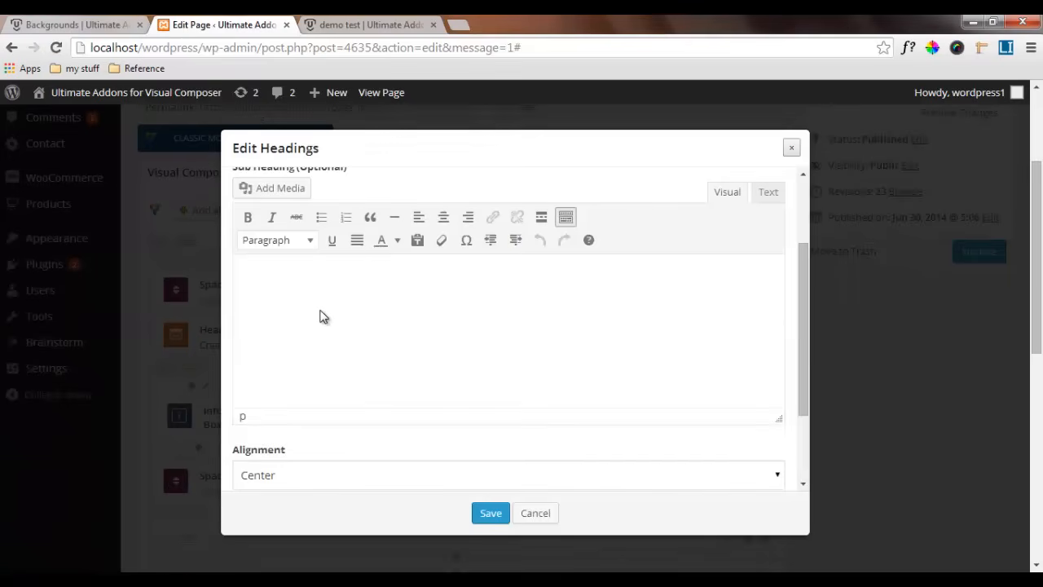
pyautogui.doubleClick(265, 206)
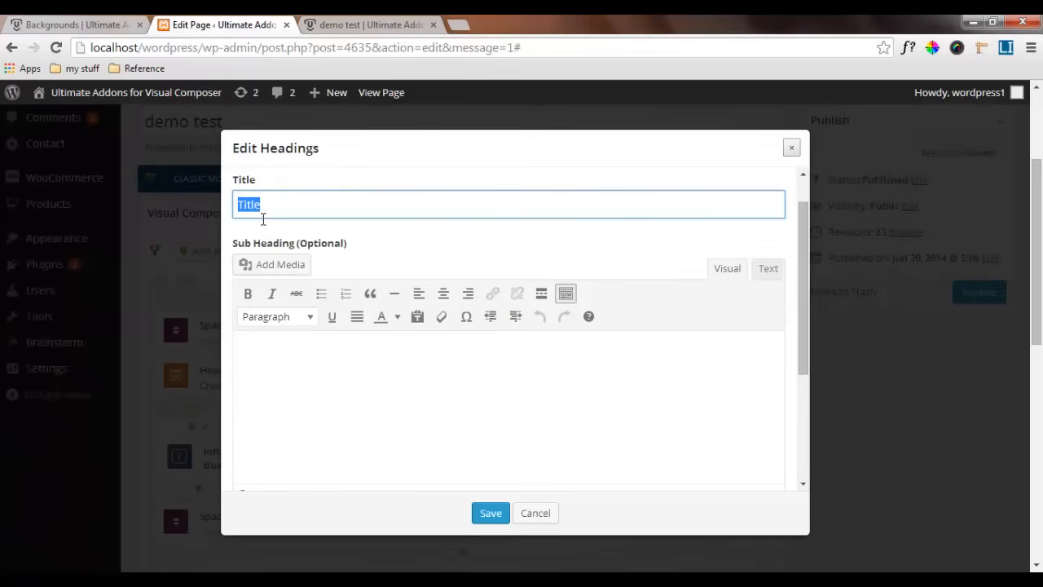
pyautogui.press('BackSpace')
# Paste the reference quote "We're here to make a dent in the universe. Otherwise why else even be here?" as the sub heading, aligned left
pyautogui.click(112, 25)
pyautogui.click(221, 32)
pyautogui.click(309, 350)
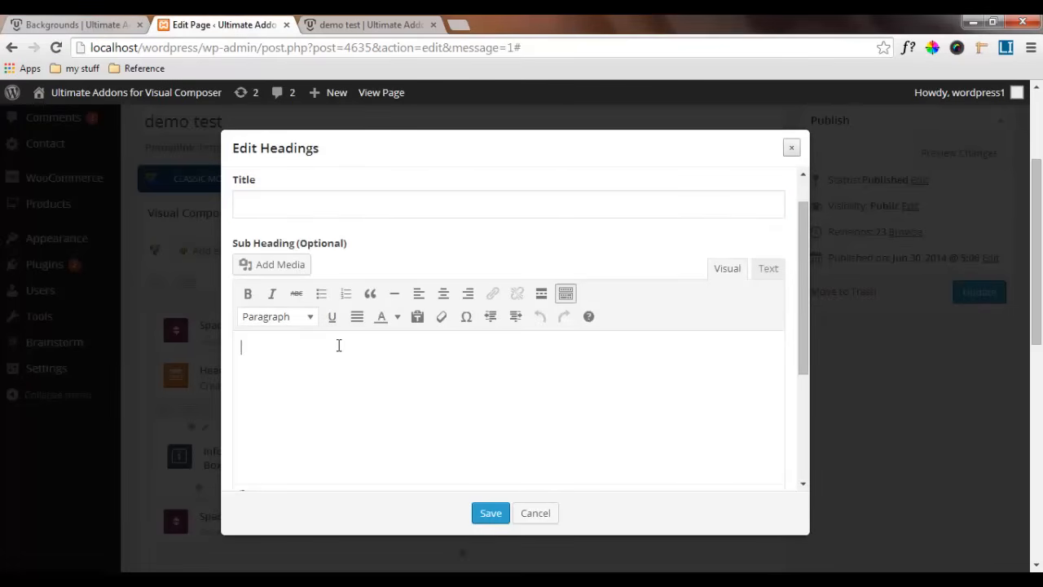
pyautogui.write("We're here to make a dent in the universe. Otherwise why else even be here?")
pyautogui.scroll(-2, 277, 375)
pyautogui.click(298, 388)
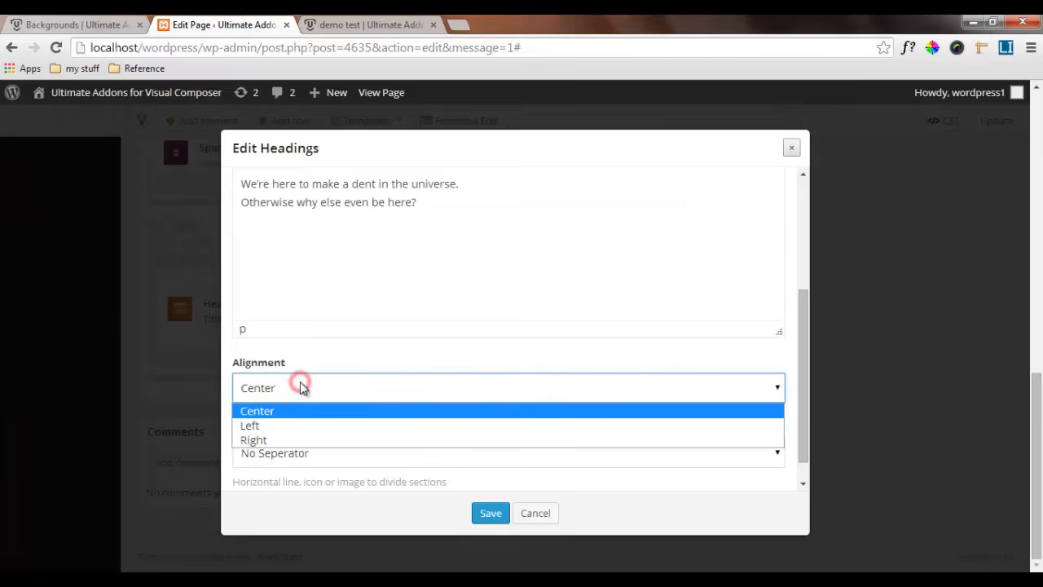
pyautogui.click(284, 429)
pyautogui.scroll(-1, 291, 394)
pyautogui.scroll(6, 341, 342)
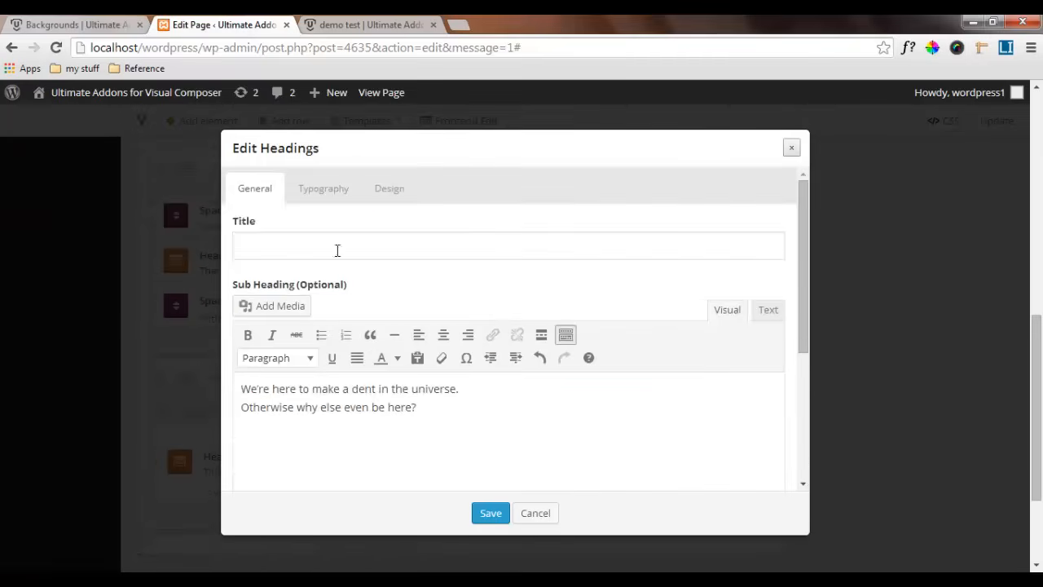
# Set the sub heading's font family to Open Sans with the 700italic style
pyautogui.click(323, 188)
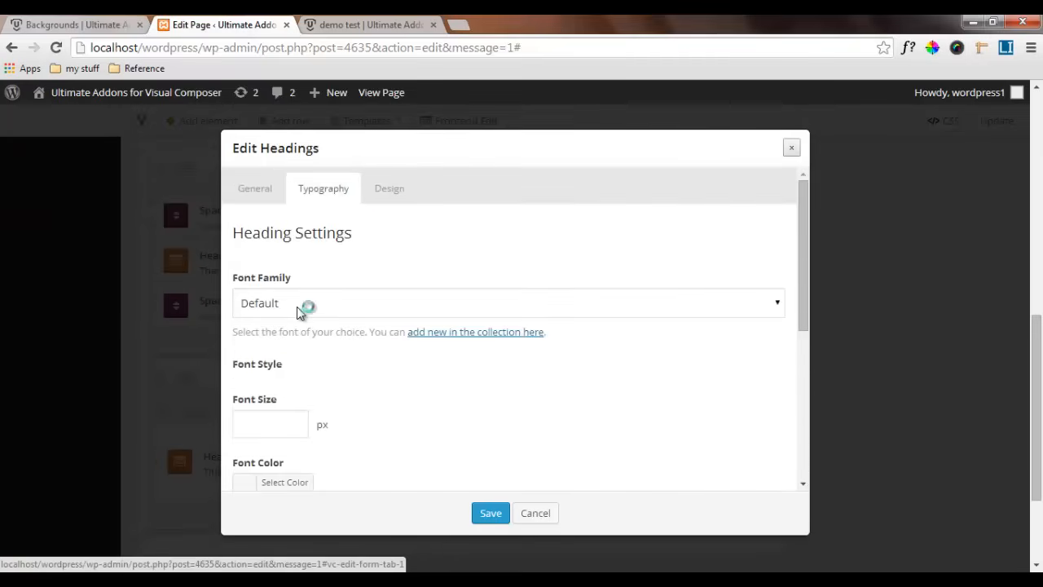
pyautogui.click(258, 424)
pyautogui.scroll(-3, 416, 410)
pyautogui.click(324, 372)
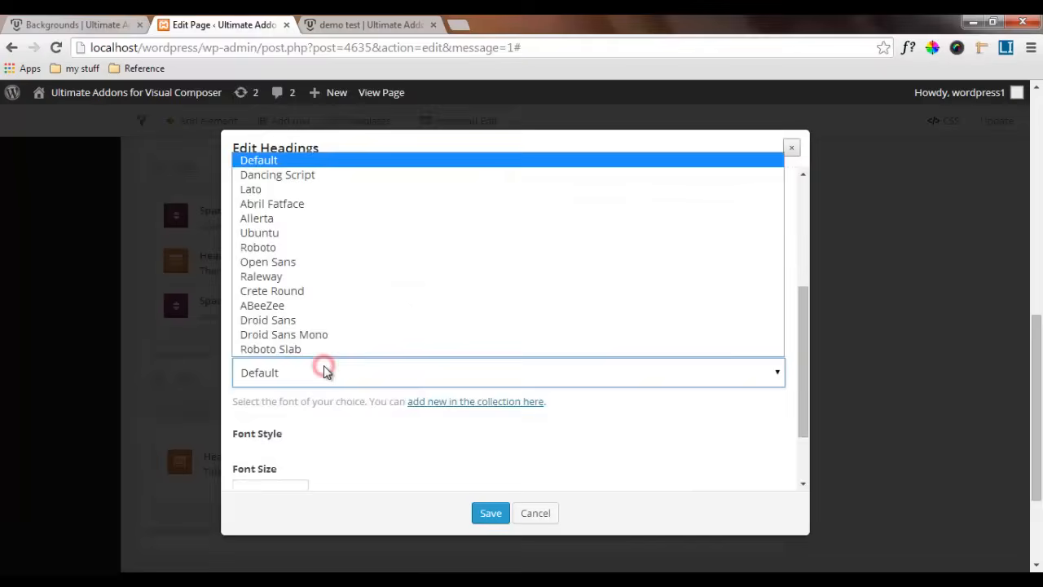
pyautogui.click(295, 262)
pyautogui.scroll(-1, 351, 376)
pyautogui.click(606, 397)
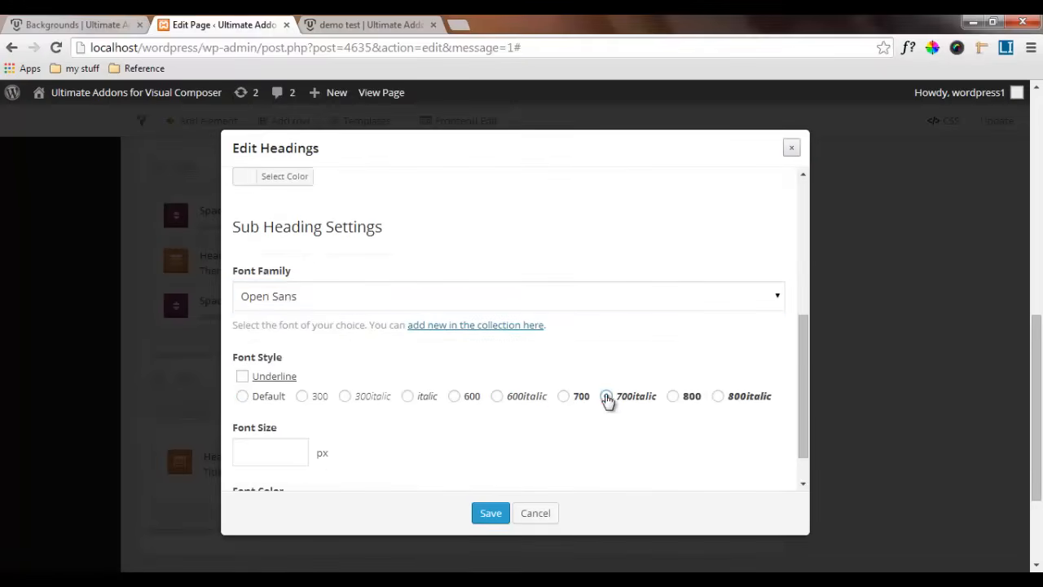
# Set the sub heading's font size to 24 px and its font color to #000000
pyautogui.scroll(-1, 606, 399)
pyautogui.click(254, 406)
pyautogui.write('24')
pyautogui.scroll(-2, 374, 418)
pyautogui.click(286, 465)
pyautogui.moveTo(336, 465); pyautogui.dragTo(395, 468)
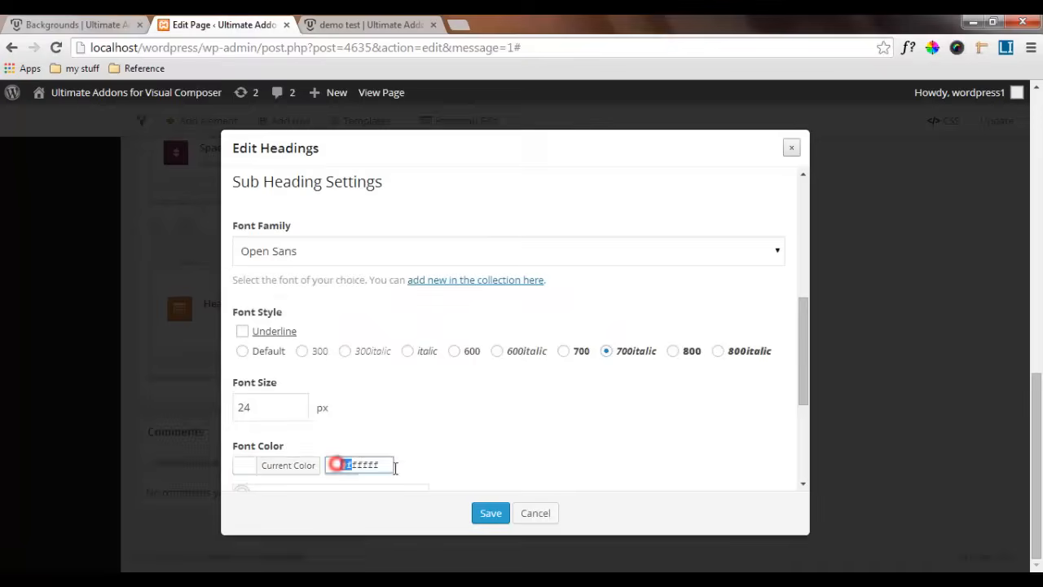
pyautogui.write('#000000')
pyautogui.scroll(-3, 494, 461)
pyautogui.scroll(7, 443, 449)
# Give the sub heading a bottom margin of 40px and save the quote heading
pyautogui.click(390, 188)
pyautogui.click(340, 361)
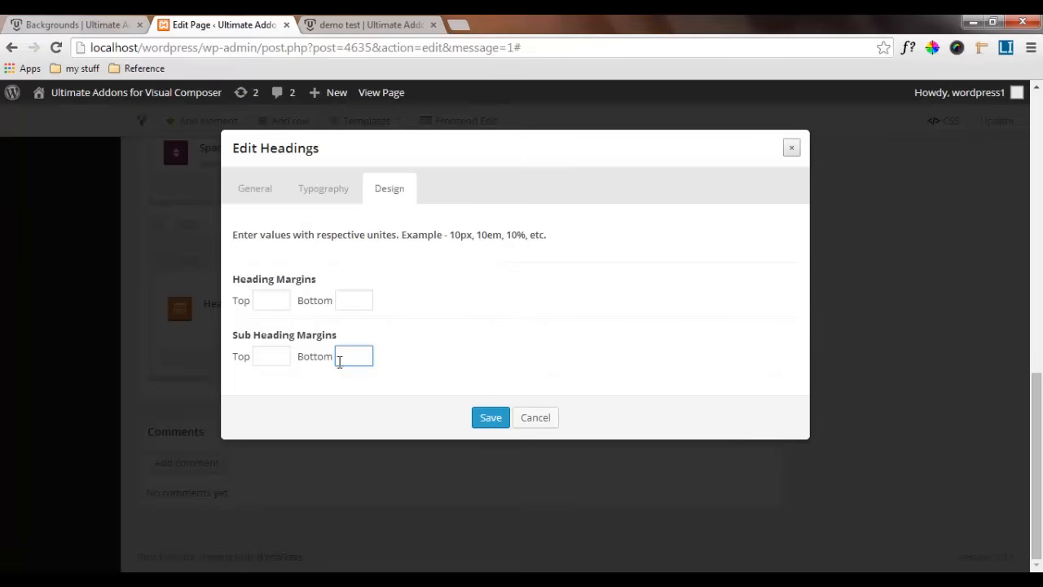
pyautogui.write('40')
pyautogui.click(490, 419)
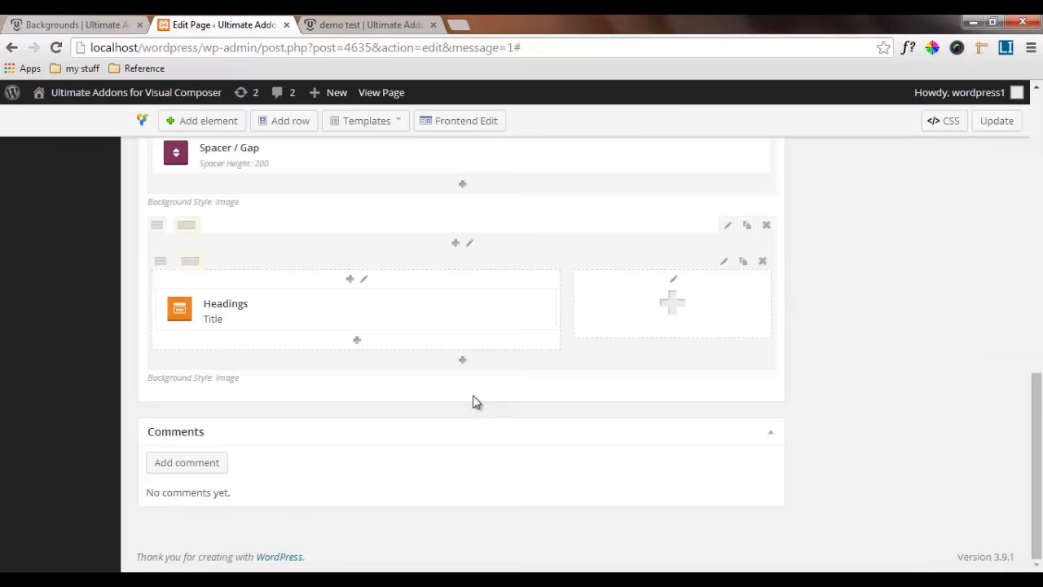
# Duplicate the quote heading and replace the copy's sub heading text with "~ Steve Jobs" and "(Vertical Parallax Effect)"
pyautogui.click(536, 298)
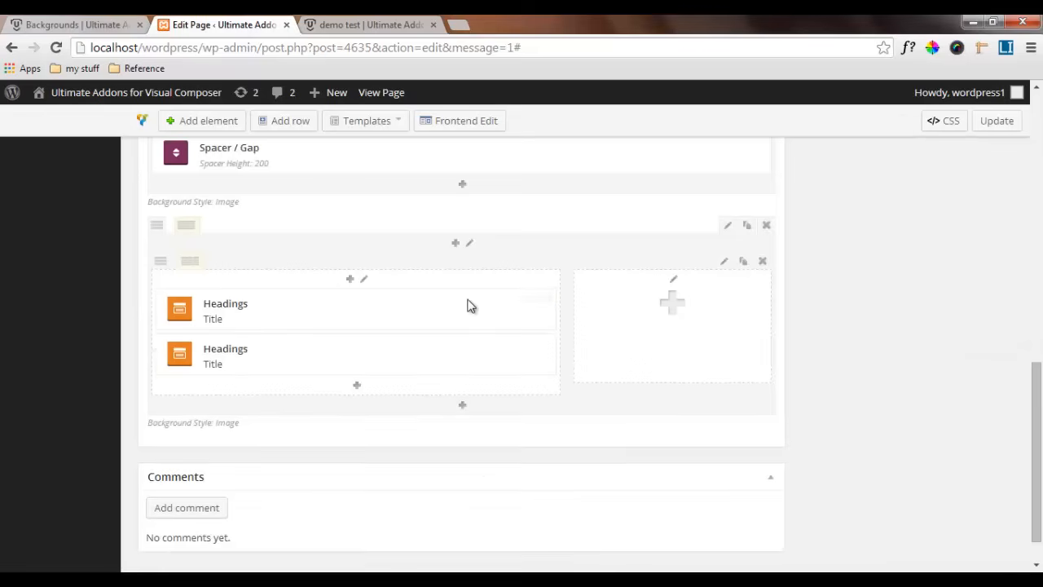
pyautogui.click(523, 350)
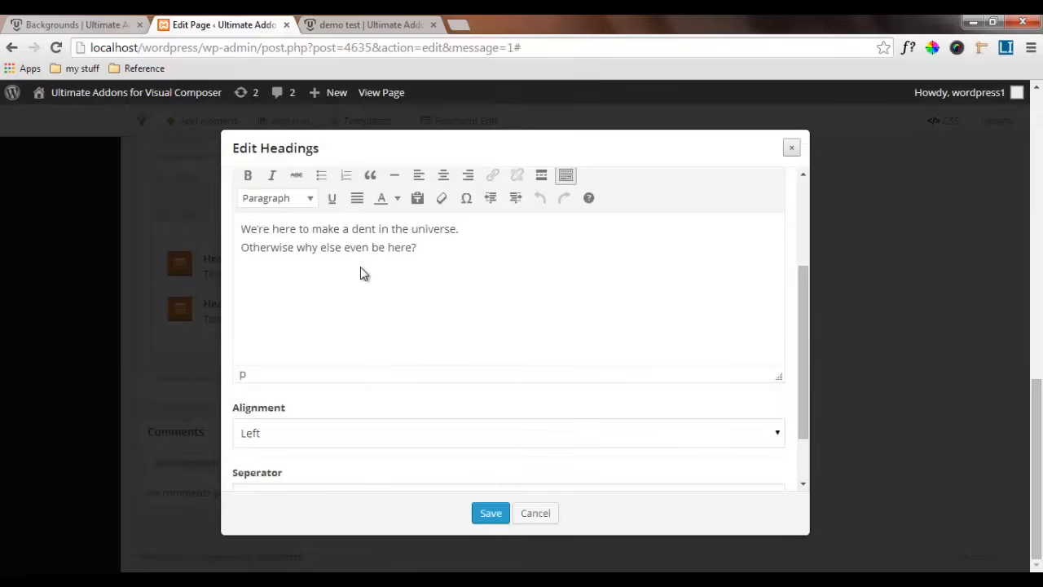
pyautogui.scroll(1, 431, 266)
pyautogui.scroll(1, 432, 342)
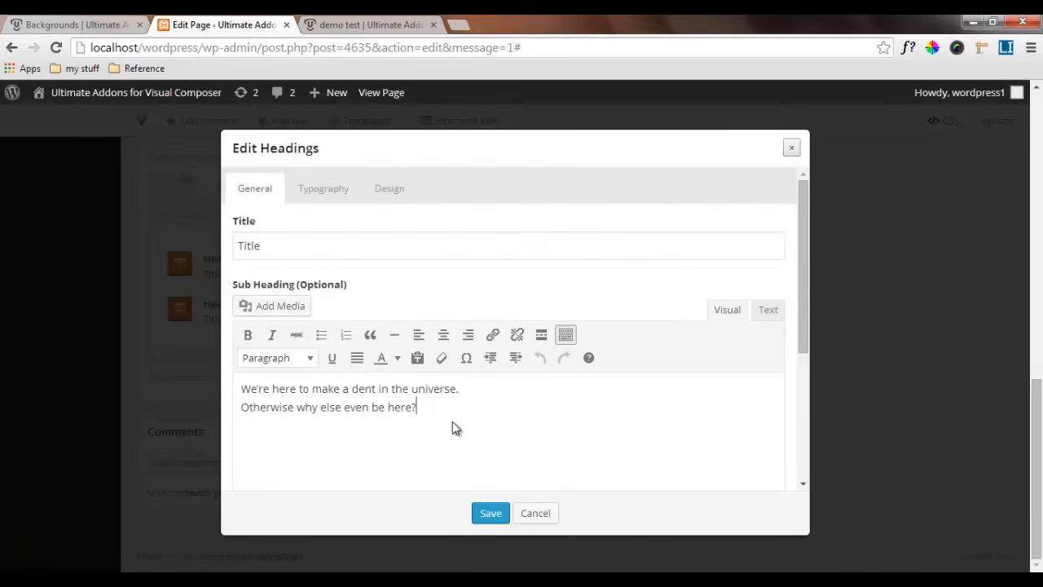
pyautogui.click(439, 410)
pyautogui.moveTo(426, 413); pyautogui.dragTo(236, 389)
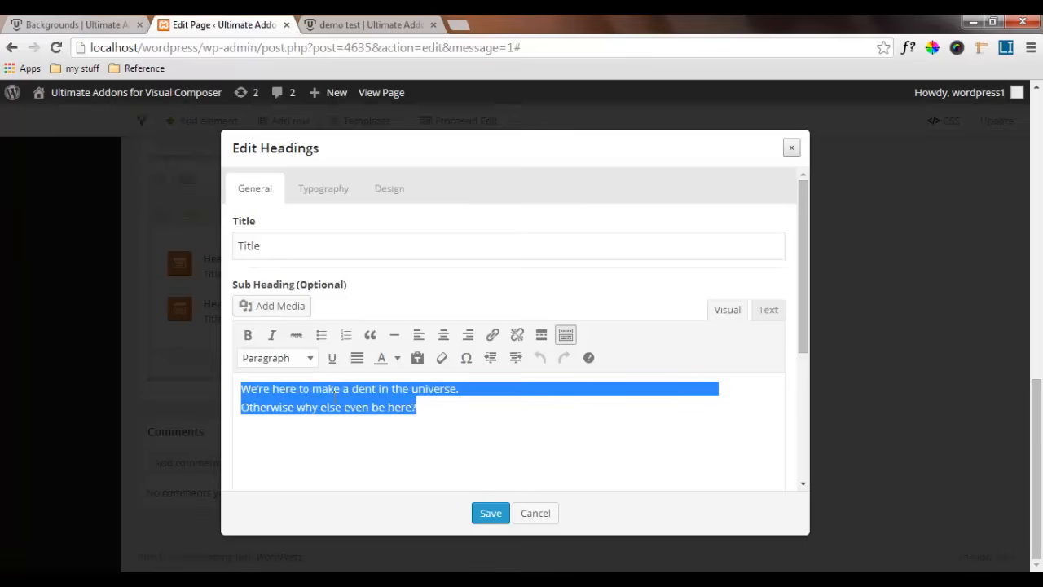
pyautogui.press('BackSpace')
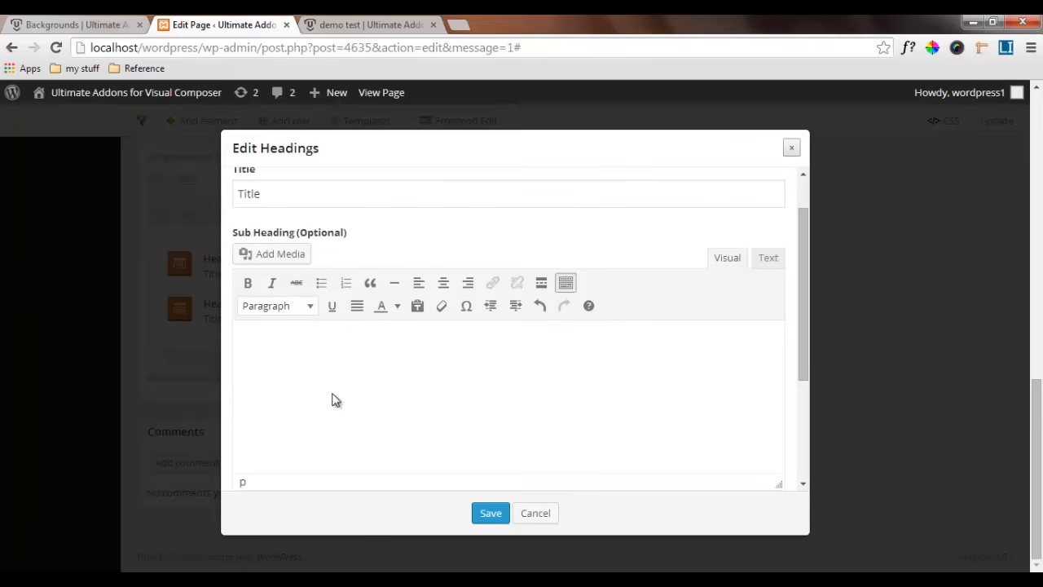
pyautogui.write('~ Steve Jobs (Vertical Parallax Effect)')
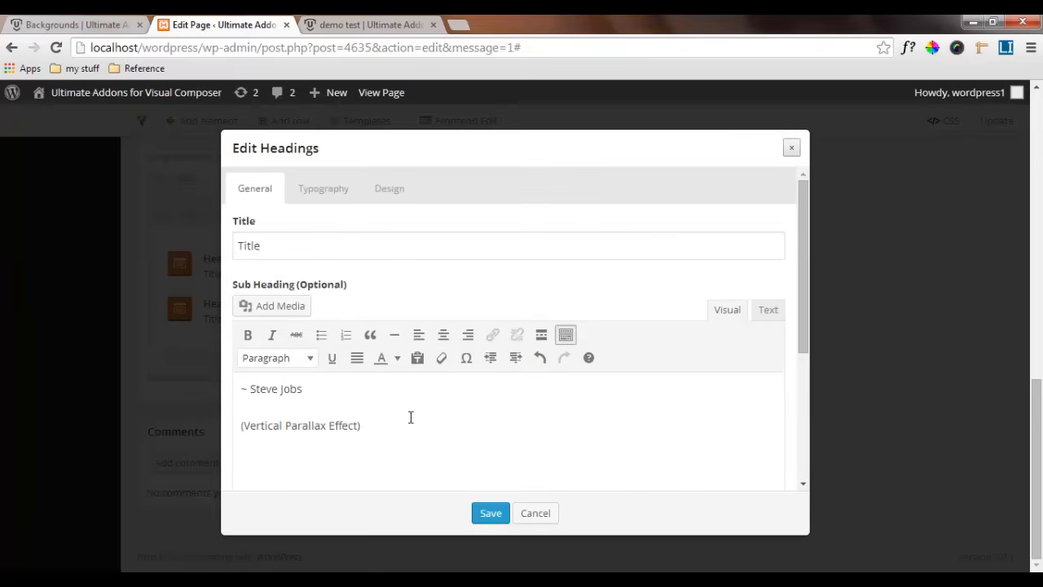
pyautogui.scroll(-3, 413, 419)
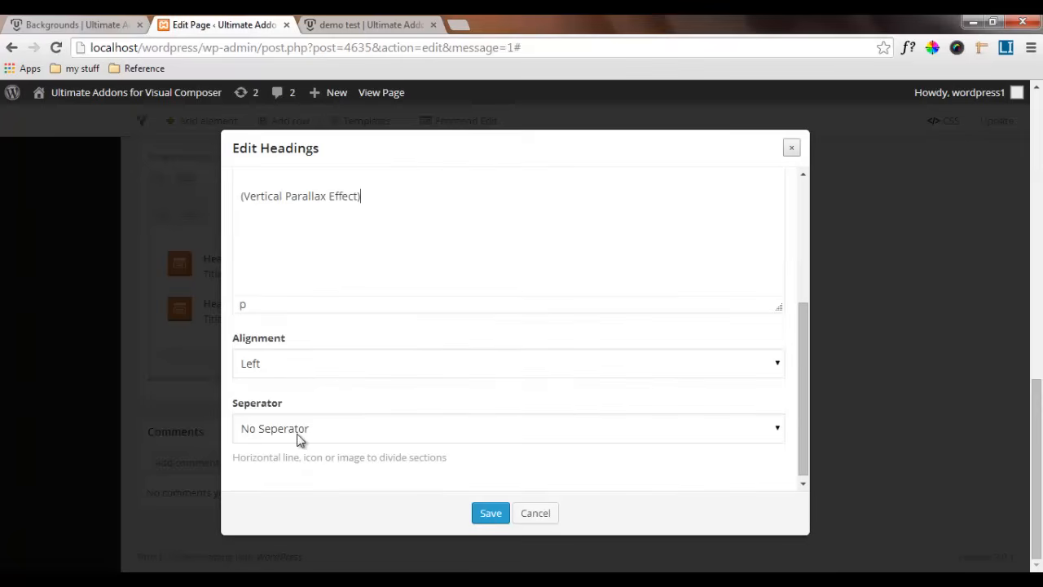
pyautogui.scroll(5, 297, 440)
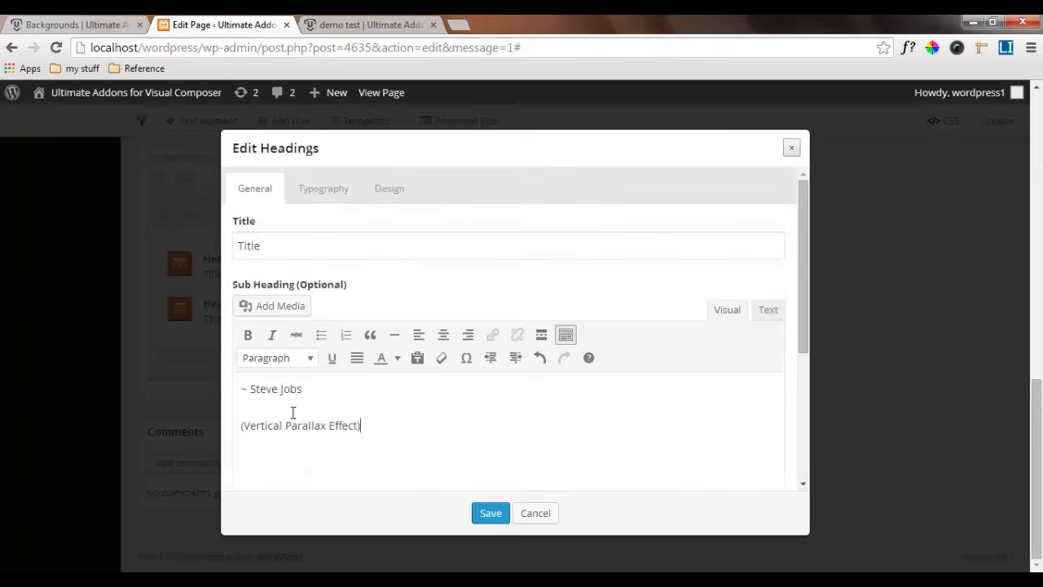
# Set the duplicated heading's sub heading to the Default font style at 14 px
pyautogui.click(326, 194)
pyautogui.scroll(-3, 373, 454)
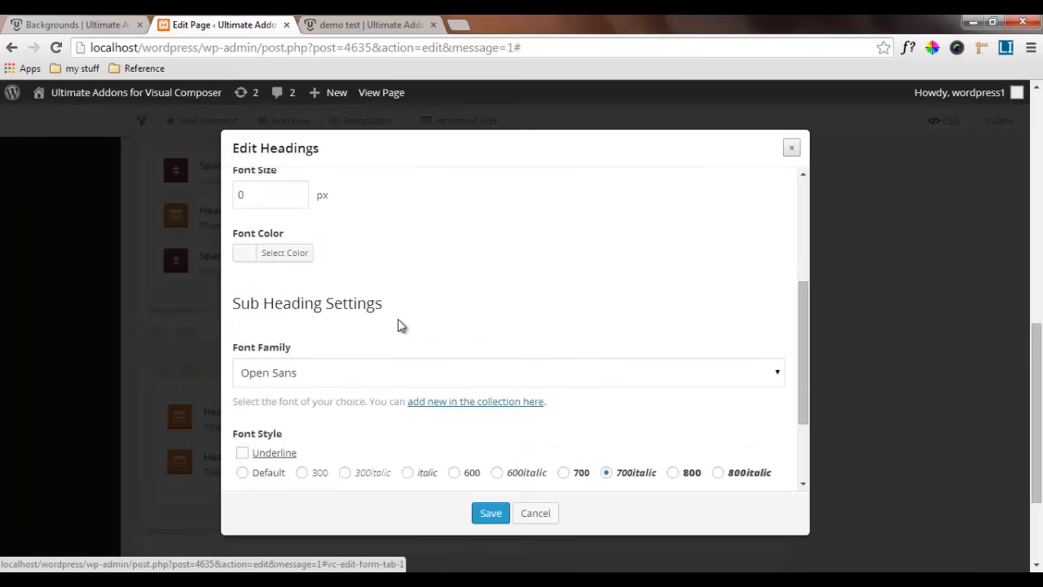
pyautogui.scroll(2, 400, 326)
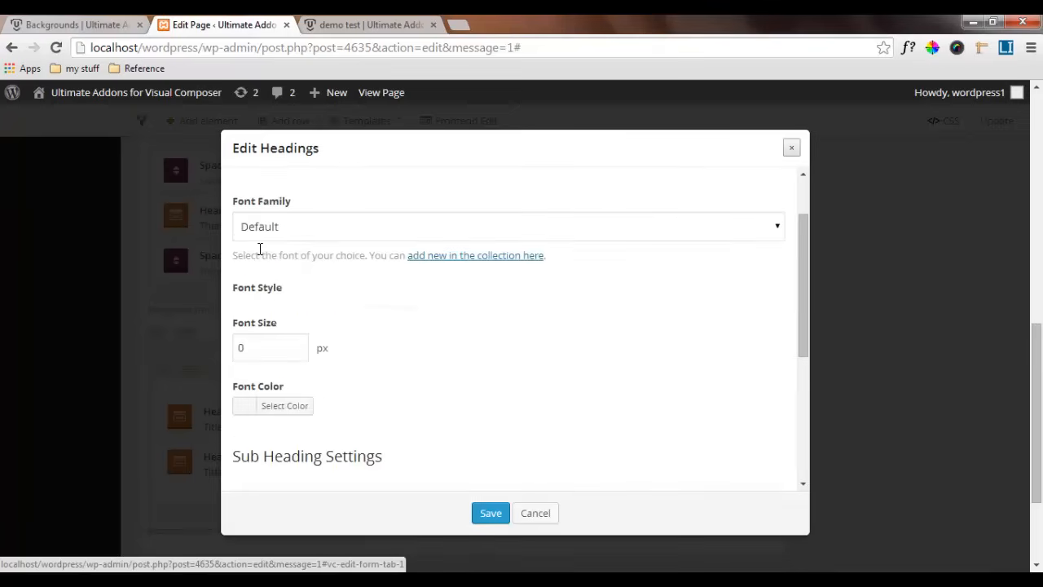
pyautogui.scroll(1, 261, 252)
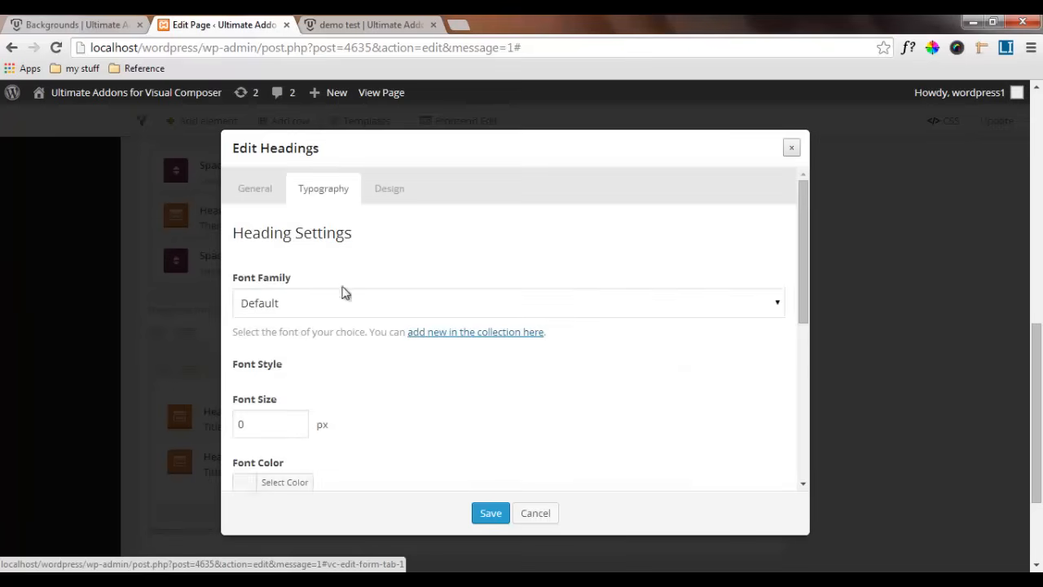
pyautogui.scroll(-3, 332, 362)
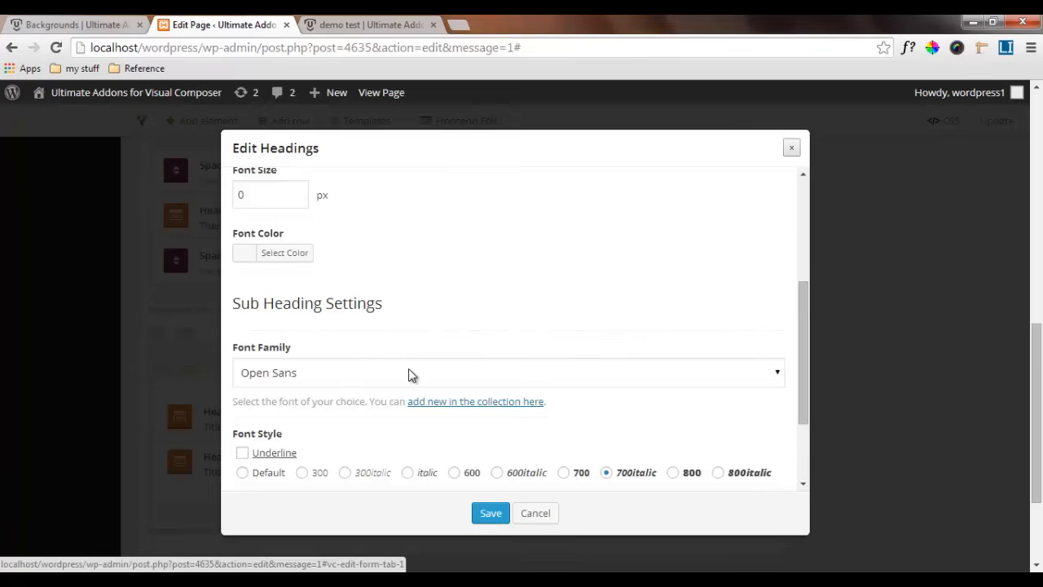
pyautogui.scroll(-3, 409, 372)
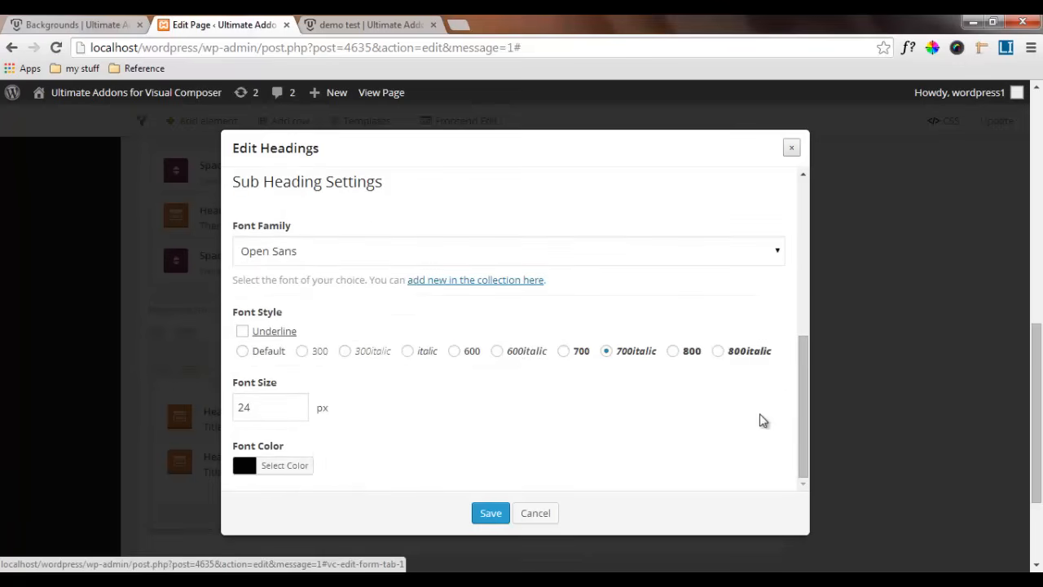
pyautogui.click(244, 351)
pyautogui.doubleClick(260, 407)
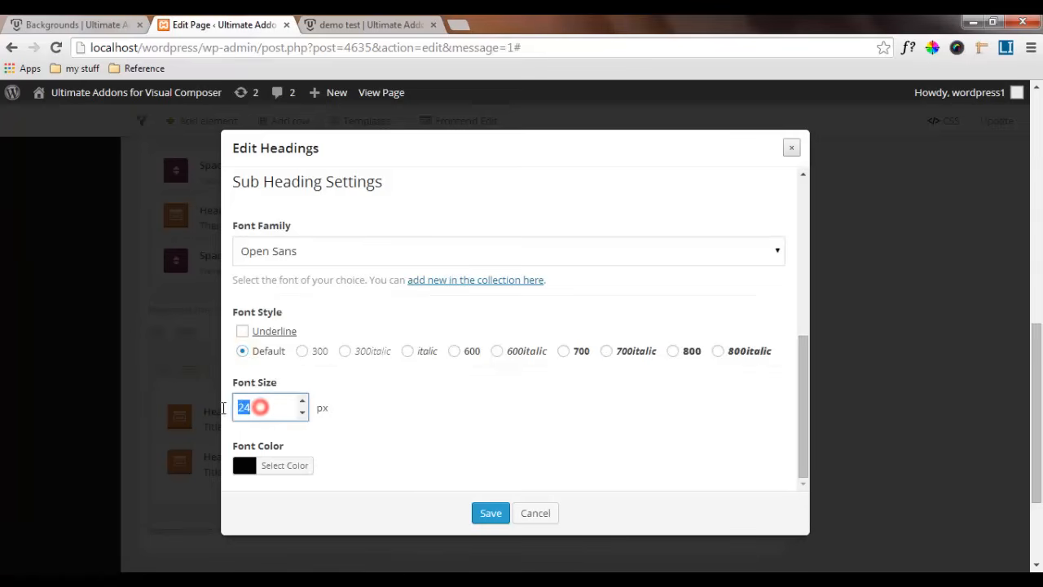
pyautogui.write('14')
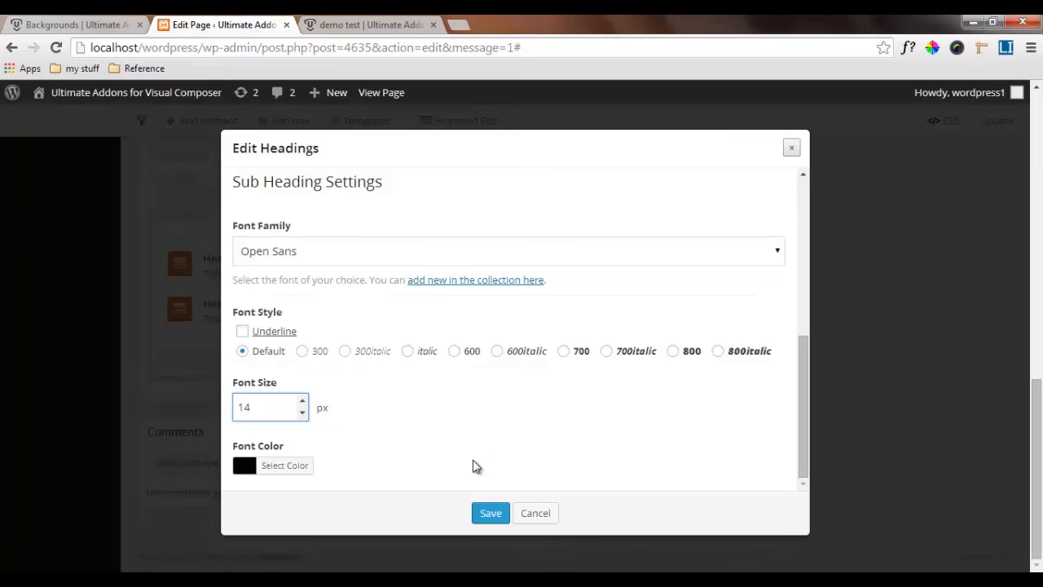
# Clear the duplicated heading's sub heading bottom margin and save the element
pyautogui.scroll(5, 475, 465)
pyautogui.click(389, 189)
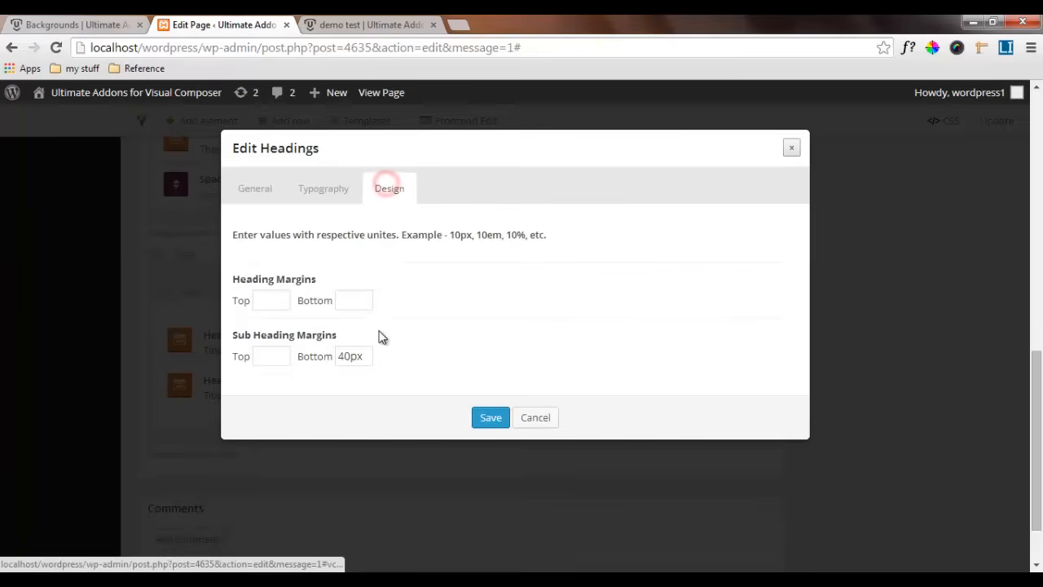
pyautogui.click(358, 356)
pyautogui.doubleClick(355, 356)
pyautogui.press('BackSpace')
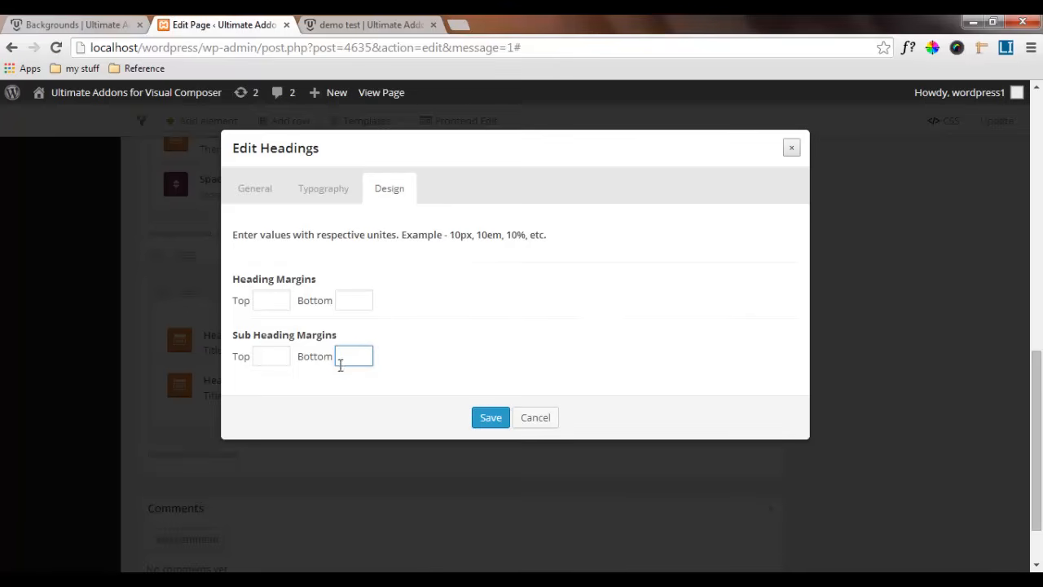
pyautogui.click(486, 420)
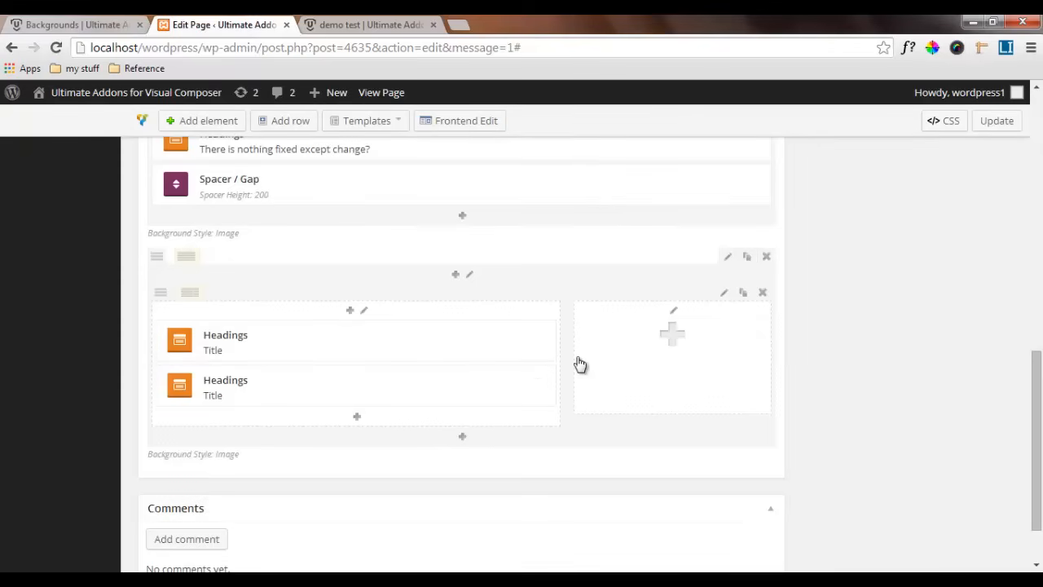
# Check the spacing on the reference page, duplicate the previous row's lower spacer, and move the copy above the quote's inner row
pyautogui.click(53, 24)
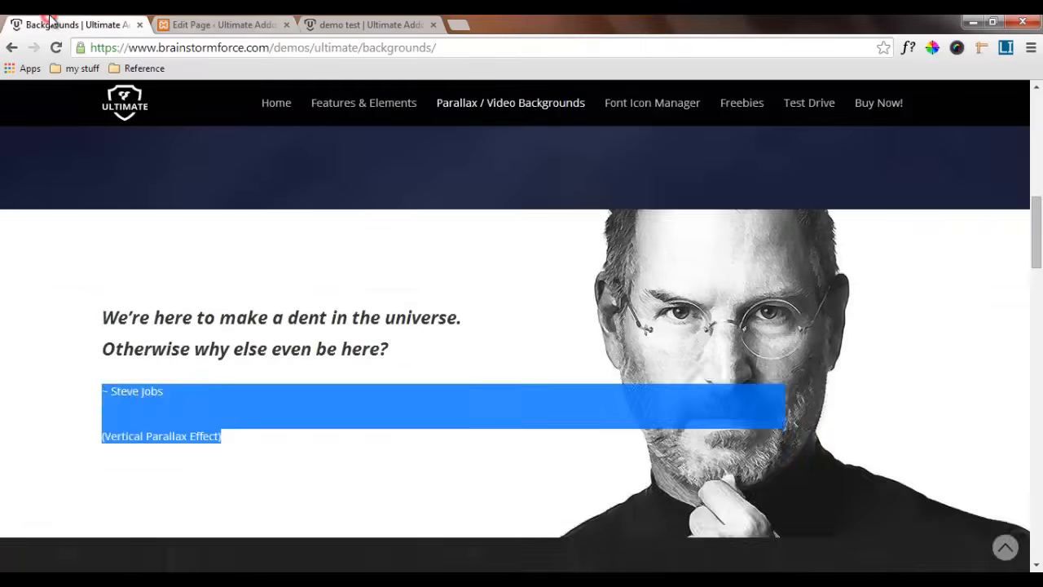
pyautogui.scroll(2, 277, 402)
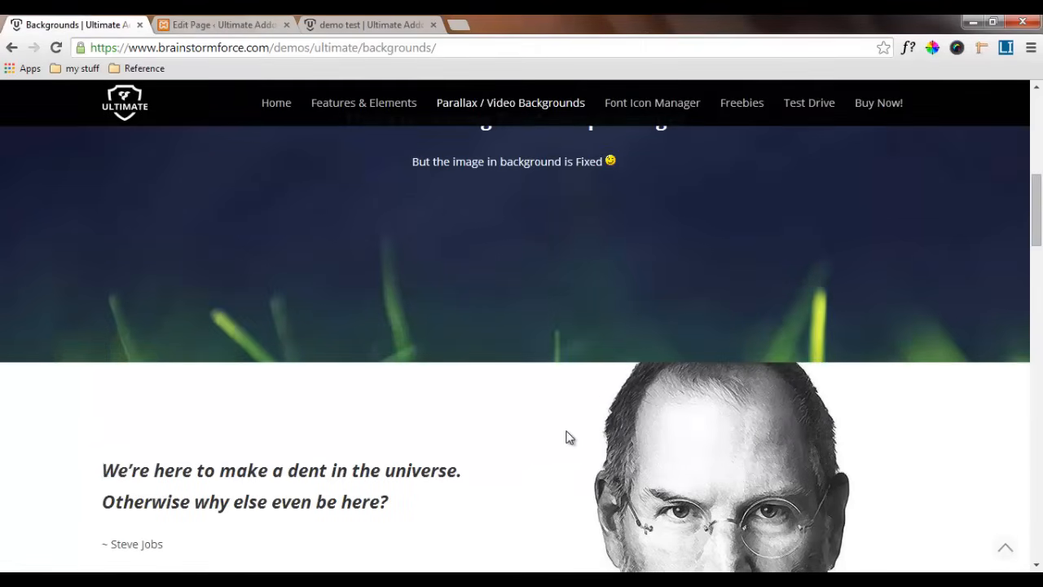
pyautogui.scroll(-2, 87, 395)
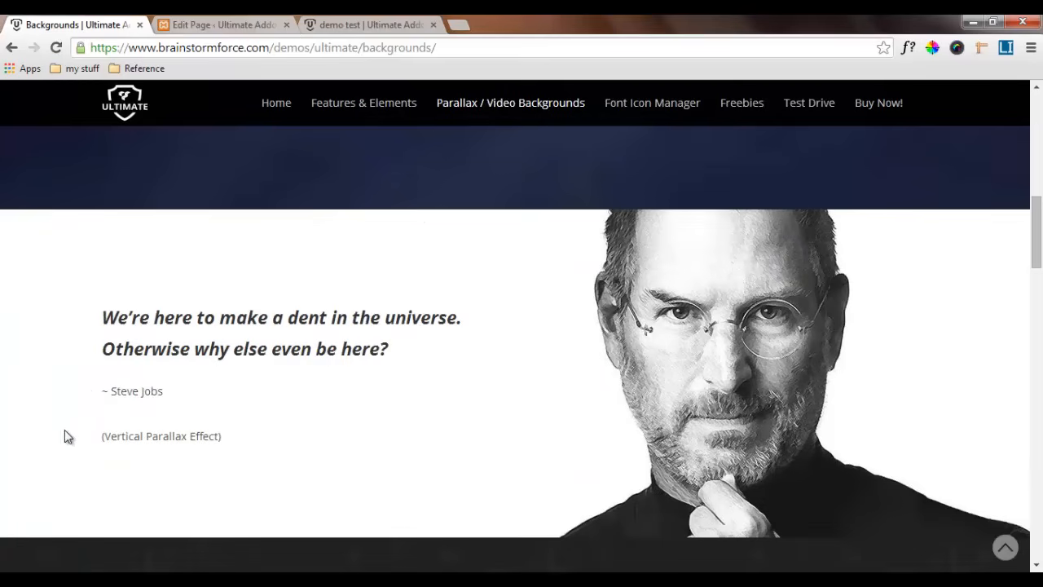
pyautogui.click(228, 25)
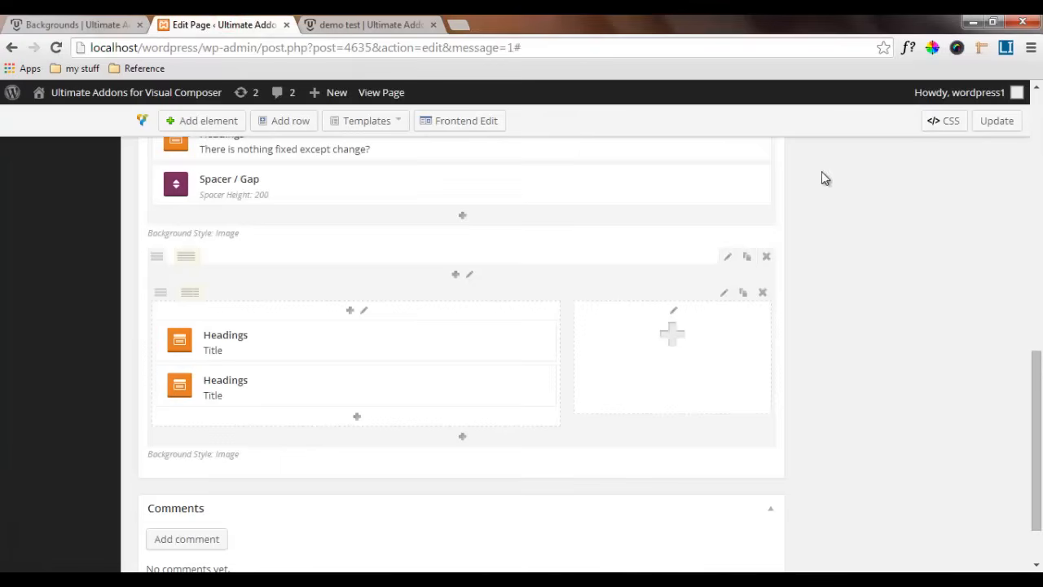
pyautogui.click(752, 175)
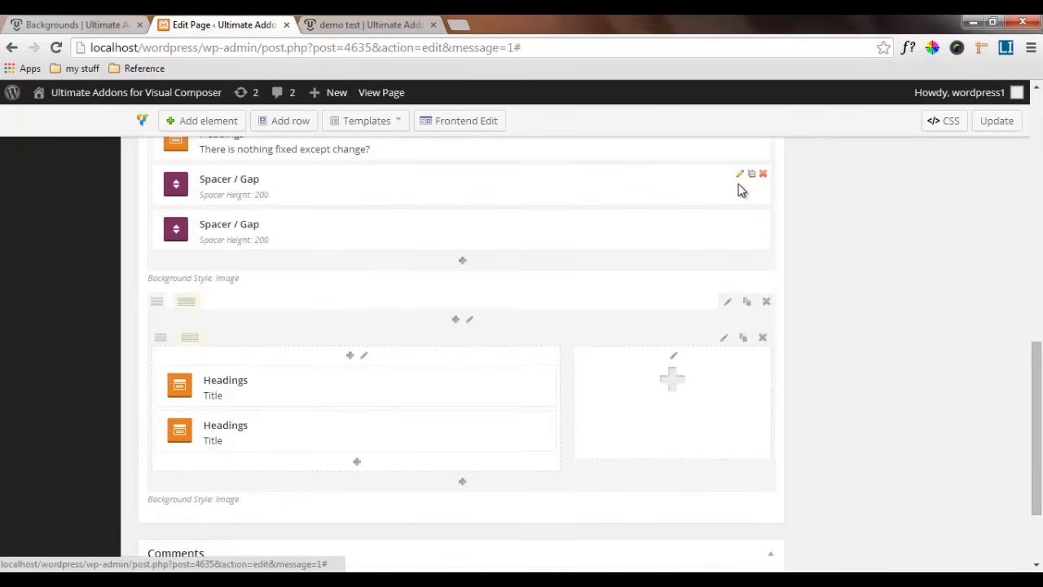
pyautogui.moveTo(660, 231); pyautogui.dragTo(658, 353)
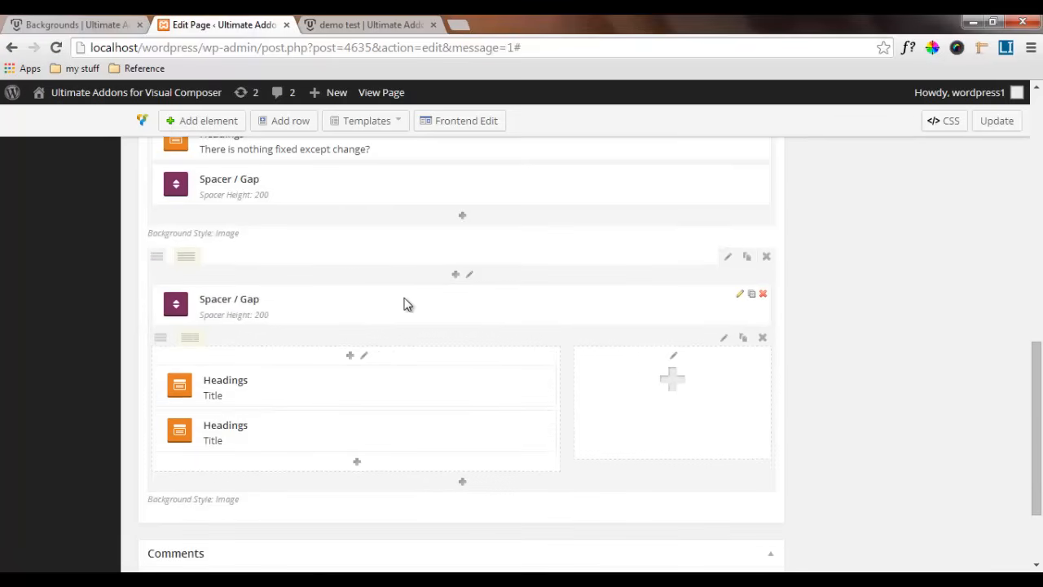
# Set the height of the spacer above the inner row to 120 px and save it
pyautogui.click(739, 295)
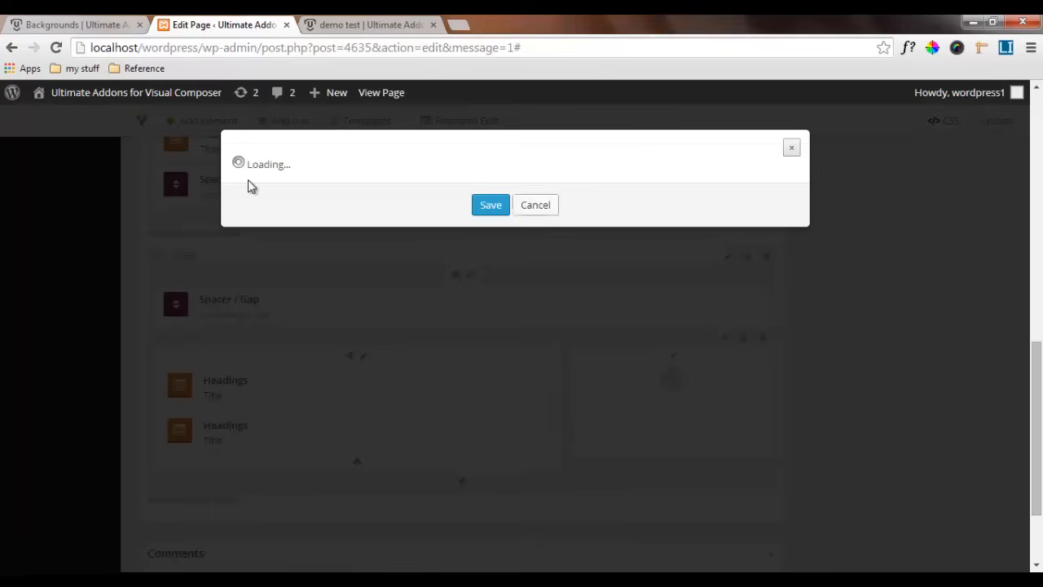
pyautogui.moveTo(263, 212); pyautogui.dragTo(218, 206)
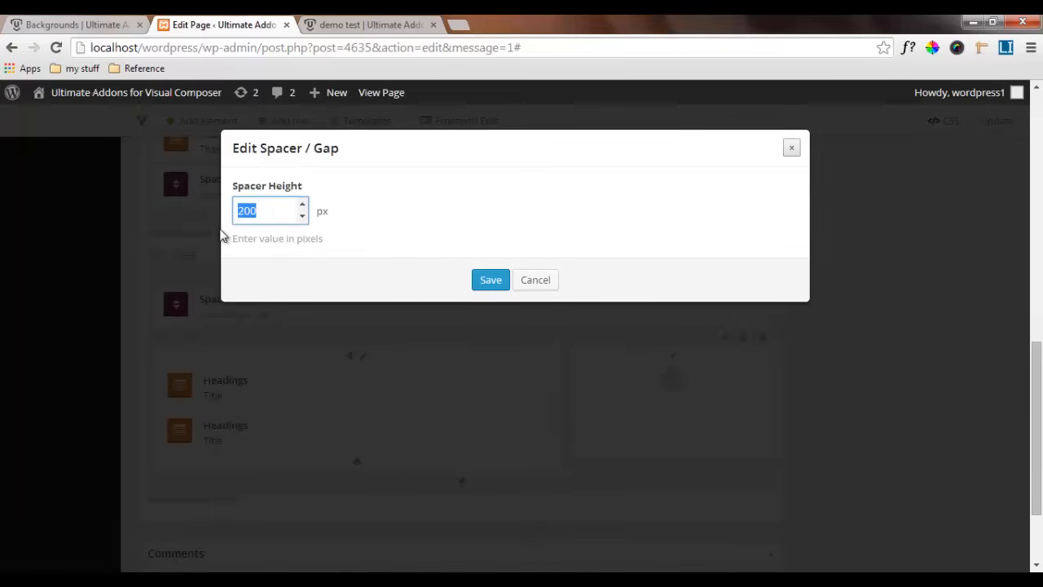
pyautogui.write('120')
pyautogui.click(479, 282)
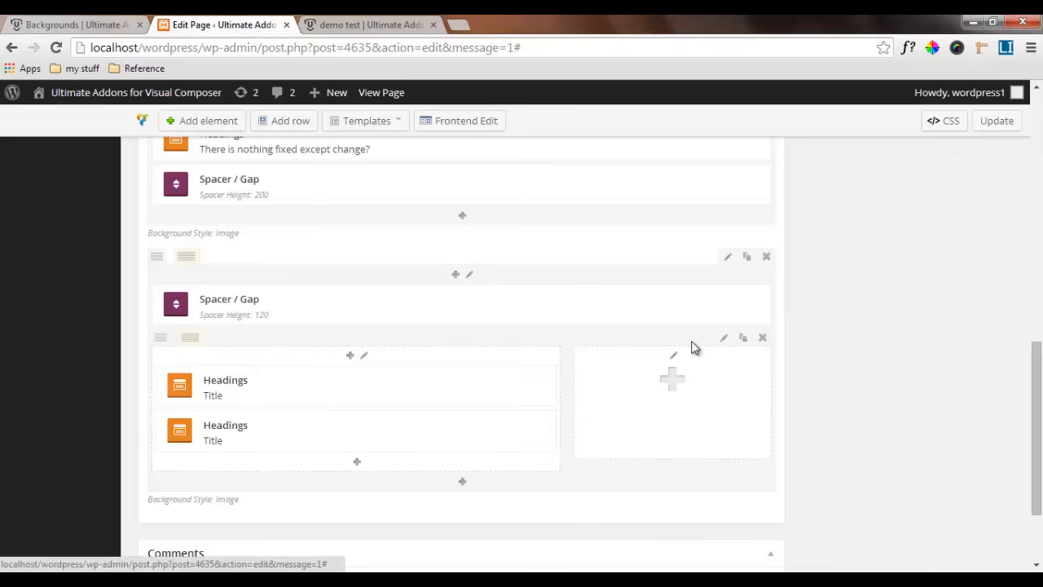
# Duplicate the 120 px spacer, place the copy below the inner row, and update the page
pyautogui.click(751, 293)
pyautogui.moveTo(667, 350); pyautogui.dragTo(660, 523)
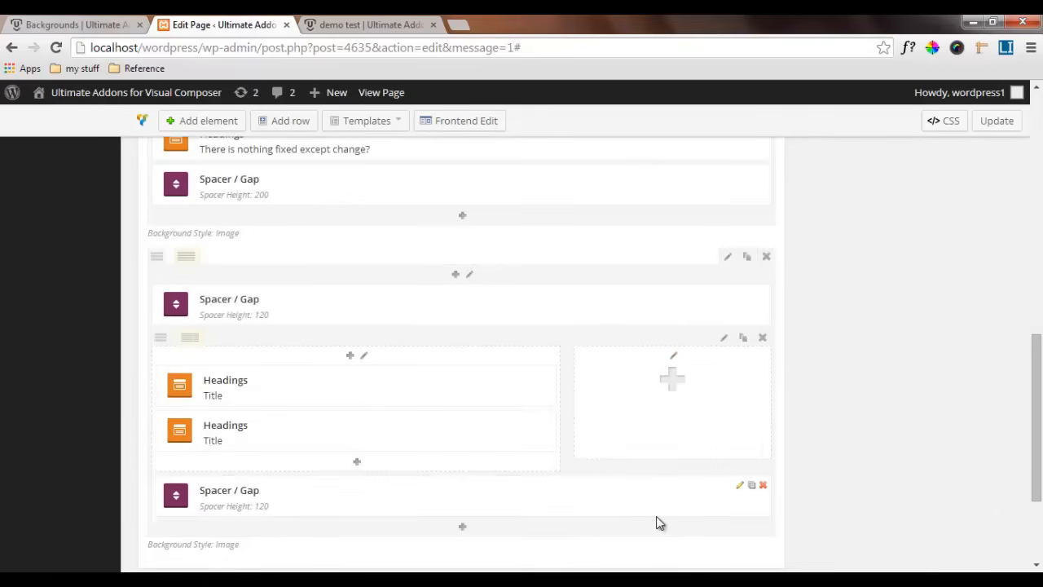
pyautogui.click(999, 121)
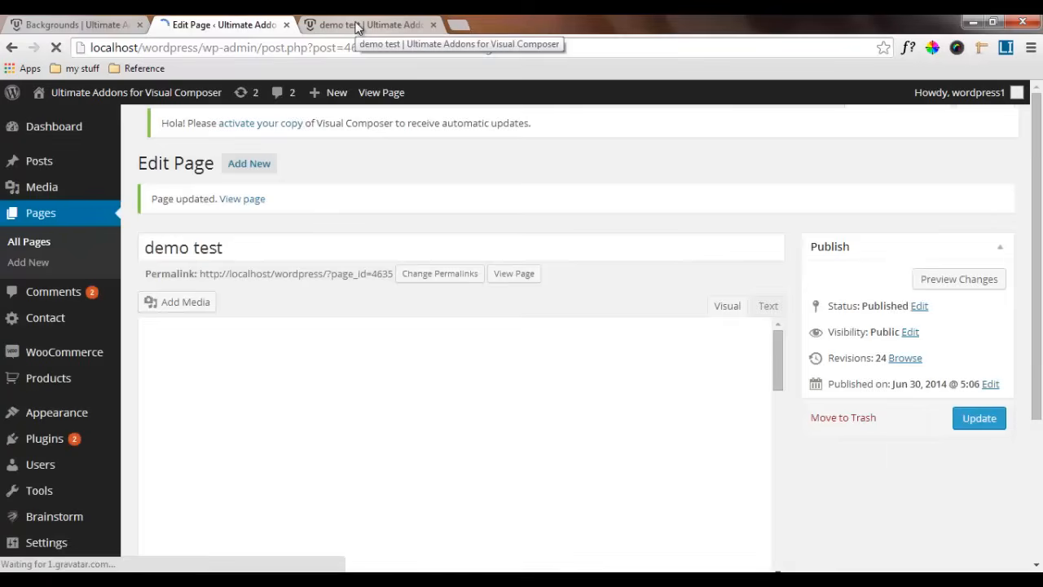
# Reload the demo test page and examine the vertical parallax effect in the Steve Jobs row
pyautogui.click(356, 26)
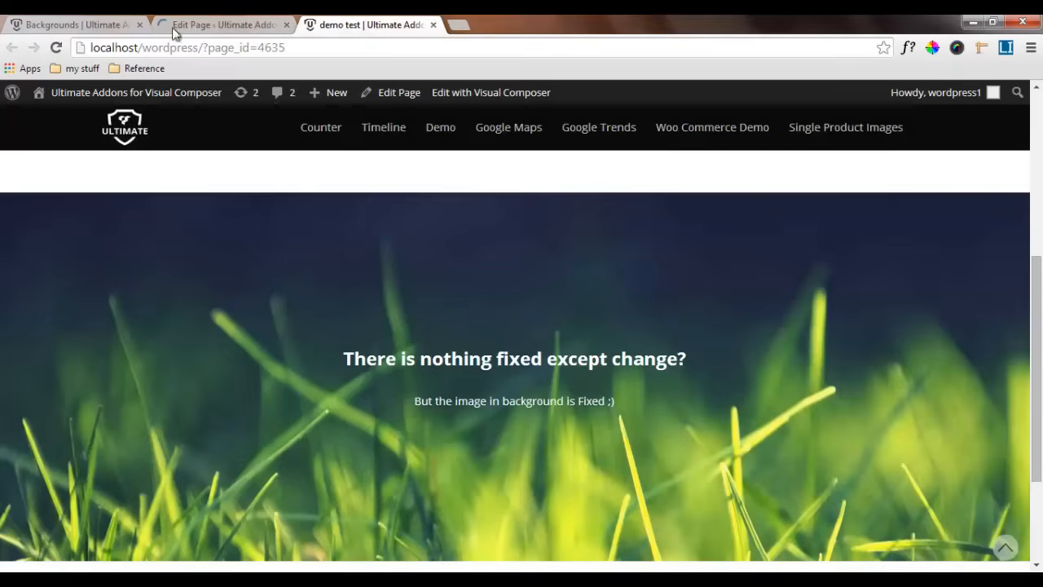
pyautogui.click(57, 48)
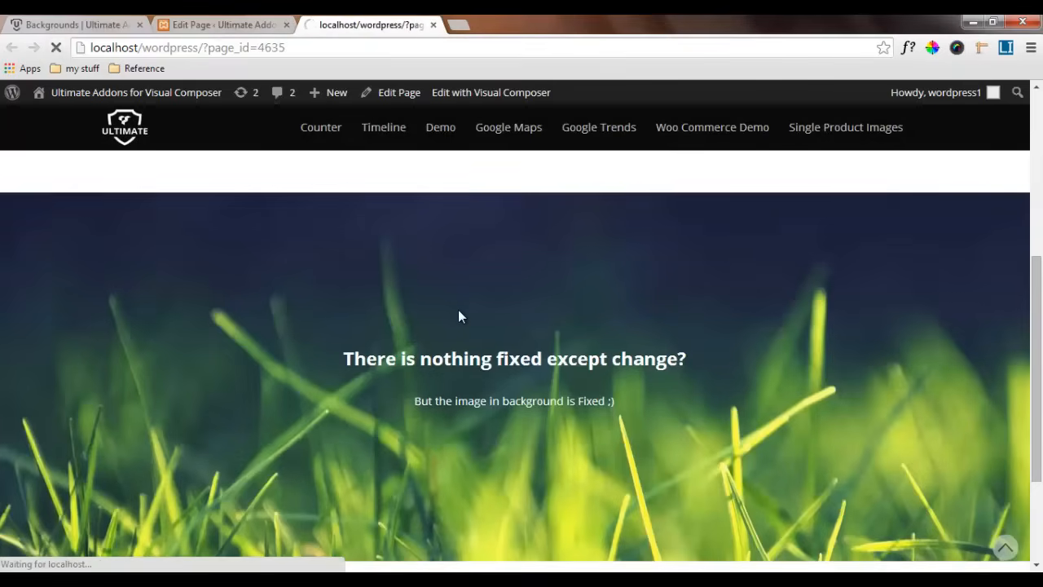
pyautogui.scroll(-2, 459, 312)
pyautogui.scroll(-2, 461, 312)
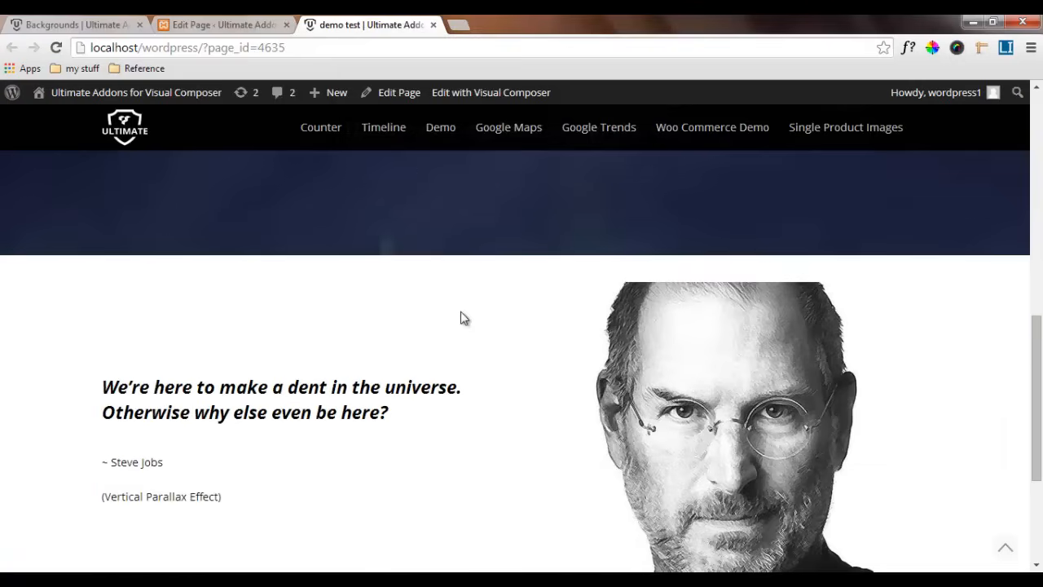
pyautogui.scroll(-2, 461, 312)
pyautogui.scroll(1, 462, 318)
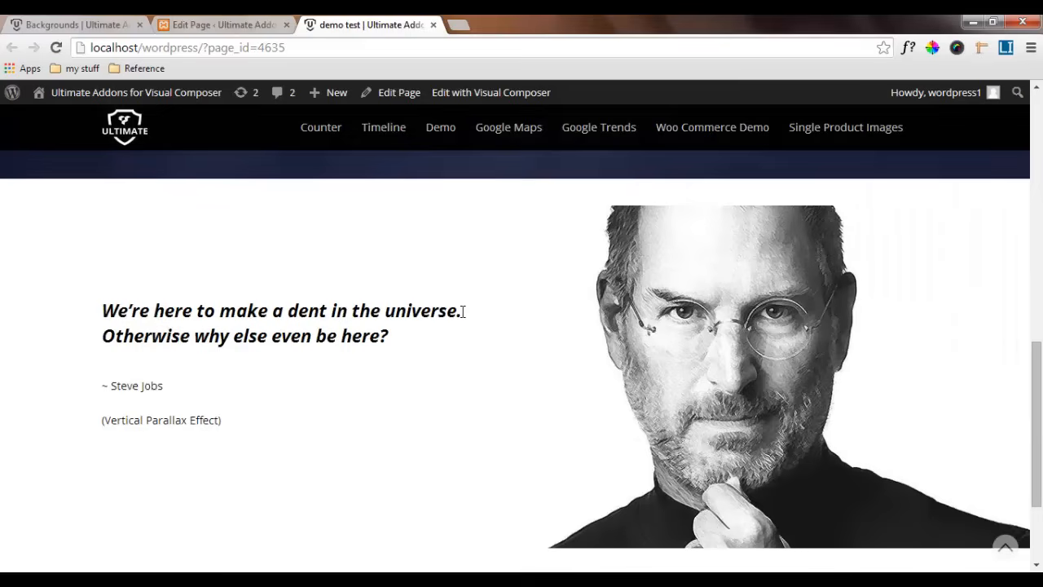
# Set the bottom margin of the "There is nothing fixed except change?" row to 0 and save the row settings
pyautogui.moveTo(1037, 361)
pyautogui.mouseDown()
pyautogui.moveTo(1040, 271)
pyautogui.moveTo(1039, 370)
pyautogui.mouseUp()
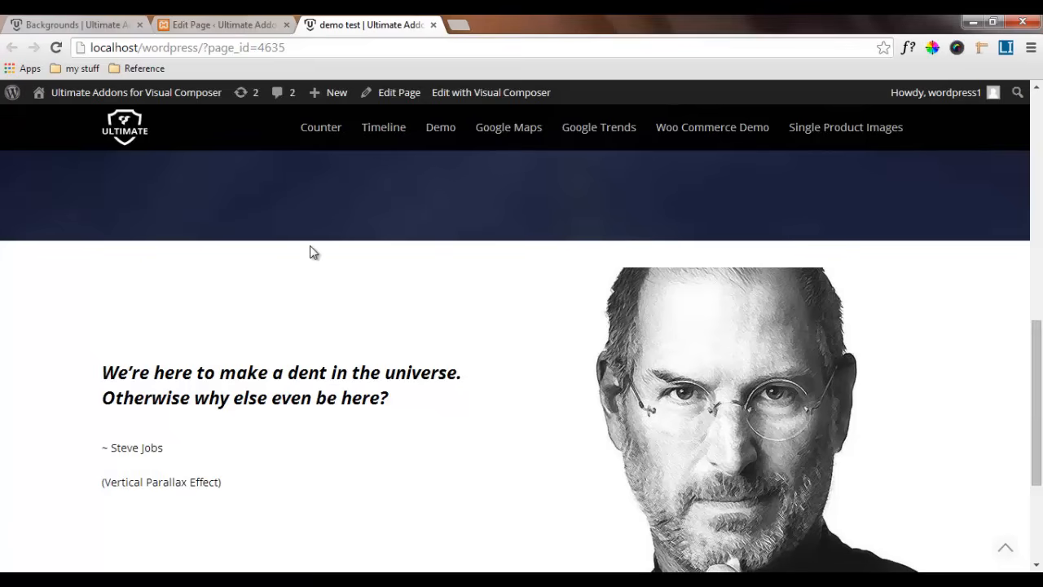
pyautogui.scroll(1, 310, 252)
pyautogui.click(239, 26)
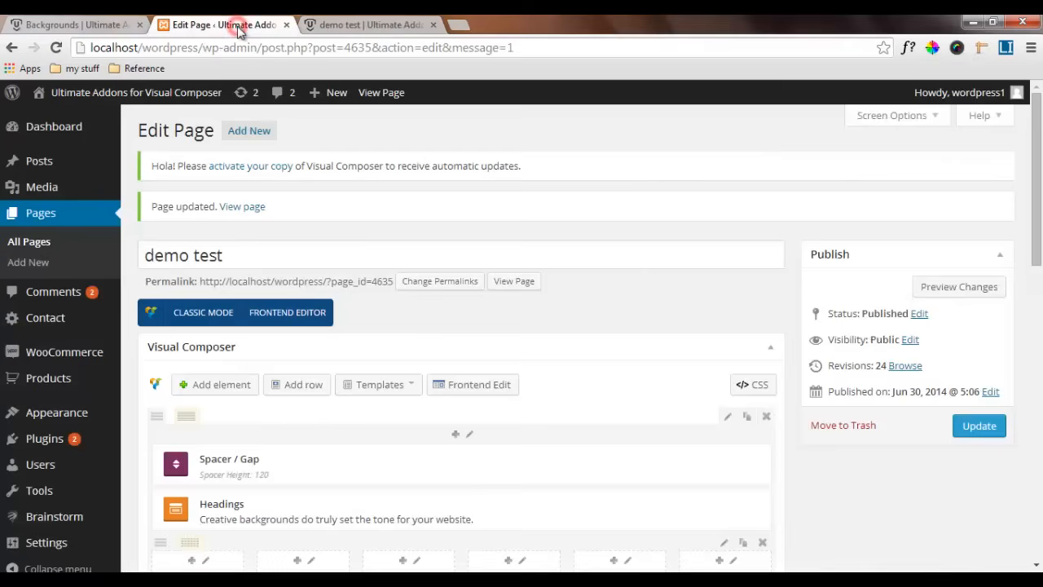
pyautogui.scroll(-4, 580, 448)
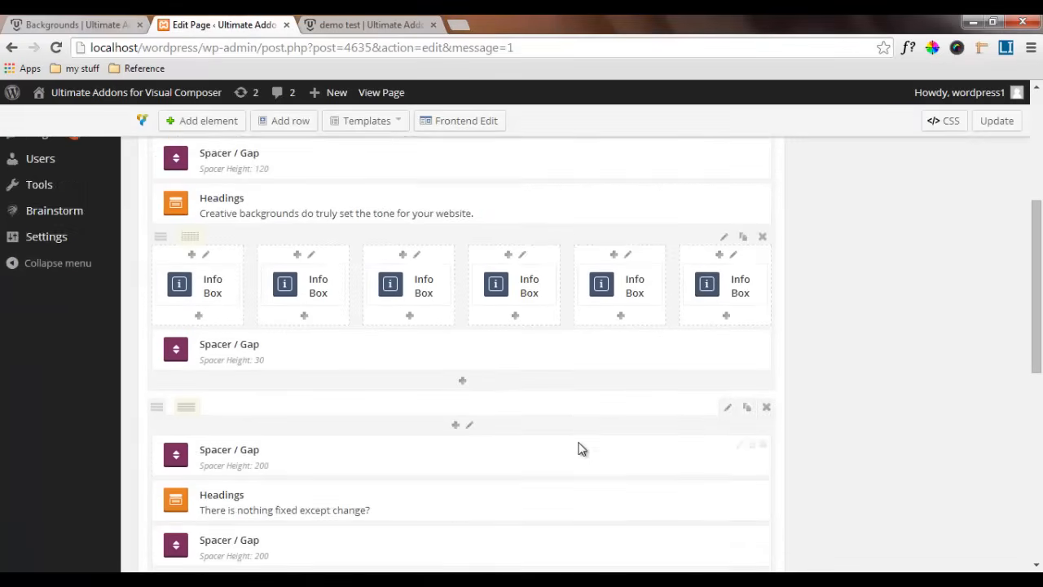
pyautogui.scroll(-5, 545, 445)
pyautogui.scroll(3, 544, 442)
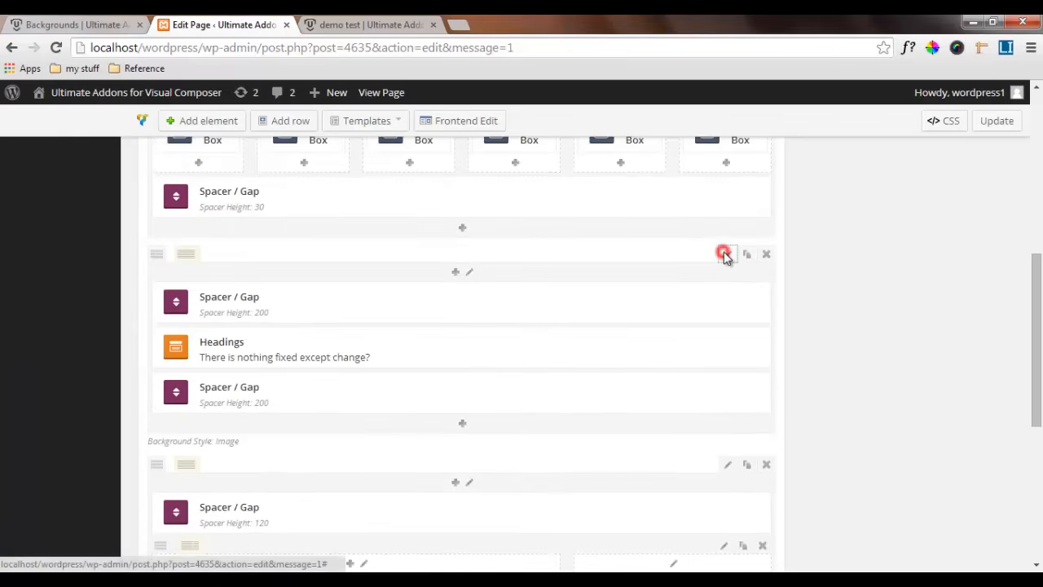
pyautogui.click(726, 256)
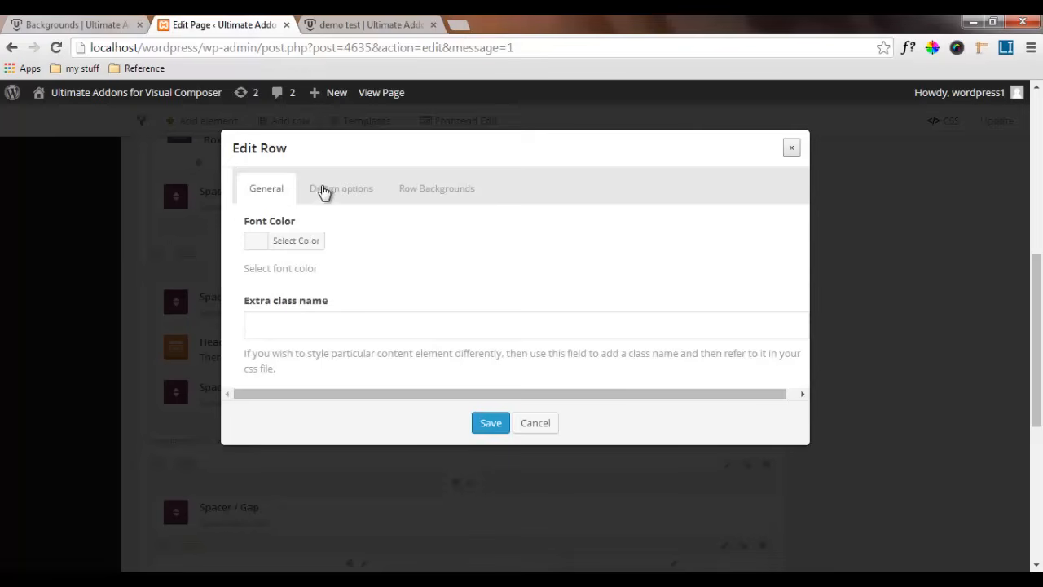
pyautogui.click(349, 188)
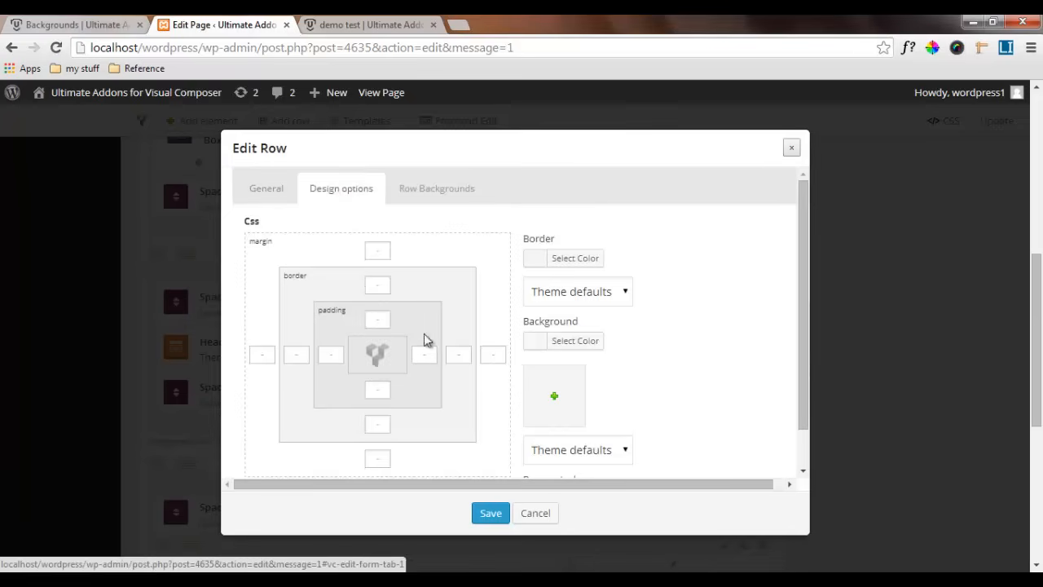
pyautogui.scroll(-1, 420, 356)
pyautogui.click(373, 411)
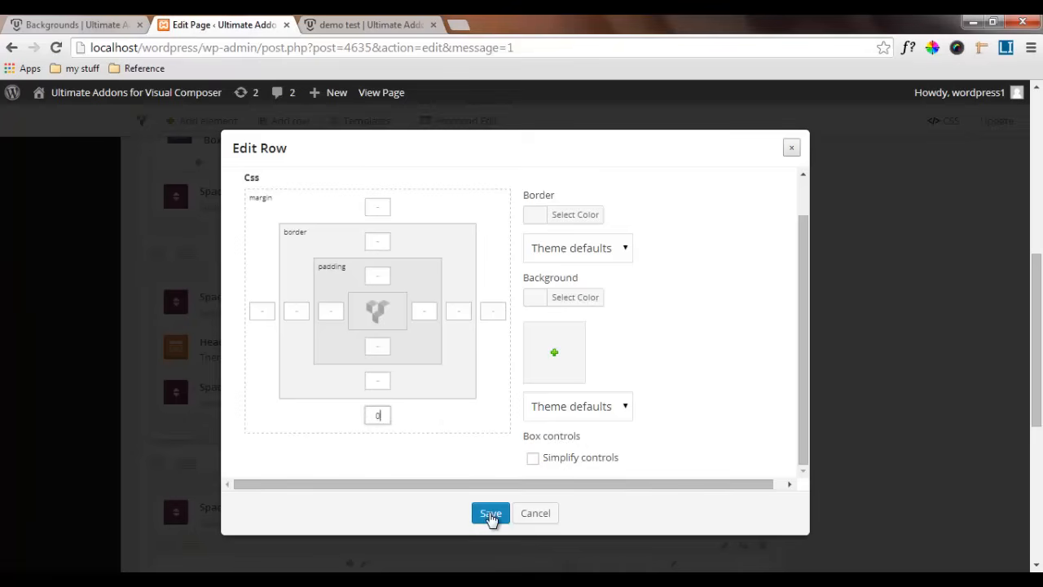
pyautogui.click(491, 514)
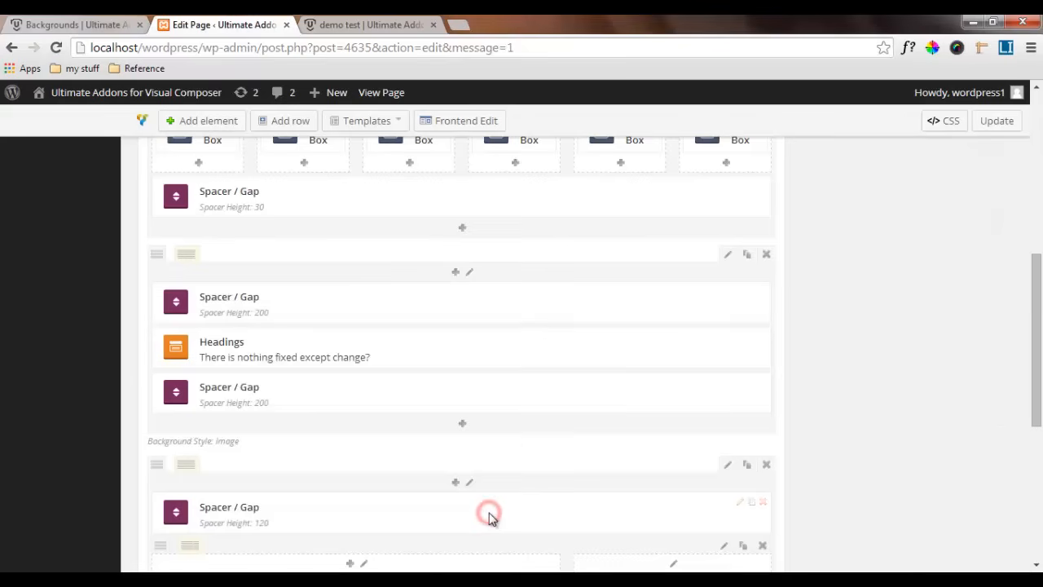
# Update the page and reload the demo test page
pyautogui.click(987, 124)
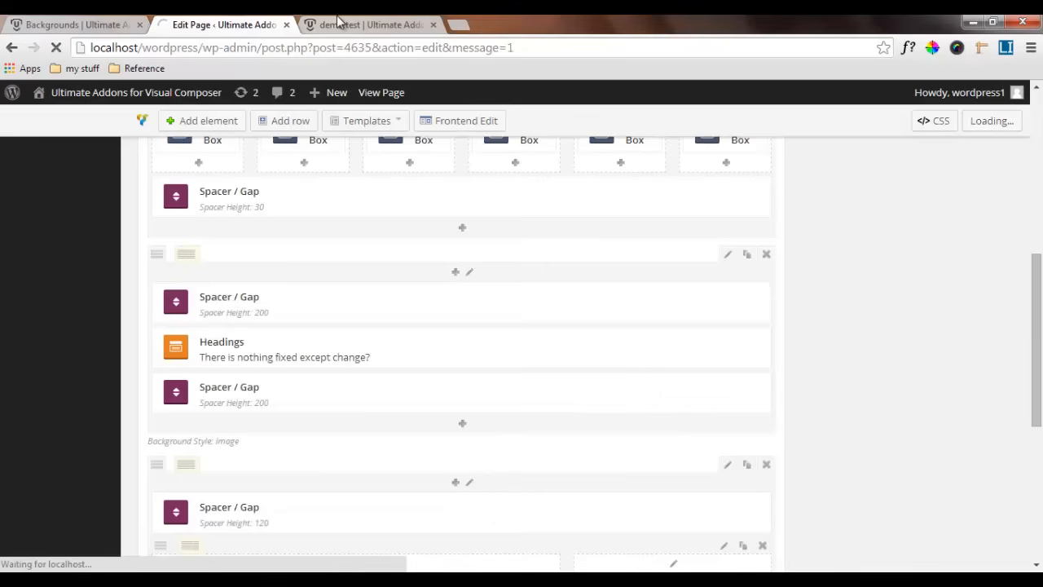
pyautogui.click(333, 24)
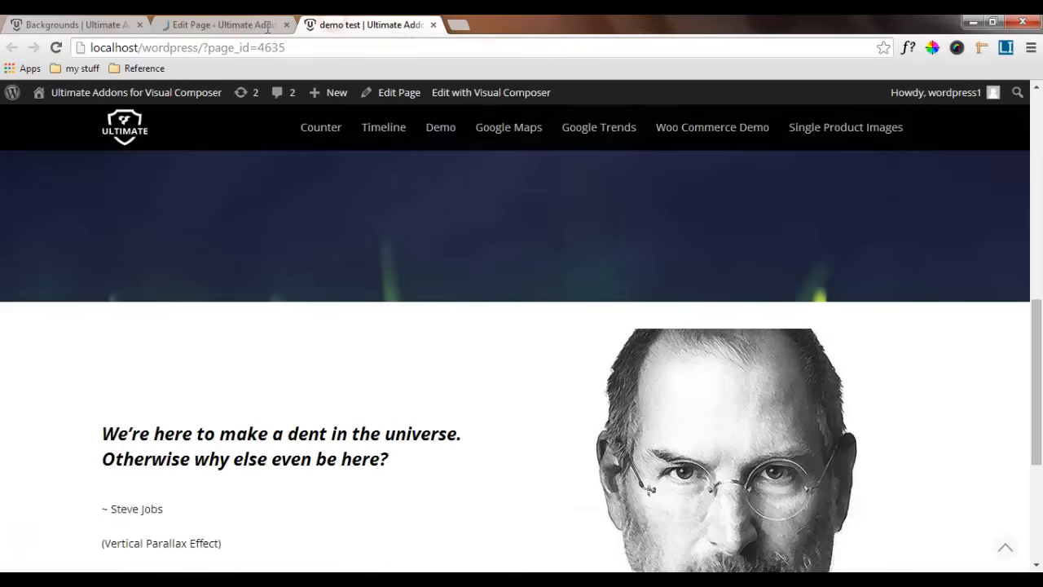
pyautogui.click(57, 49)
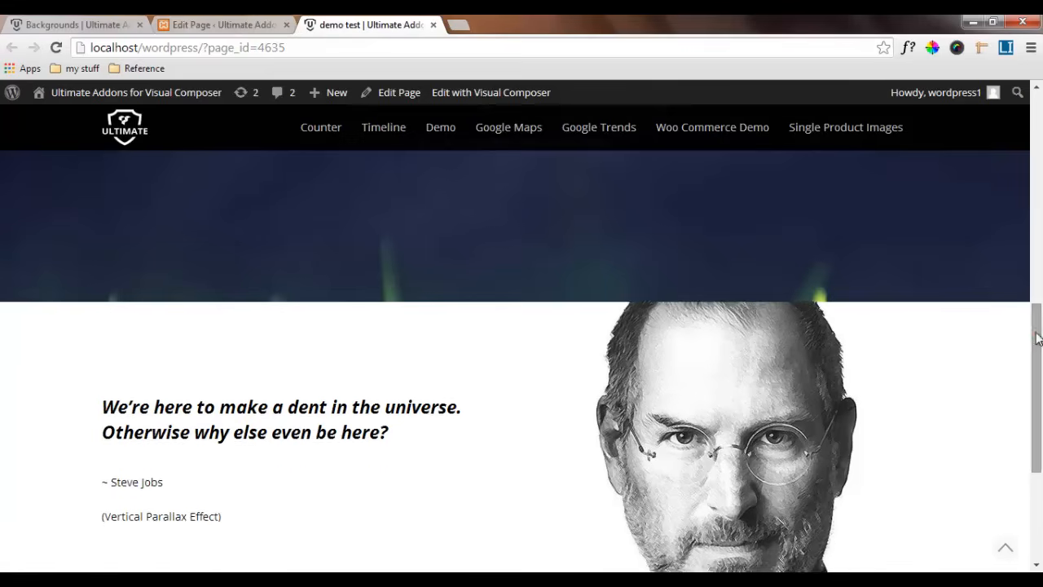
# Examine the join between the fixed-background row and the Steve Jobs row, and the vertical parallax effect while scrolling
pyautogui.moveTo(1038, 335); pyautogui.dragTo(1040, 279)
pyautogui.scroll(-3, 1040, 279)
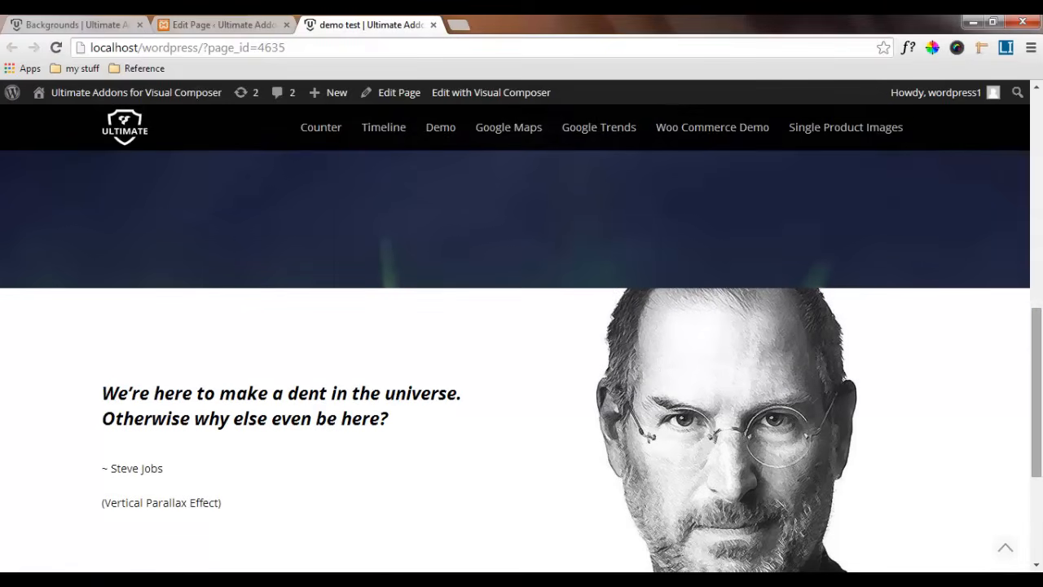
pyautogui.moveTo(1038, 358); pyautogui.dragTo(1039, 382)
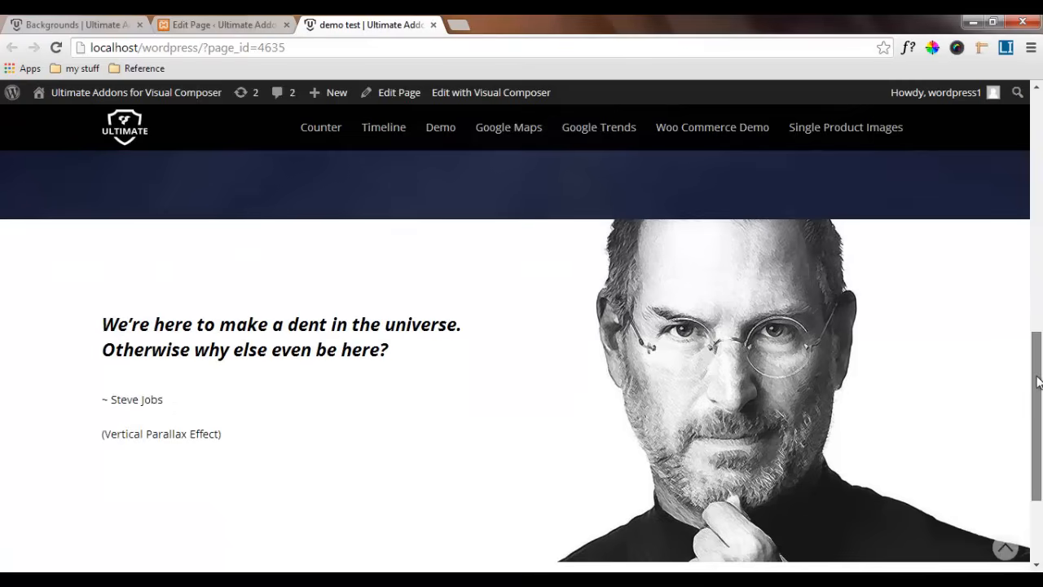
pyautogui.scroll(2, 1041, 377)
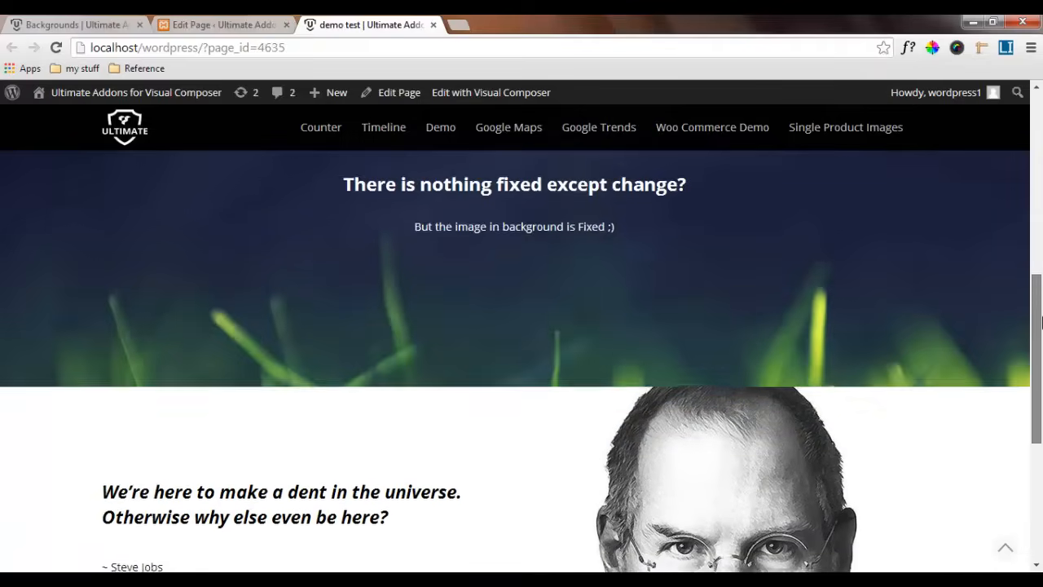
pyautogui.moveTo(1038, 326); pyautogui.dragTo(1040, 396)
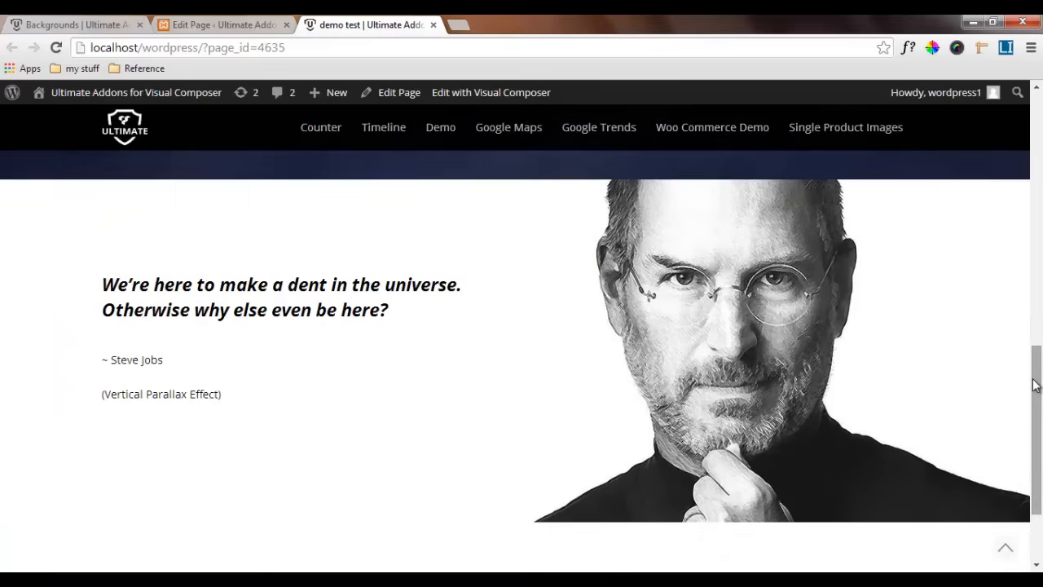
pyautogui.moveTo(1037, 382); pyautogui.dragTo(1037, 409)
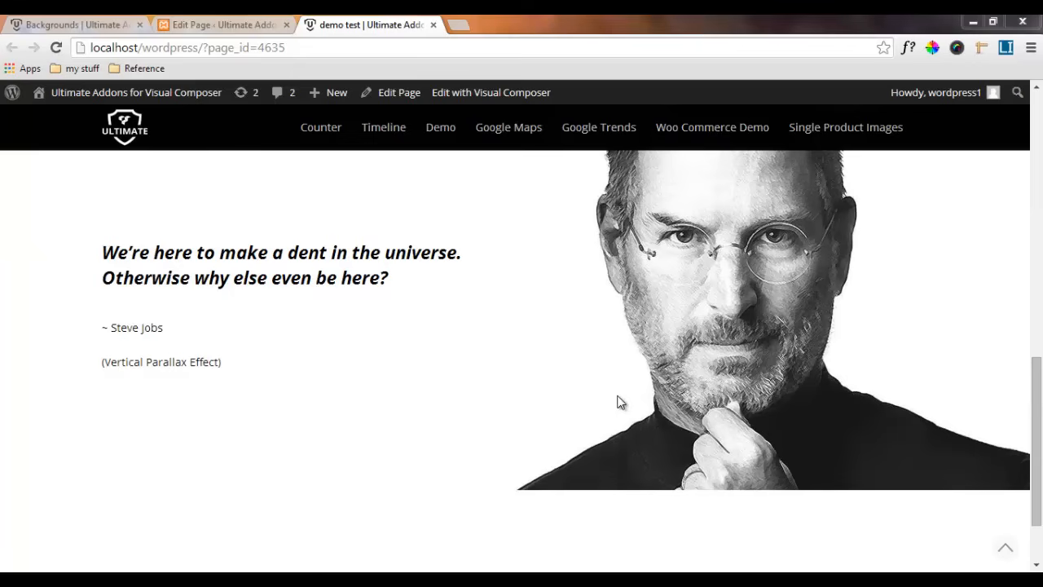
# Switch to the reference Backgrounds page and examine the horizontal parallax effect in the "Benefits of Cool Backgrounds" section
pyautogui.click(81, 25)
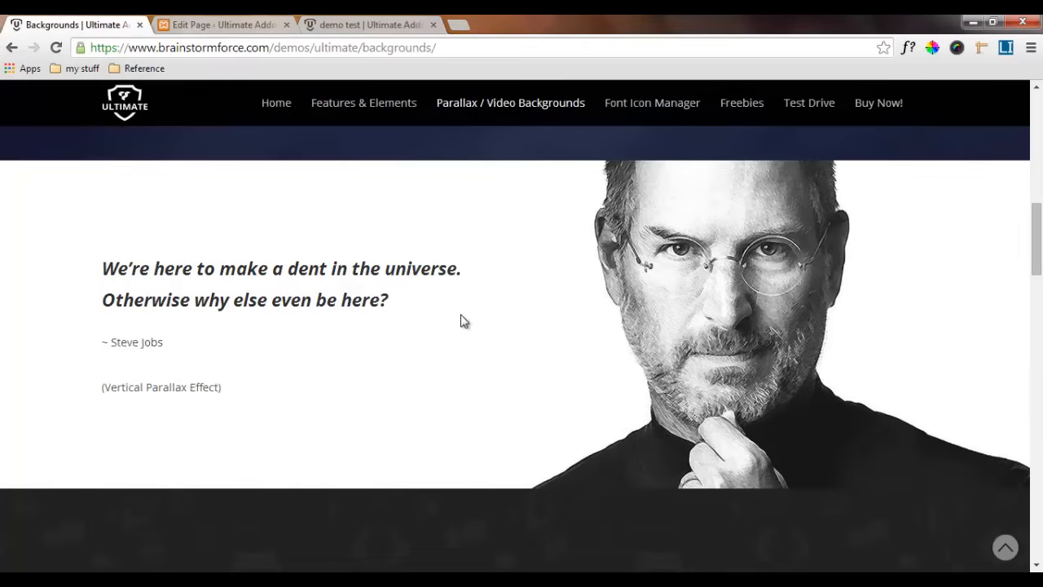
pyautogui.scroll(-5, 460, 319)
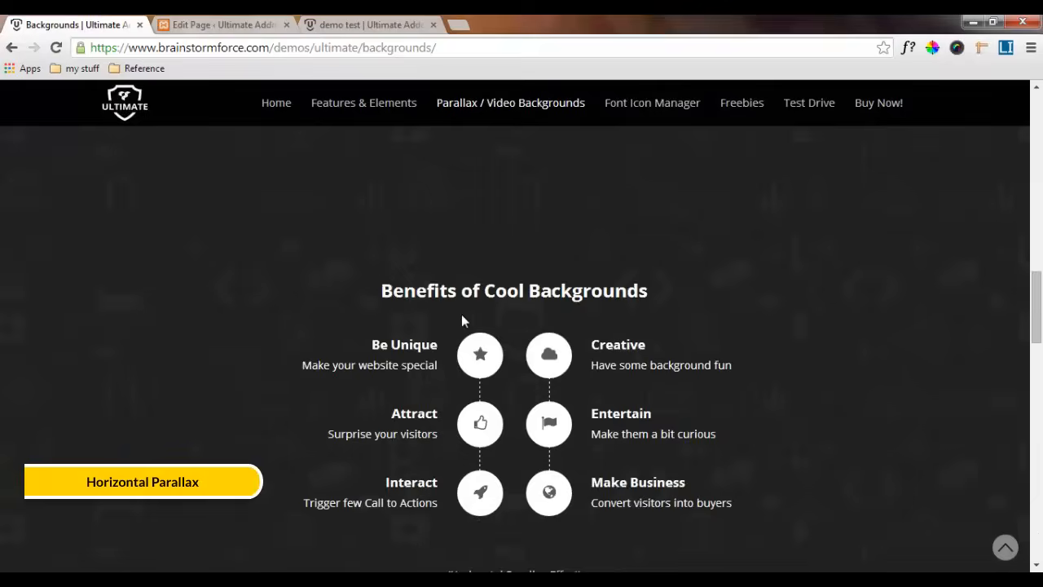
pyautogui.scroll(-3, 462, 318)
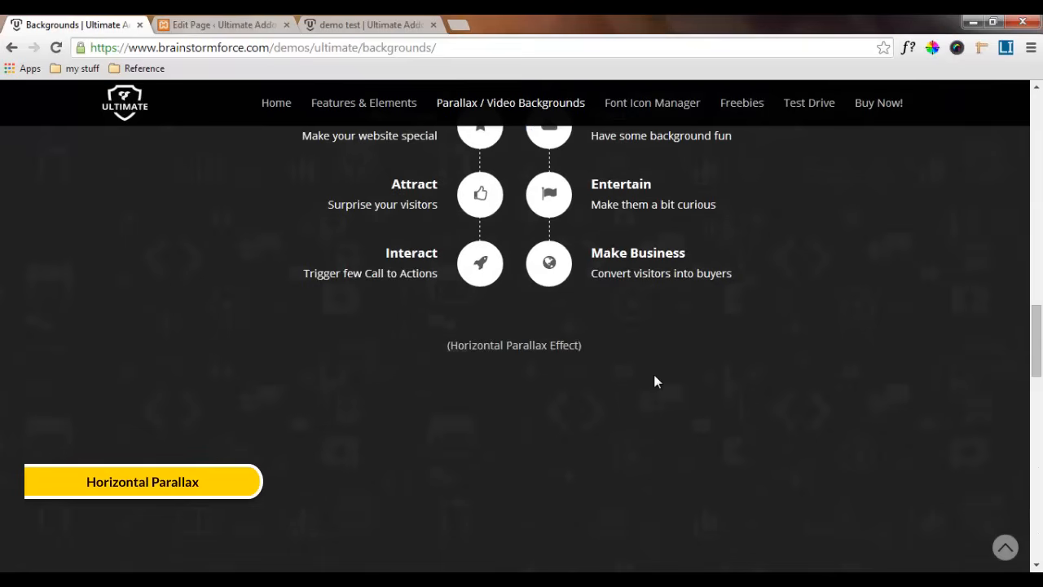
pyautogui.scroll(1, 657, 377)
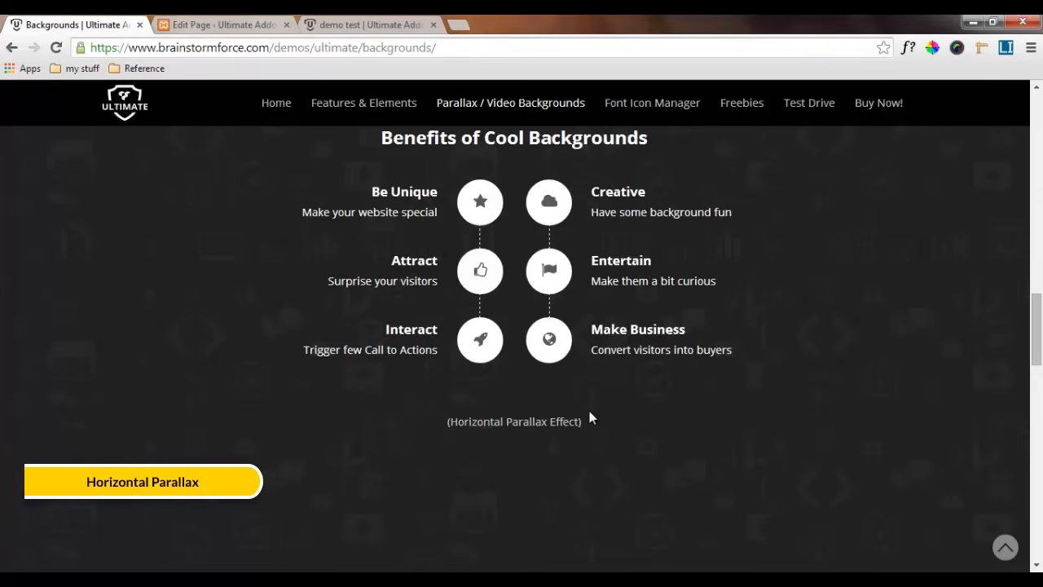
pyautogui.scroll(4, 903, 344)
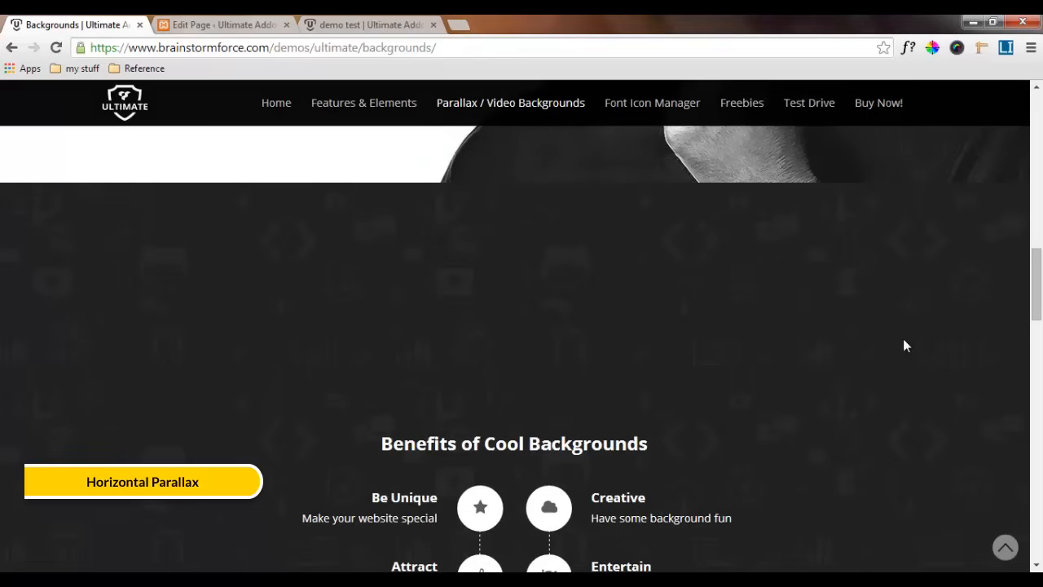
pyautogui.moveTo(1036, 273); pyautogui.dragTo(1040, 322)
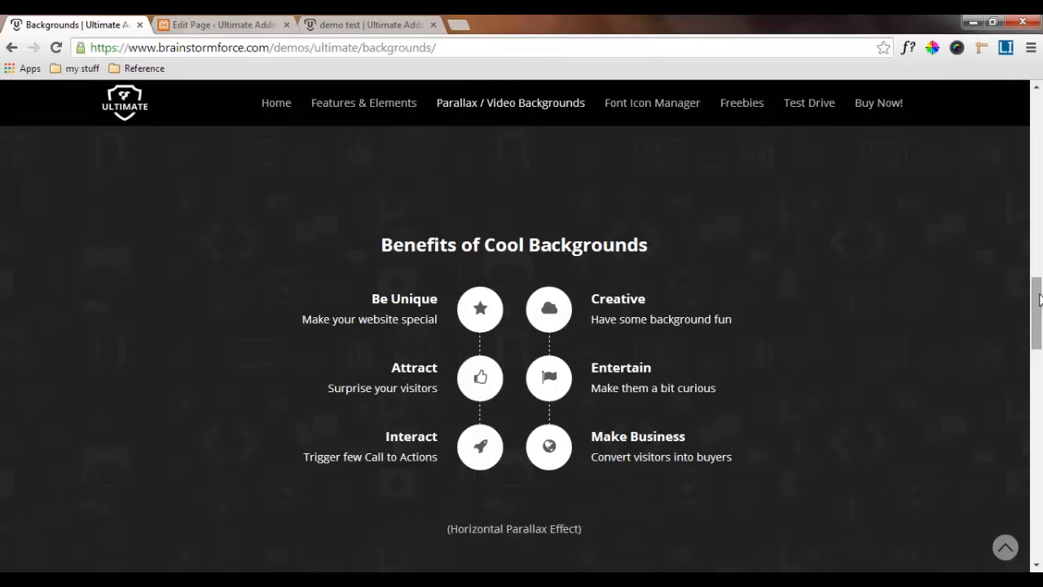
pyautogui.moveTo(1040, 300); pyautogui.dragTo(1040, 308)
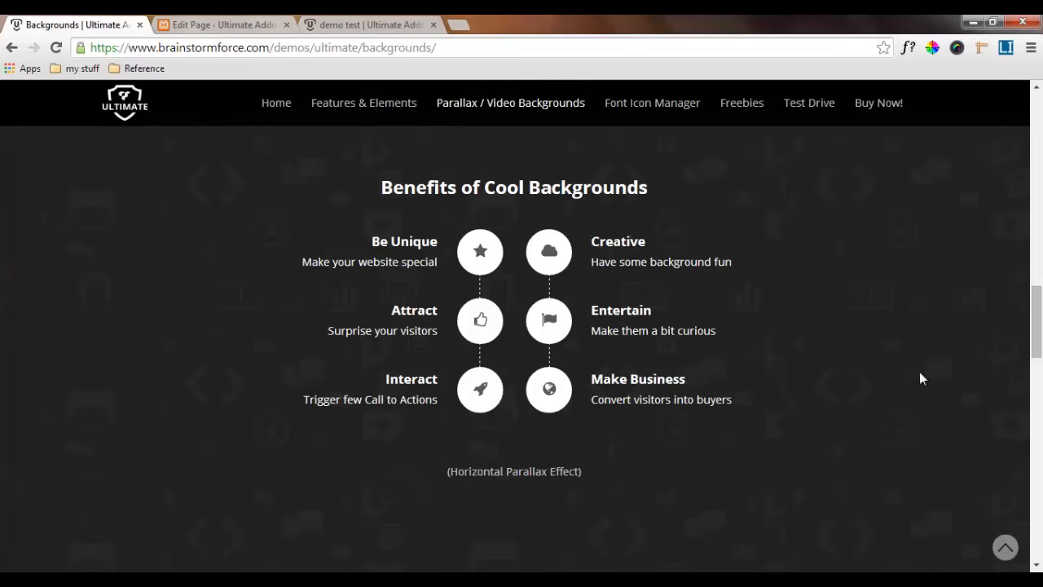
pyautogui.moveTo(1038, 328); pyautogui.dragTo(1039, 299)
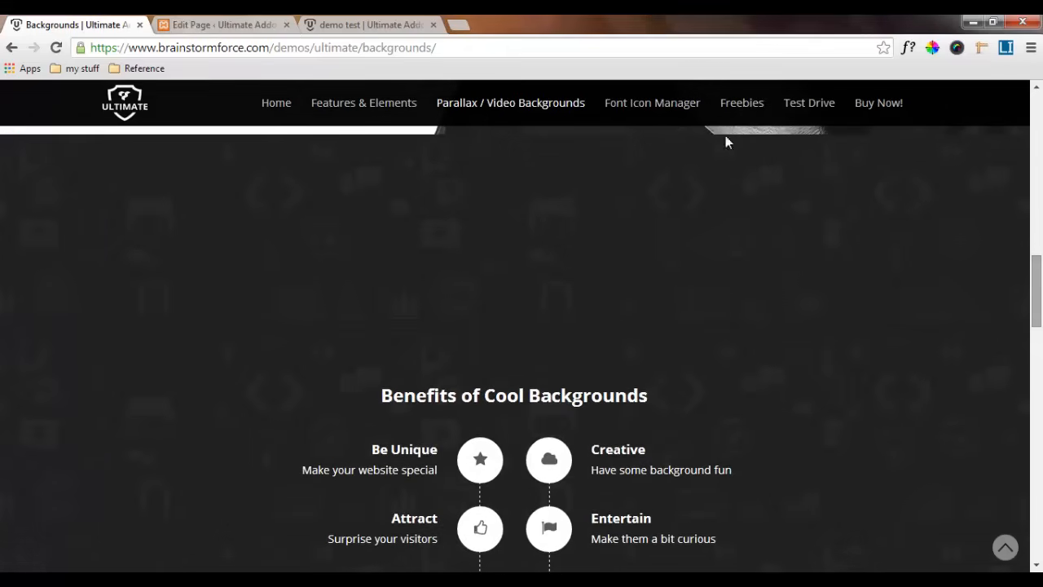
# Add a new row below the quote row in the page editor and set its background to Image with Horizontal Parallax On Scroll
pyautogui.click(184, 19)
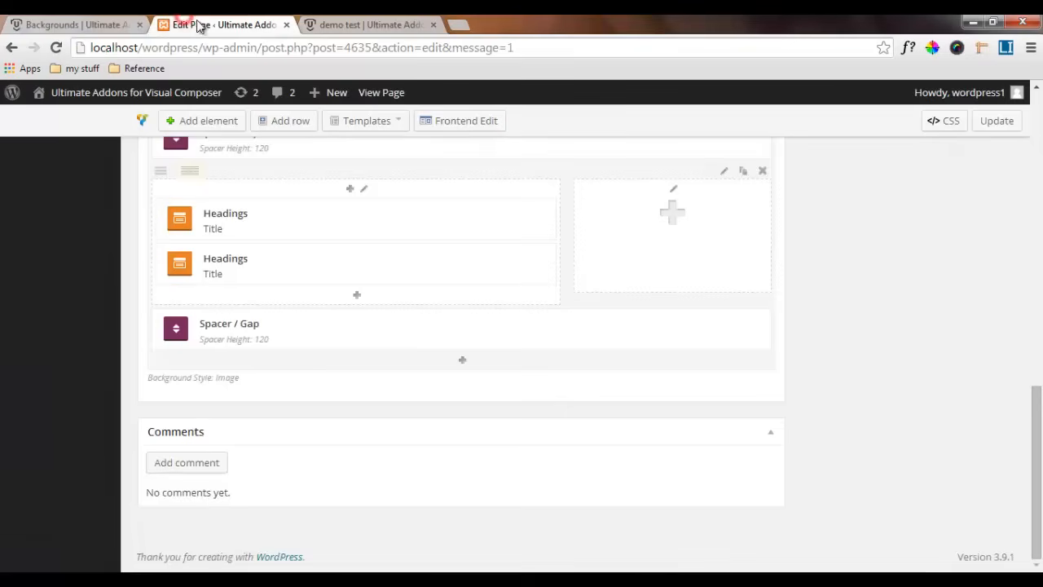
pyautogui.click(294, 123)
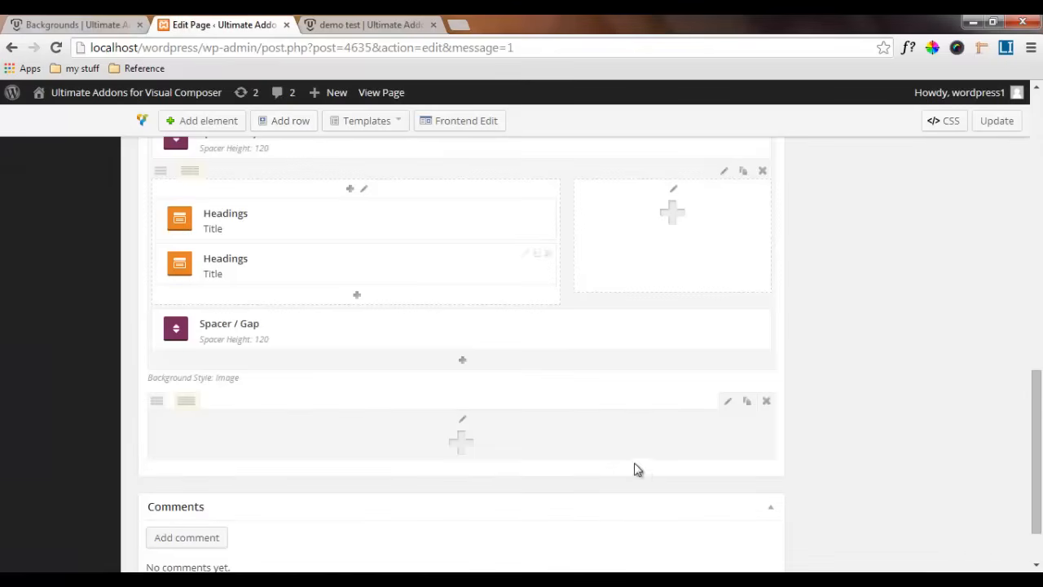
pyautogui.click(726, 405)
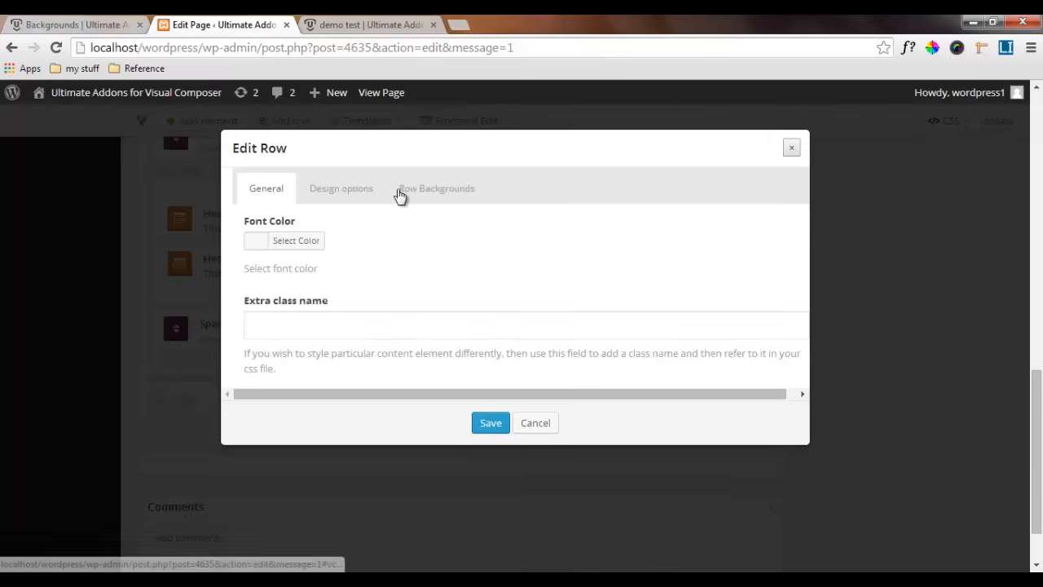
pyautogui.click(345, 191)
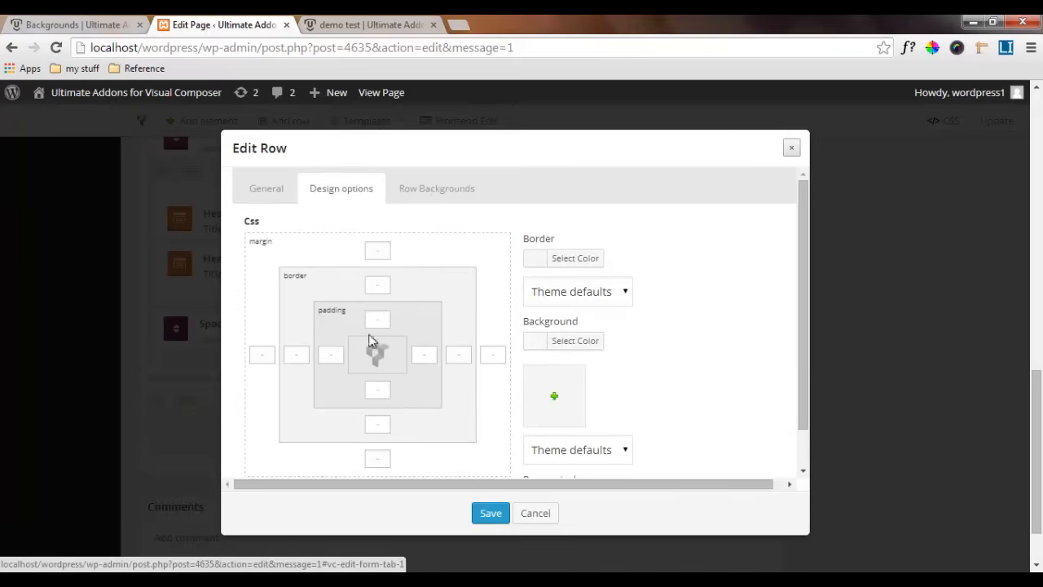
pyautogui.click(438, 198)
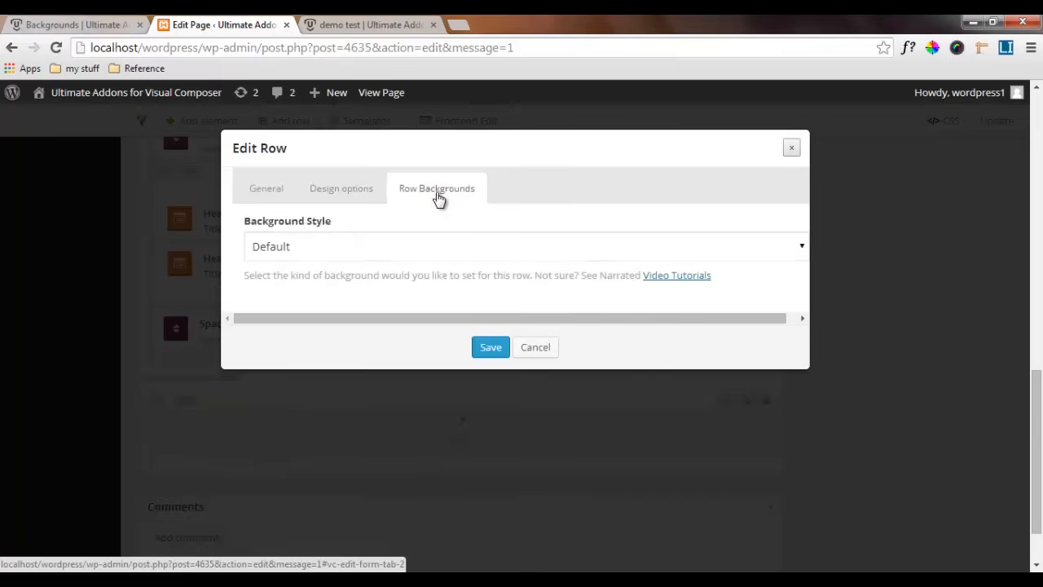
pyautogui.click(331, 250)
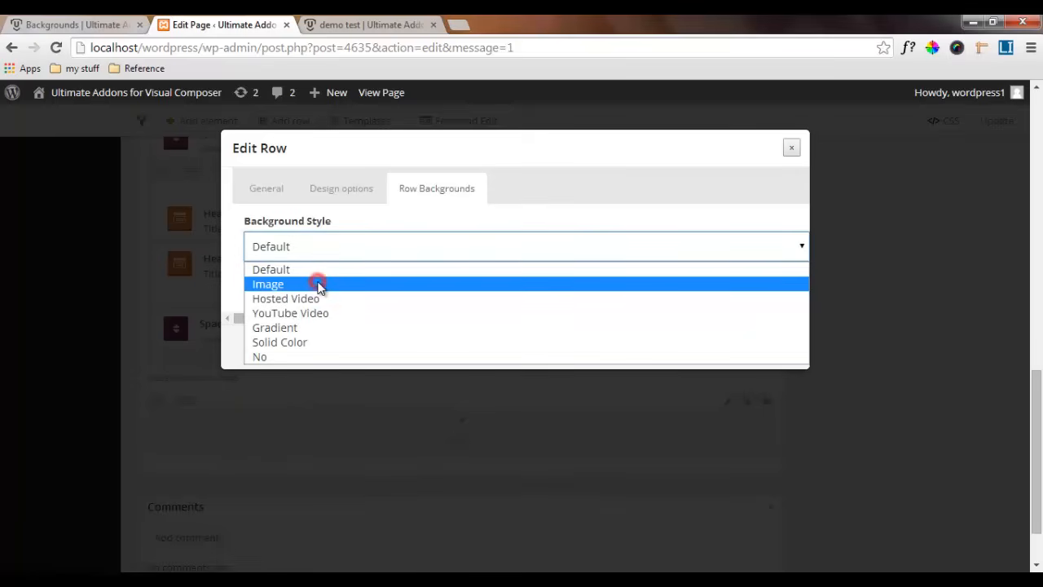
pyautogui.click(319, 285)
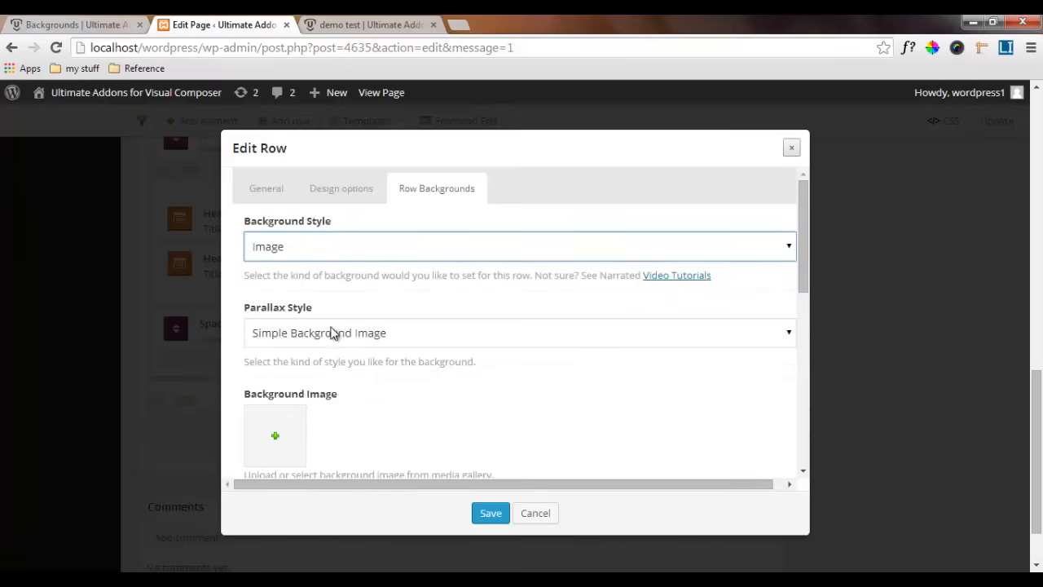
pyautogui.click(334, 335)
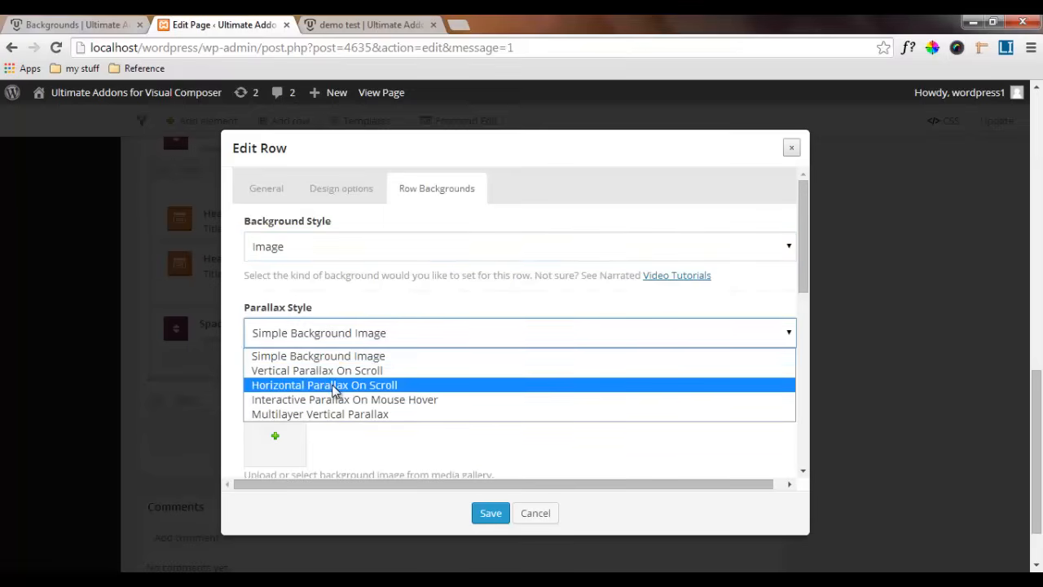
pyautogui.click(334, 388)
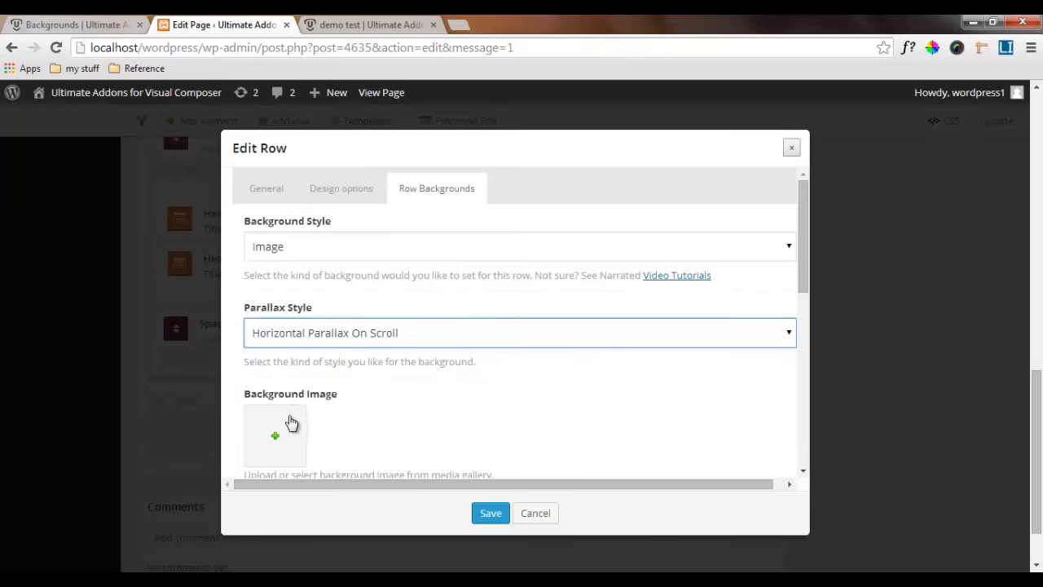
# Use horizontal.png from the media library as the new row's background image and set its repeat option to Repeat
pyautogui.click(273, 432)
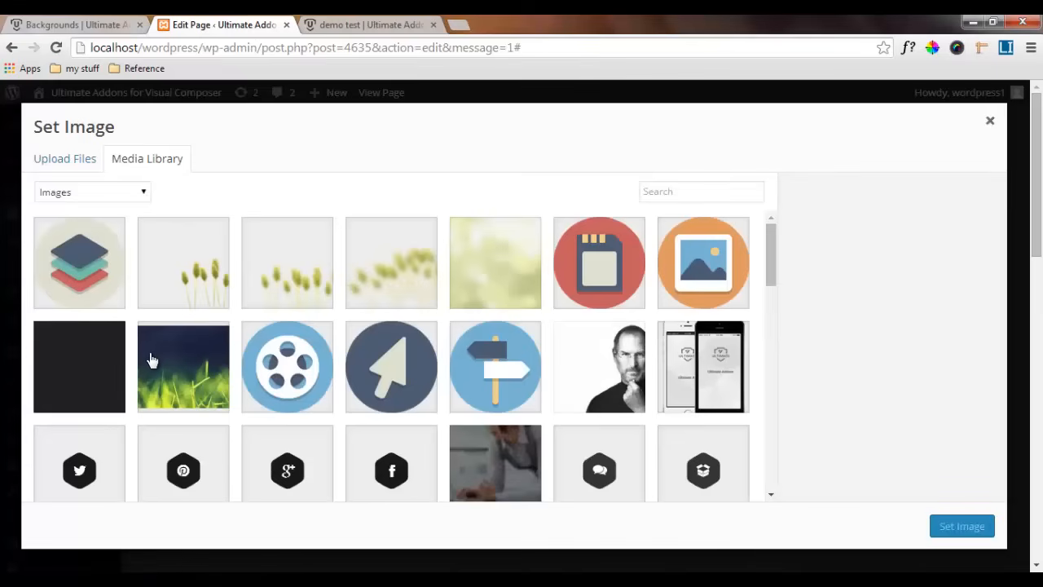
pyautogui.click(84, 364)
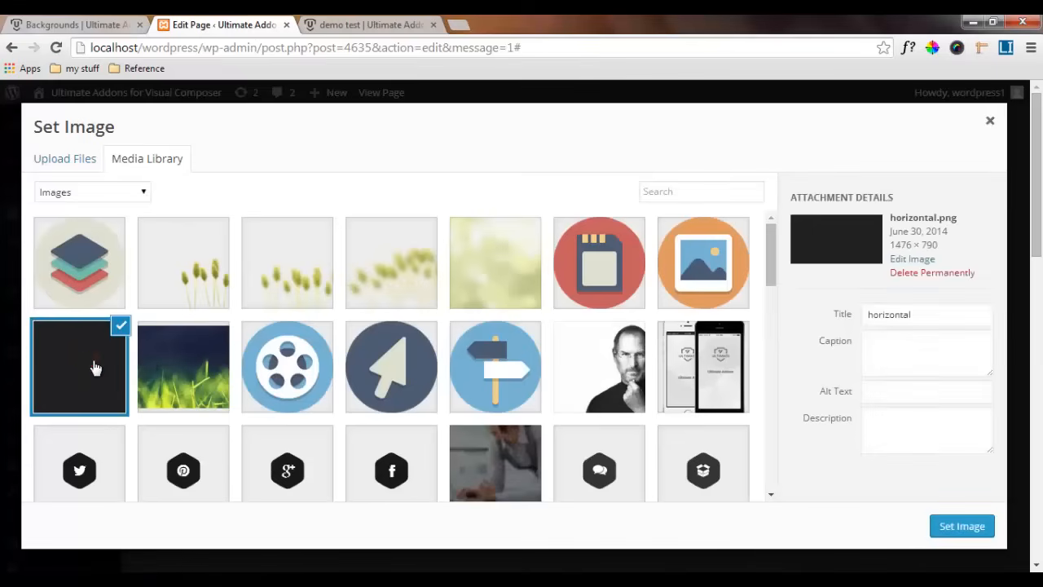
pyautogui.click(958, 528)
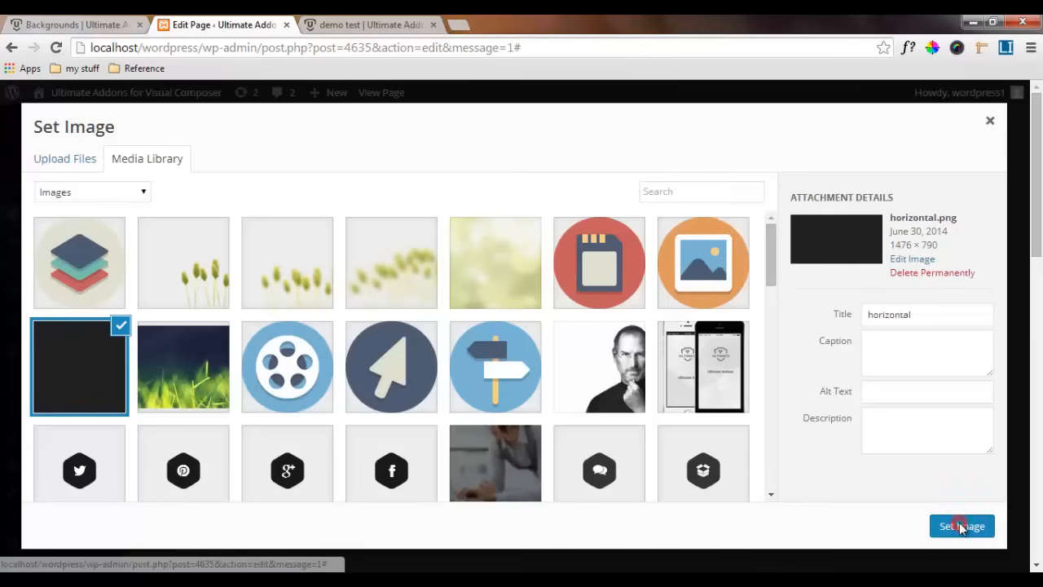
pyautogui.scroll(-2, 414, 397)
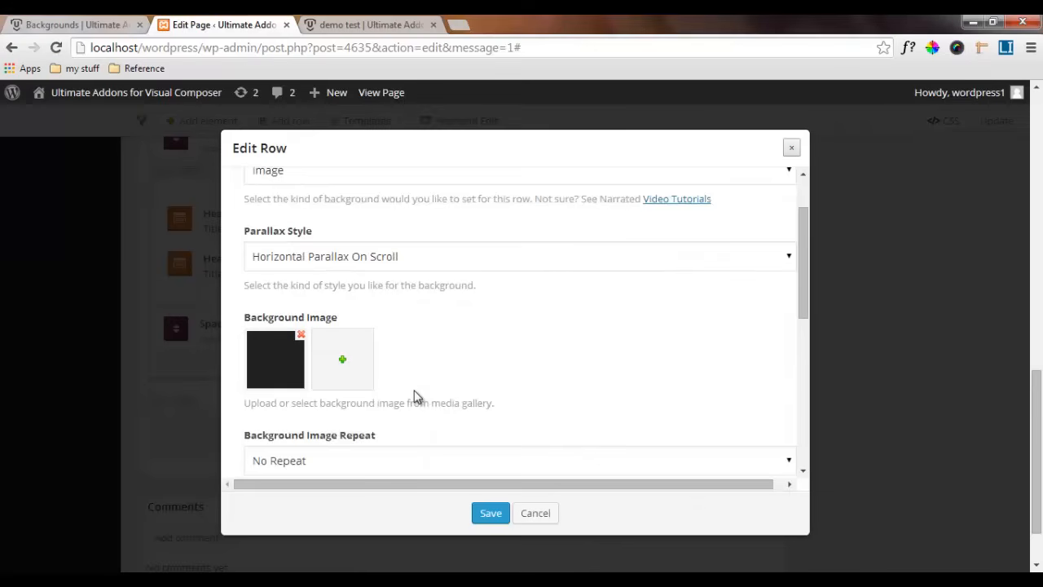
pyautogui.click(352, 387)
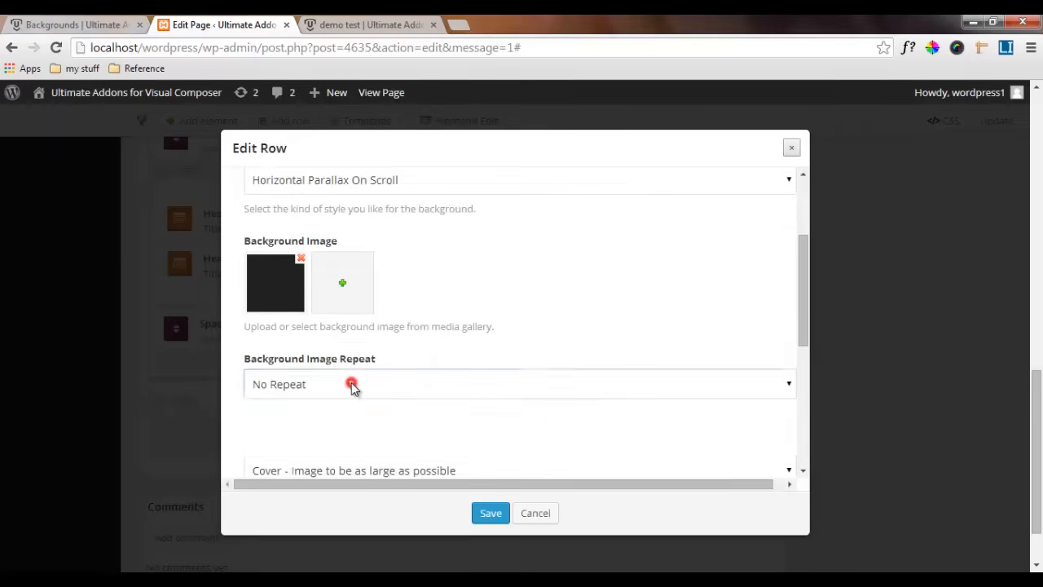
pyautogui.click(327, 423)
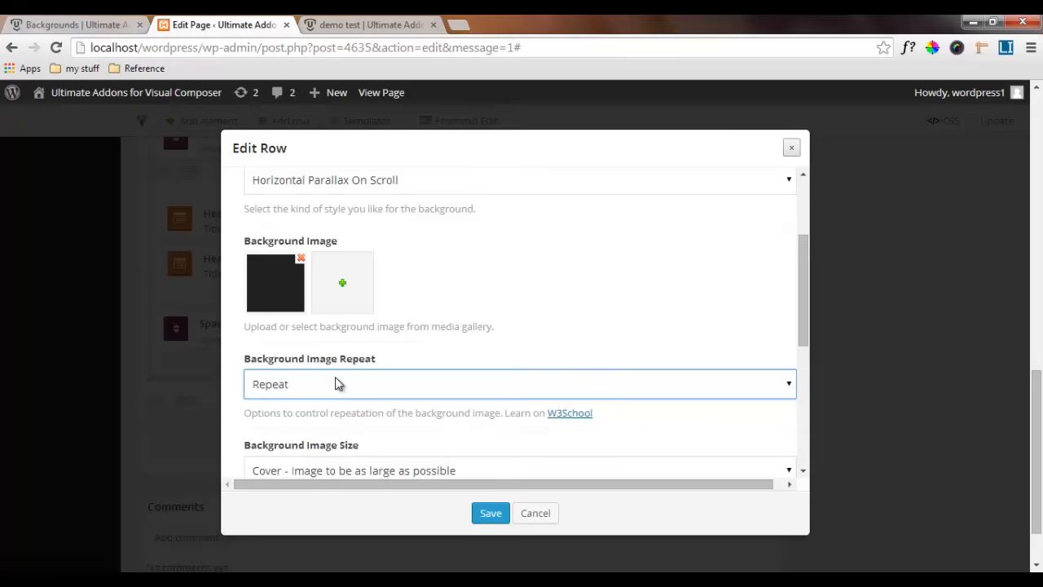
# Set the row's background image size to Contain and its scroll effect to Move with the content
pyautogui.scroll(-1, 365, 375)
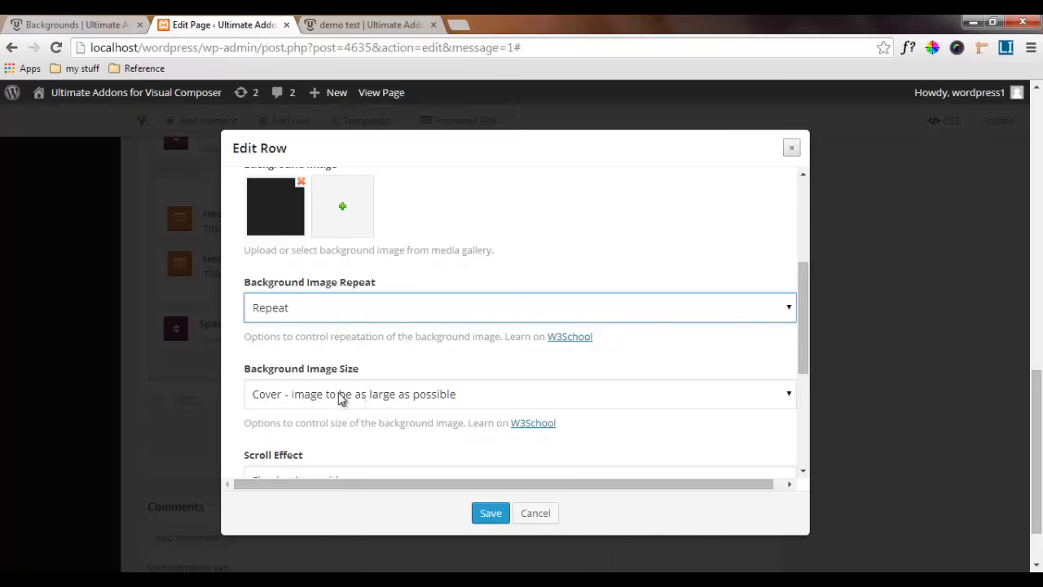
pyautogui.click(315, 400)
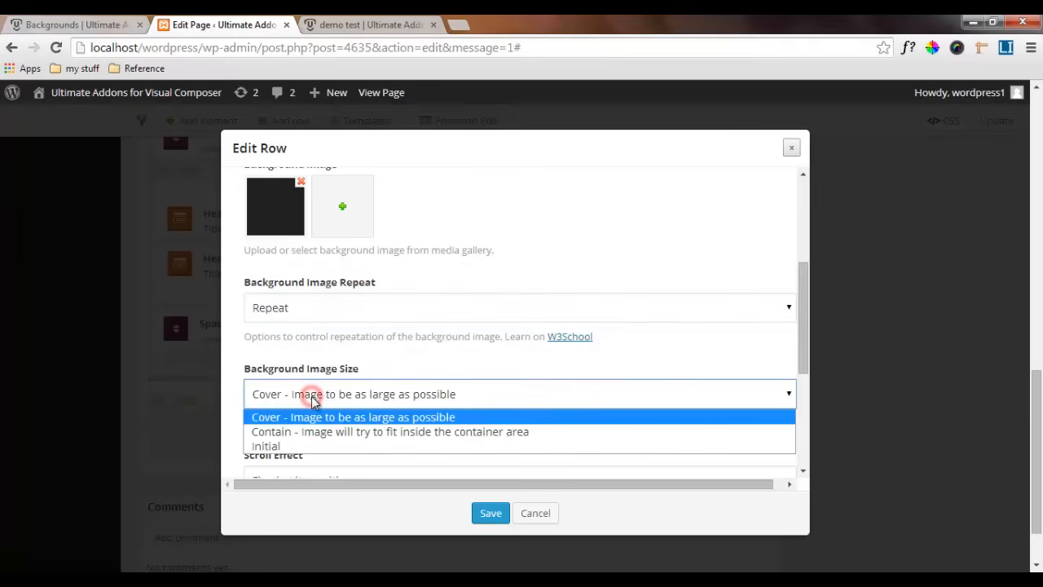
pyautogui.click(285, 432)
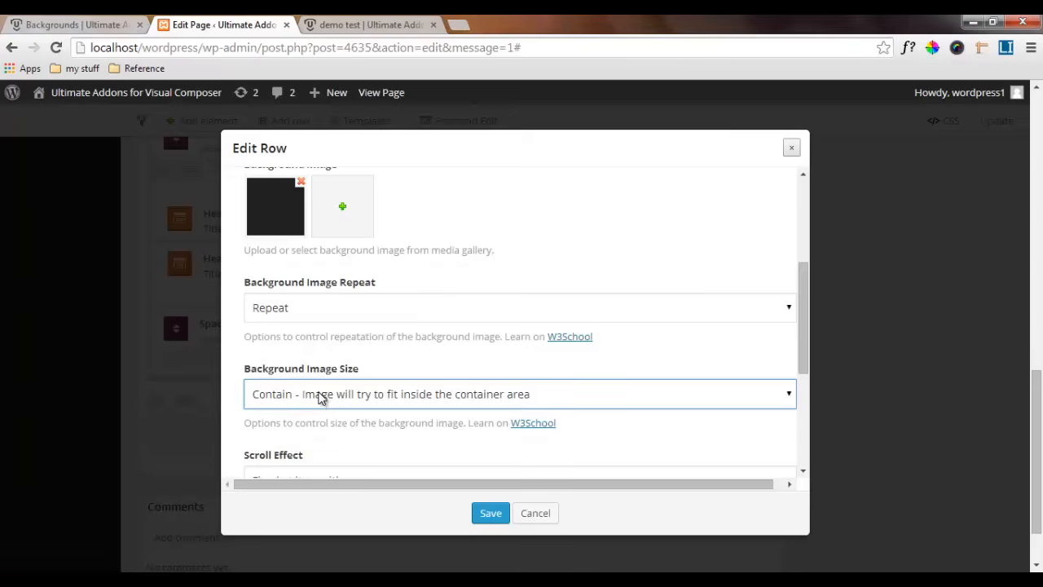
pyautogui.scroll(-1, 318, 395)
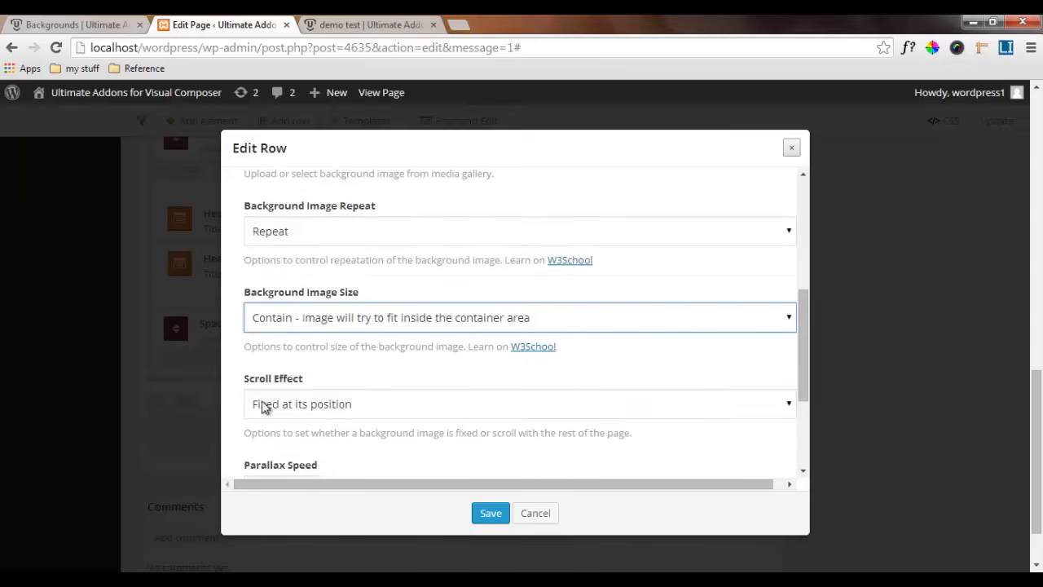
pyautogui.click(358, 404)
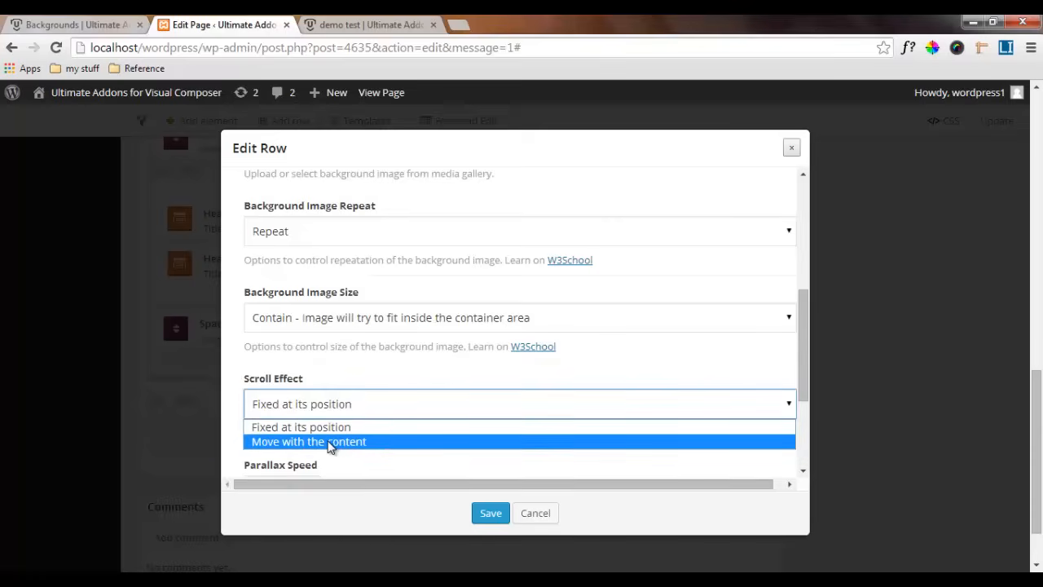
pyautogui.click(330, 445)
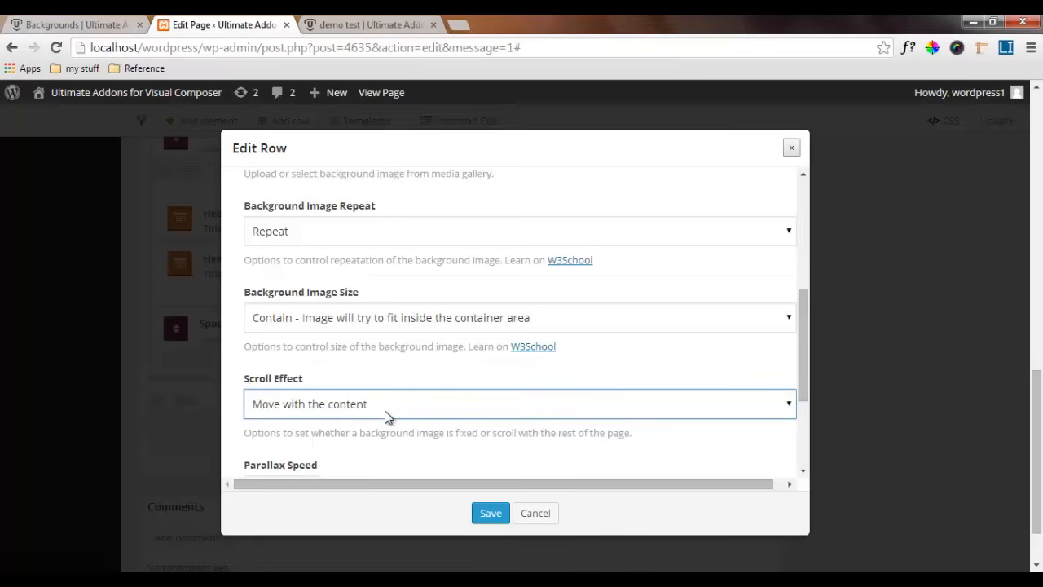
# Keep the parallax speed at 30 and the background override at Default Width, and save the row settings
pyautogui.scroll(-1, 388, 417)
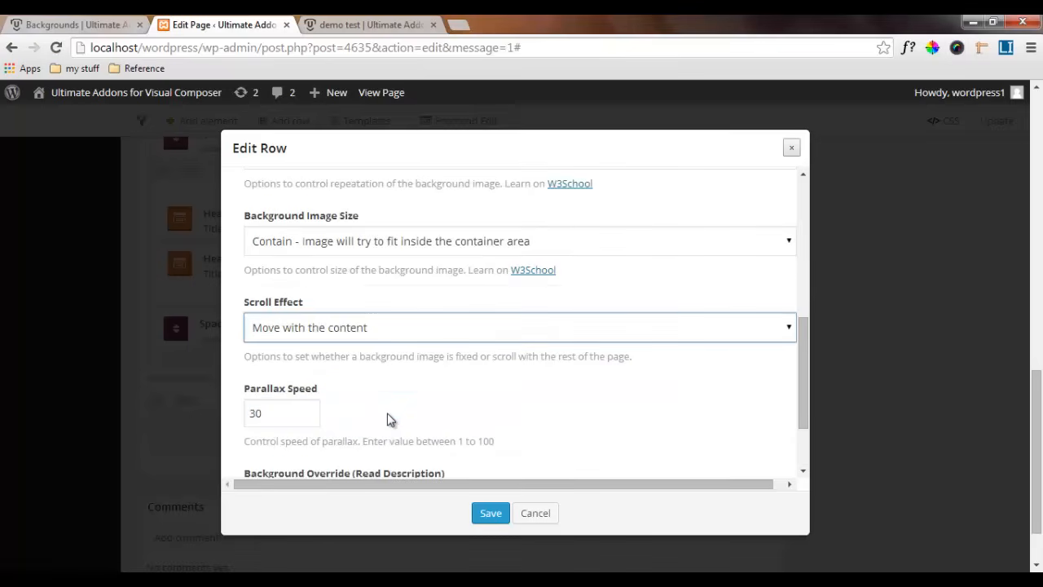
pyautogui.scroll(-1, 388, 417)
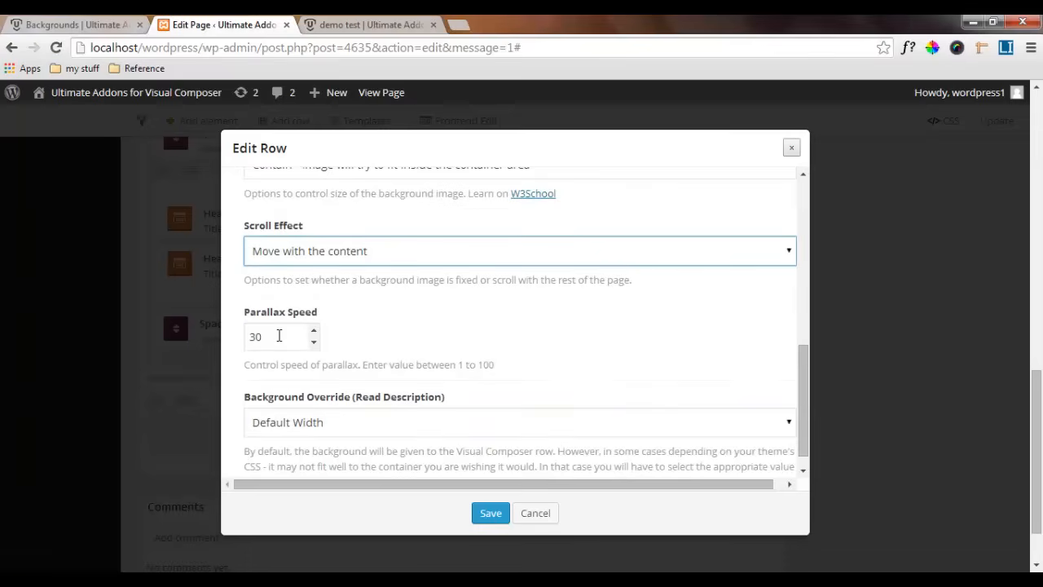
pyautogui.doubleClick(257, 337)
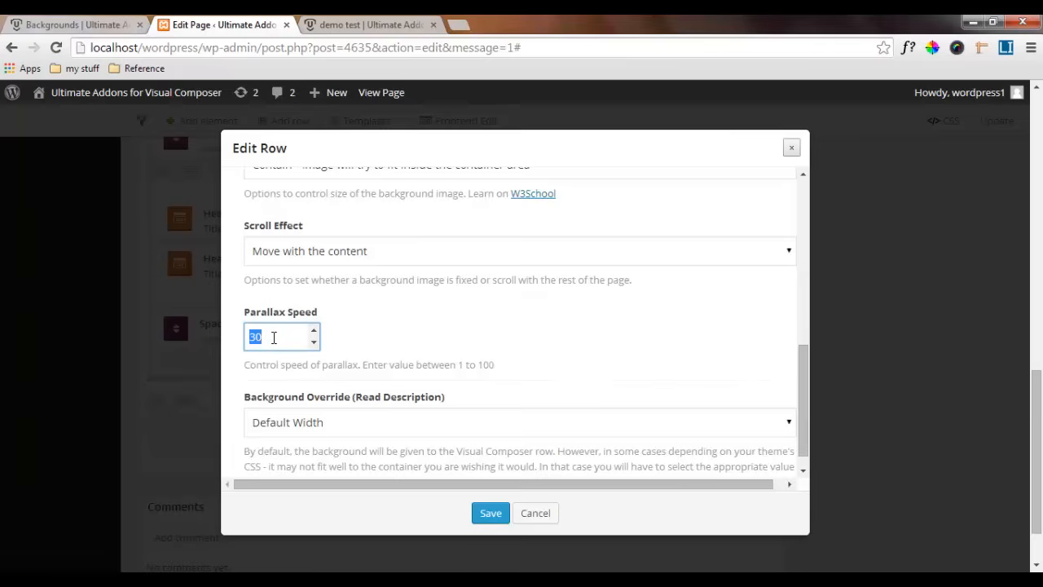
pyautogui.click(266, 336)
pyautogui.scroll(-1, 365, 424)
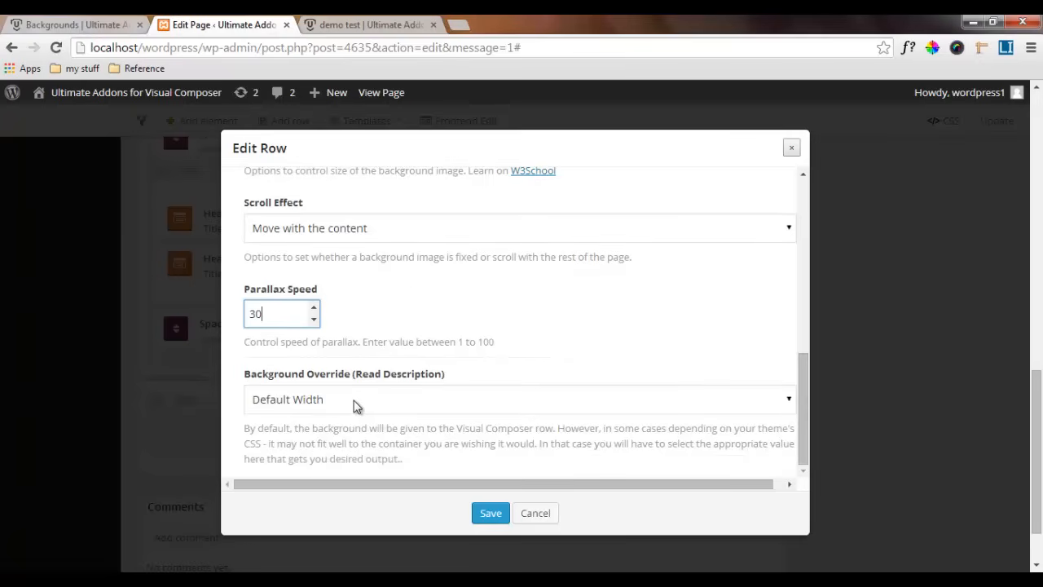
pyautogui.click(350, 401)
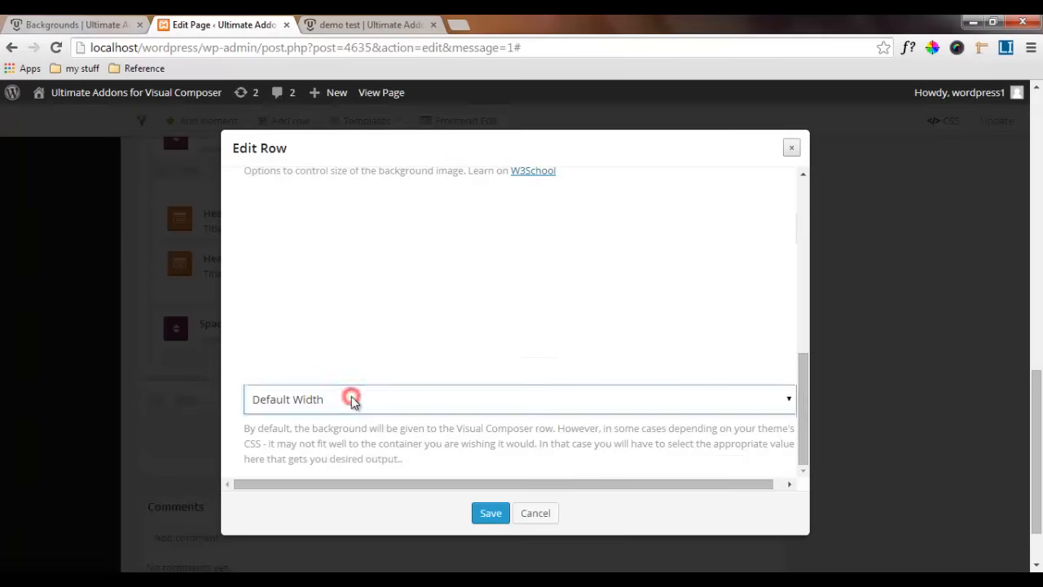
pyautogui.click(326, 400)
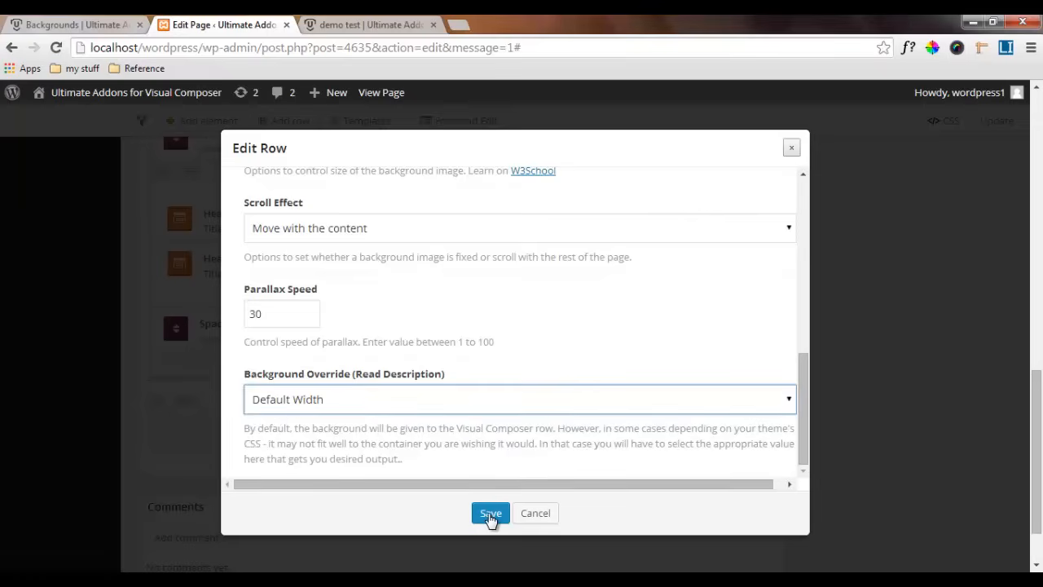
pyautogui.click(490, 516)
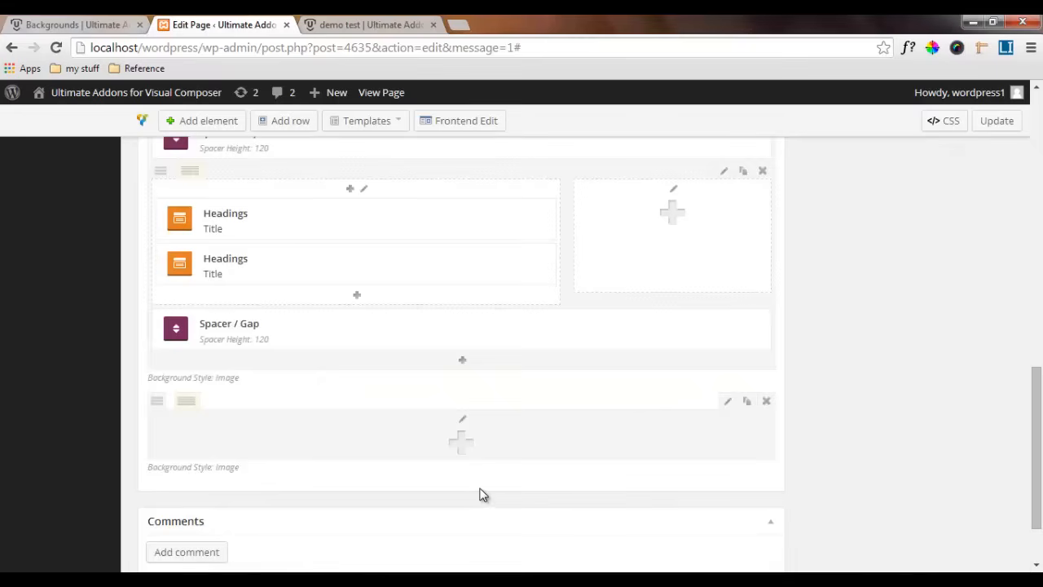
# Check the "Benefits of Cool Backgrounds" section on the reference page and add a Headings element to the empty parallax row in the page editor
pyautogui.click(82, 23)
pyautogui.scroll(-1, 545, 376)
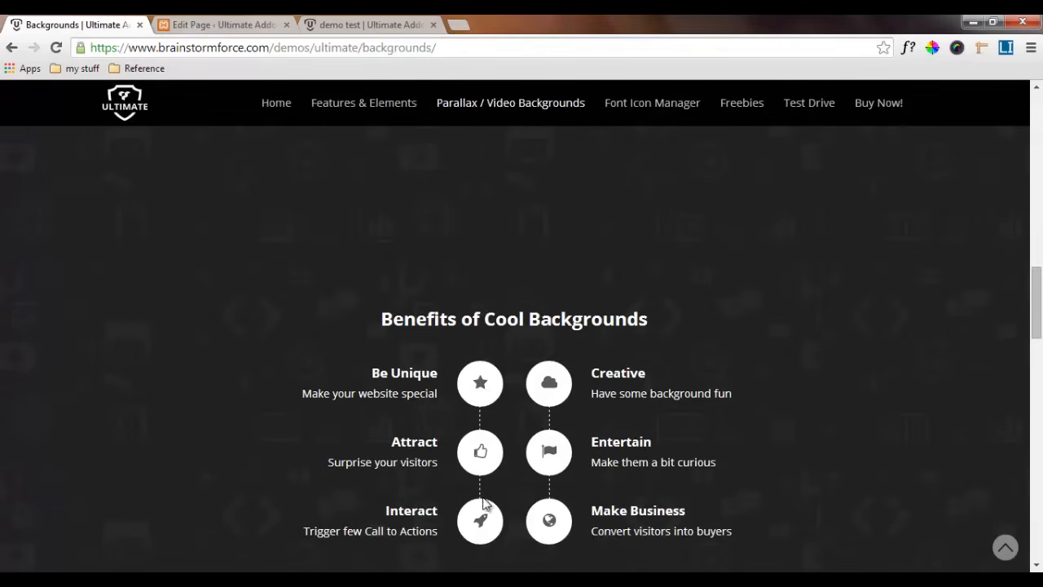
pyautogui.click(218, 24)
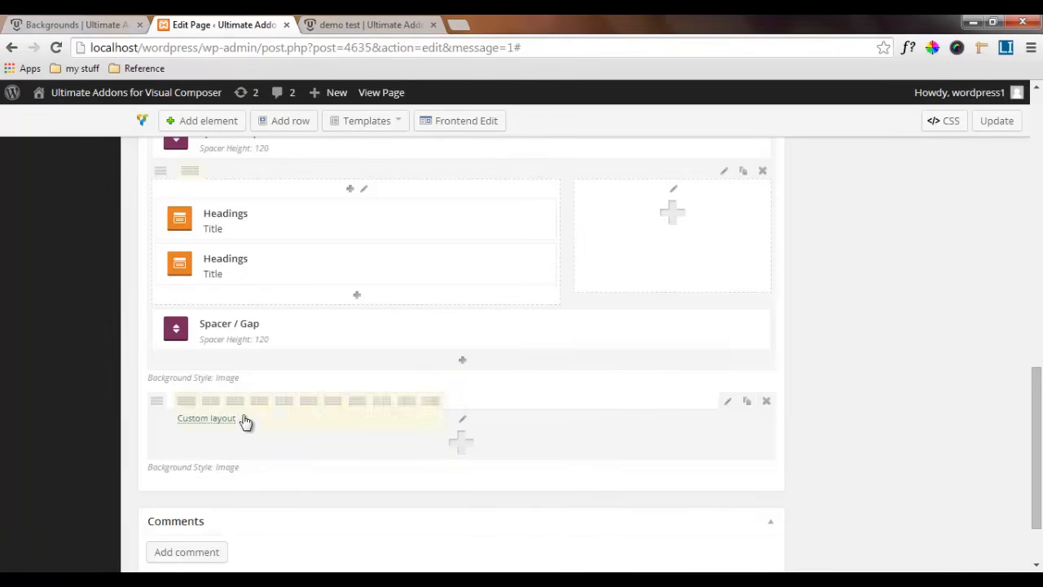
pyautogui.click(467, 445)
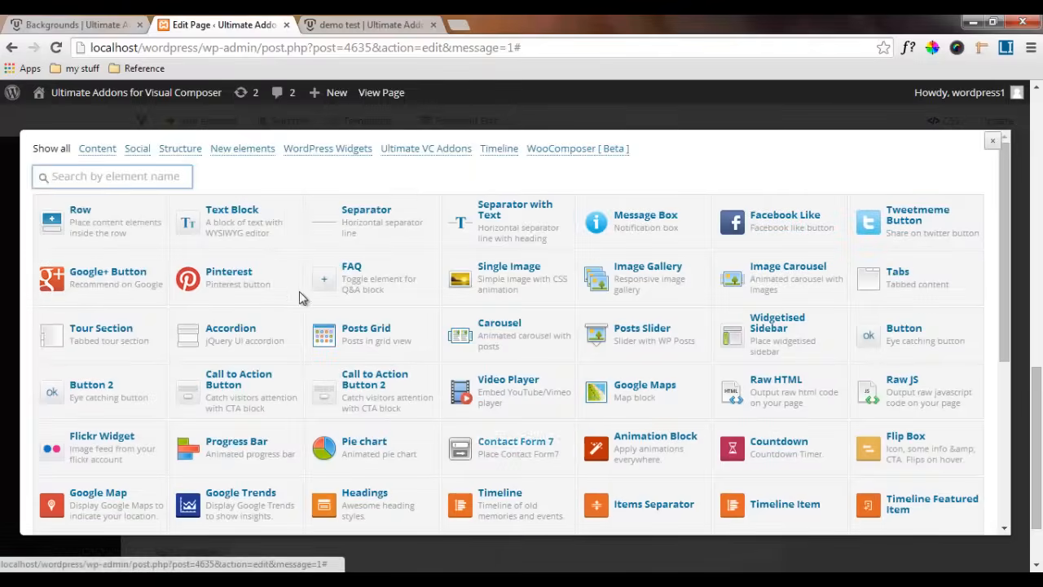
pyautogui.click(428, 150)
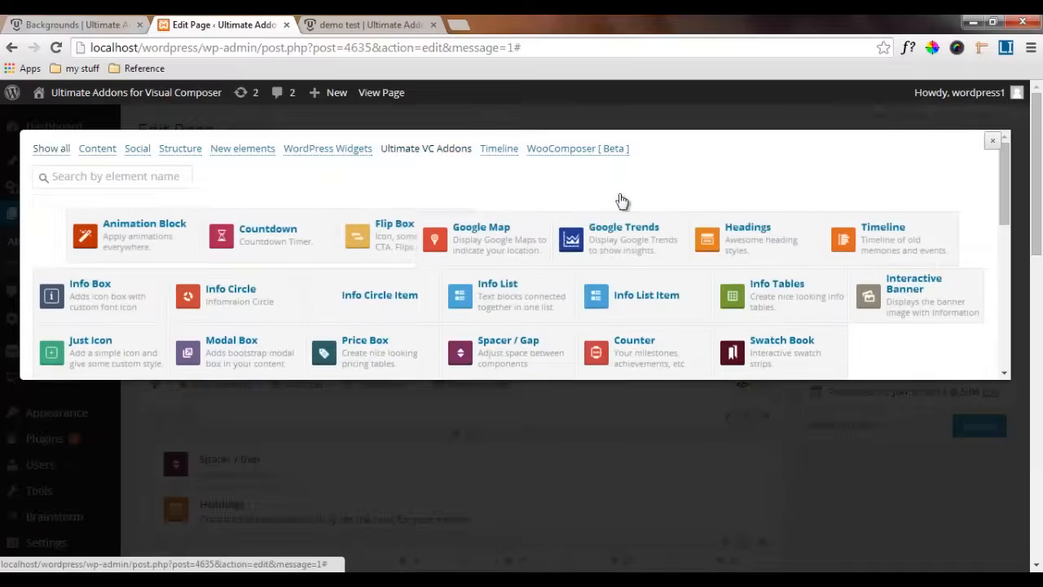
pyautogui.click(772, 215)
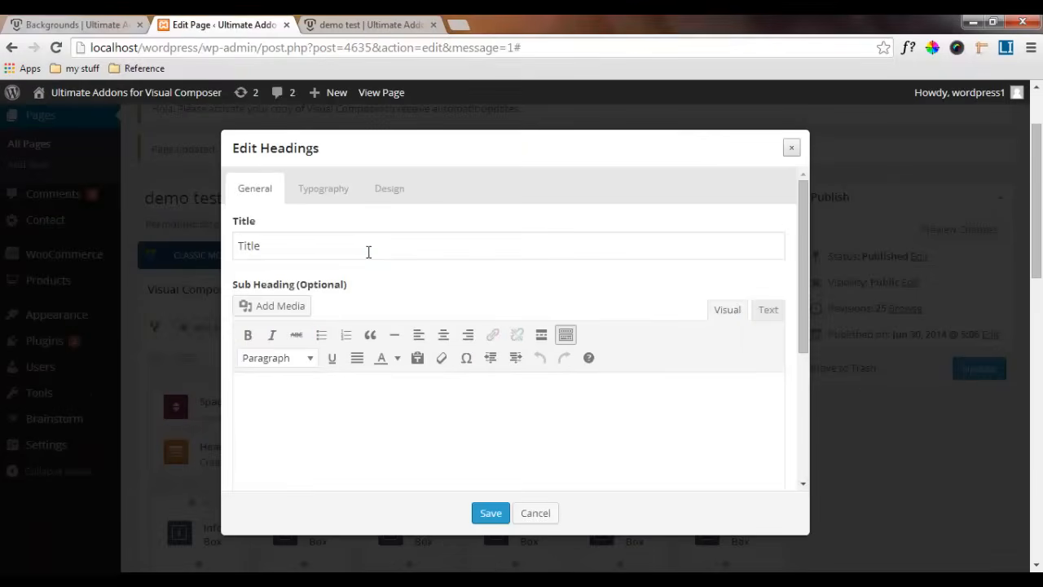
# Set the heading's title to "Benefits of Cool Backgrounds", keeping Center alignment and No Seperator
pyautogui.moveTo(366, 251); pyautogui.dragTo(202, 249)
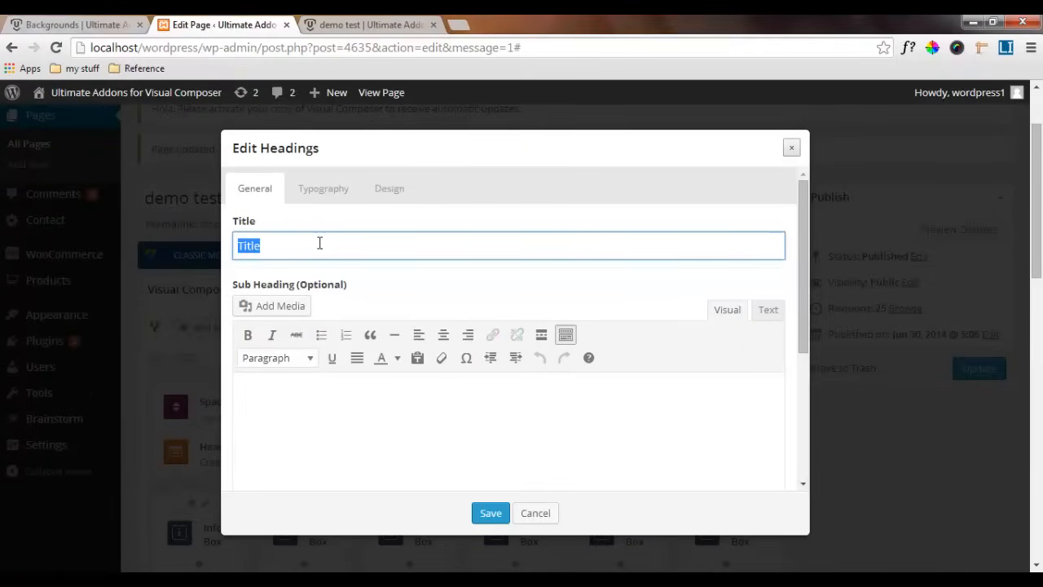
pyautogui.write('Benefits of Cool Backgrounds')
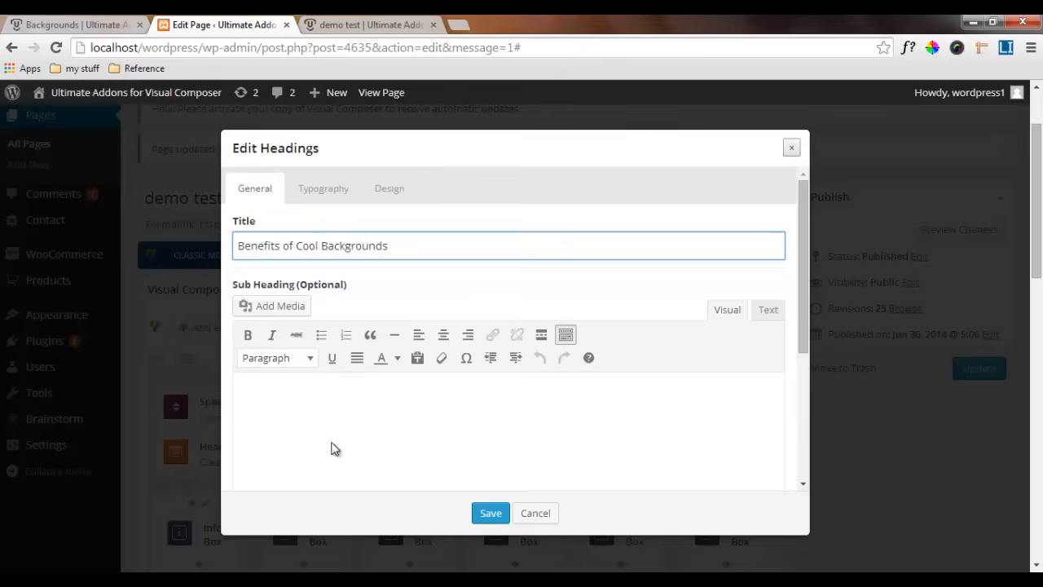
pyautogui.scroll(-1, 318, 407)
pyautogui.scroll(-1, 295, 334)
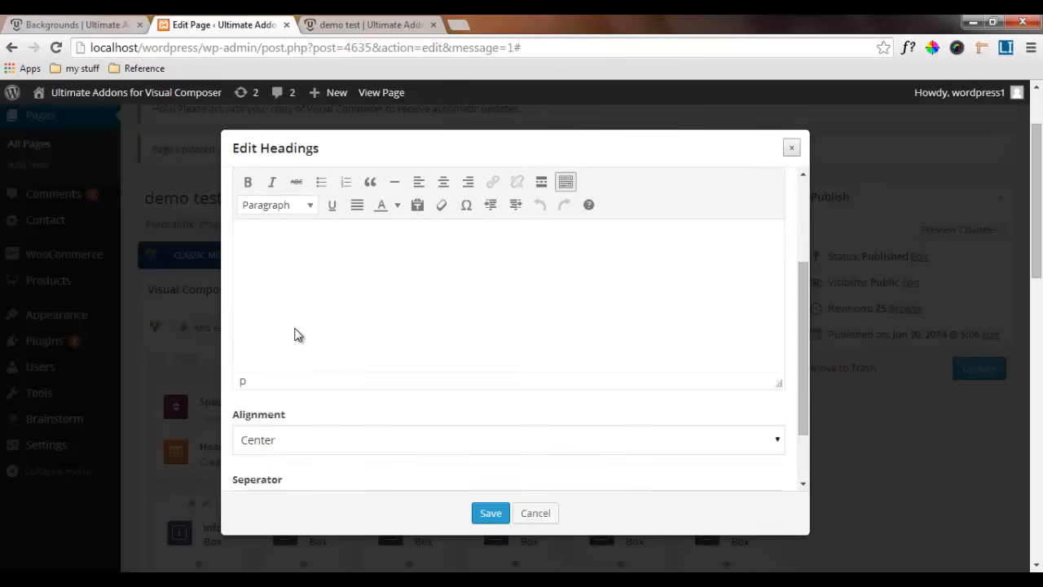
pyautogui.scroll(-1, 335, 294)
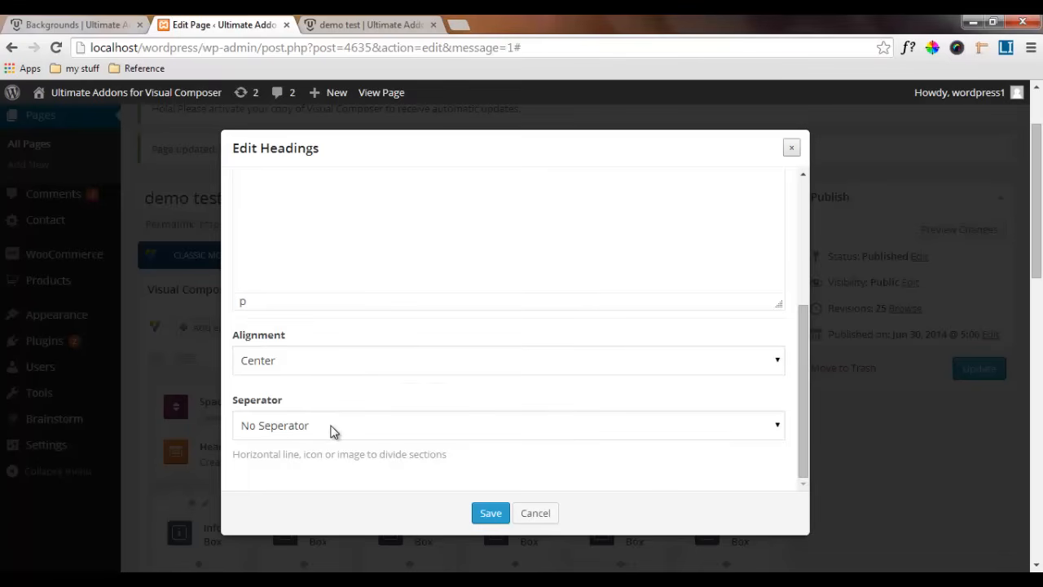
pyautogui.scroll(5, 331, 430)
# Set the heading's font to Open Sans with style 700 and a size of 24 px
pyautogui.click(334, 198)
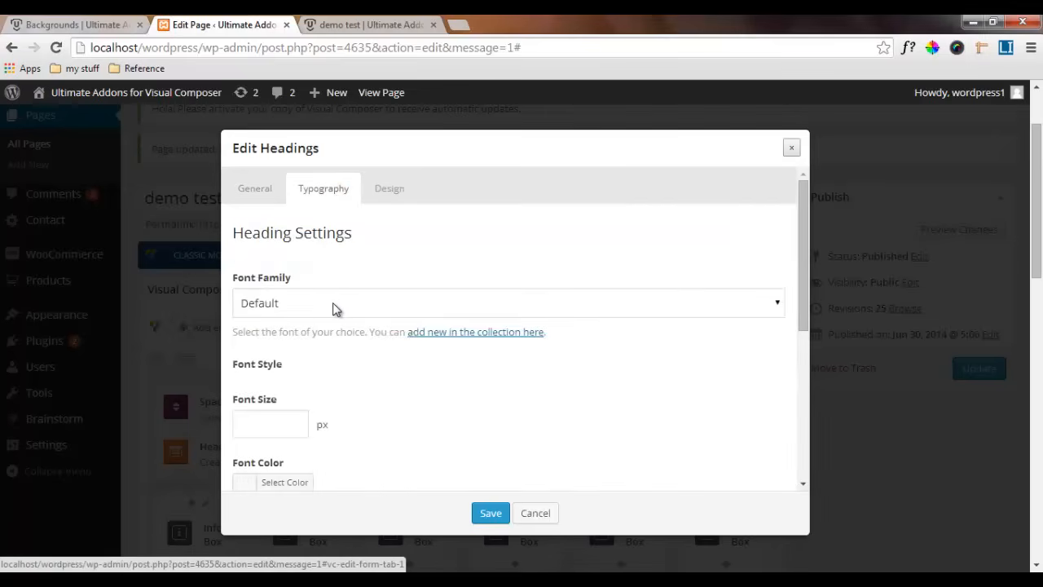
pyautogui.click(332, 304)
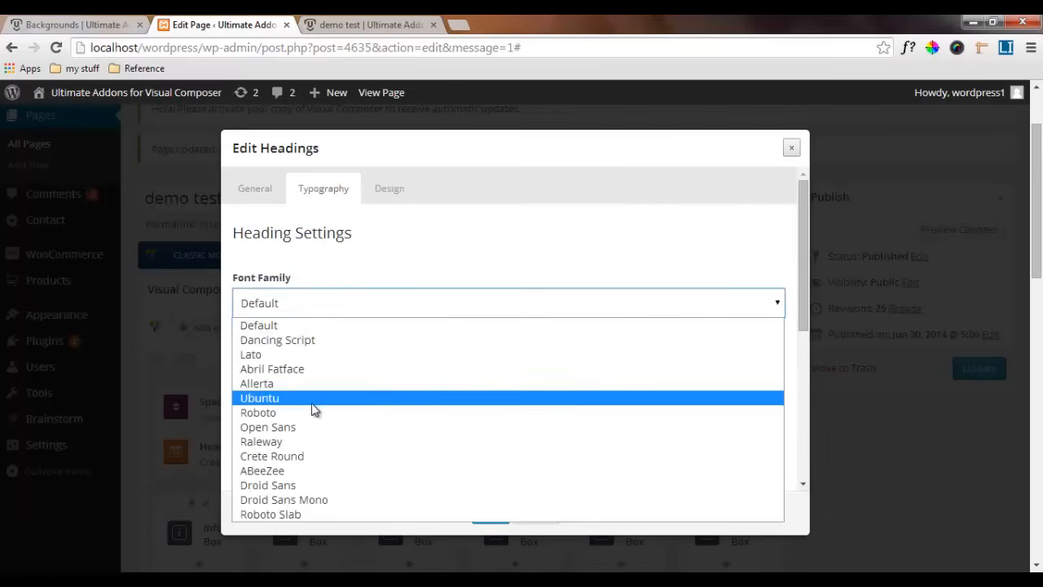
pyautogui.click(314, 428)
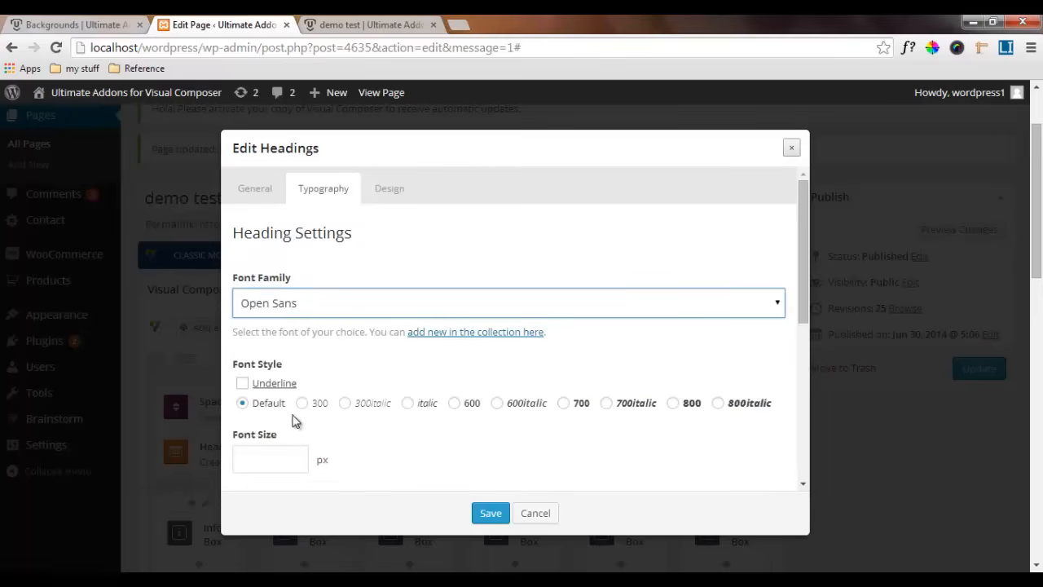
pyautogui.click(564, 405)
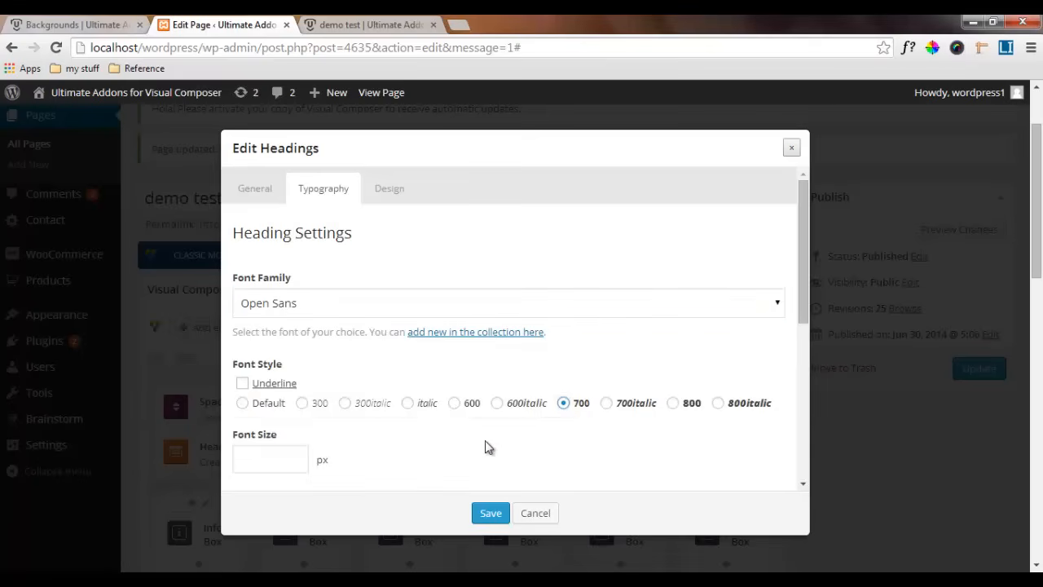
pyautogui.click(249, 454)
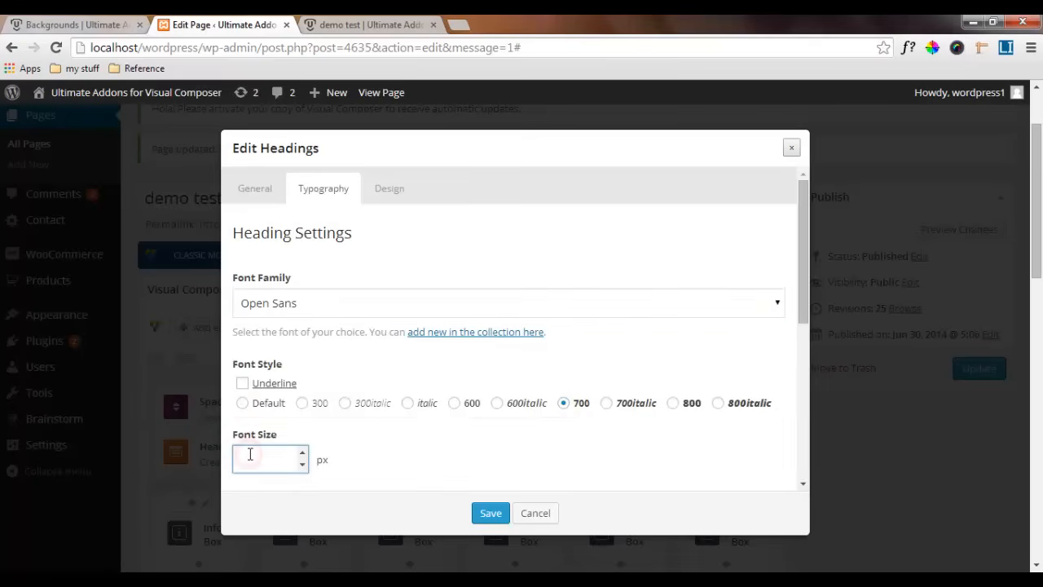
pyautogui.write('24')
pyautogui.scroll(-2, 413, 444)
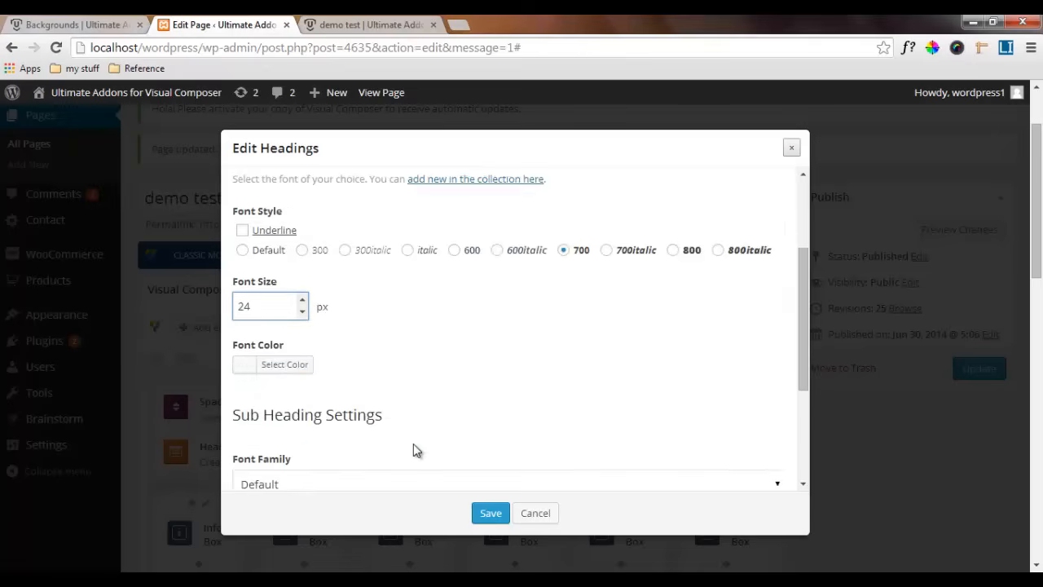
# Set the heading's font color to white (ffffff)
pyautogui.click(374, 369)
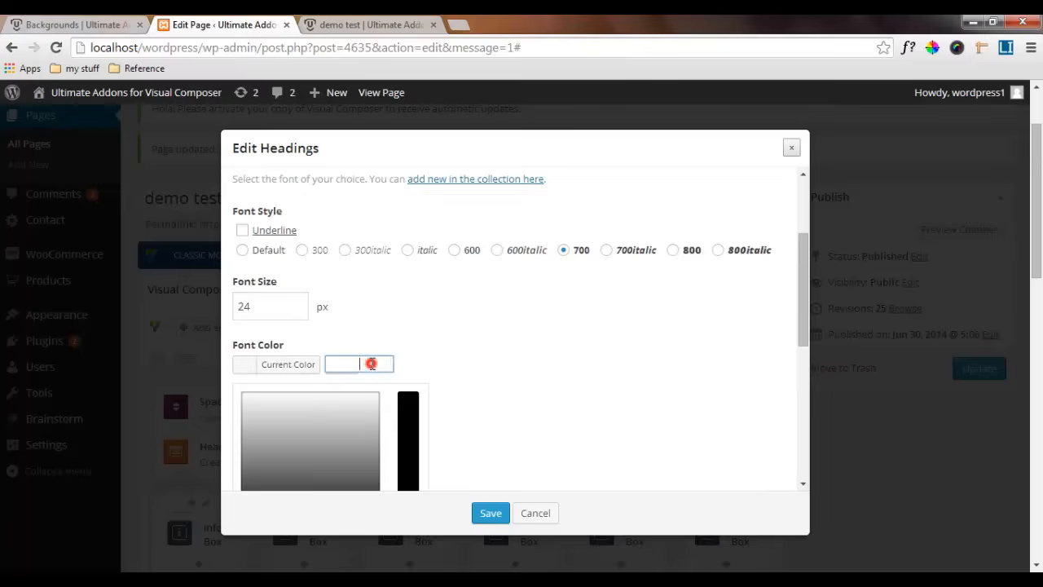
pyautogui.write('ffff')
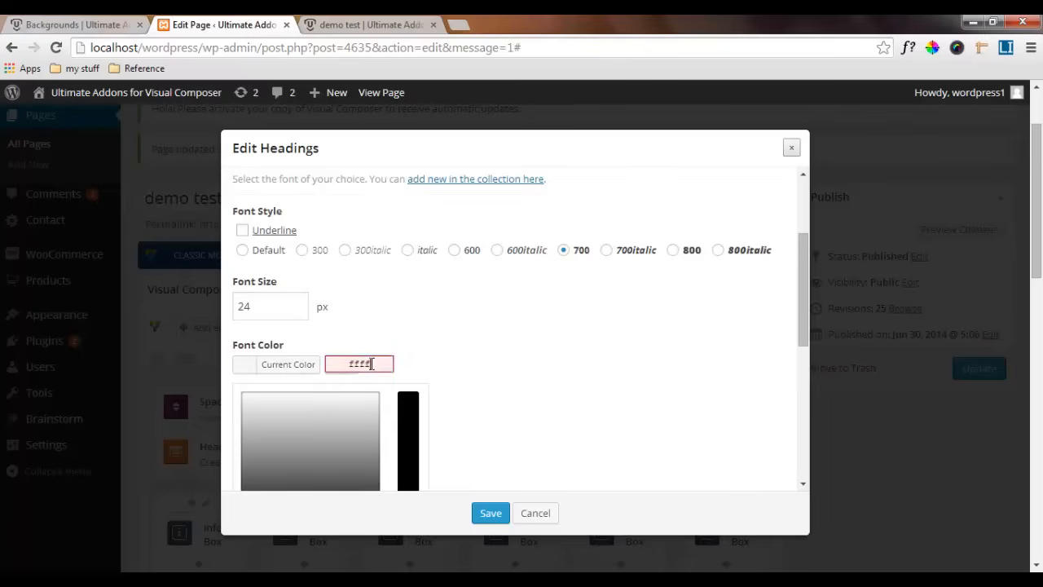
pyautogui.write('ff')
pyautogui.click(428, 357)
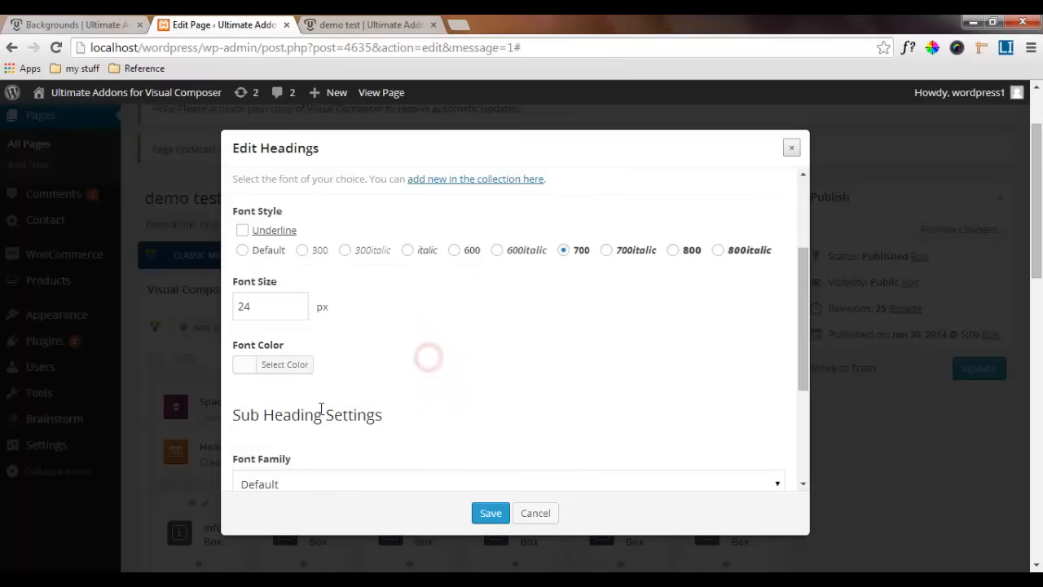
# Set the heading's bottom margin to 40 and save the heading
pyautogui.scroll(-1, 317, 418)
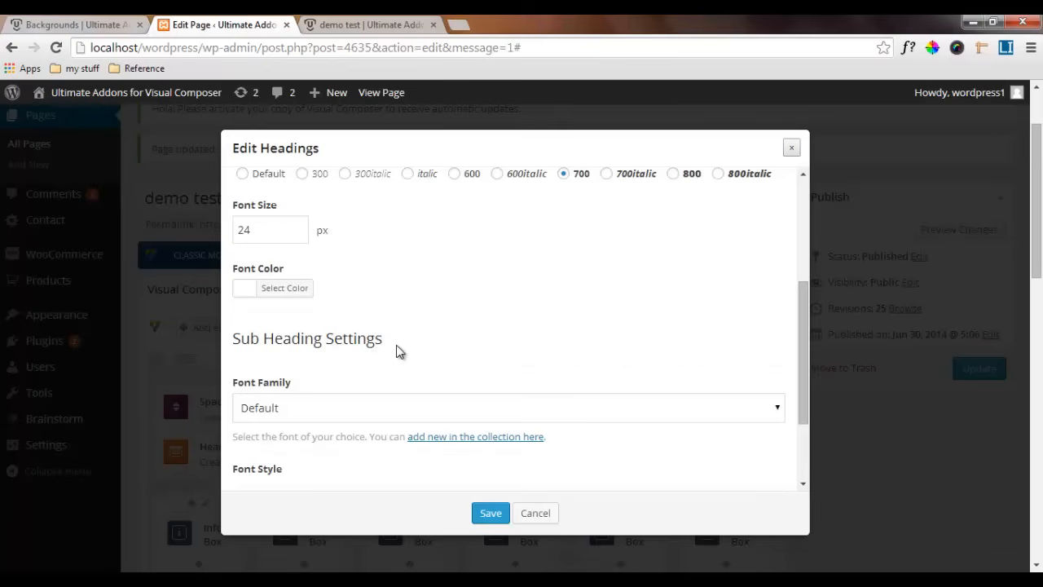
pyautogui.scroll(3, 399, 351)
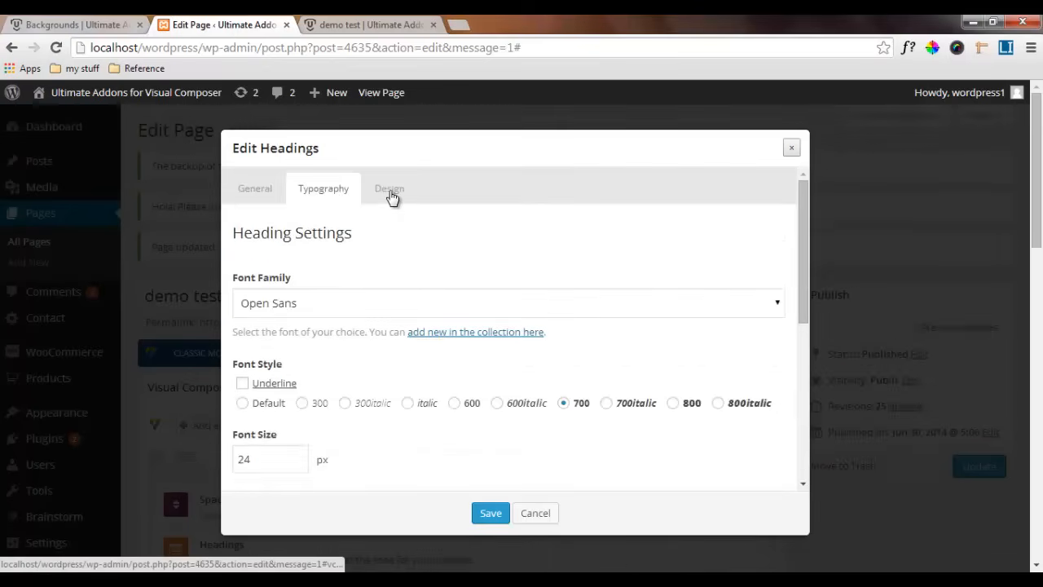
pyautogui.click(390, 195)
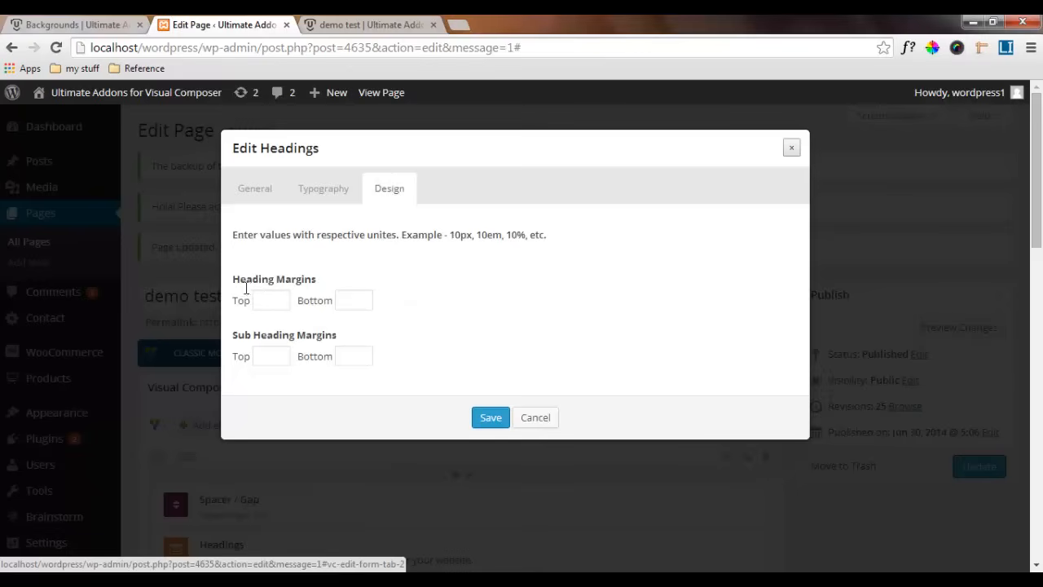
pyautogui.click(357, 298)
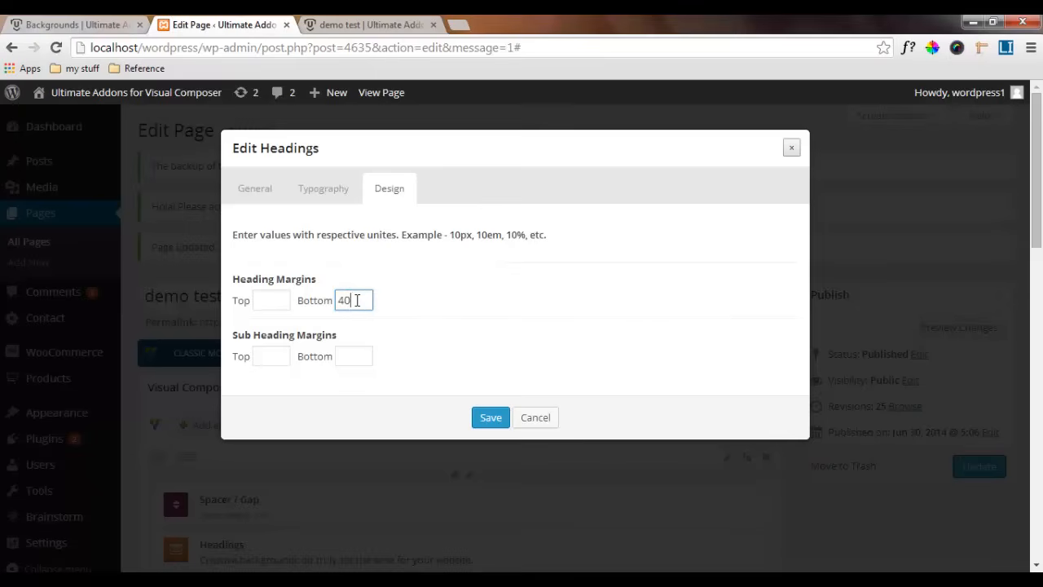
pyautogui.click(491, 419)
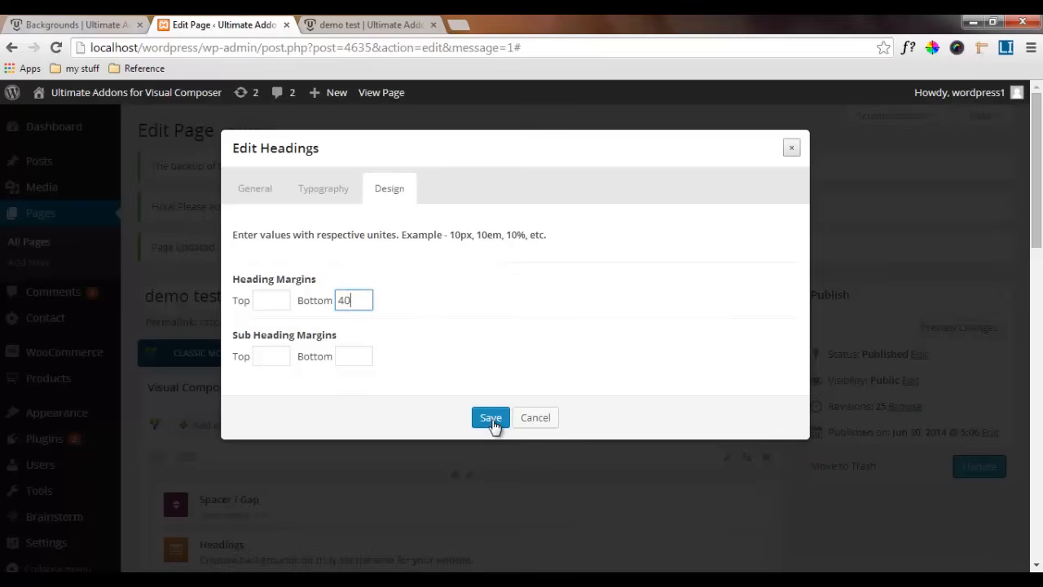
pyautogui.click(492, 421)
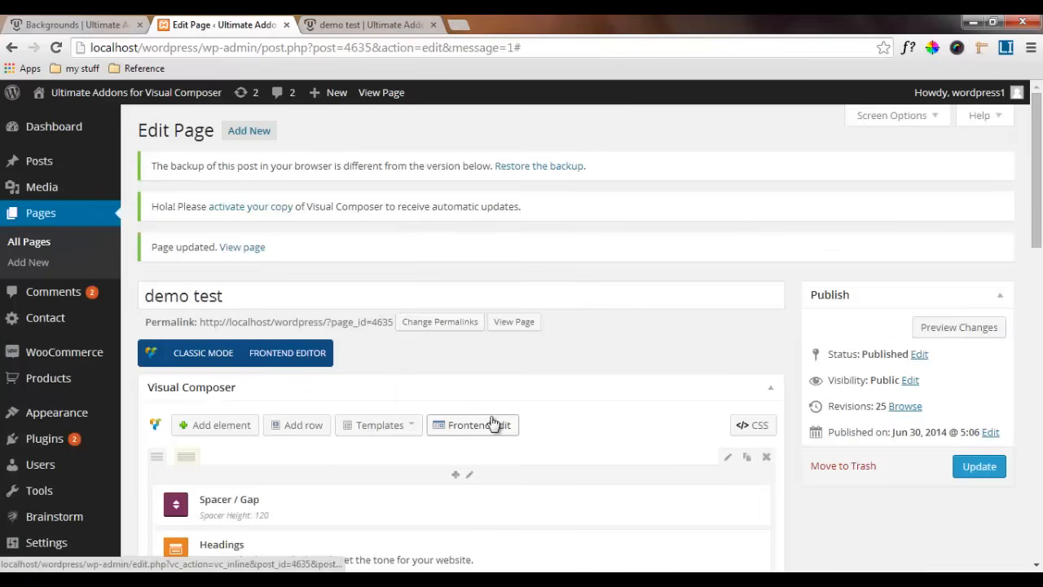
# Check the benefits section on the reference page and add an inner row with two equal columns below the "Benefits of Cool Backgrounds" heading
pyautogui.scroll(-7, 493, 423)
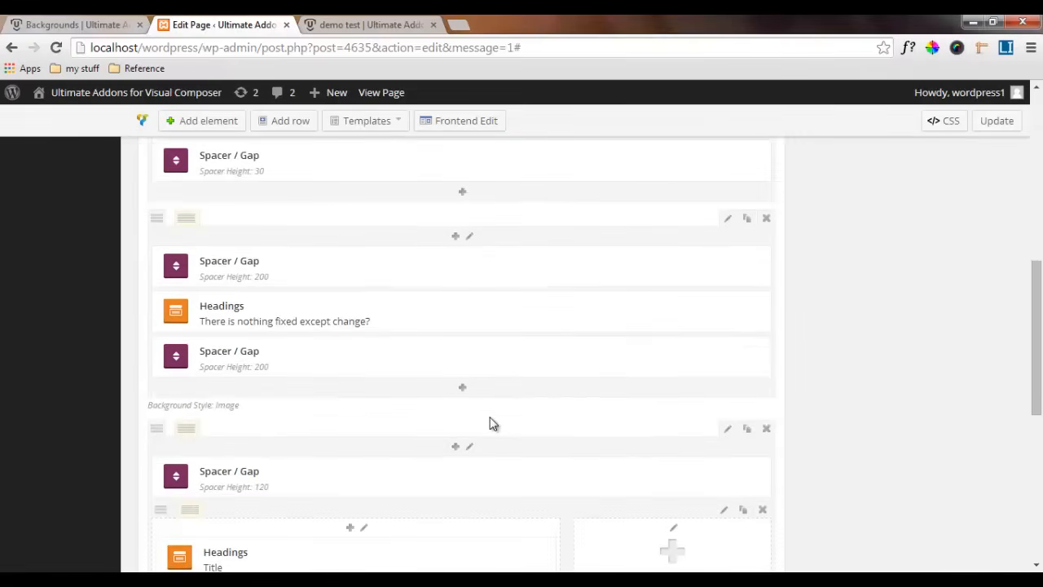
pyautogui.scroll(-3, 492, 423)
pyautogui.scroll(-3, 492, 422)
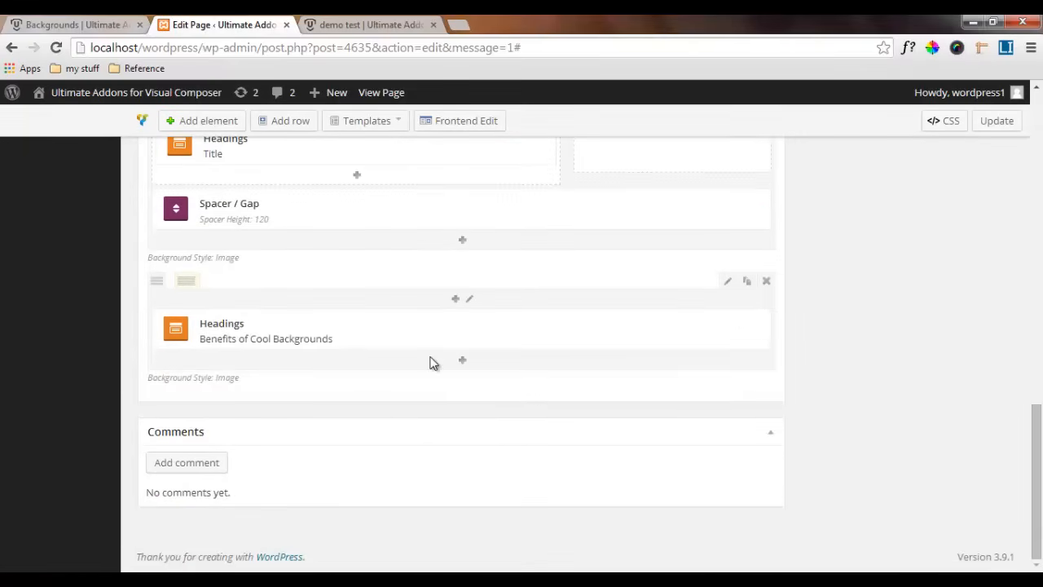
pyautogui.click(84, 21)
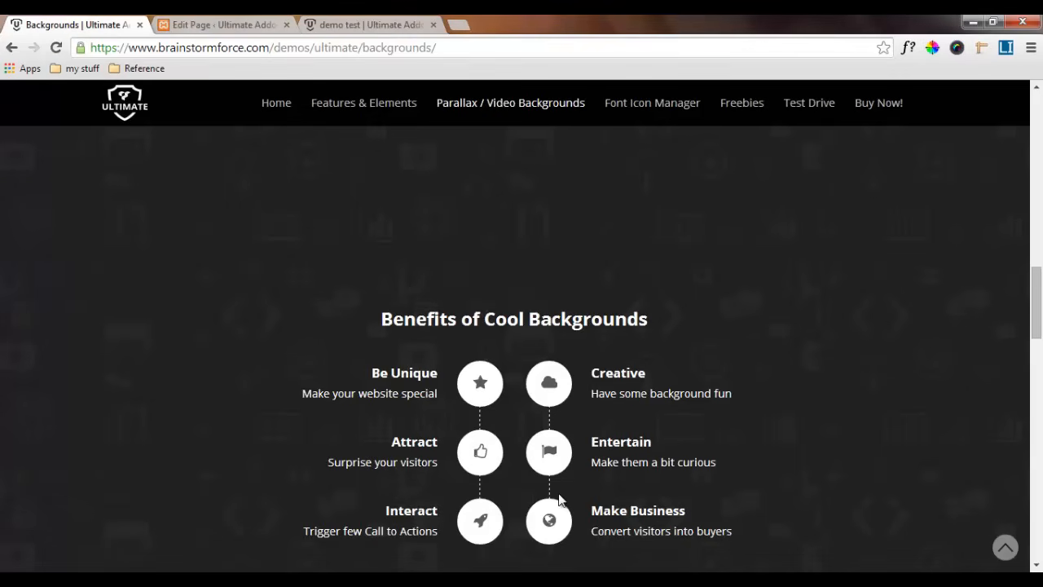
pyautogui.click(218, 24)
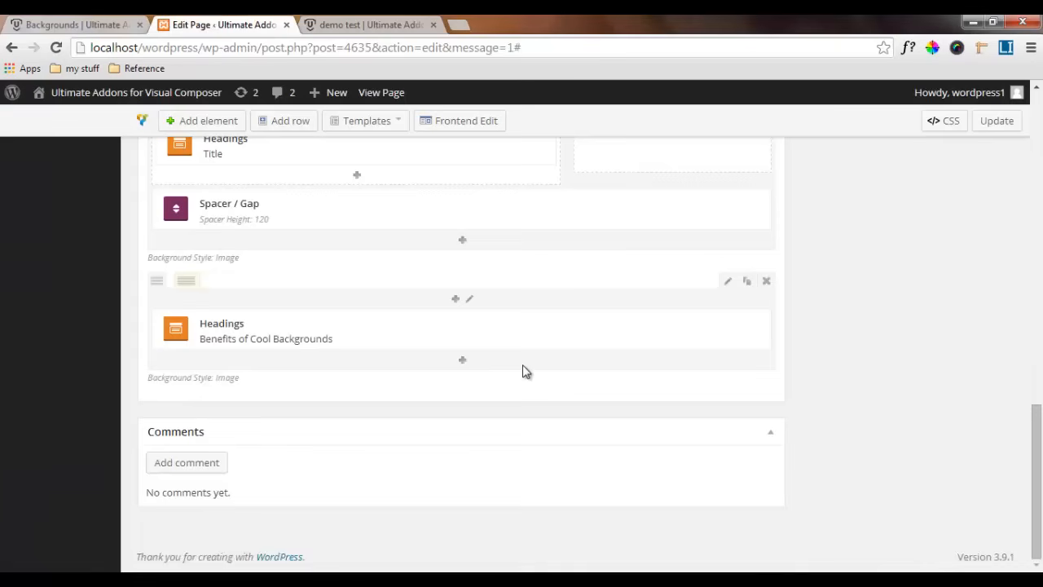
pyautogui.click(462, 359)
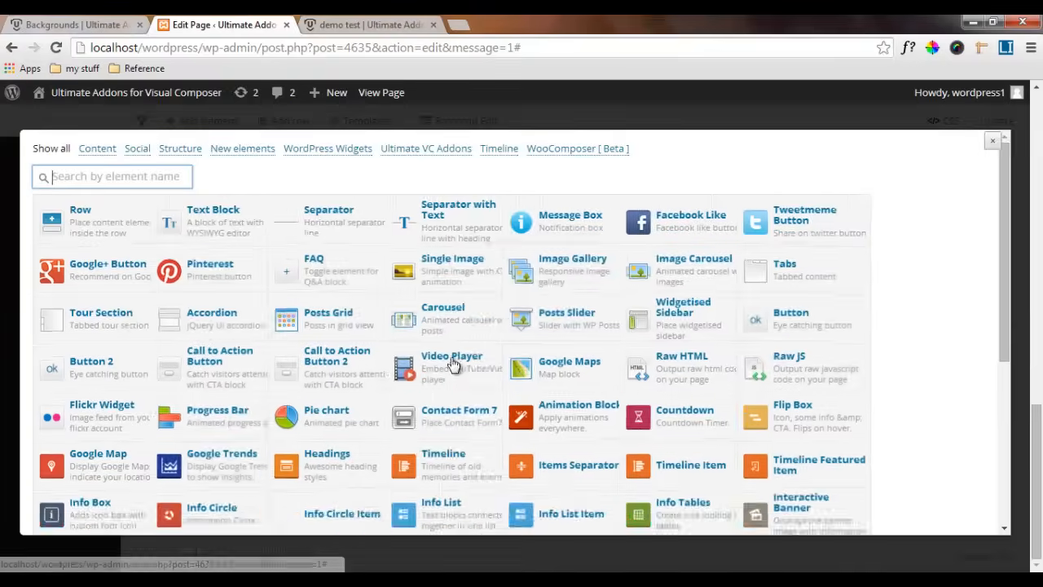
pyautogui.click(130, 227)
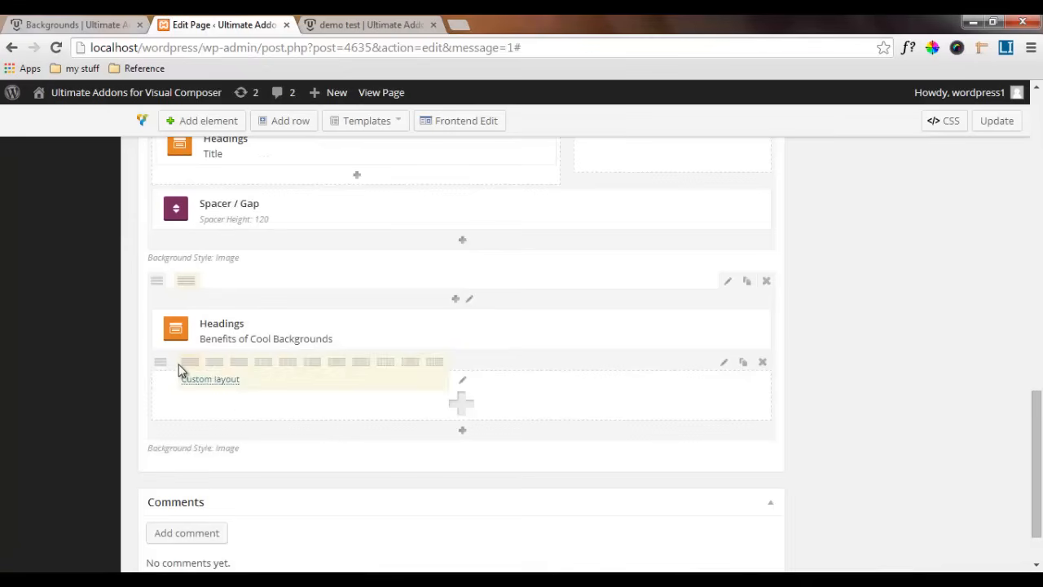
pyautogui.moveTo(187, 367)
pyautogui.click(214, 363)
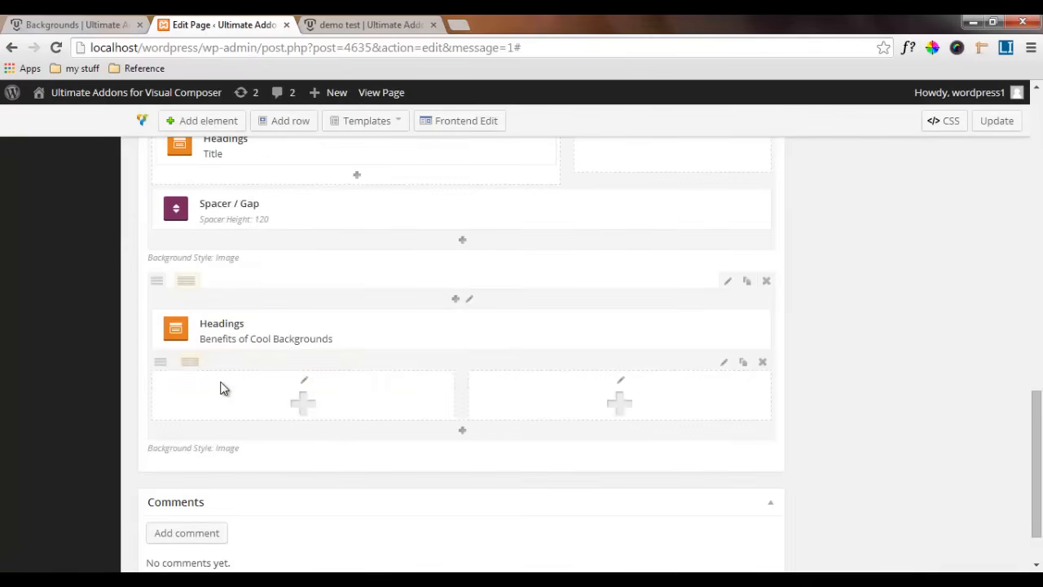
# Add an Info List element from Ultimate VC Addons to the first column of the inner row
pyautogui.click(299, 396)
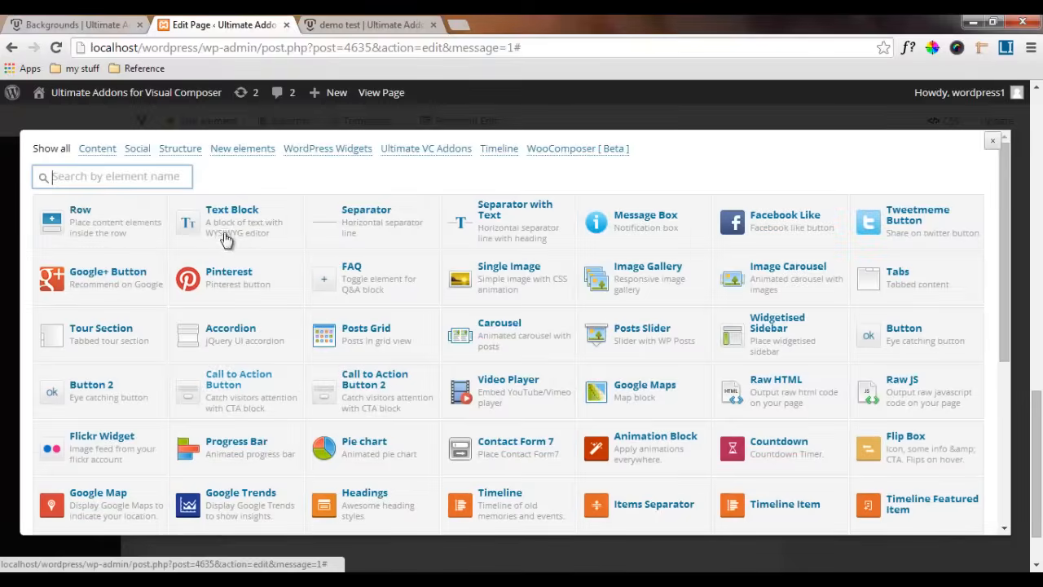
pyautogui.click(407, 153)
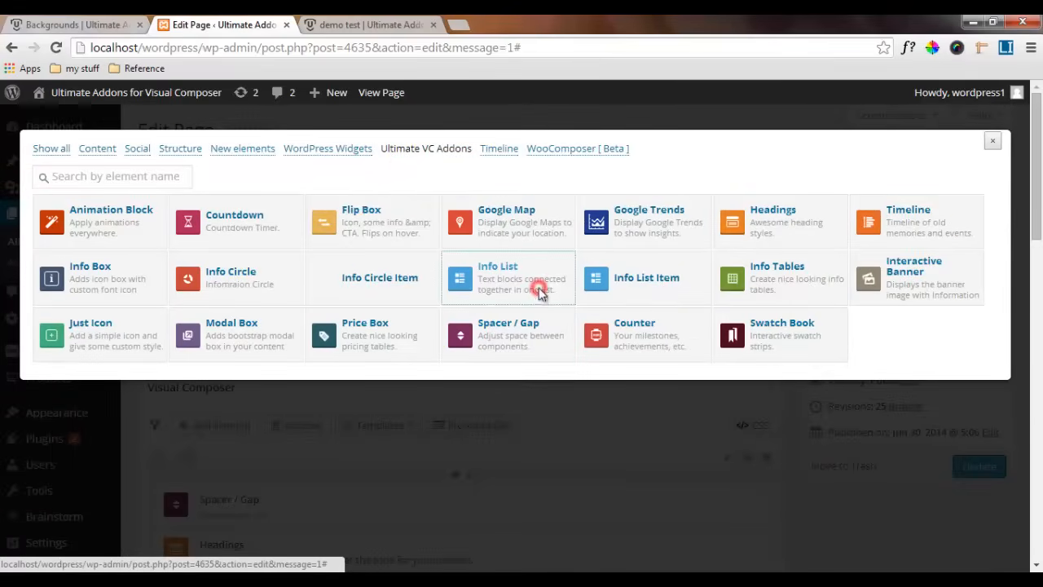
pyautogui.click(542, 293)
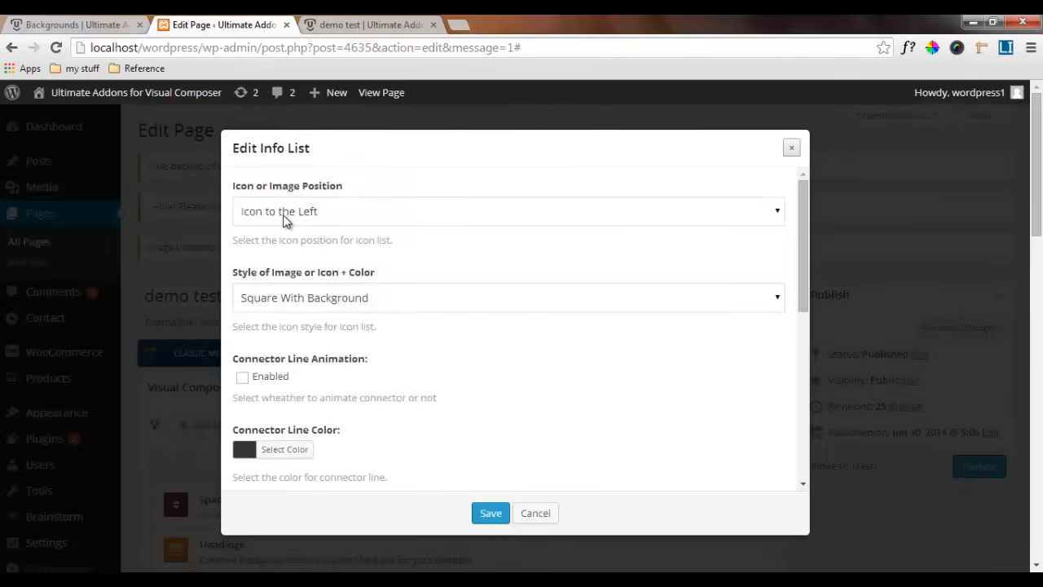
# Set the info list's icon position to Icon to the Right and its icon style to Circle With Background
pyautogui.click(343, 209)
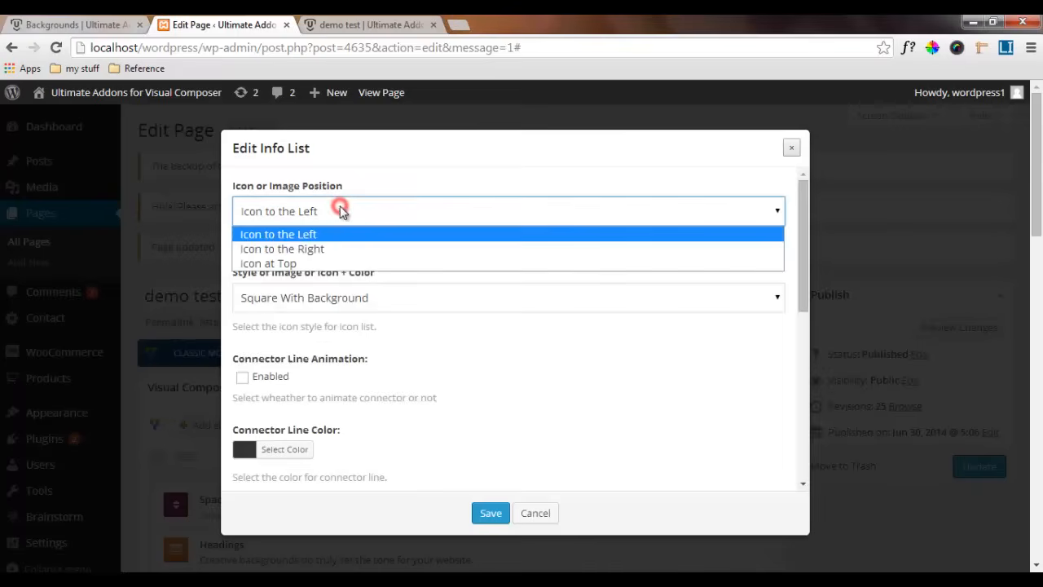
pyautogui.click(353, 250)
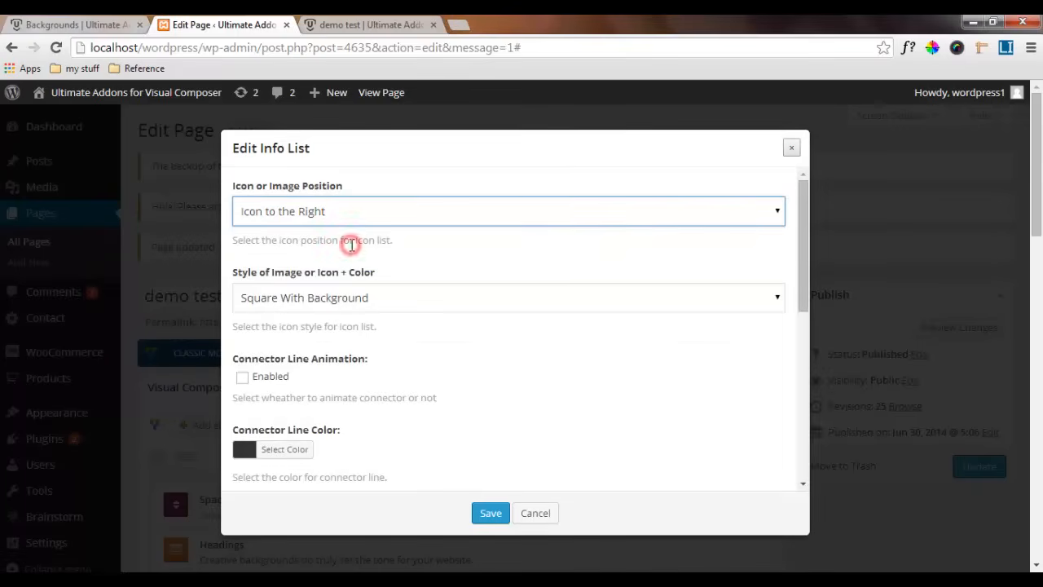
pyautogui.click(297, 299)
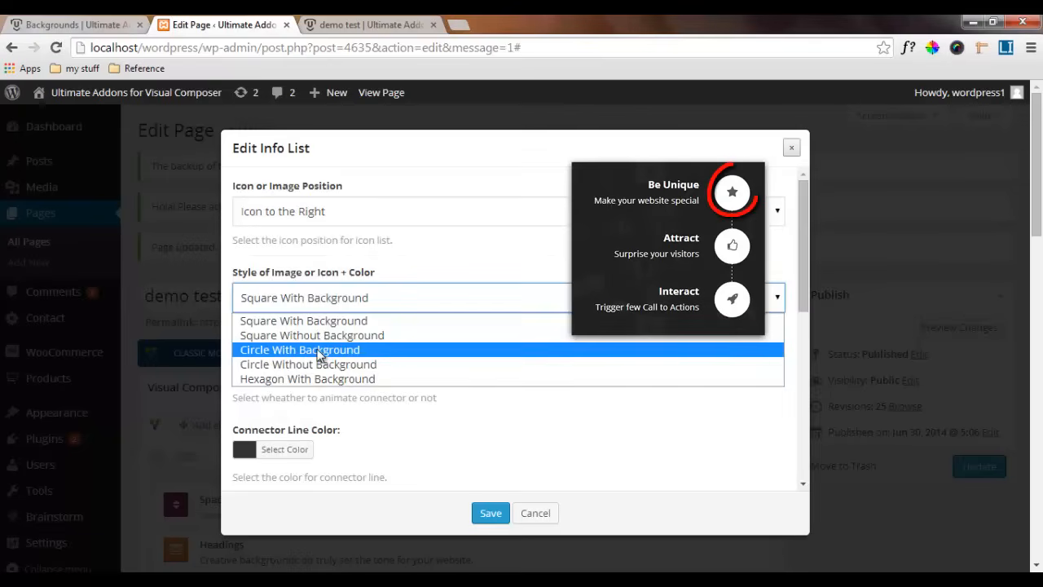
pyautogui.click(342, 352)
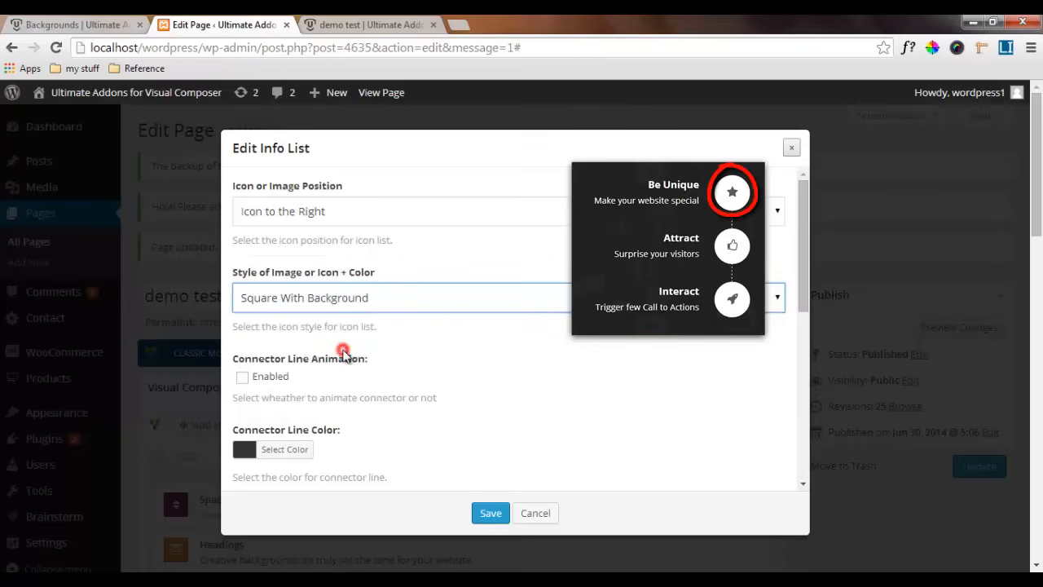
# Set the info list's connector line color to white (ffffff)
pyautogui.scroll(-1, 329, 385)
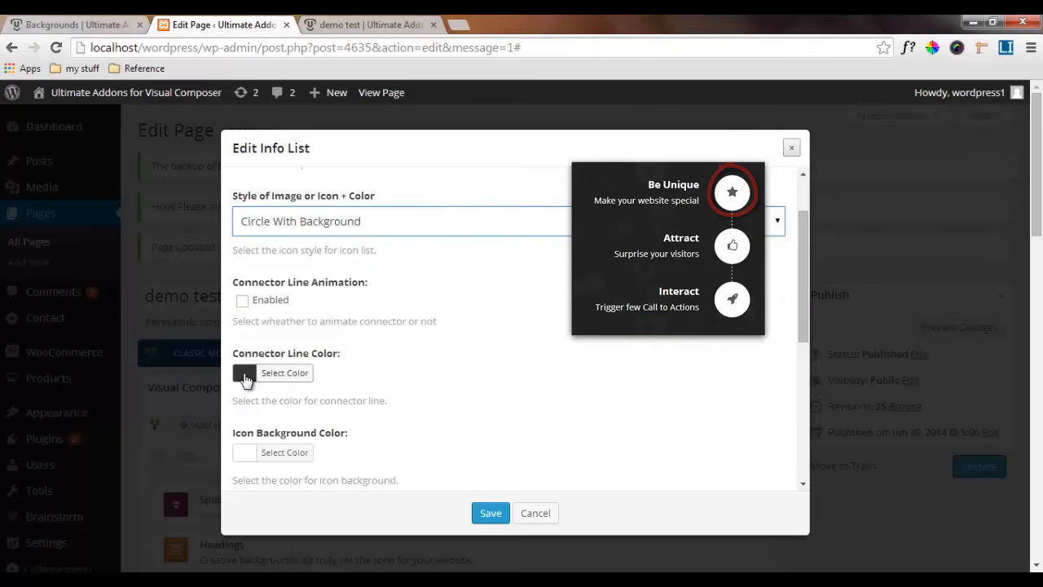
pyautogui.click(243, 377)
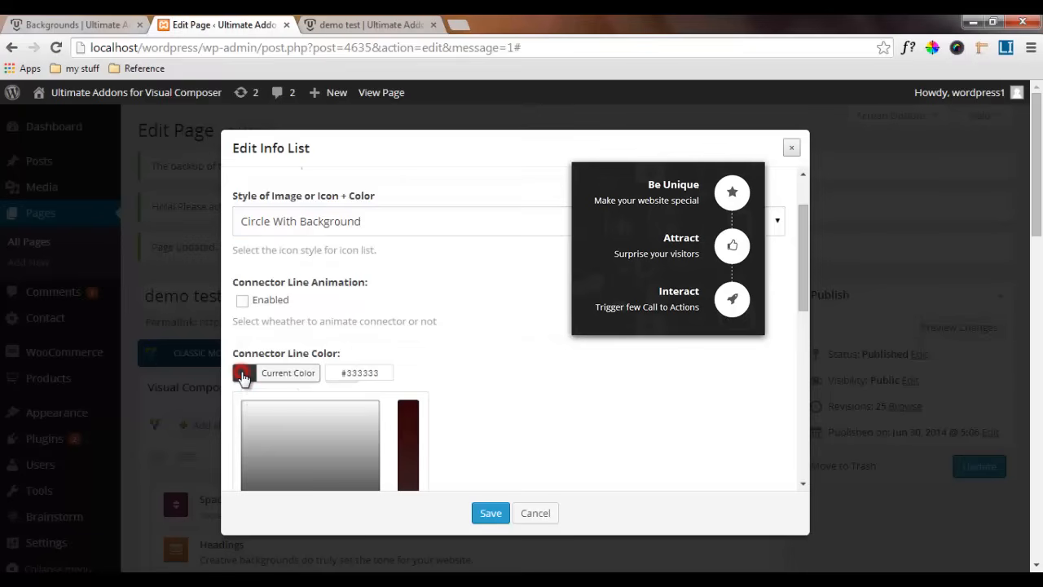
pyautogui.moveTo(379, 373); pyautogui.dragTo(333, 368)
pyautogui.write('ffffff')
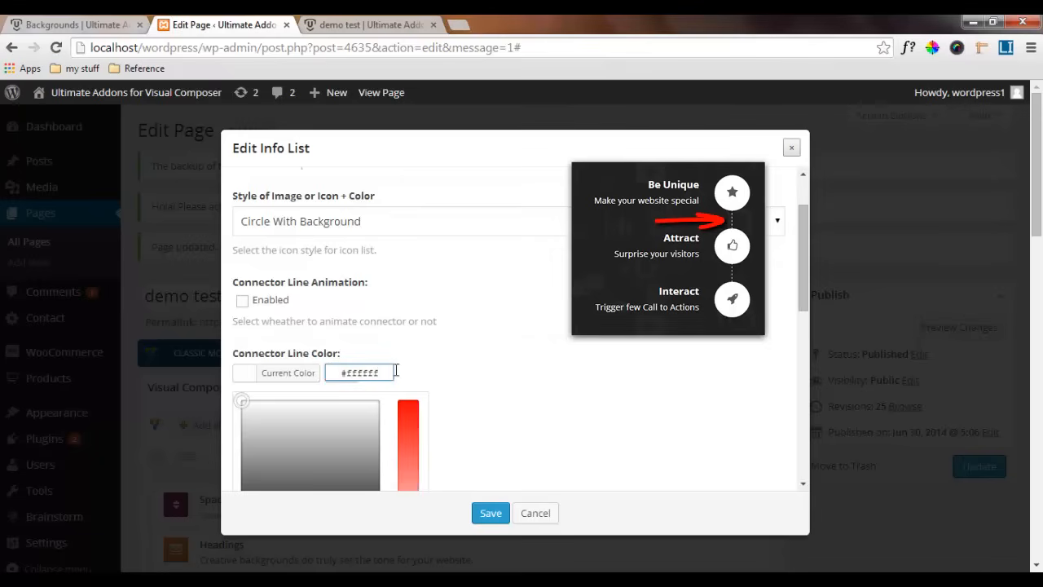
pyautogui.click(438, 371)
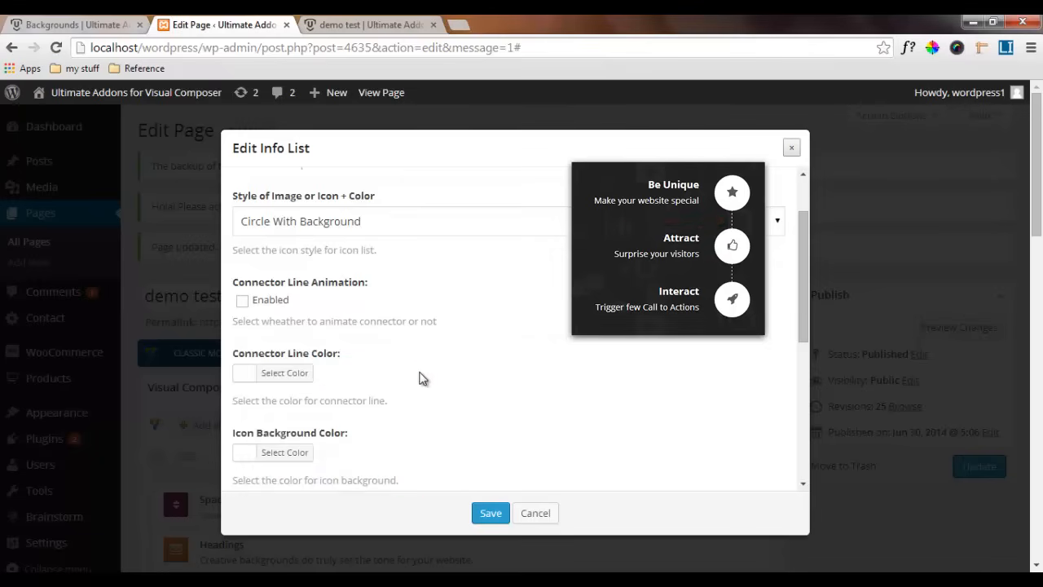
# Check the info list's icon background color and icon color
pyautogui.scroll(-1, 405, 385)
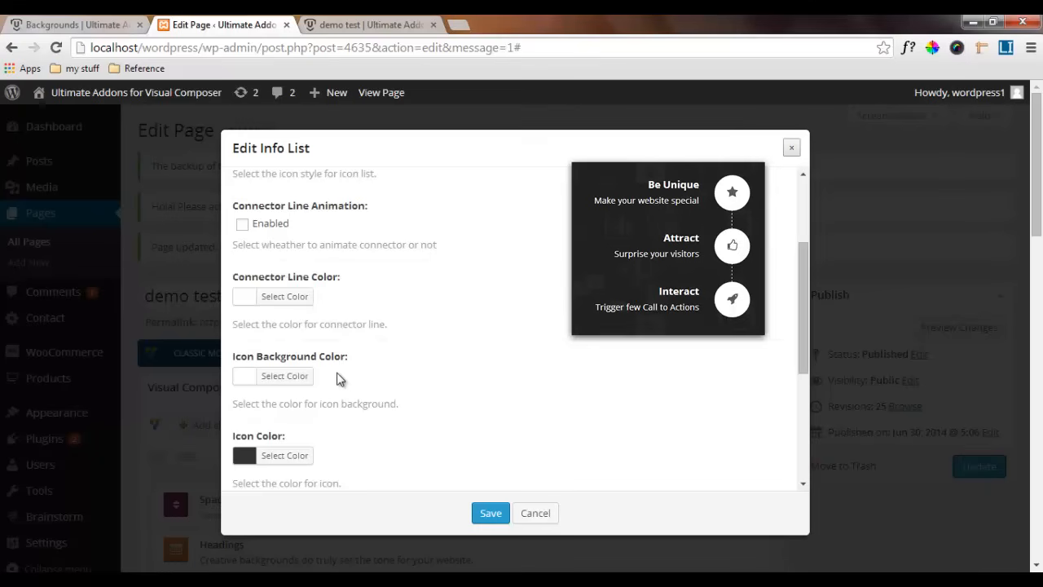
pyautogui.click(243, 377)
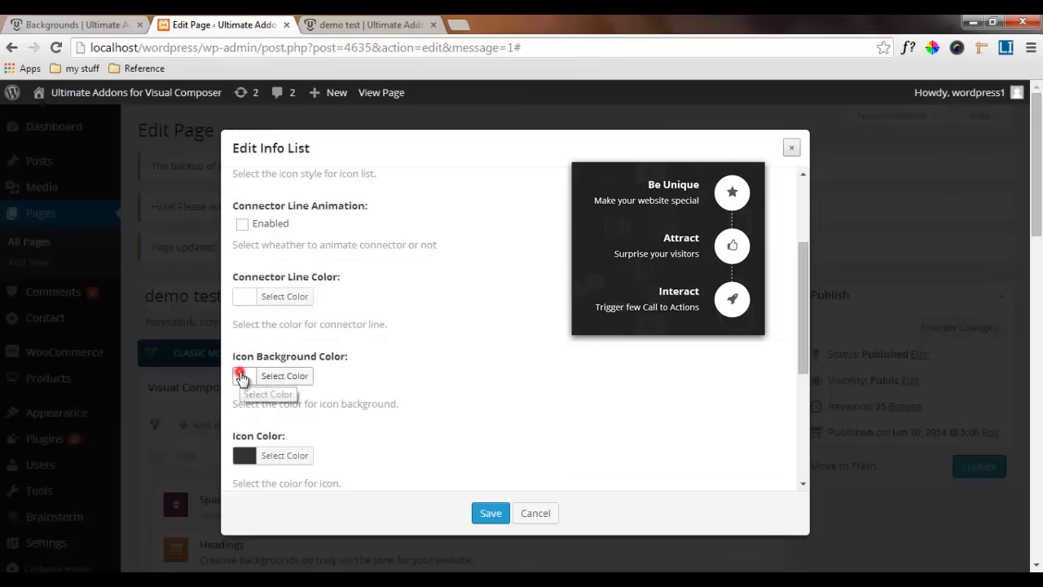
pyautogui.click(425, 371)
pyautogui.scroll(-2, 302, 438)
pyautogui.click(245, 303)
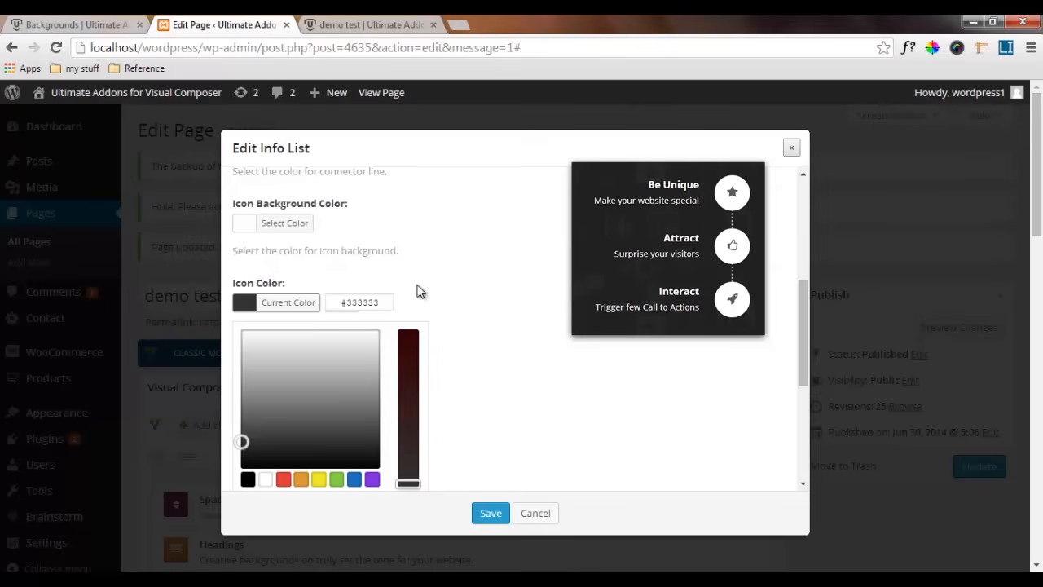
pyautogui.click(417, 291)
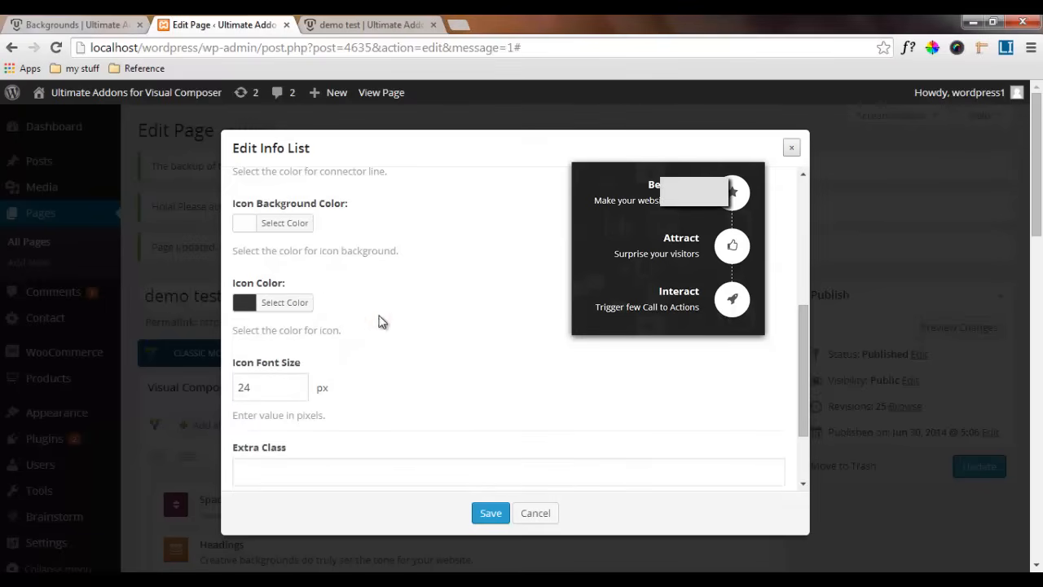
# Set the info list's icon font size to 20 px and save the info list settings
pyautogui.click(257, 387)
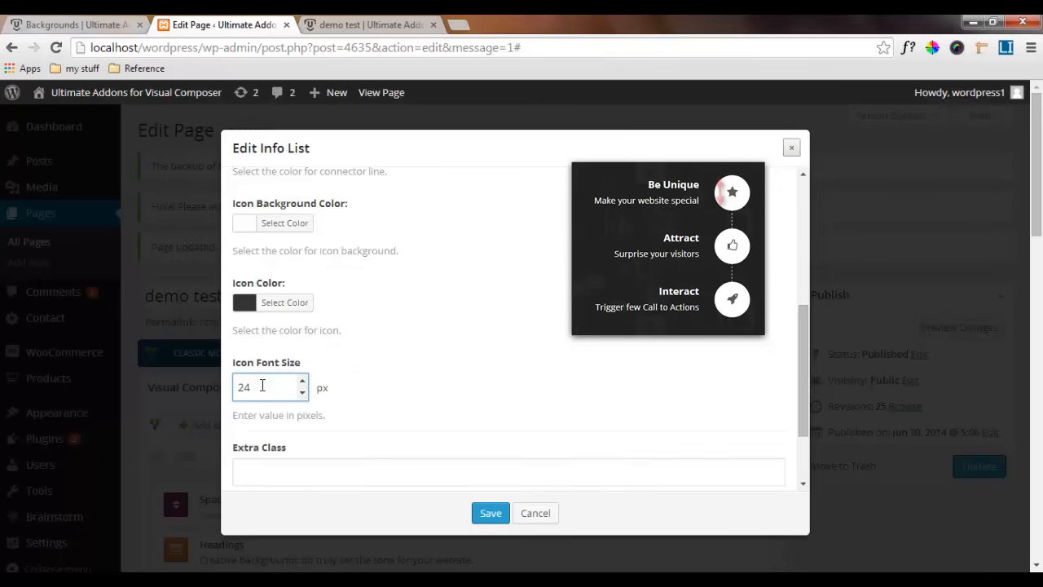
pyautogui.moveTo(261, 387); pyautogui.dragTo(245, 385)
pyautogui.write('0')
pyautogui.scroll(-1, 357, 401)
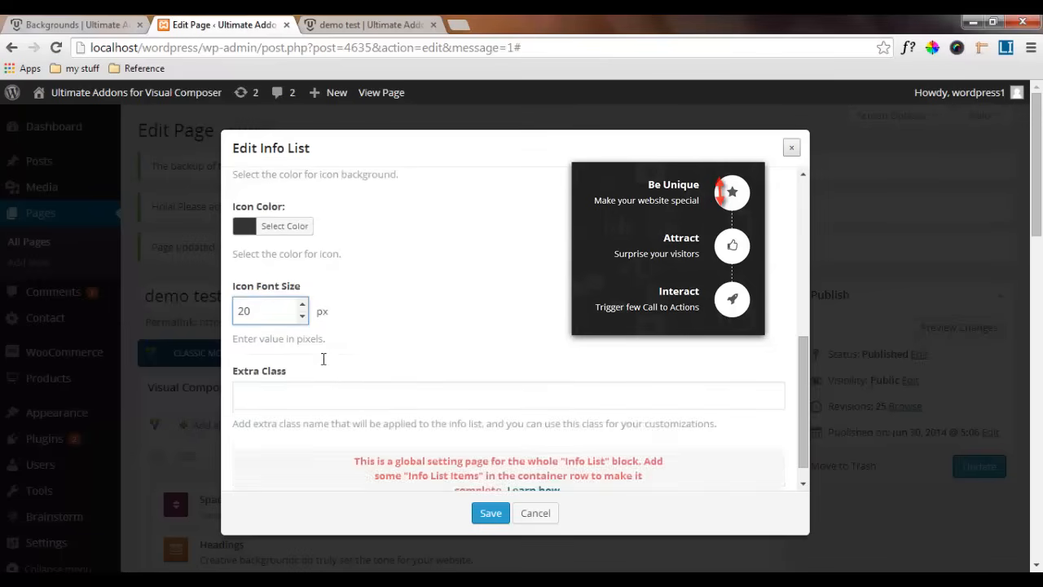
pyautogui.click(340, 307)
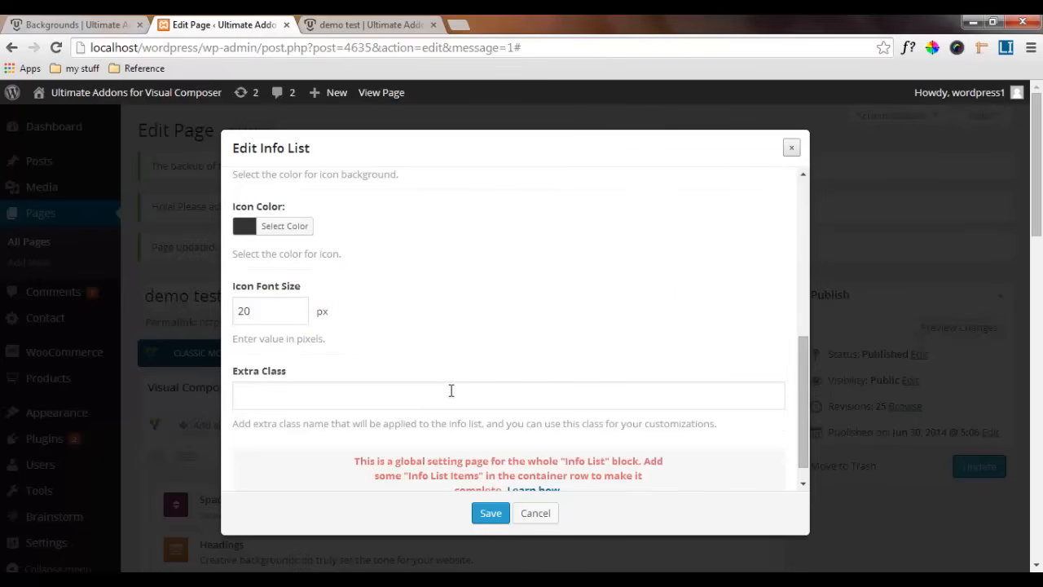
pyautogui.scroll(-1, 449, 391)
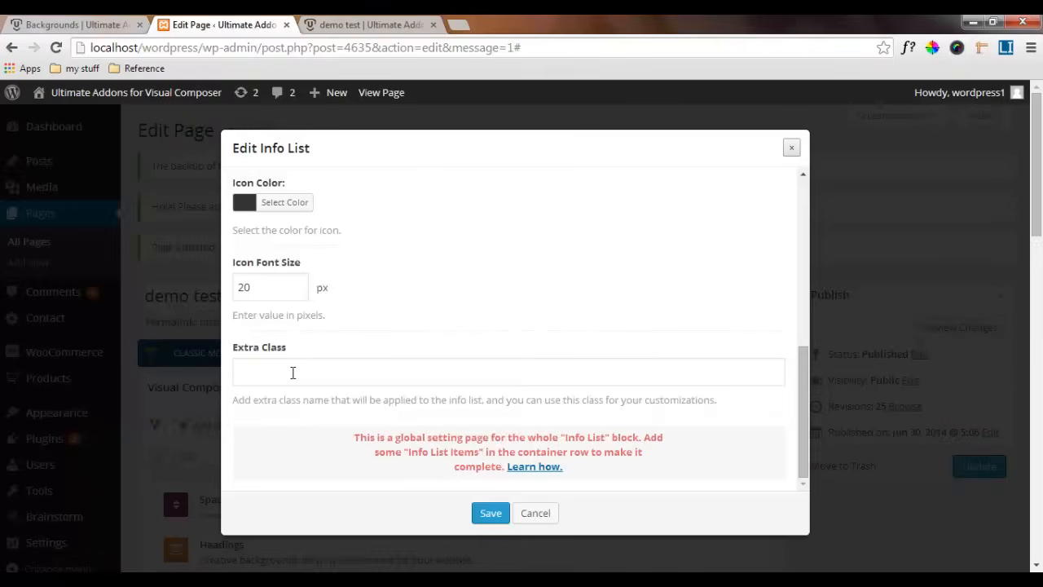
pyautogui.scroll(5, 392, 367)
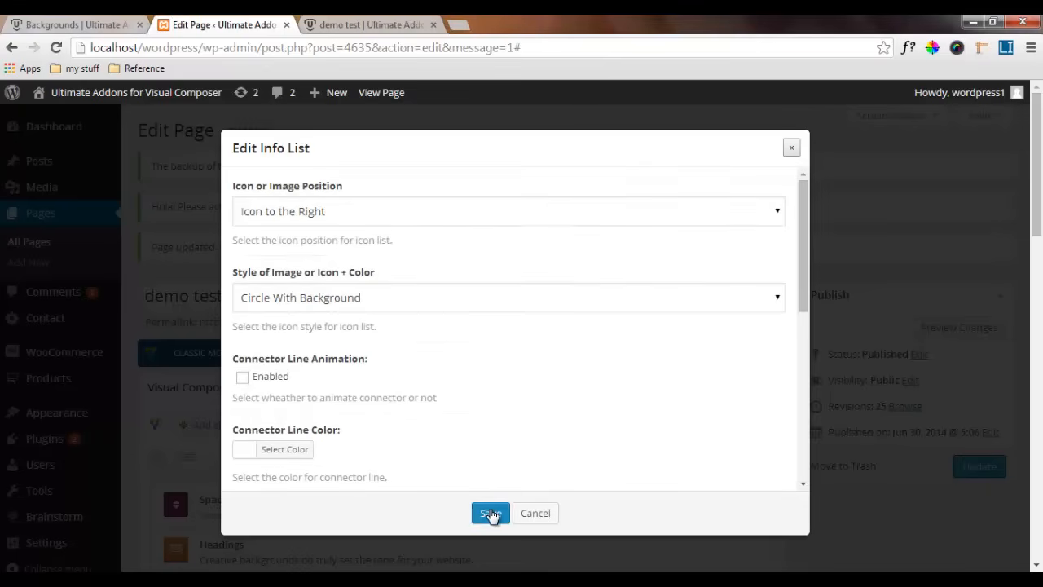
pyautogui.click(491, 513)
# Add an info list item titled "Be Unique" with the solid star icon to the info list
pyautogui.scroll(-20, 495, 515)
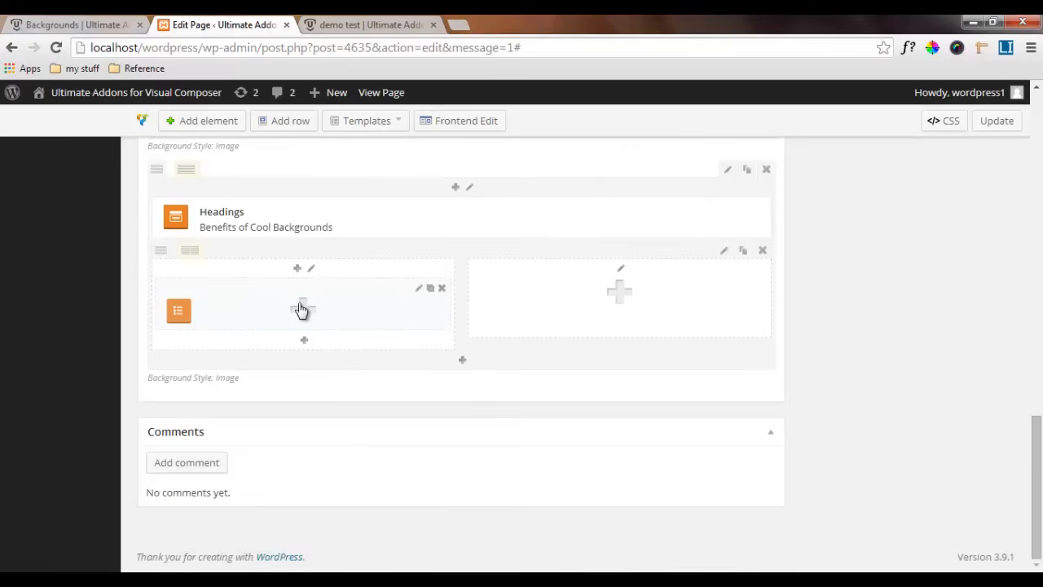
pyautogui.click(303, 308)
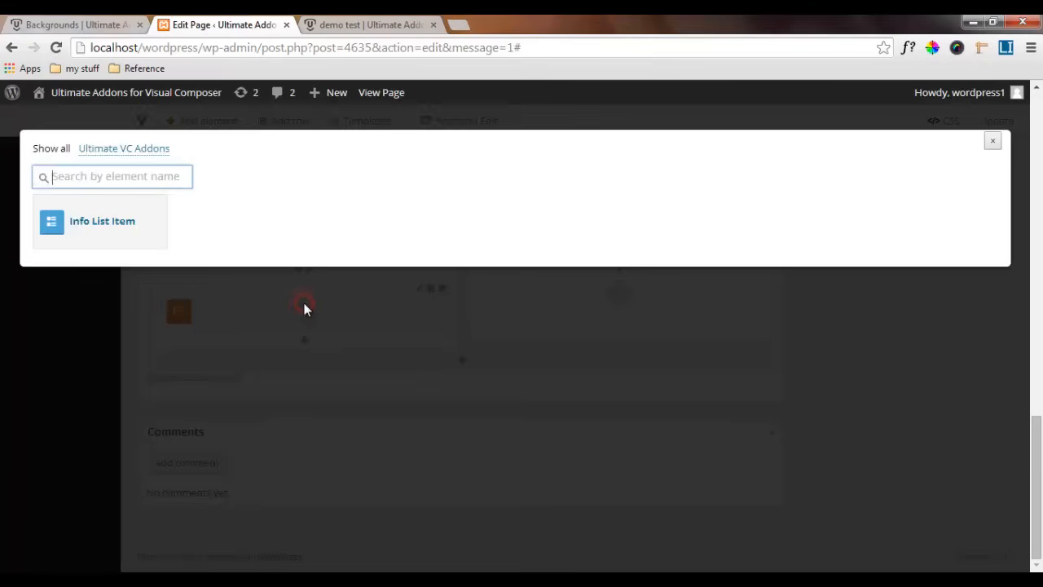
pyautogui.click(101, 230)
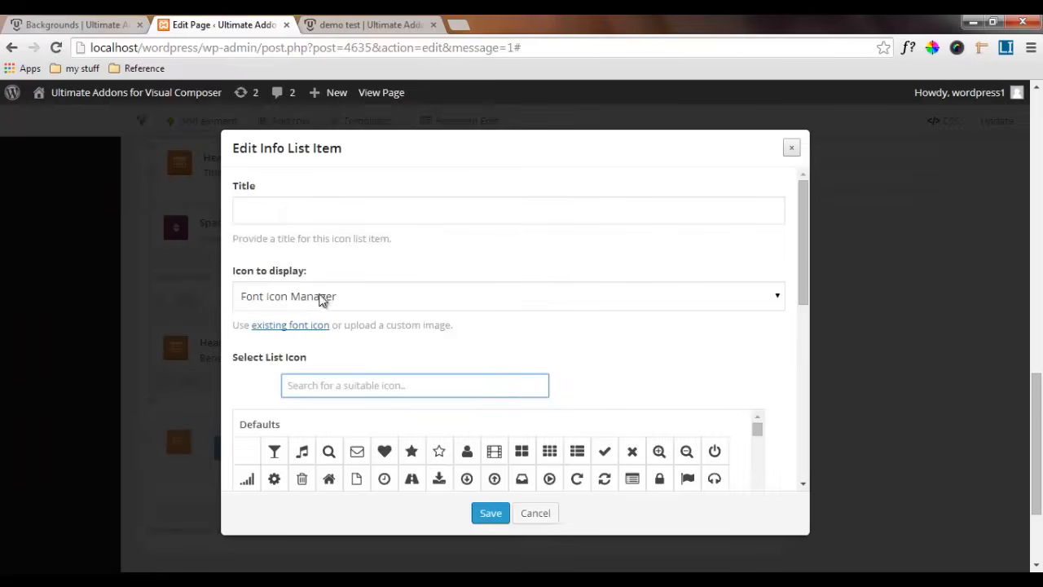
pyautogui.click(283, 211)
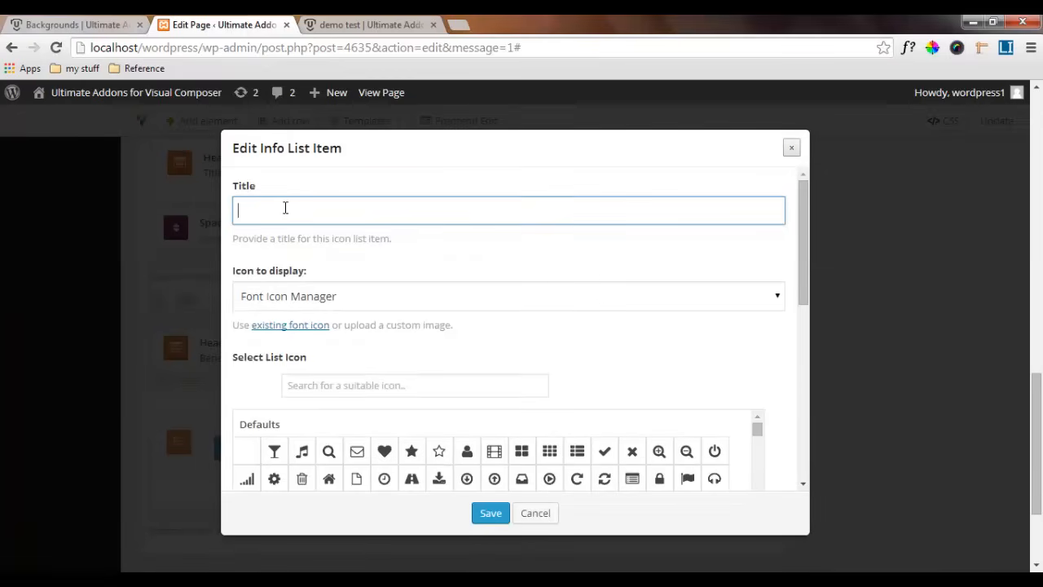
pyautogui.write('Be Unique')
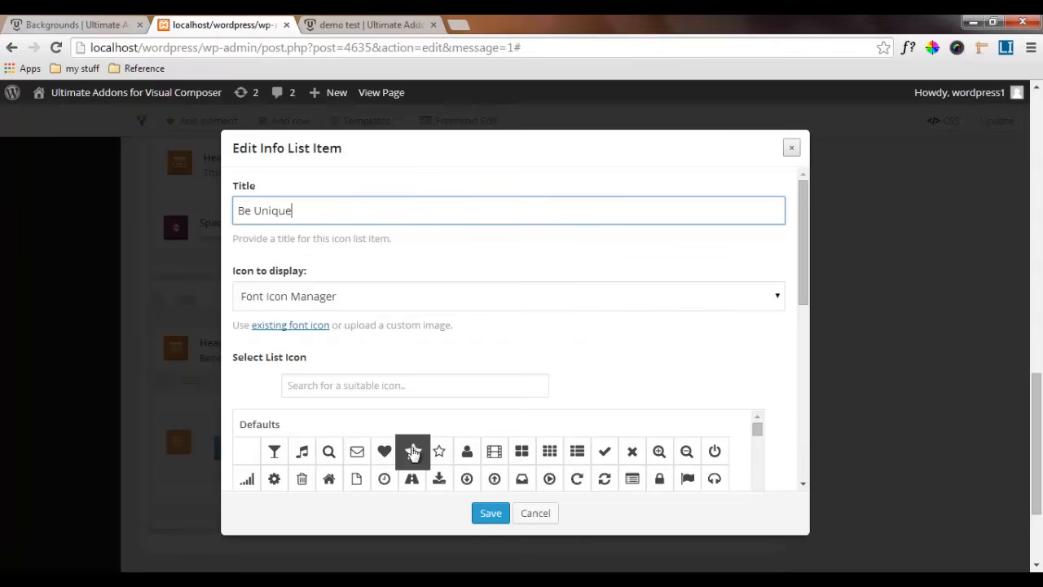
pyautogui.click(412, 453)
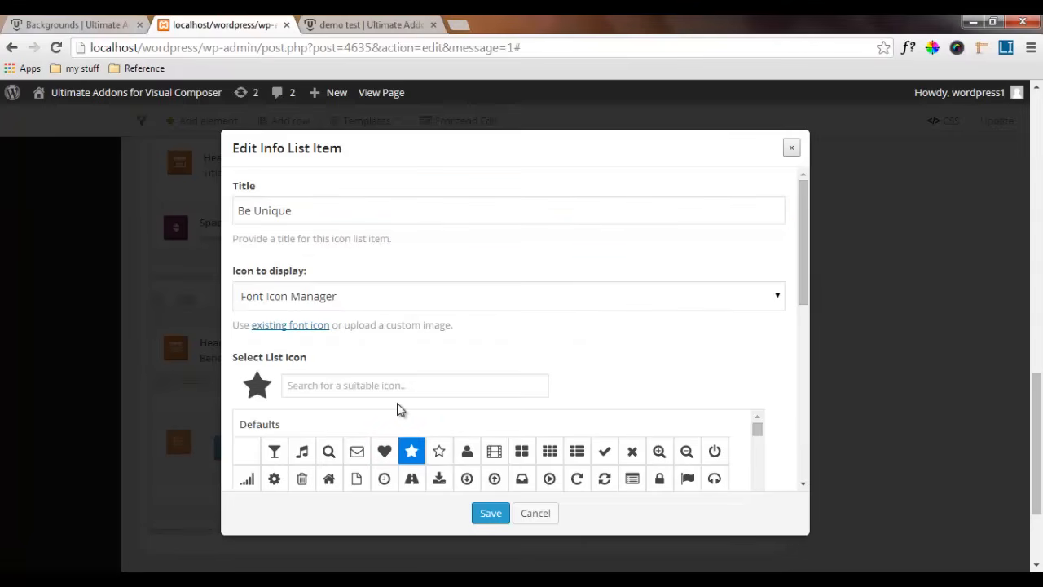
# Set the Be Unique item's description to "Make your website special" and save the item
pyautogui.scroll(-2, 406, 415)
pyautogui.scroll(-2, 400, 409)
pyautogui.scroll(-4, 396, 461)
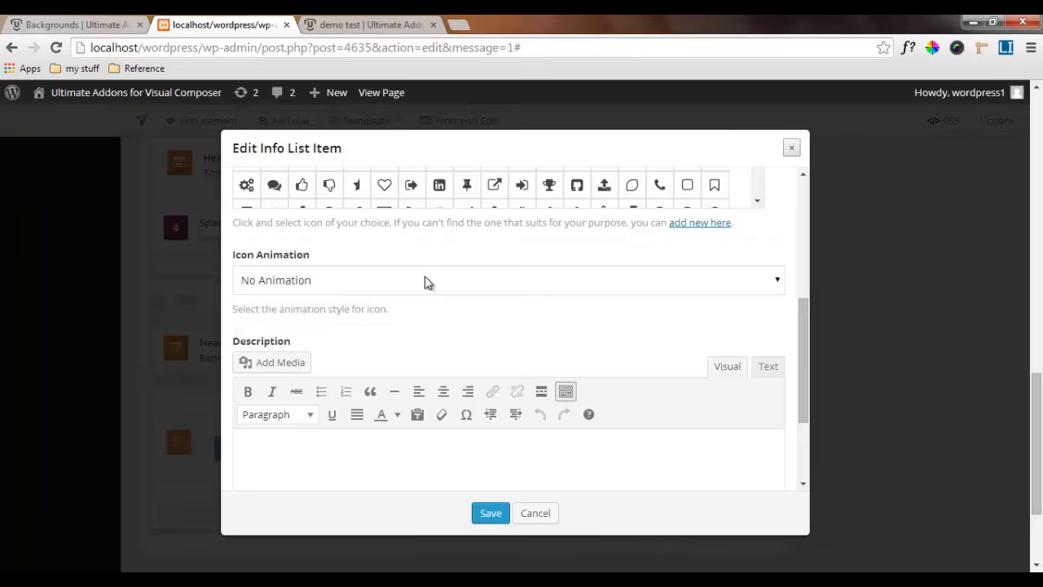
pyautogui.scroll(-2, 400, 389)
pyautogui.click(238, 341)
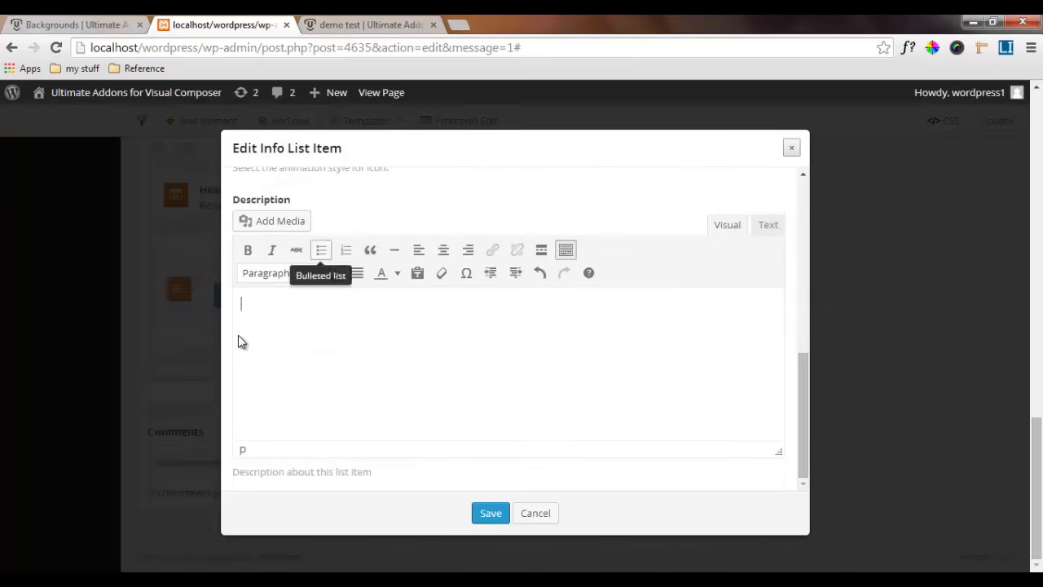
pyautogui.write('Make your website special')
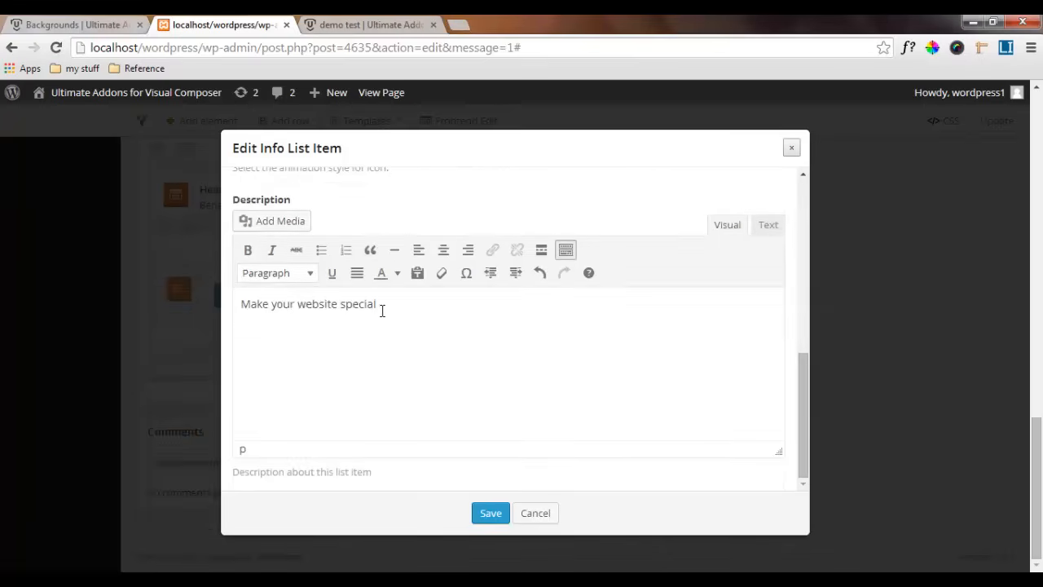
pyautogui.scroll(3, 414, 347)
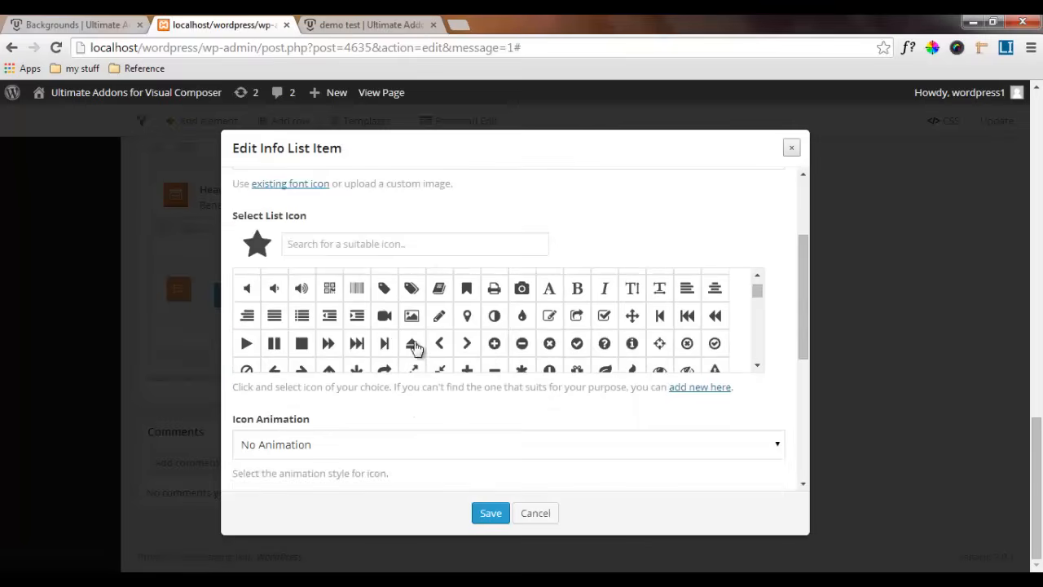
pyautogui.scroll(3, 400, 326)
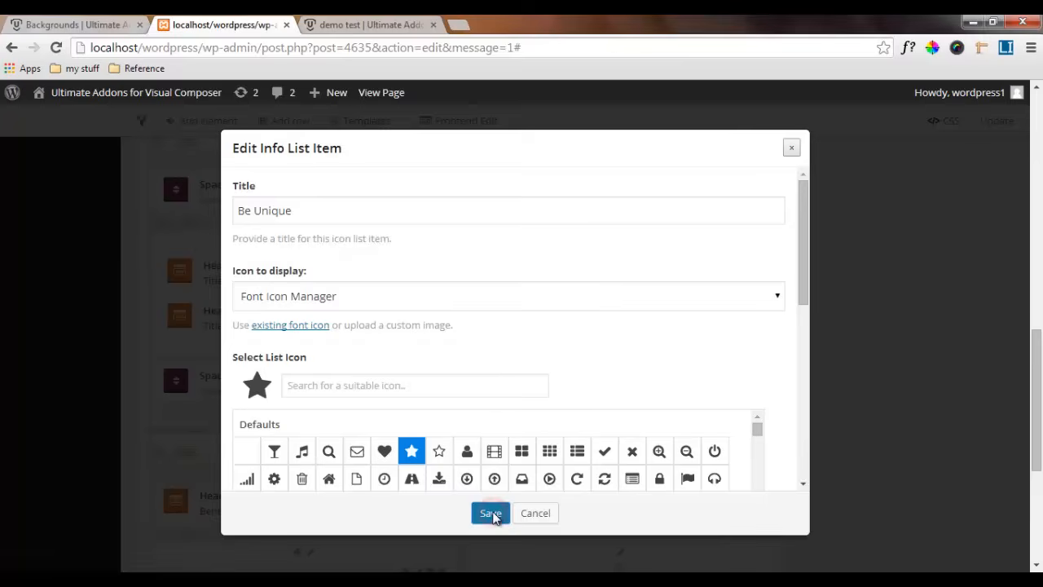
pyautogui.click(492, 514)
# Duplicate the Be Unique item twice, and place a copy of the whole info list in the empty second column
pyautogui.scroll(-3, 489, 505)
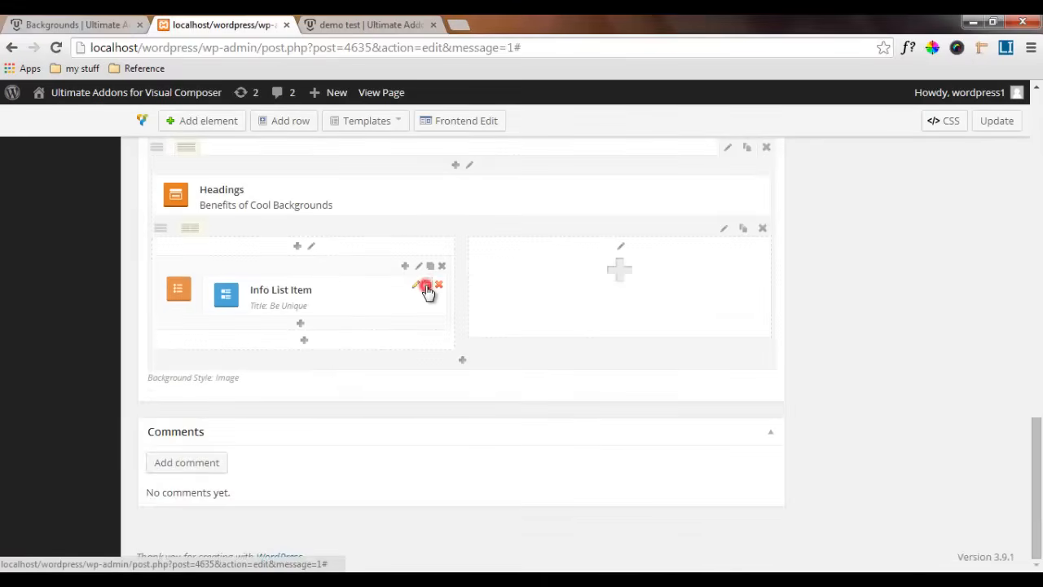
pyautogui.click(427, 287)
pyautogui.click(428, 287)
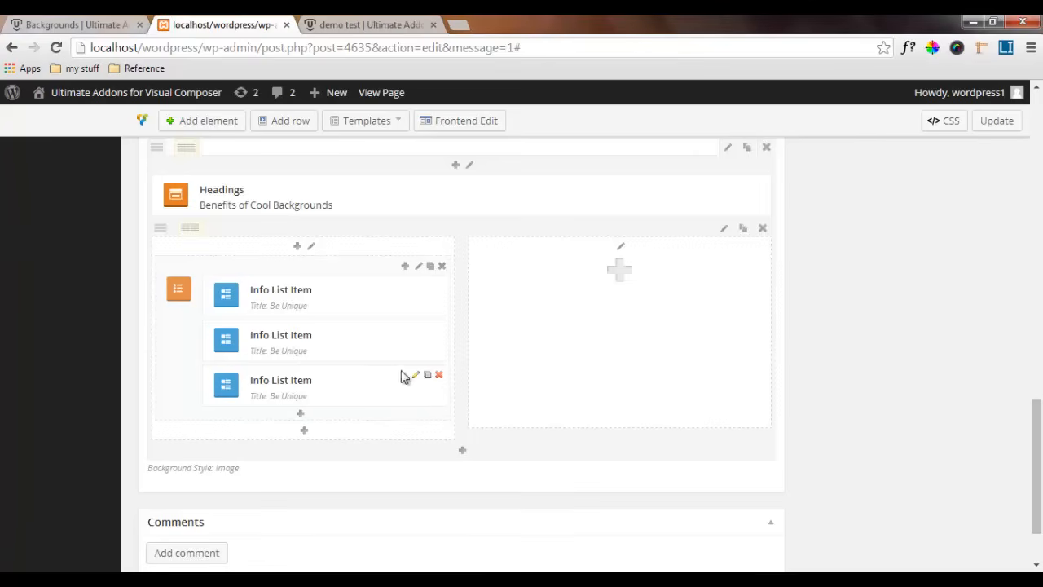
pyautogui.click(431, 266)
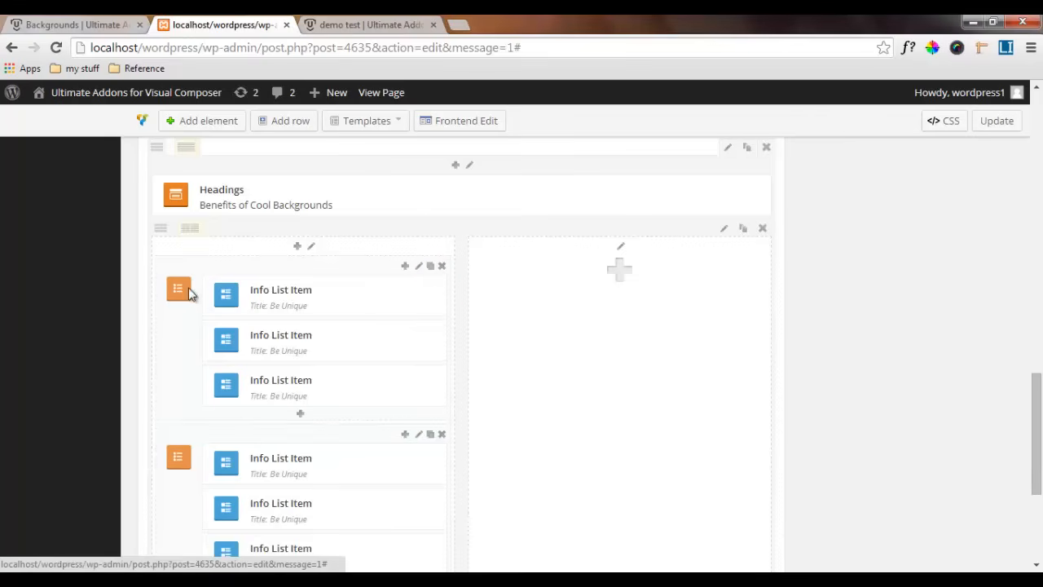
pyautogui.moveTo(171, 269); pyautogui.dragTo(485, 268)
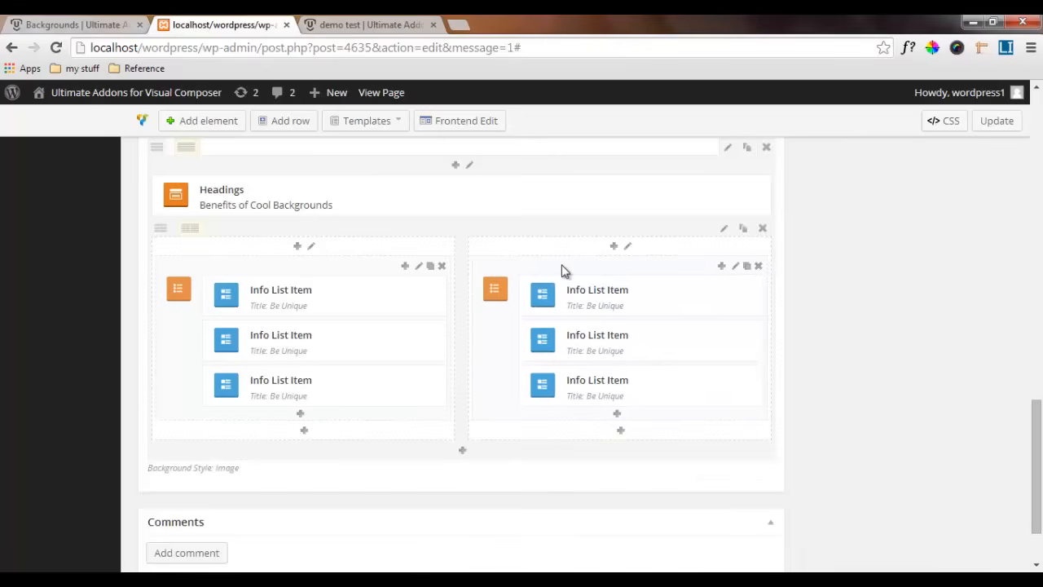
# Set the second column's info list to Icon to the Left and save its settings
pyautogui.click(736, 268)
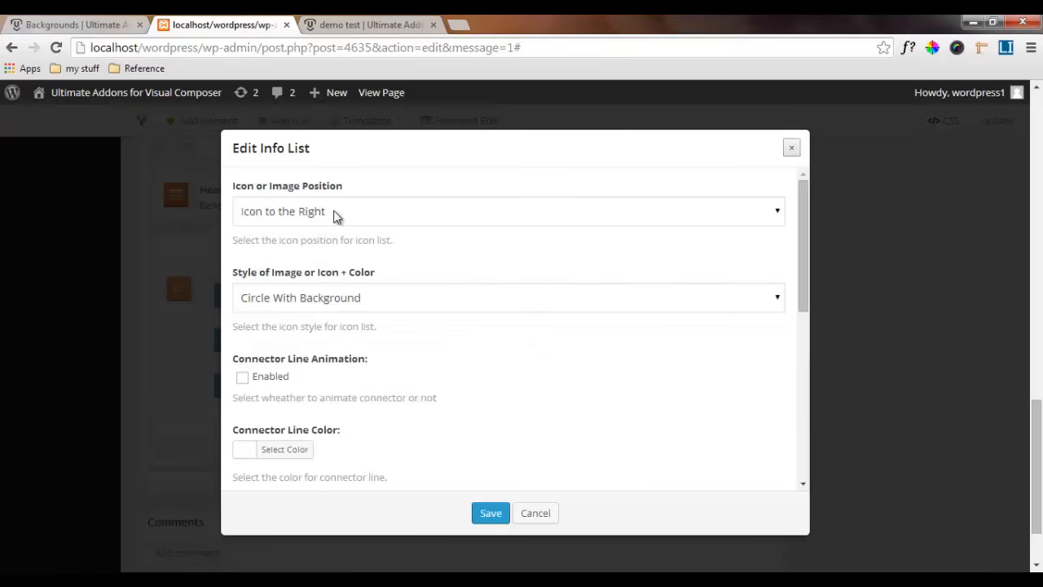
pyautogui.click(331, 212)
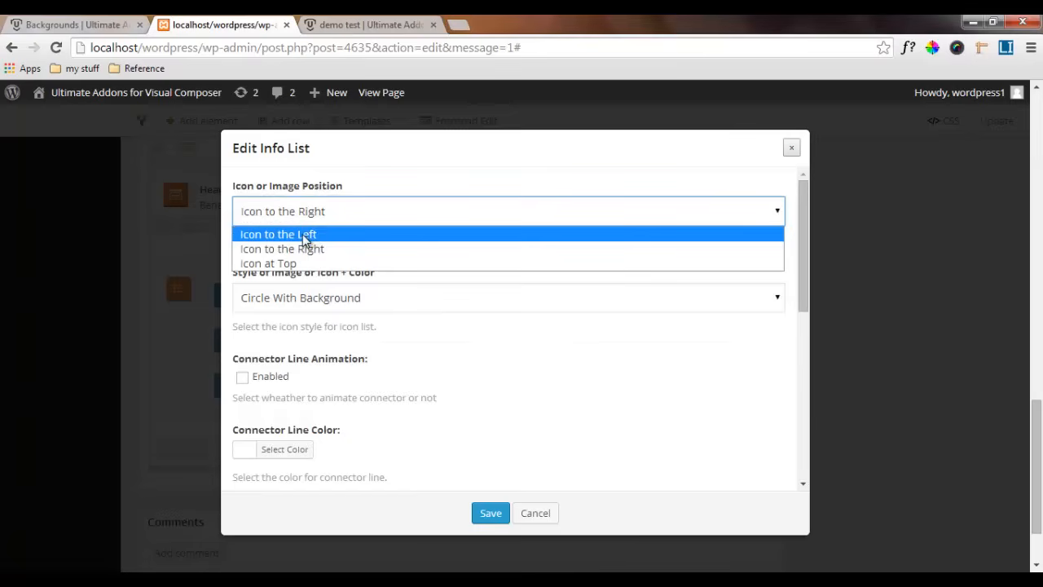
pyautogui.click(294, 235)
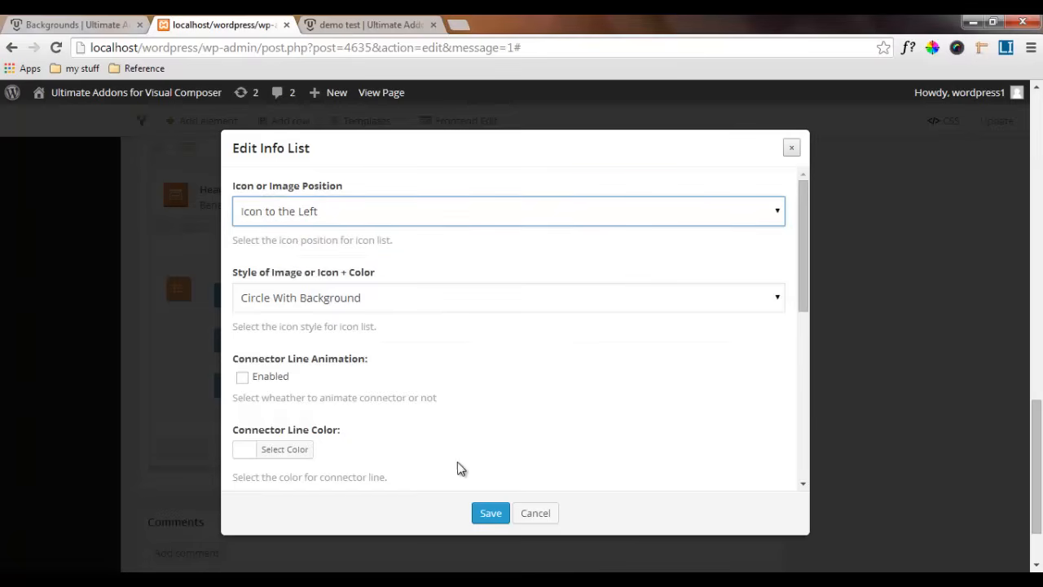
pyautogui.click(493, 513)
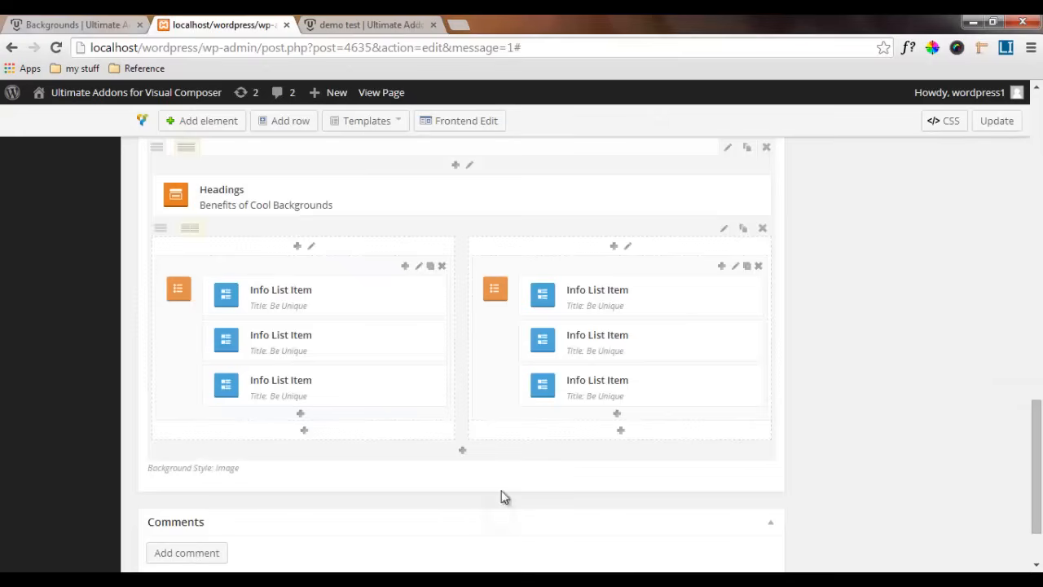
# Compare the Benefits of Cool Backgrounds section on the Backgrounds demo page with the row built in the page editor
pyautogui.scroll(2, 510, 262)
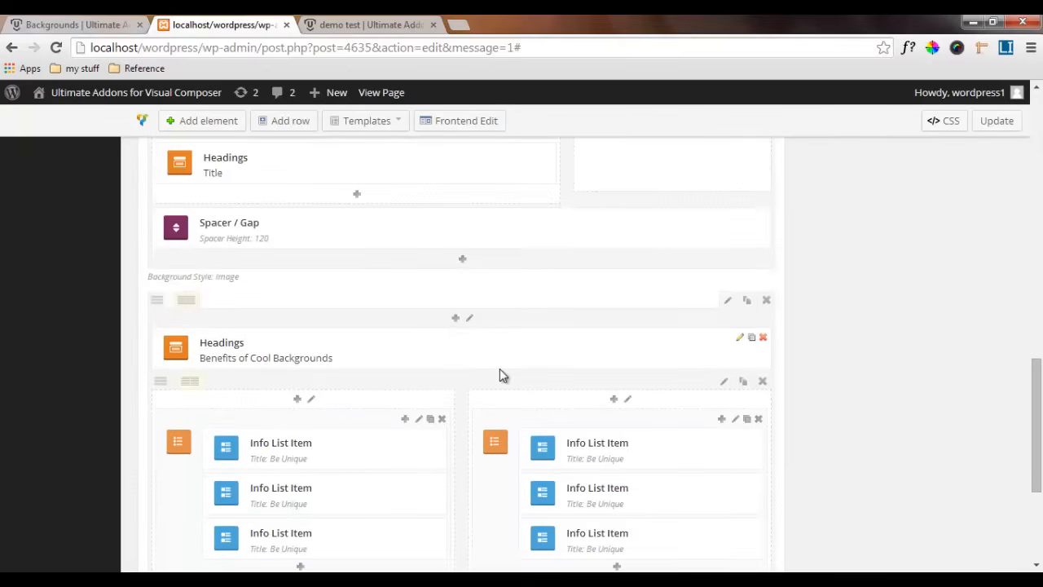
pyautogui.click(61, 25)
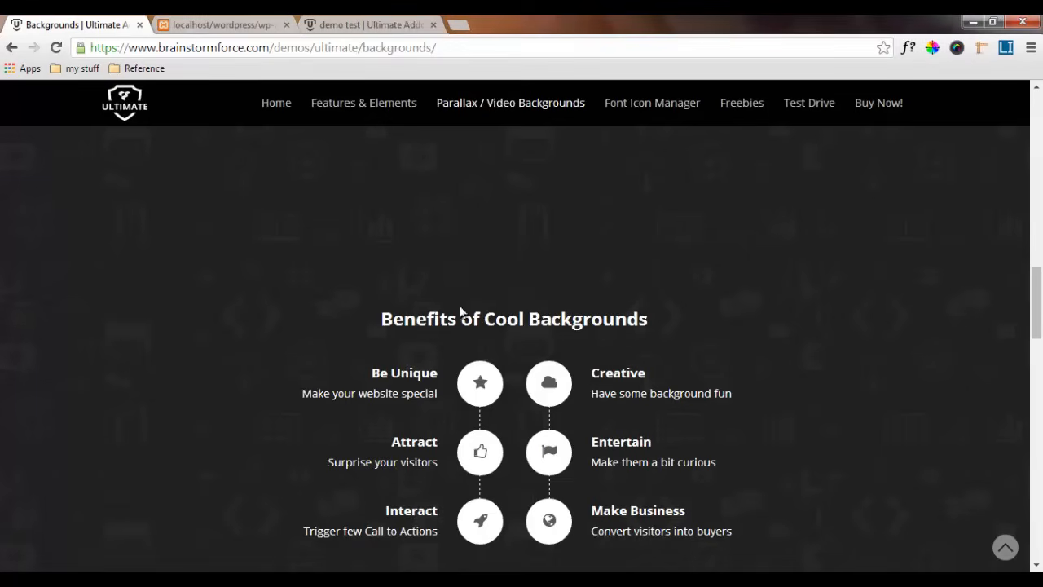
pyautogui.scroll(1, 644, 273)
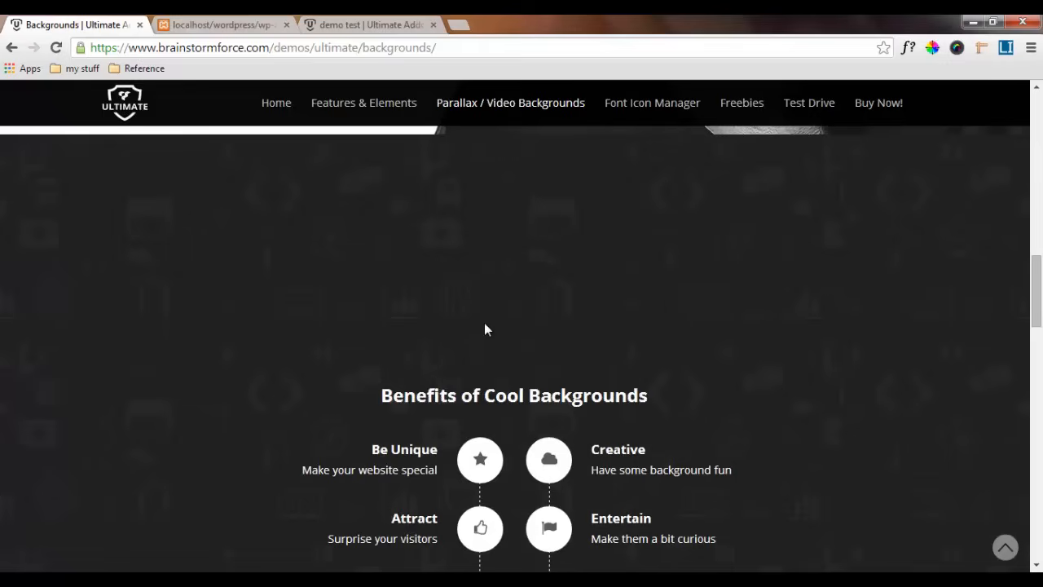
pyautogui.scroll(-7, 485, 325)
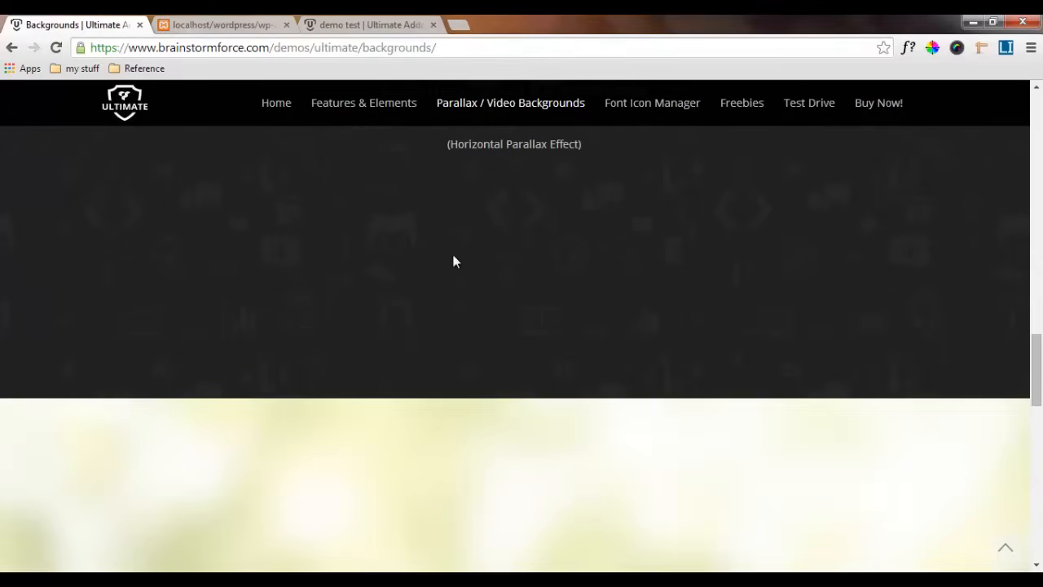
pyautogui.scroll(4, 453, 261)
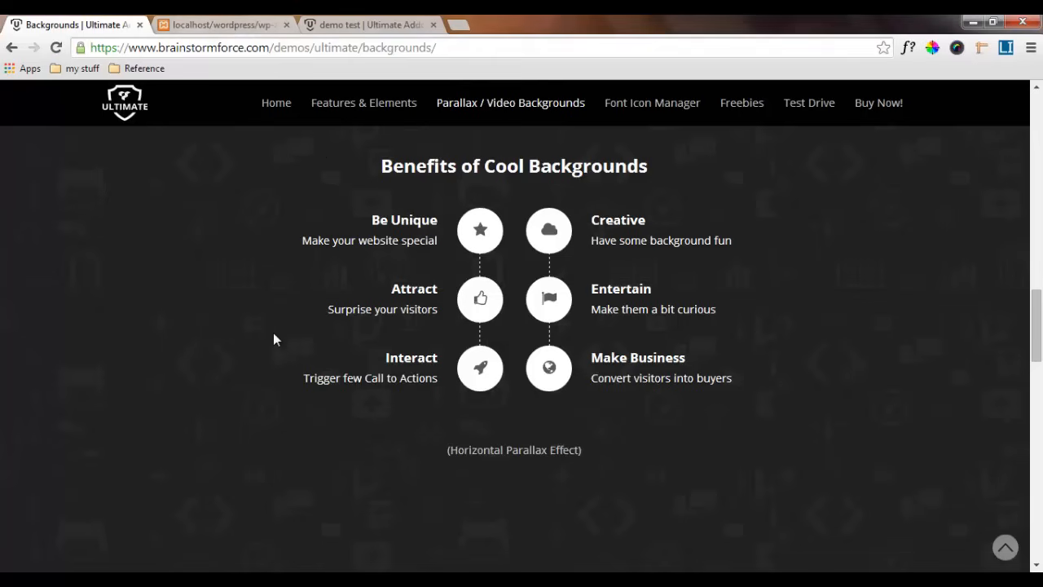
pyautogui.scroll(2, 275, 338)
pyautogui.click(224, 22)
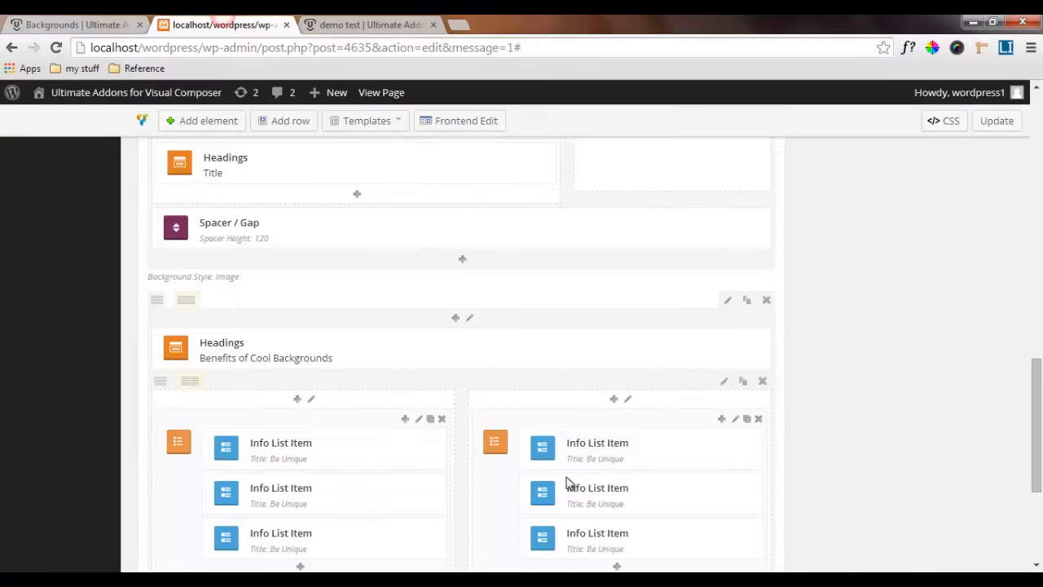
pyautogui.scroll(-2, 445, 437)
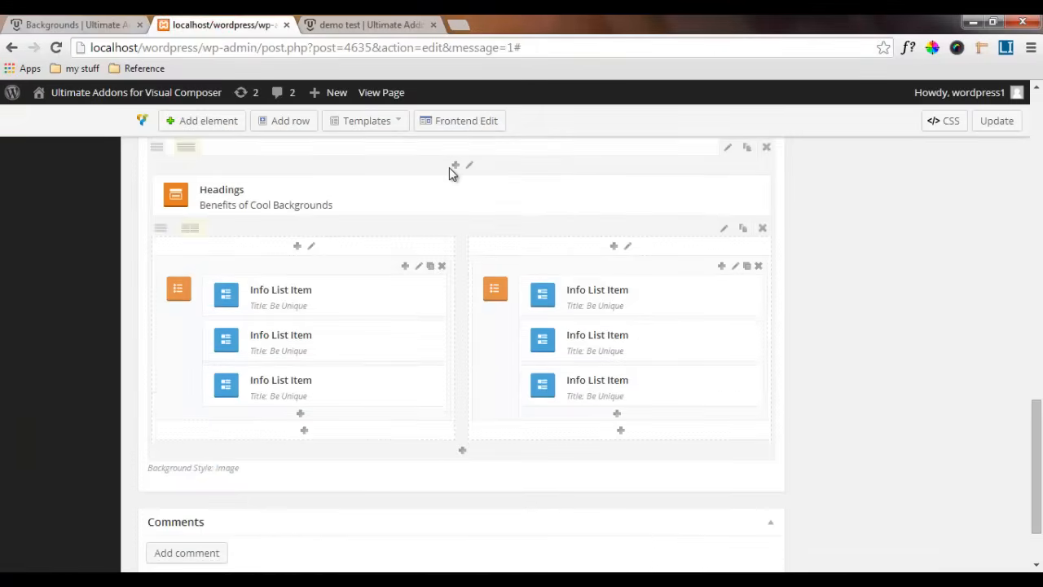
pyautogui.scroll(1, 449, 203)
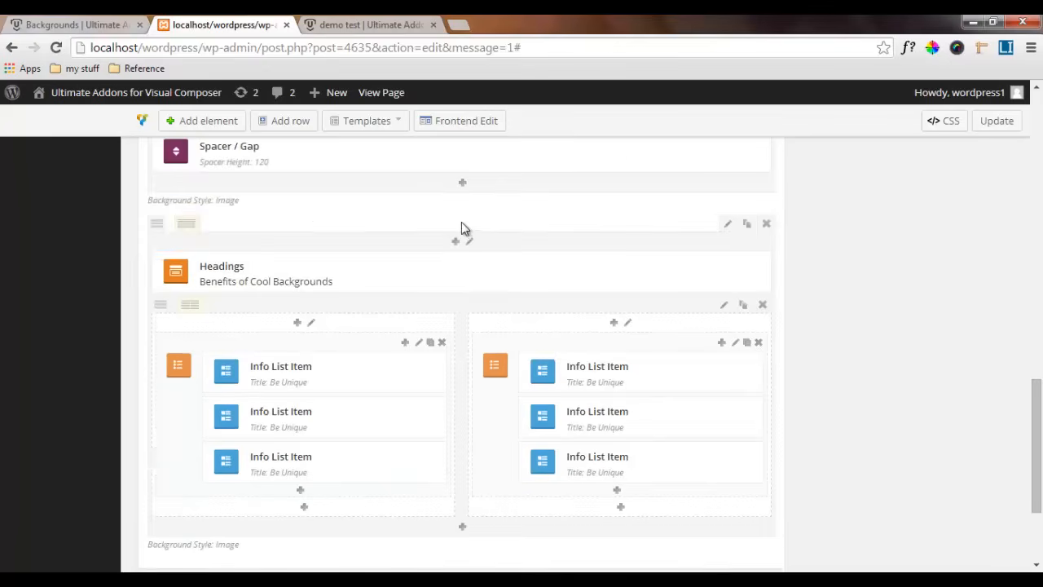
pyautogui.click(115, 24)
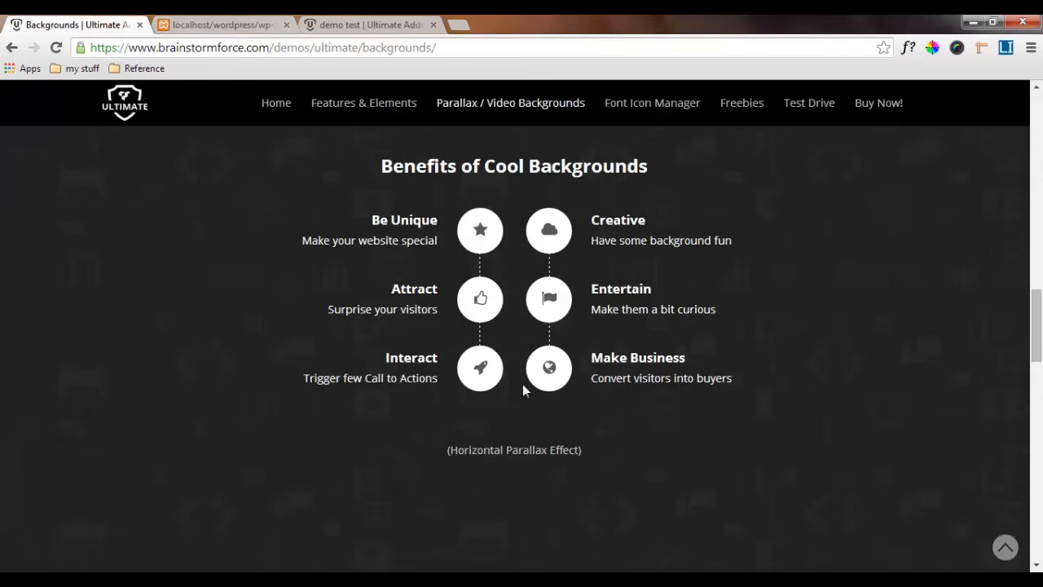
pyautogui.hotkey('ctrl', 'Tab')
# Add a text block below the two info list columns and replace its placeholder text with "(Horizontal parallax effect)"
pyautogui.scroll(-2, 456, 395)
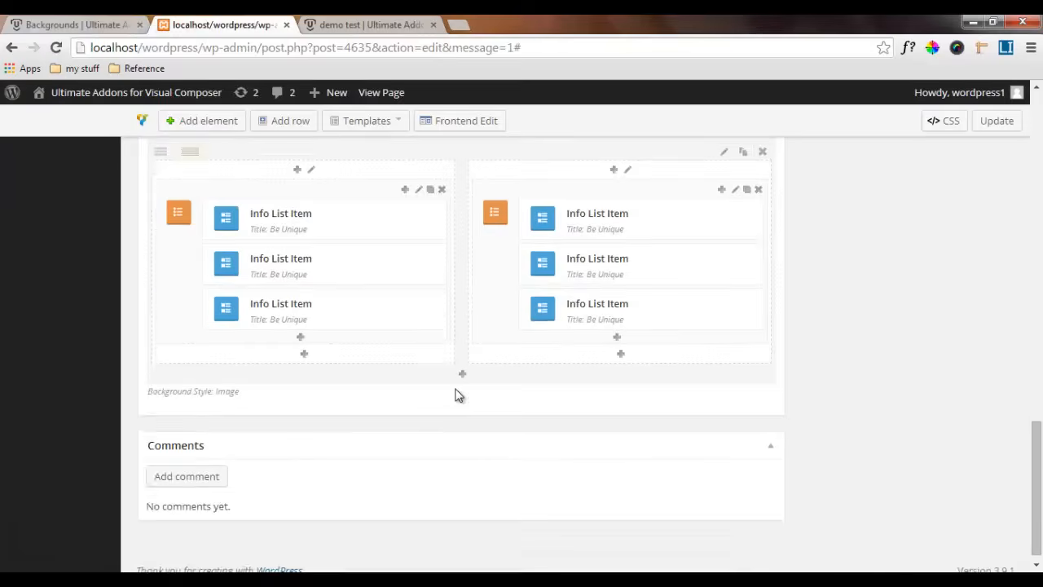
pyautogui.click(463, 375)
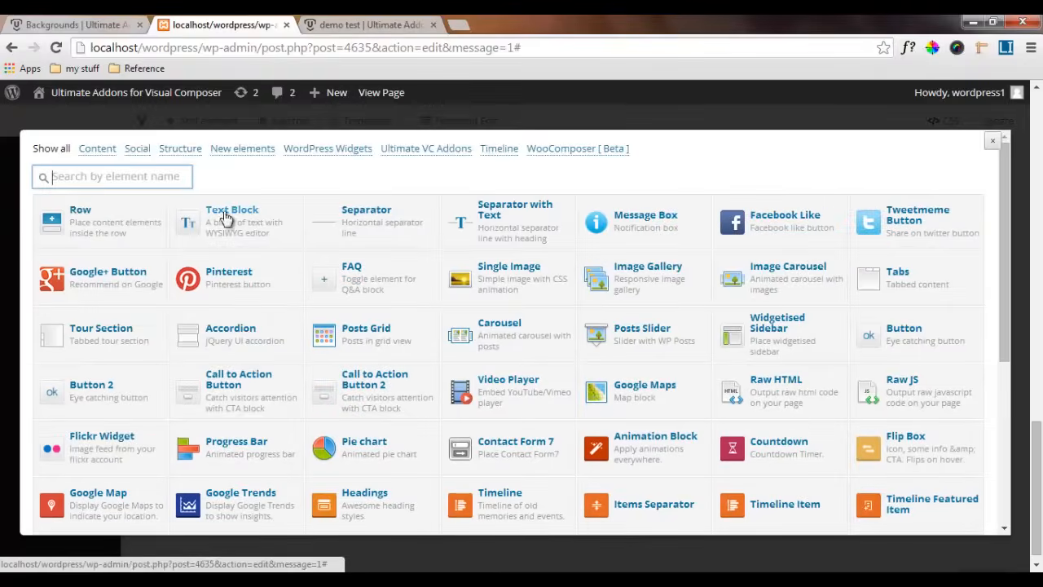
pyautogui.click(255, 219)
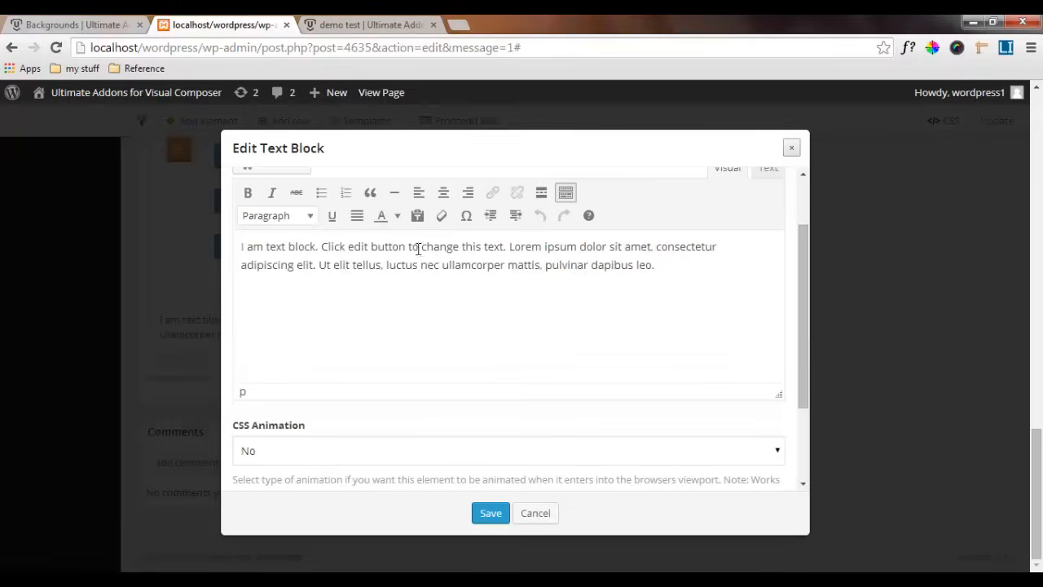
pyautogui.moveTo(671, 265); pyautogui.dragTo(218, 230)
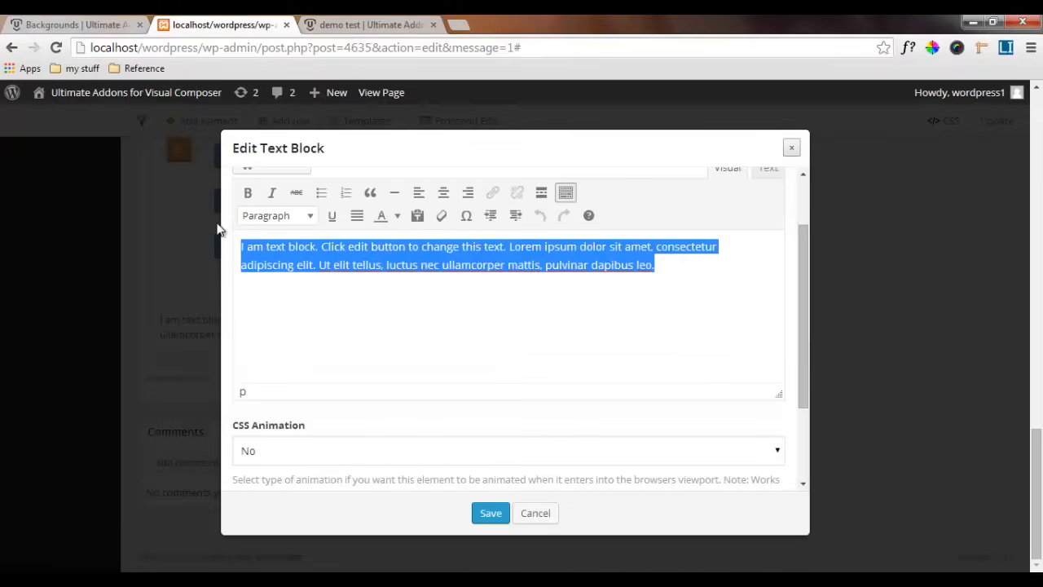
pyautogui.write('tal parallax effect')
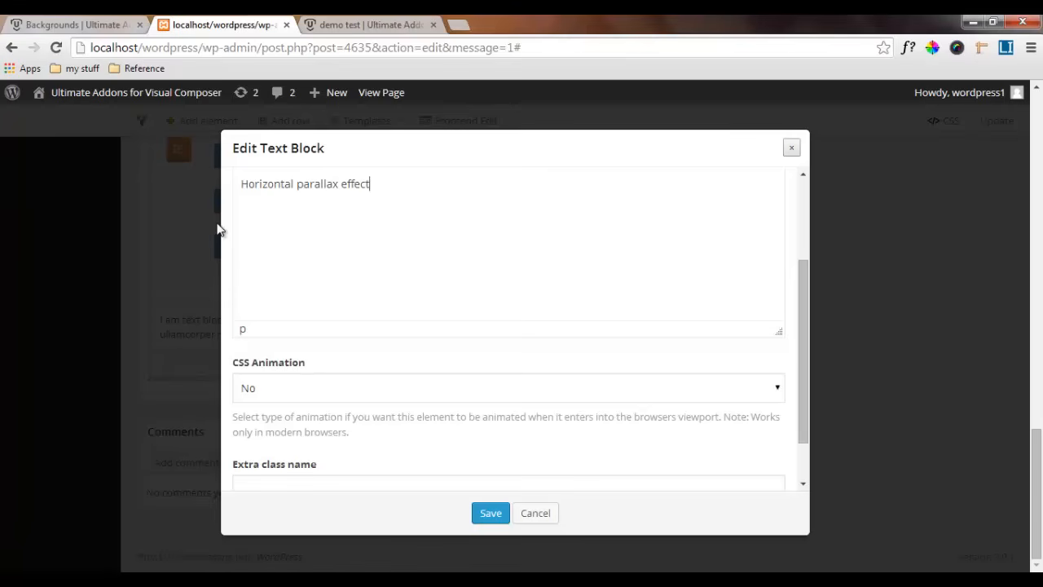
pyautogui.press('Home')
pyautogui.write('(')
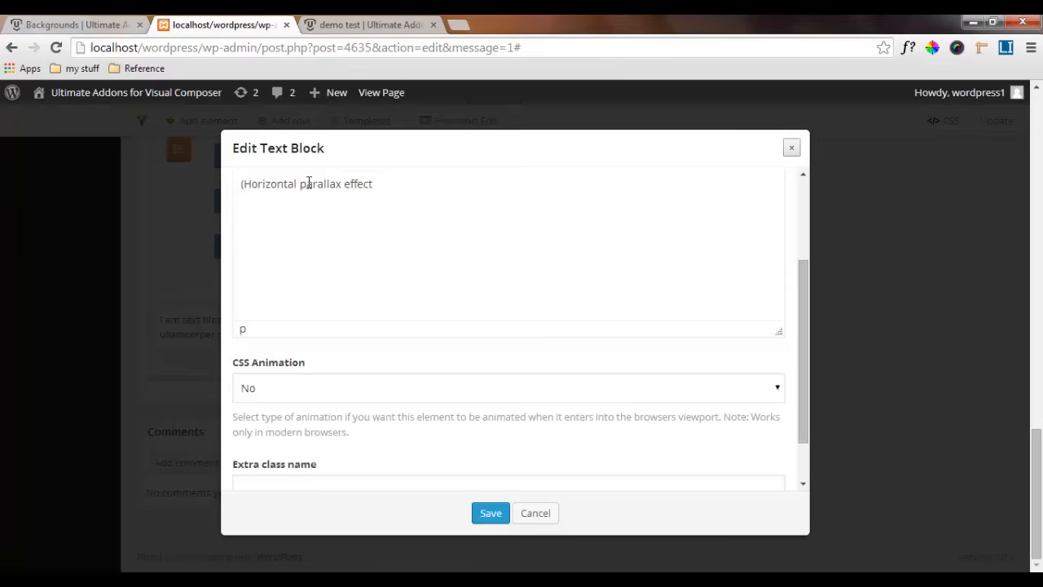
# Center the "(Horizontal parallax effect)" caption and save the text block
pyautogui.hotkey('ctrl', 'a')
pyautogui.scroll(2, 464, 244)
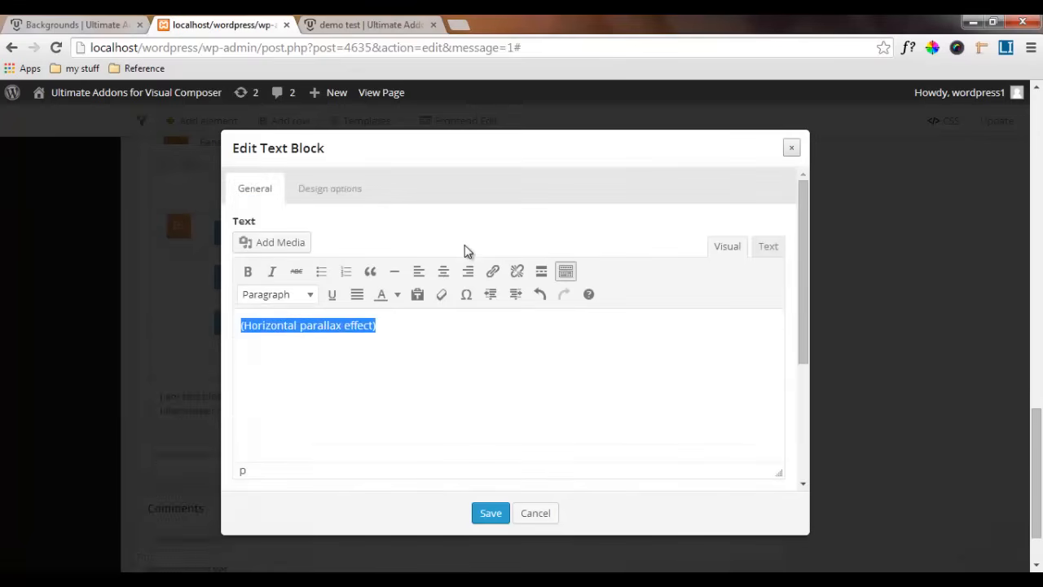
pyautogui.click(448, 272)
pyautogui.click(422, 358)
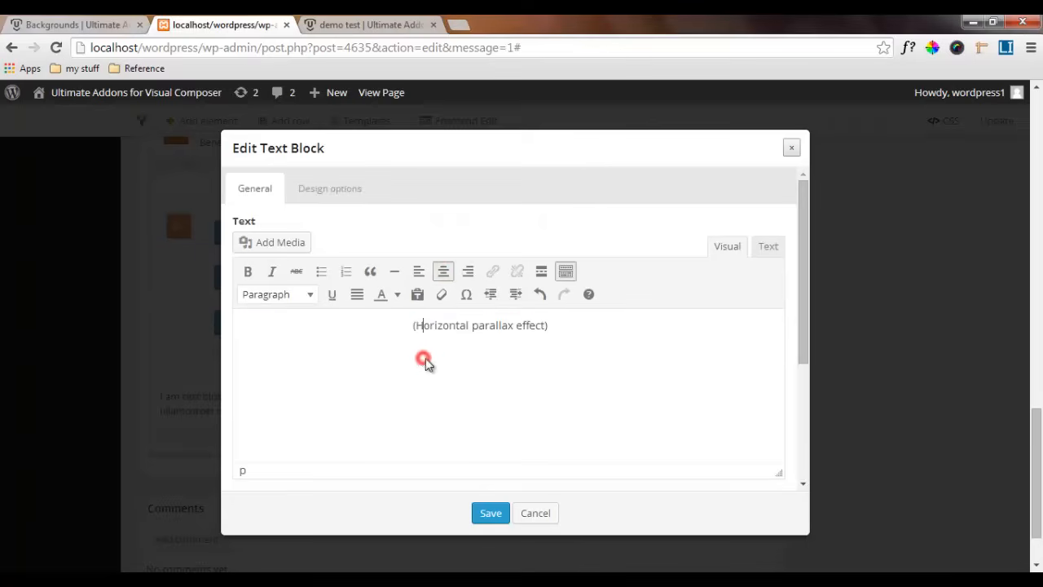
pyautogui.click(490, 514)
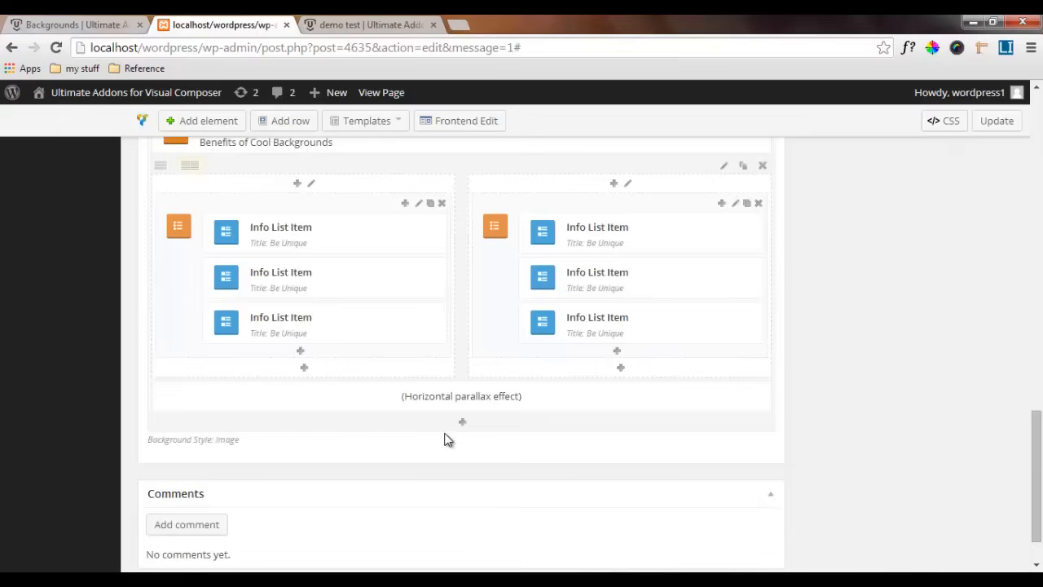
# Duplicate the spacer at the end of the two-headings row and place the copy above the Benefits of Cool Backgrounds heading
pyautogui.scroll(3, 451, 389)
pyautogui.scroll(1, 451, 381)
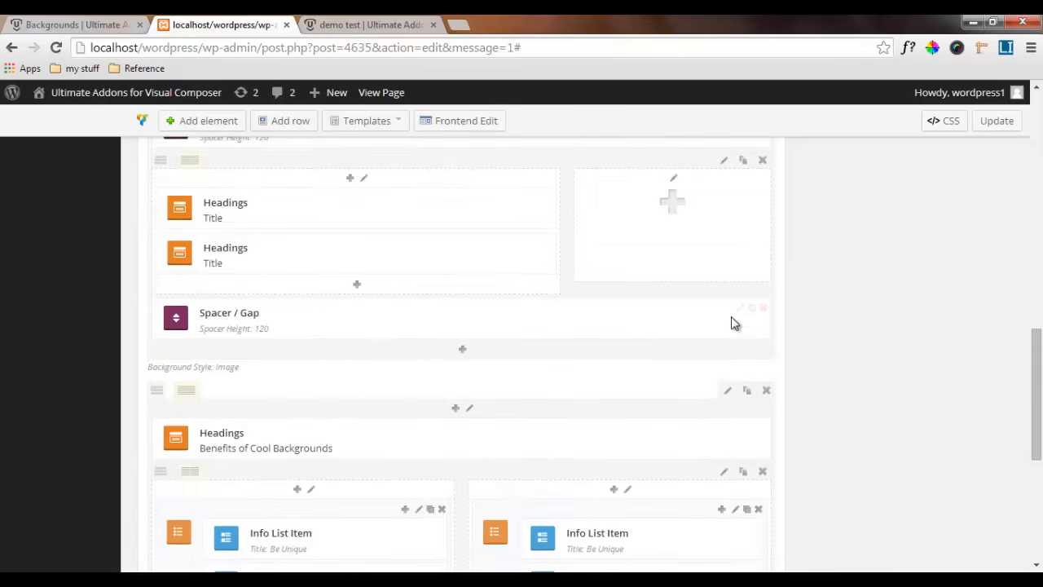
pyautogui.click(753, 309)
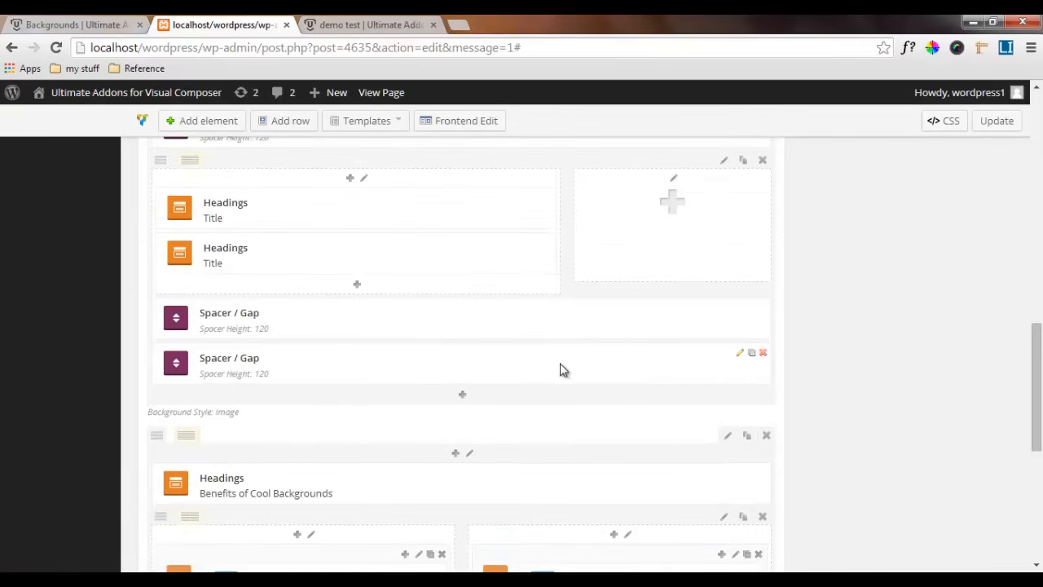
pyautogui.moveTo(556, 365); pyautogui.dragTo(552, 475)
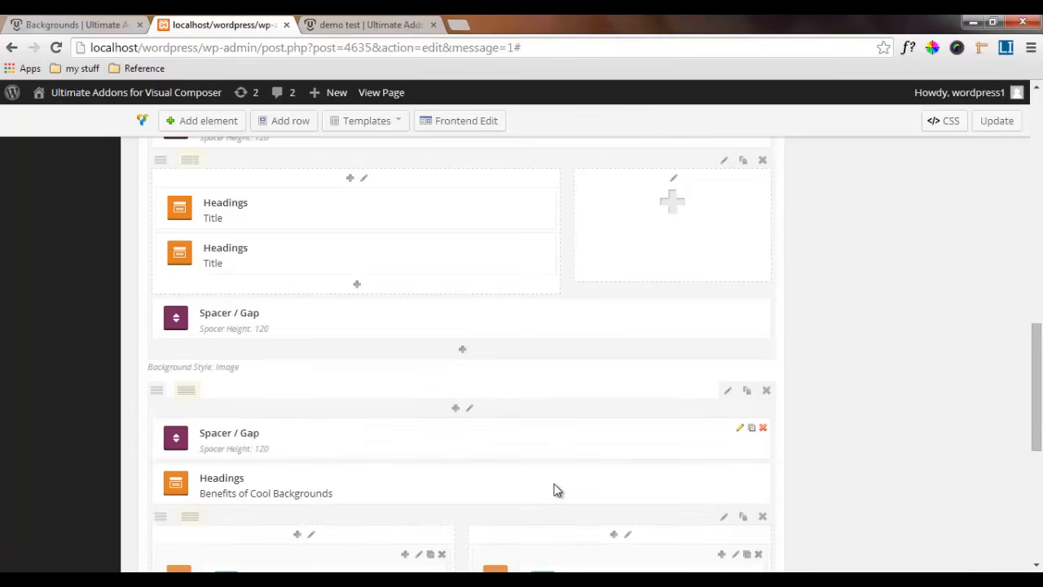
# Set the height of the spacer above the Benefits of Cool Backgrounds heading to 300 px and save it
pyautogui.scroll(-2, 554, 489)
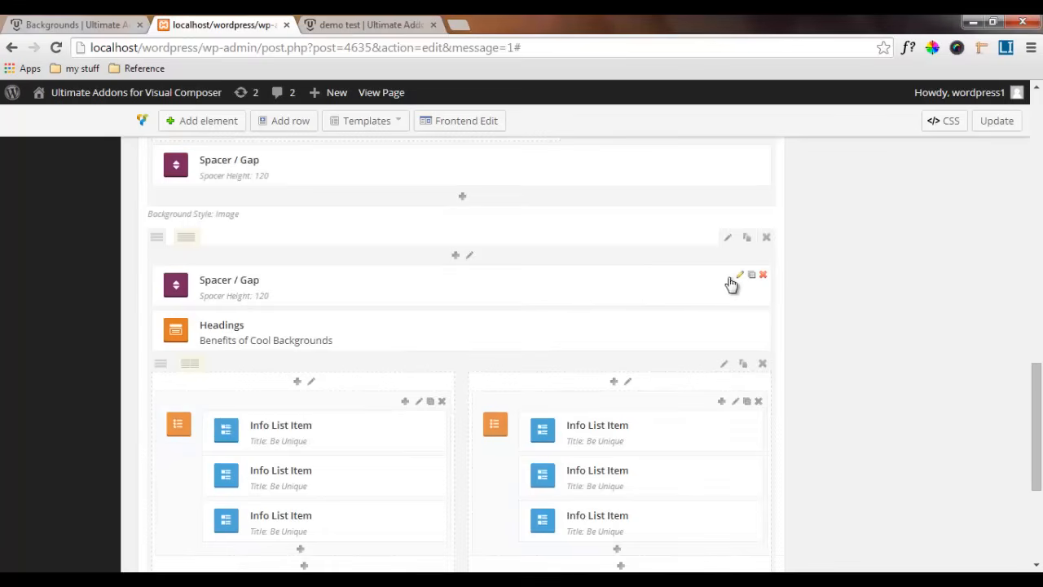
pyautogui.click(737, 277)
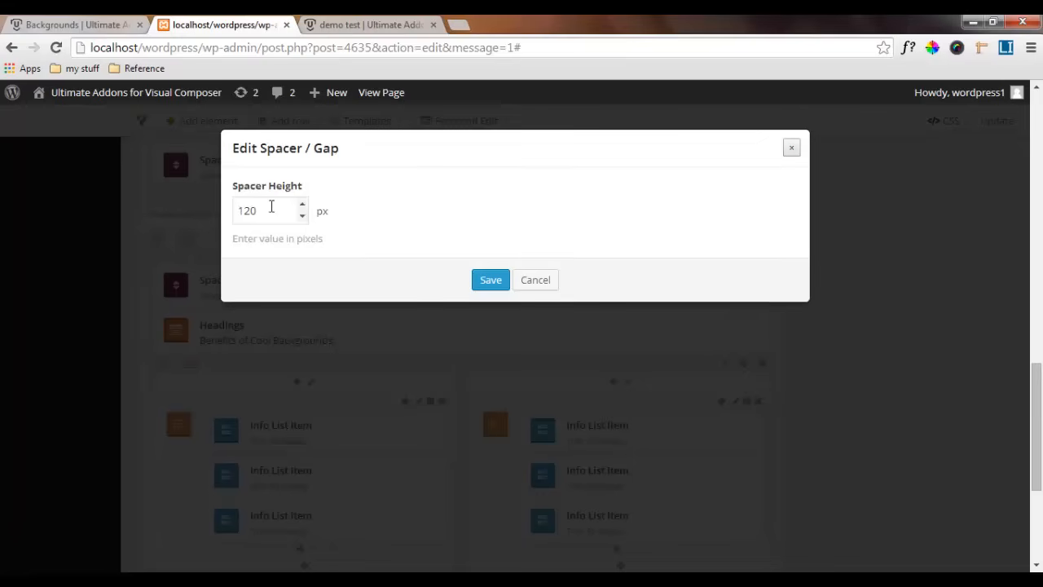
pyautogui.moveTo(270, 207); pyautogui.dragTo(231, 207)
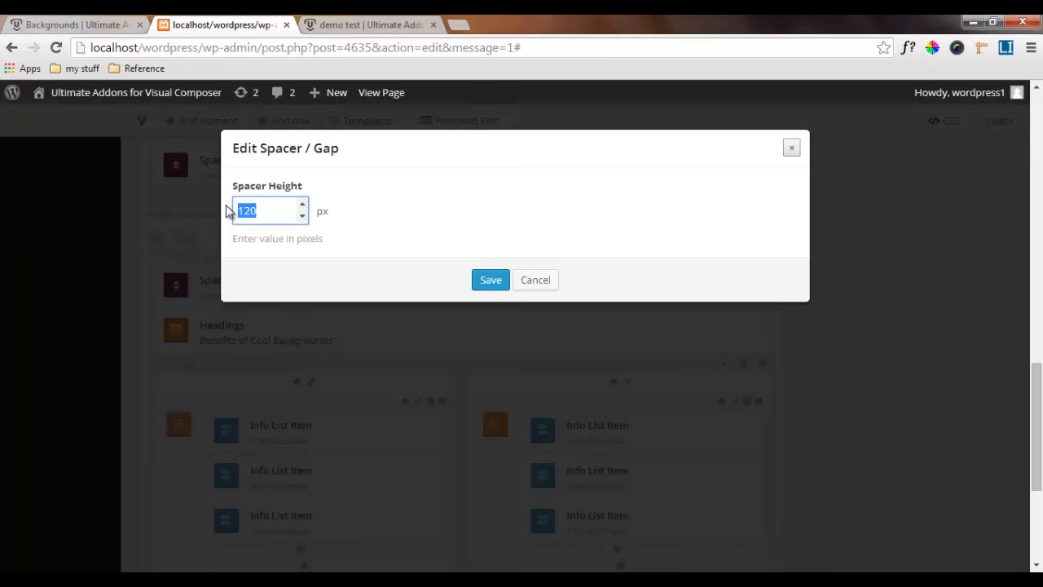
pyautogui.write('300')
pyautogui.click(488, 280)
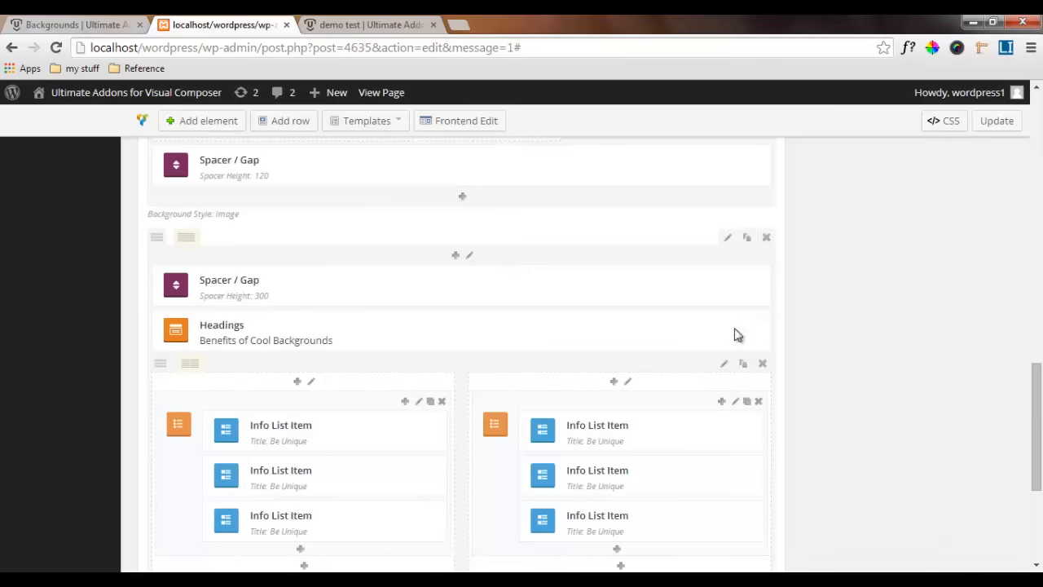
# Duplicate the 300 px spacer and place the copy below the horizontal parallax caption at the end of the row
pyautogui.click(751, 279)
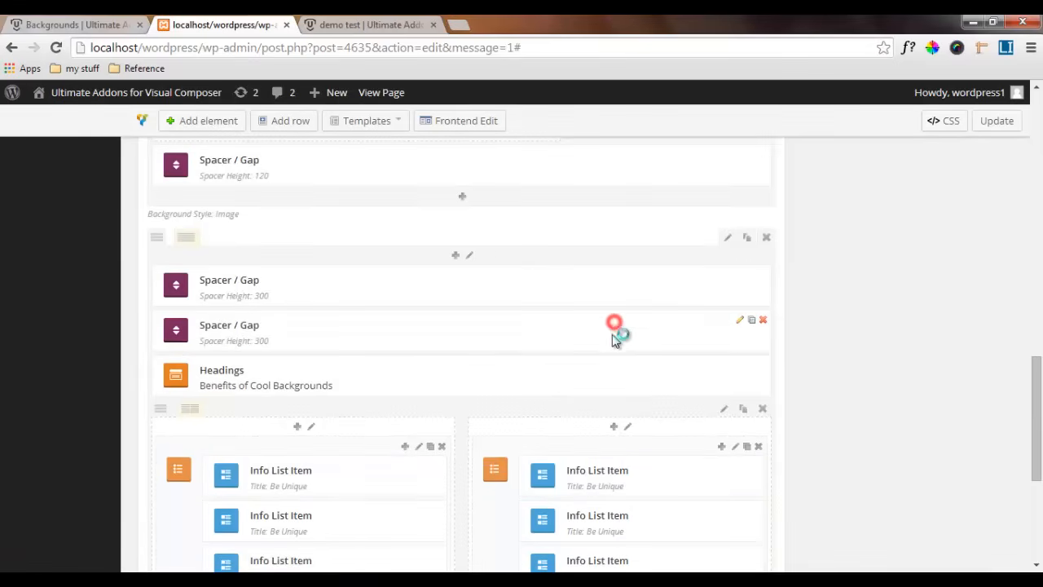
pyautogui.moveTo(615, 340); pyautogui.dragTo(615, 392)
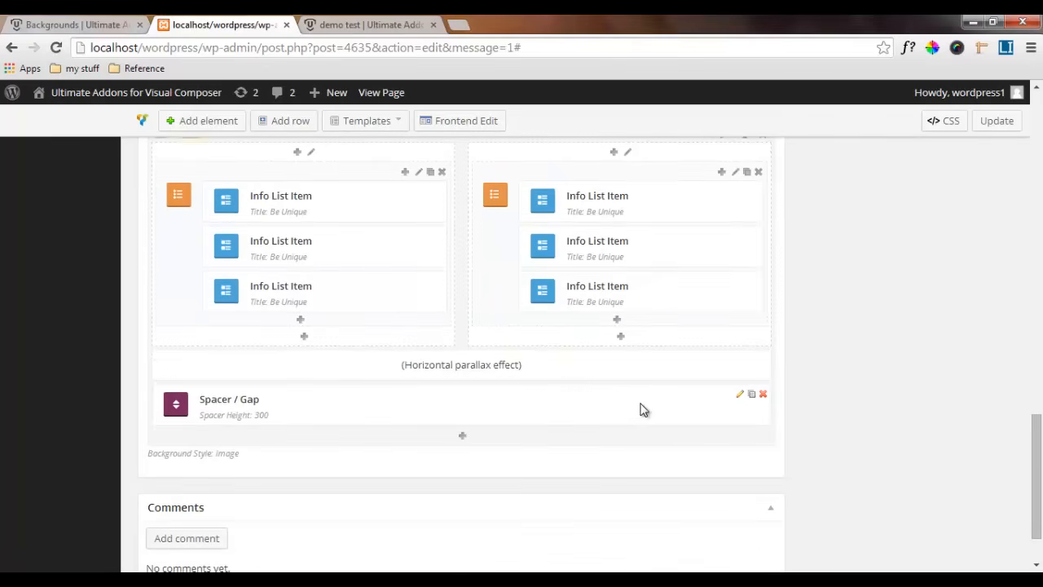
pyautogui.scroll(4, 624, 387)
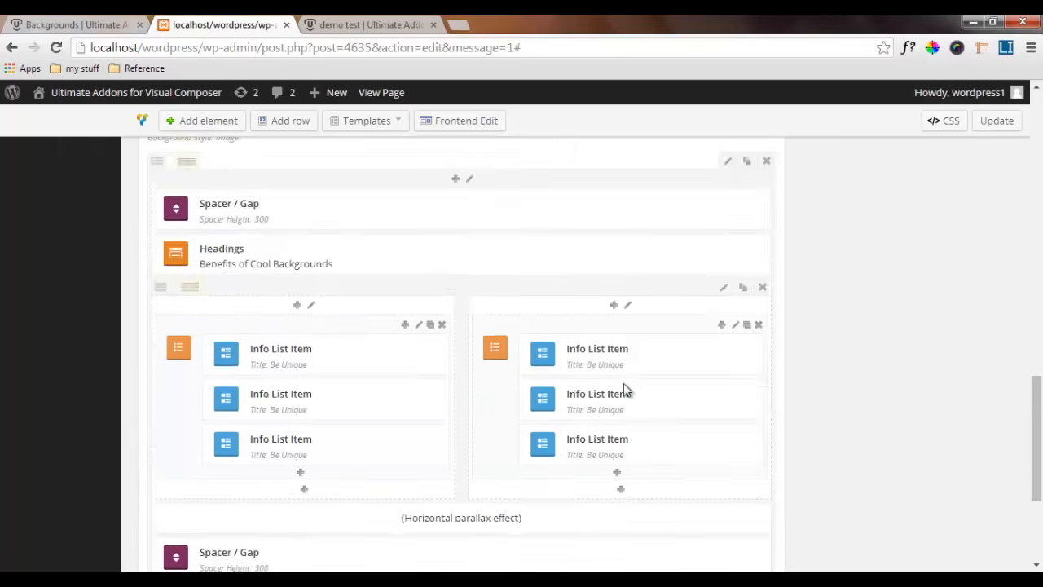
# Update the page and reload the published demo test page
pyautogui.click(1006, 121)
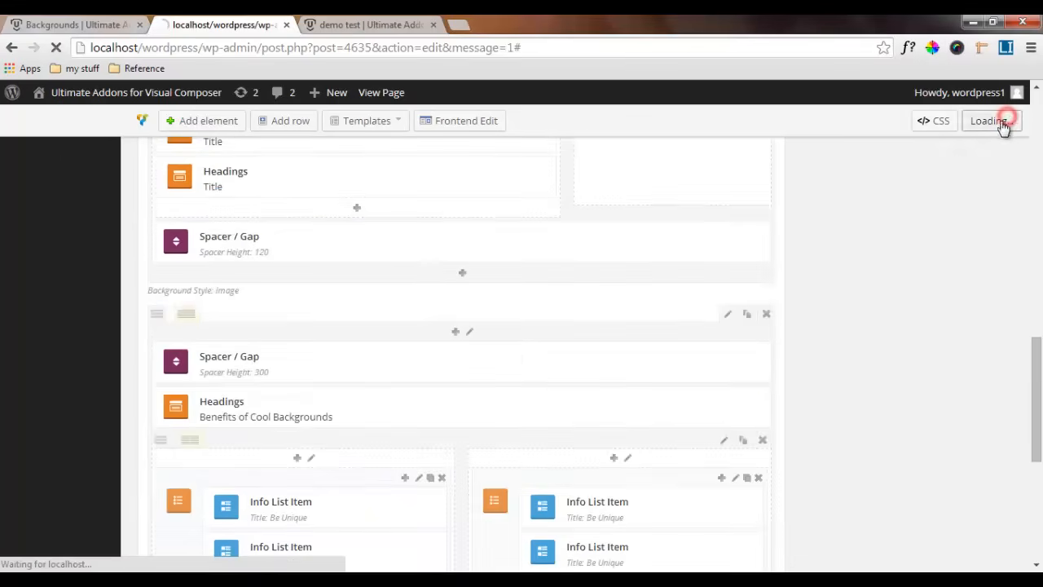
pyautogui.click(380, 27)
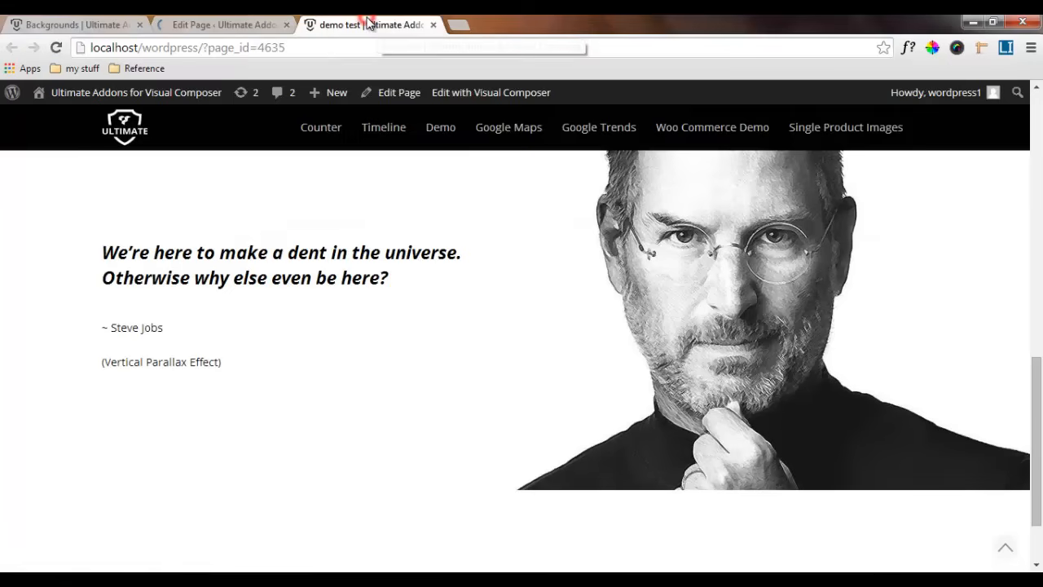
pyautogui.click(57, 49)
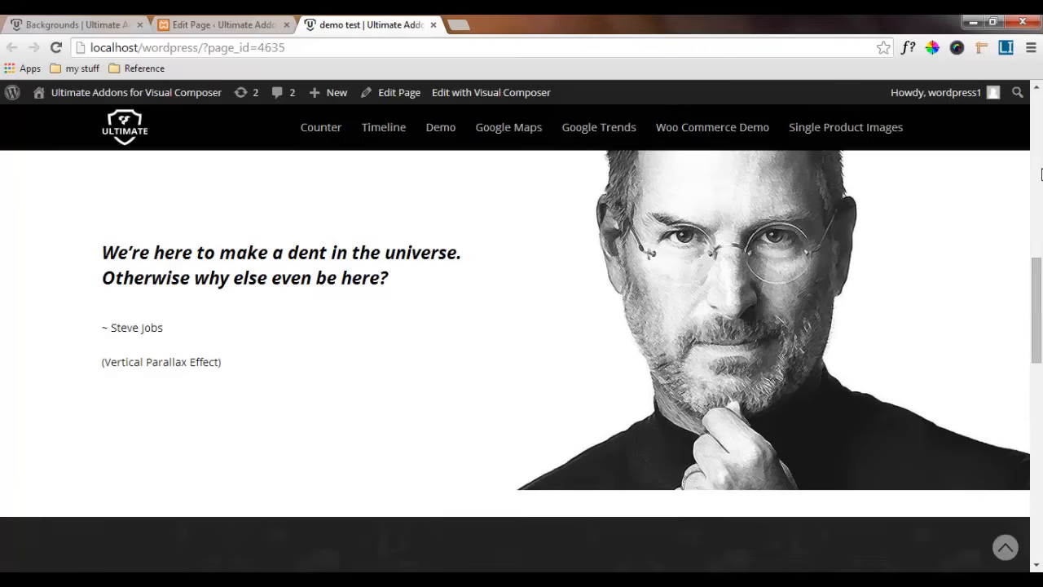
# Examine the Benefits of Cool Backgrounds section on the demo test page, checking its text readability, spacing and parallax background
pyautogui.moveTo(1037, 276); pyautogui.dragTo(1041, 391)
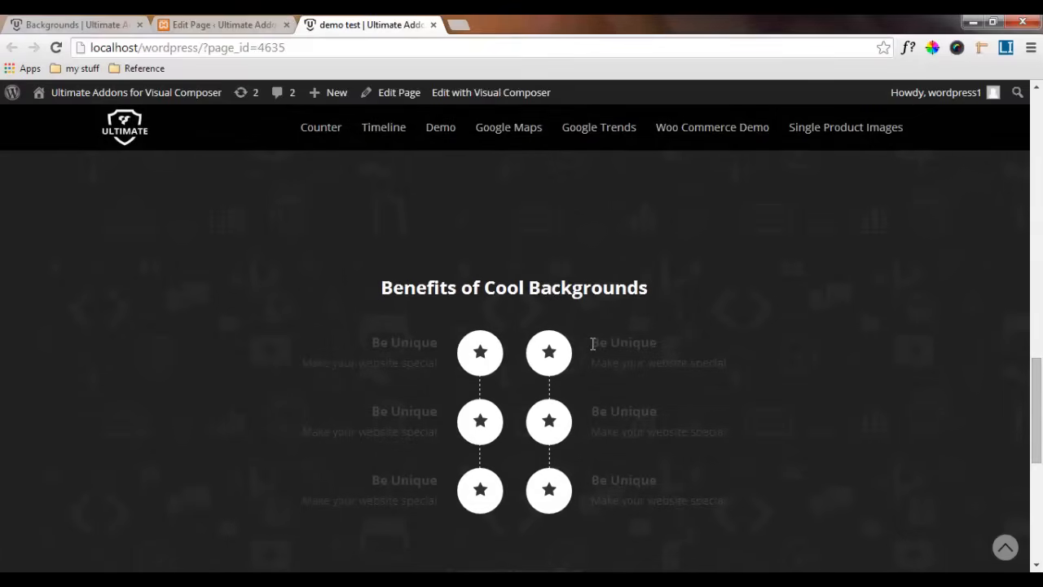
pyautogui.moveTo(590, 343); pyautogui.dragTo(687, 340)
pyautogui.click(668, 360)
pyautogui.scroll(-1, 617, 447)
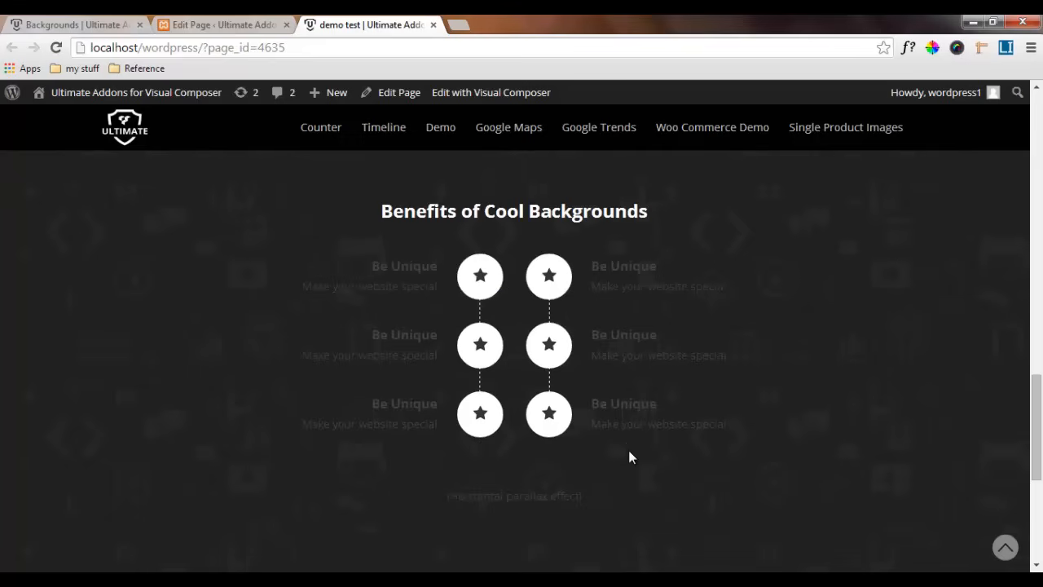
pyautogui.scroll(3, 628, 457)
pyautogui.scroll(2, 641, 402)
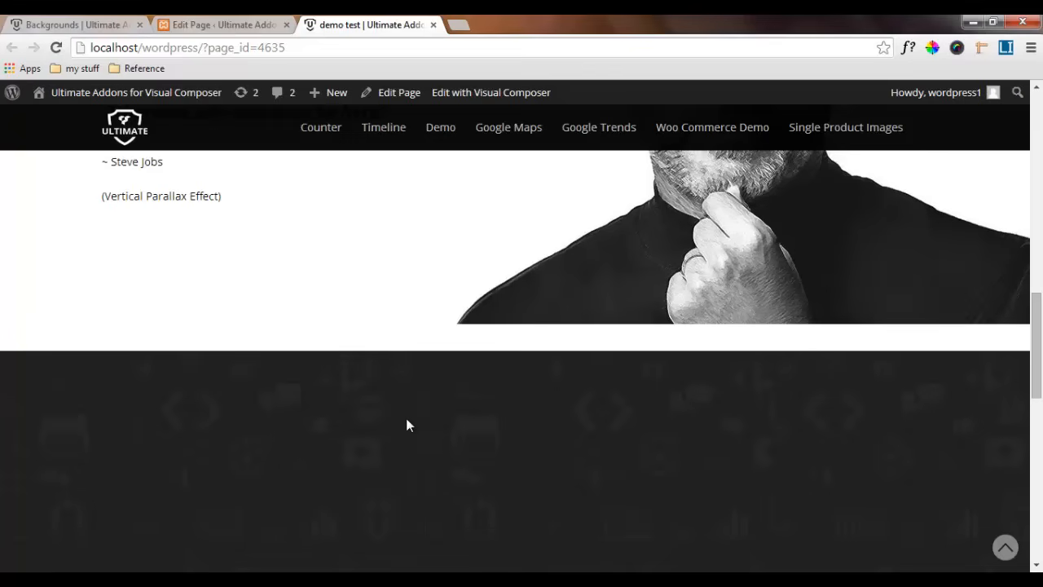
pyautogui.scroll(-4, 408, 421)
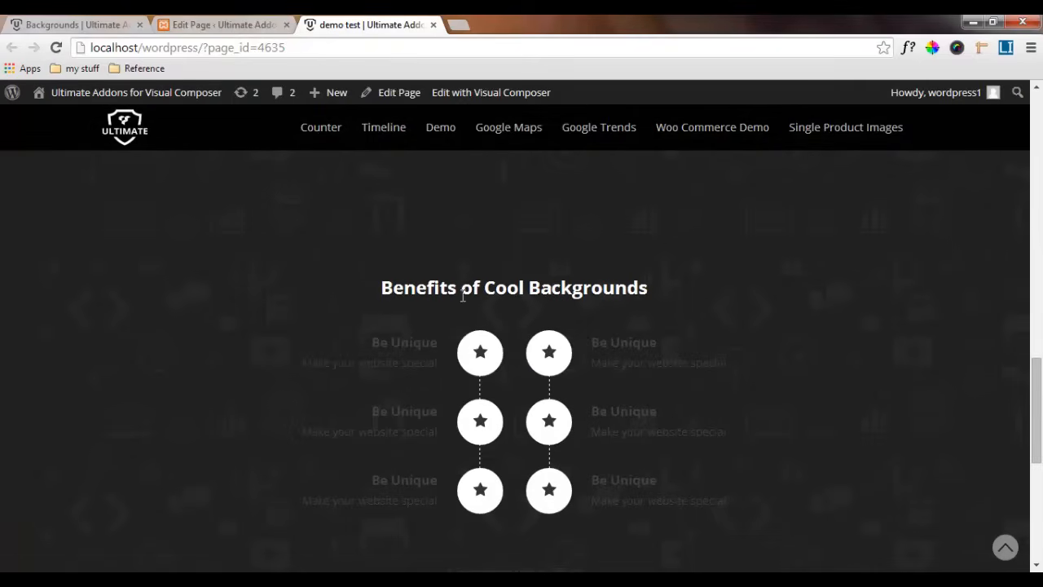
# Set the Benefits of Cool Backgrounds row's font color to white (#ffffff) in the page editor and save the row settings
pyautogui.click(236, 25)
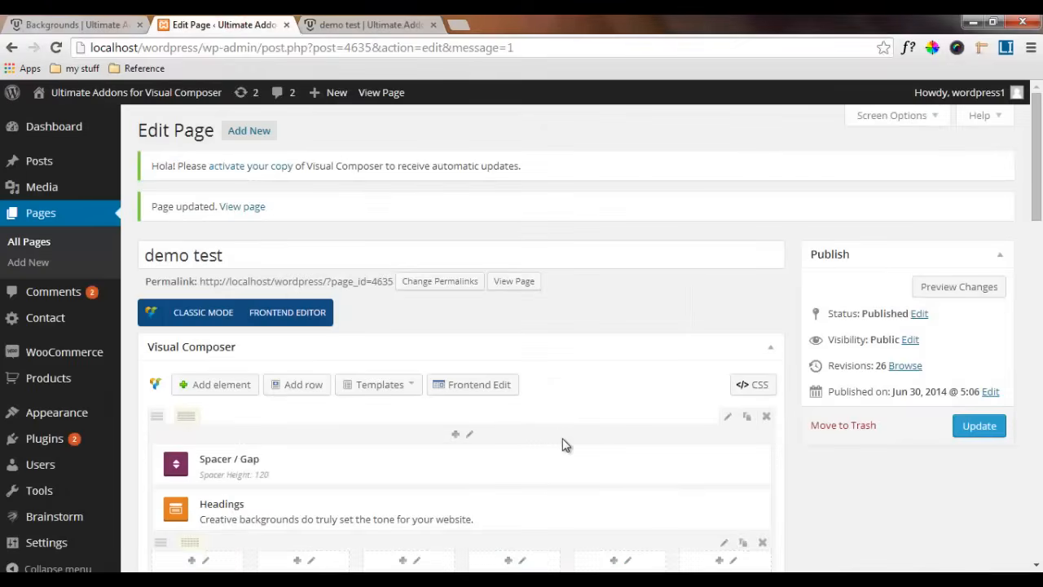
pyautogui.scroll(-20, 562, 444)
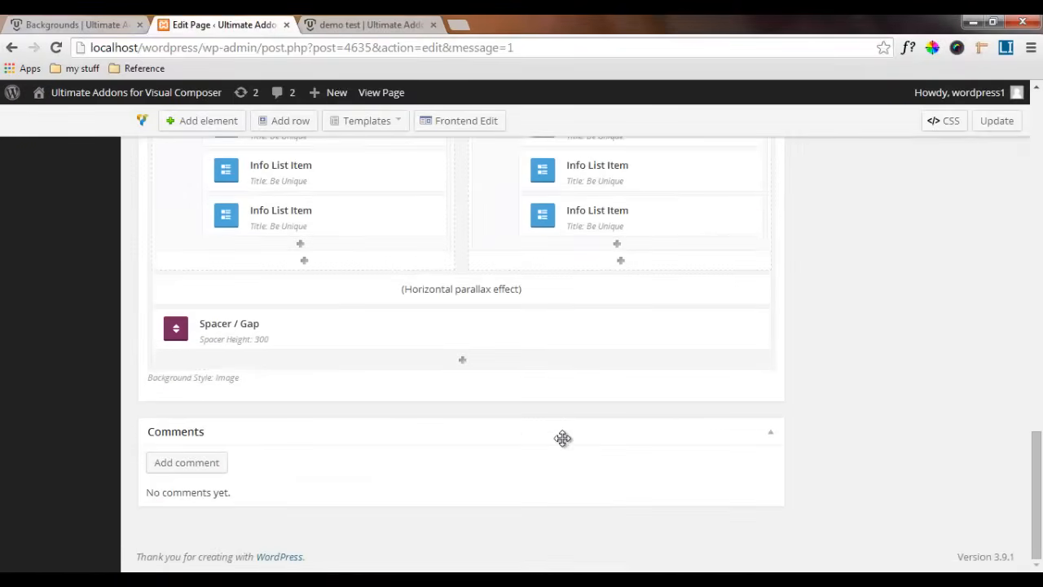
pyautogui.scroll(5, 592, 414)
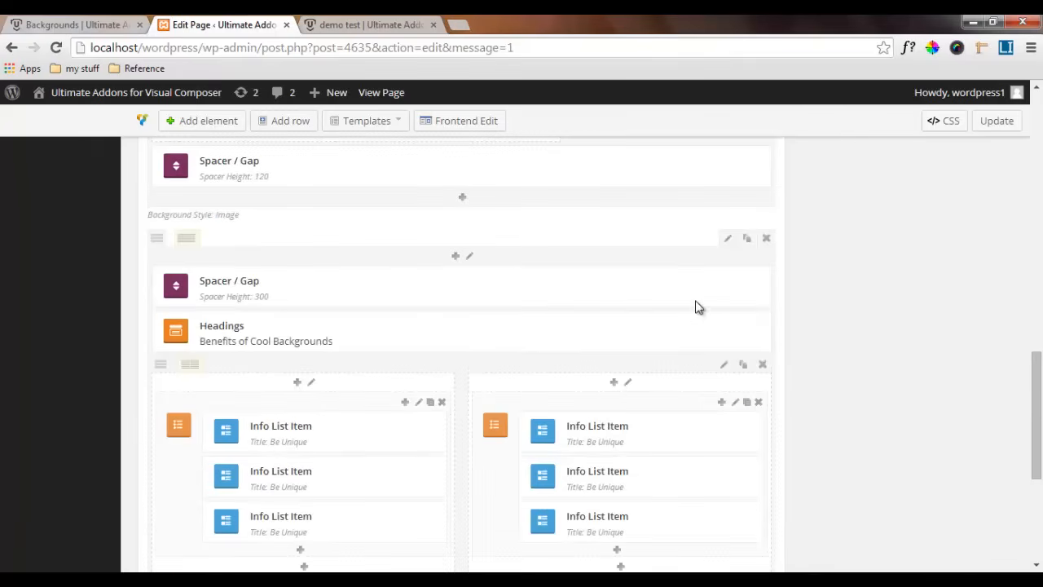
pyautogui.click(728, 243)
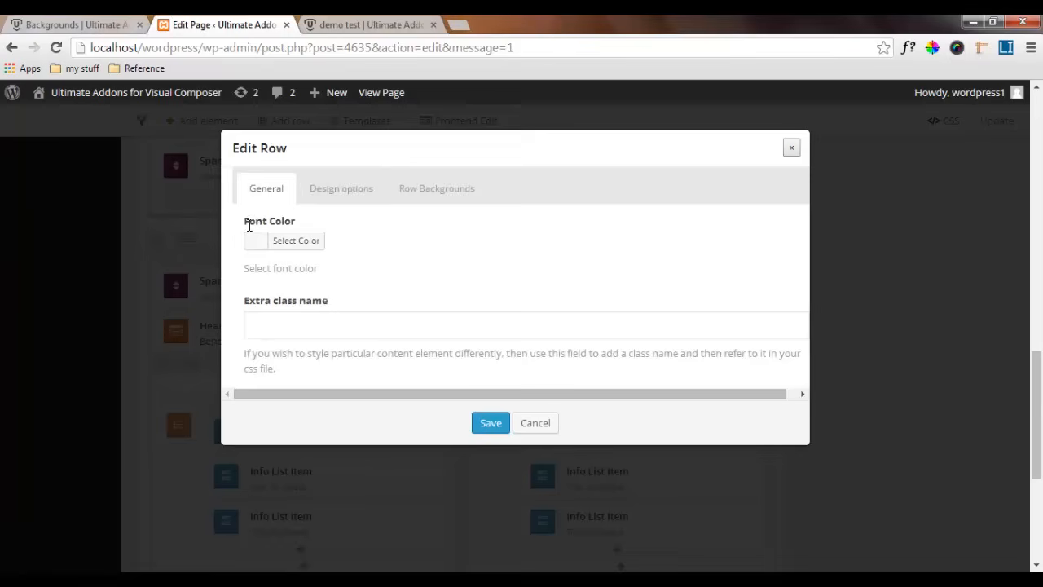
pyautogui.click(256, 241)
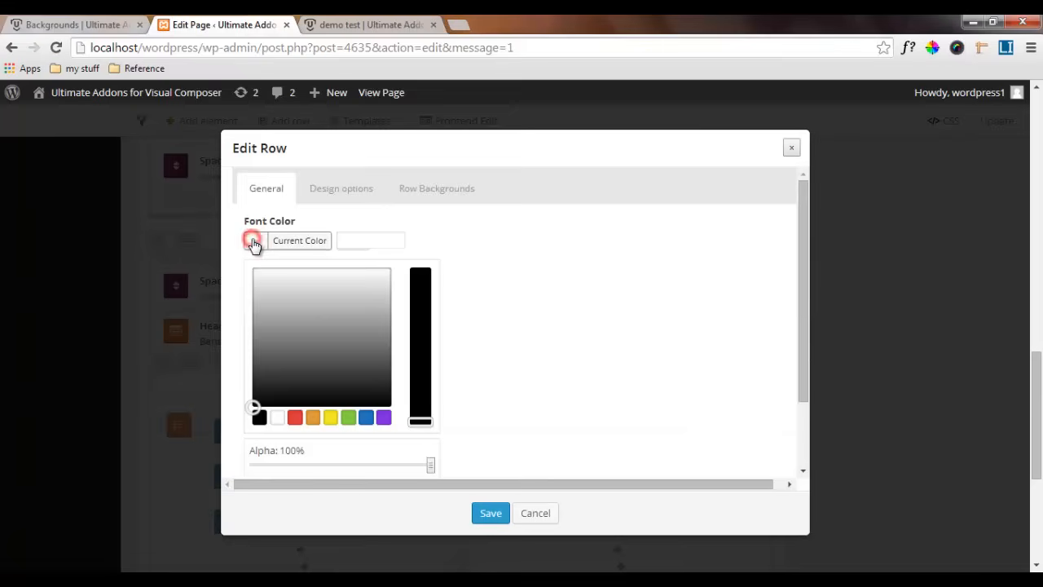
pyautogui.click(257, 281)
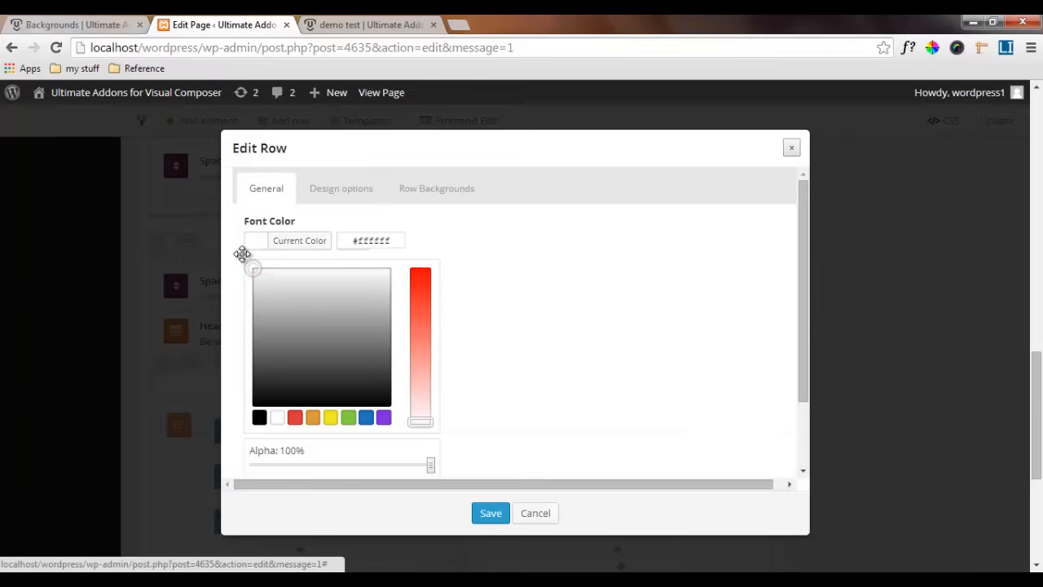
pyautogui.click(246, 253)
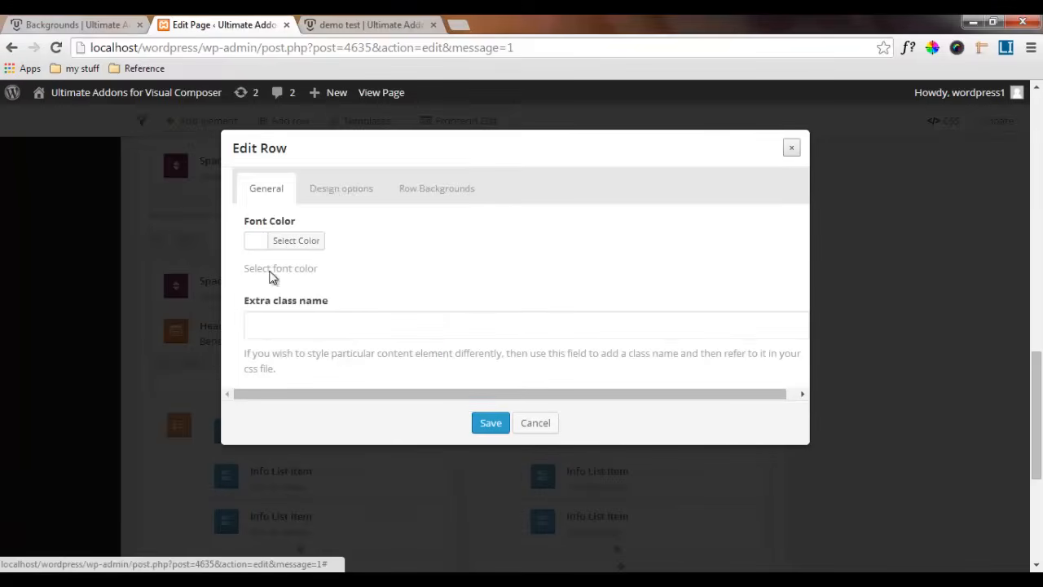
pyautogui.click(493, 423)
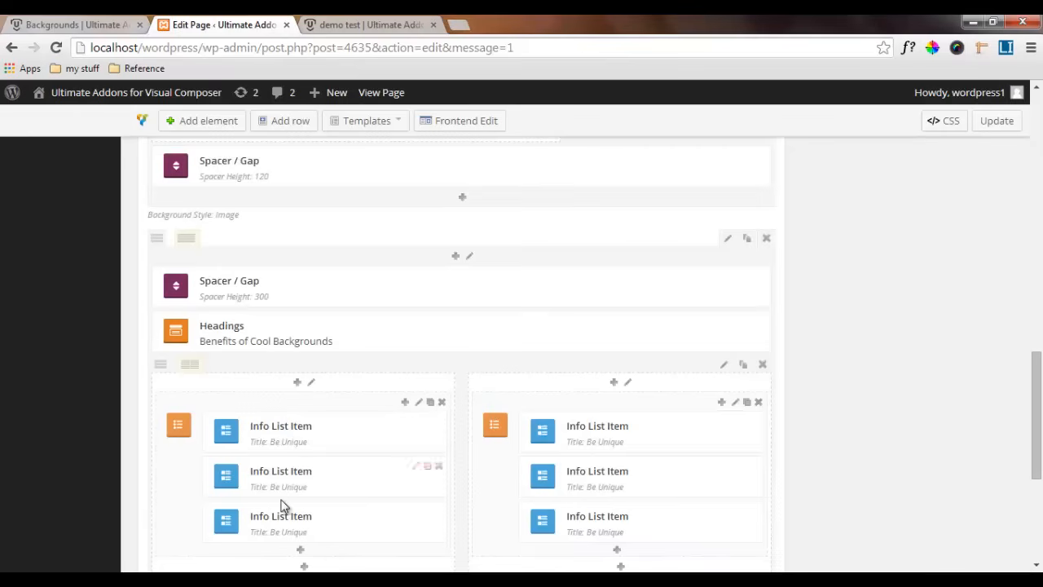
# Set the bottom margin of the quote row above the Benefits row to 0 and save the row settings
pyautogui.scroll(-2, 352, 459)
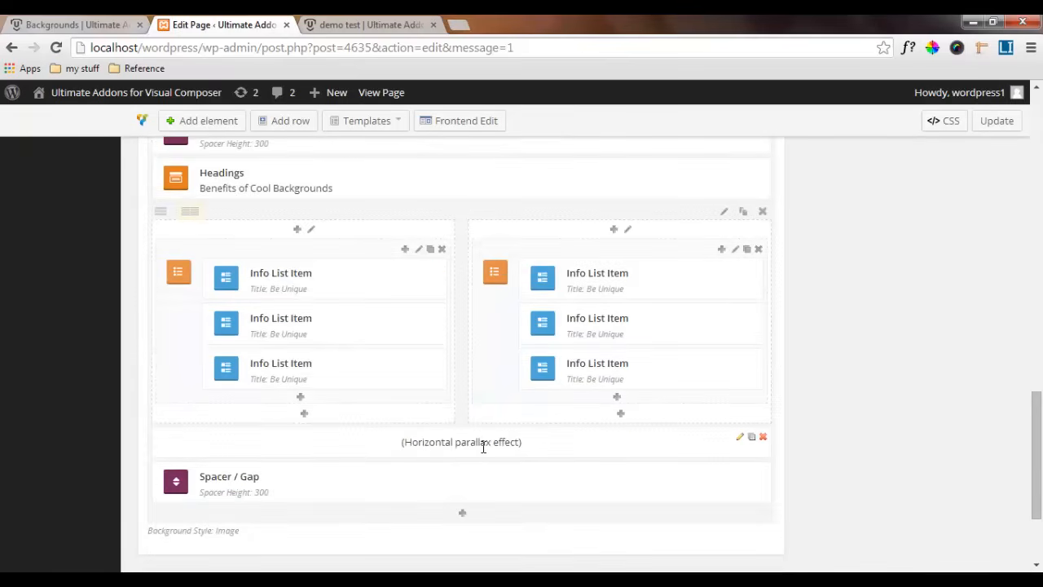
pyautogui.scroll(3, 477, 447)
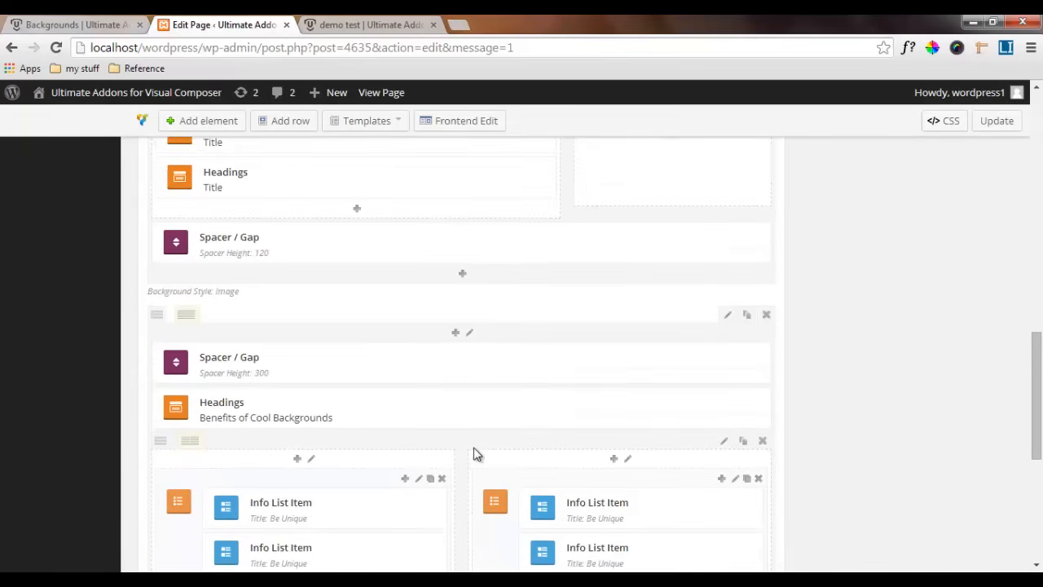
pyautogui.scroll(1, 497, 351)
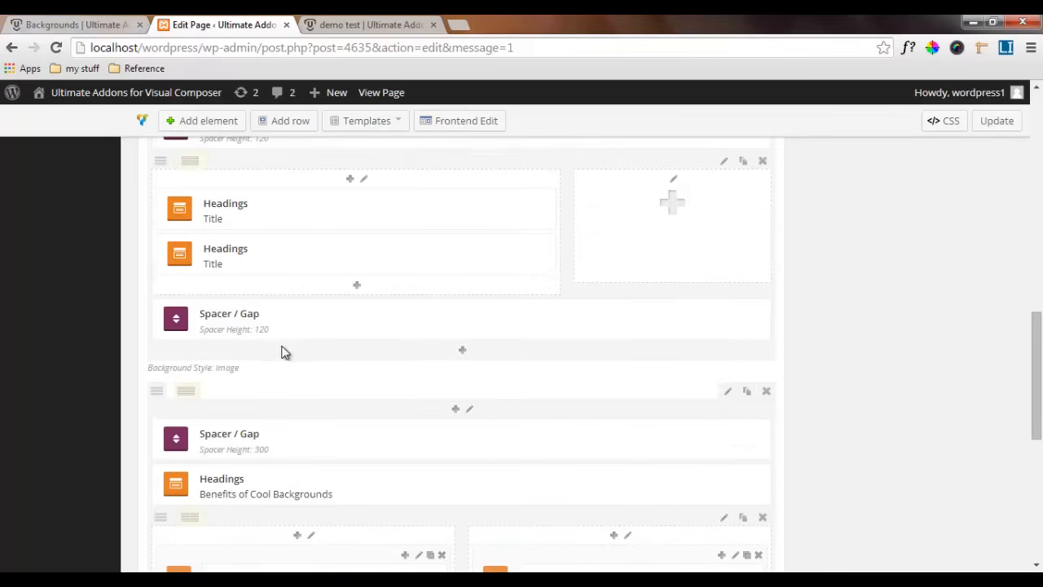
pyautogui.scroll(2, 449, 331)
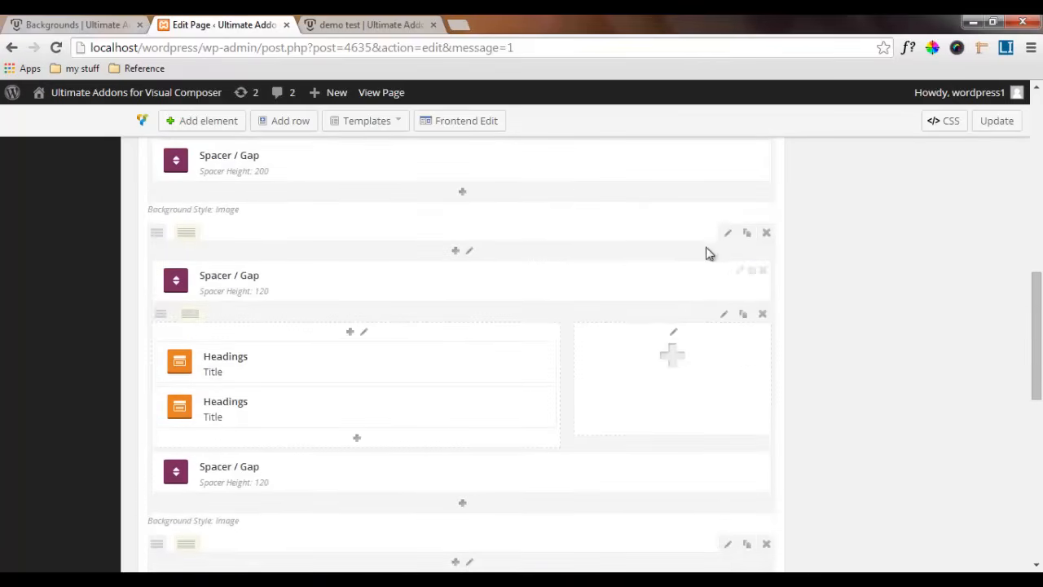
pyautogui.click(725, 235)
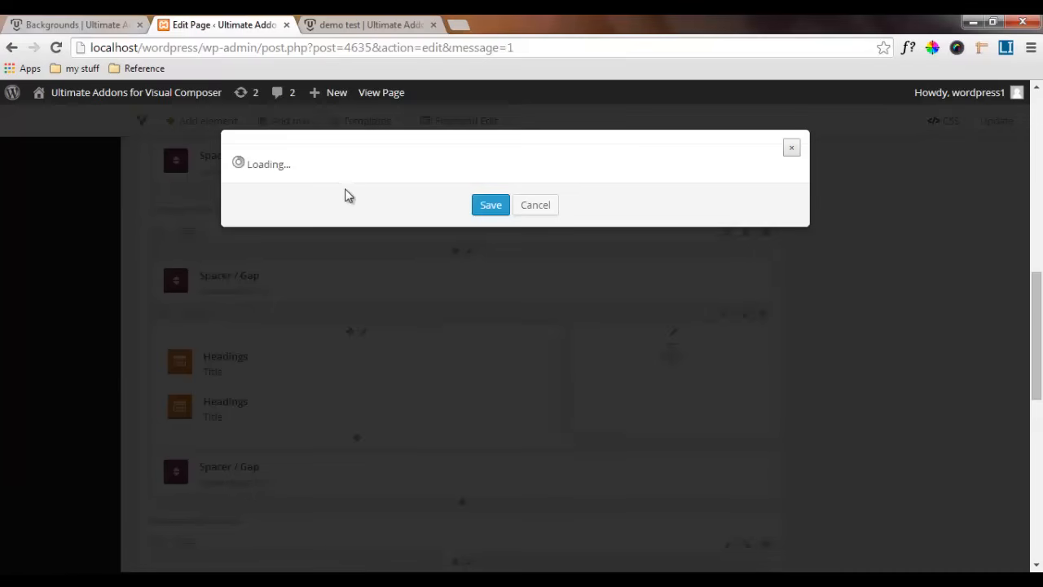
pyautogui.click(343, 191)
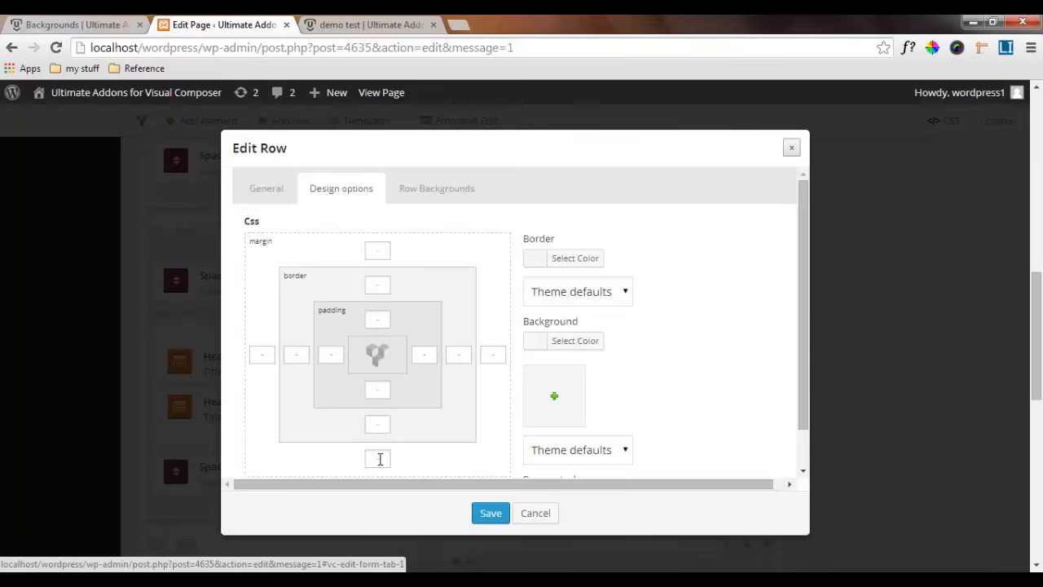
pyautogui.click(377, 458)
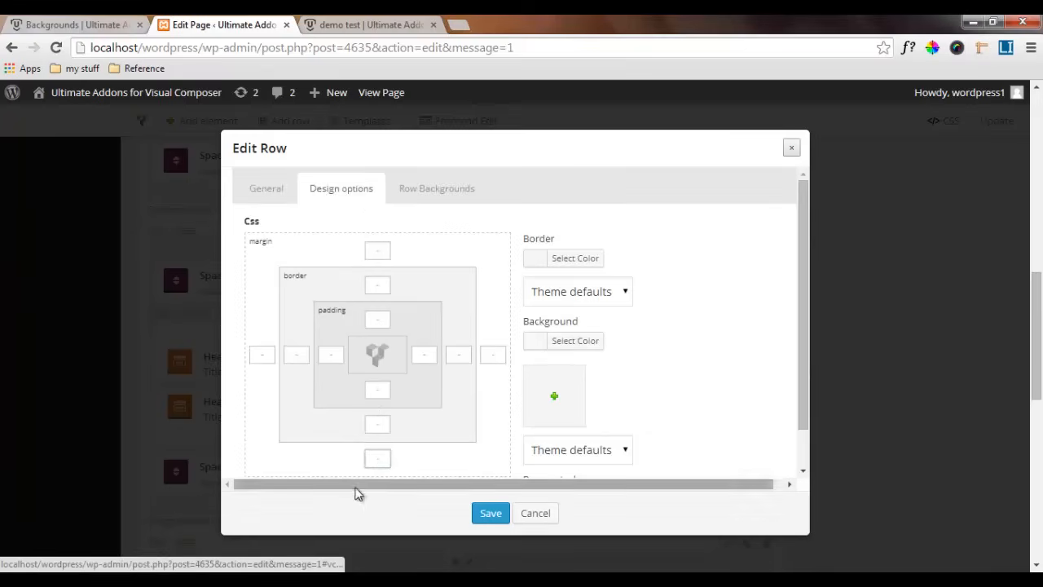
pyautogui.write('0')
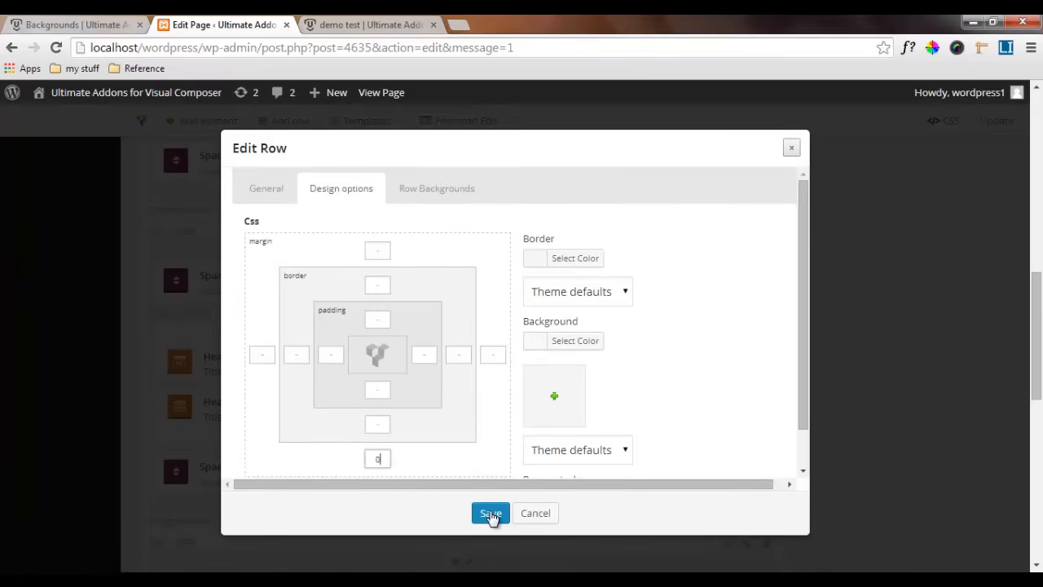
pyautogui.click(491, 514)
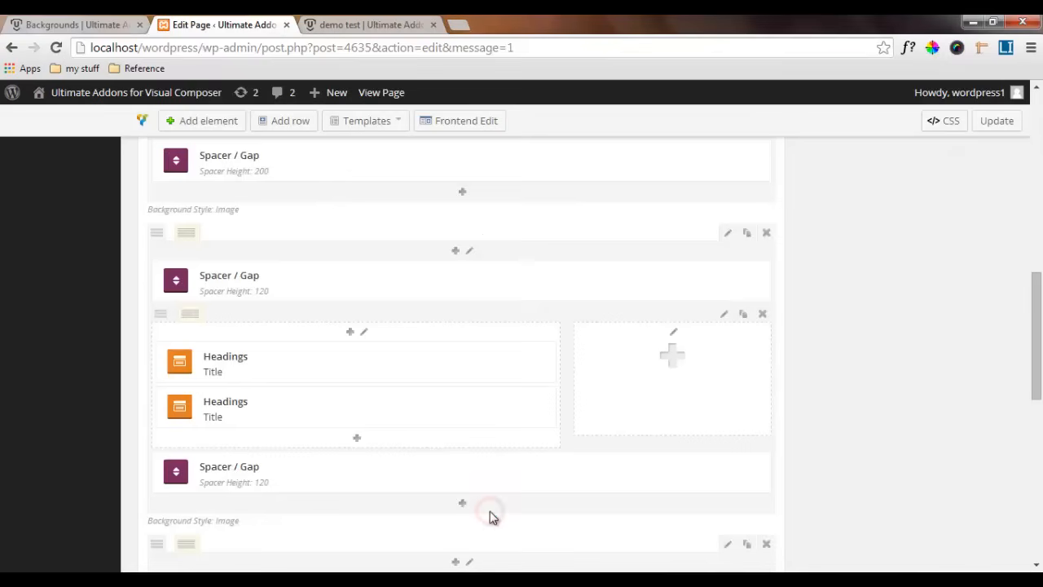
# Set the bottom margin of the Benefits of Cool Backgrounds row to 0 and save the row settings
pyautogui.scroll(-7, 499, 383)
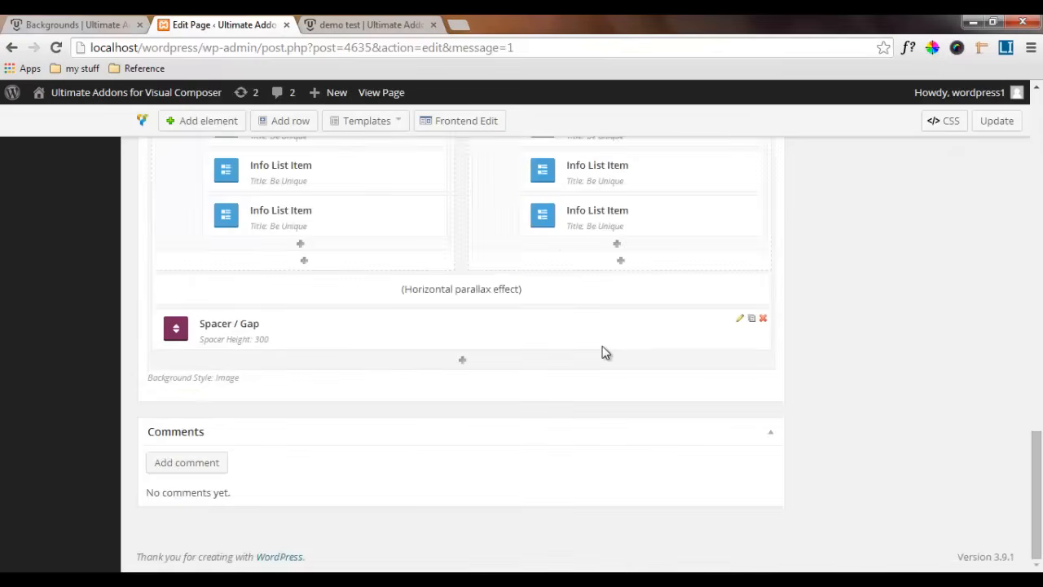
pyautogui.scroll(2, 601, 350)
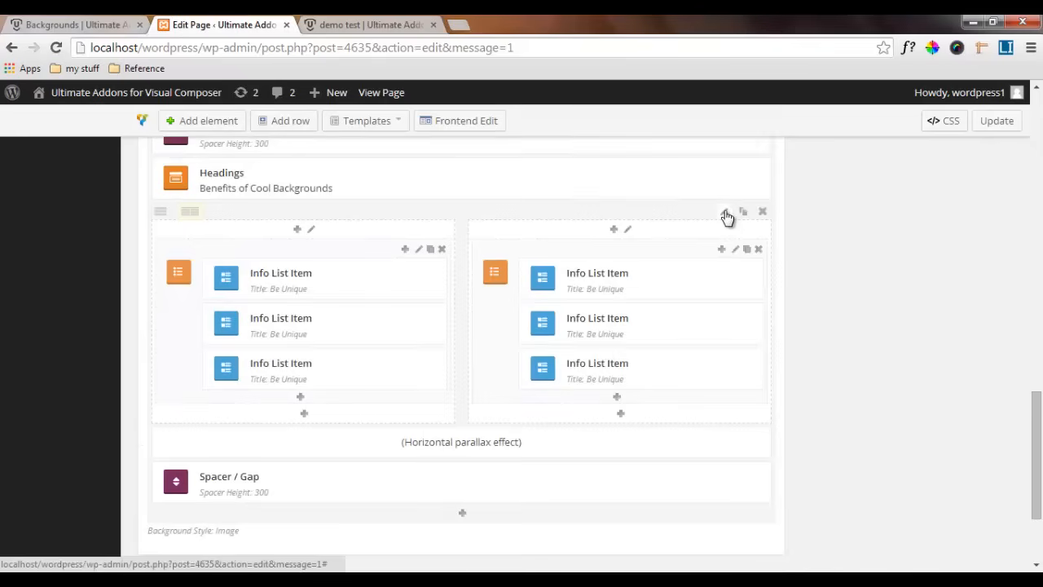
pyautogui.scroll(3, 724, 214)
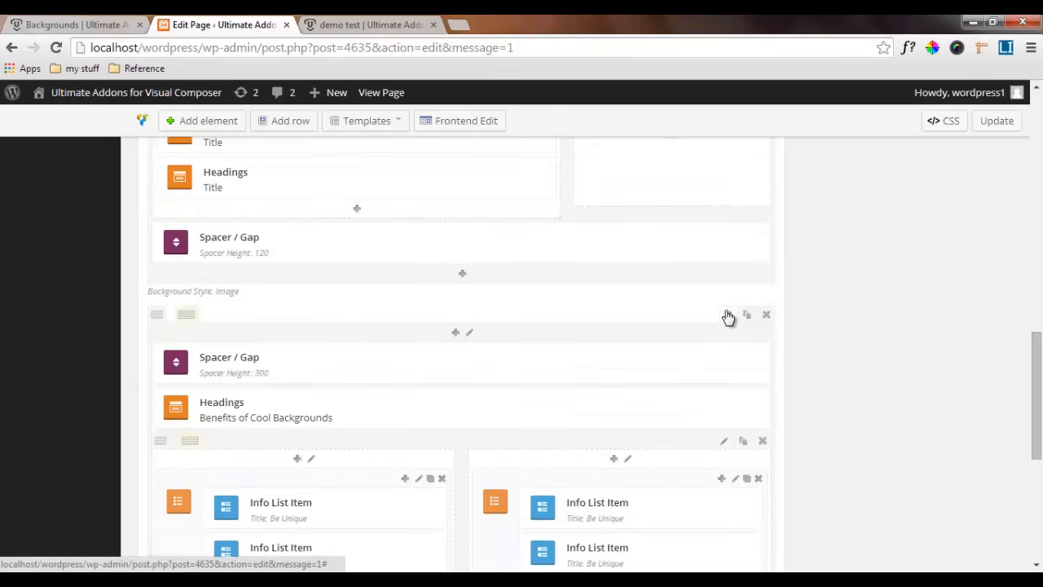
pyautogui.click(727, 313)
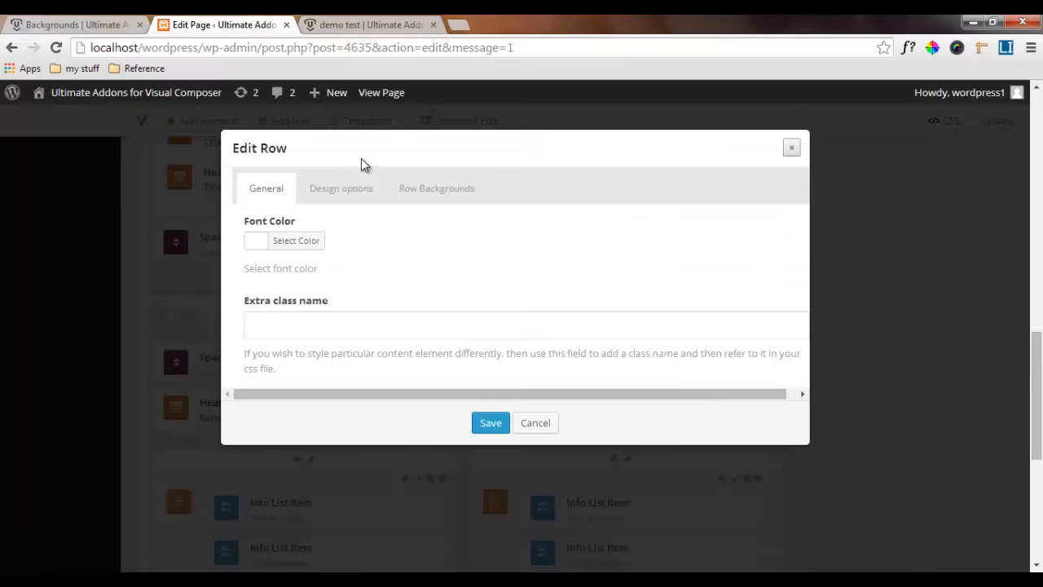
pyautogui.click(354, 189)
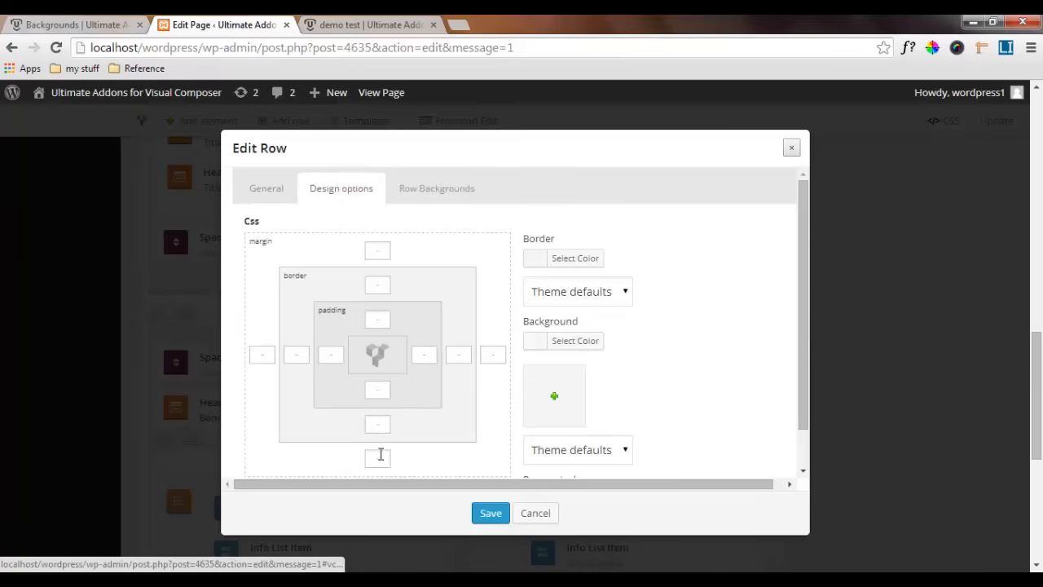
pyautogui.click(385, 459)
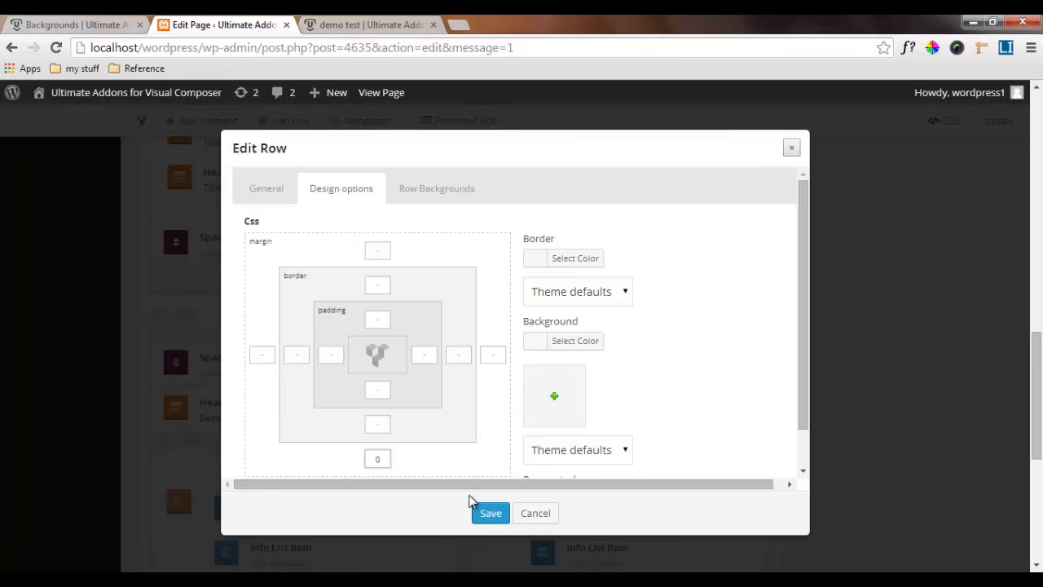
pyautogui.click(490, 515)
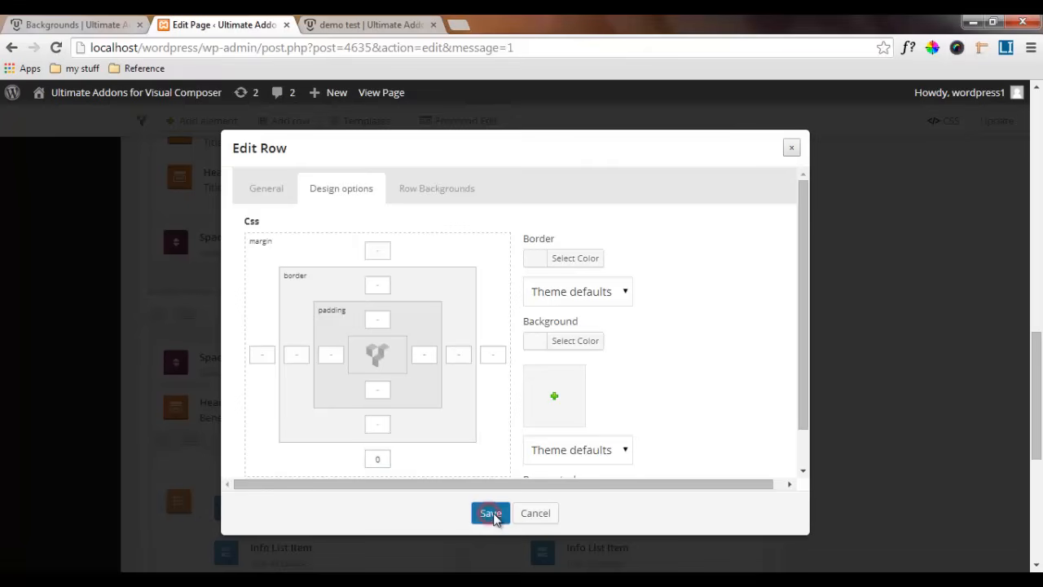
# Update the page with the new row margins and reload the published demo test page
pyautogui.click(996, 122)
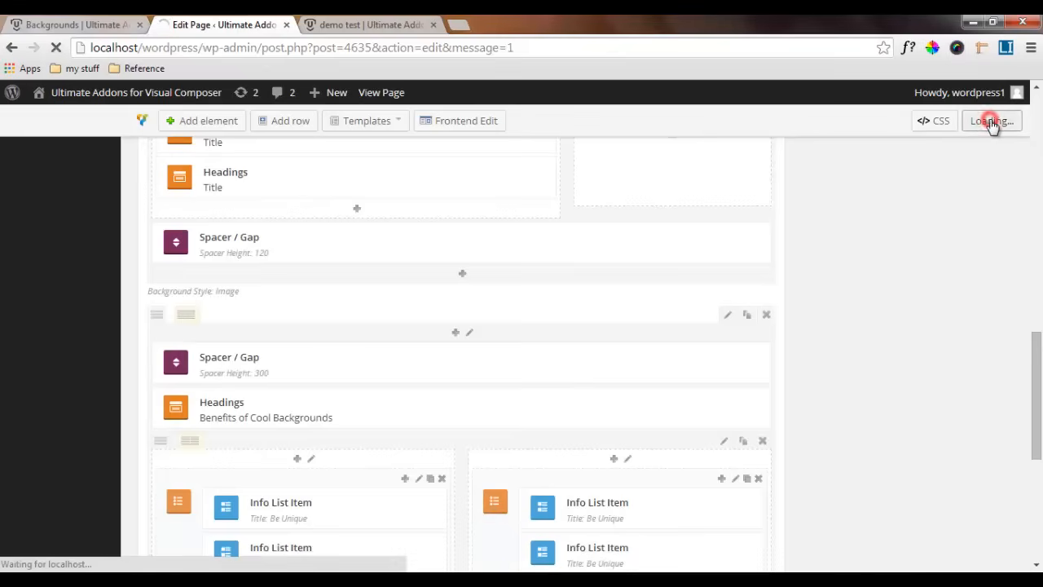
pyautogui.click(358, 25)
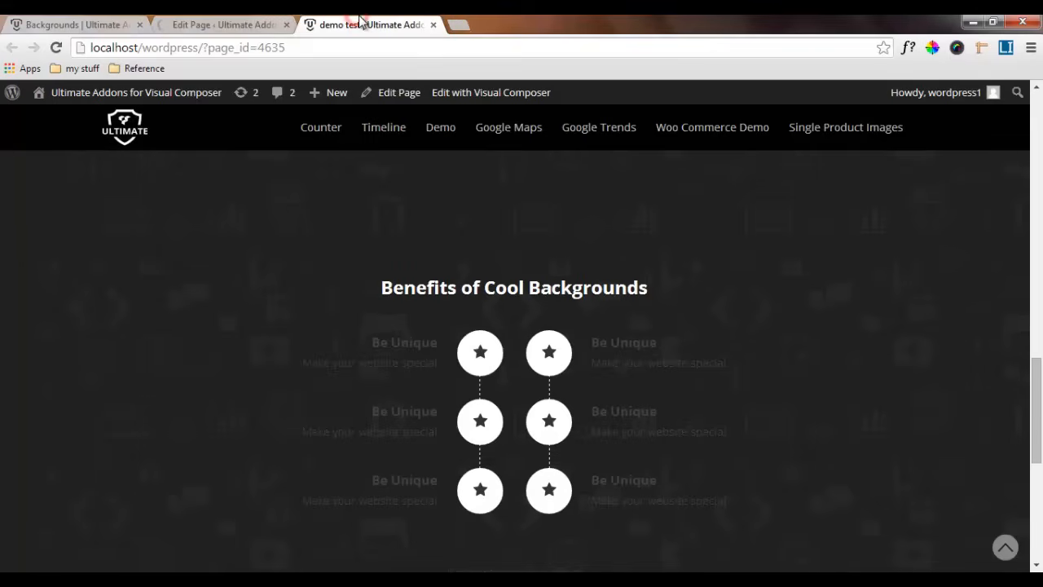
pyautogui.click(57, 48)
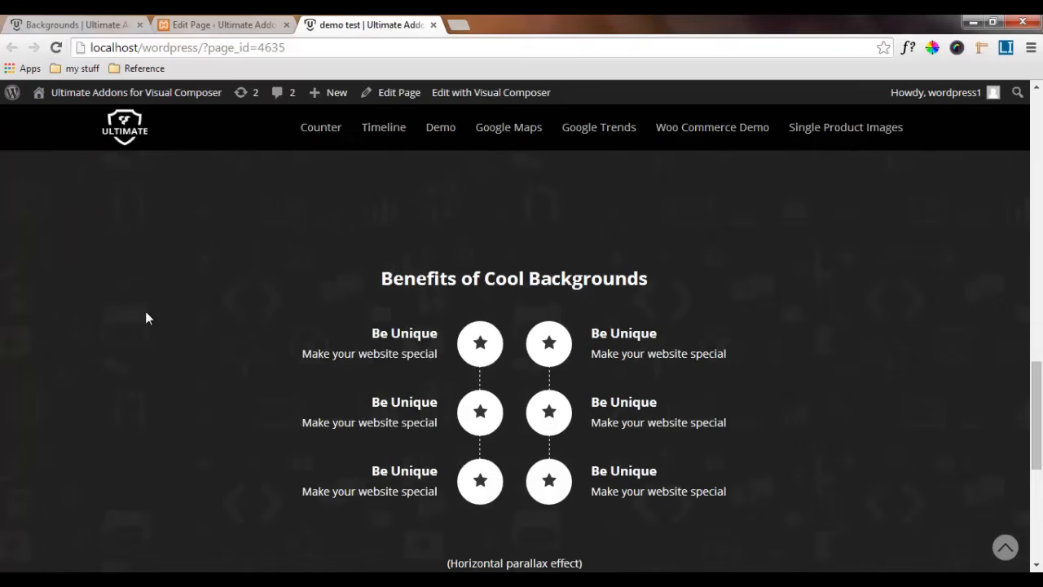
# Examine the Benefits of Cool Backgrounds section on the demo test page, checking the white text, the gaps between rows and the horizontal parallax
pyautogui.scroll(-5, 273, 305)
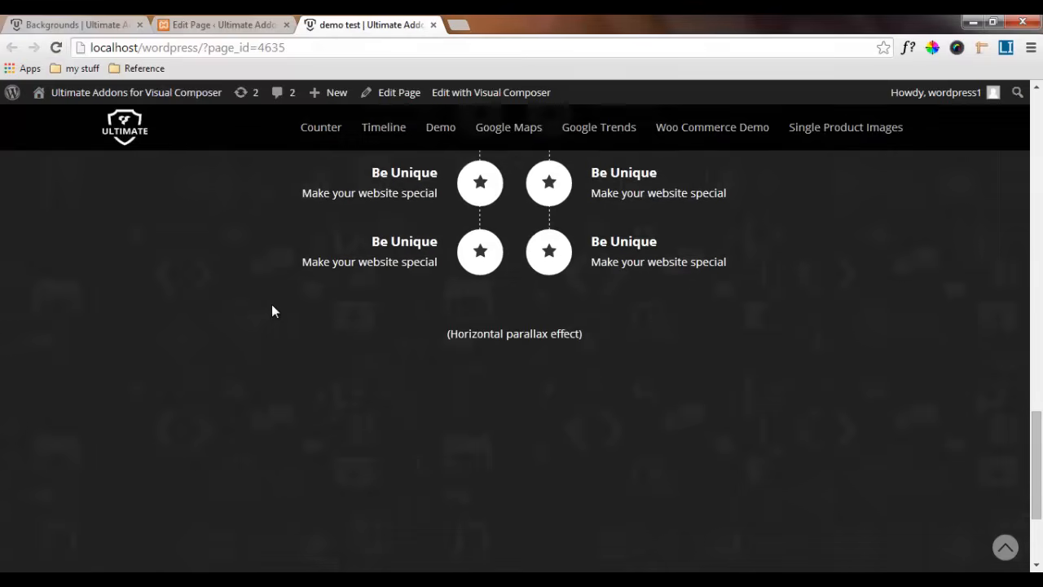
pyautogui.scroll(4, 272, 310)
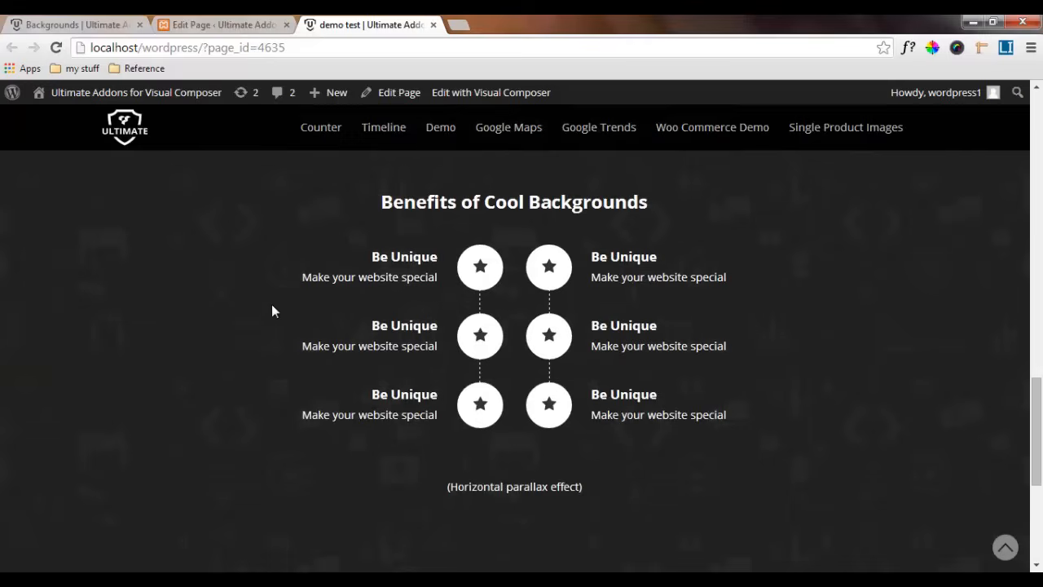
pyautogui.scroll(2, 273, 311)
pyautogui.scroll(2, 272, 311)
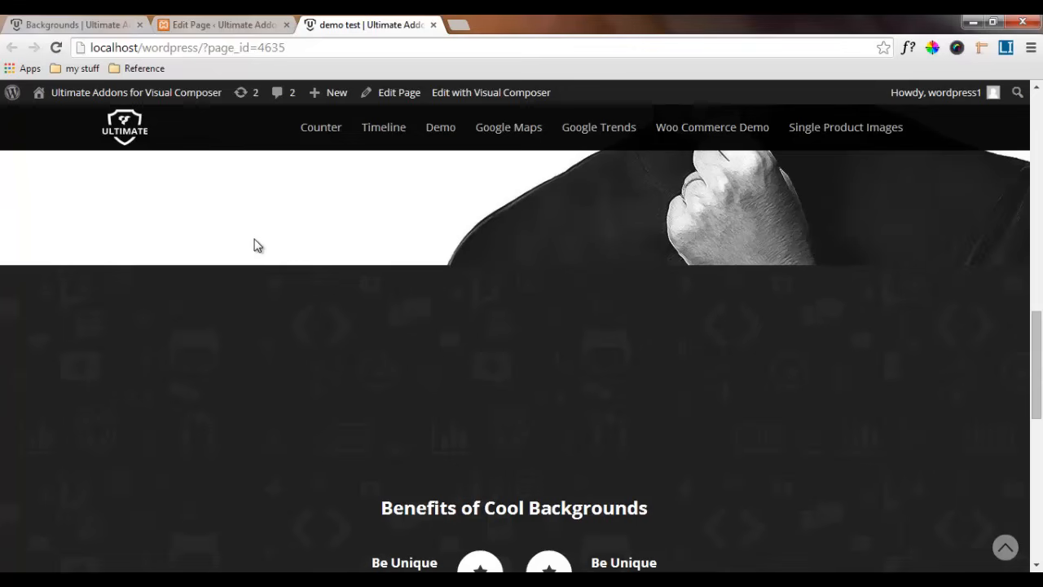
pyautogui.scroll(-5, 263, 279)
pyautogui.scroll(2, 263, 279)
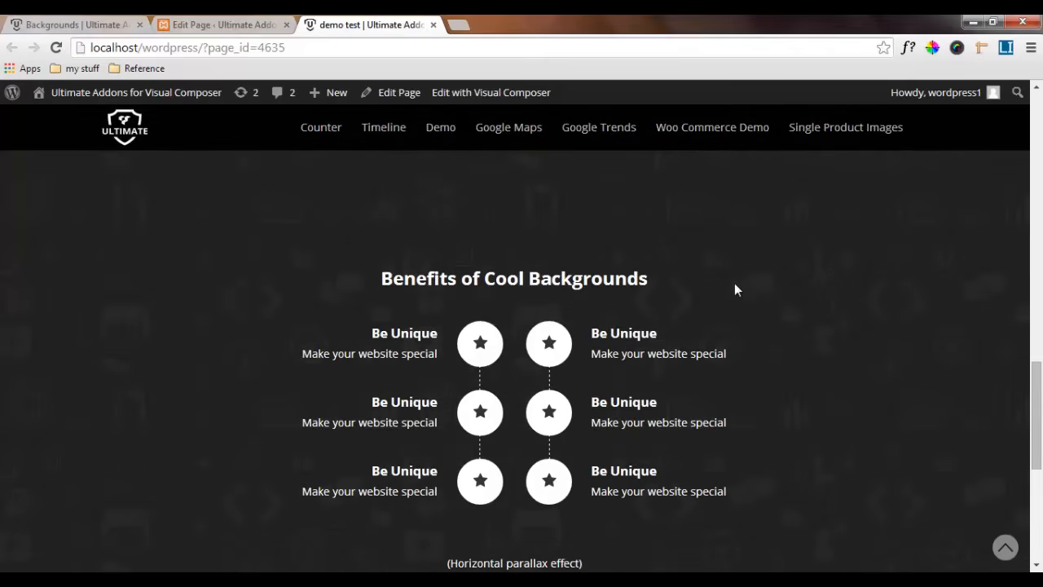
pyautogui.scroll(-3, 734, 293)
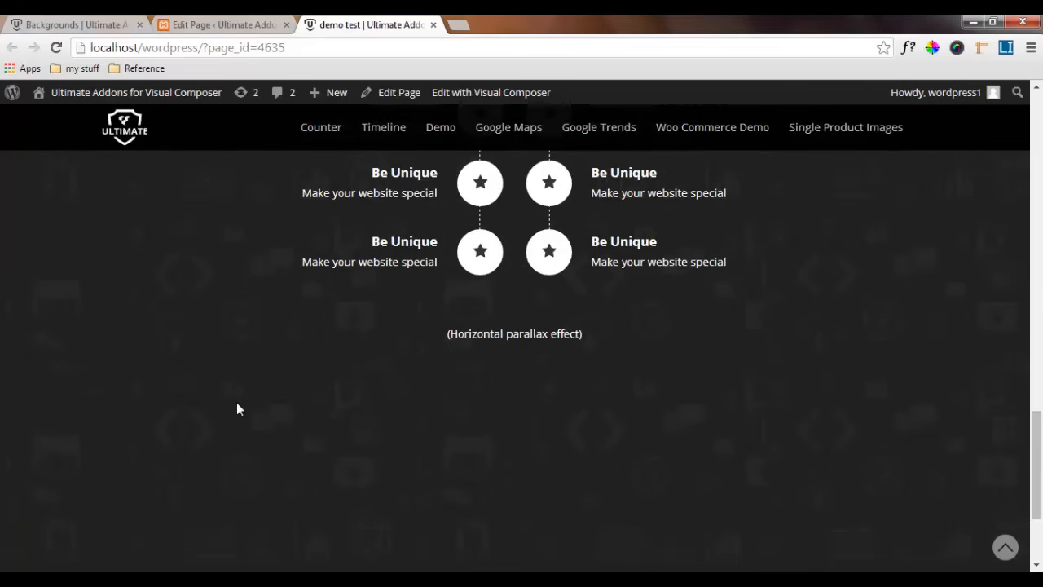
pyautogui.scroll(-2, 702, 438)
pyautogui.scroll(2, 703, 435)
pyautogui.moveTo(1035, 443); pyautogui.dragTo(1037, 406)
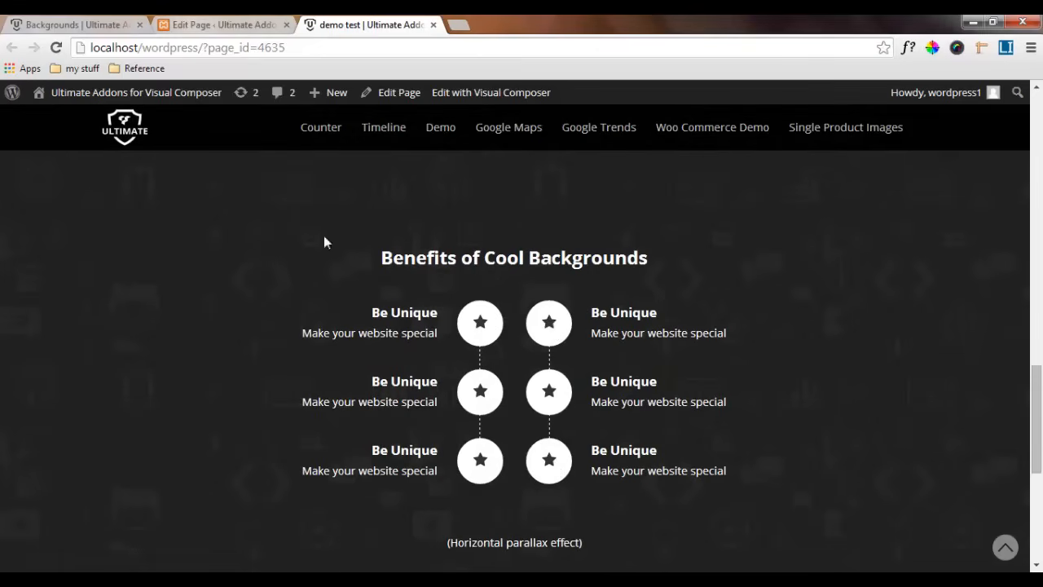
# Update the page with the individually titled info list items and reload the demo test page
pyautogui.click(224, 25)
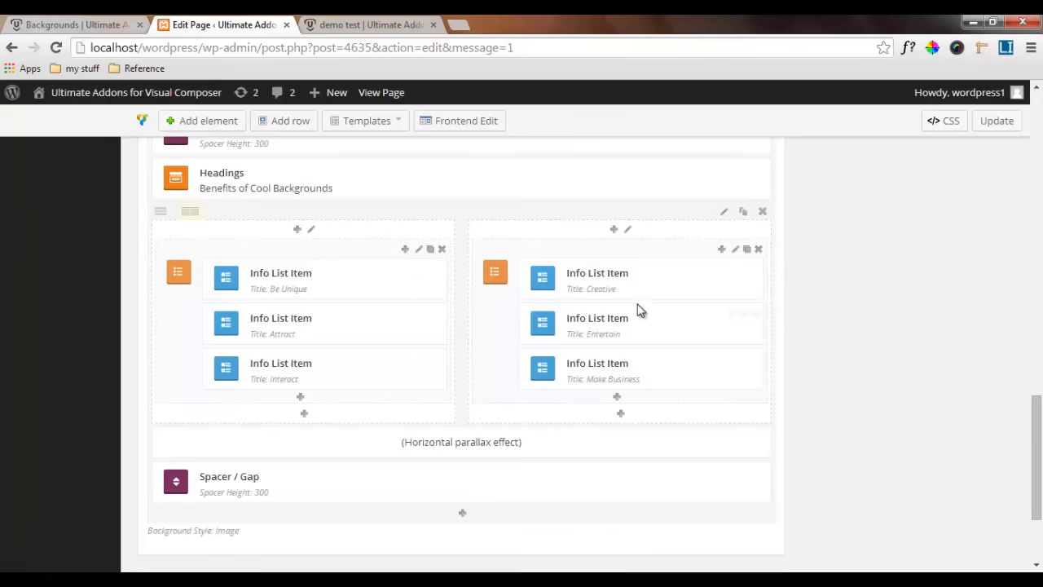
pyautogui.click(998, 122)
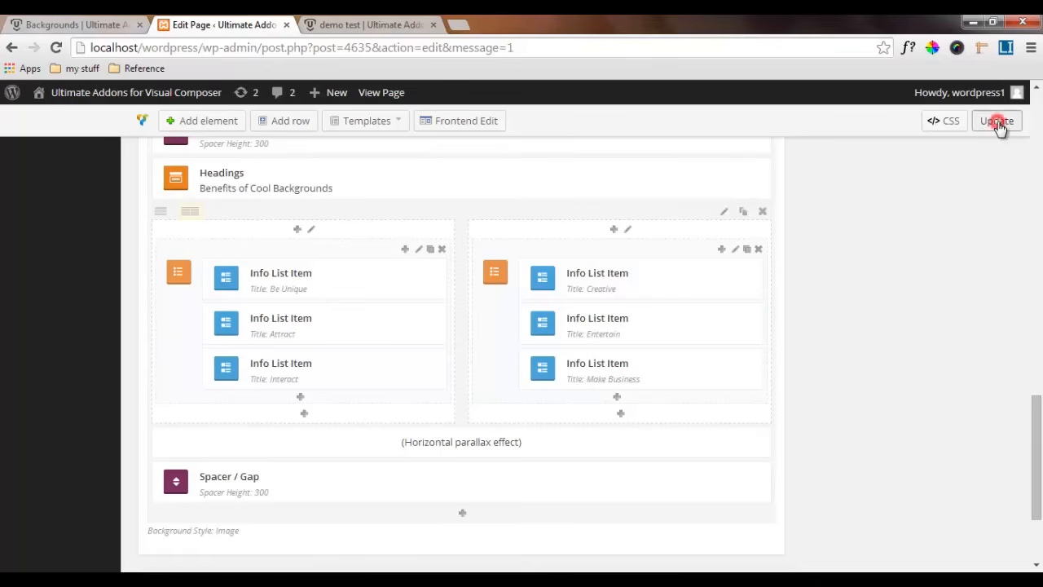
pyautogui.click(371, 24)
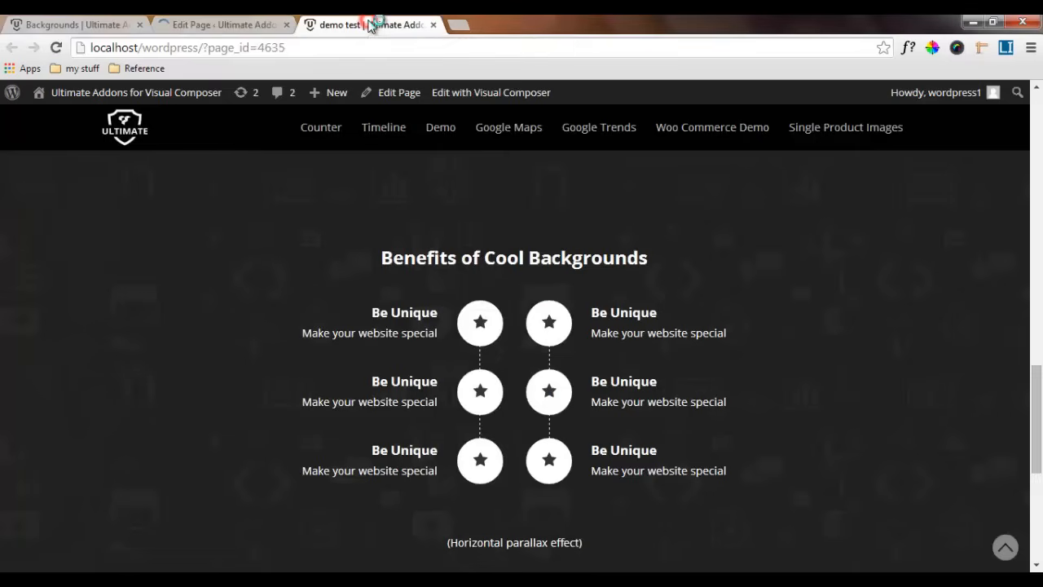
pyautogui.click(58, 49)
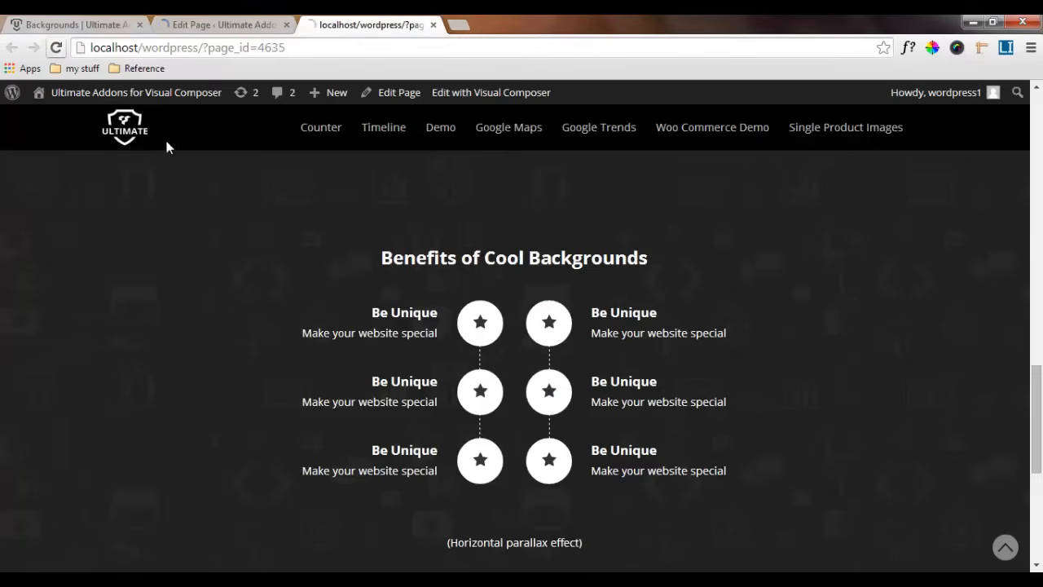
# Review the info list titles, descriptions and icons in the Benefits section, down to the end of the demo test page
pyautogui.scroll(-7, 220, 202)
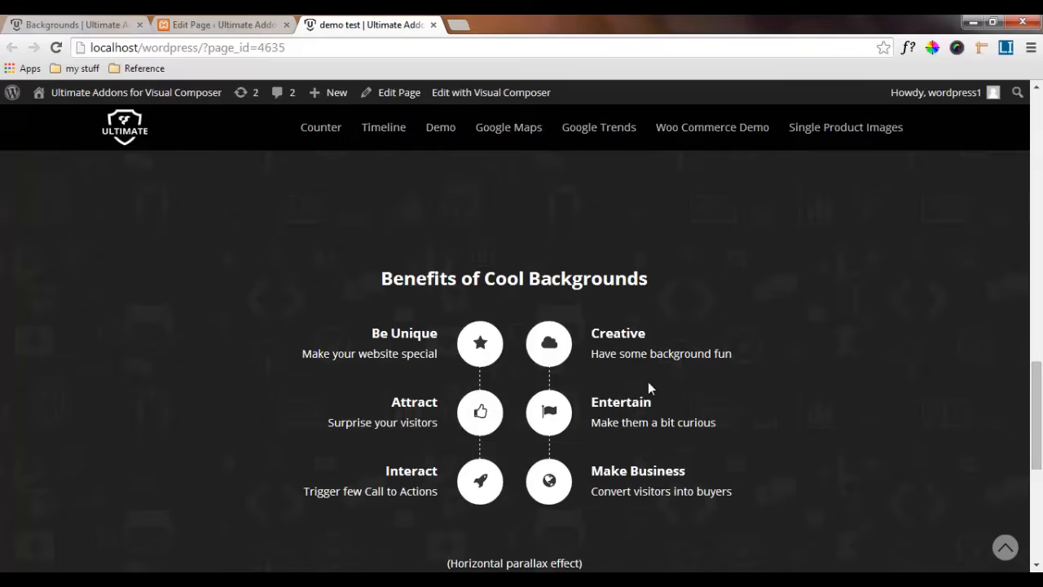
pyautogui.scroll(-1, 649, 386)
pyautogui.scroll(-2, 649, 388)
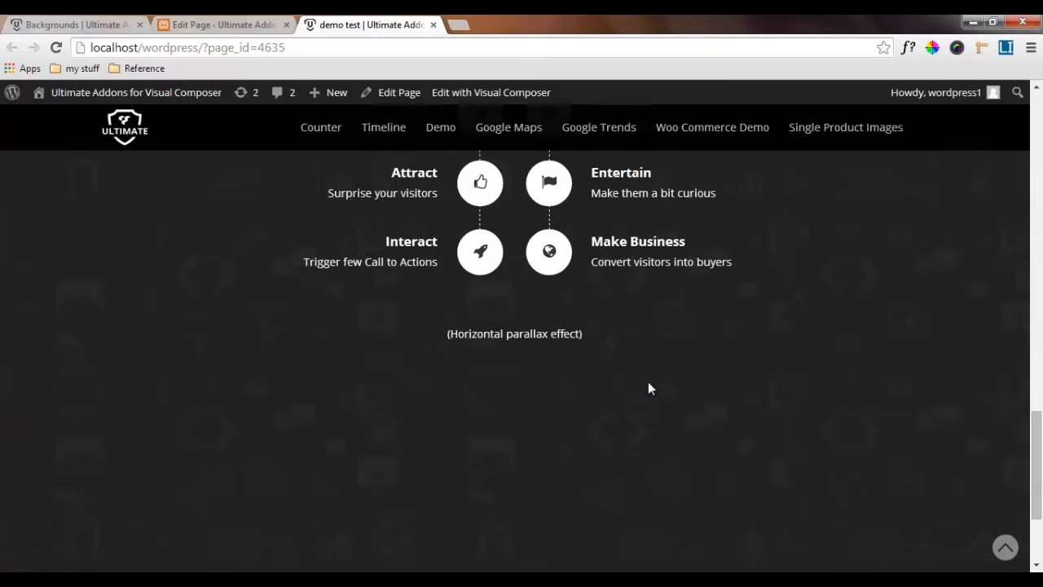
pyautogui.scroll(5, 650, 388)
pyautogui.scroll(-3, 650, 388)
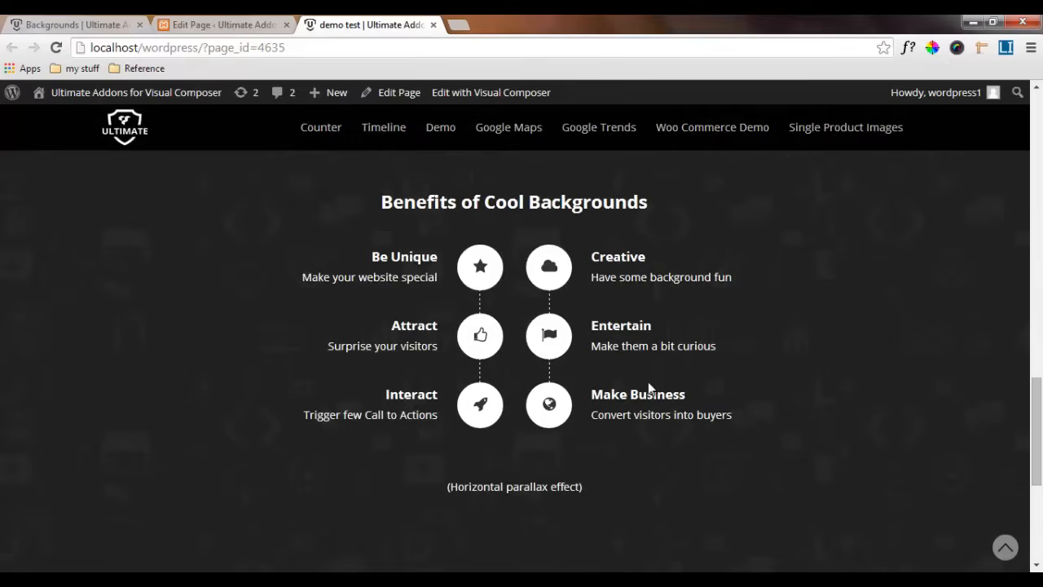
pyautogui.scroll(-4, 638, 391)
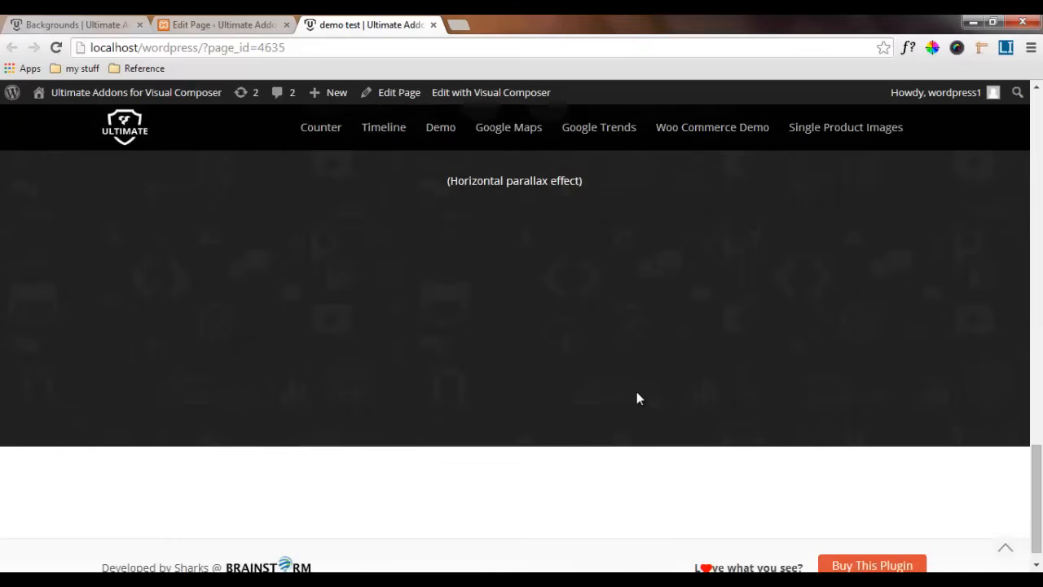
# Examine the Hover Parallax section on the original backgrounds demo page, checking its title, subtitle and how the background layers move
pyautogui.click(73, 23)
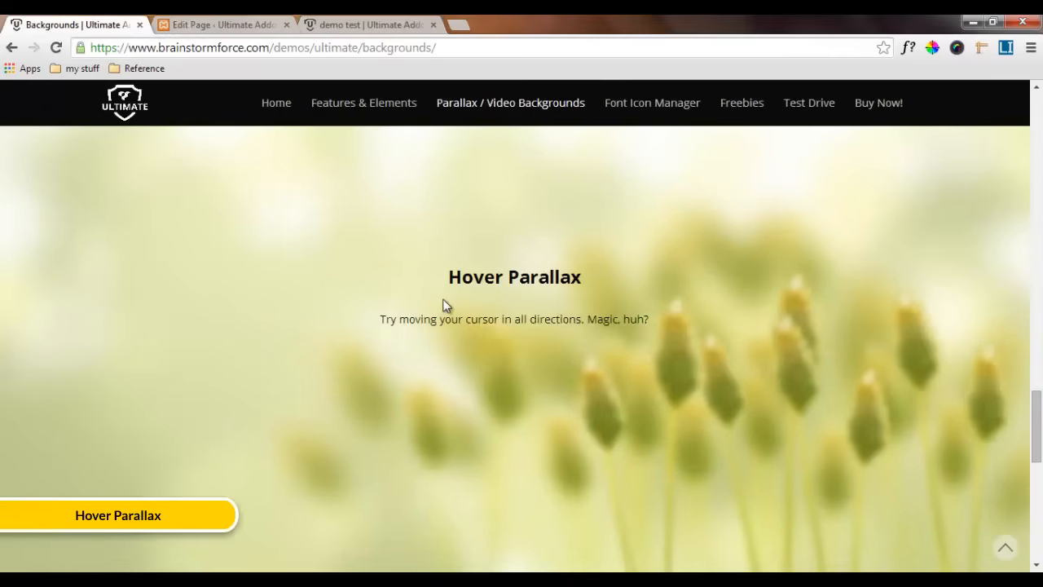
pyautogui.scroll(2, 743, 342)
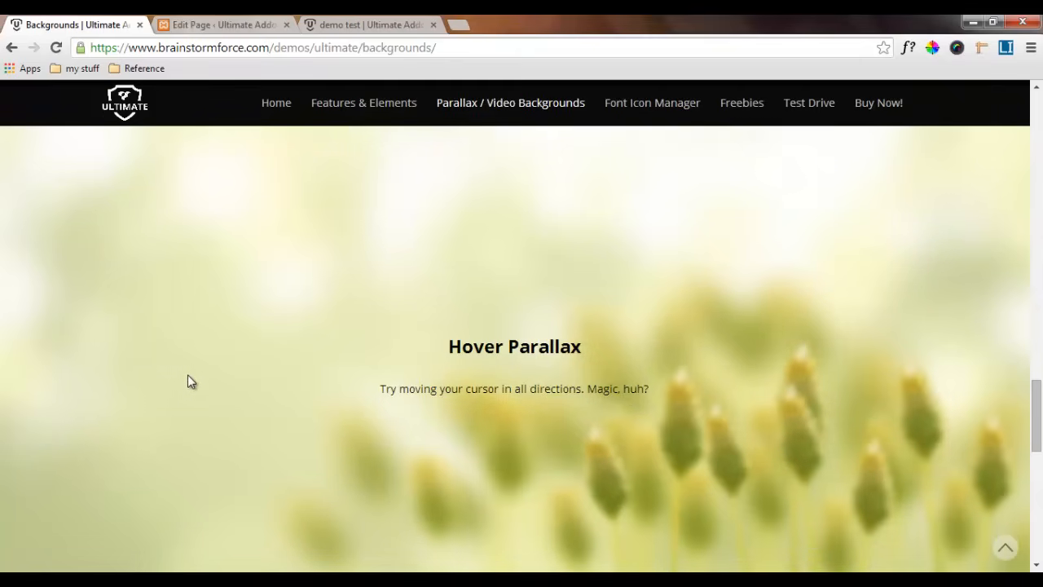
pyautogui.scroll(-1, 185, 407)
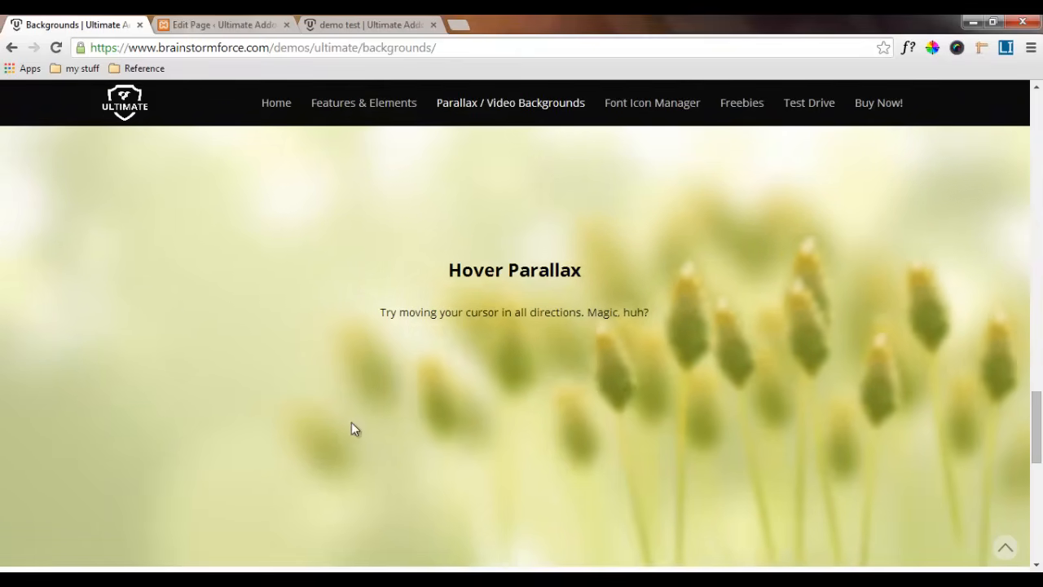
pyautogui.scroll(1, 699, 379)
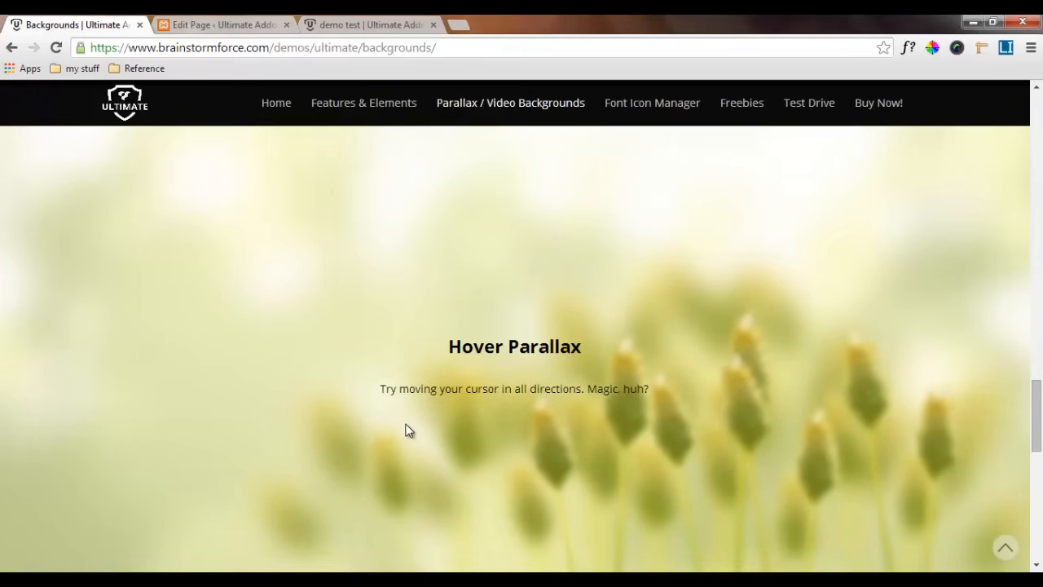
# In the page editor, set the bottom margin of the last, empty row to 0
pyautogui.click(236, 18)
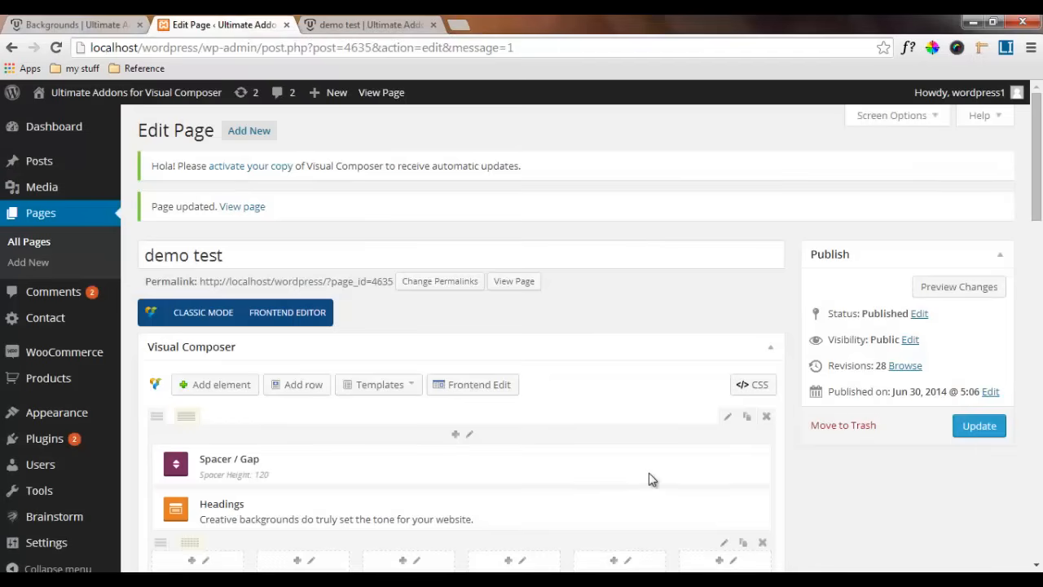
pyautogui.scroll(-5, 648, 477)
pyautogui.scroll(-7, 648, 479)
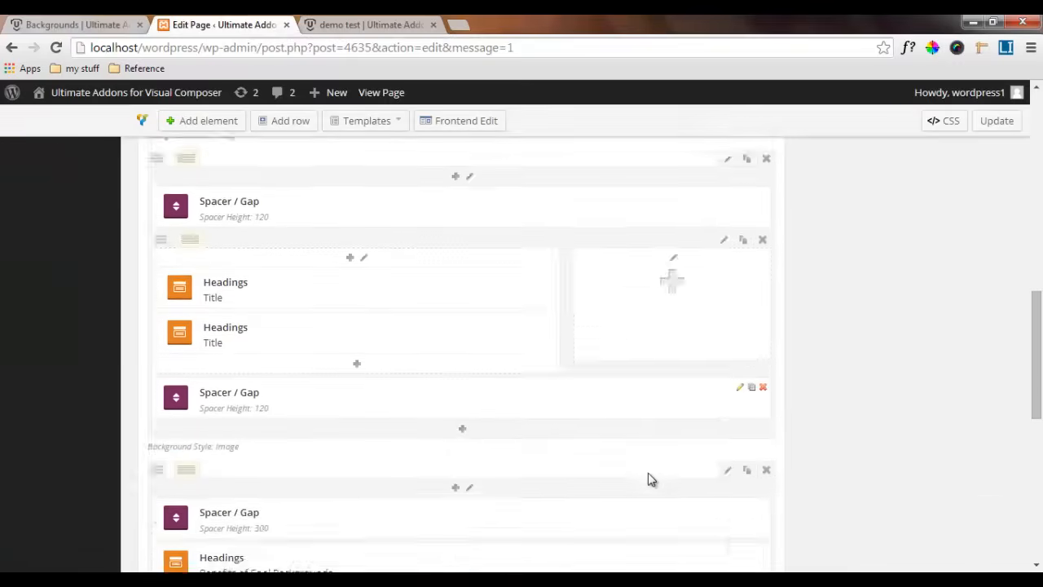
pyautogui.scroll(-5, 571, 481)
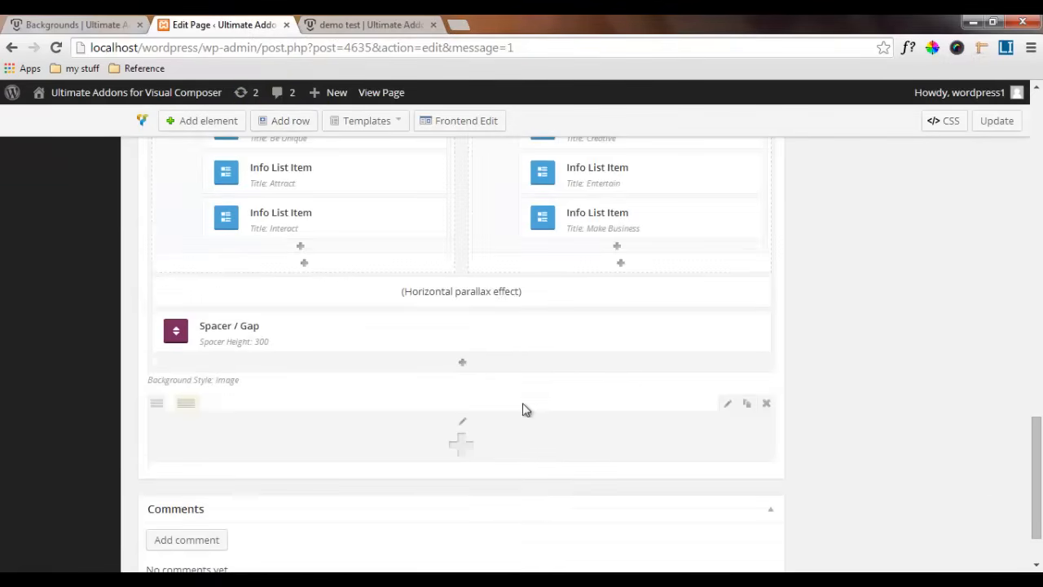
pyautogui.click(729, 405)
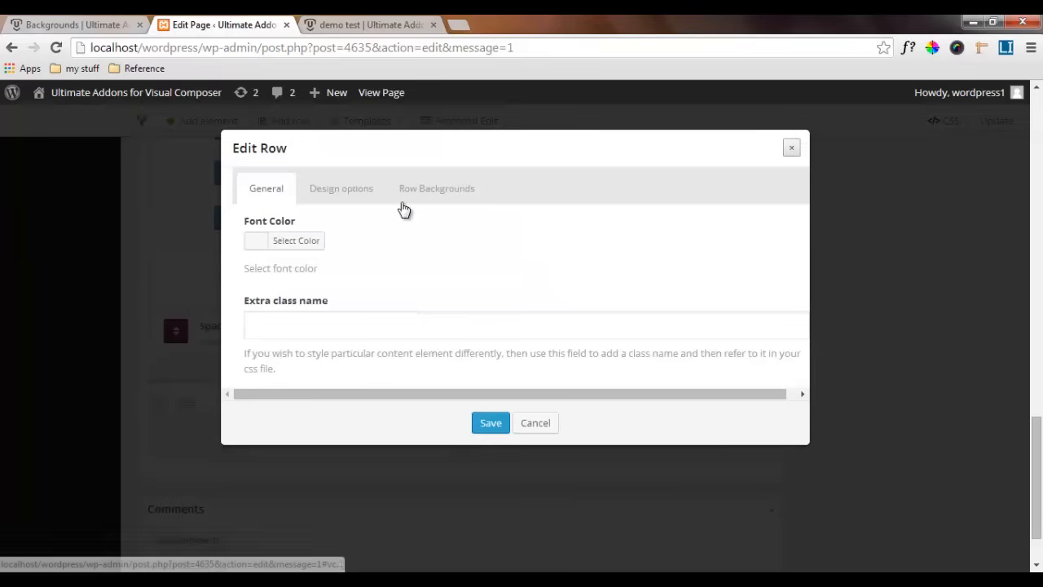
pyautogui.click(335, 194)
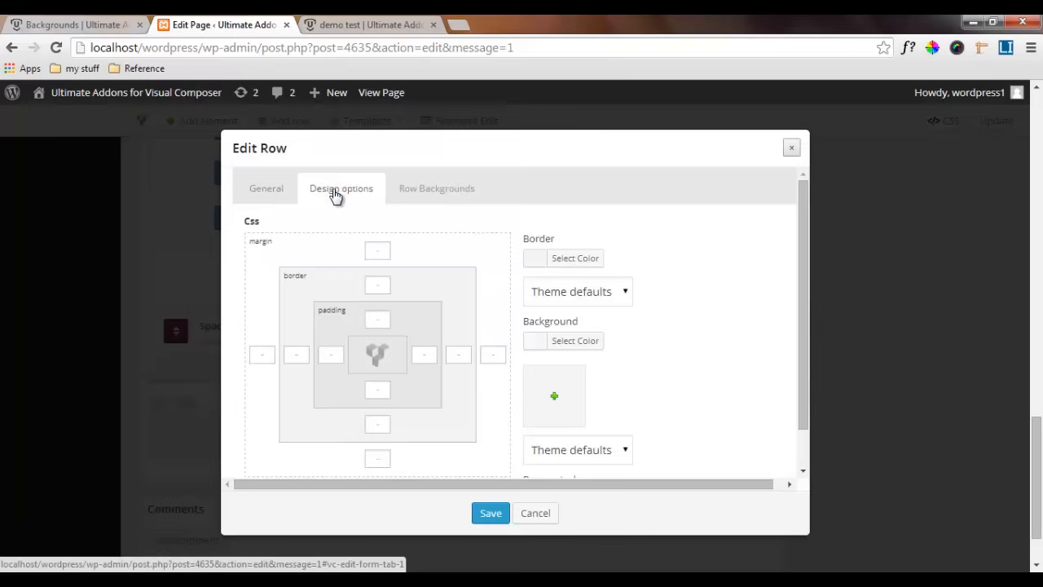
pyautogui.click(384, 459)
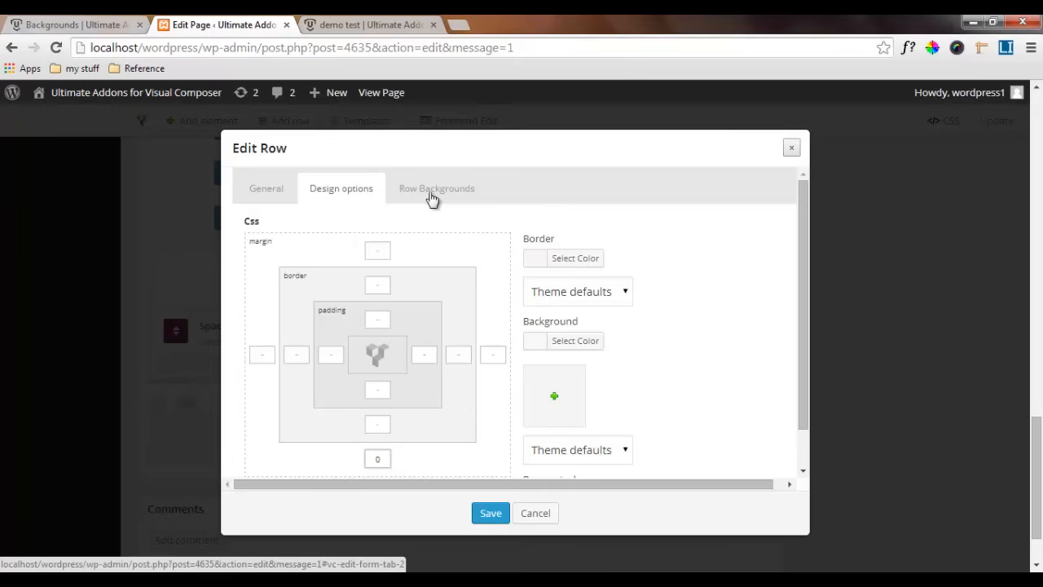
# Give the row an Image background style with the Interactive Parallax On Mouse Hover parallax style
pyautogui.click(432, 196)
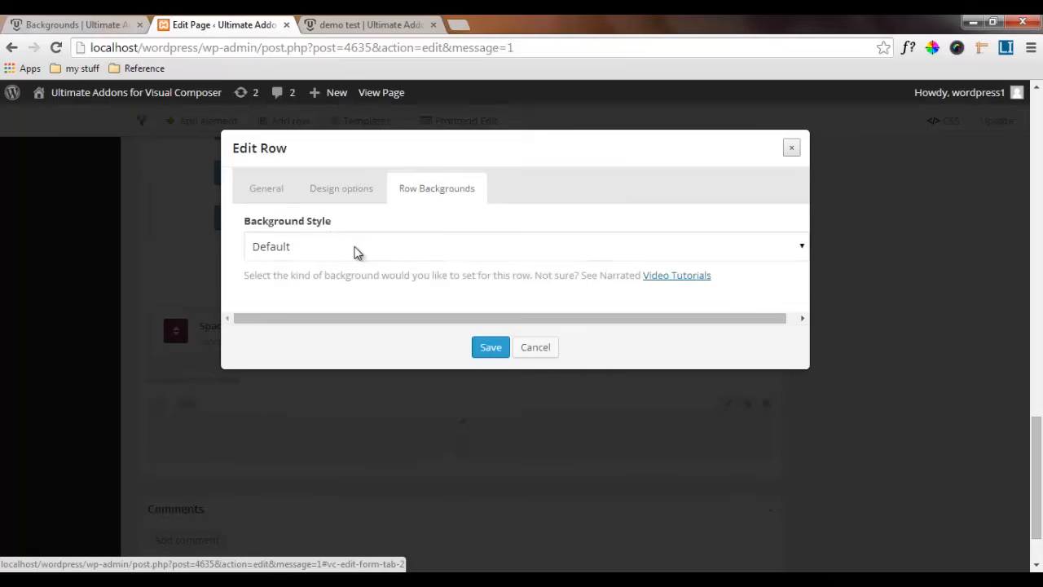
pyautogui.click(351, 248)
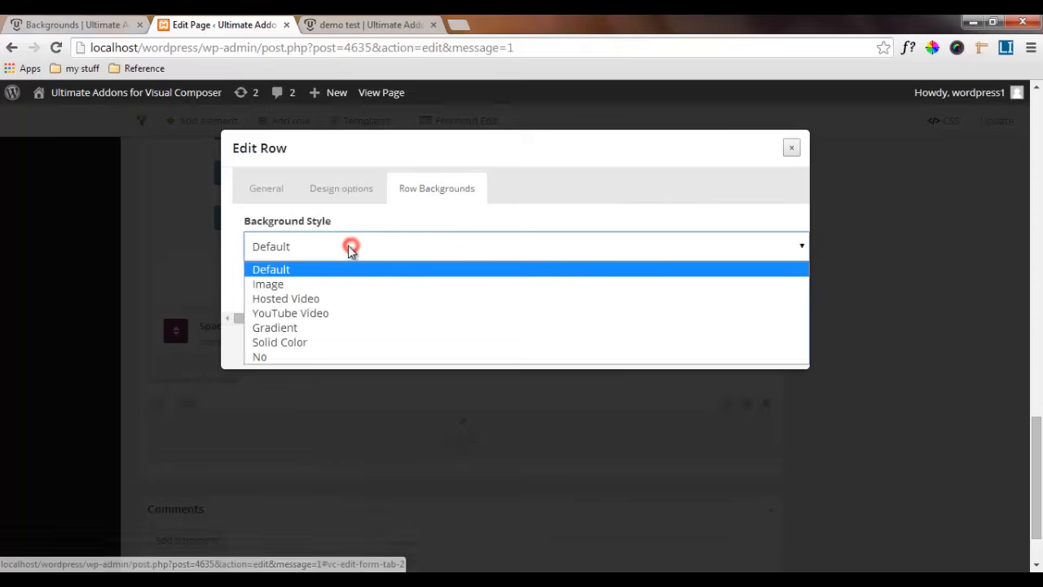
pyautogui.click(324, 285)
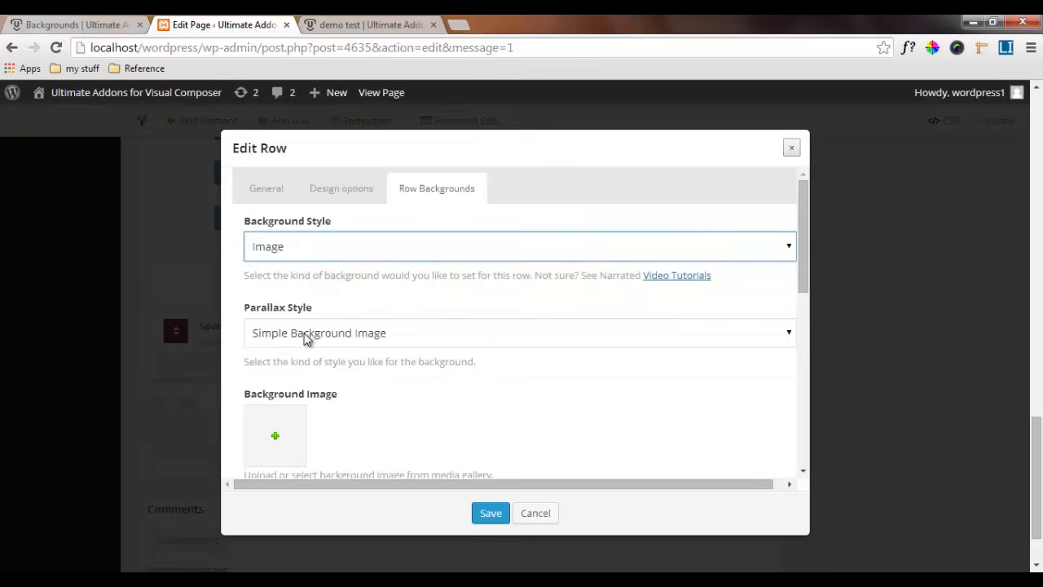
pyautogui.click(306, 336)
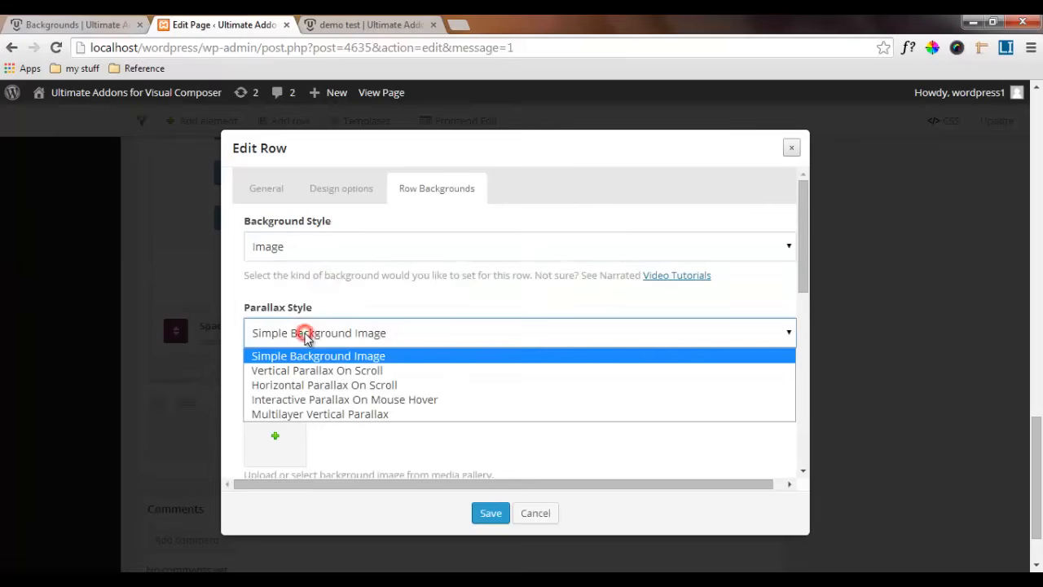
pyautogui.click(306, 399)
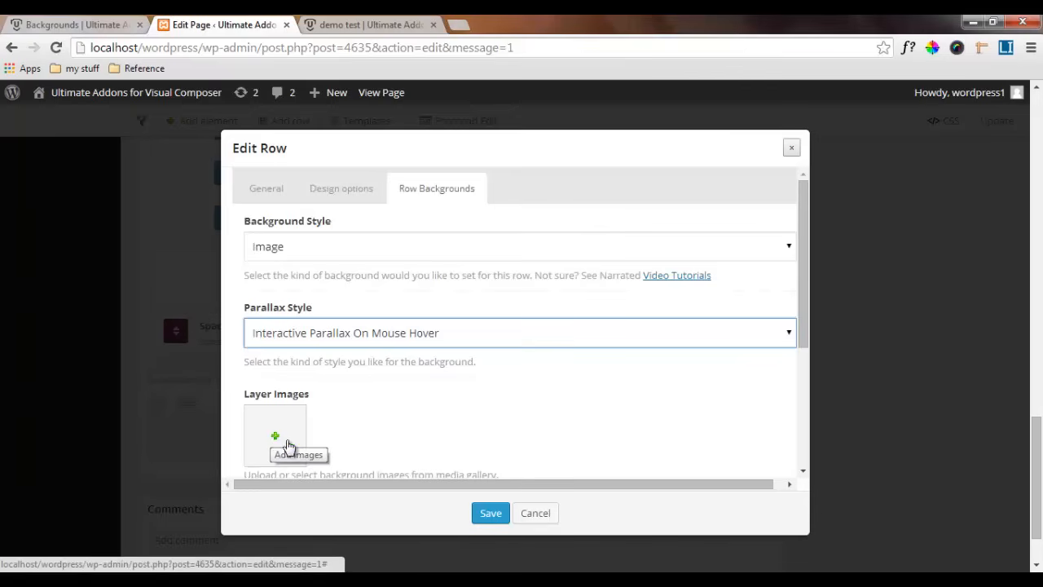
# Add the three transparent plant images and the blurred green slide-b-1 image from the media library as the row's layer images
pyautogui.click(274, 437)
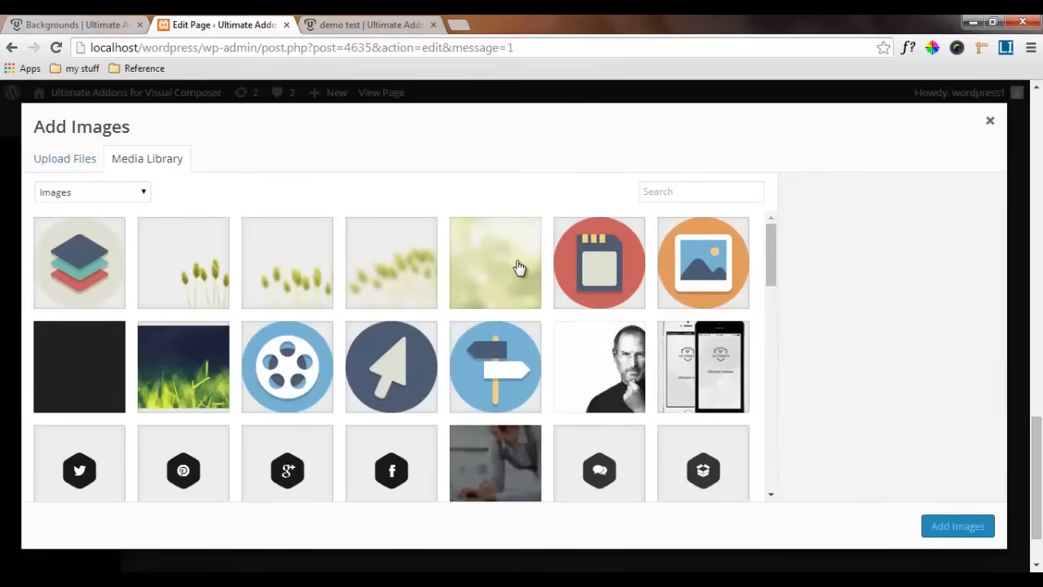
pyautogui.click(189, 269)
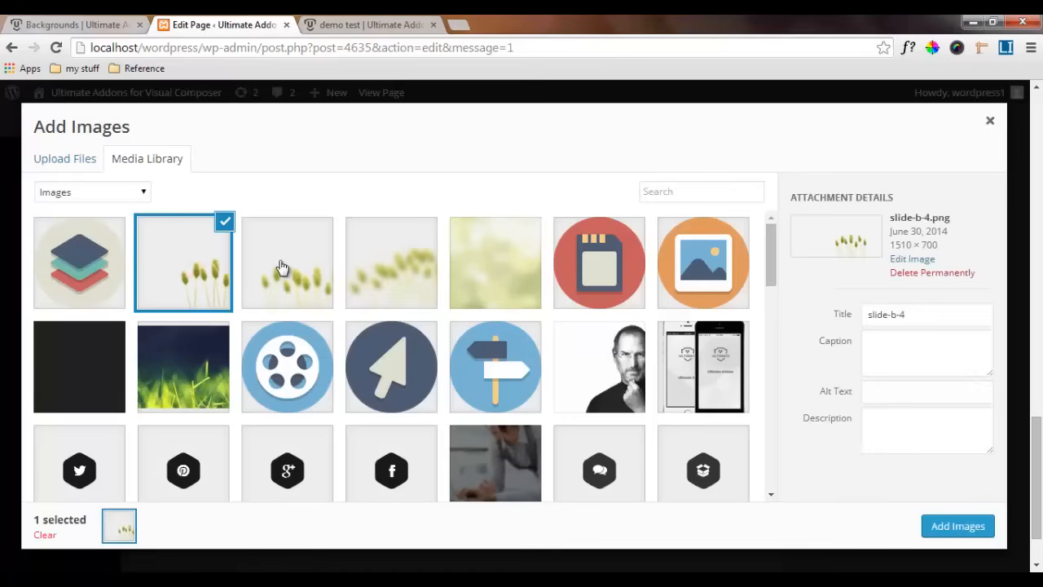
pyautogui.click(281, 269)
pyautogui.click(379, 251)
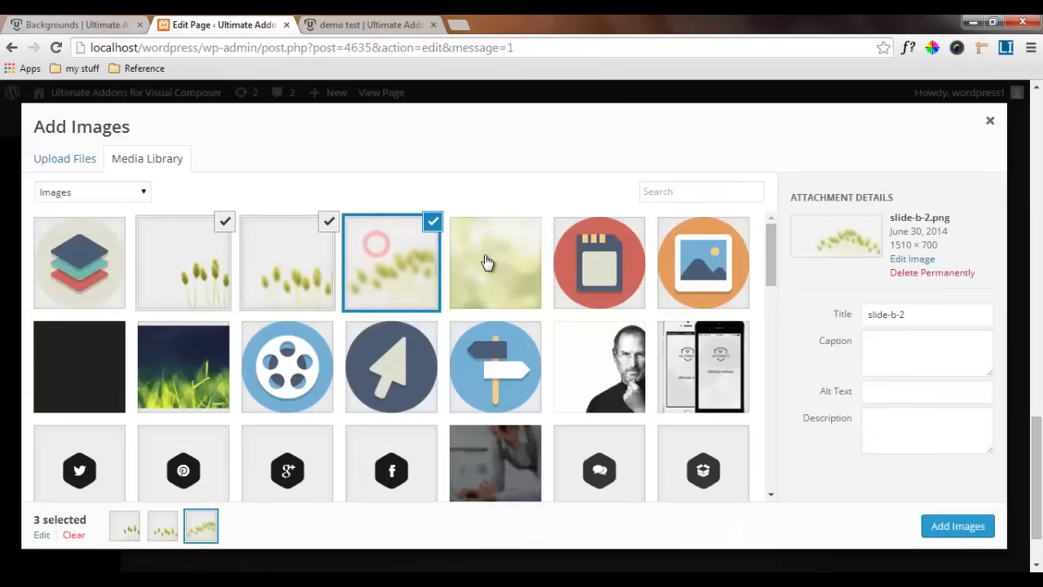
pyautogui.click(494, 261)
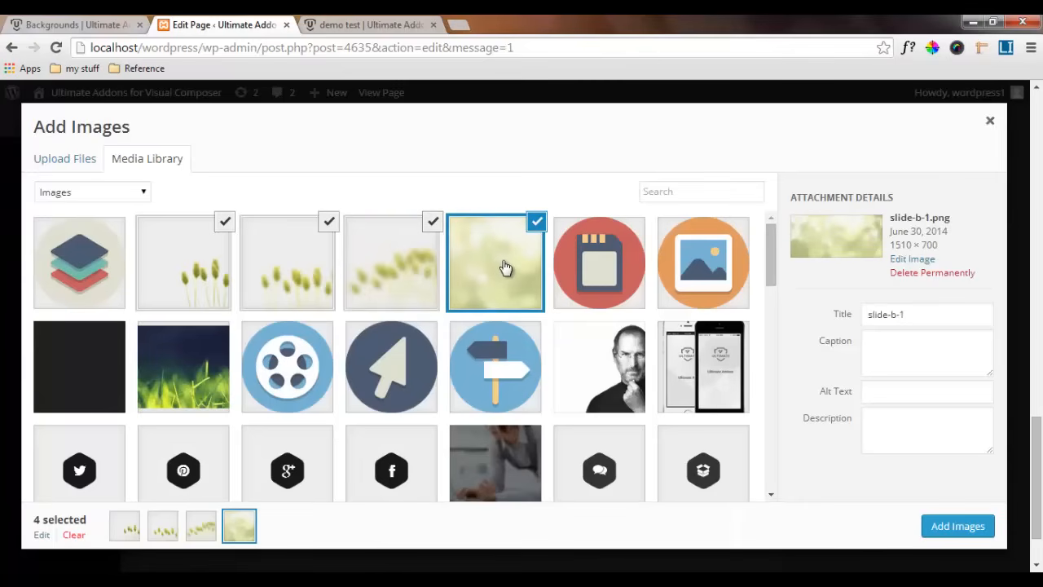
pyautogui.click(954, 528)
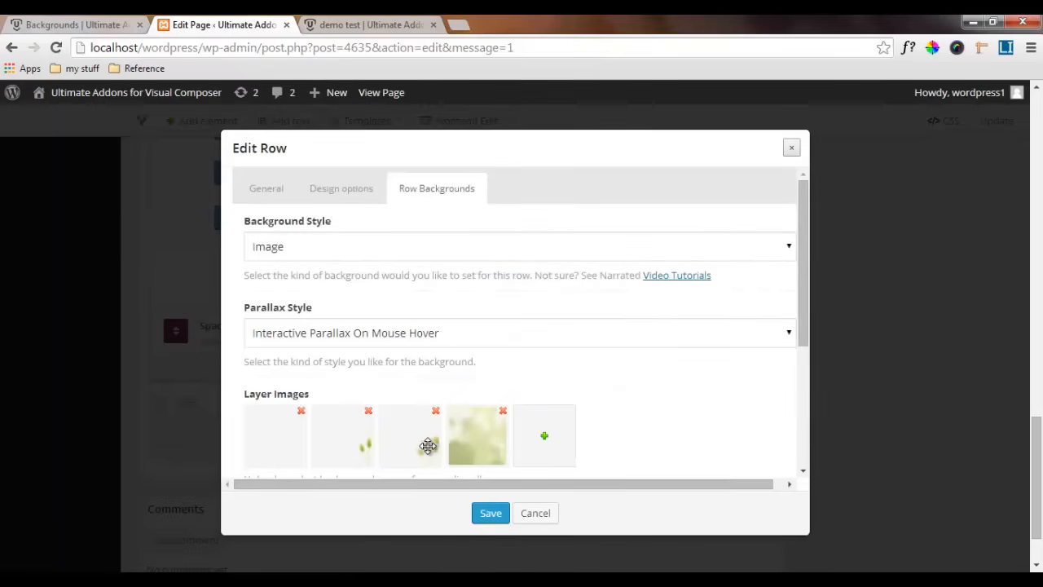
# Set the row's parallax speed to 3 and save the row settings
pyautogui.scroll(-1, 473, 441)
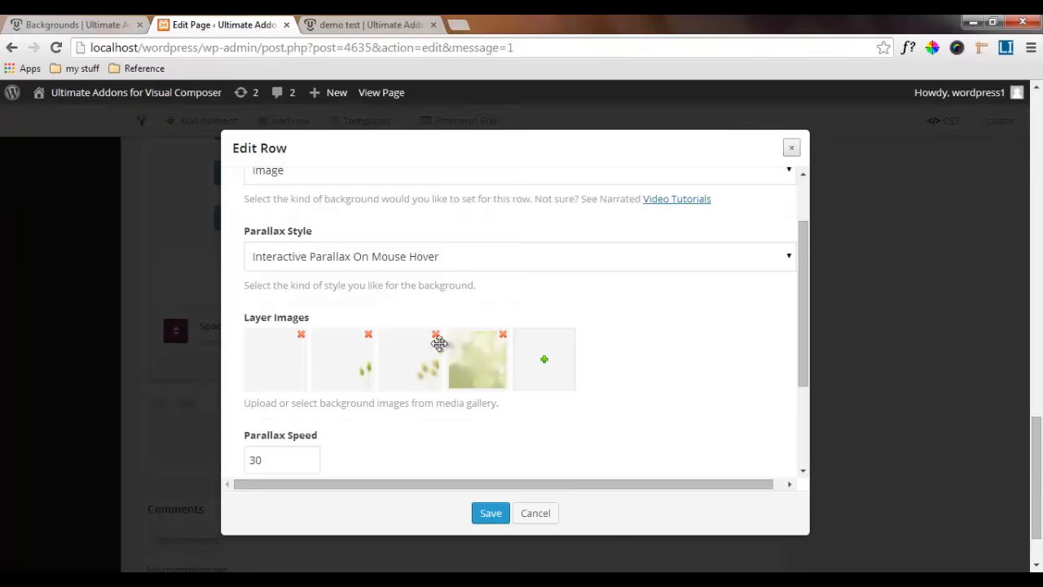
pyautogui.scroll(-2, 366, 351)
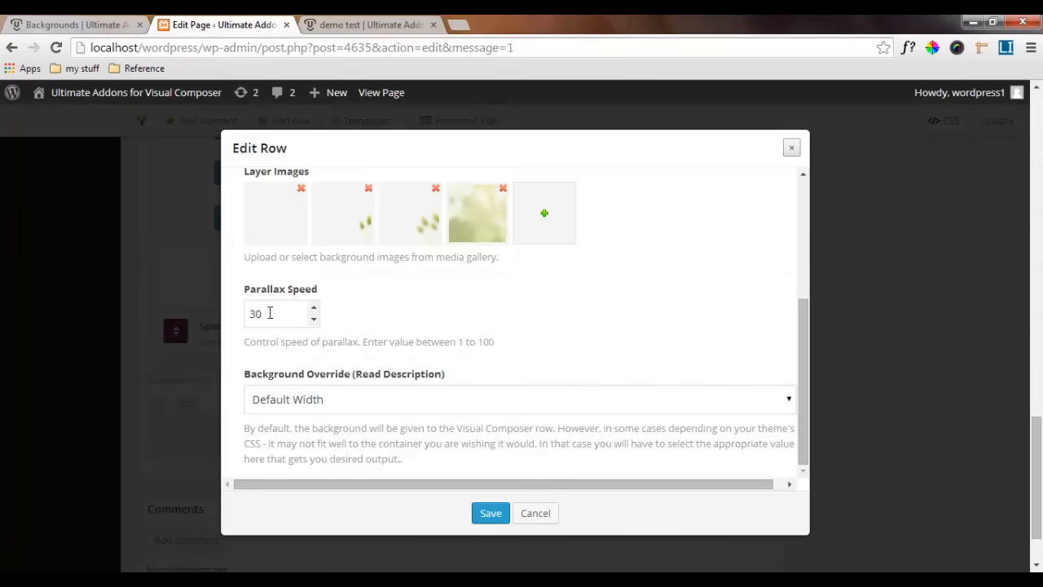
pyautogui.moveTo(269, 313); pyautogui.dragTo(246, 312)
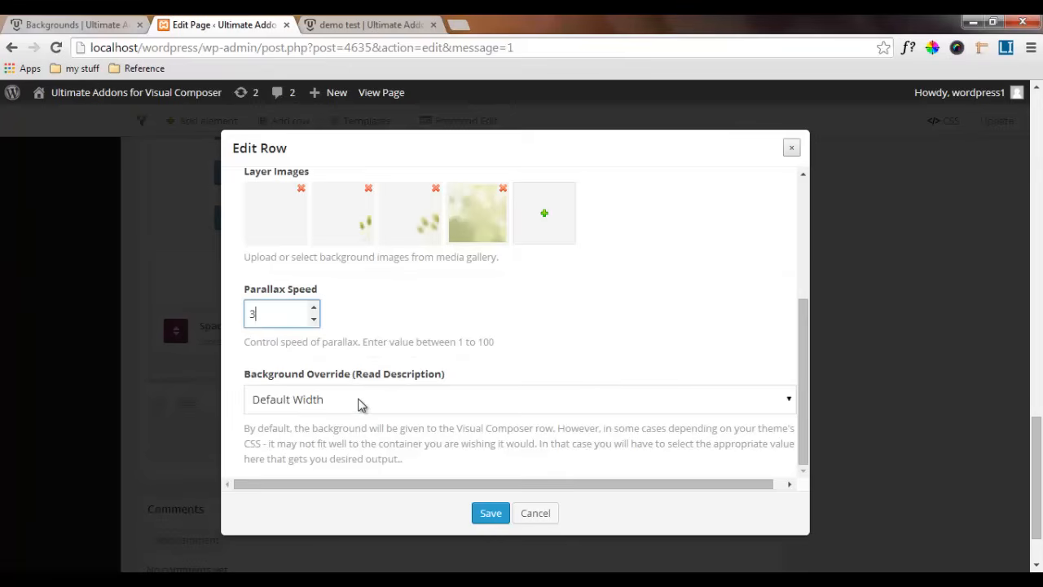
pyautogui.click(491, 515)
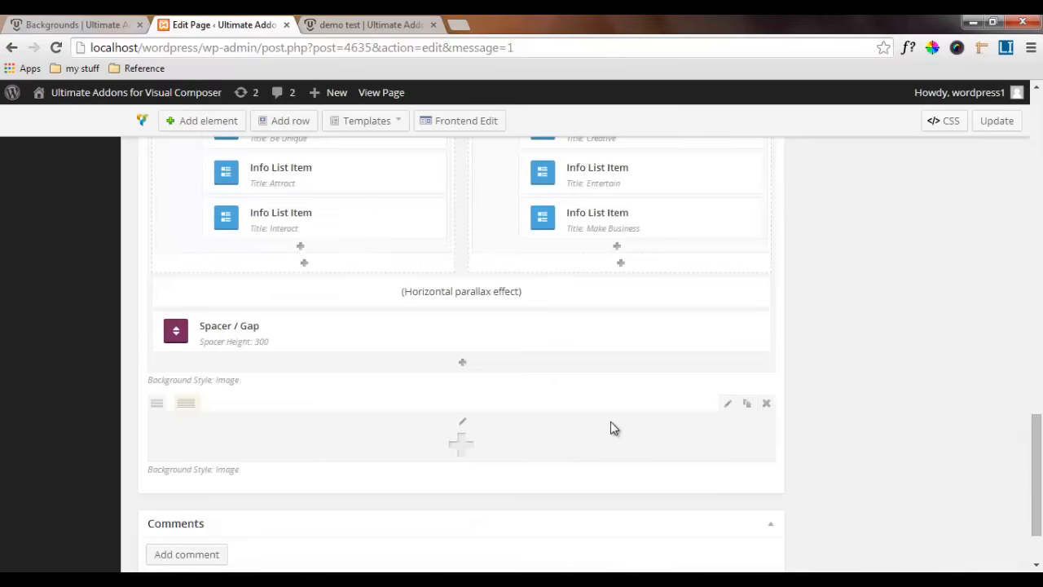
# Add a Headings element from the Ultimate VC Addons to the empty hover parallax row
pyautogui.click(462, 443)
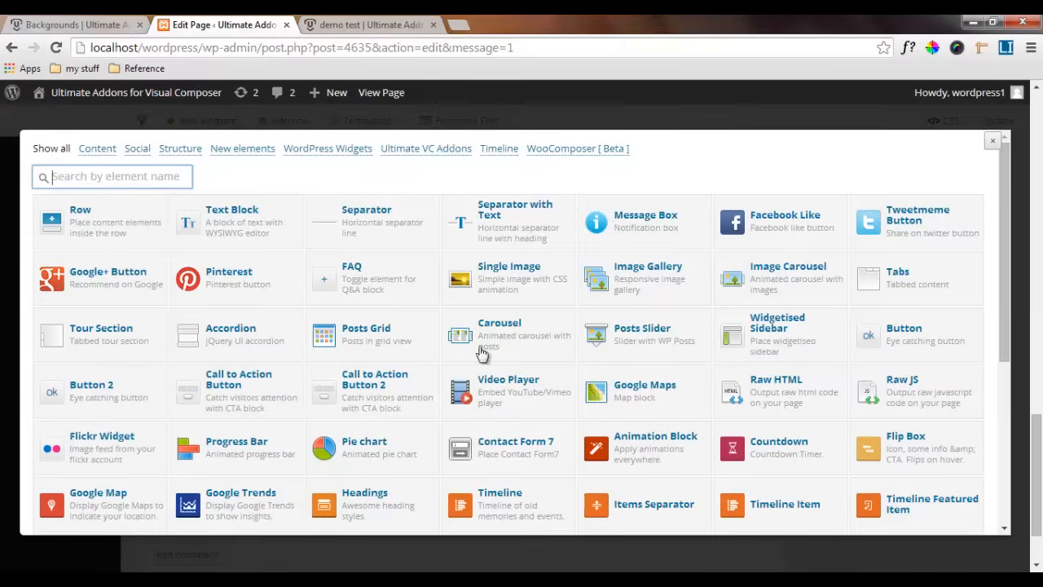
pyautogui.click(425, 150)
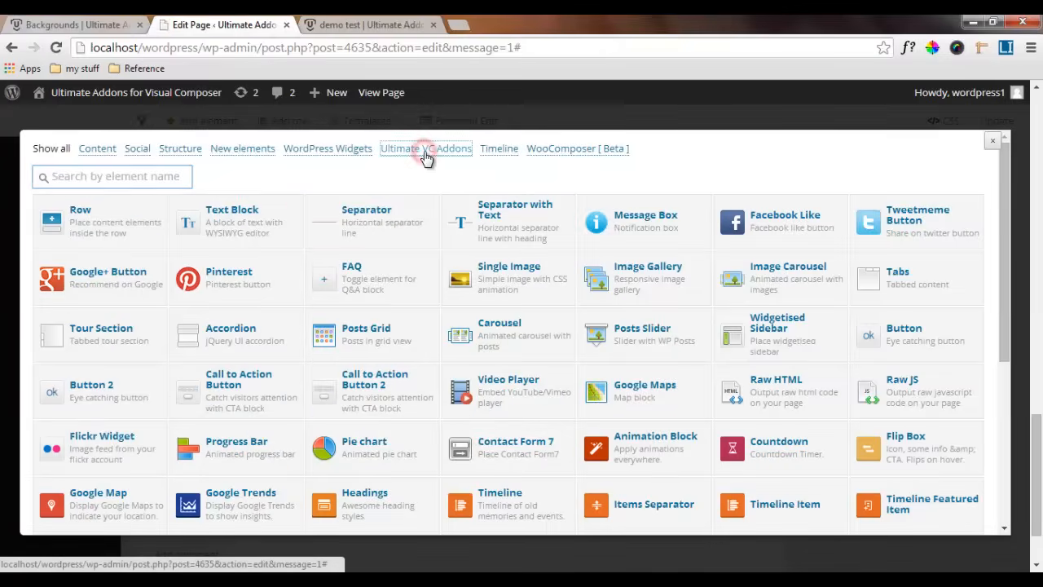
pyautogui.click(766, 218)
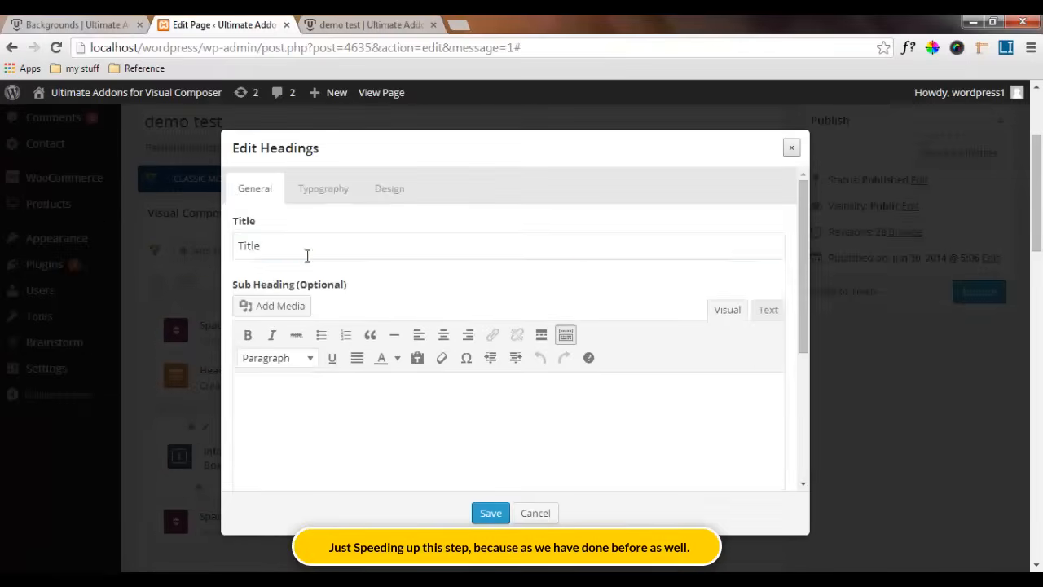
# Title the heading "Hover Parallax" and enter the sub heading "Try moving your cursor in all directions. Magic, huh?"
pyautogui.moveTo(304, 254); pyautogui.dragTo(218, 252)
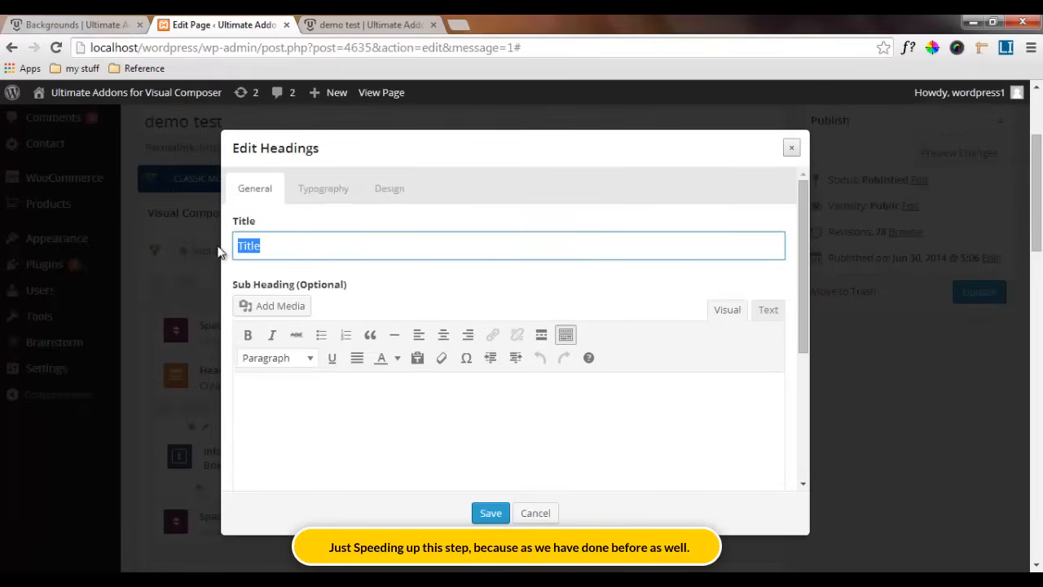
pyautogui.write('Hover Parallax')
pyautogui.click(345, 384)
pyautogui.write('Try moving your cursor in all directions. Magic, huh?')
pyautogui.scroll(-2, 438, 251)
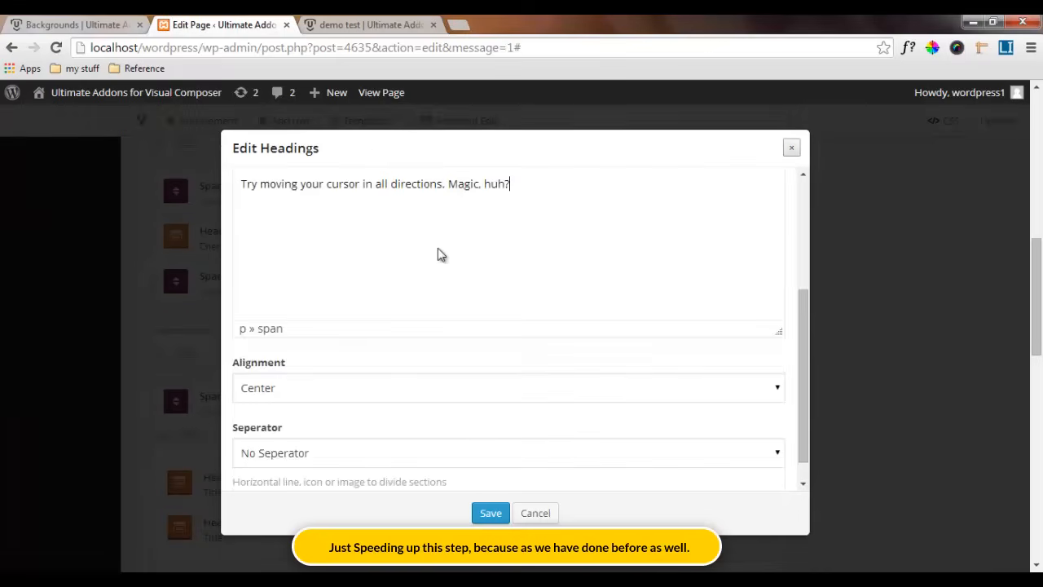
pyautogui.scroll(2, 454, 272)
pyautogui.scroll(-2, 298, 432)
pyautogui.scroll(-1, 275, 442)
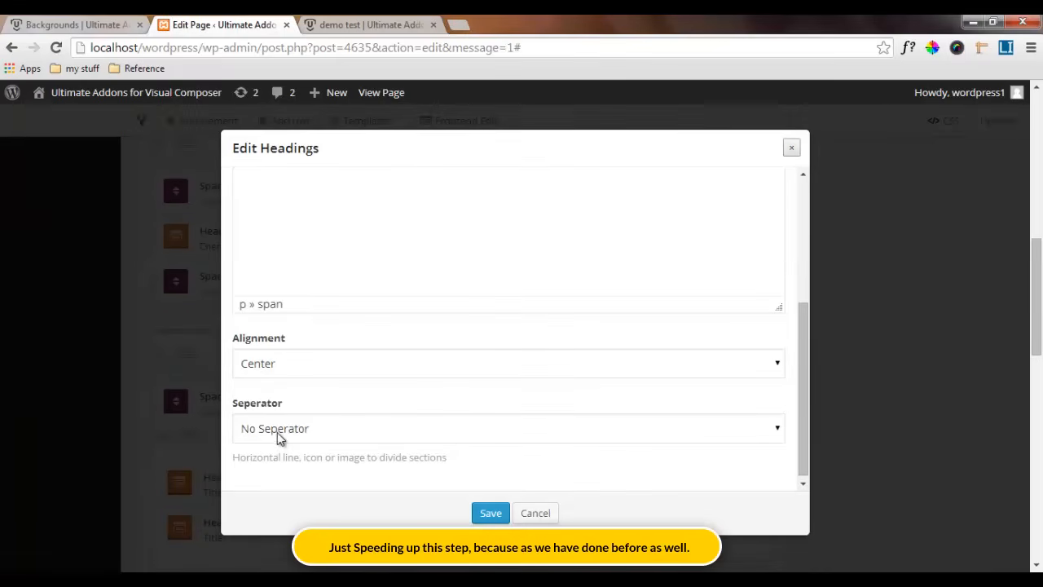
pyautogui.scroll(4, 279, 437)
# Style the heading text in Open Sans, weight 700, size 24 px, with the font color 000000
pyautogui.click(330, 191)
pyautogui.click(308, 311)
pyautogui.click(291, 428)
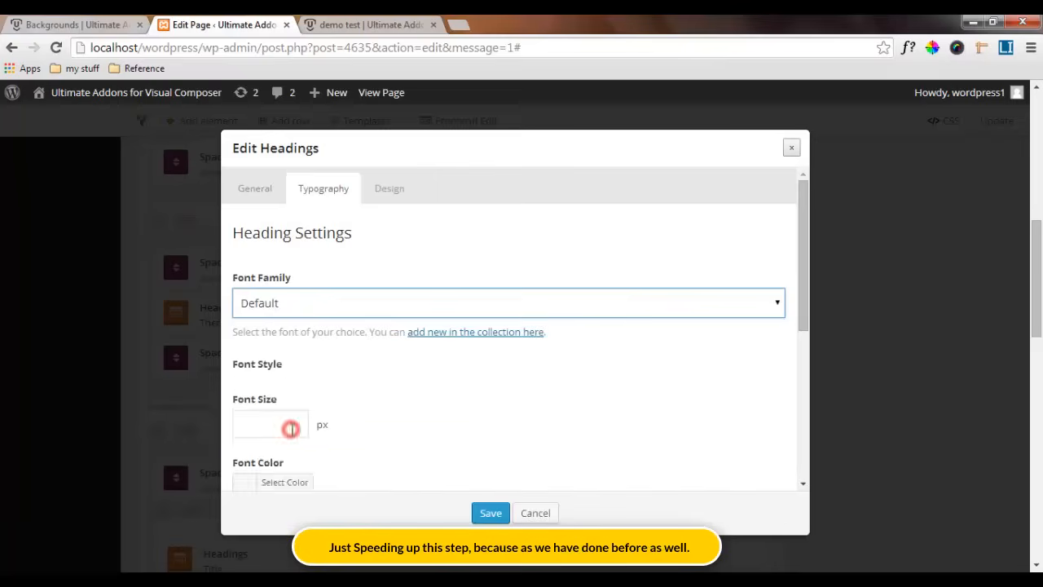
pyautogui.click(566, 404)
pyautogui.scroll(-1, 373, 455)
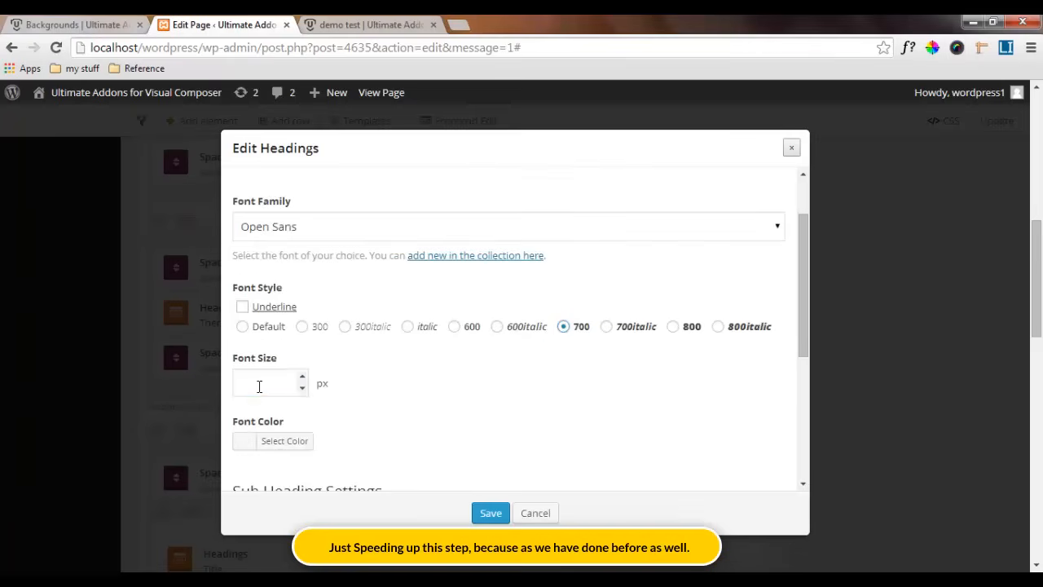
pyautogui.click(259, 386)
pyautogui.write('24')
pyautogui.click(244, 440)
pyautogui.click(334, 440)
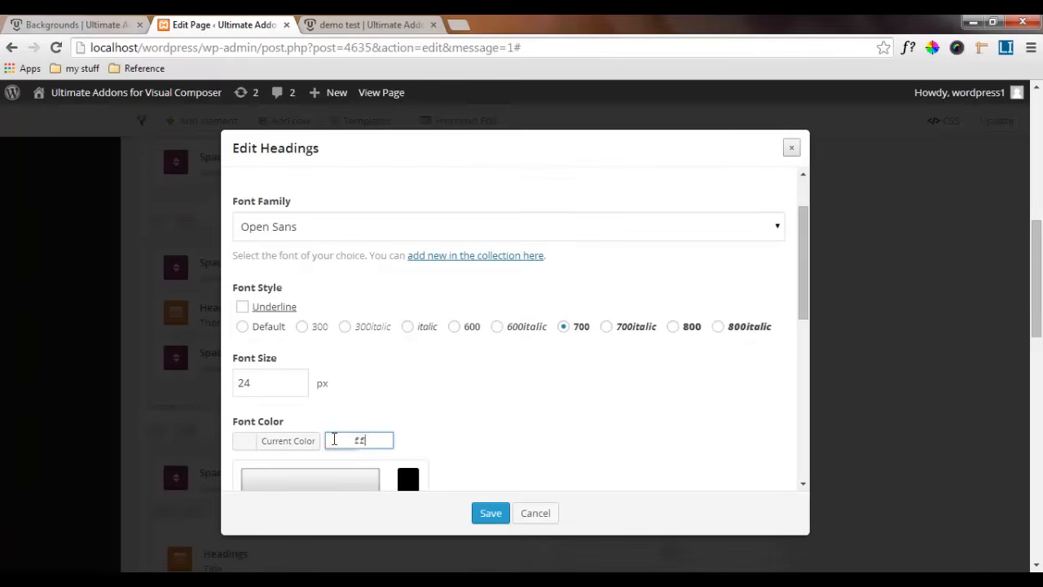
pyautogui.write('000000')
pyautogui.click(287, 441)
# Style the sub heading in Open Sans, size 14 px, with the font color 000000
pyautogui.scroll(-3, 287, 366)
pyautogui.click(298, 328)
pyautogui.click(280, 456)
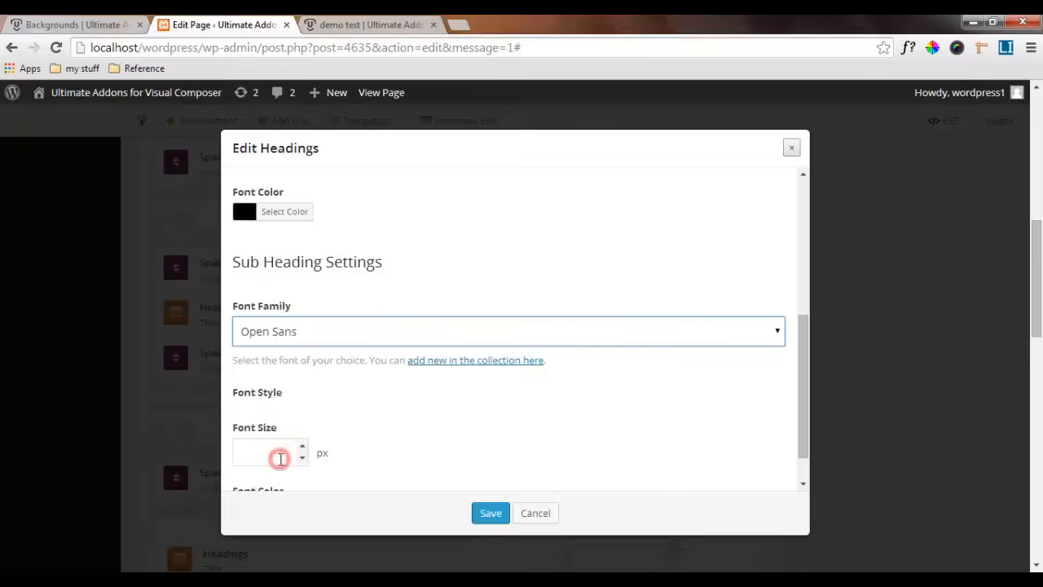
pyautogui.click(268, 455)
pyautogui.write('14')
pyautogui.scroll(-1, 245, 464)
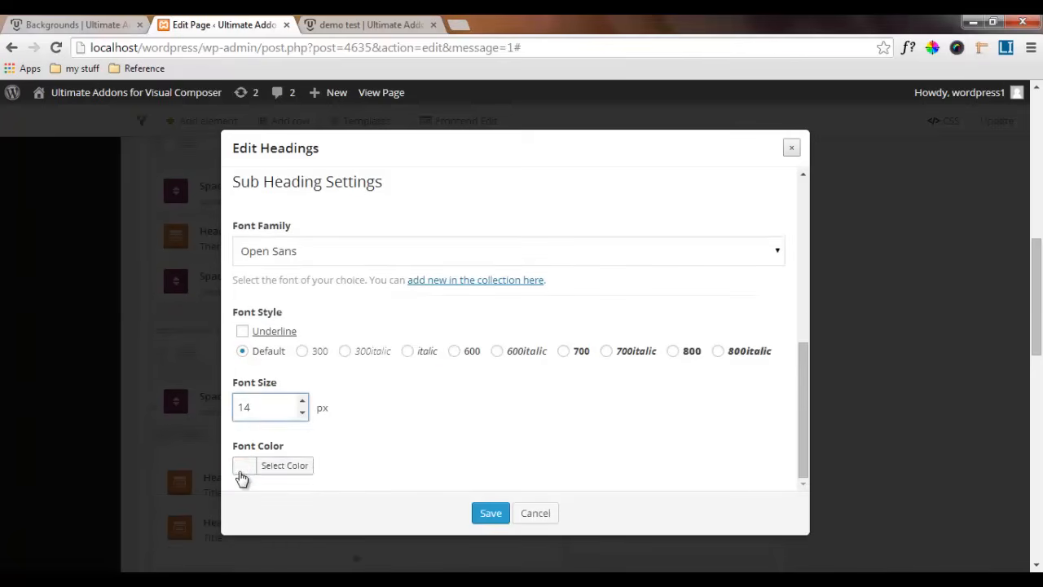
pyautogui.click(285, 464)
pyautogui.click(326, 462)
pyautogui.write('000000')
# Set the sub heading's top margin to 40 and save the heading settings
pyautogui.scroll(7, 423, 208)
pyautogui.click(398, 191)
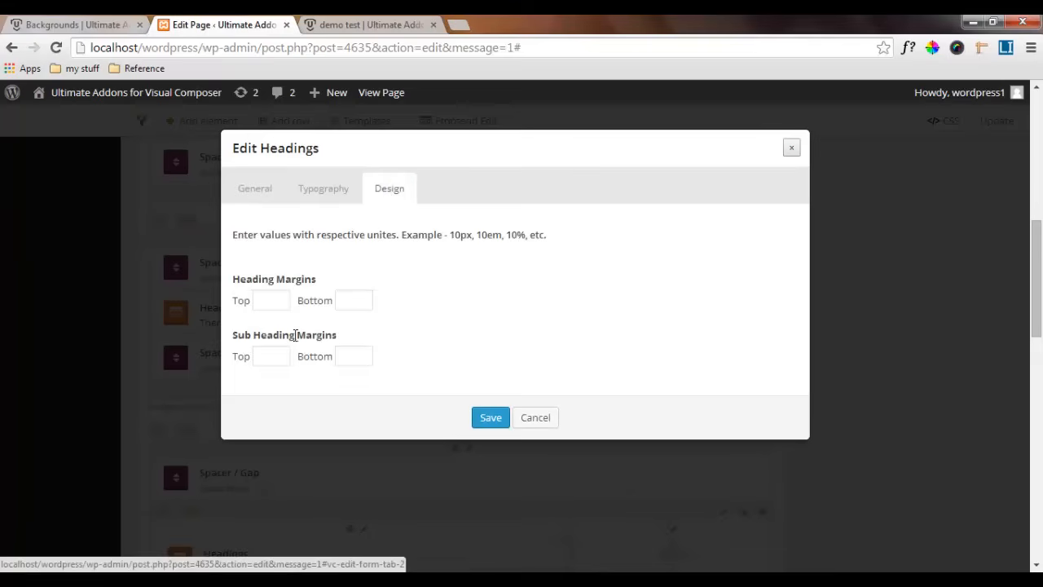
pyautogui.click(270, 354)
pyautogui.write('40')
pyautogui.click(489, 418)
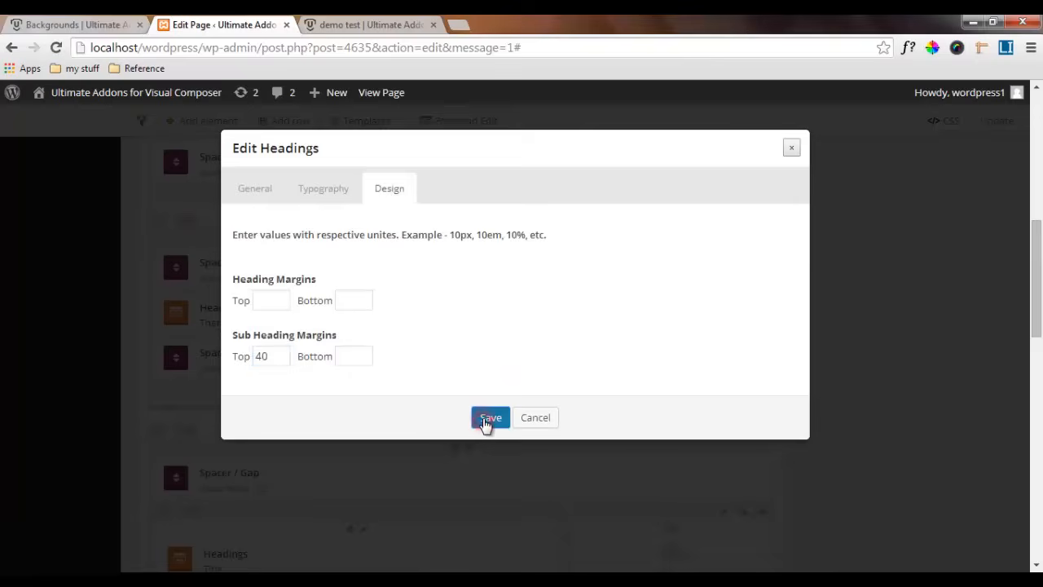
# Check the spacing on the reference Backgrounds page, and clone the horizontal parallax row's last spacer into place above the Hover Parallax heading
pyautogui.scroll(-6, 480, 422)
pyautogui.scroll(-4, 480, 422)
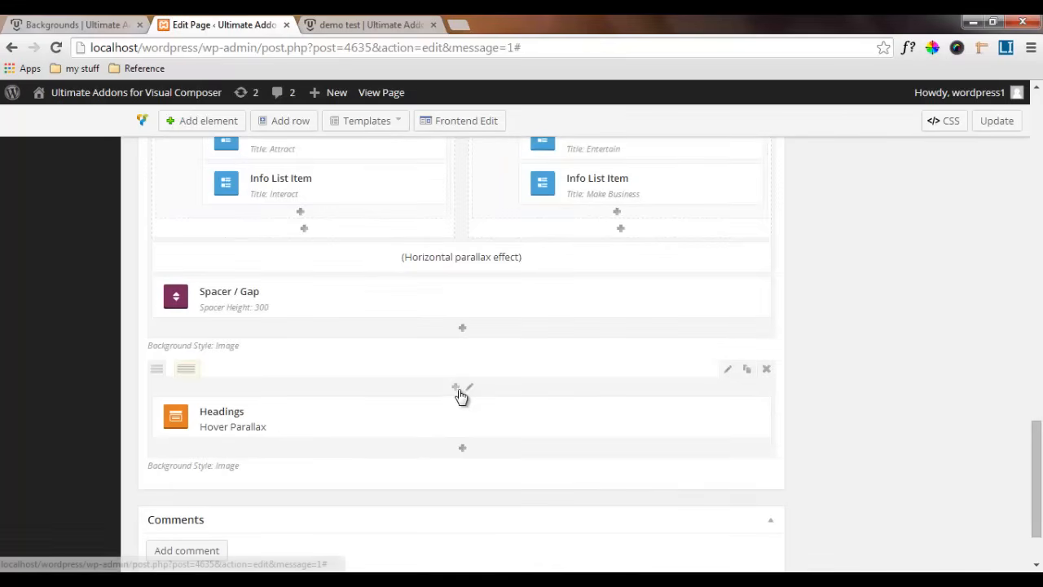
pyautogui.click(81, 22)
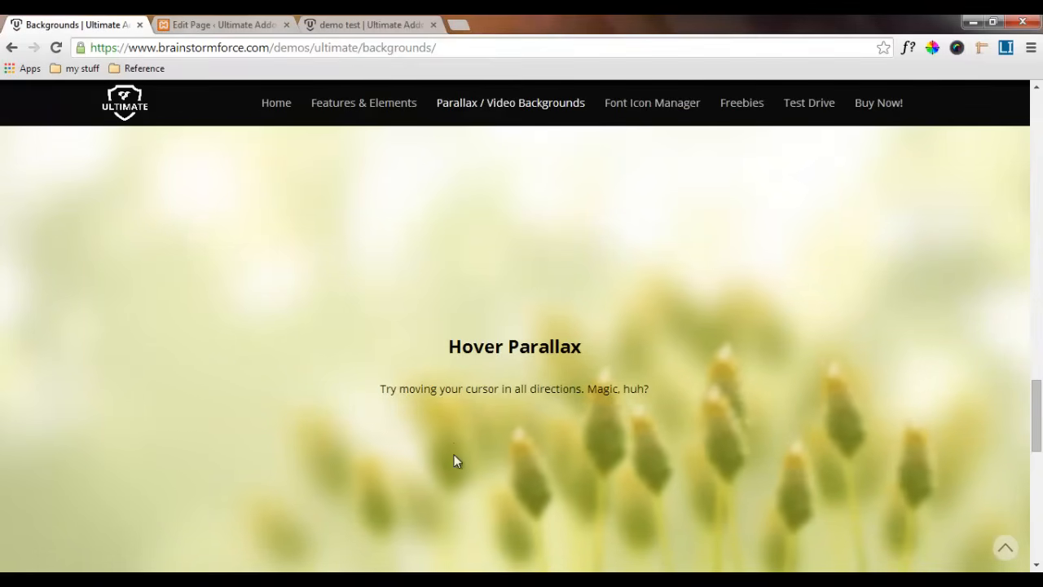
pyautogui.scroll(-2, 458, 509)
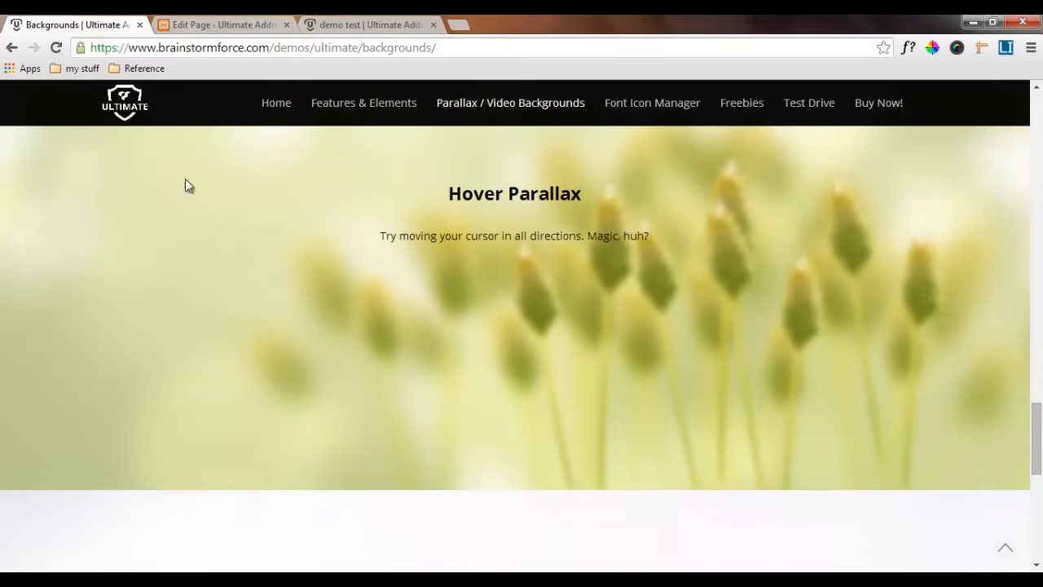
pyautogui.click(220, 25)
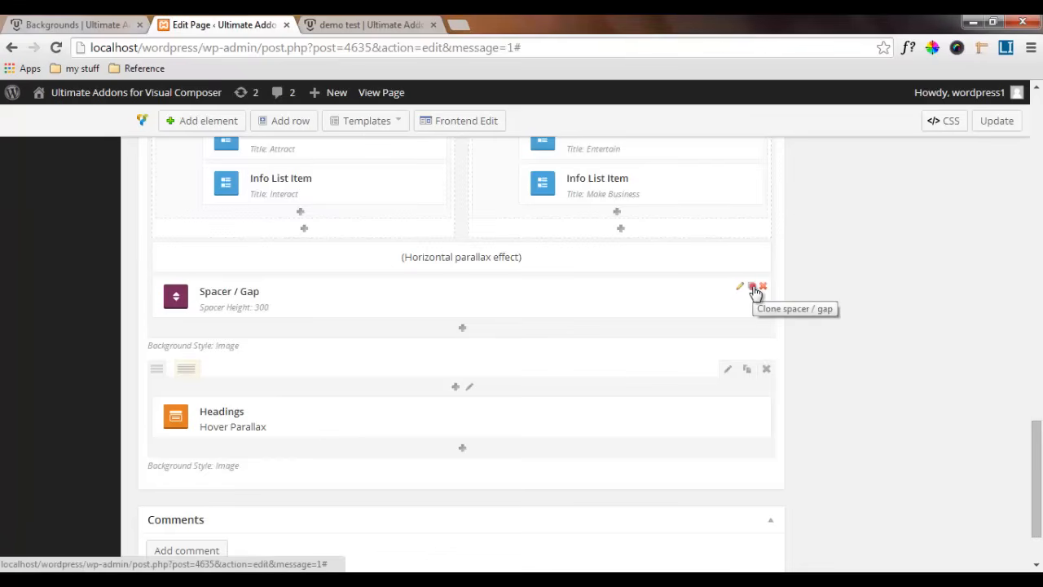
pyautogui.click(751, 287)
pyautogui.moveTo(691, 342); pyautogui.dragTo(691, 460)
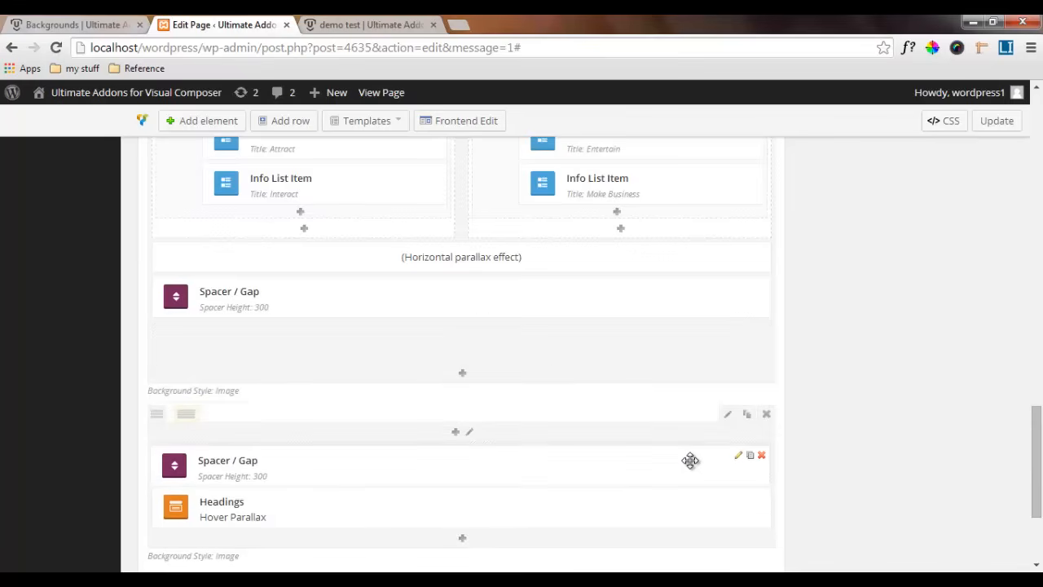
# Clone the spacer in the hover parallax row and place the copy below the Hover Parallax heading
pyautogui.scroll(-3, 796, 384)
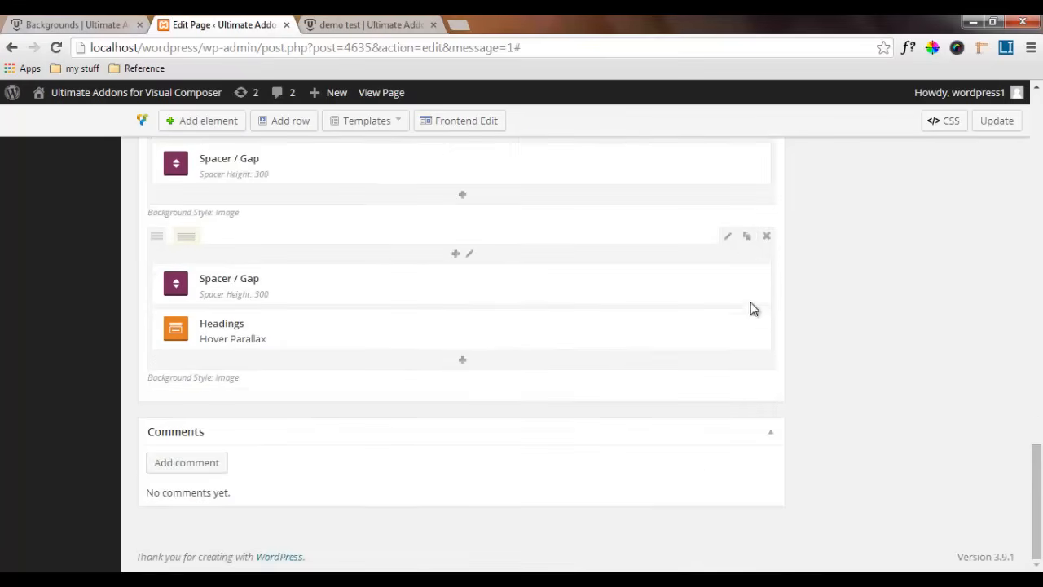
pyautogui.click(752, 274)
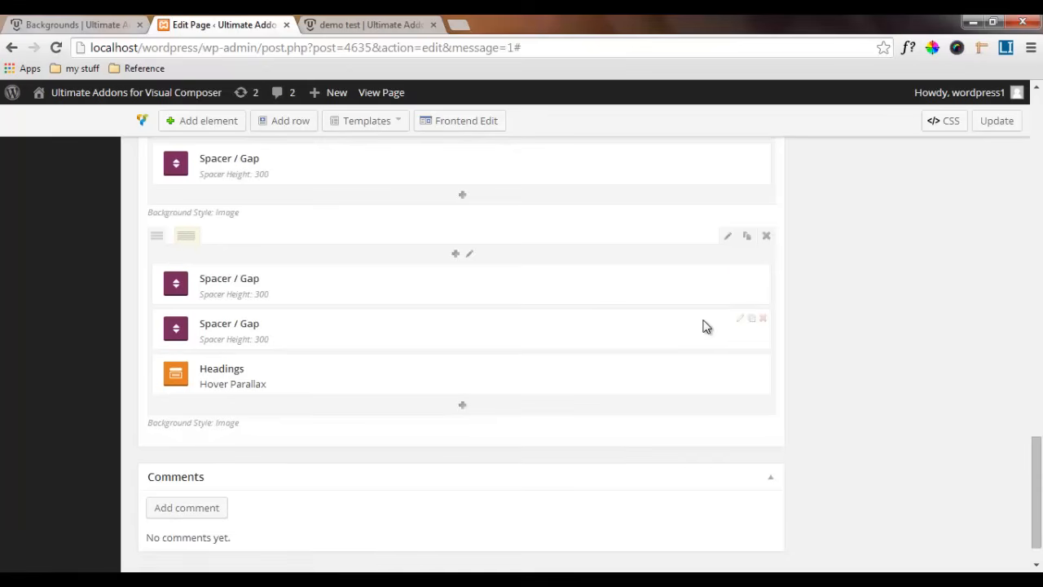
pyautogui.moveTo(694, 323); pyautogui.dragTo(693, 364)
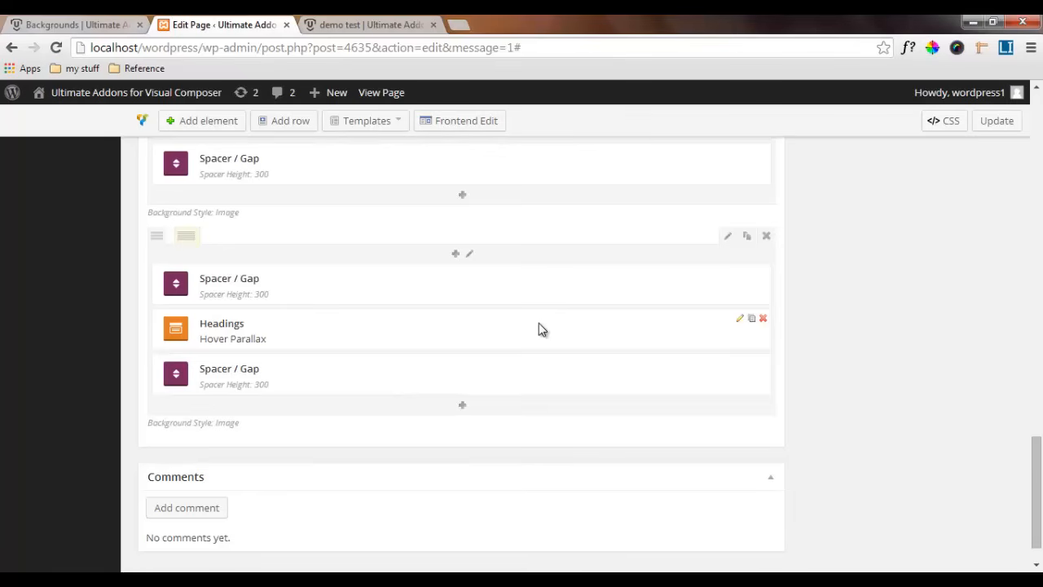
# Update the page, then reload the demo test page and check its Hover Parallax section
pyautogui.click(996, 131)
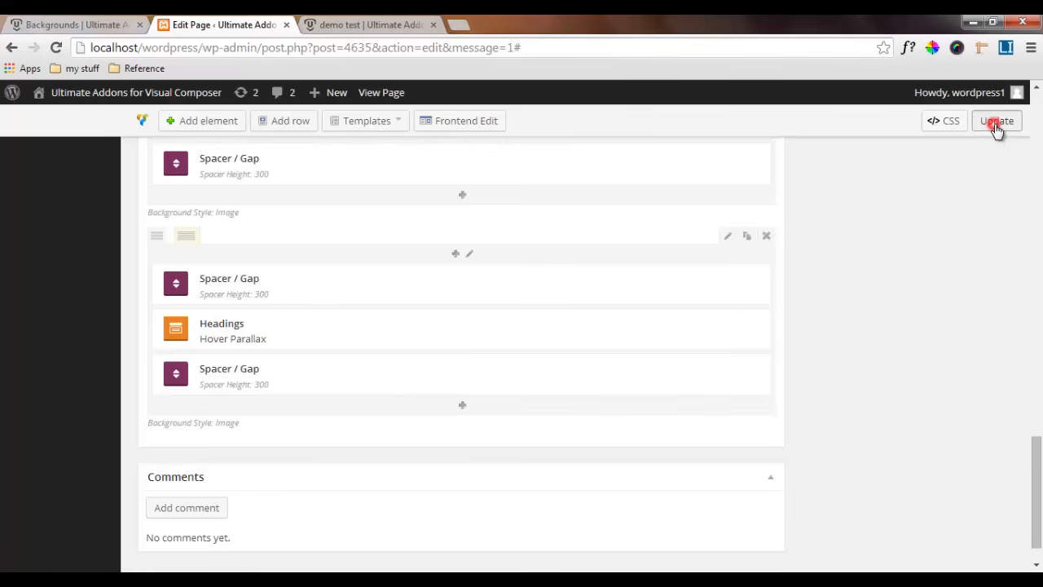
pyautogui.click(377, 25)
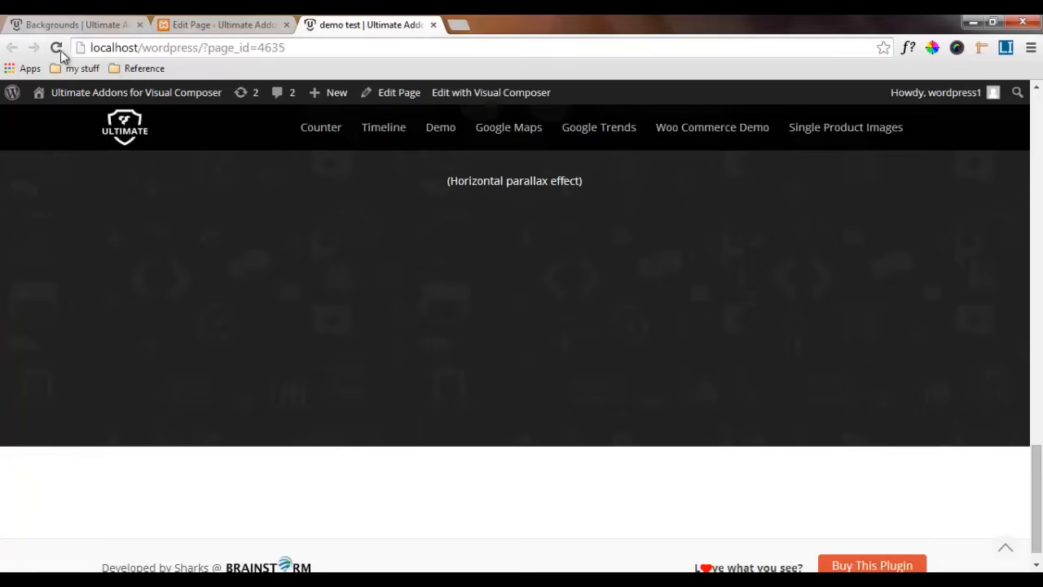
pyautogui.click(57, 48)
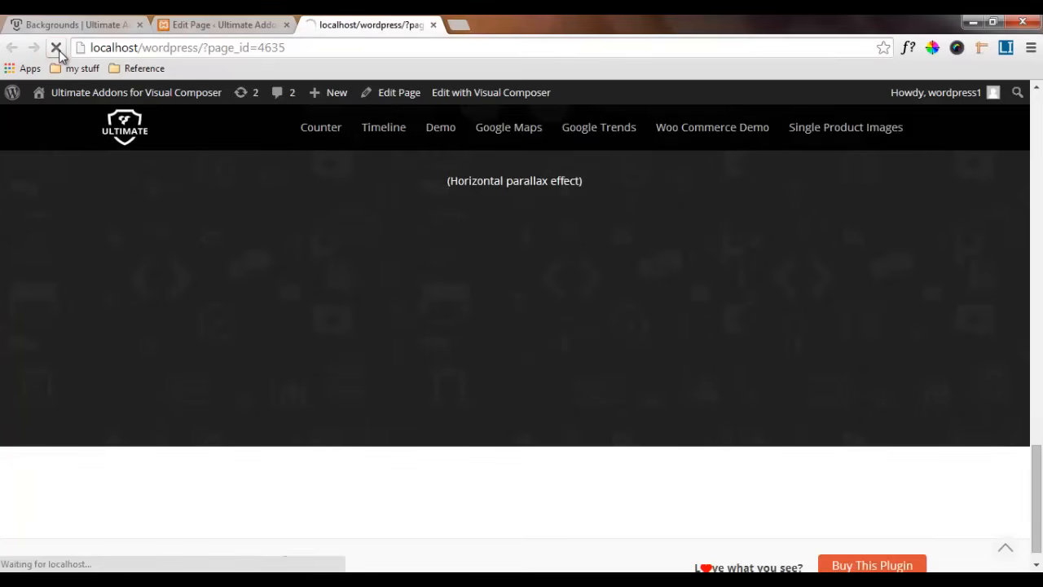
pyautogui.scroll(-2, 282, 372)
pyautogui.scroll(-4, 282, 372)
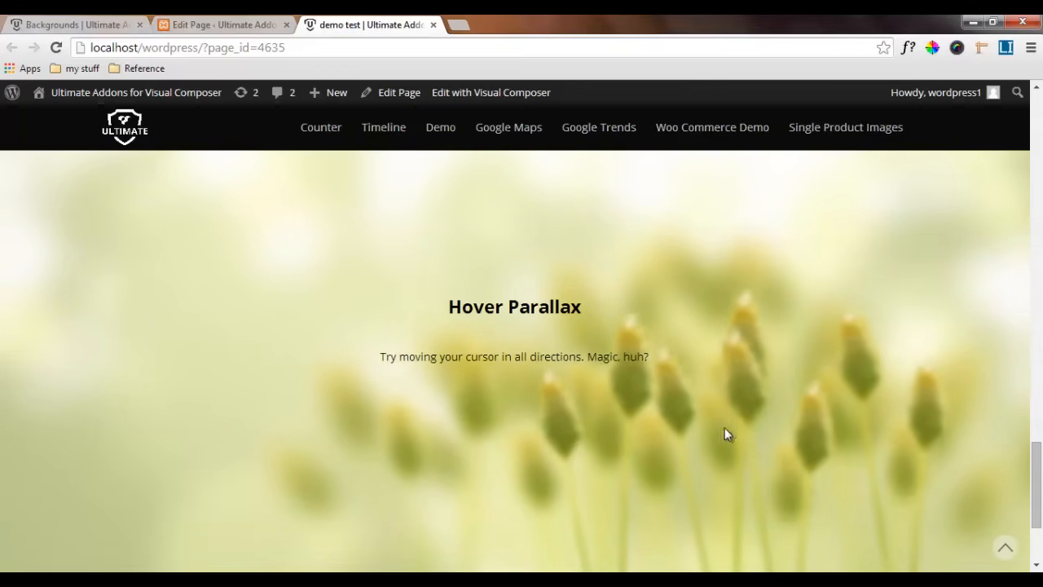
pyautogui.scroll(-3, 890, 432)
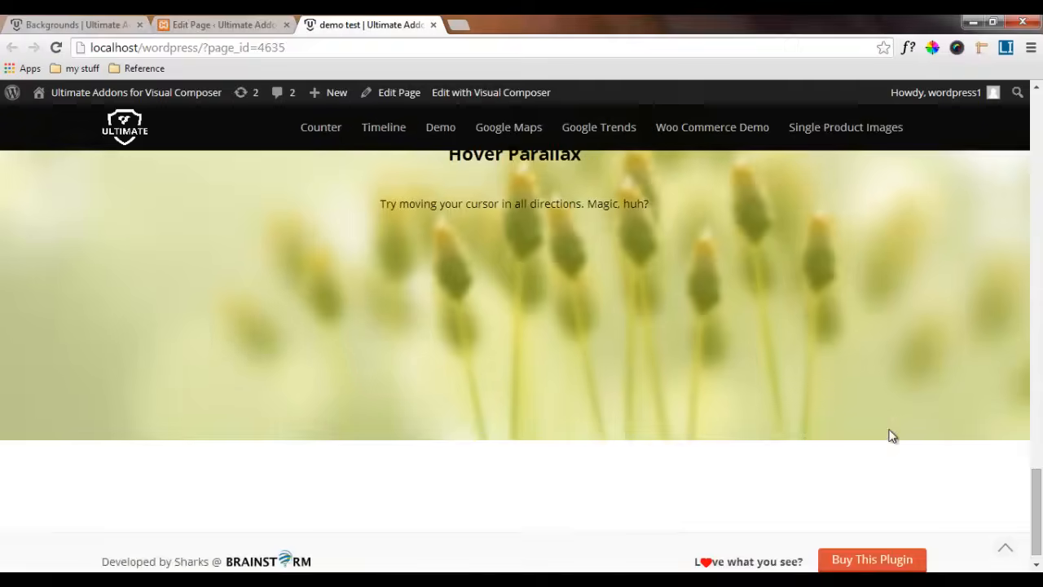
pyautogui.scroll(3, 890, 434)
pyautogui.scroll(3, 890, 434)
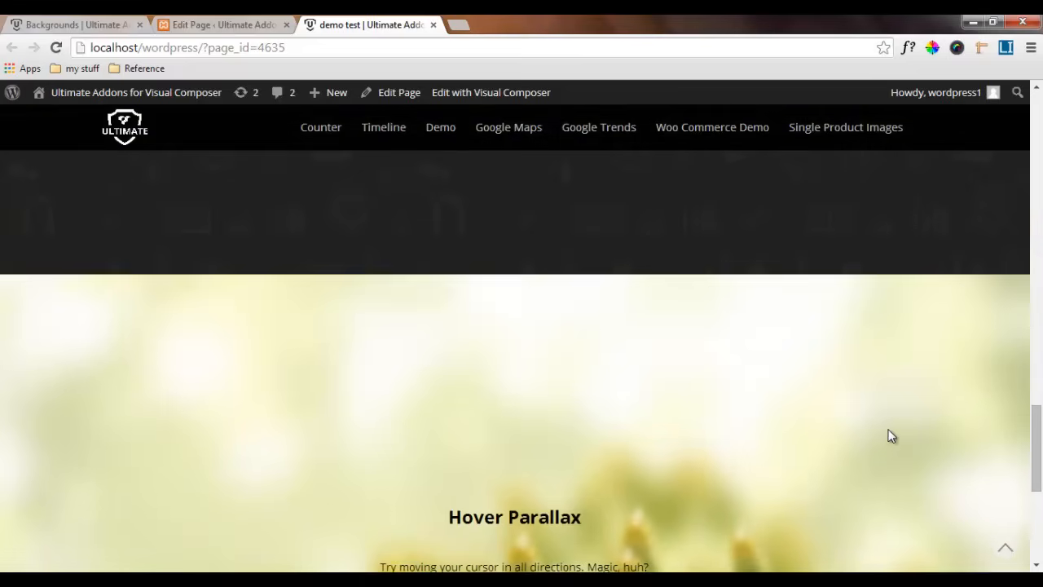
pyautogui.scroll(-2, 890, 436)
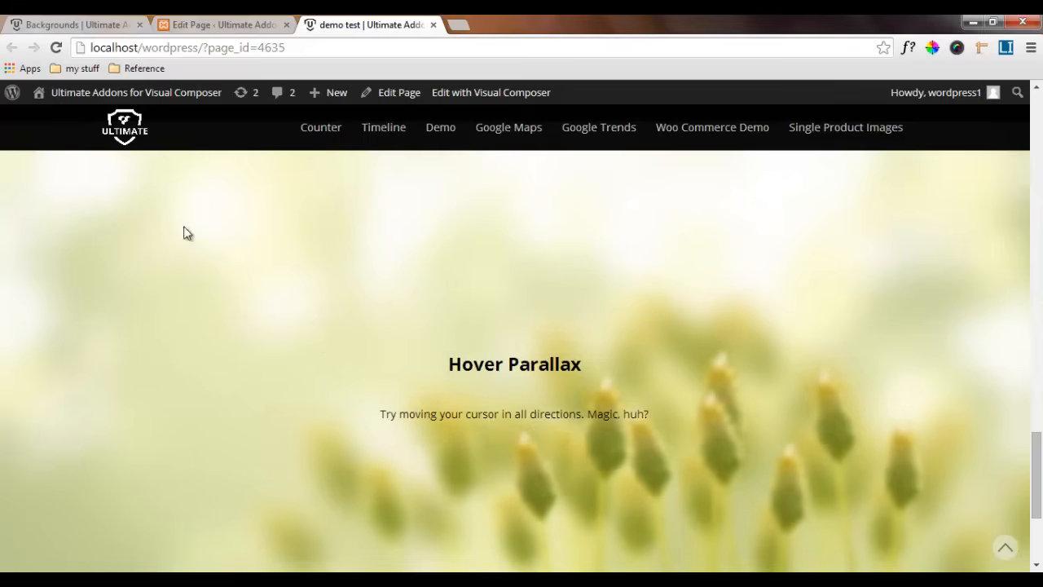
# Compare the Hover Parallax section on the reference Backgrounds page and the test page, and examine the reference's Get Social With Us video background section
pyautogui.click(52, 25)
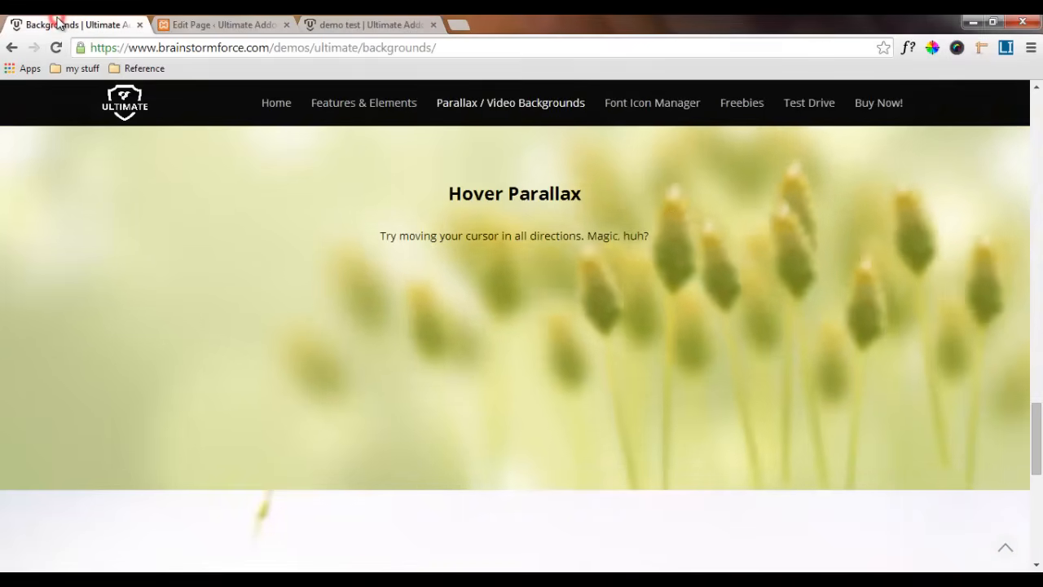
pyautogui.scroll(4, 418, 293)
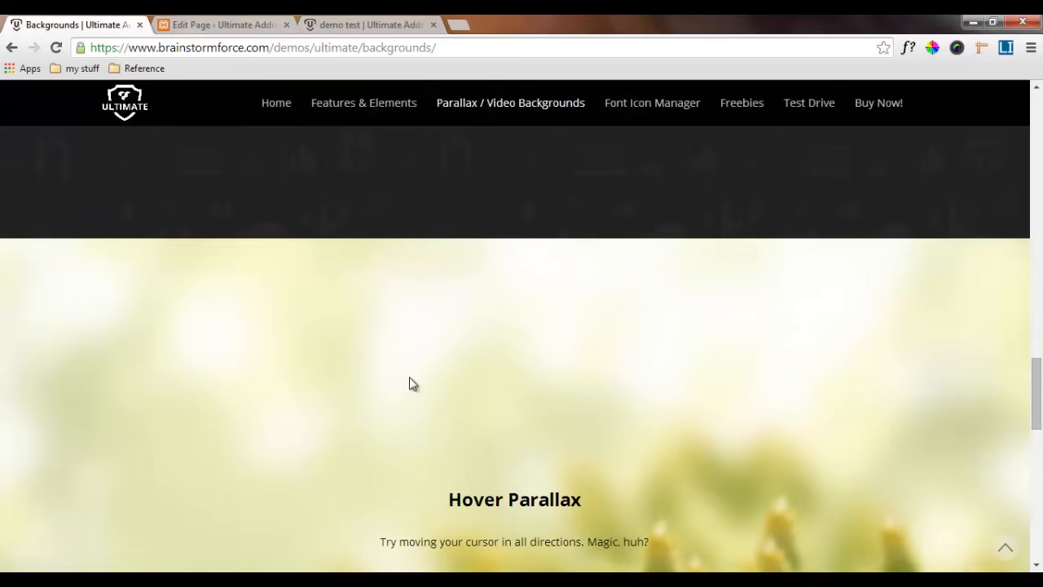
pyautogui.scroll(-2, 403, 381)
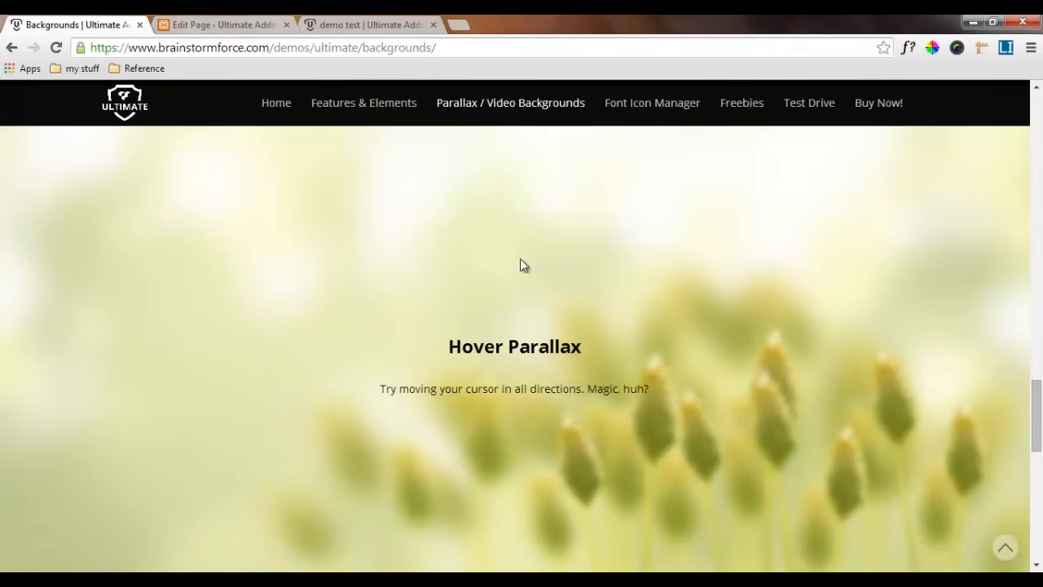
pyautogui.scroll(-2, 755, 303)
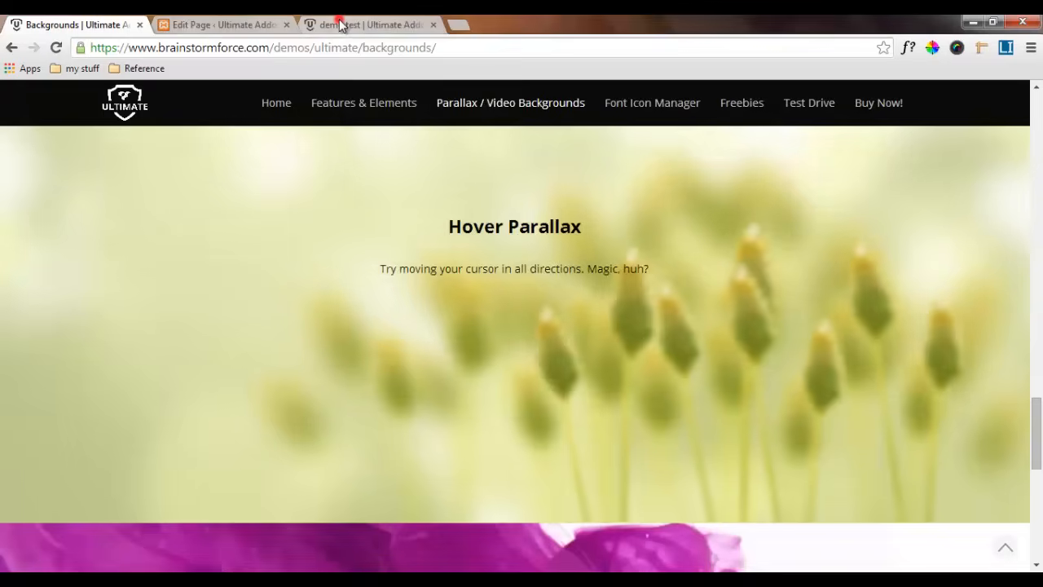
pyautogui.click(340, 25)
pyautogui.moveTo(1037, 477)
pyautogui.mouseDown()
pyautogui.moveTo(1038, 509)
pyautogui.moveTo(1038, 475)
pyautogui.mouseUp()
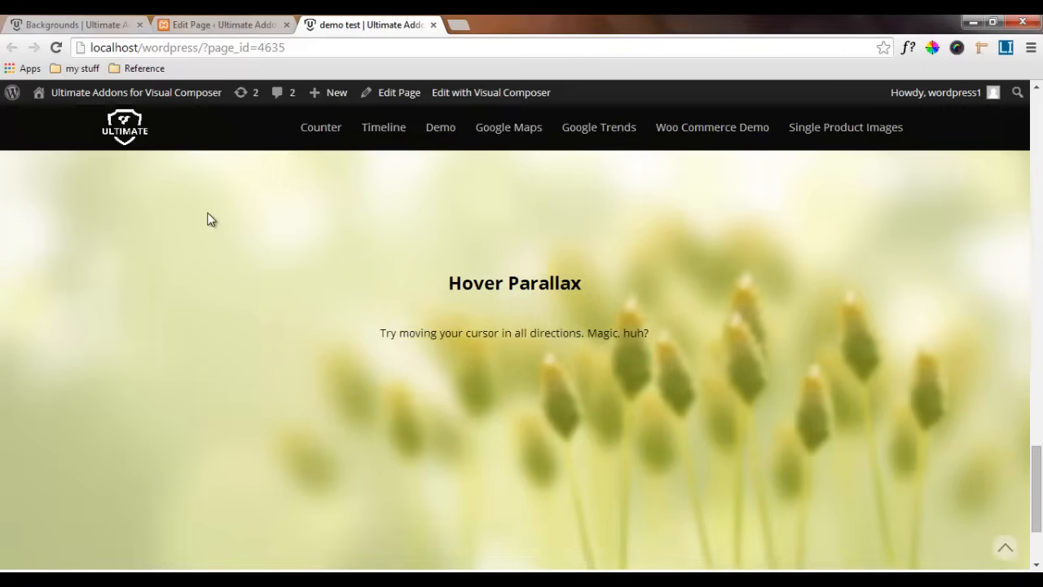
pyautogui.click(89, 19)
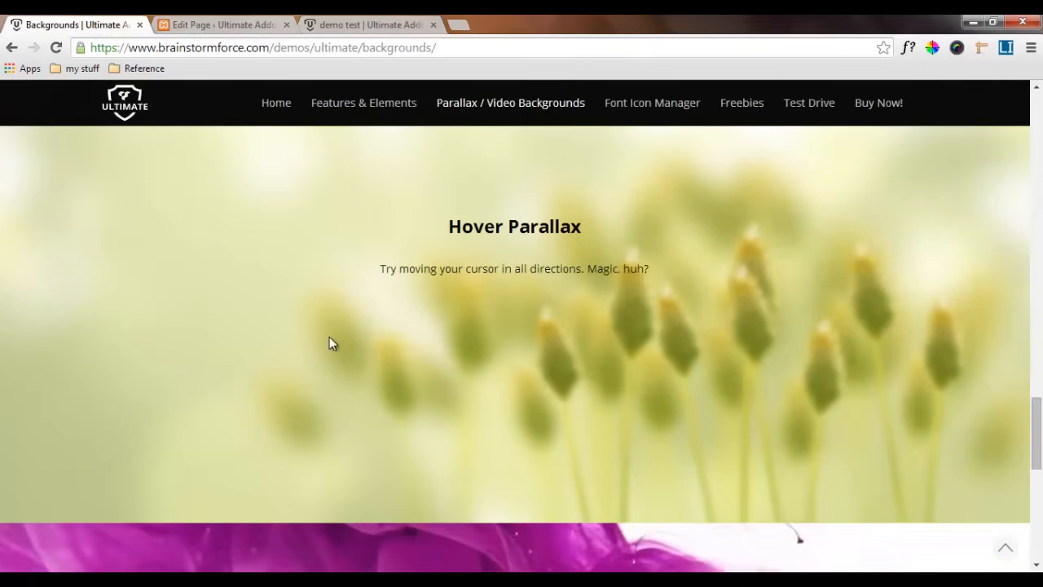
pyautogui.scroll(-5, 329, 337)
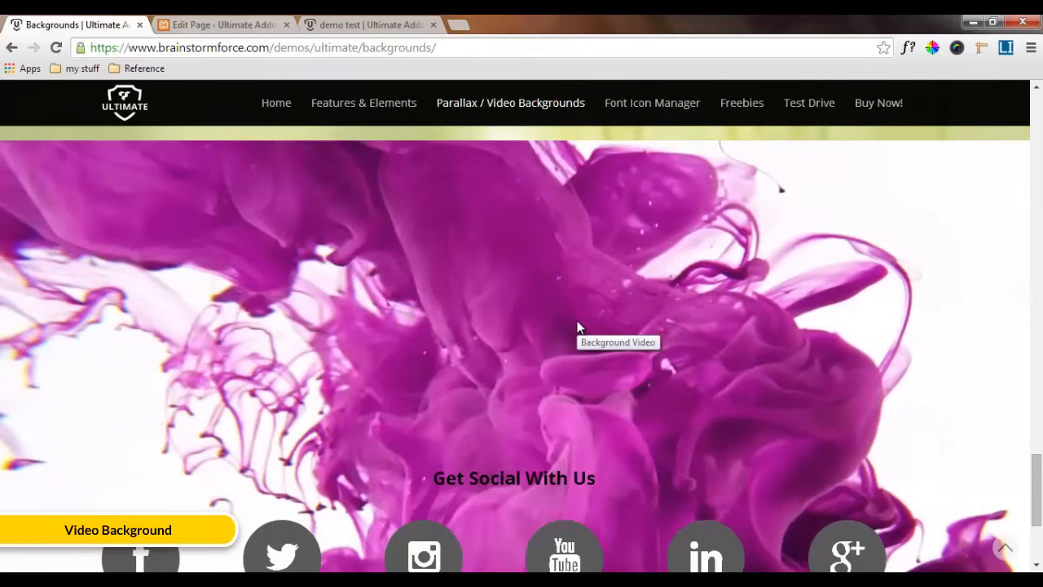
pyautogui.scroll(-1, 577, 328)
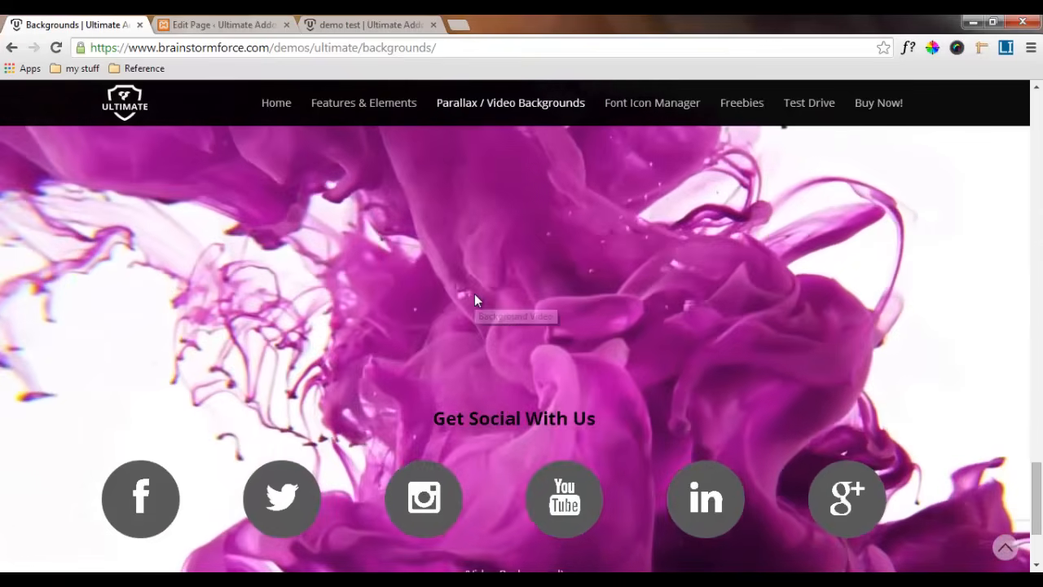
pyautogui.scroll(-3, 482, 295)
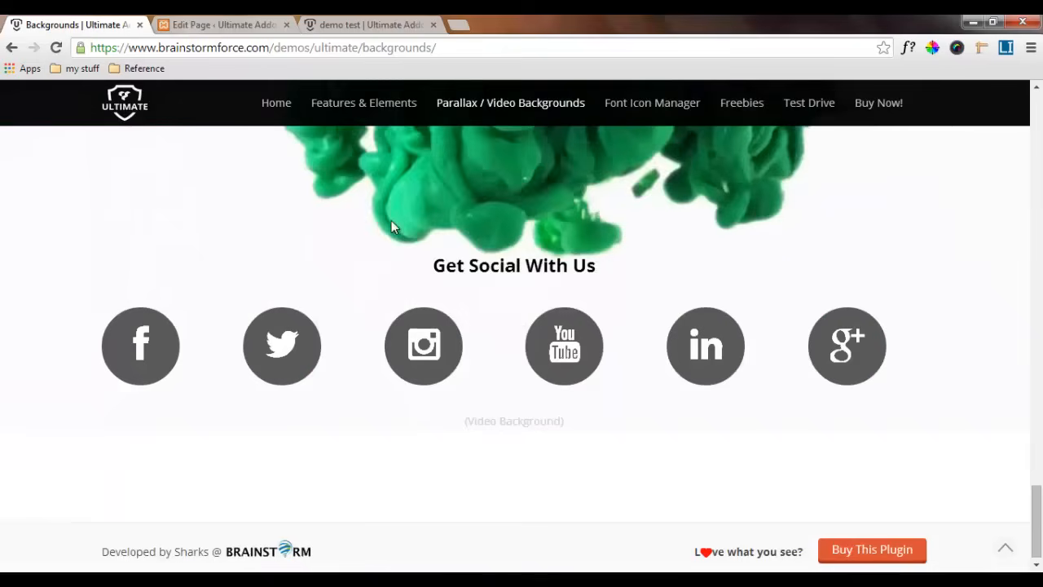
pyautogui.scroll(-15, 512, 444)
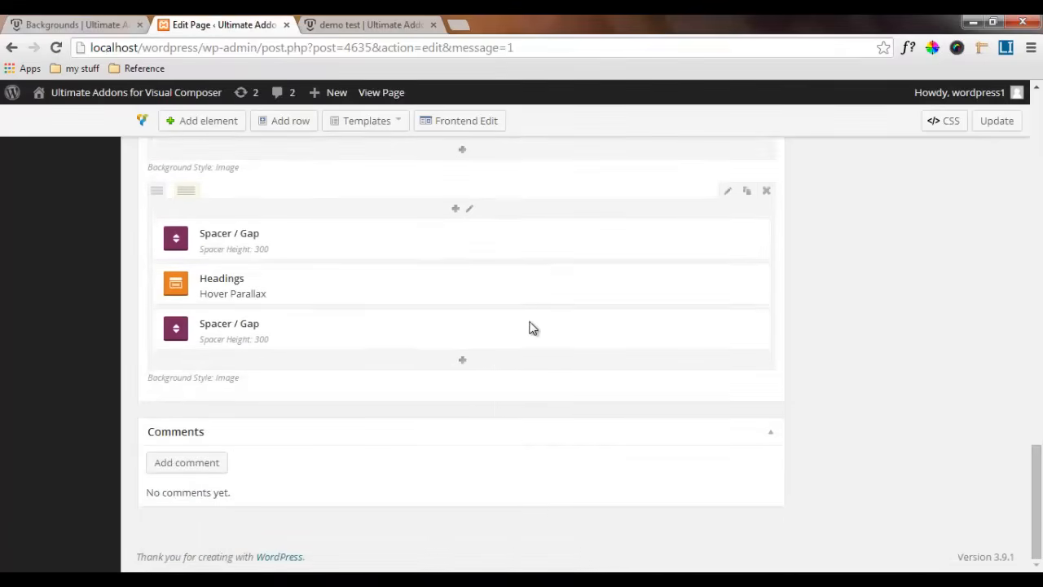
# Add a new row below the Hover Parallax row in the page editor and set its background style to YouTube Video
pyautogui.click(279, 122)
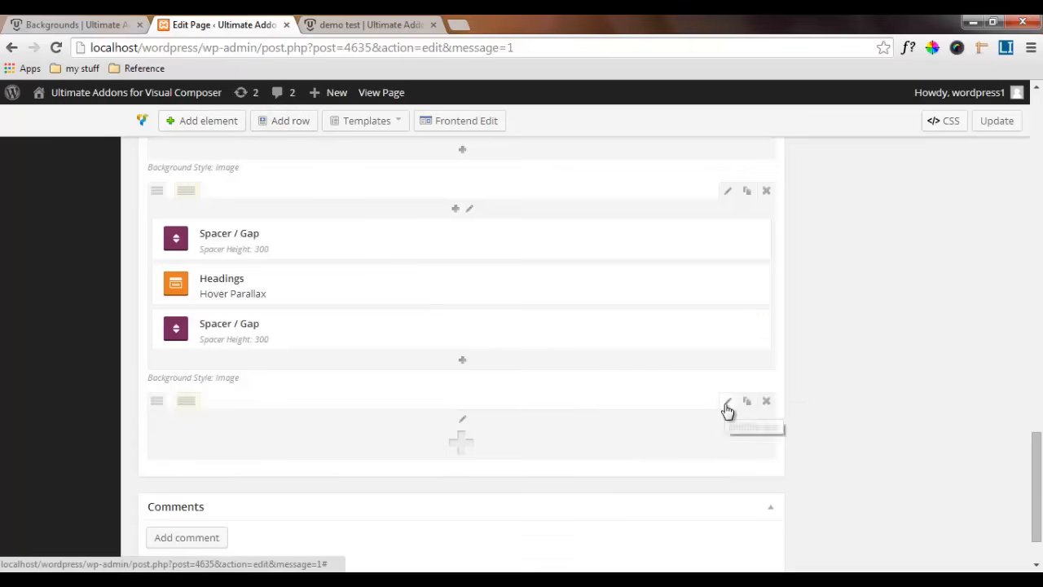
pyautogui.click(728, 407)
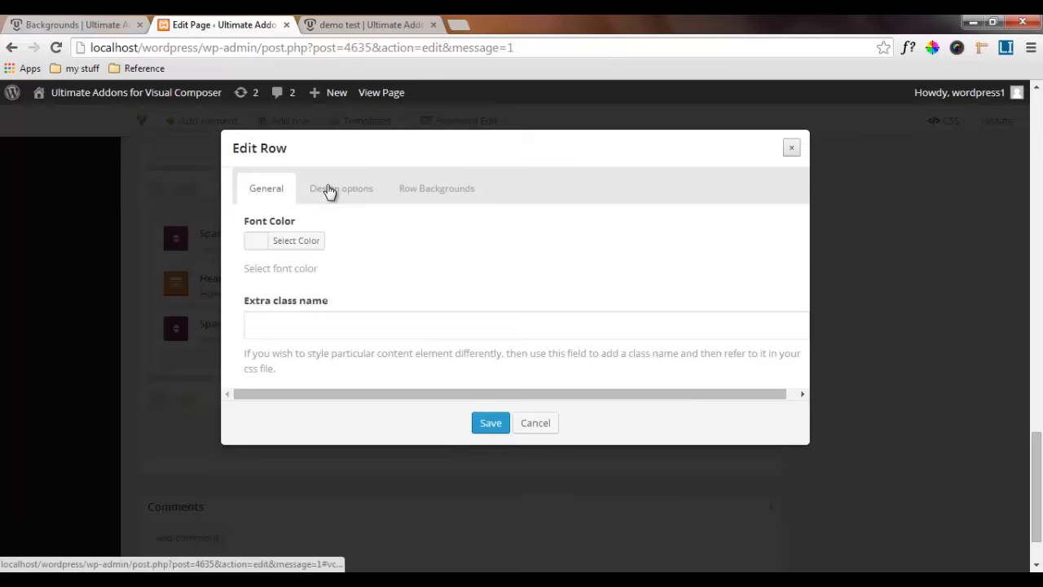
pyautogui.click(416, 195)
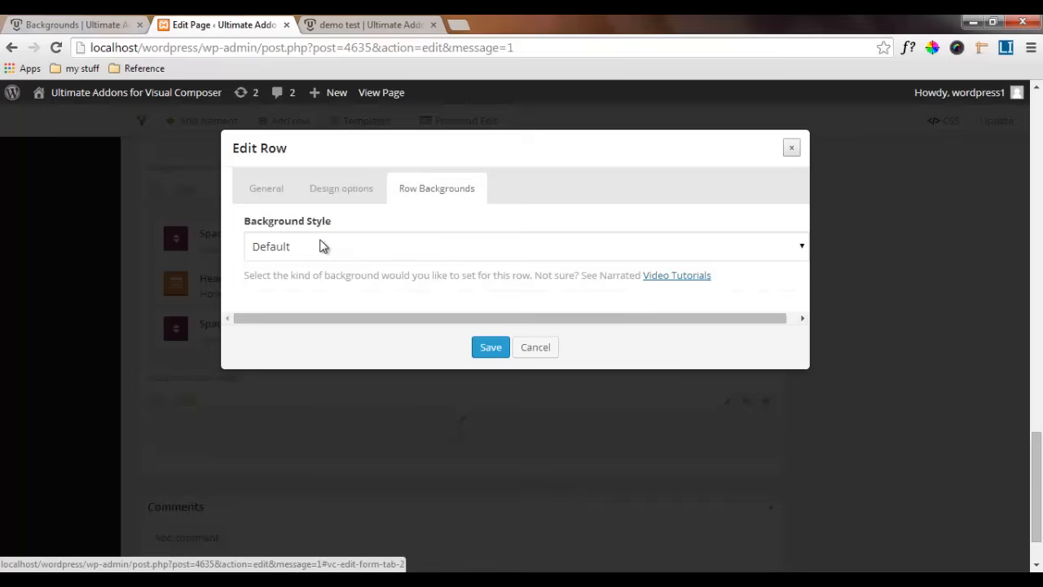
pyautogui.click(320, 246)
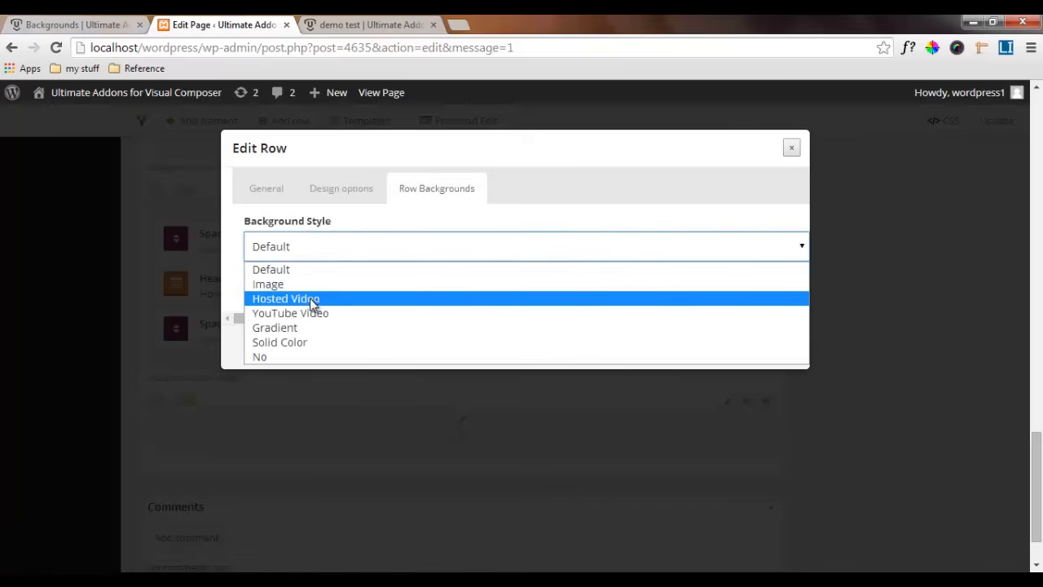
pyautogui.click(314, 317)
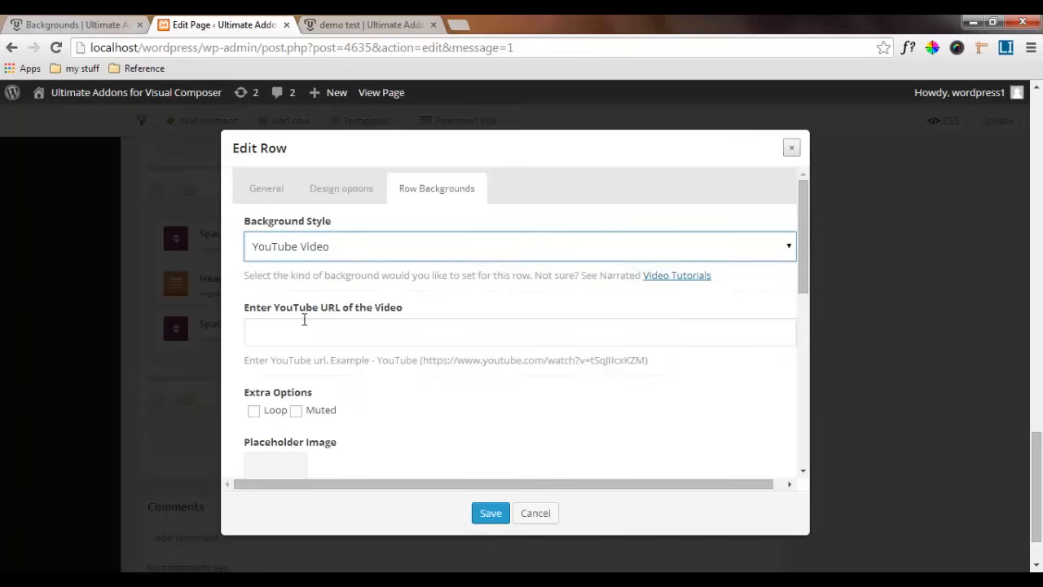
pyautogui.click(297, 329)
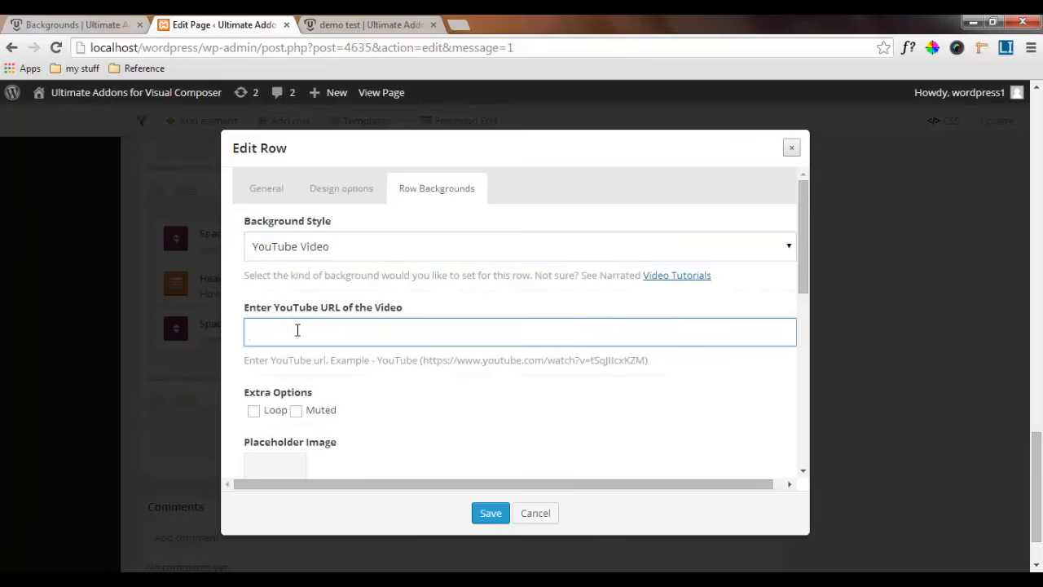
pyautogui.click(338, 253)
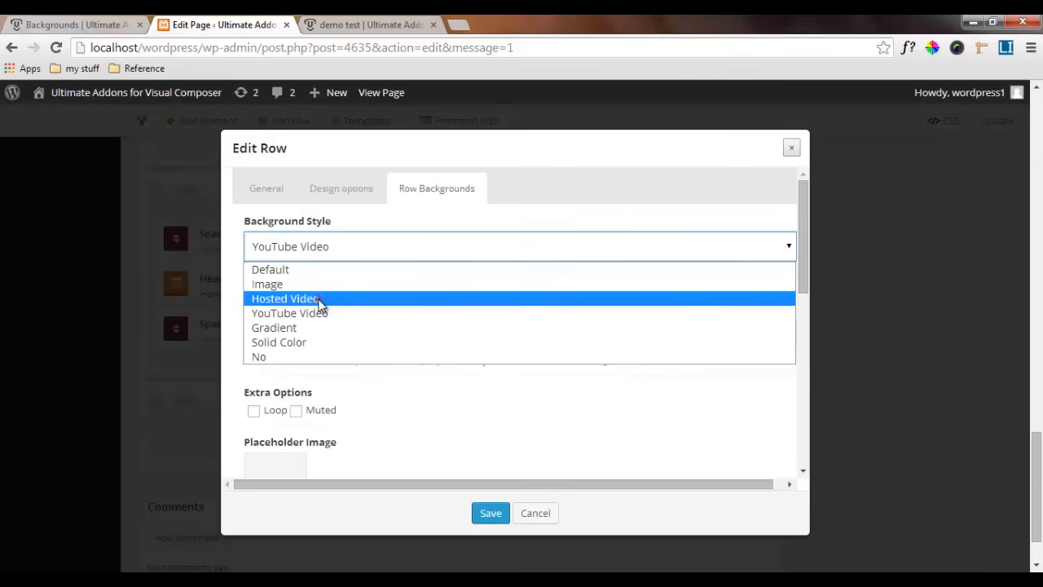
pyautogui.click(320, 305)
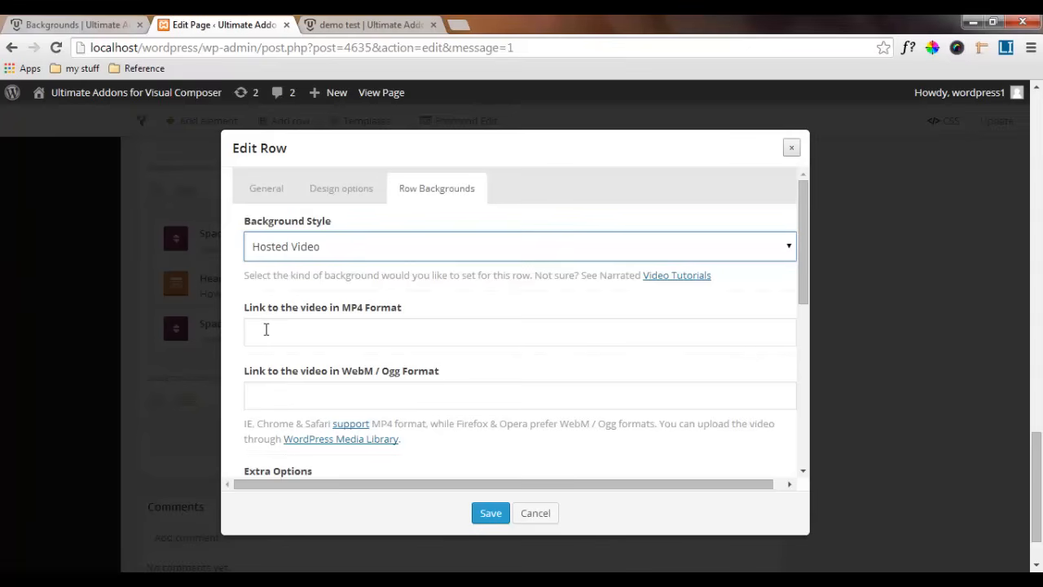
pyautogui.click(266, 329)
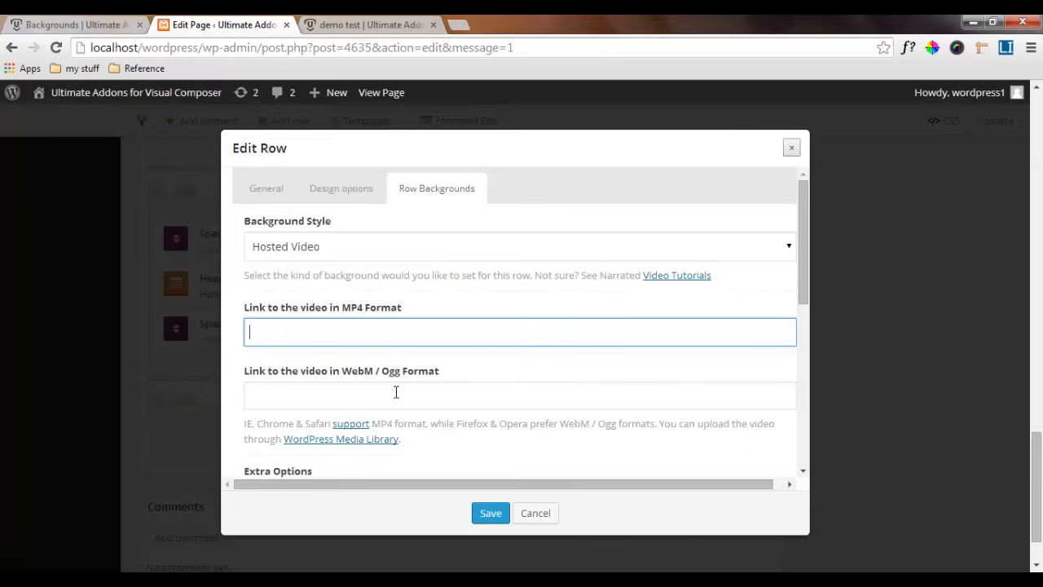
pyautogui.click(317, 246)
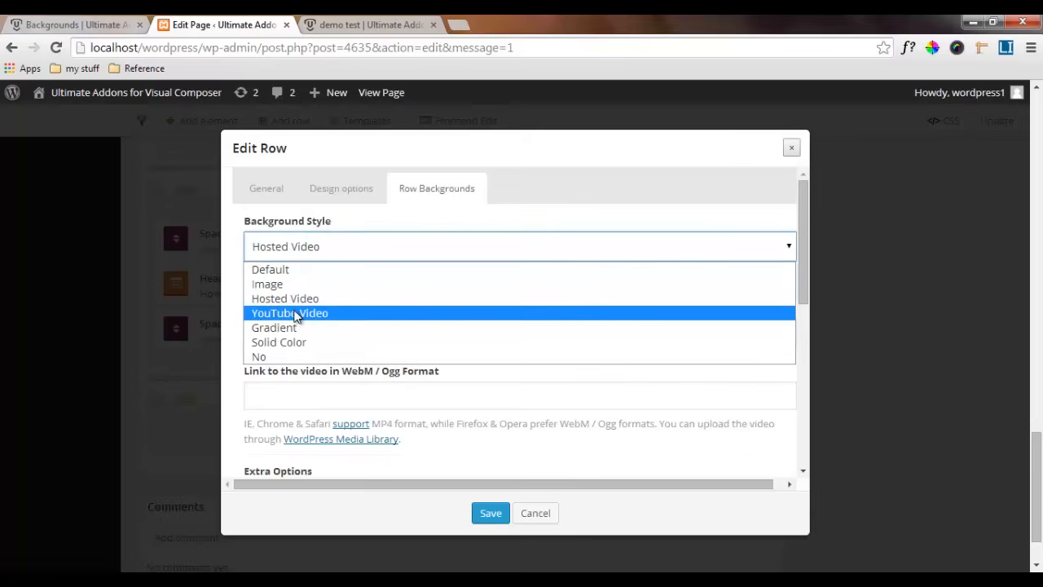
pyautogui.click(293, 315)
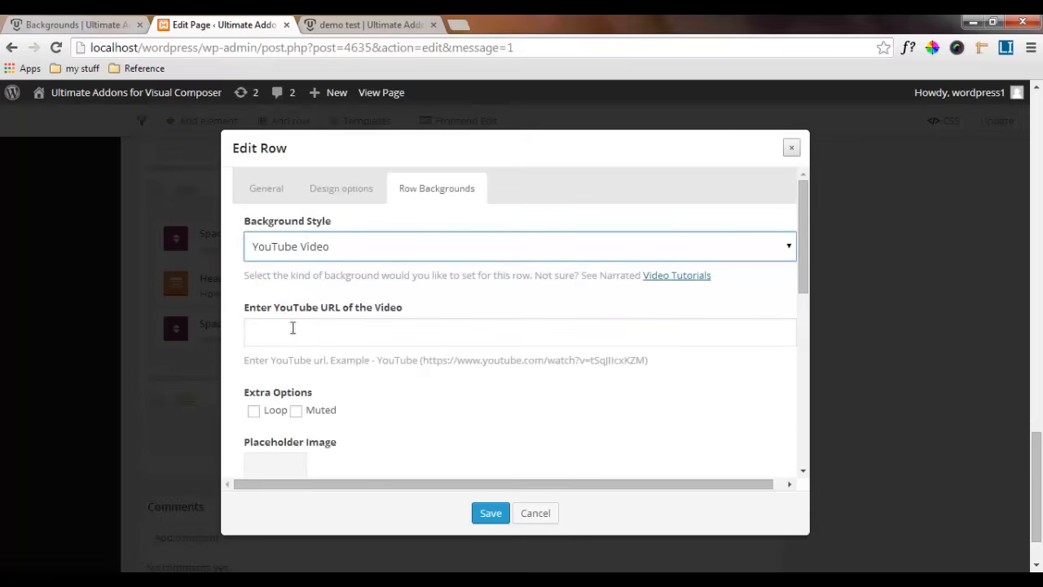
pyautogui.click(276, 330)
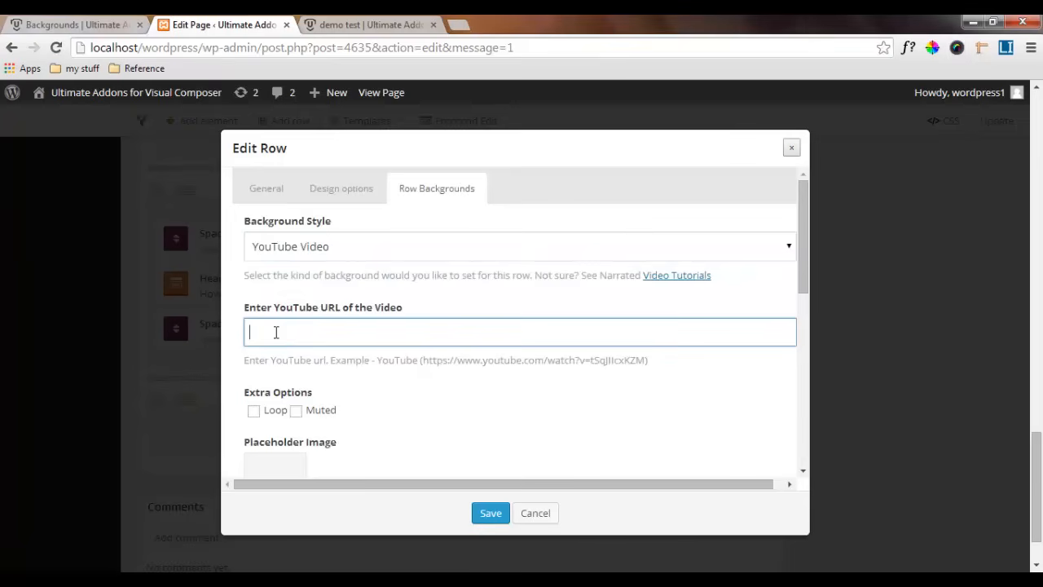
pyautogui.write('http://www.youtube.com/watch?v=lBy6g8tRlvs')
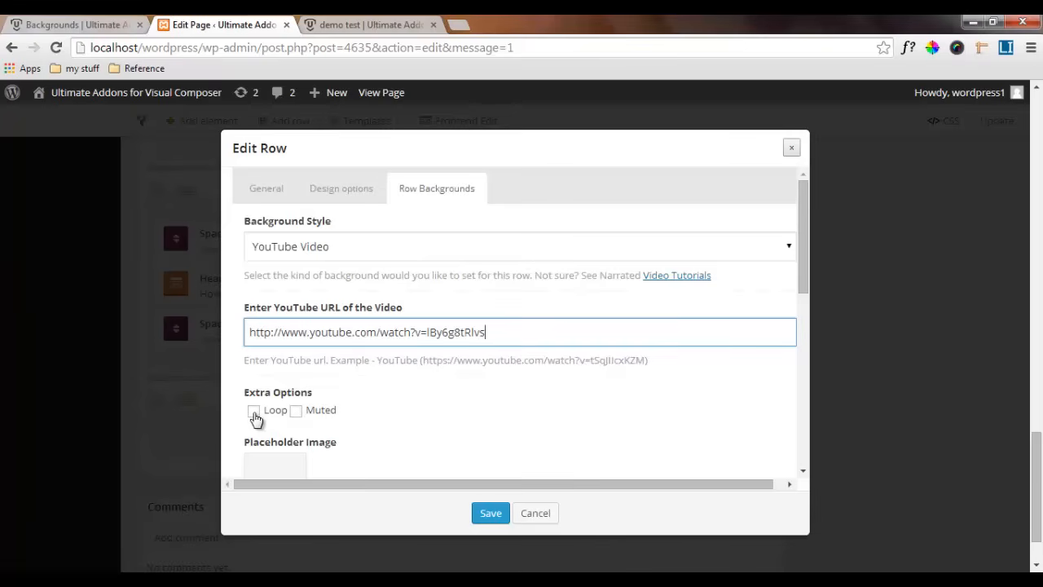
pyautogui.click(254, 413)
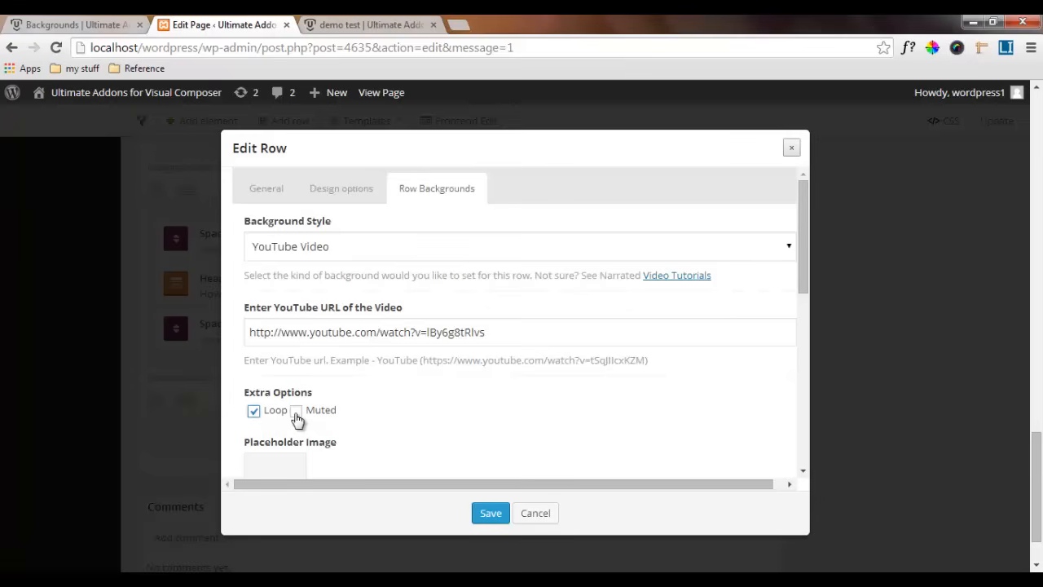
pyautogui.click(296, 412)
pyautogui.scroll(-2, 285, 366)
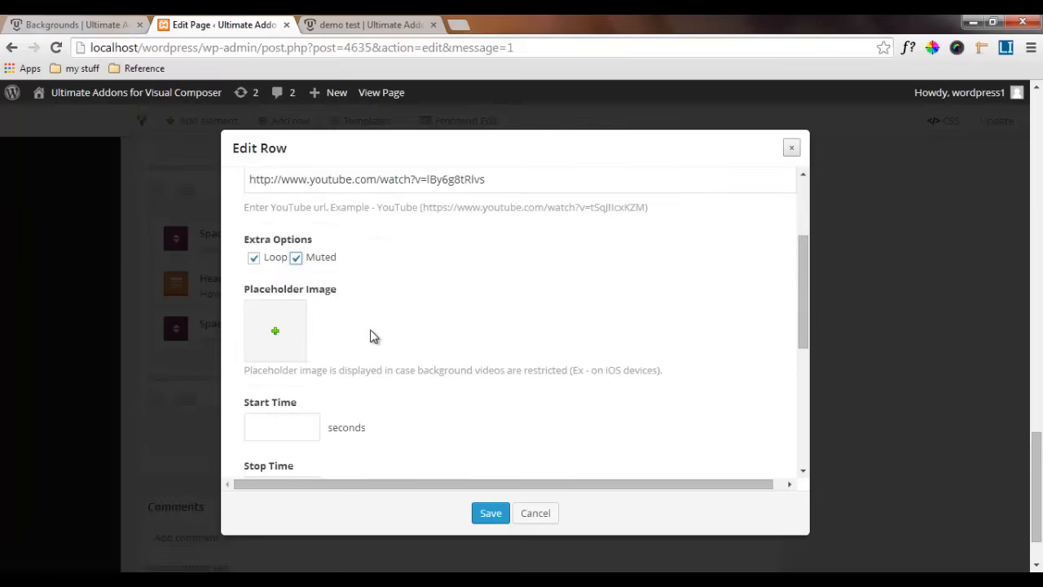
pyautogui.scroll(-1, 371, 332)
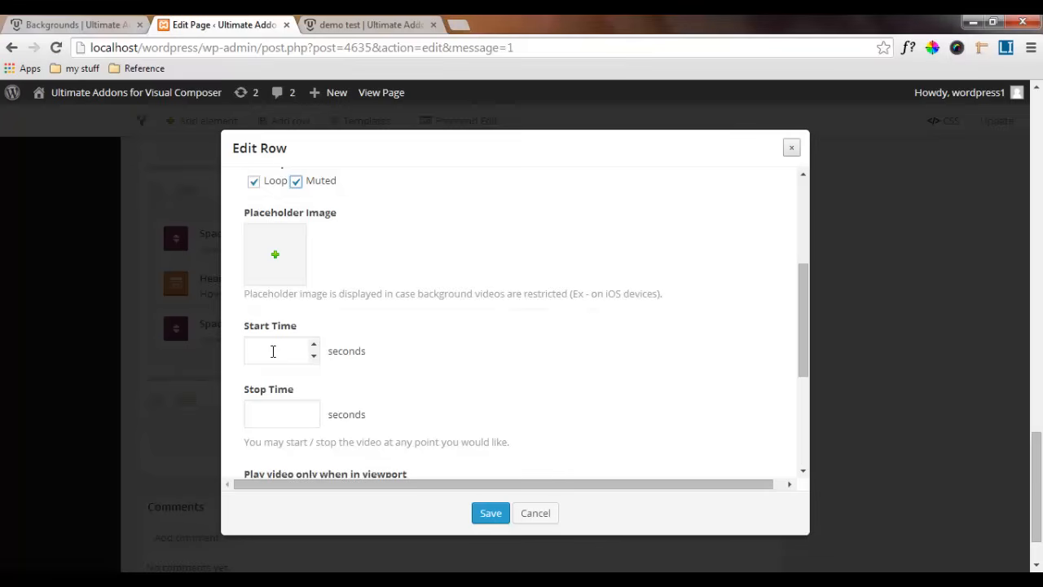
pyautogui.scroll(-1, 409, 383)
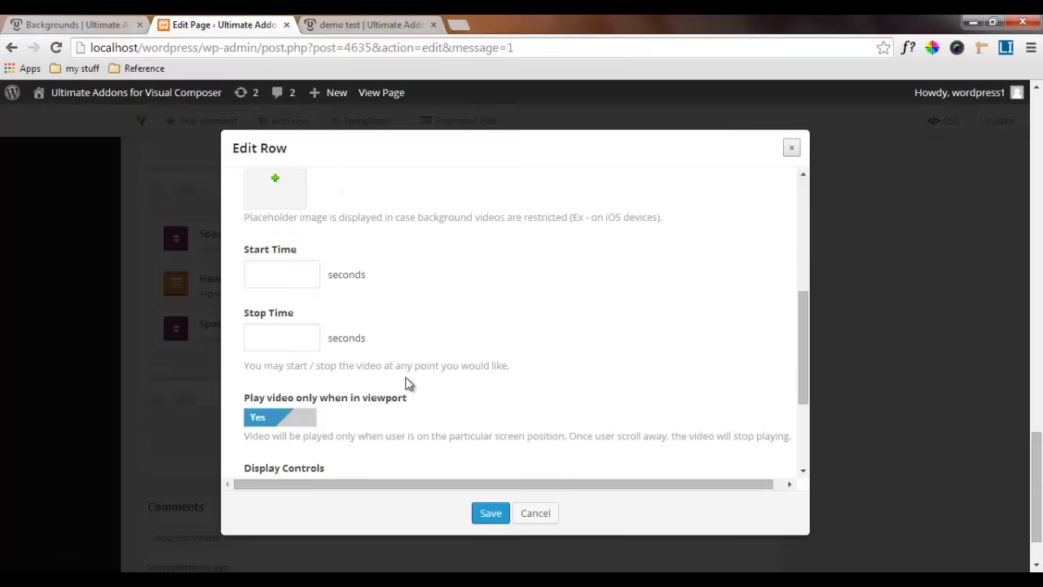
pyautogui.scroll(-1, 394, 391)
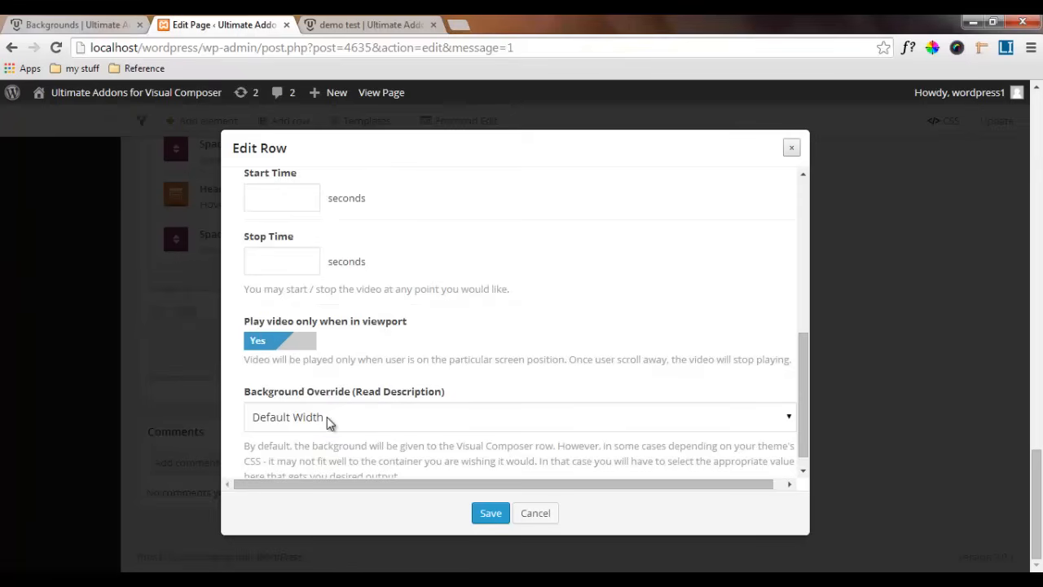
pyautogui.scroll(6, 416, 419)
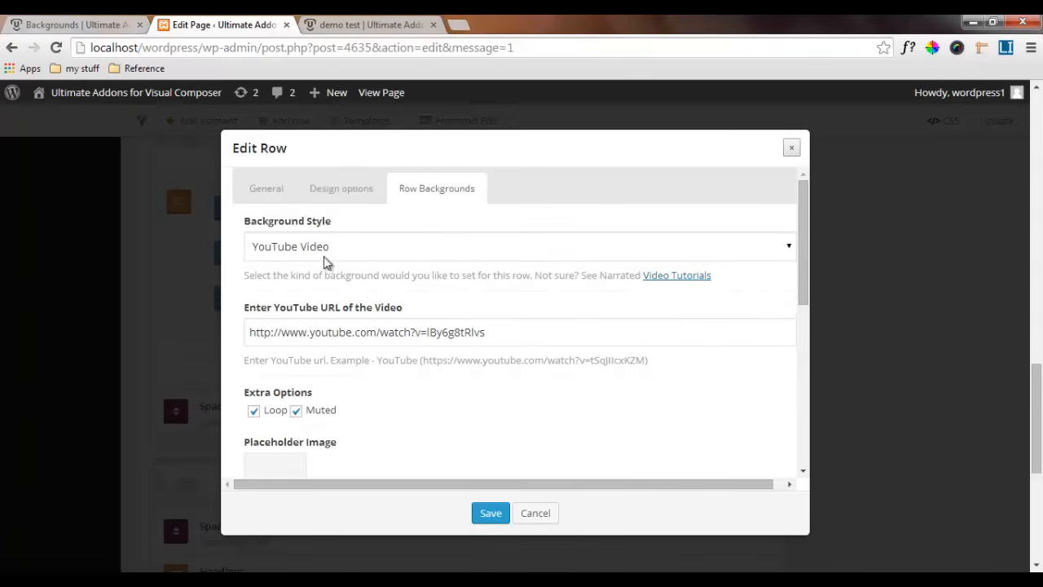
pyautogui.click(492, 518)
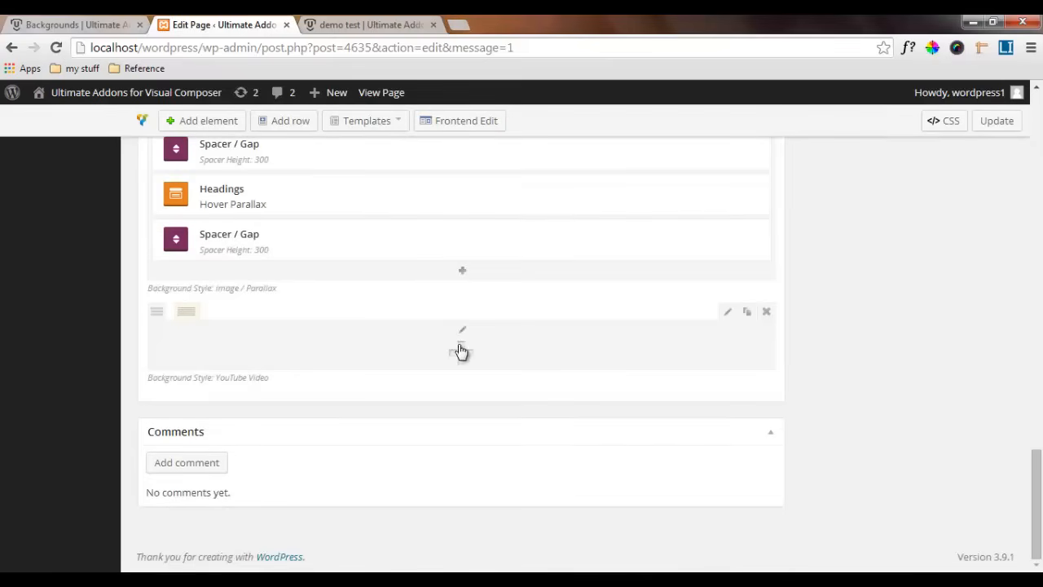
# Add an Ultimate VC Addons Headings element to the YouTube video row with the heading text "Get Social With Us"
pyautogui.click(462, 347)
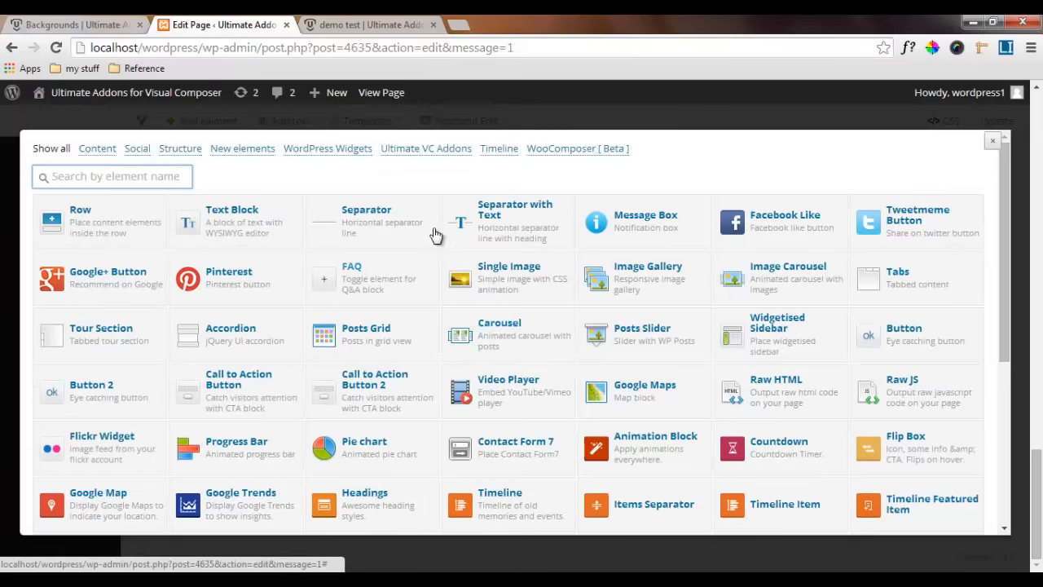
pyautogui.click(426, 148)
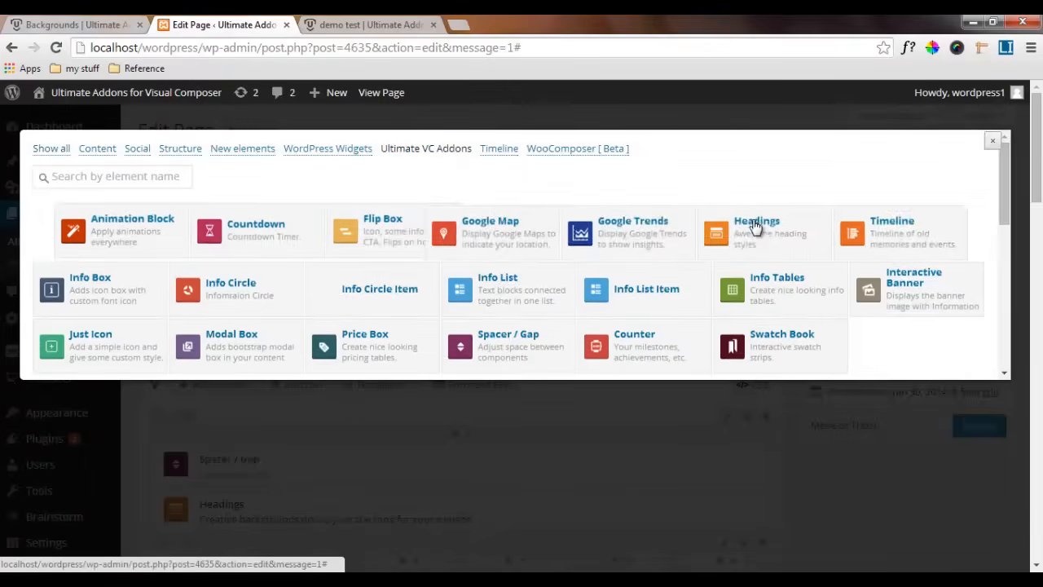
pyautogui.click(766, 215)
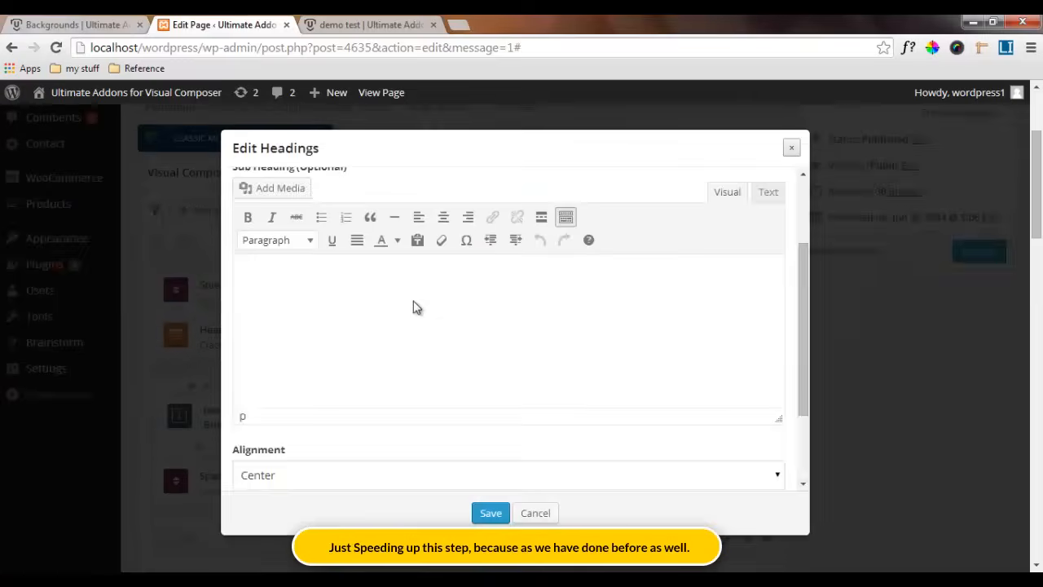
pyautogui.write('Get Social With Us')
pyautogui.scroll(-5, 326, 358)
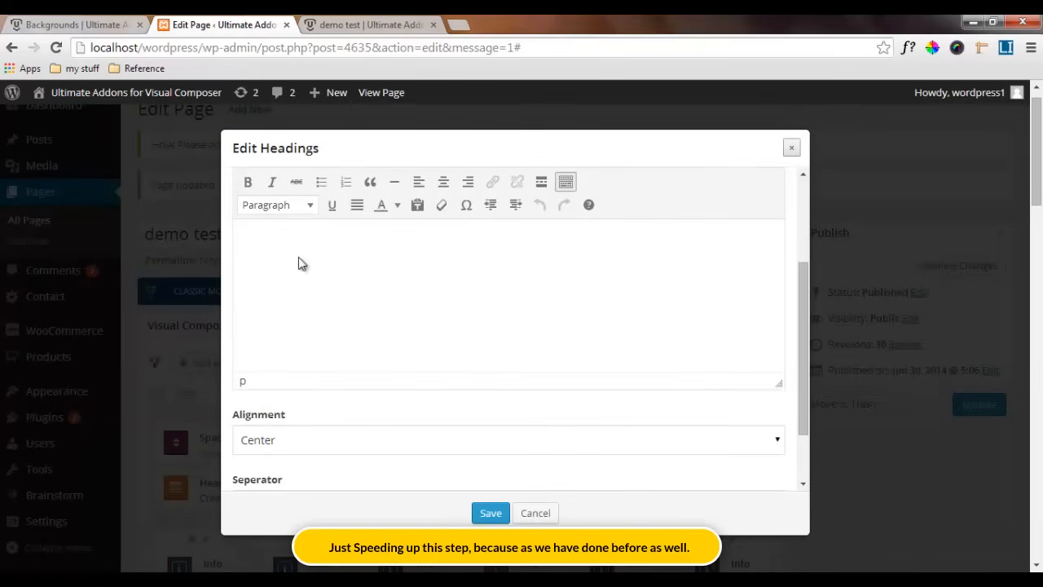
pyautogui.scroll(5, 305, 400)
# Set the heading's typography to the Open Sans font, style 700, at 24 px
pyautogui.click(318, 193)
pyautogui.click(301, 300)
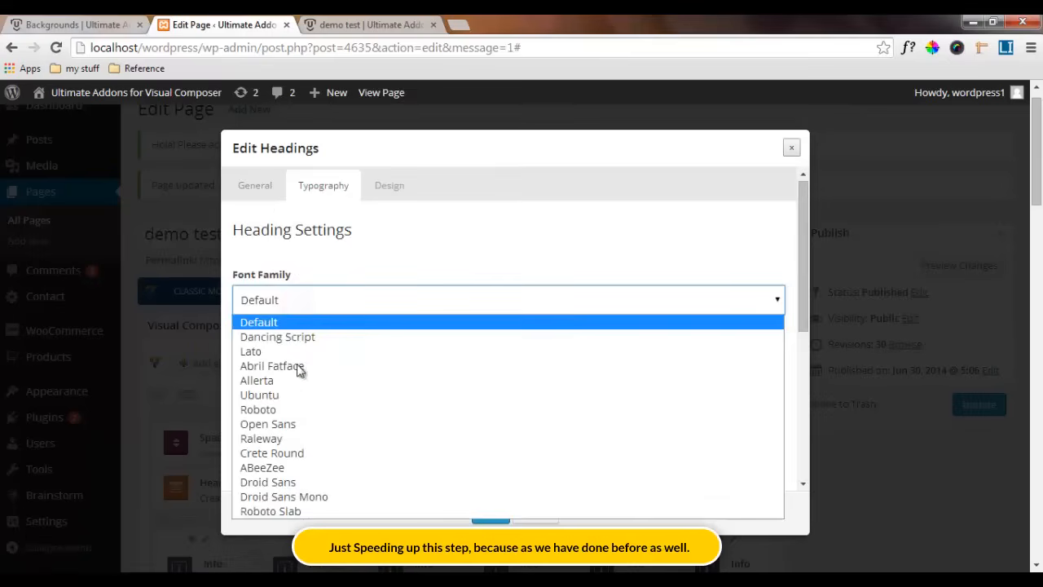
pyautogui.click(293, 423)
pyautogui.click(563, 400)
pyautogui.click(246, 450)
pyautogui.write('24')
pyautogui.click(398, 447)
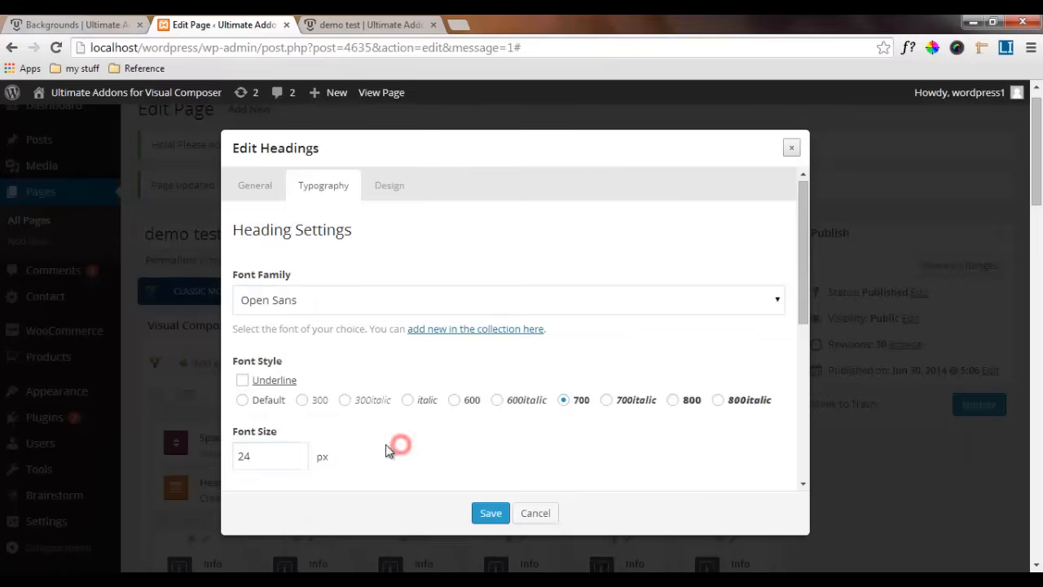
# Set the heading's font color to black (000000)
pyautogui.scroll(-2, 397, 447)
pyautogui.click(349, 358)
pyautogui.scroll(-1, 330, 312)
pyautogui.write('000000')
pyautogui.click(326, 308)
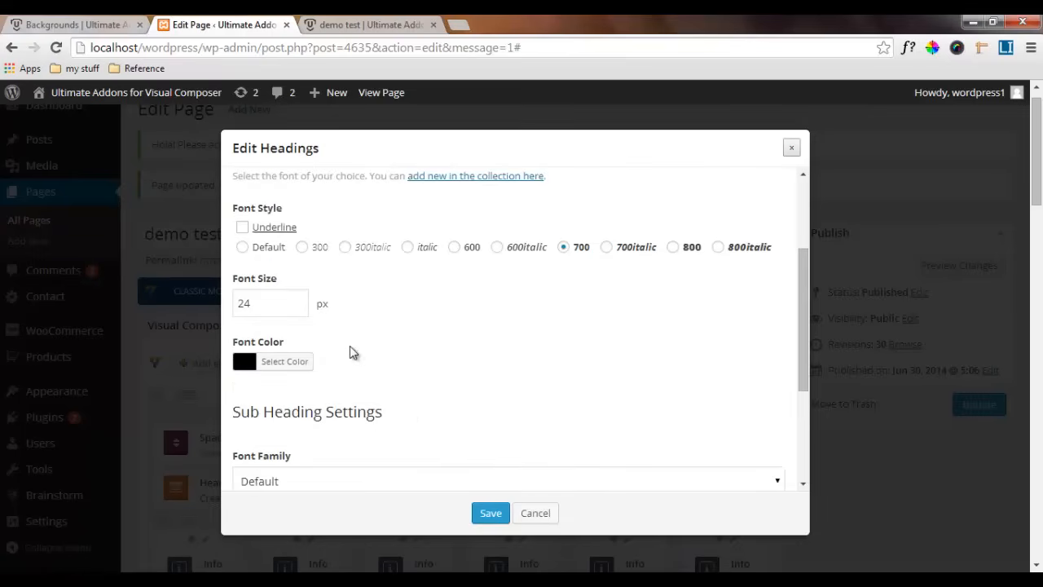
# Set the heading's bottom margin to 40 and save the Headings element
pyautogui.scroll(2, 408, 413)
pyautogui.click(383, 187)
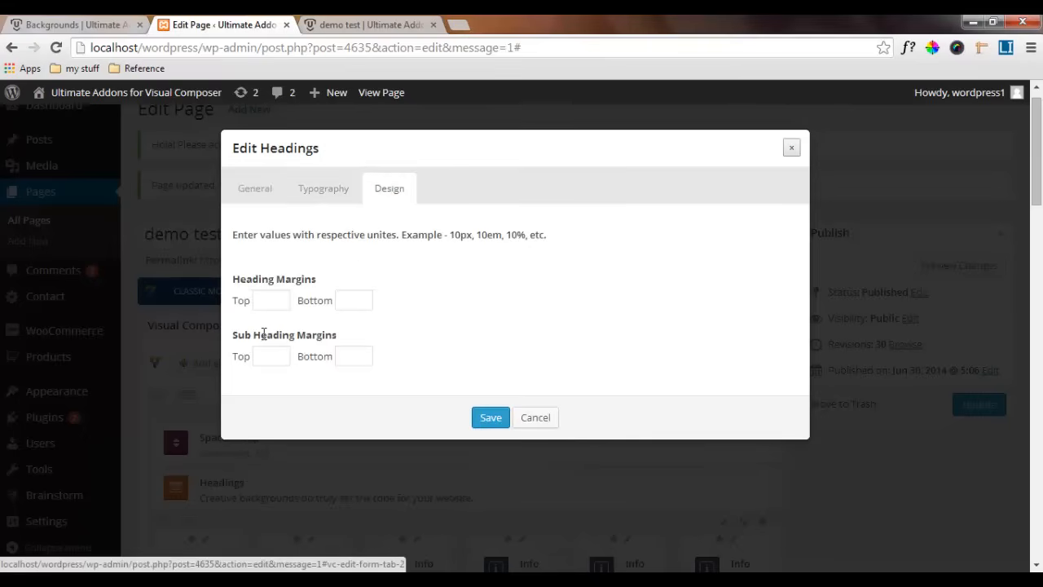
pyautogui.click(357, 300)
pyautogui.write('40')
pyautogui.click(493, 419)
# Check the new heading in the video row and examine the heading and social icons in the reference Backgrounds page's Get Social With Us section
pyautogui.scroll(-4, 494, 421)
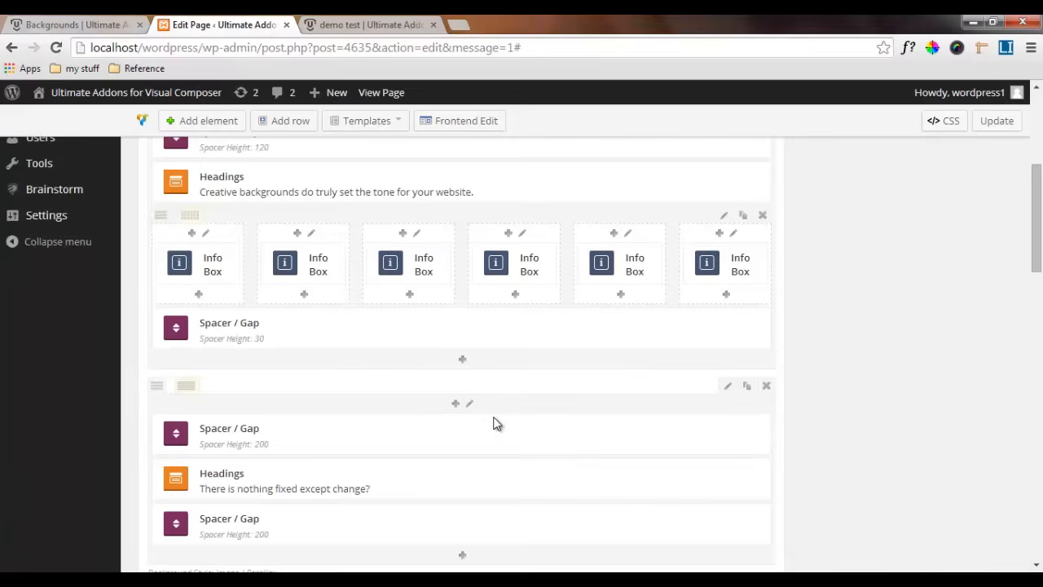
pyautogui.scroll(-8, 496, 422)
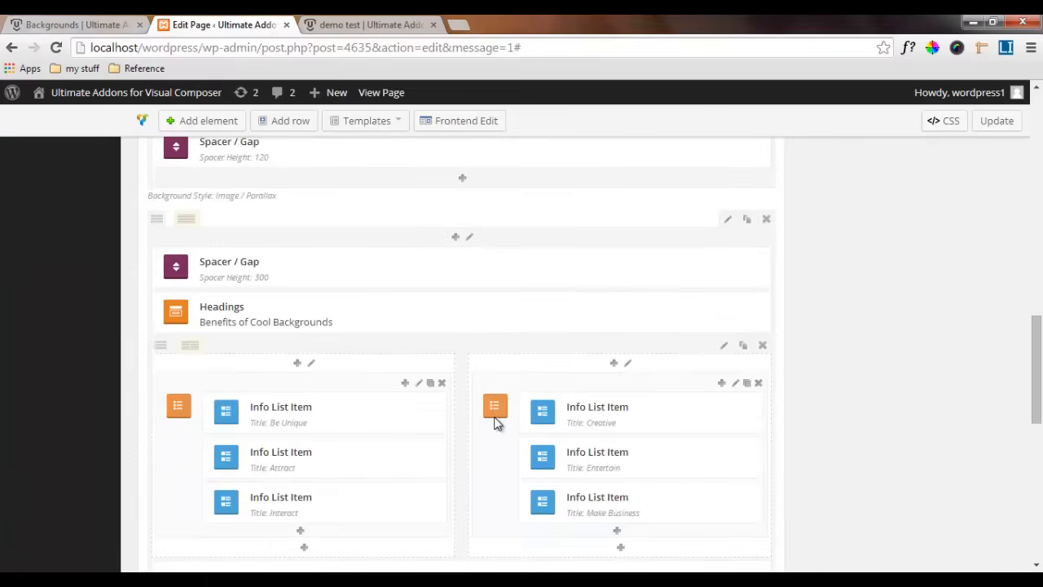
pyautogui.scroll(-6, 496, 422)
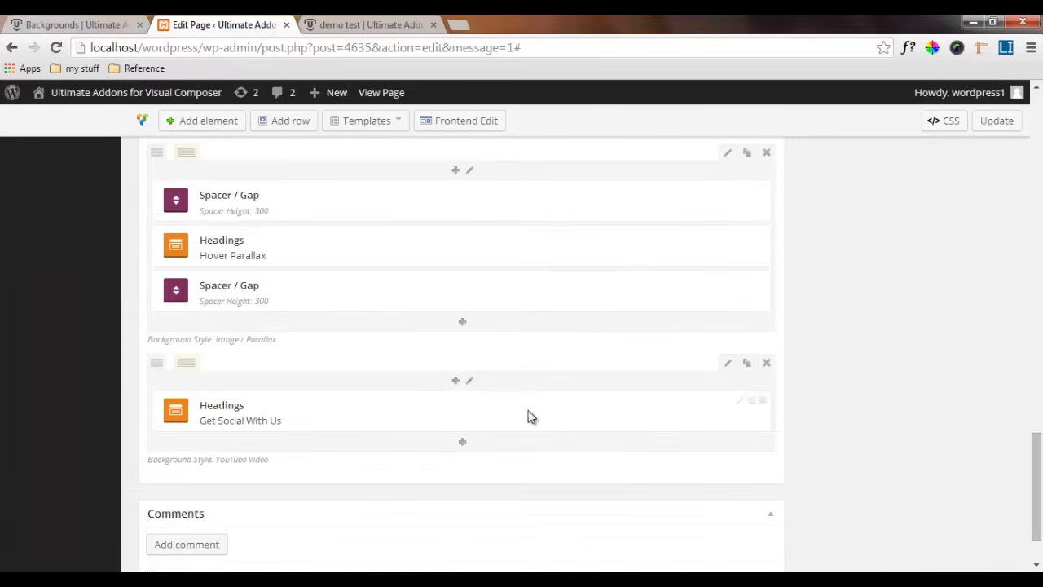
pyautogui.click(88, 20)
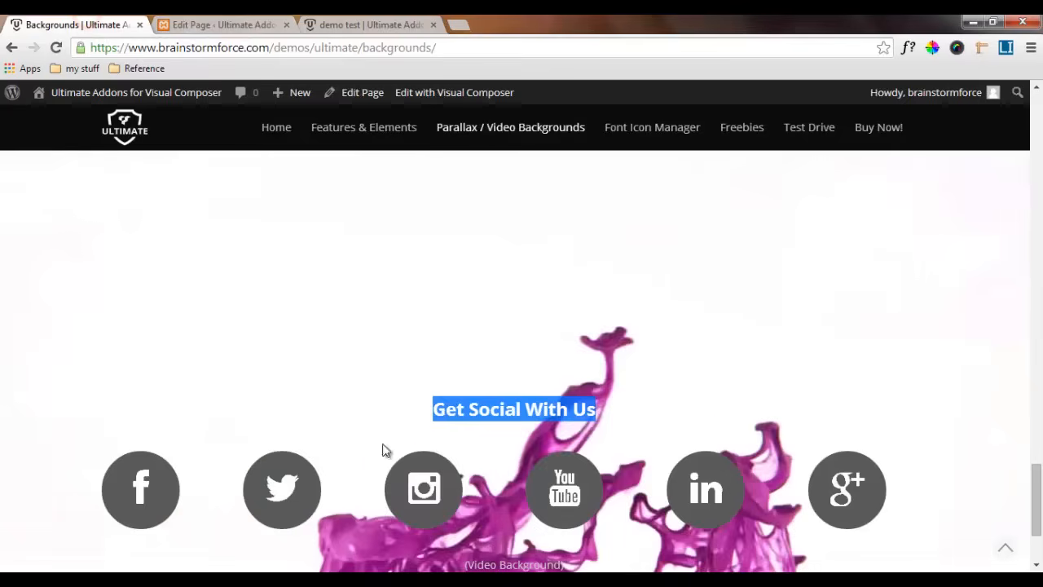
pyautogui.scroll(-2, 398, 468)
pyautogui.moveTo(433, 257); pyautogui.dragTo(610, 257)
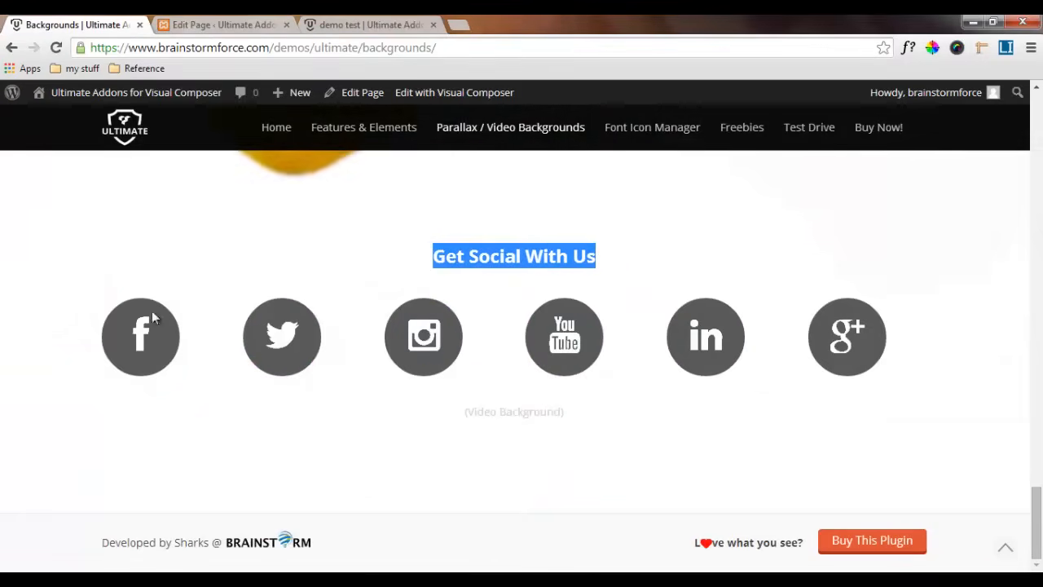
pyautogui.click(430, 258)
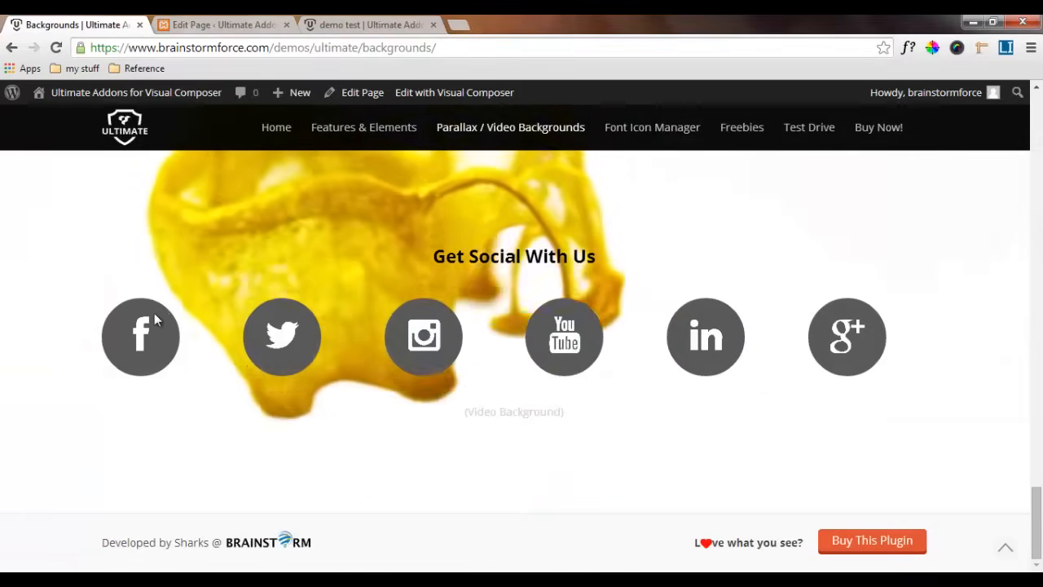
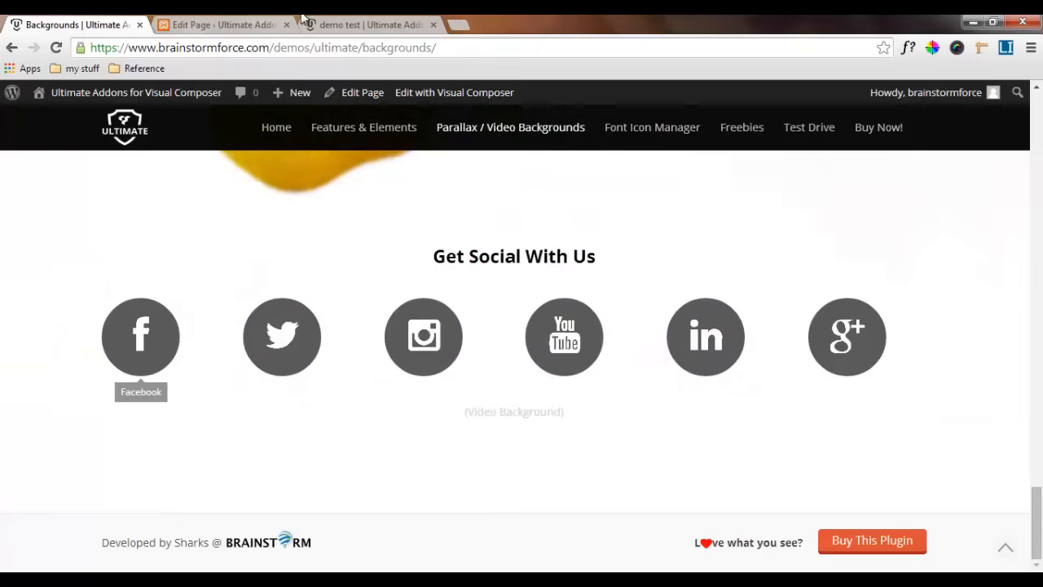
# On the Edit Page tab, add an inner row below the Get Social With Us heading and split it into six equal columns
pyautogui.hotkey('ctrl', 'Tab')
pyautogui.scroll(-1, 436, 326)
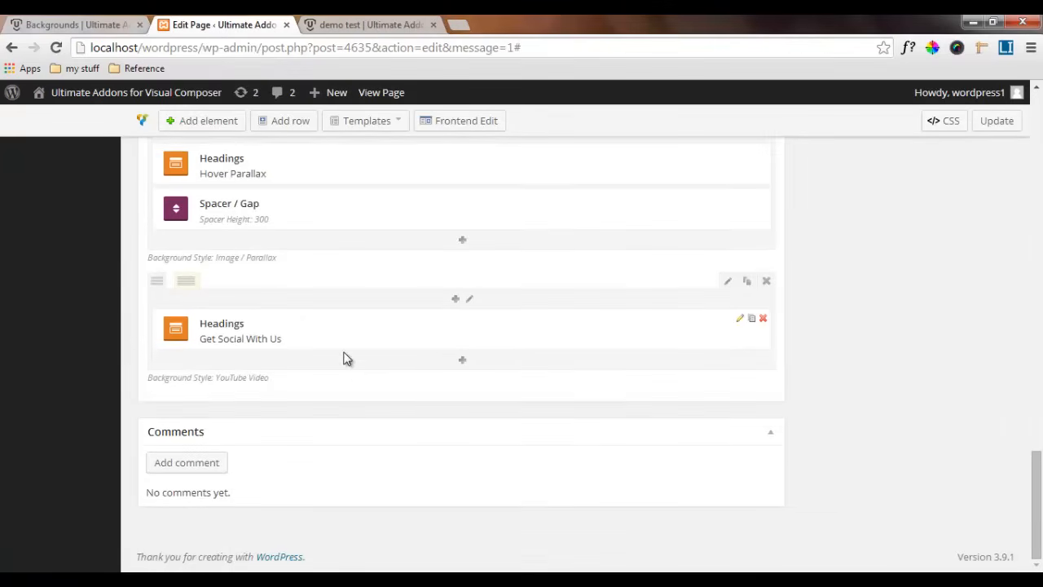
pyautogui.click(462, 360)
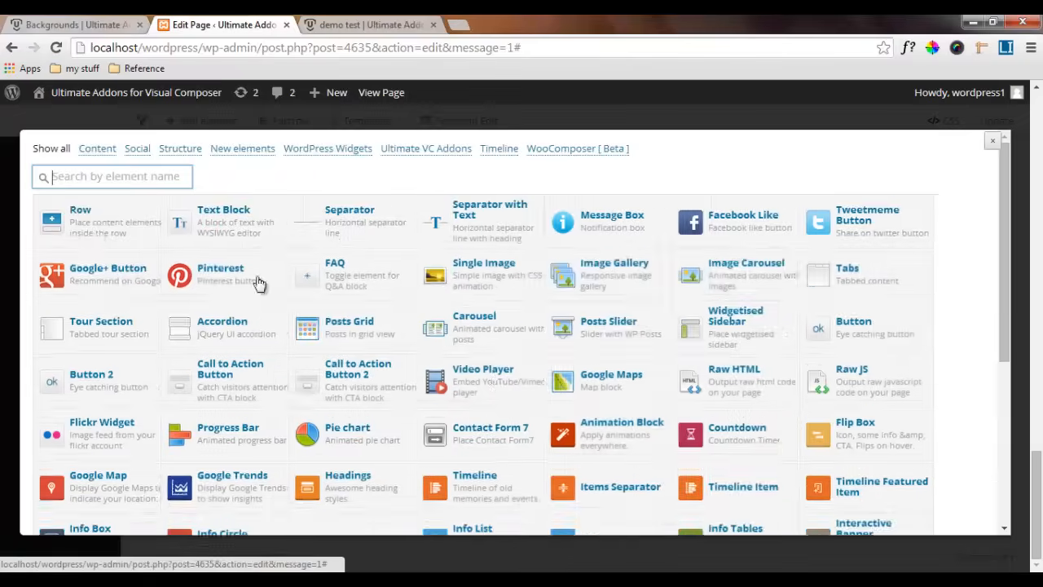
pyautogui.click(77, 216)
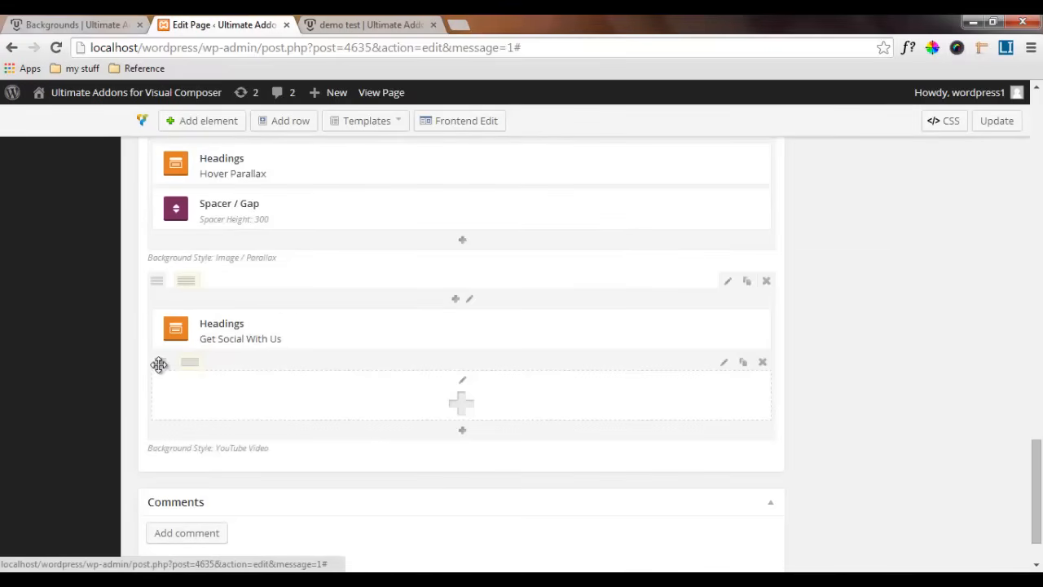
pyautogui.moveTo(190, 362)
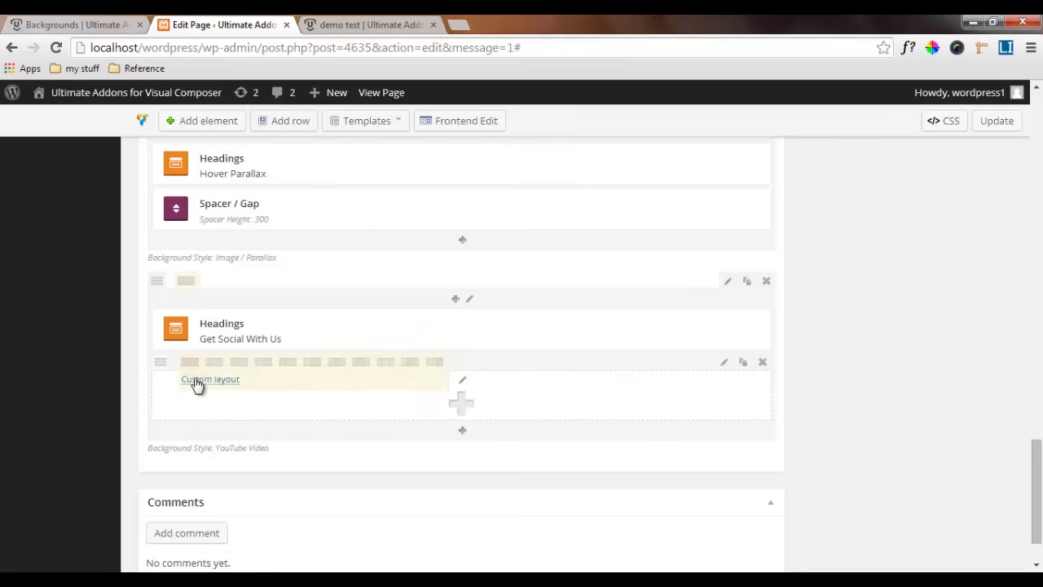
pyautogui.click(386, 363)
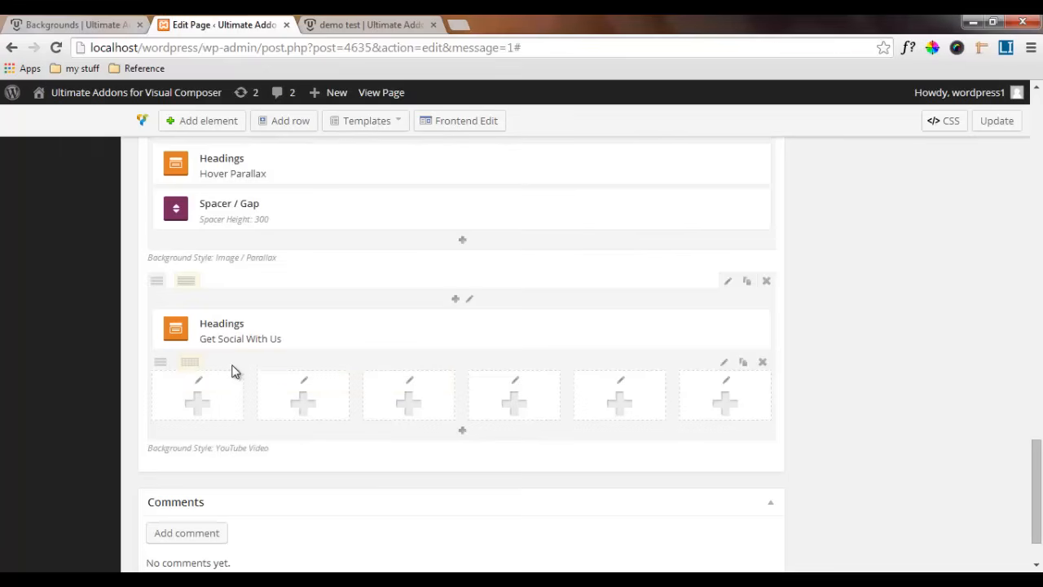
# Add a Just Icon element from the Ultimate VC Addons to the inner row's first column
pyautogui.click(205, 399)
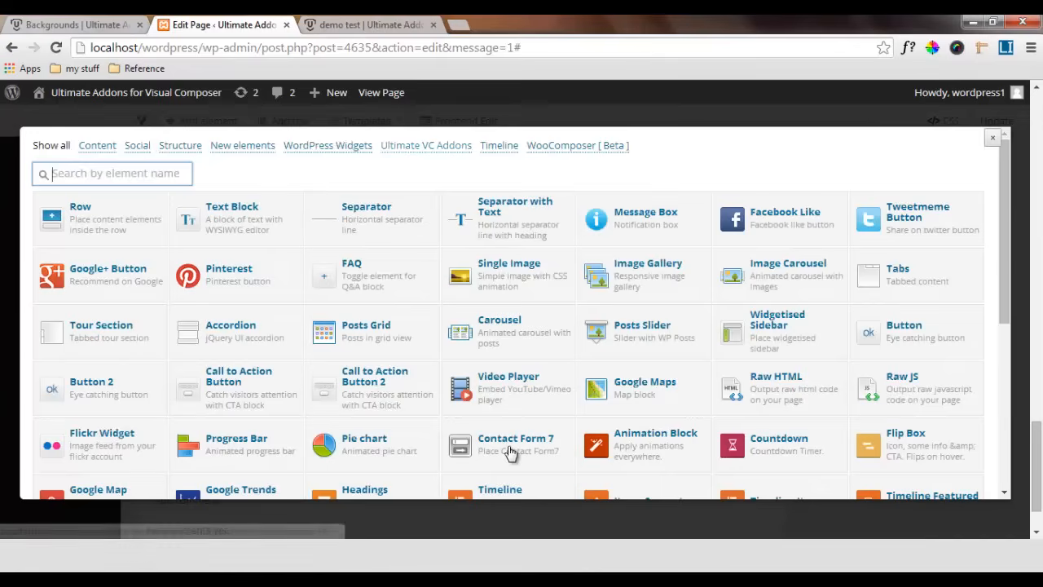
pyautogui.click(425, 145)
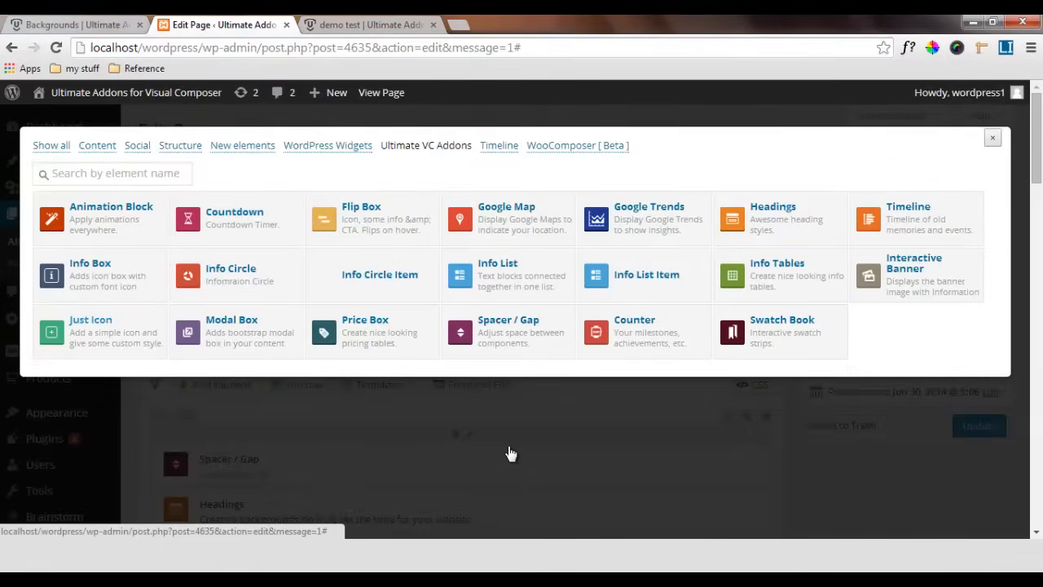
pyautogui.click(92, 324)
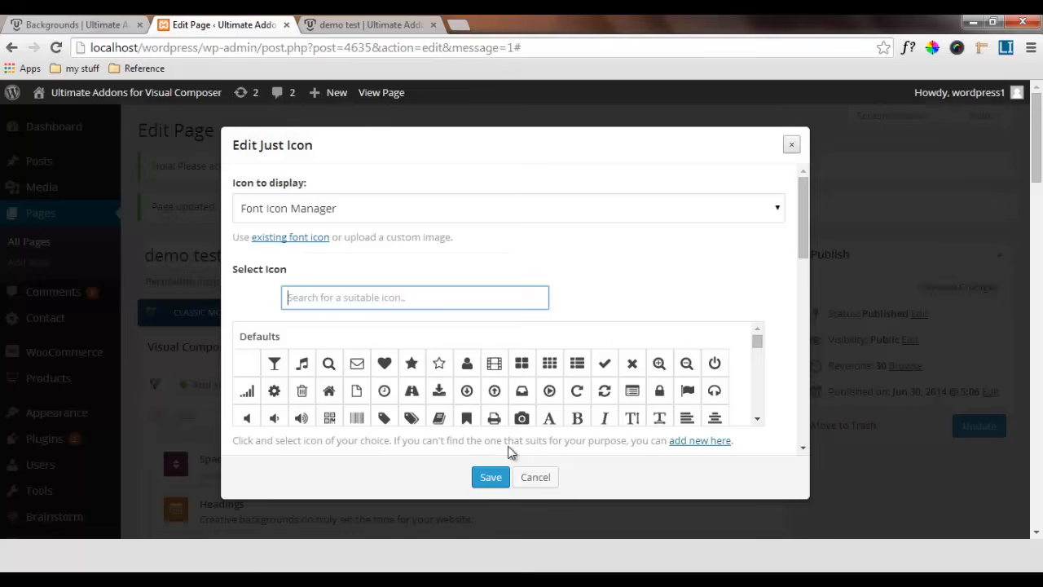
# Keep Font Icon Manager as the icon source and select the Defaults facebook "f" icon by searching for "facebook"
pyautogui.click(310, 209)
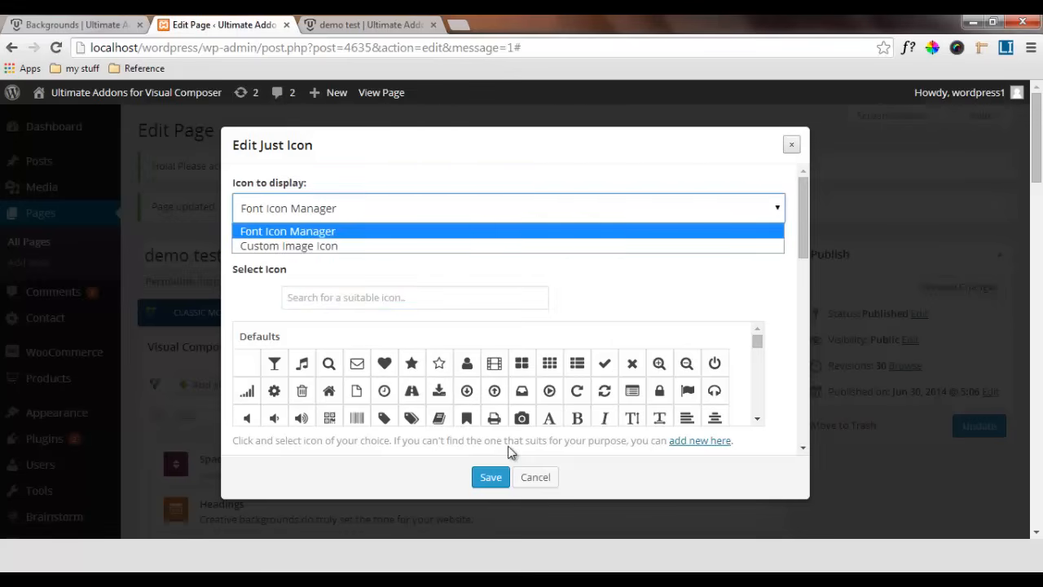
pyautogui.click(509, 446)
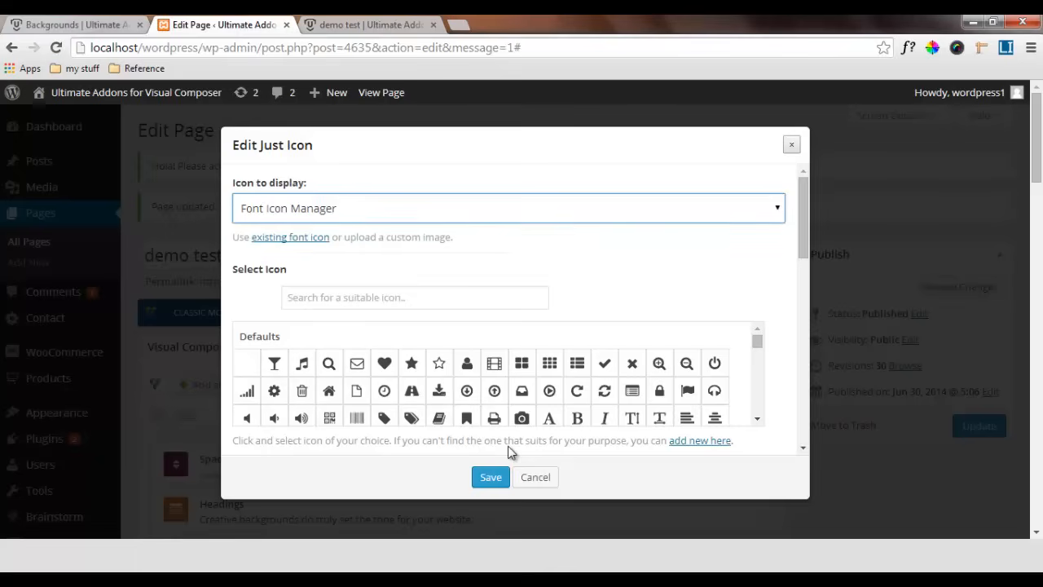
pyautogui.click(509, 447)
pyautogui.write('face')
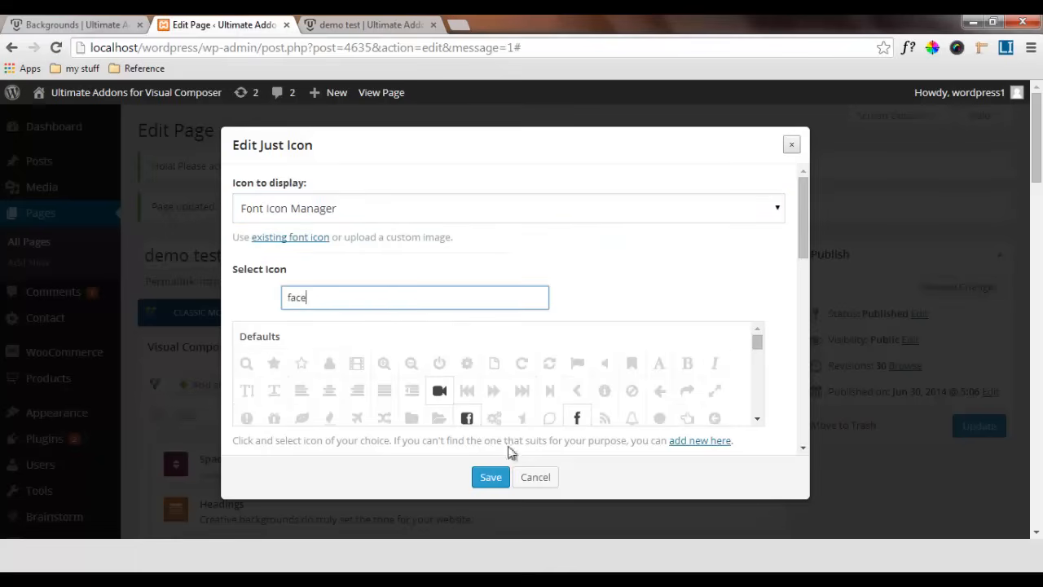
pyautogui.write('book')
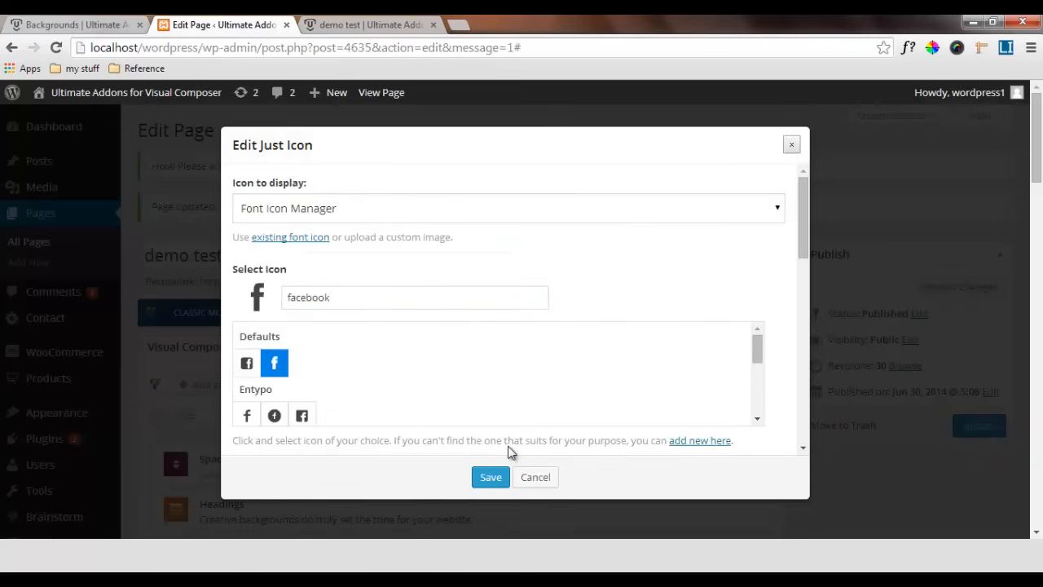
# Set the Facebook icon's size to 48 px
pyautogui.scroll(-10, 511, 419)
pyautogui.scroll(-3, 509, 449)
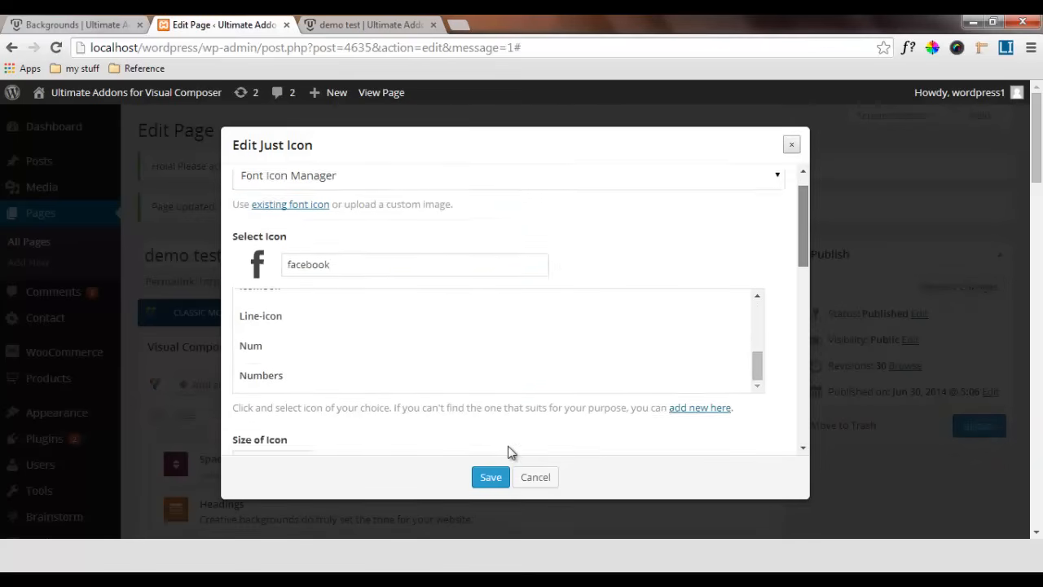
pyautogui.scroll(-1, 507, 451)
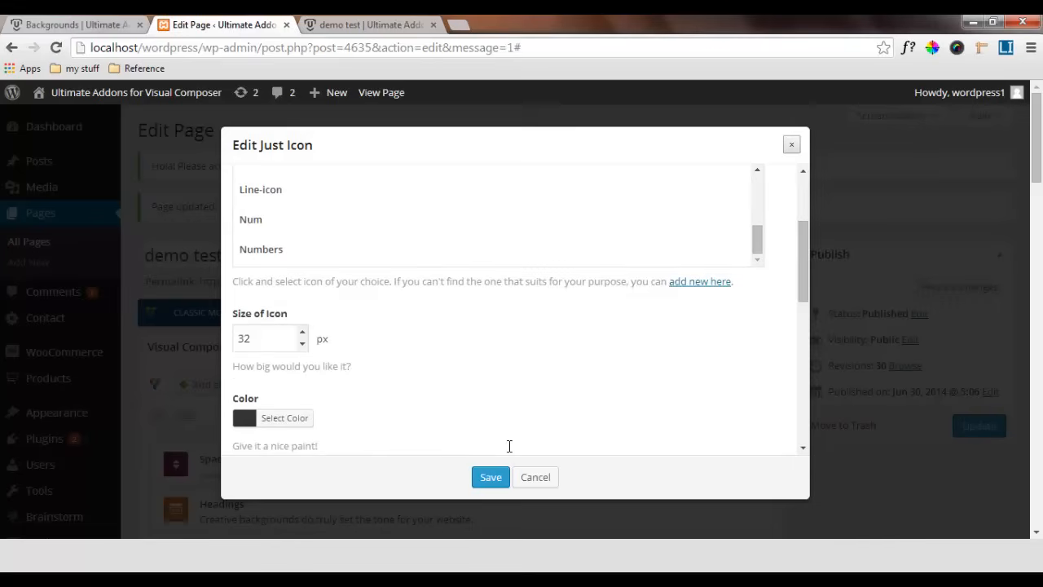
pyautogui.press('Tab')
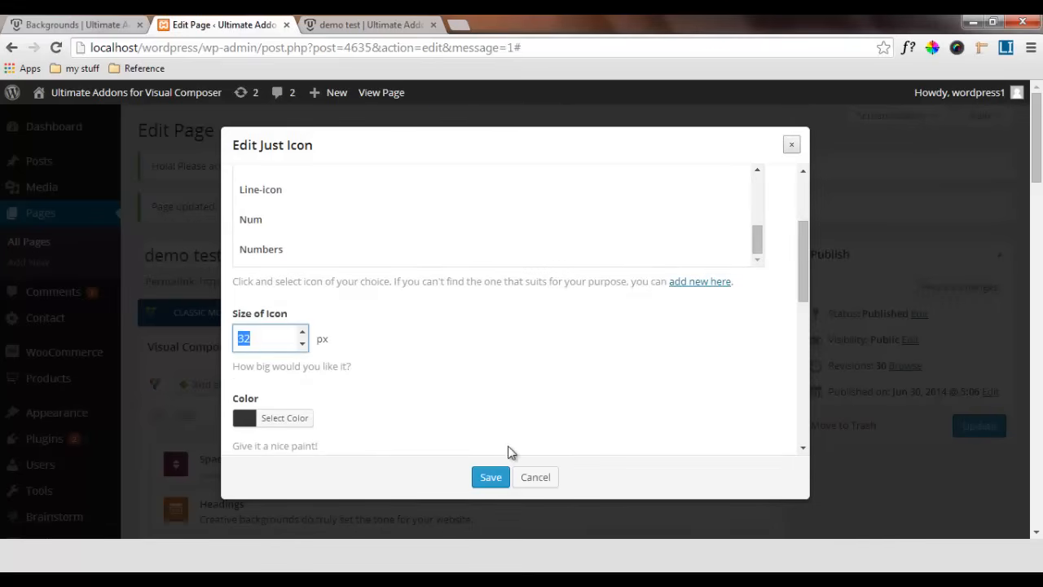
pyautogui.write('48')
pyautogui.press('Tab')
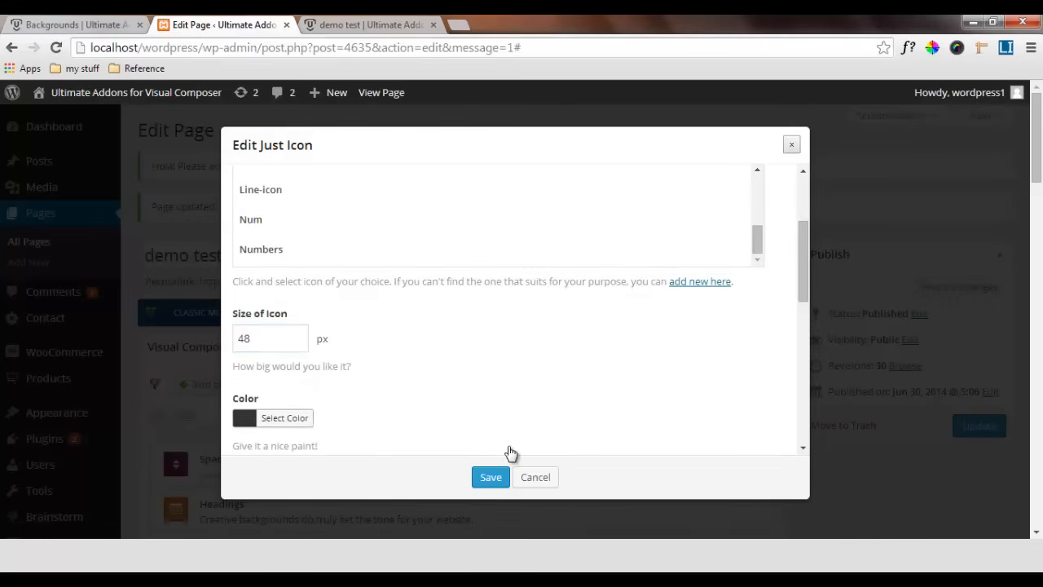
# Set the Facebook icon's color to white (ffffff) and check the value in the color picker
pyautogui.press('Return')
pyautogui.press('Tab')
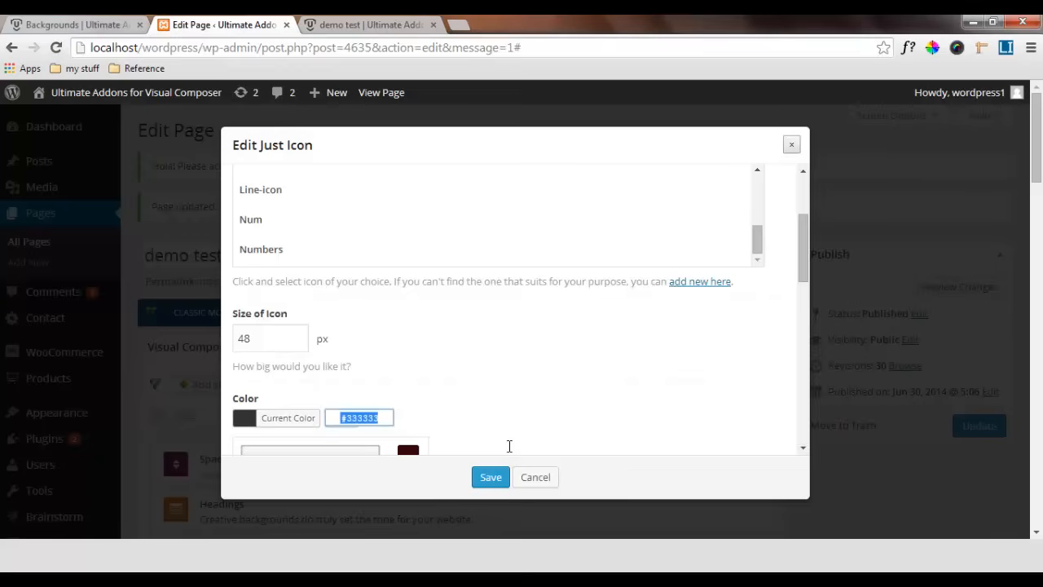
pyautogui.write('fffff')
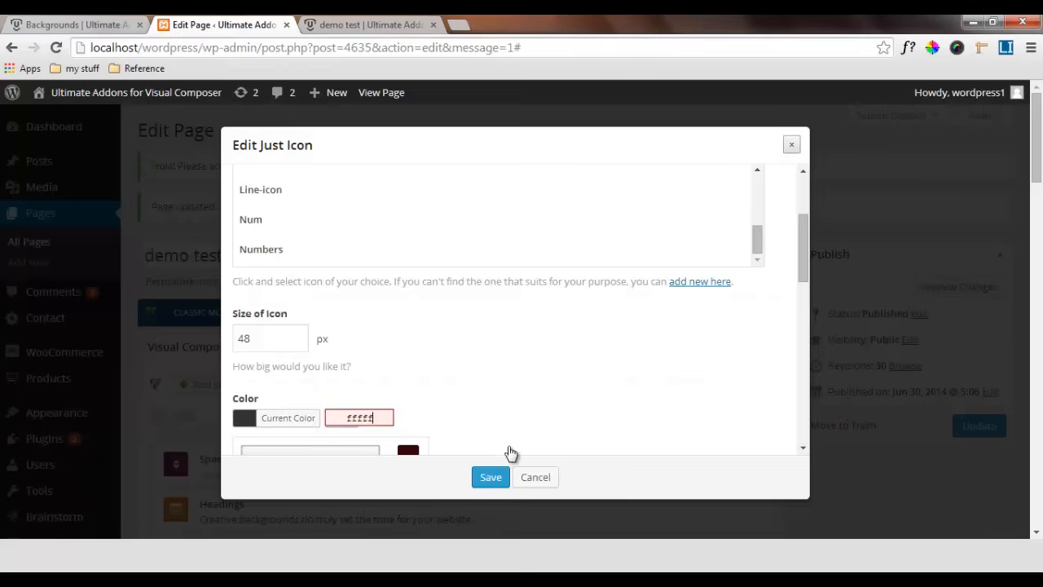
pyautogui.write('f')
pyautogui.click(510, 448)
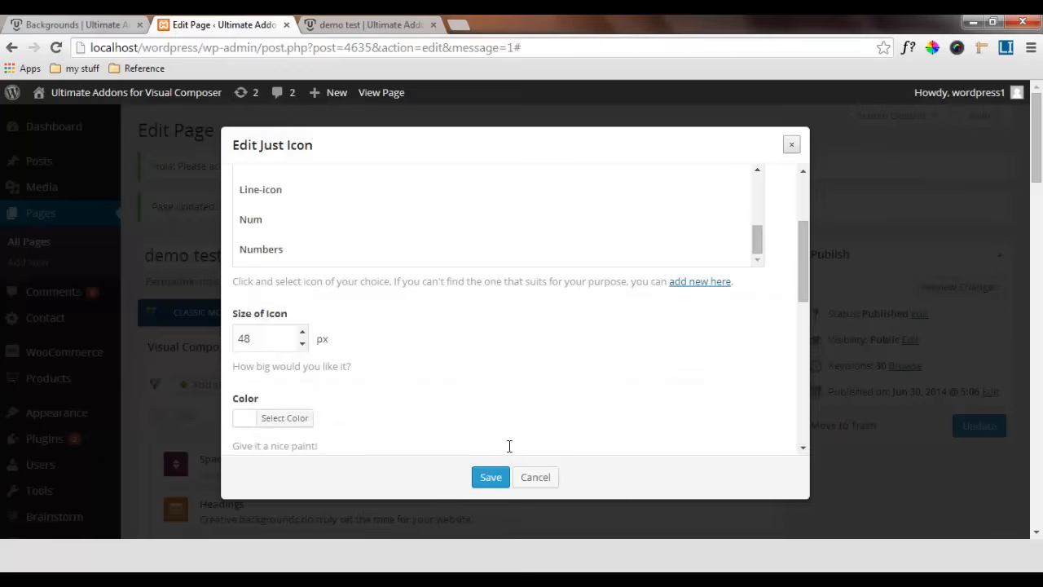
pyautogui.scroll(-1, 509, 446)
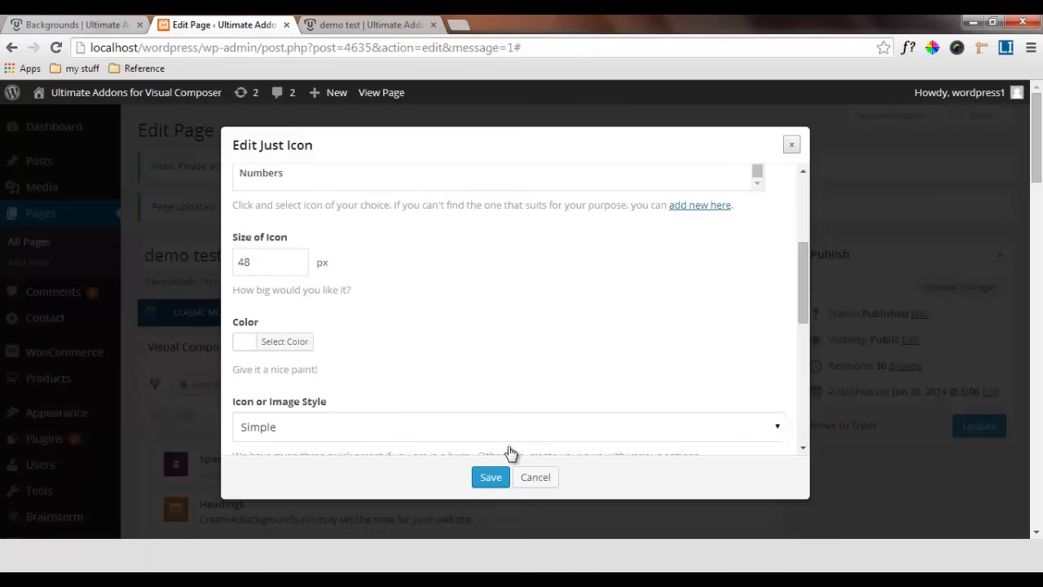
pyautogui.click(253, 342)
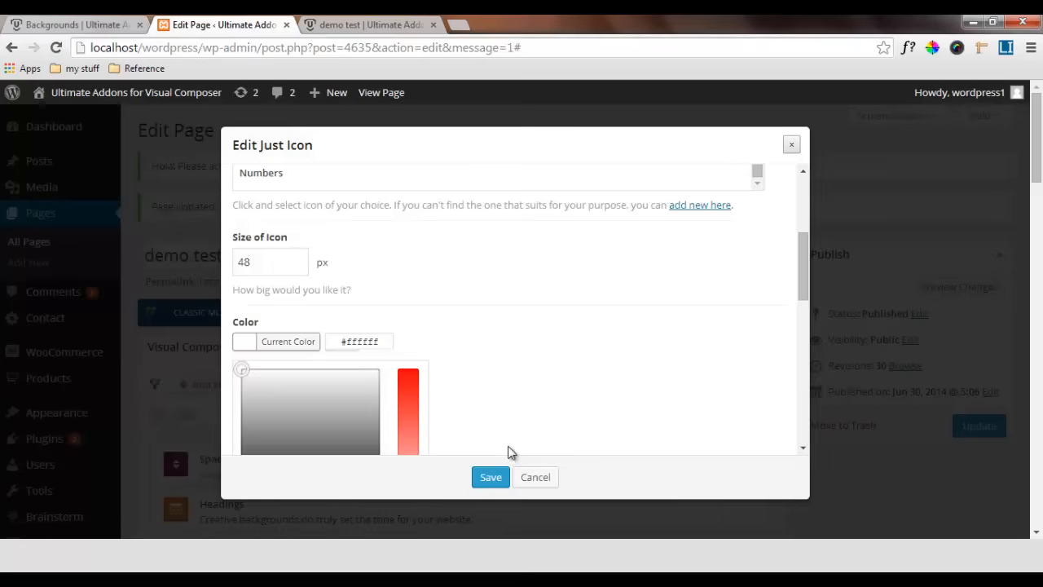
pyautogui.click(509, 452)
# Set the icon style to Design your own
pyautogui.scroll(-1, 511, 452)
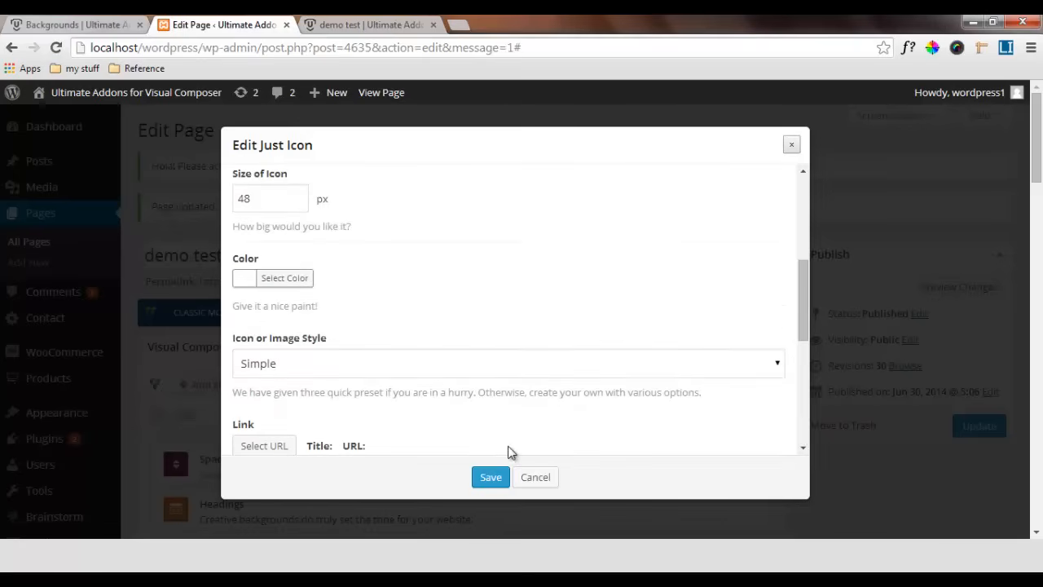
pyautogui.click(505, 363)
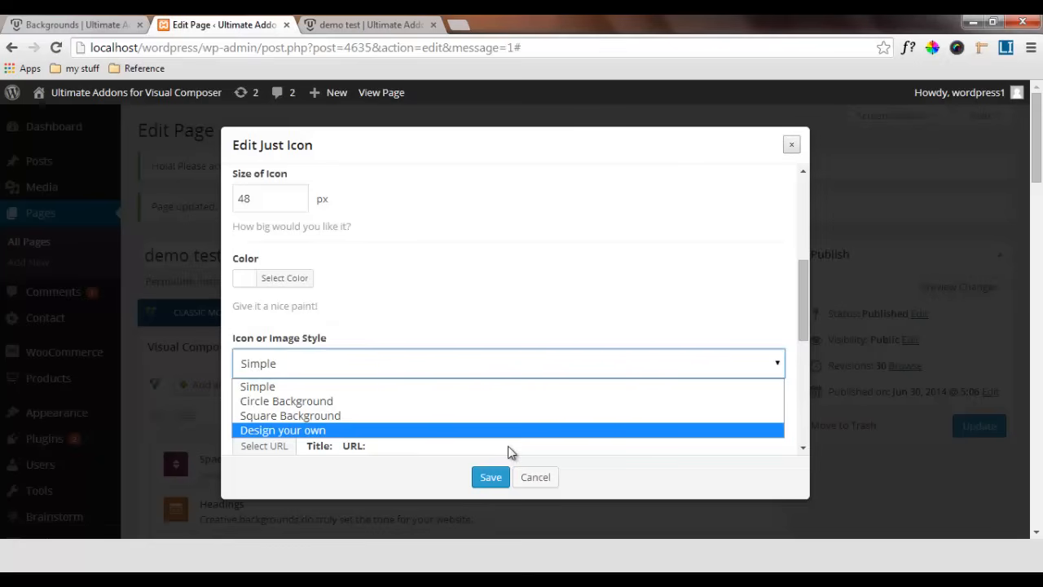
pyautogui.press('Return')
# Set the icon's background color to dark gray (5a5a5a)
pyautogui.scroll(-1, 510, 450)
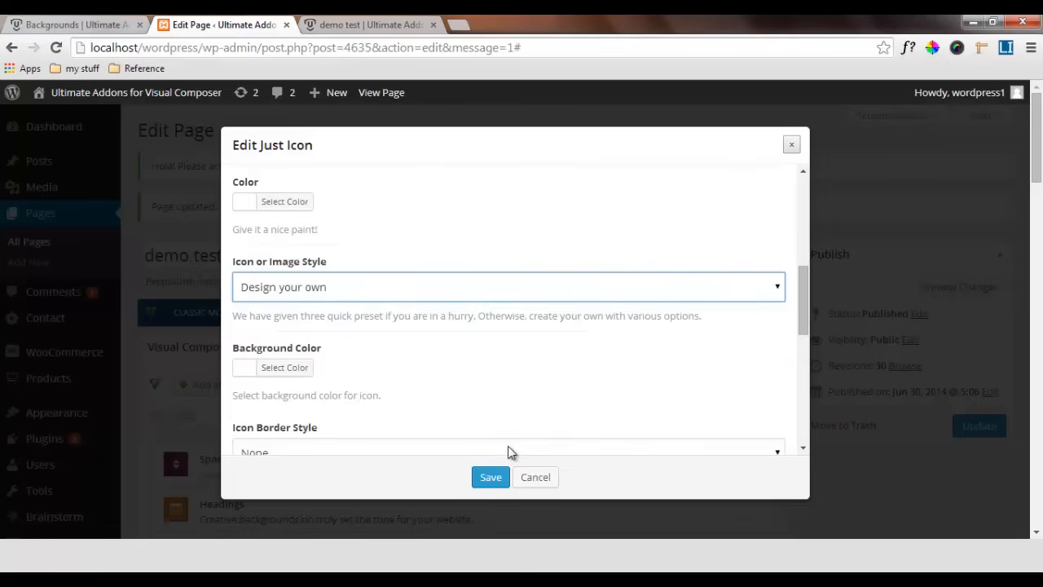
pyautogui.click(284, 367)
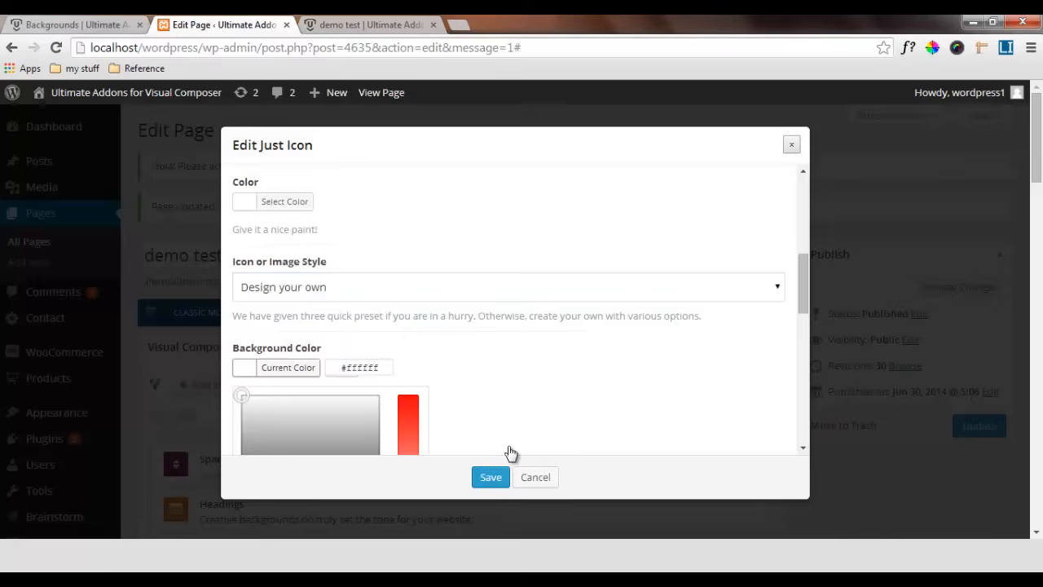
pyautogui.scroll(-2, 510, 453)
pyautogui.press('Tab')
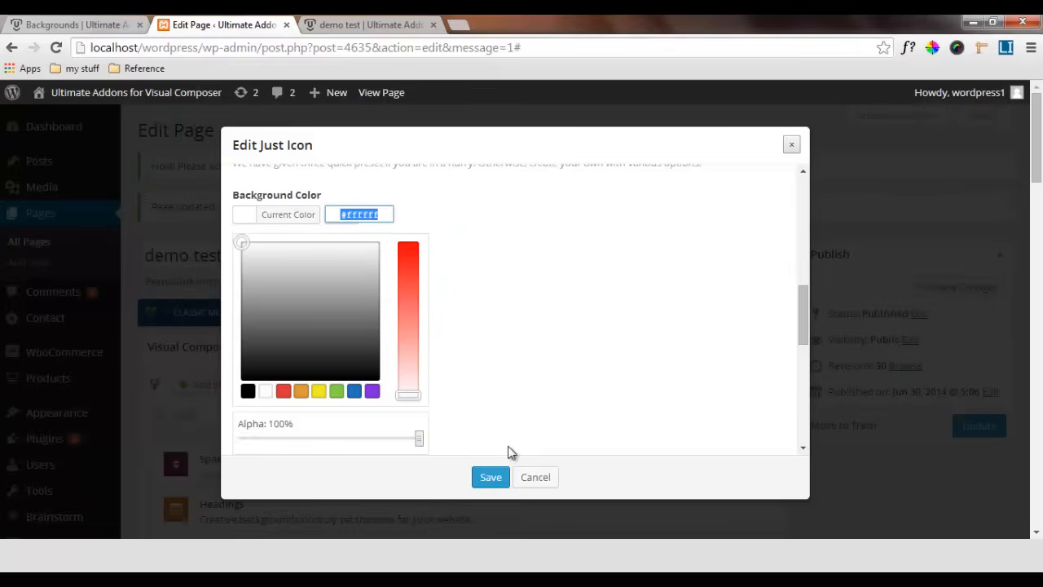
pyautogui.write('5a5a')
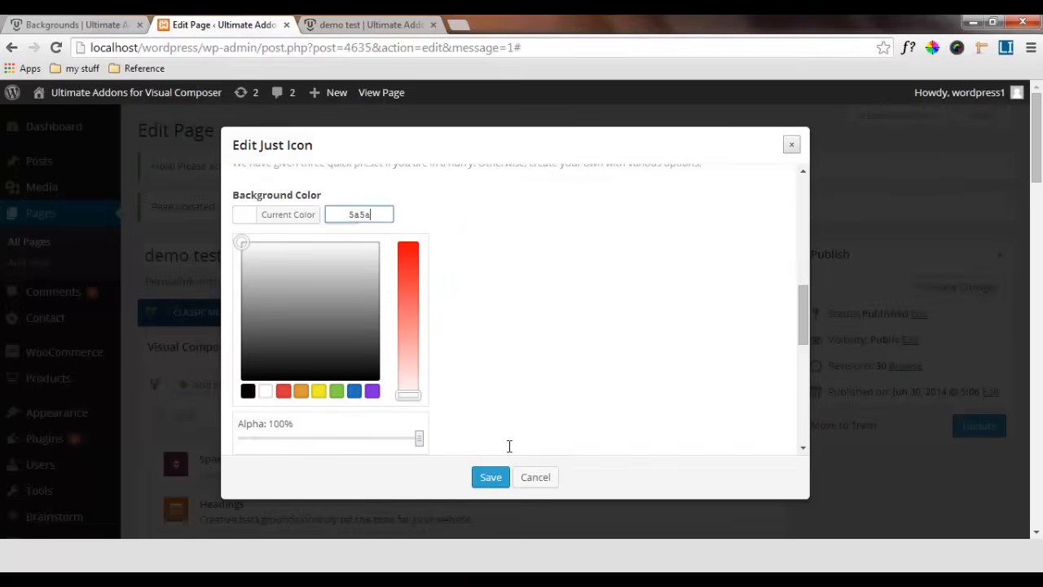
pyautogui.write('5a')
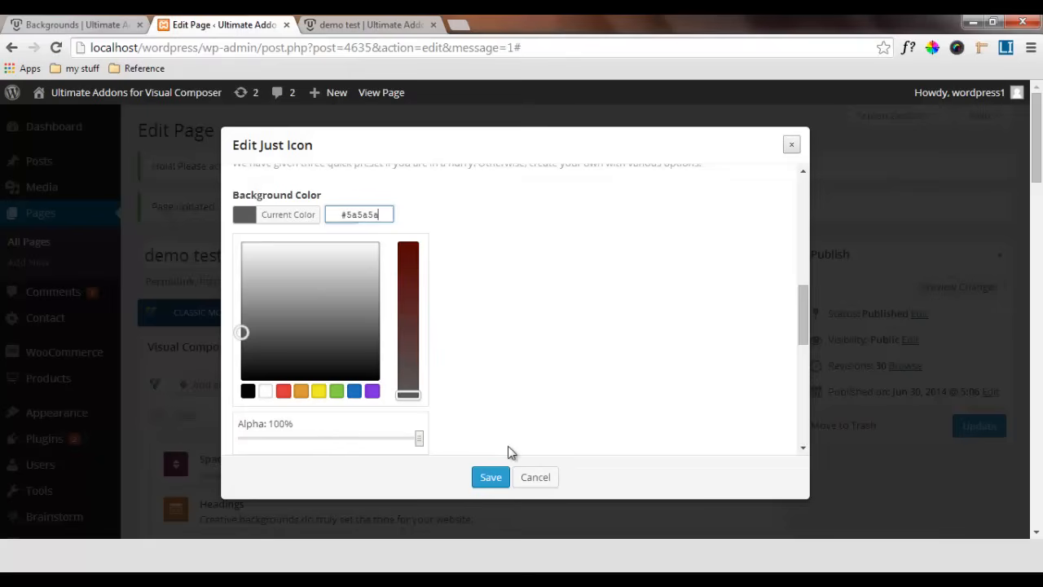
pyautogui.click(508, 452)
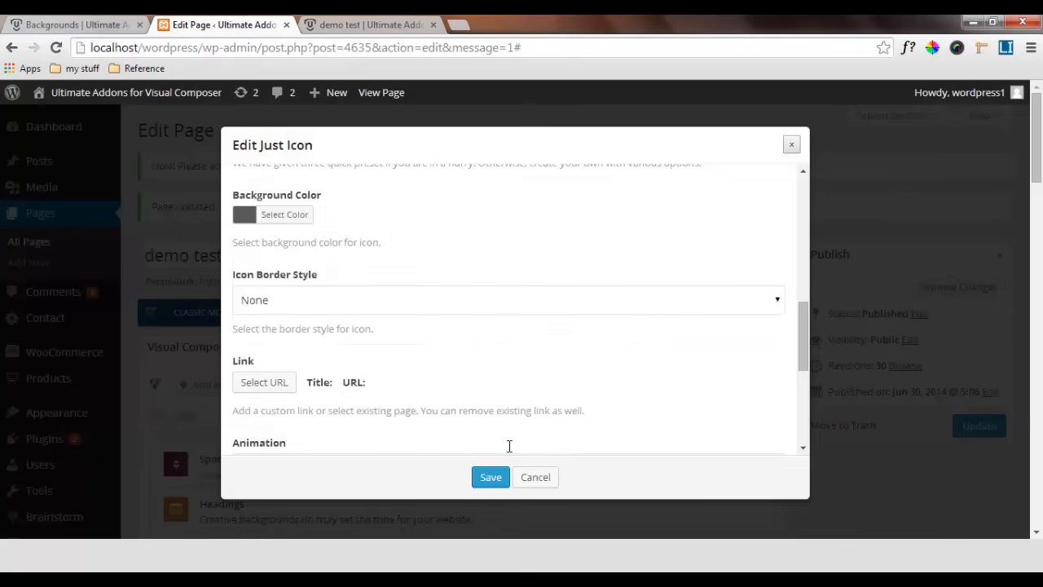
# Give the icon a Solid border style with the border color 5a5a5a
pyautogui.hotkey('alt', 'Down')
pyautogui.press('Down')
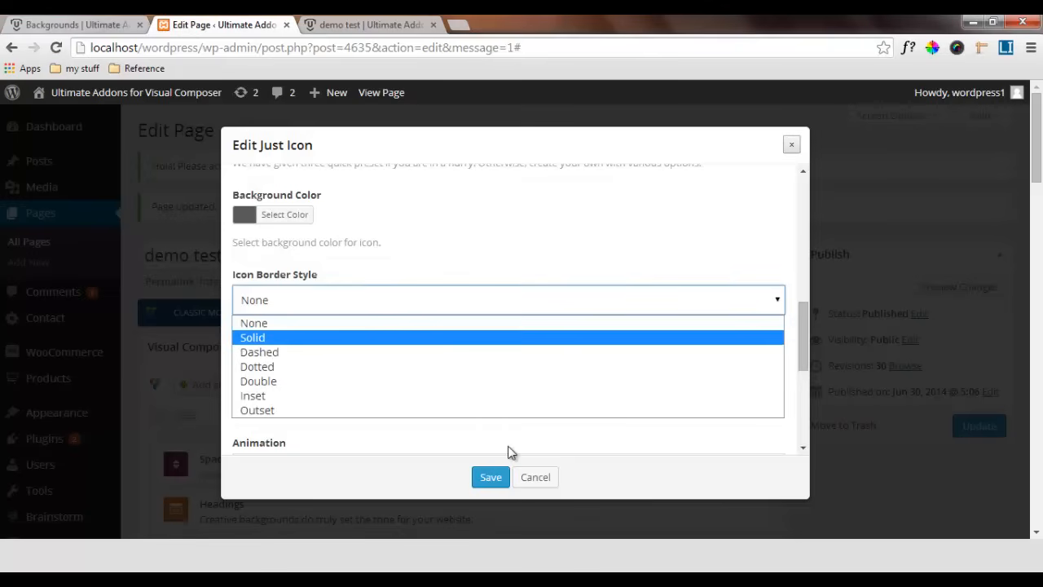
pyautogui.press('Return')
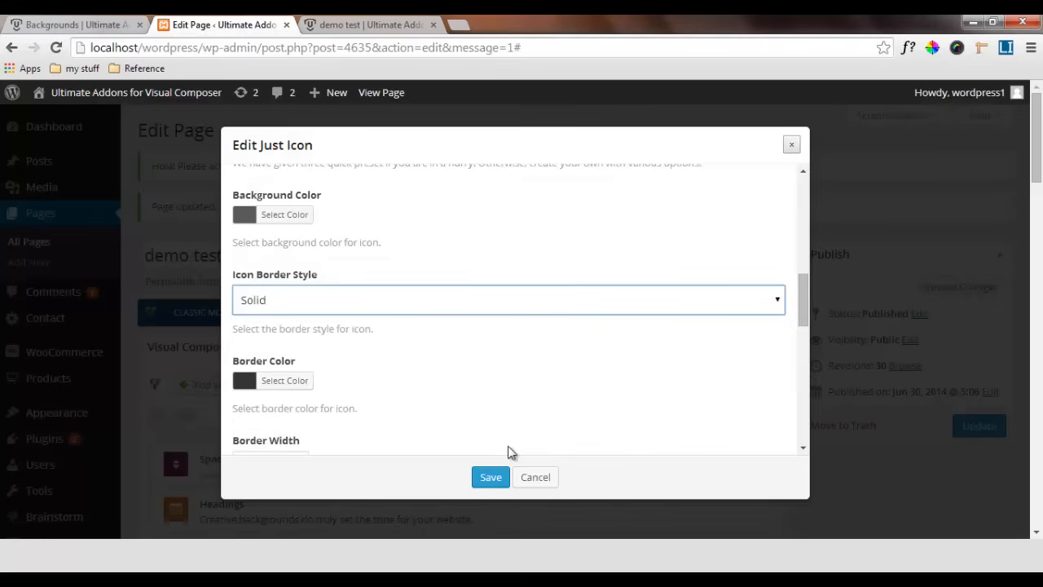
pyautogui.press('Return')
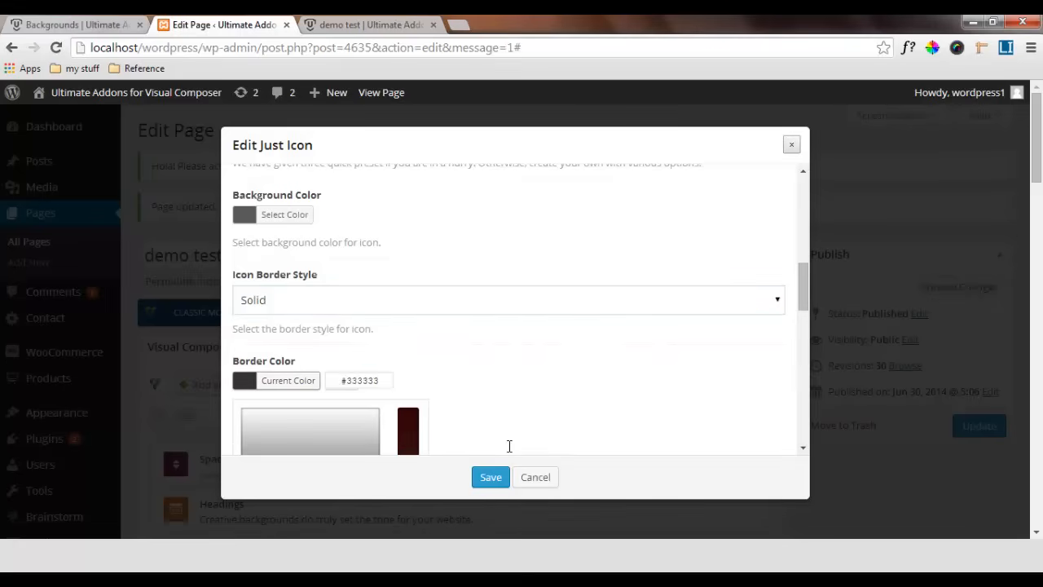
pyautogui.press('Tab')
pyautogui.write('5a5a5a')
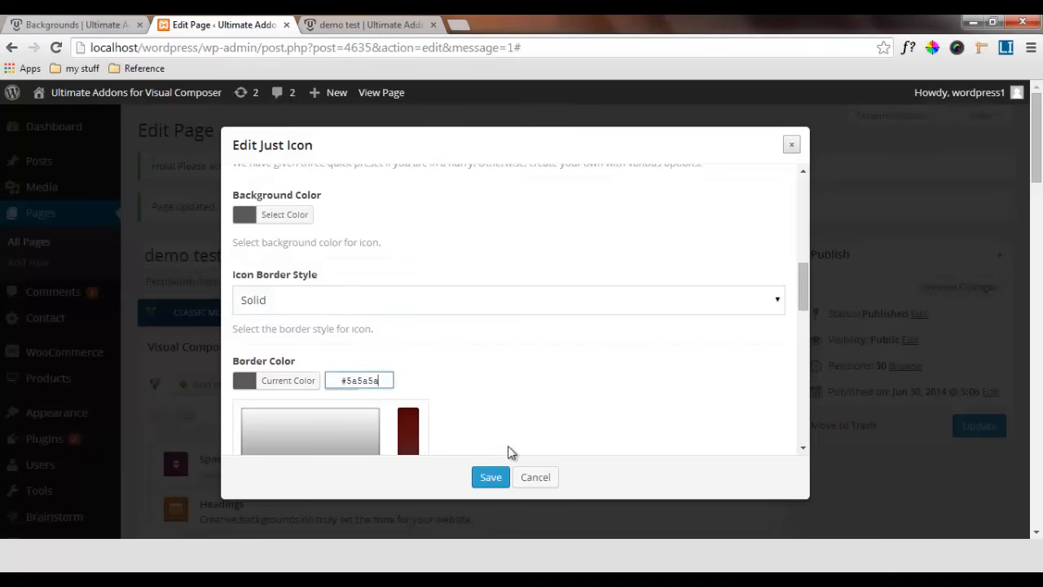
pyautogui.click(509, 448)
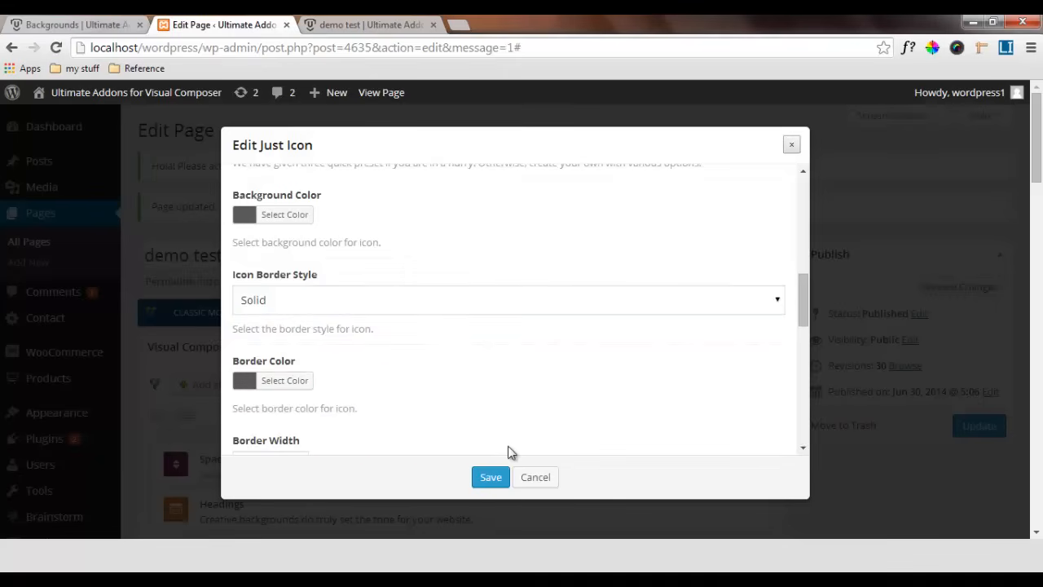
pyautogui.scroll(-1, 509, 450)
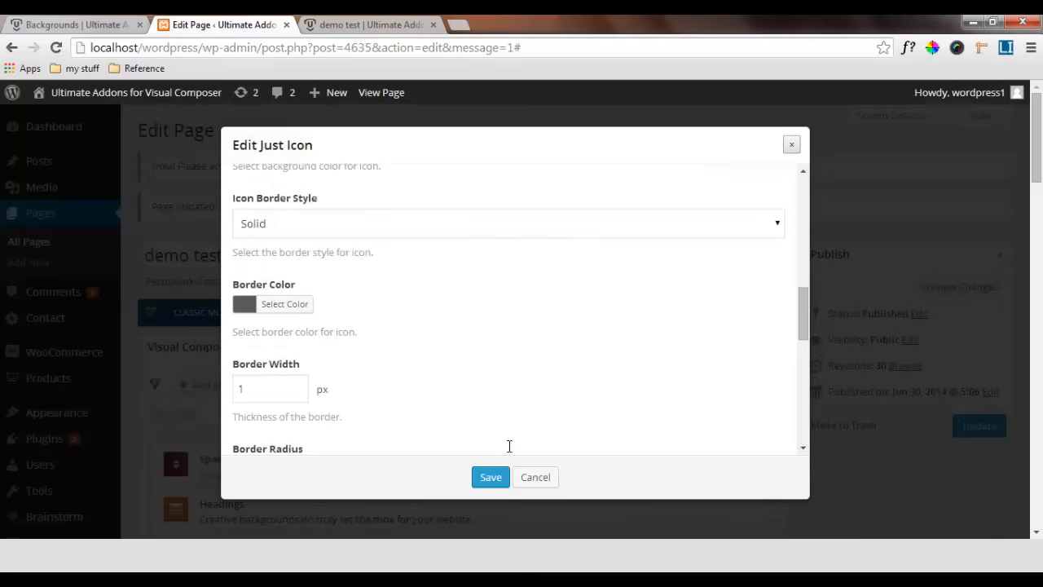
# Set the Facebook icon's background size to 100 px
pyautogui.scroll(-1, 509, 446)
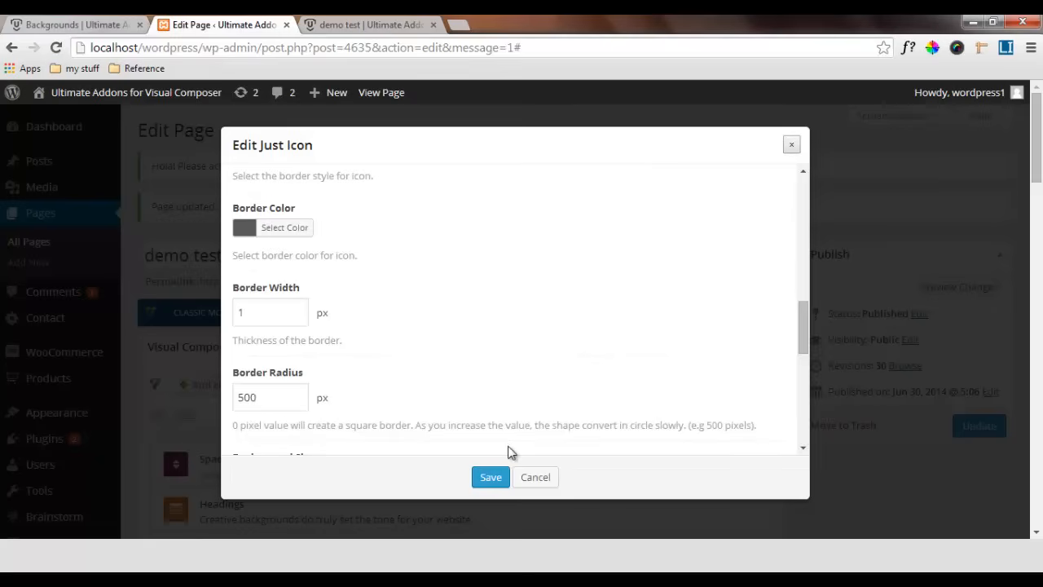
pyautogui.scroll(-1, 509, 446)
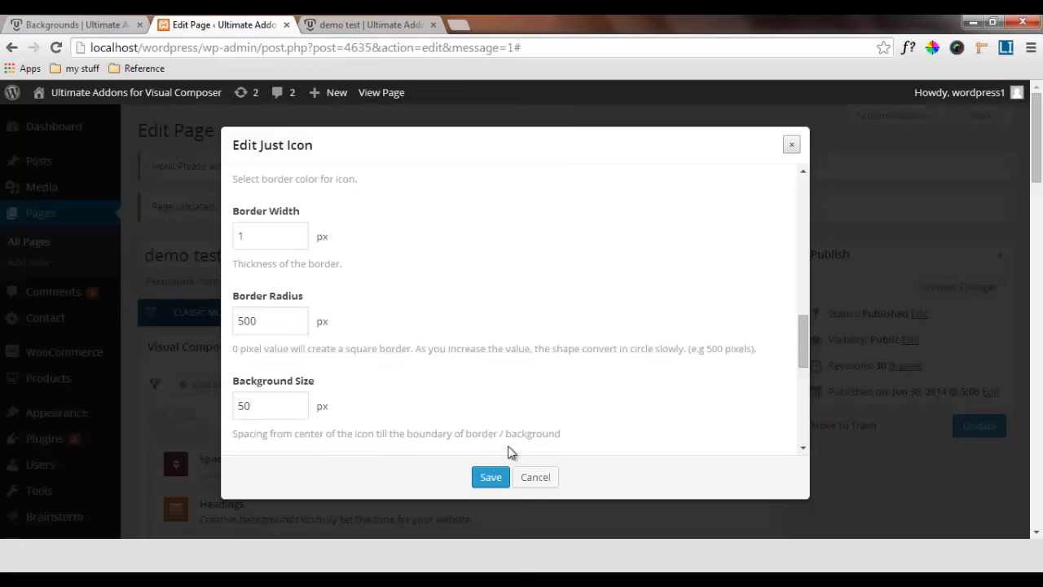
pyautogui.scroll(-1, 511, 452)
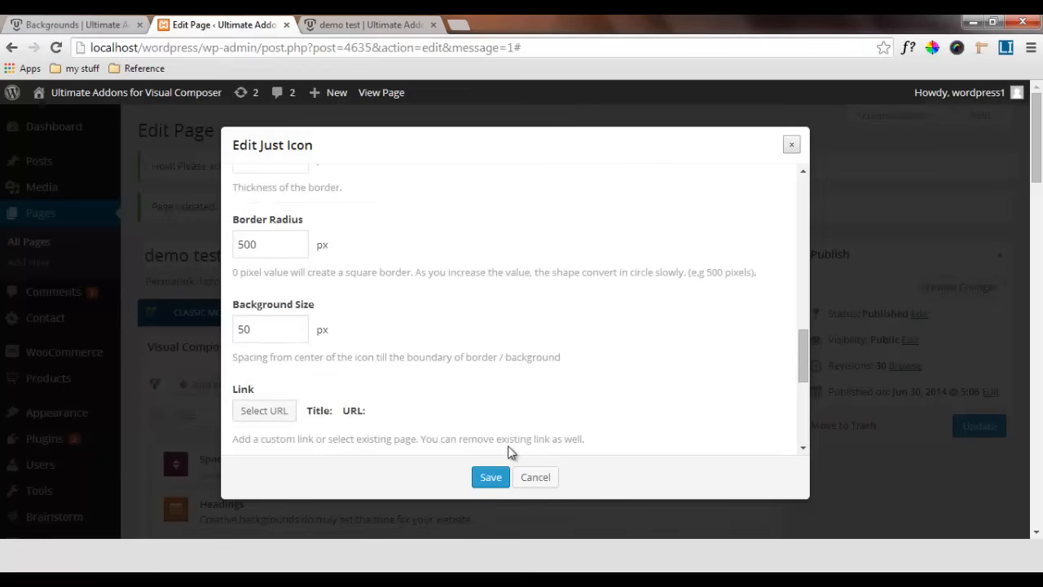
pyautogui.press('Tab')
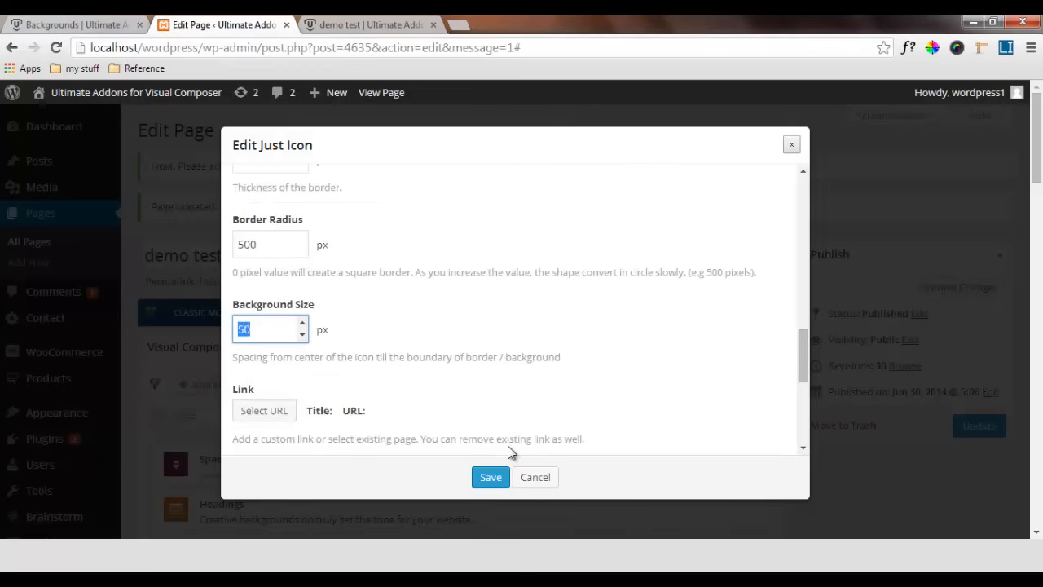
pyautogui.write('100')
pyautogui.click(508, 447)
# Set the icon's tooltip position to Tooltip from Bottom
pyautogui.scroll(-2, 508, 447)
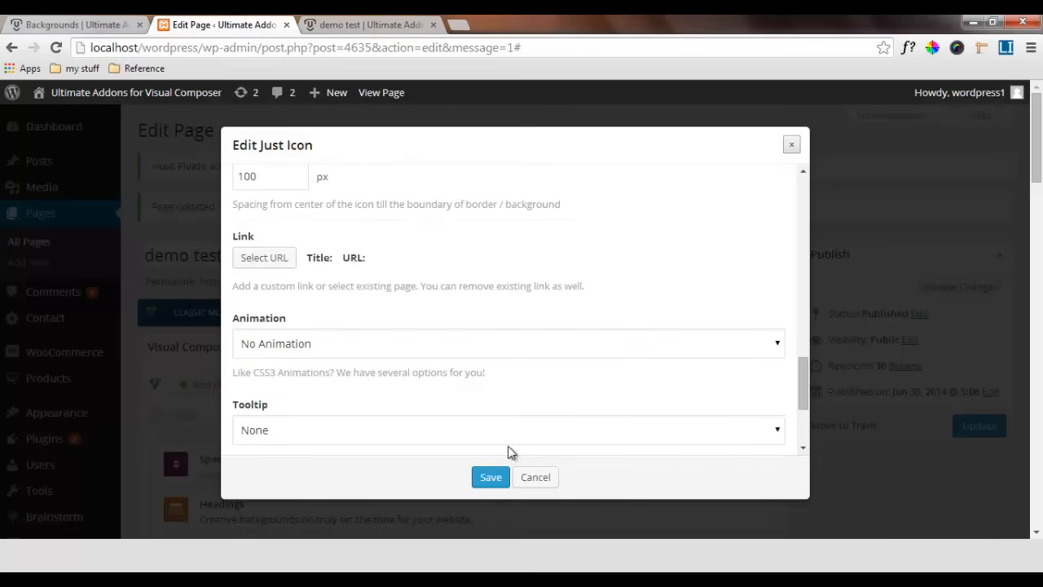
pyautogui.scroll(-1, 511, 452)
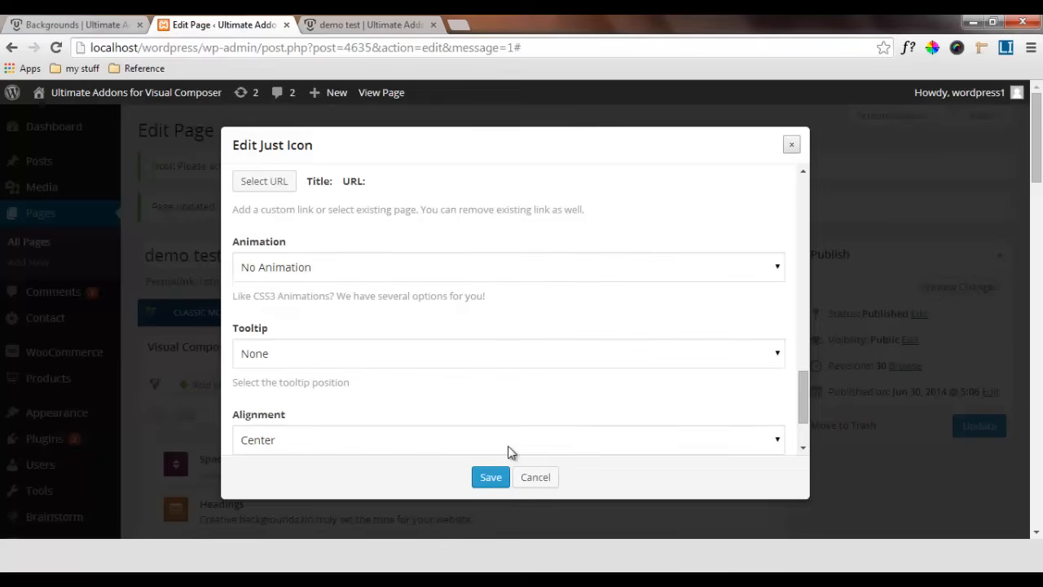
pyautogui.click(509, 353)
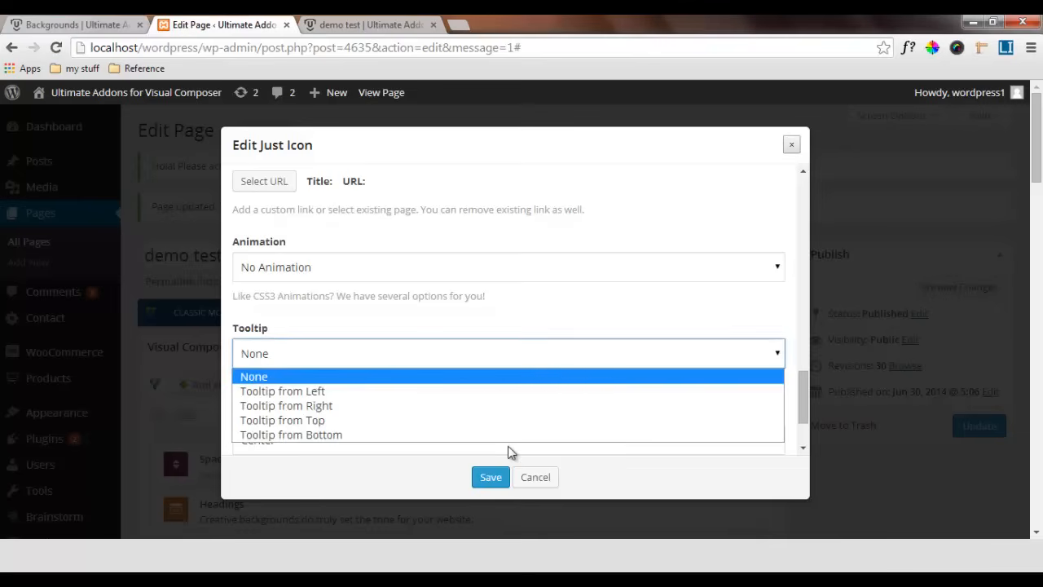
pyautogui.press('Down')
pyautogui.press('Down')
pyautogui.press('Down')
pyautogui.press('Down')
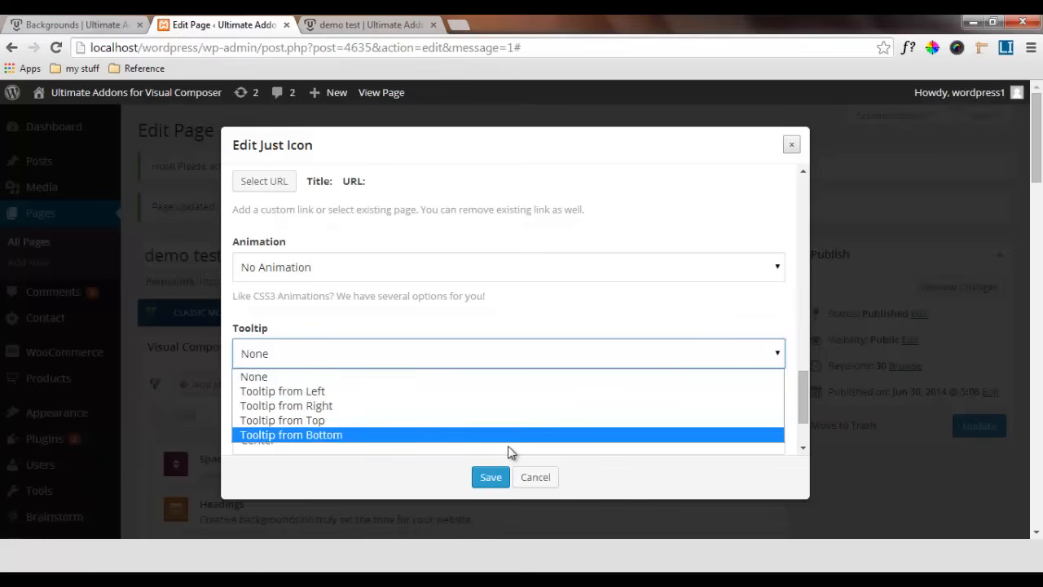
pyautogui.press('Up')
pyautogui.press('Up')
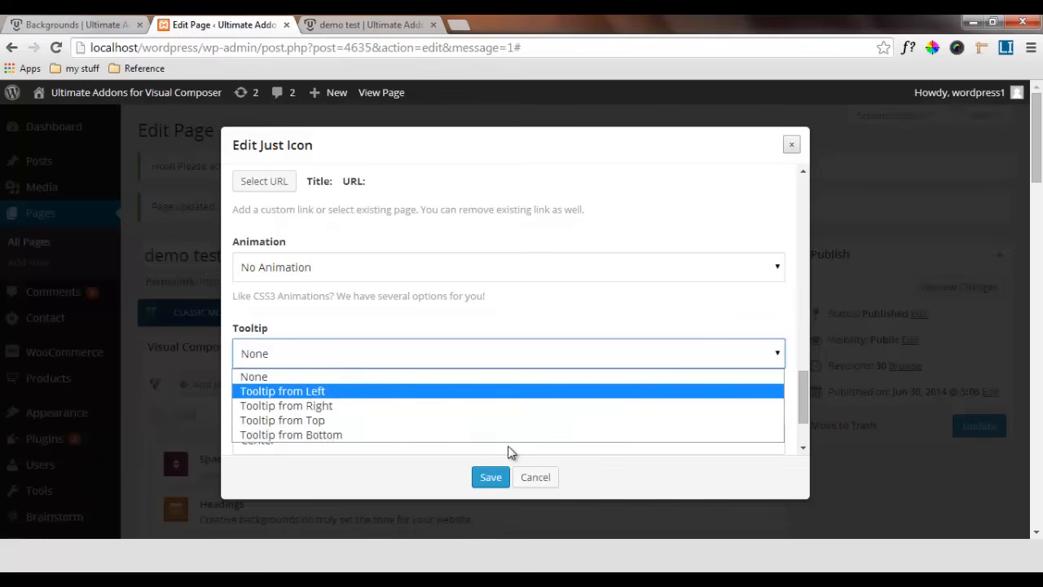
pyautogui.press('Down')
pyautogui.press('Down')
pyautogui.press('Up')
pyautogui.press('Up')
pyautogui.press('Down')
pyautogui.press('Down')
pyautogui.press('Down')
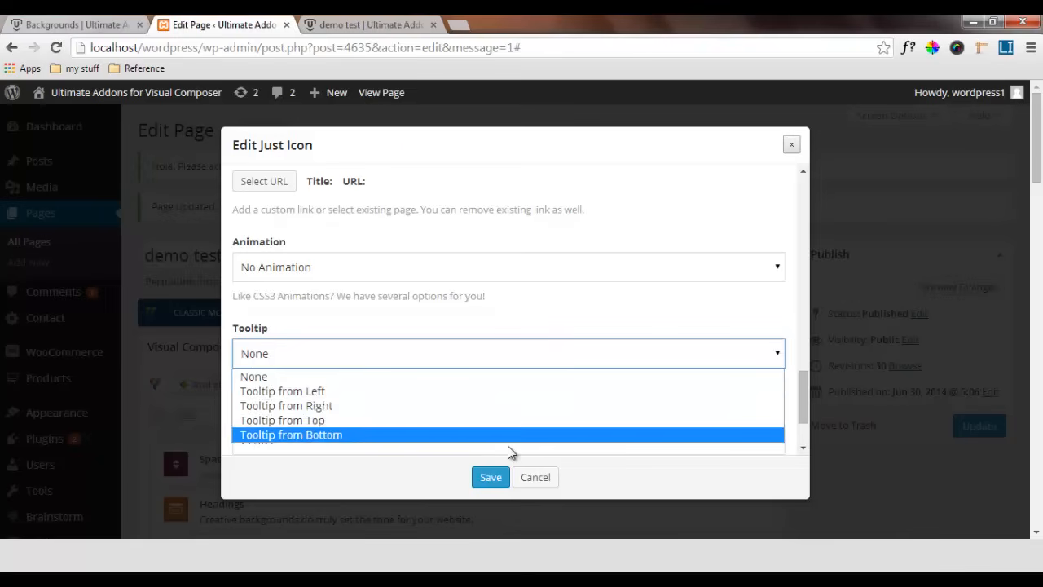
pyautogui.press('Up')
pyautogui.press('Up')
pyautogui.press('Up')
pyautogui.press('Down')
pyautogui.press('Down')
pyautogui.press('Down')
pyautogui.press('Return')
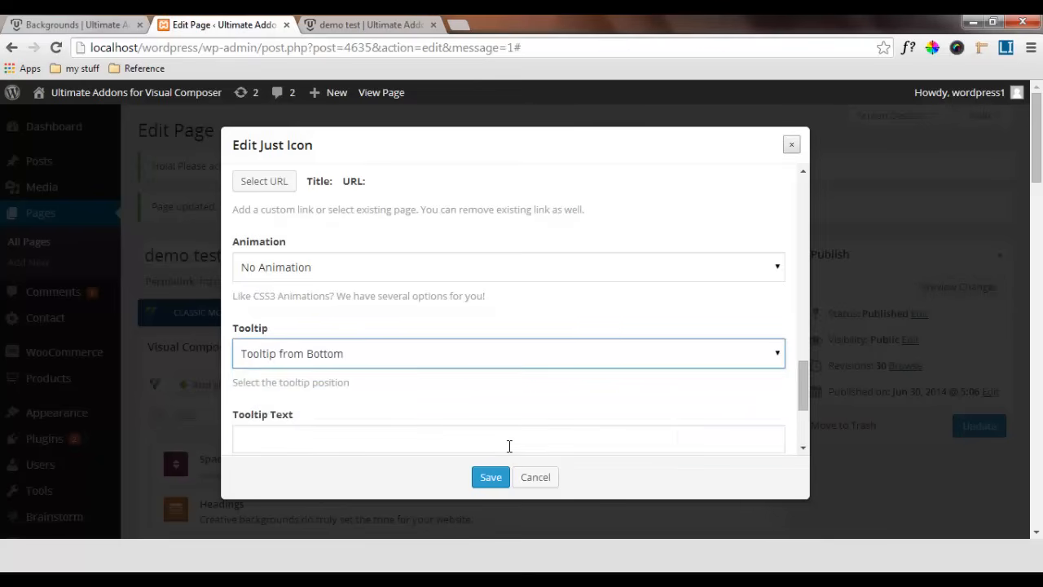
# Enter Facebook as the tooltip text and save the icon's settings
pyautogui.scroll(-1, 508, 444)
pyautogui.press('Tab')
pyautogui.write('F')
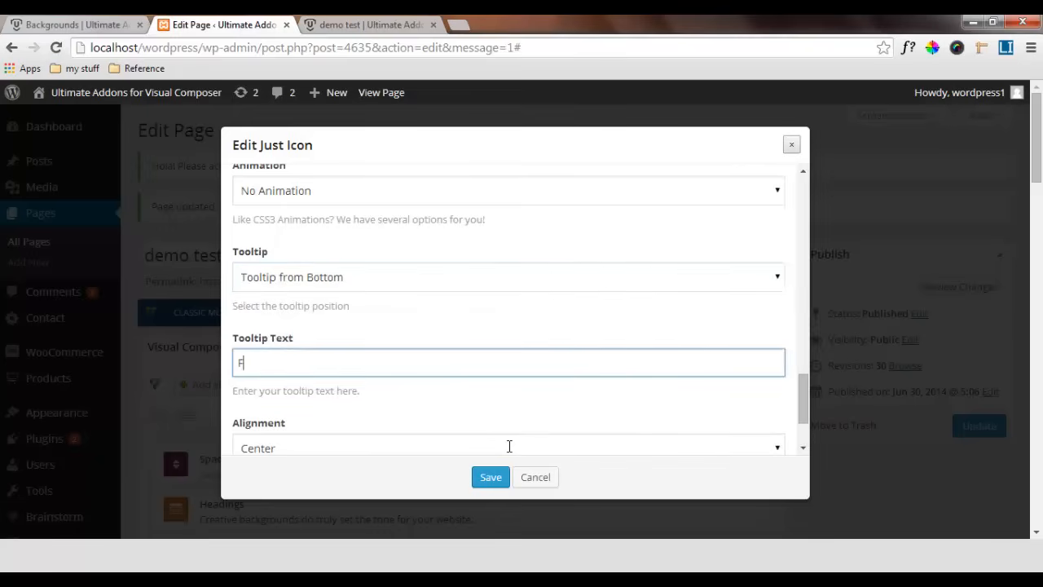
pyautogui.write('acebook')
pyautogui.scroll(-1, 509, 446)
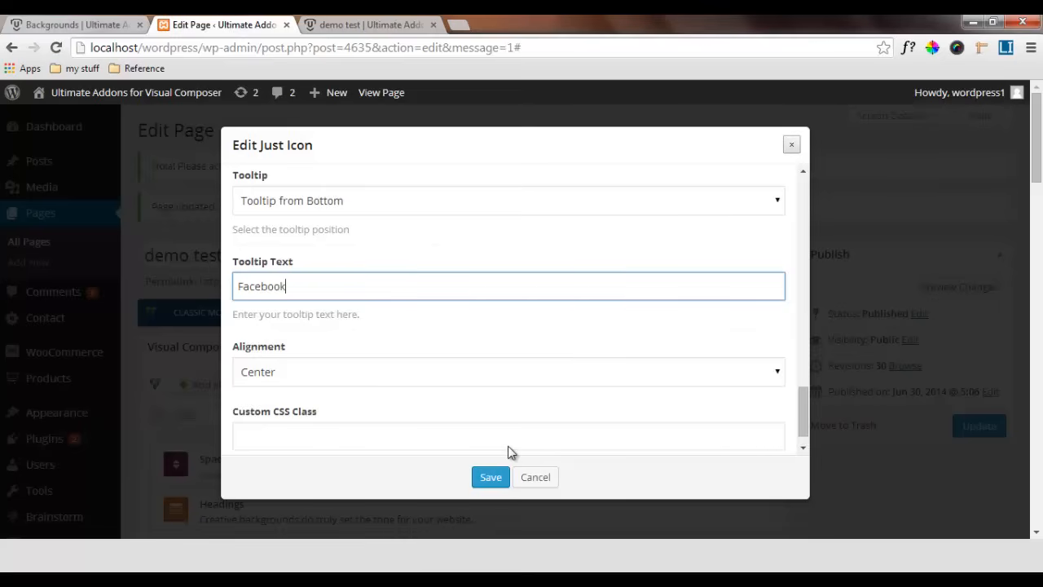
pyautogui.scroll(-1, 508, 448)
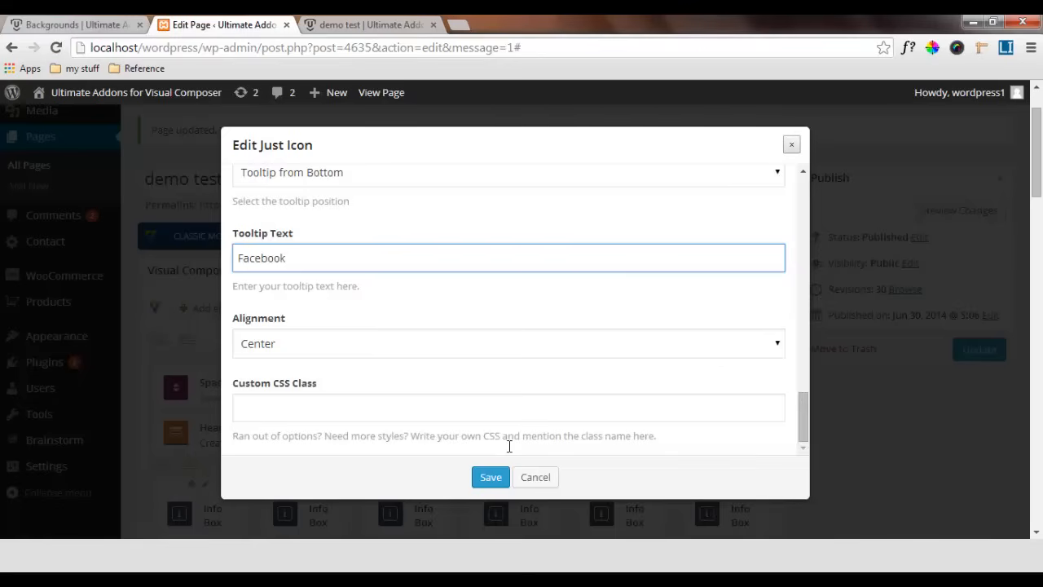
pyautogui.click(509, 453)
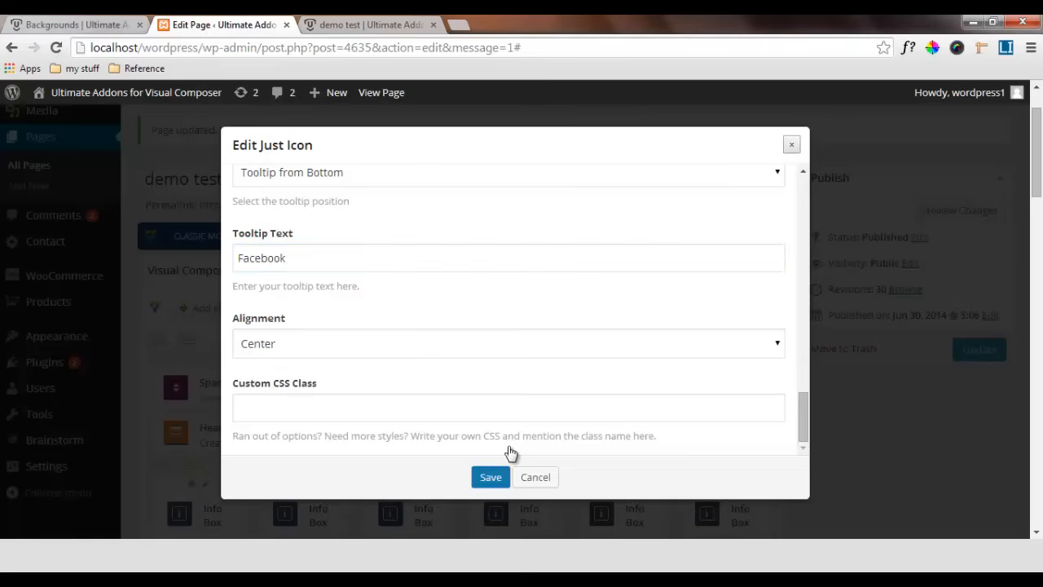
# Duplicate the finished Just Icon element under Get Social With Us into the second and third columns of the row
pyautogui.scroll(-2, 508, 450)
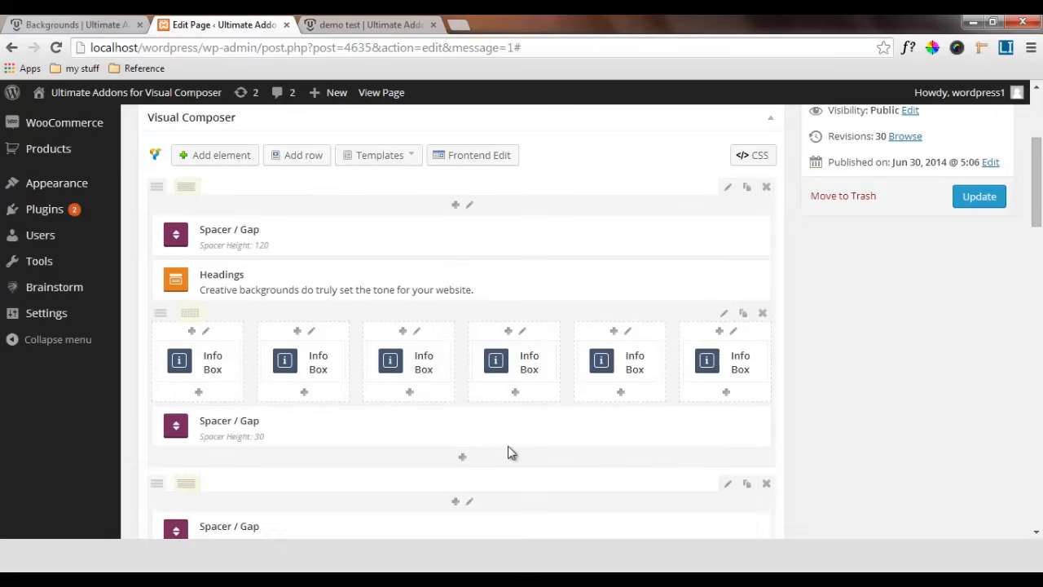
pyautogui.scroll(-15, 509, 450)
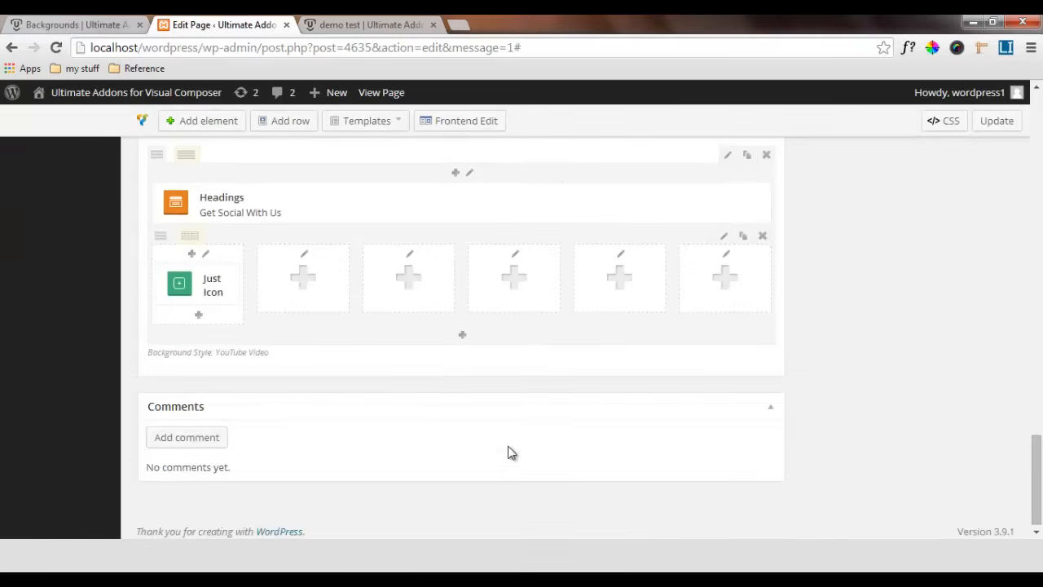
pyautogui.click(220, 266)
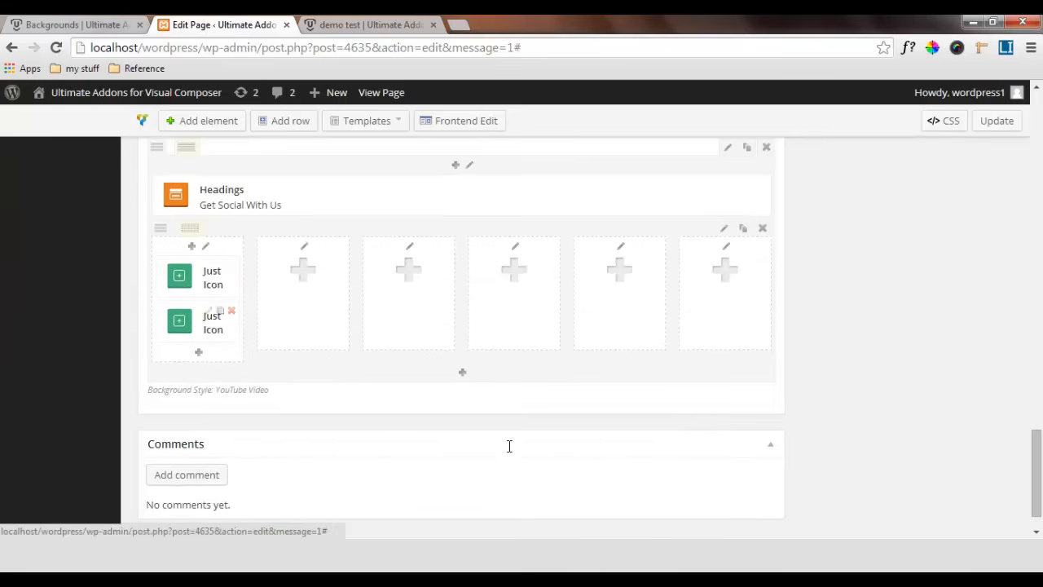
pyautogui.moveTo(213, 321); pyautogui.dragTo(316, 277)
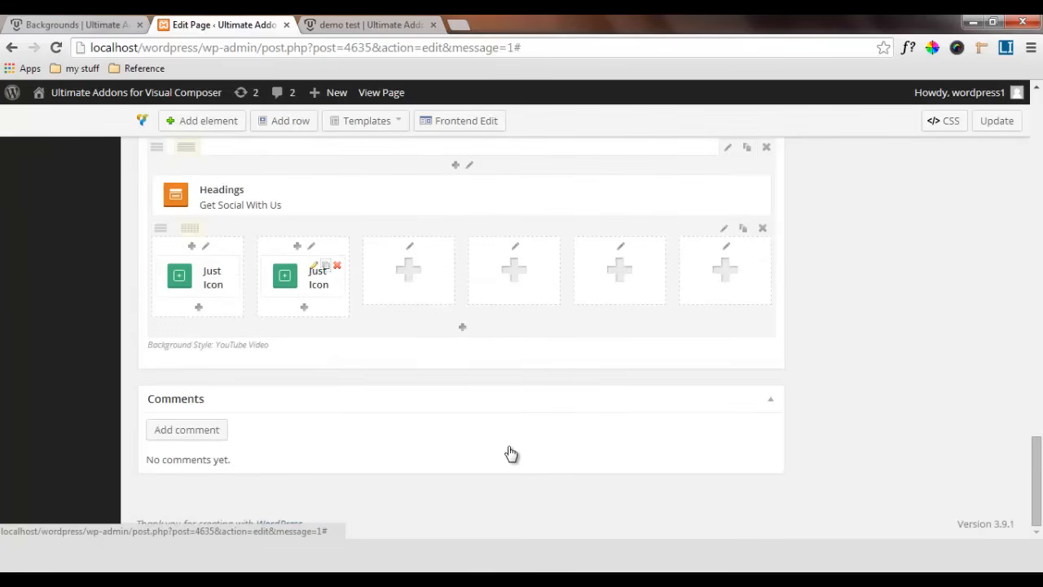
pyautogui.click(326, 266)
pyautogui.moveTo(318, 322); pyautogui.dragTo(407, 277)
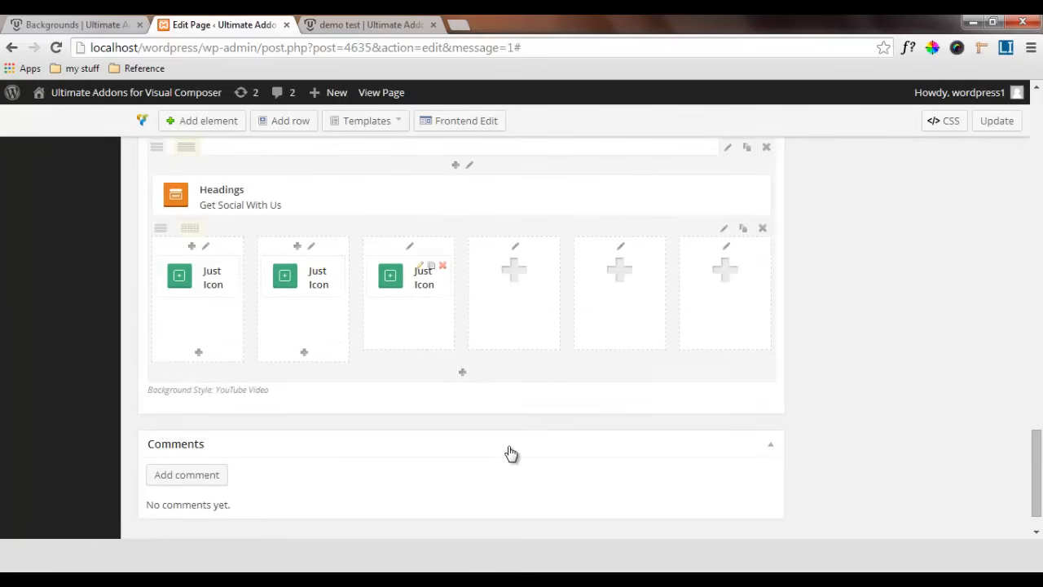
# Copy the Just Icon element into the fourth, fifth and sixth columns so every column holds one
pyautogui.click(431, 266)
pyautogui.moveTo(422, 319)
pyautogui.mouseDown()
pyautogui.moveTo(448, 324)
pyautogui.moveTo(515, 278)
pyautogui.mouseUp()
pyautogui.click(536, 266)
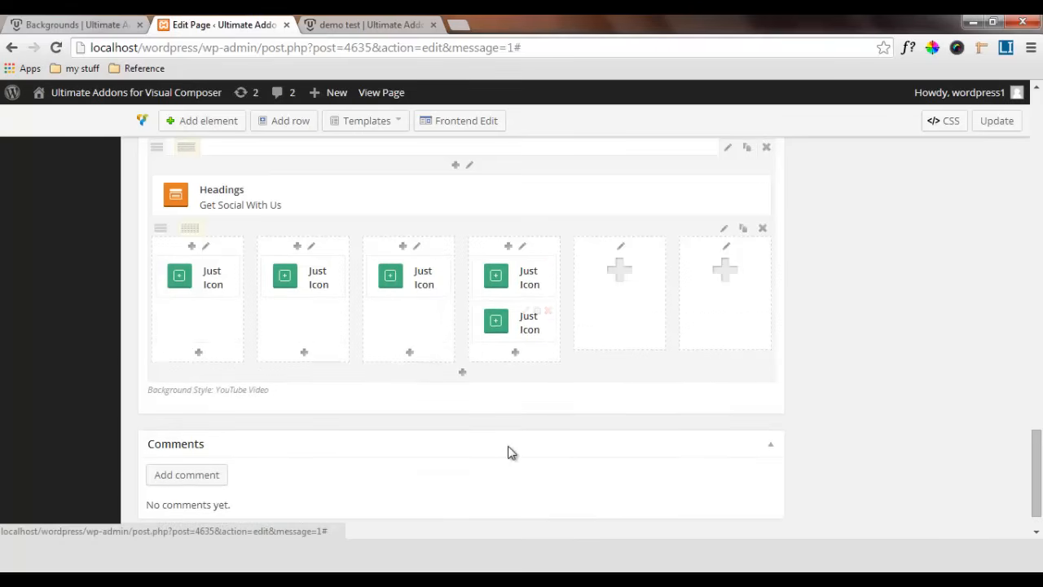
pyautogui.moveTo(528, 321); pyautogui.dragTo(626, 278)
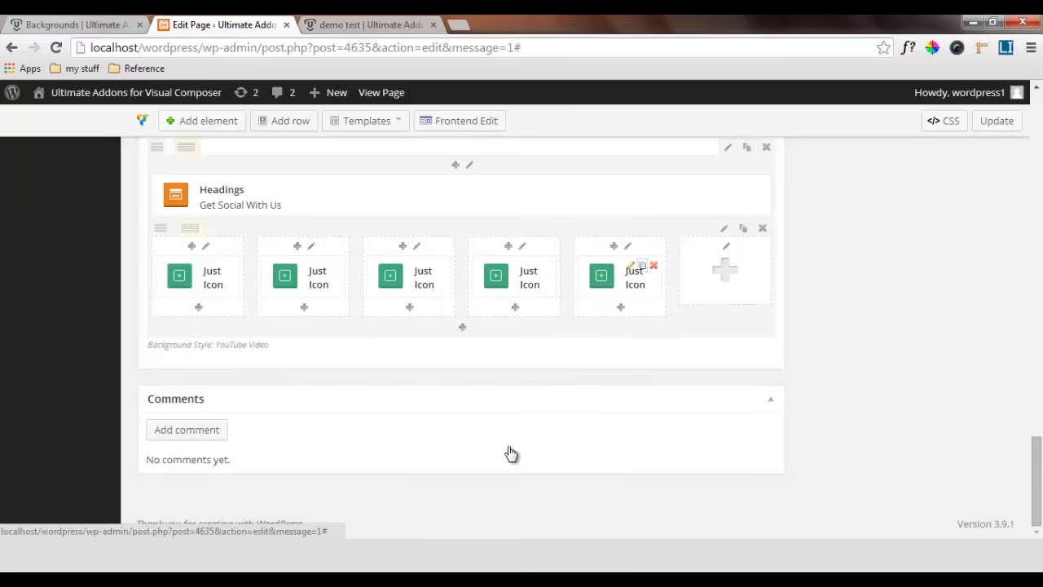
pyautogui.click(642, 265)
pyautogui.moveTo(624, 322); pyautogui.dragTo(730, 284)
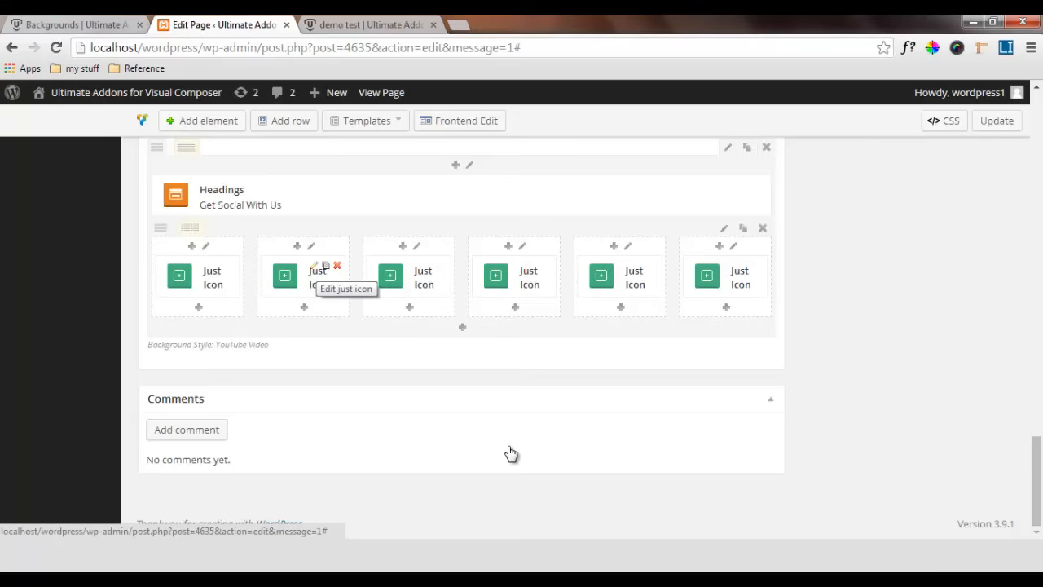
# Add a Text Block below the row of icons and replace its placeholder text with Video Background
pyautogui.scroll(1, 511, 453)
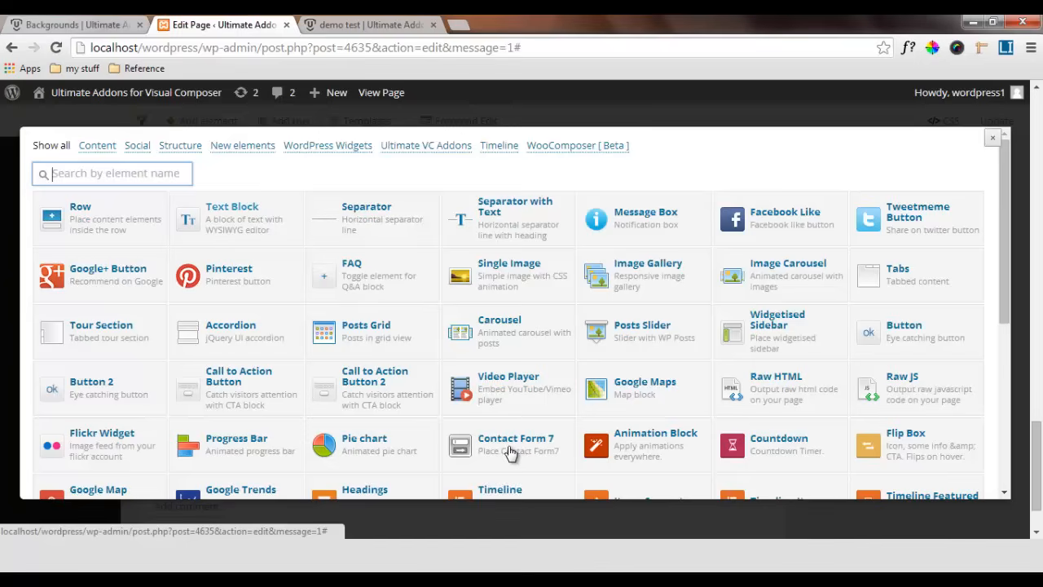
pyautogui.click(509, 453)
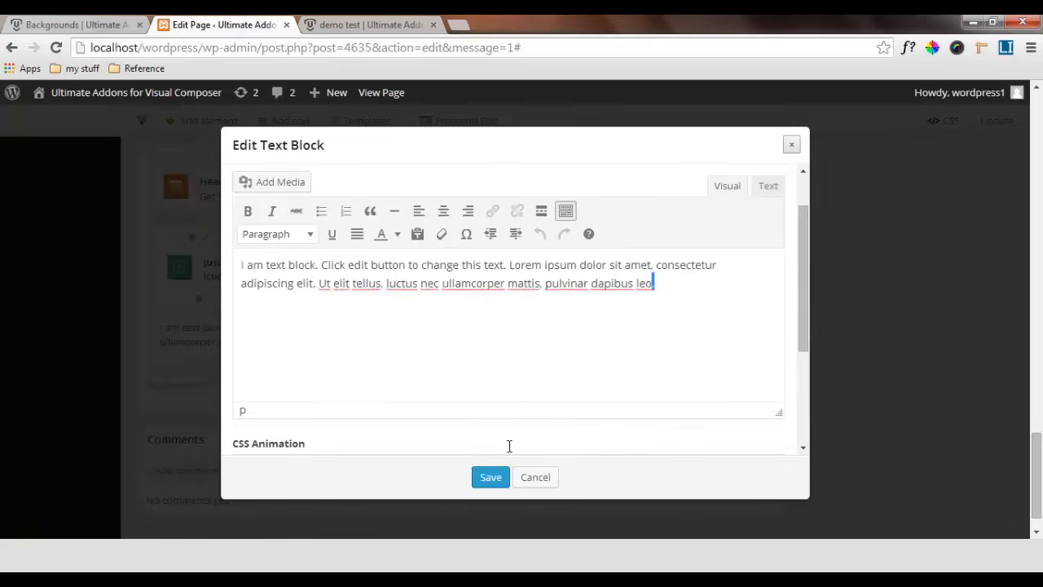
pyautogui.hotkey('ctrl', 'a')
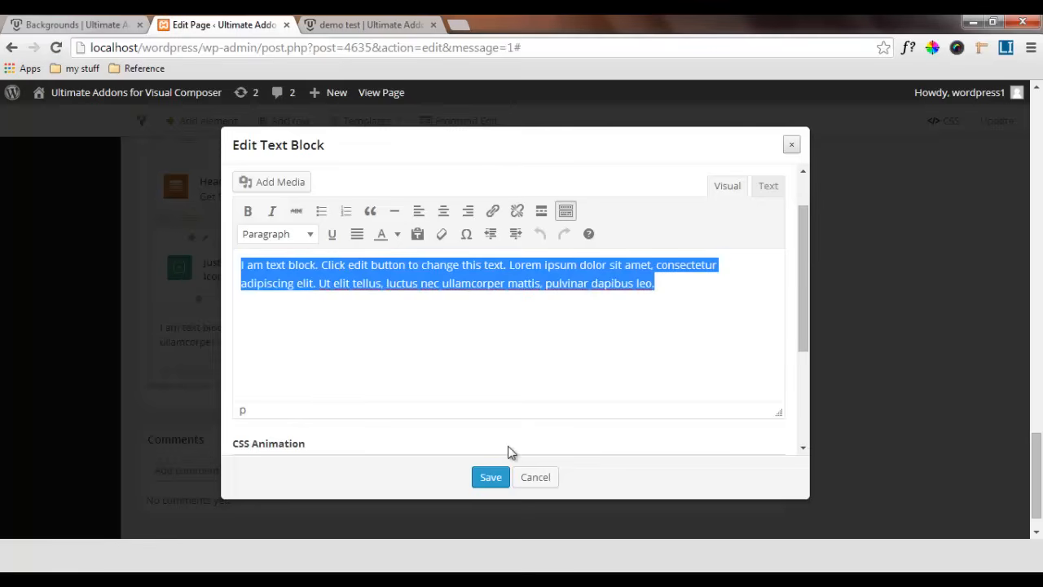
pyautogui.press('BackSpace')
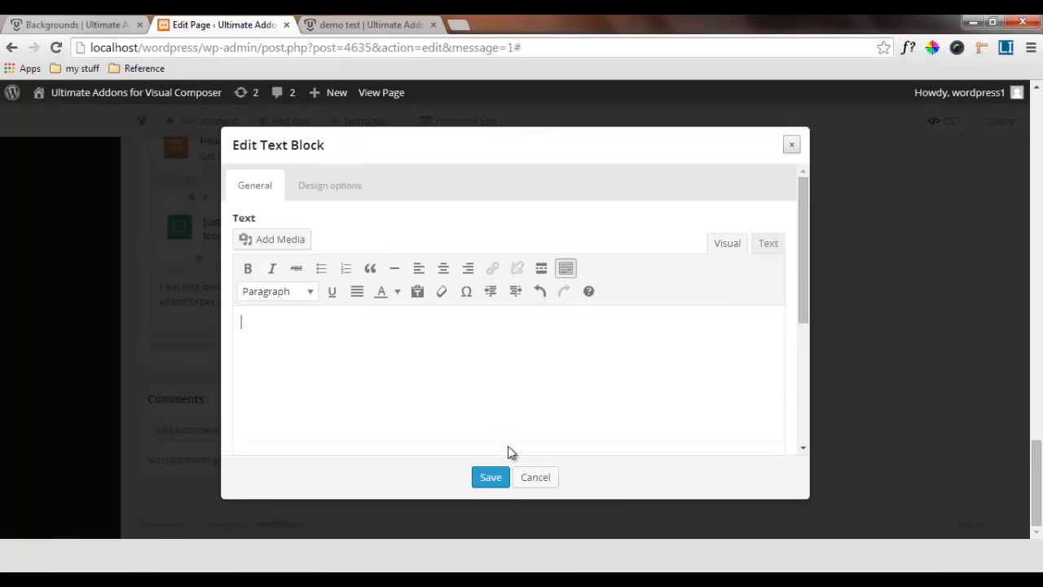
pyautogui.write('Video Background')
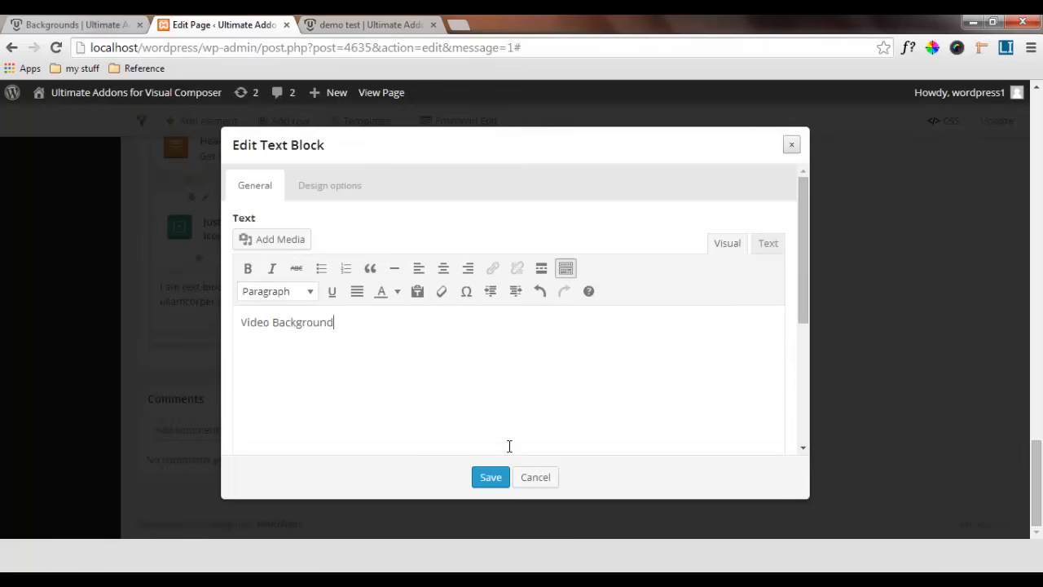
# Center the Video Background text and enclose it in parentheses
pyautogui.scroll(-2, 508, 445)
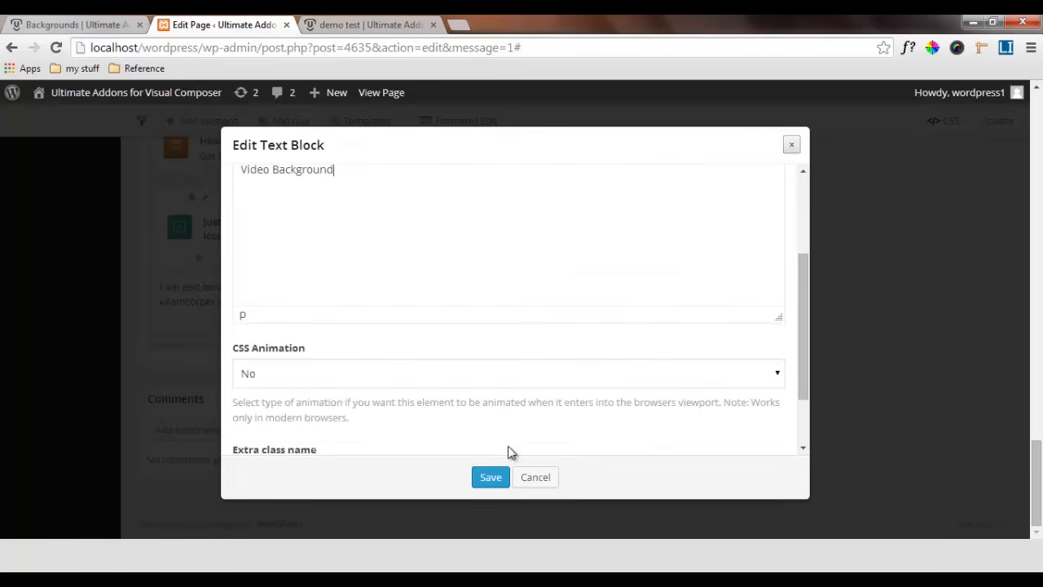
pyautogui.scroll(1, 509, 453)
pyautogui.hotkey('ctrl', 'a')
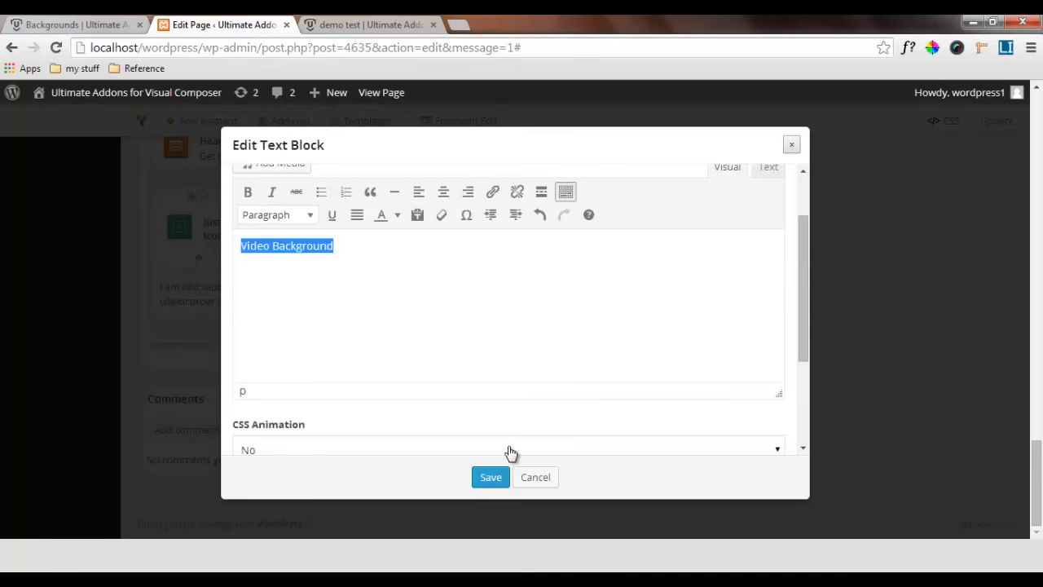
pyautogui.hotkey('alt', 'shift', 'c')
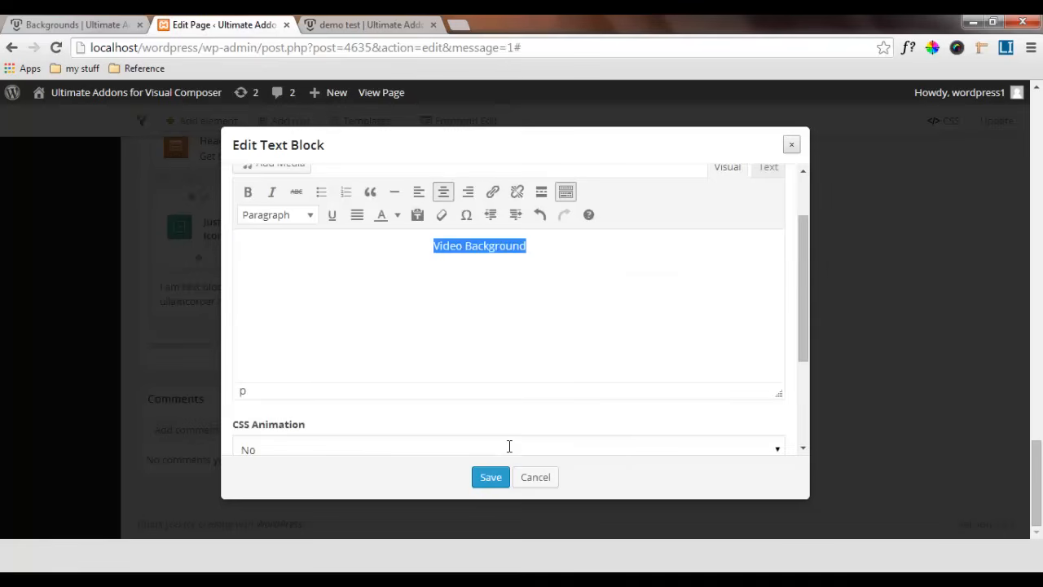
pyautogui.press('Right')
pyautogui.write(')')
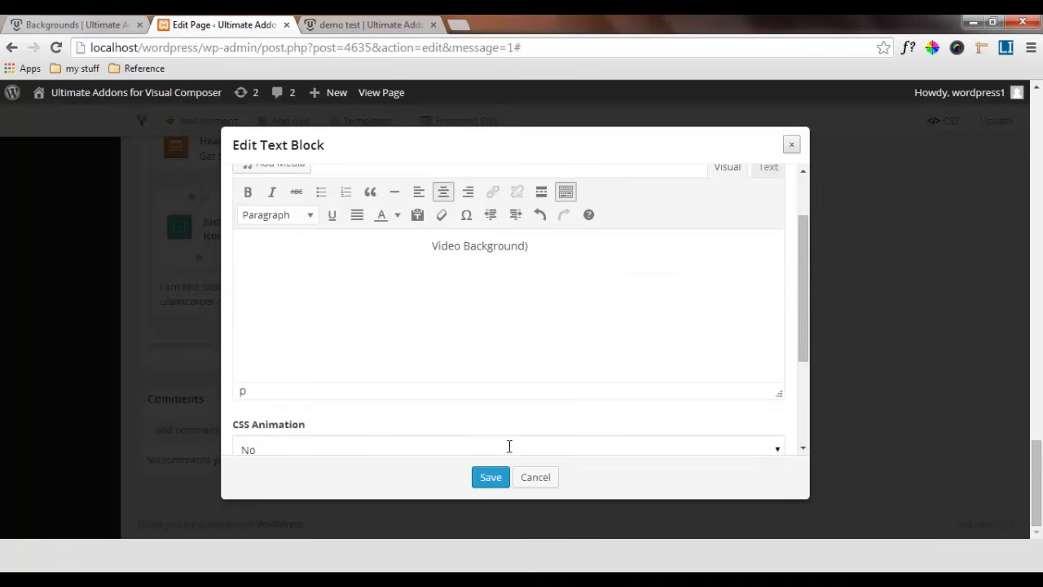
pyautogui.press('Home')
pyautogui.write('(')
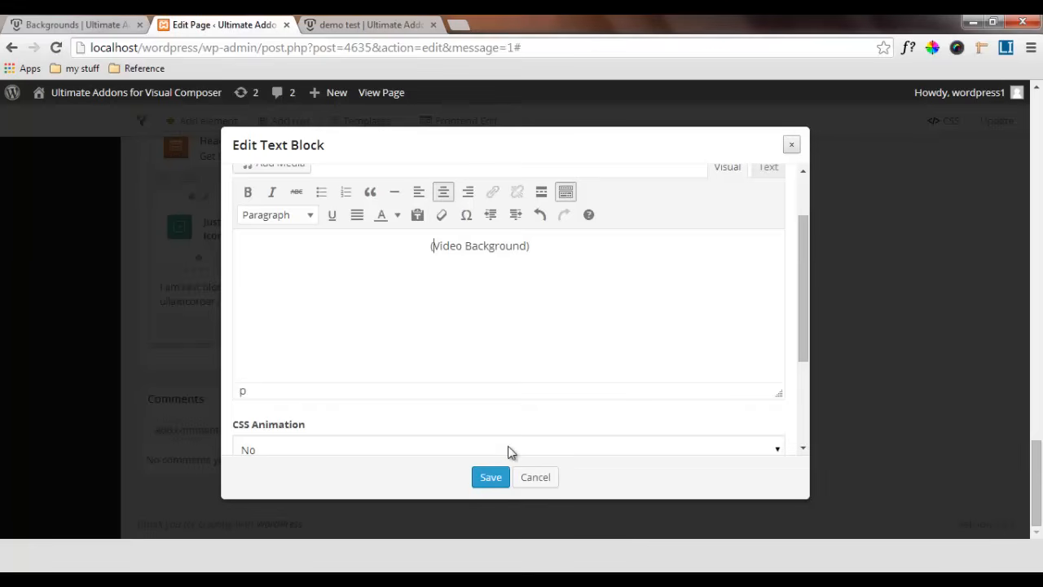
# Color the (Video Background) caption text light gray and save the text block
pyautogui.scroll(2, 509, 451)
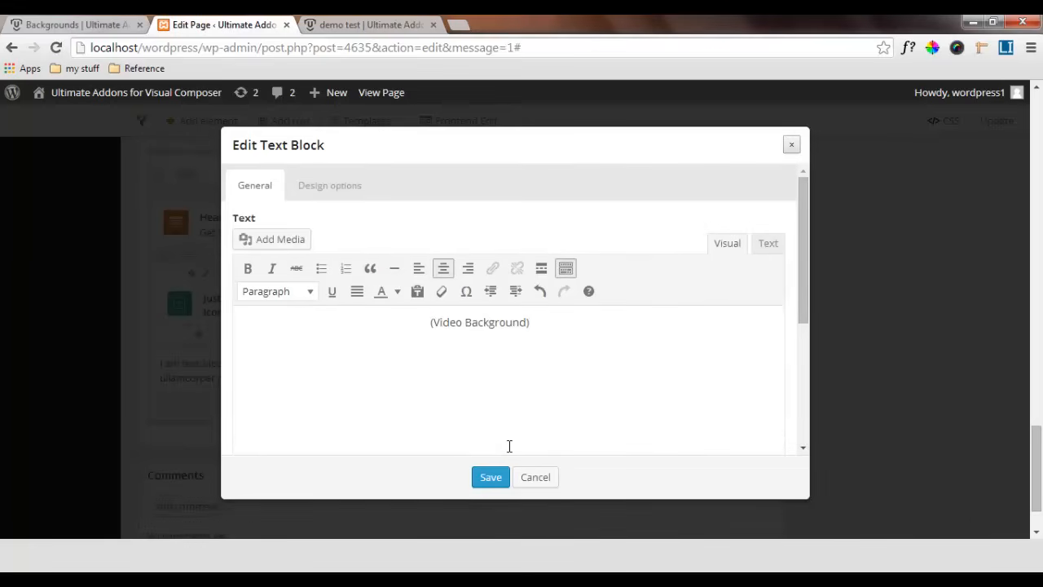
pyautogui.moveTo(530, 323); pyautogui.dragTo(430, 322)
pyautogui.click(398, 292)
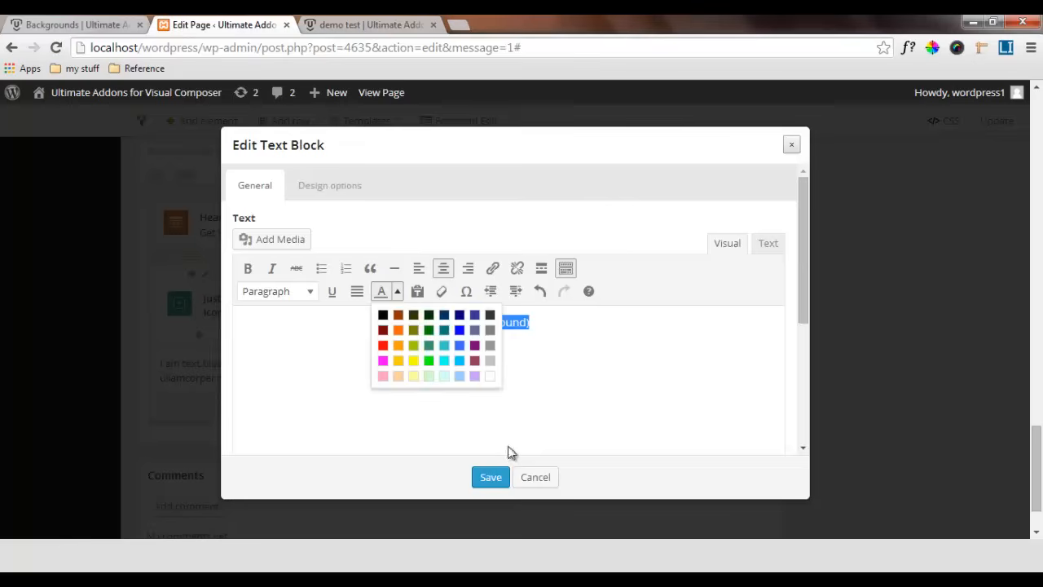
pyautogui.click(490, 376)
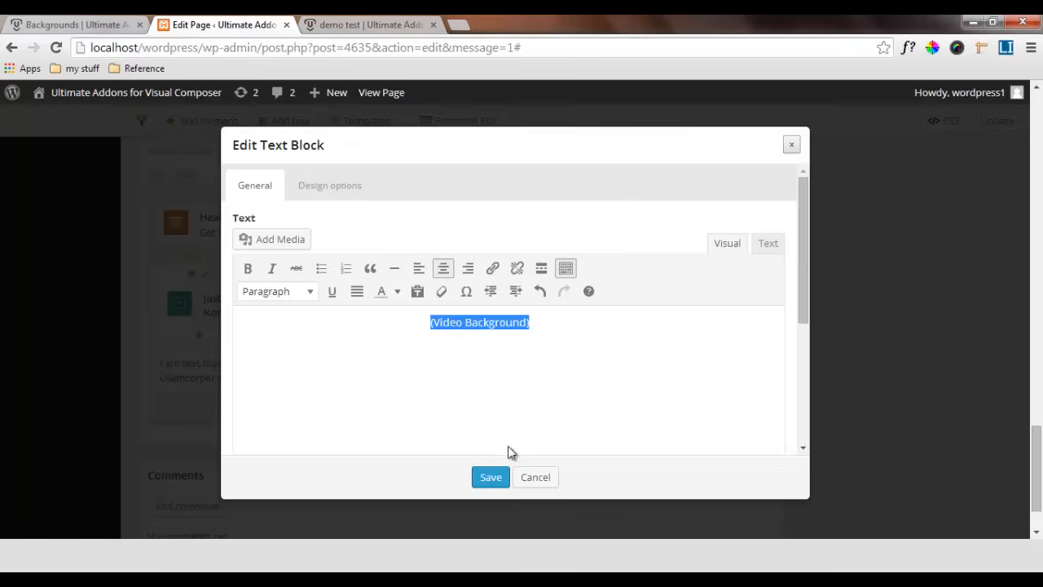
pyautogui.click(510, 446)
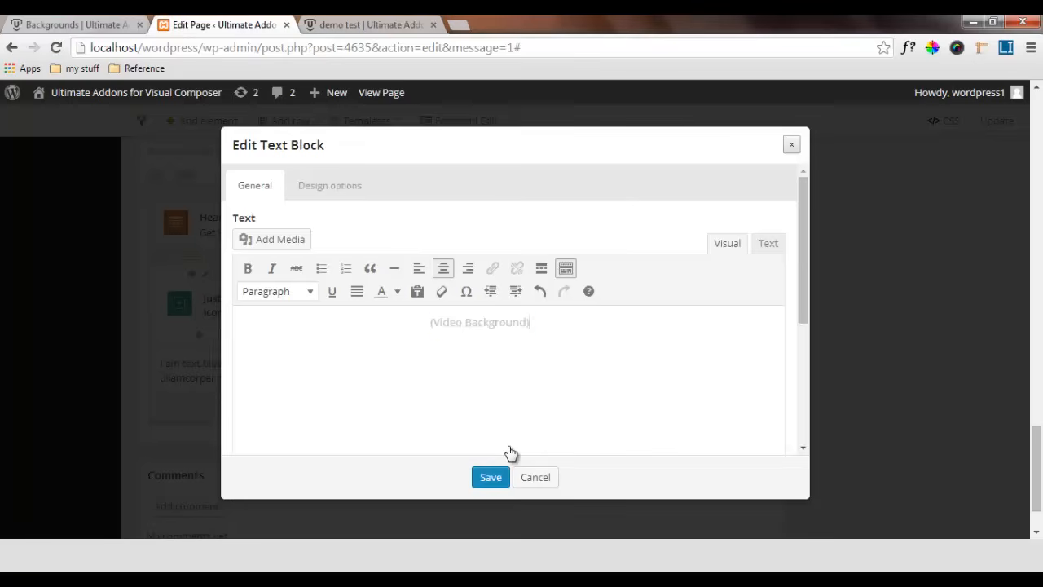
pyautogui.click(490, 478)
# Compare the Get Social With Us row in the editor with the video background section of the reference Backgrounds page
pyautogui.scroll(2, 510, 453)
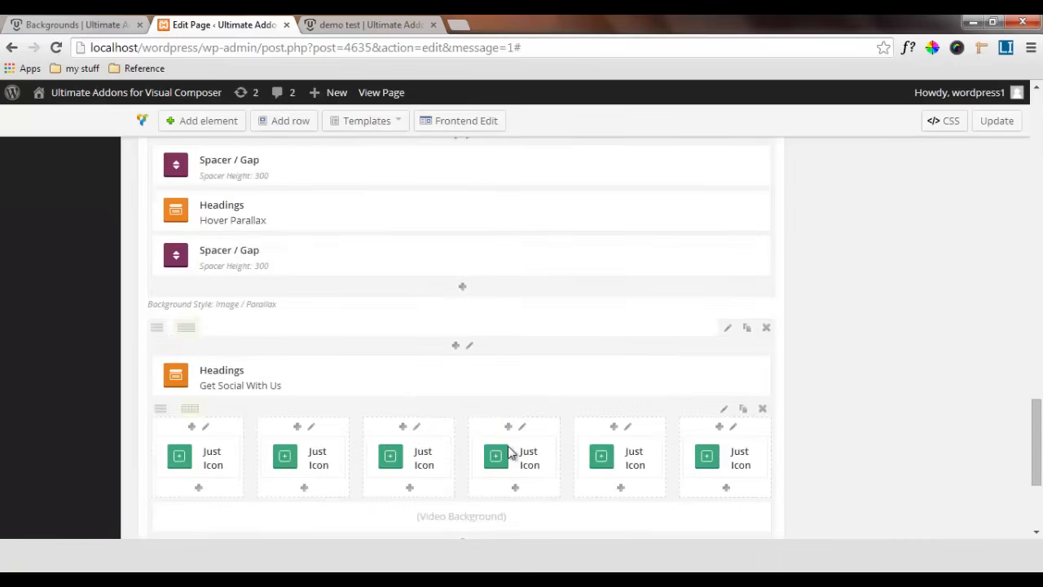
pyautogui.scroll(-1, 510, 453)
pyautogui.scroll(1, 509, 453)
pyautogui.click(75, 25)
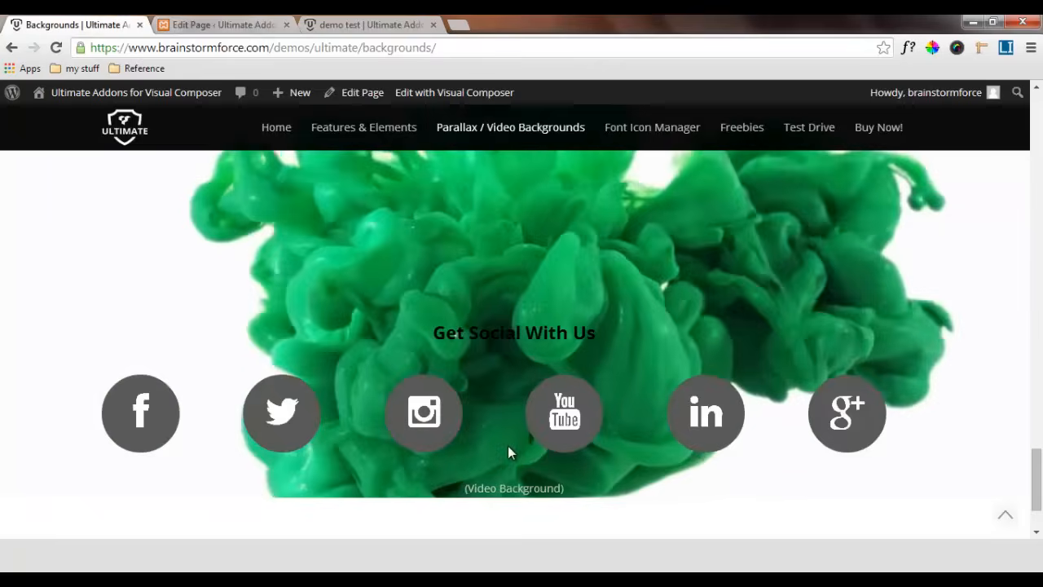
pyautogui.scroll(2, 509, 453)
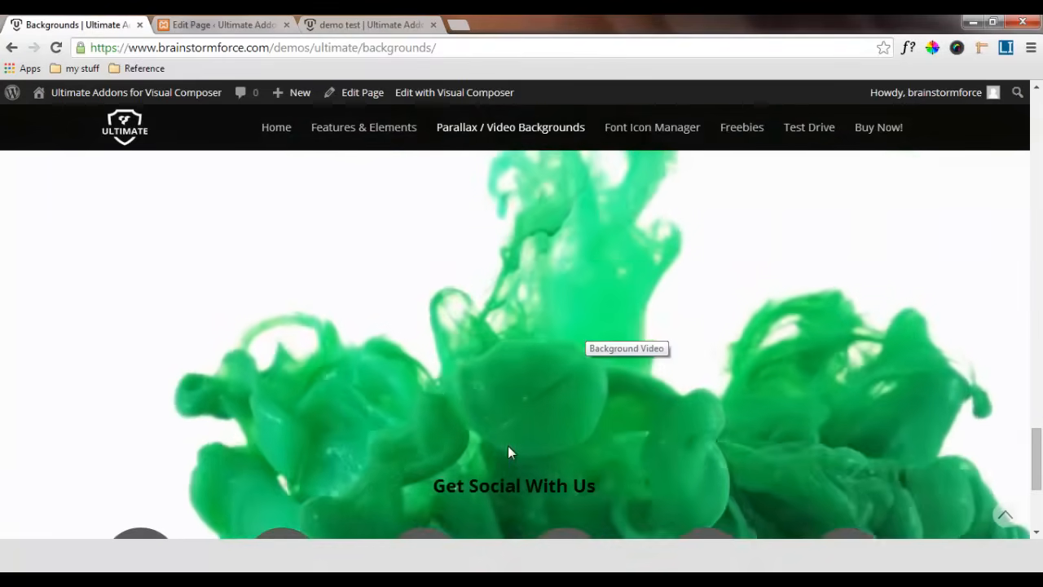
pyautogui.scroll(2, 509, 453)
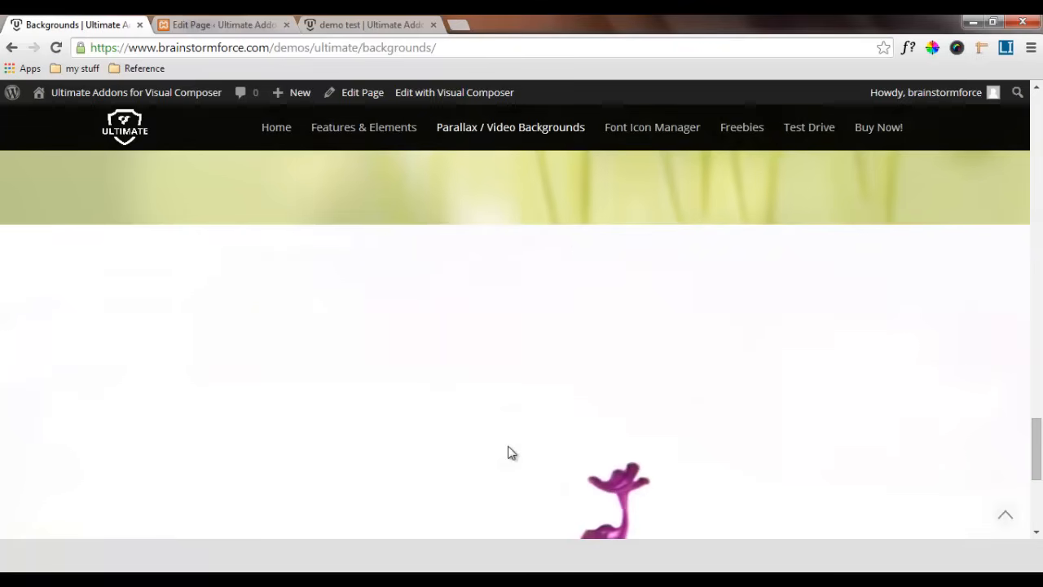
pyautogui.scroll(-3, 510, 453)
pyautogui.scroll(2, 509, 453)
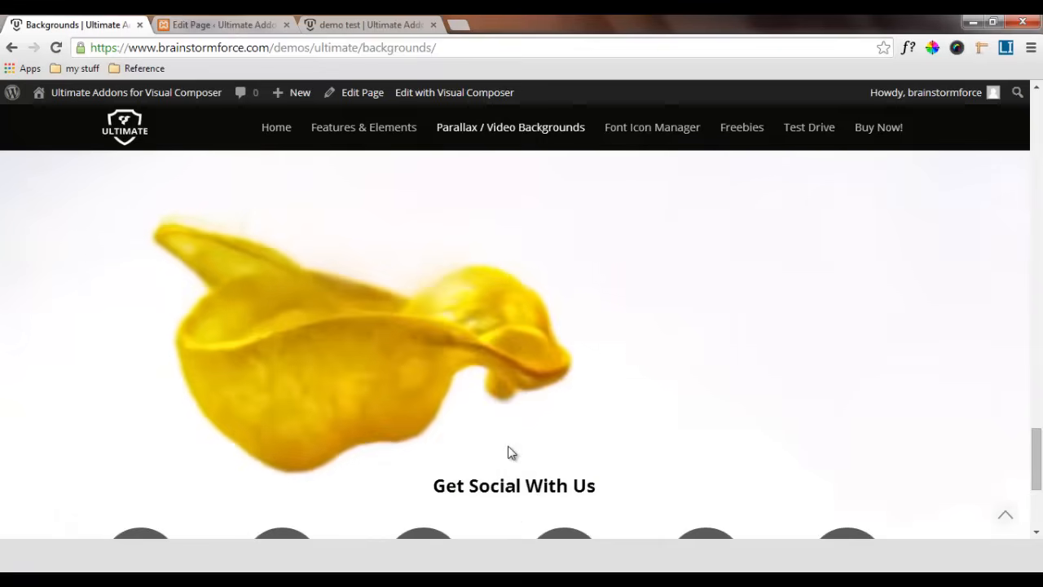
# Duplicate the spacer below the Hover Parallax heading, move the copy above the Get Social With Us heading, and set its height to 420 px
pyautogui.hotkey('ctrl', 'Tab')
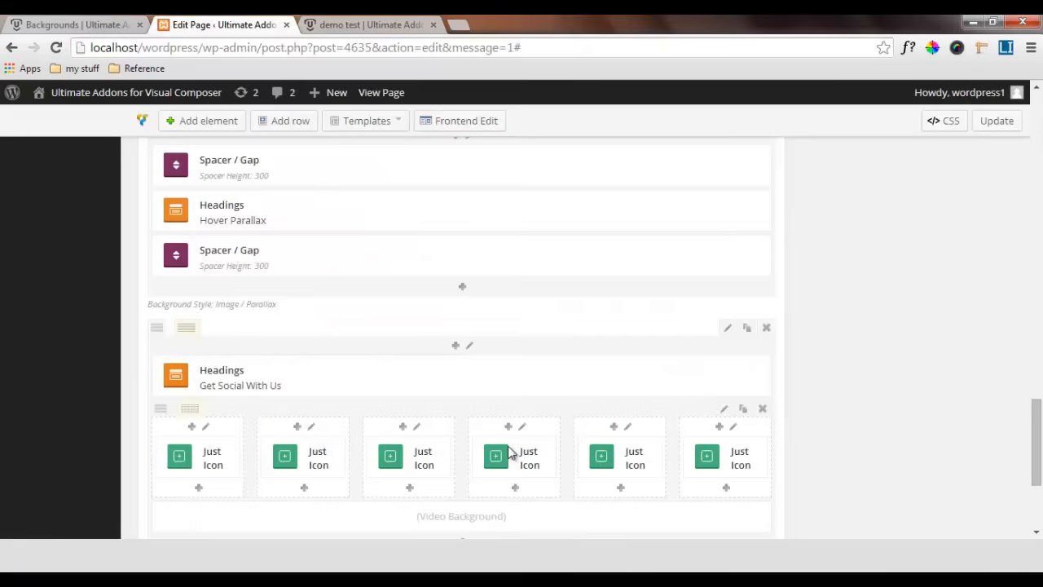
pyautogui.click(751, 244)
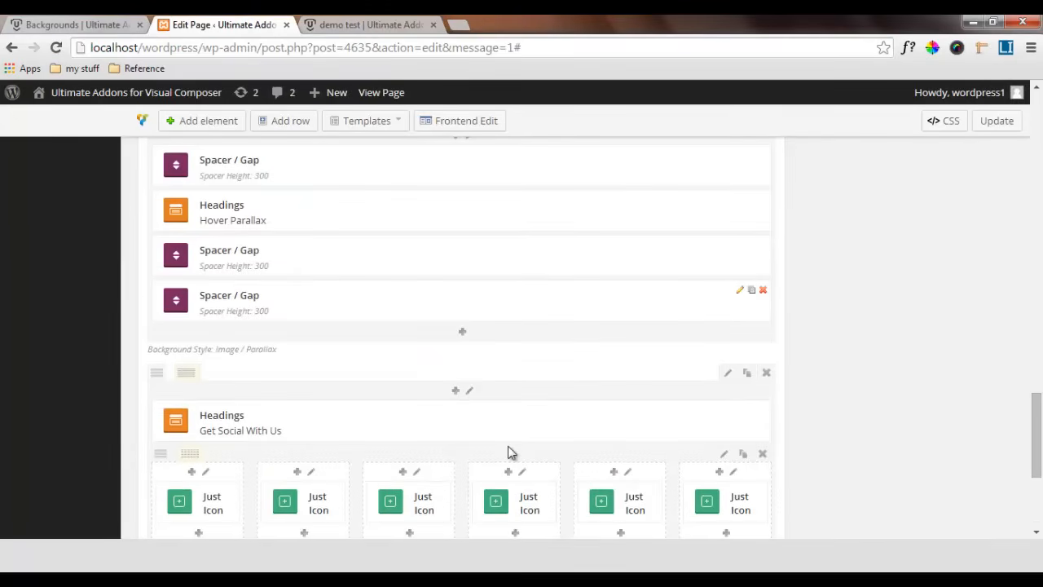
pyautogui.moveTo(507, 301)
pyautogui.mouseDown()
pyautogui.moveTo(498, 417)
pyautogui.moveTo(510, 451)
pyautogui.mouseUp()
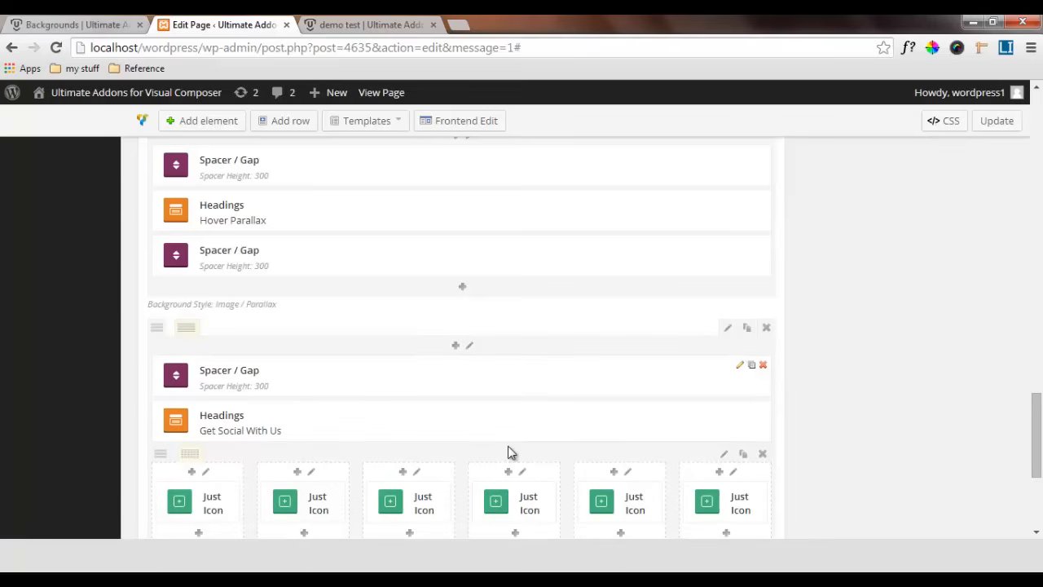
pyautogui.click(511, 453)
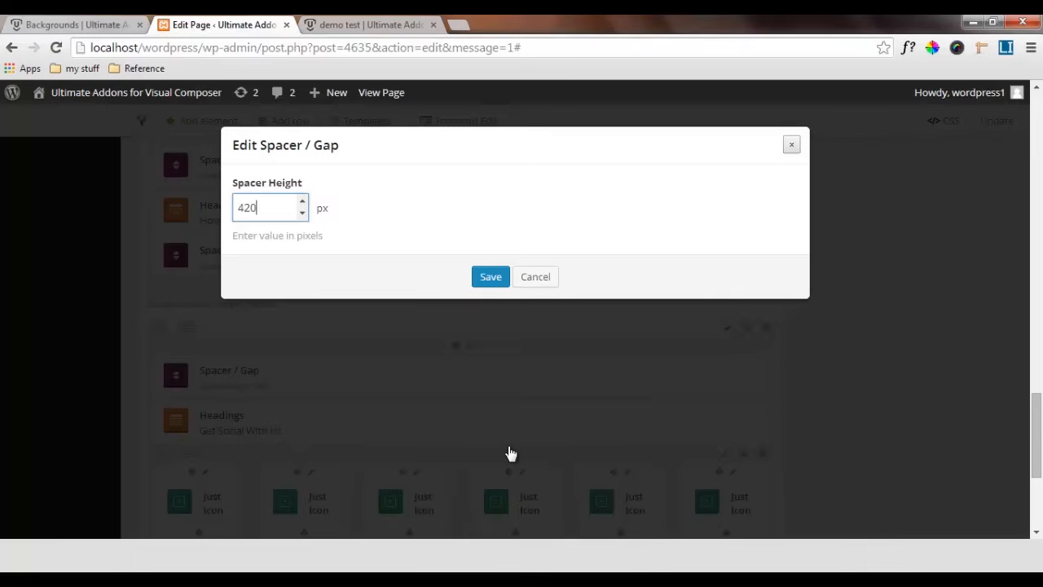
pyautogui.press('Return')
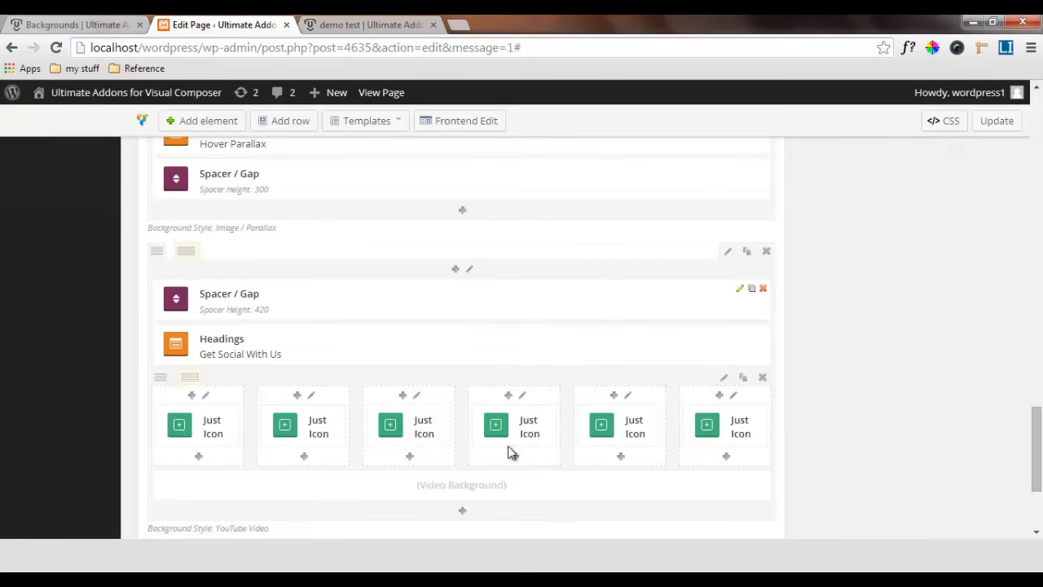
# Update the page and reload the demo test page with the saved changes
pyautogui.click(997, 121)
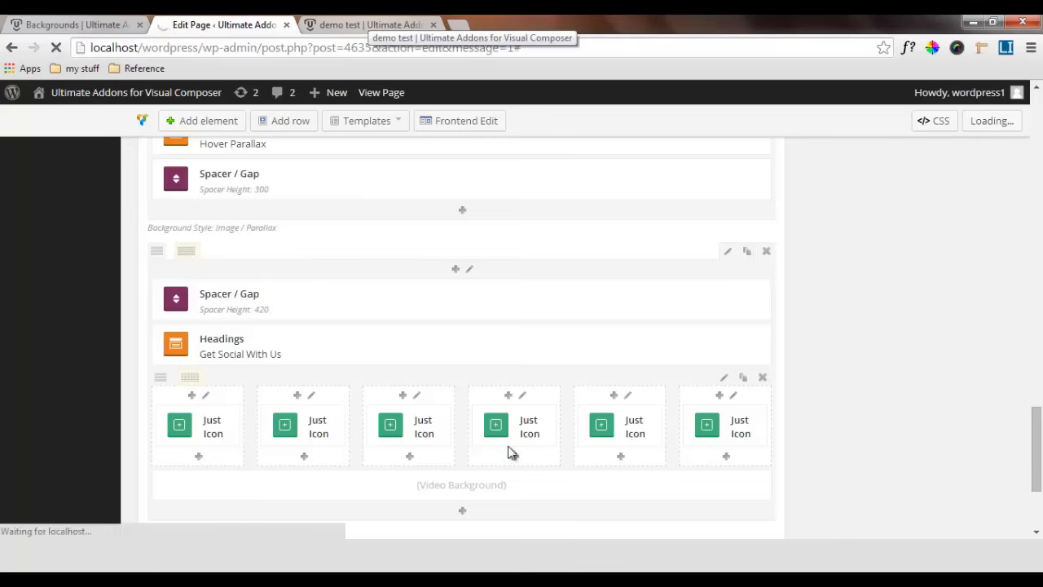
pyautogui.click(371, 24)
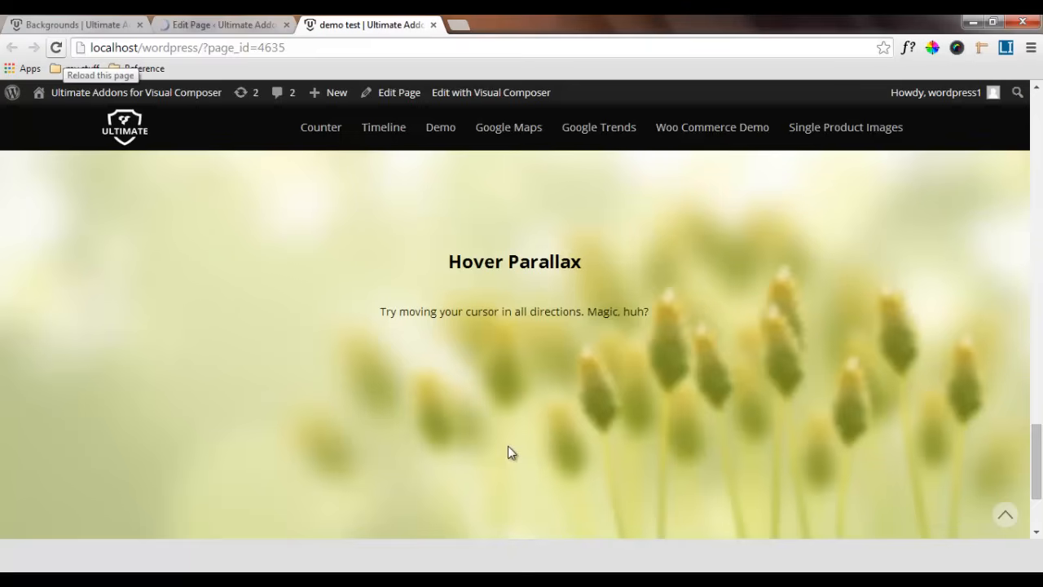
pyautogui.click(56, 47)
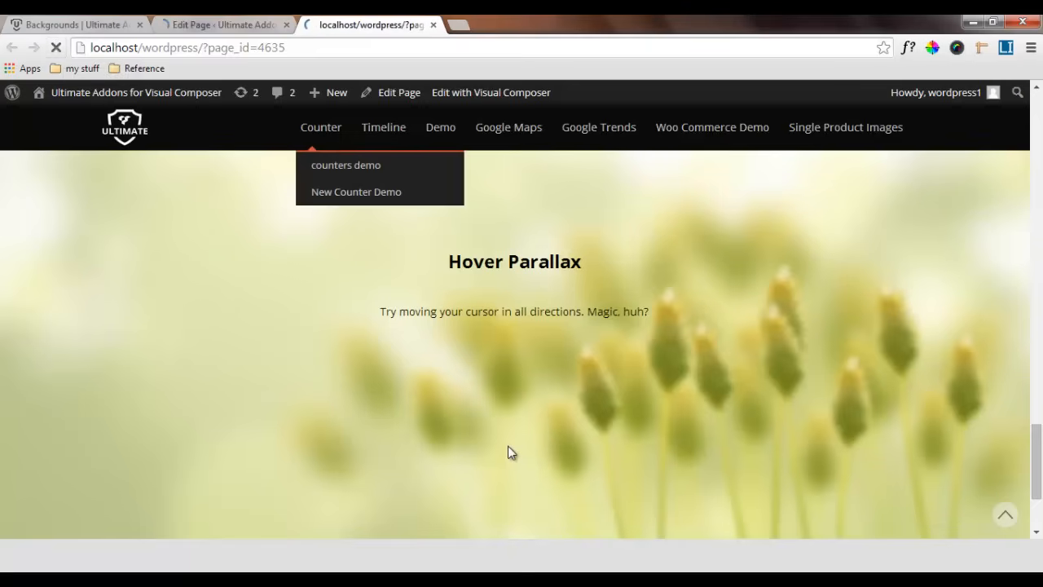
# Examine the rebuilt demo test page, checking the video background row with its social icons and the parallax sections above it
pyautogui.scroll(-4, 508, 453)
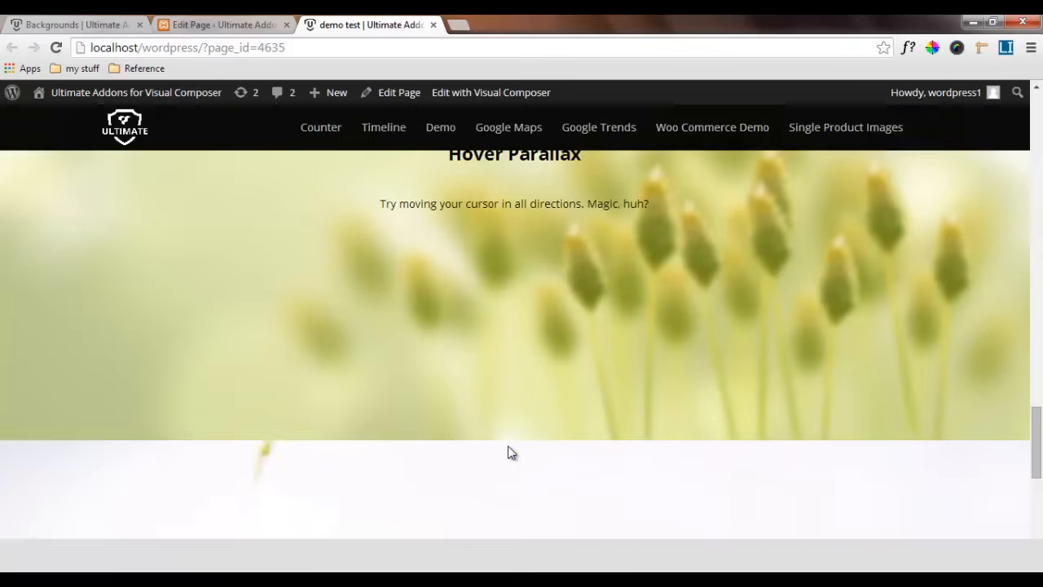
pyautogui.scroll(-4, 508, 453)
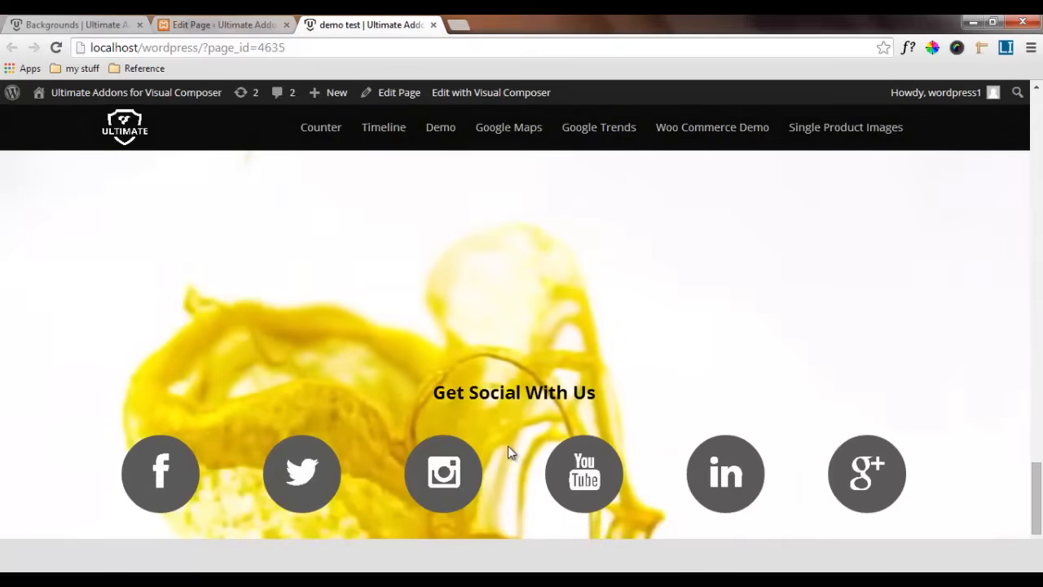
pyautogui.scroll(-2, 508, 453)
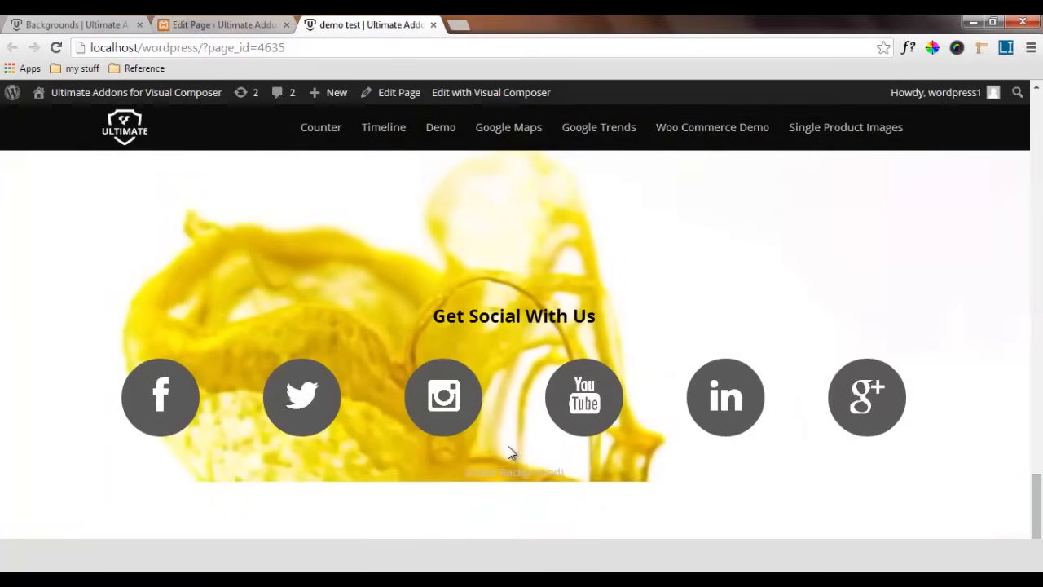
pyautogui.scroll(2, 508, 453)
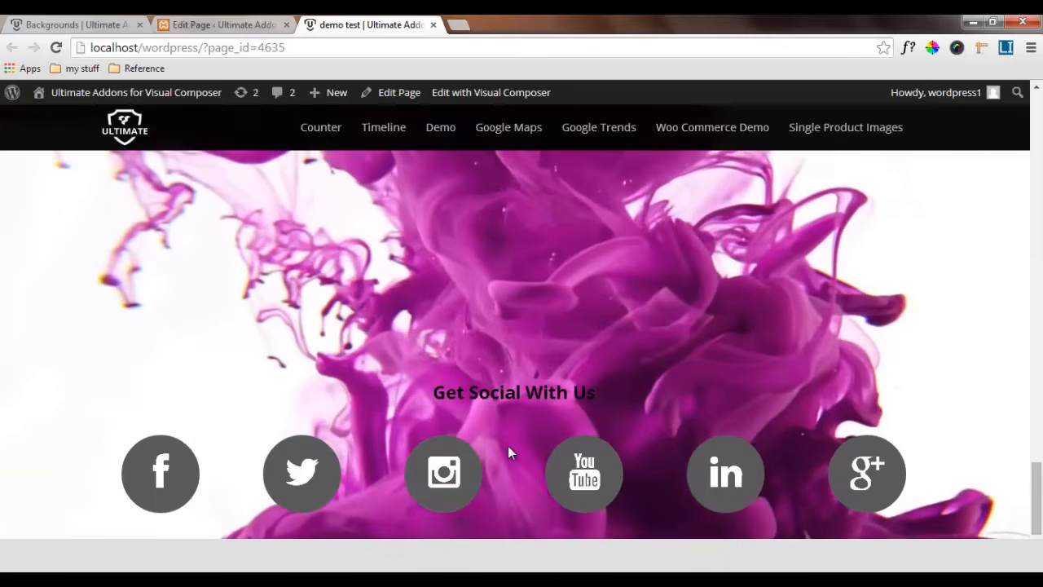
pyautogui.scroll(5, 509, 453)
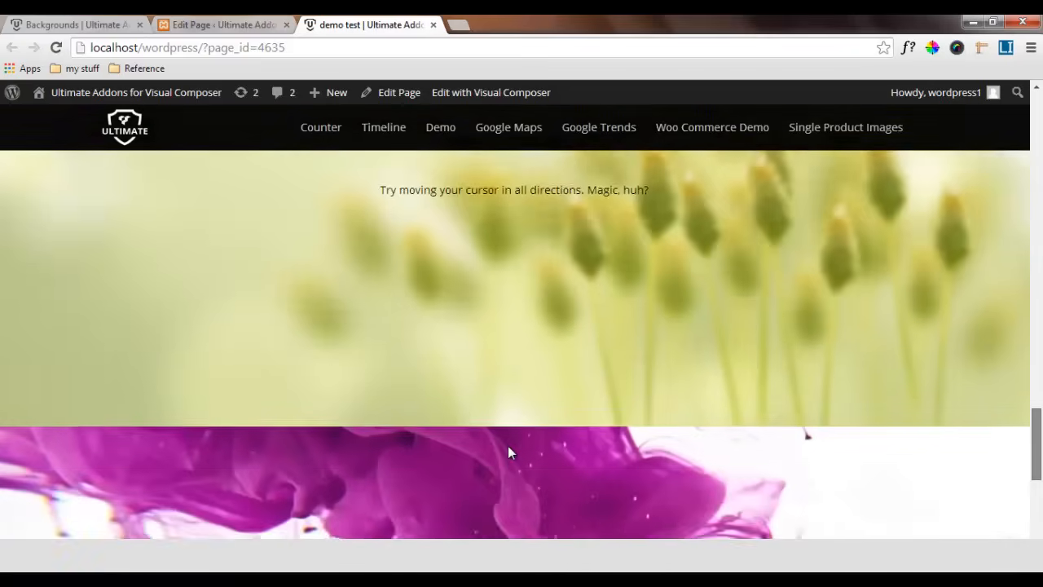
pyautogui.scroll(-3, 509, 453)
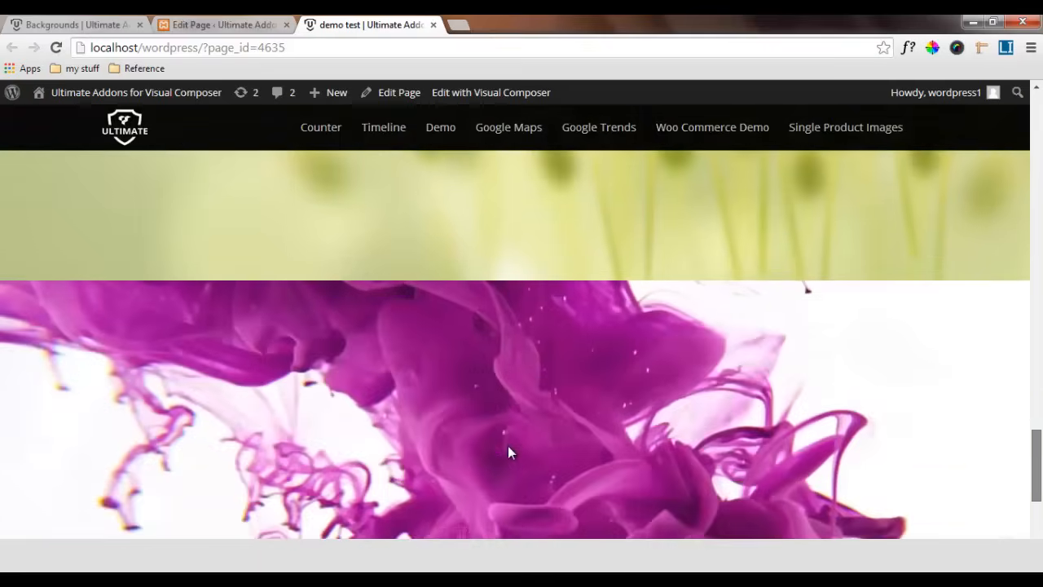
pyautogui.scroll(-3, 509, 453)
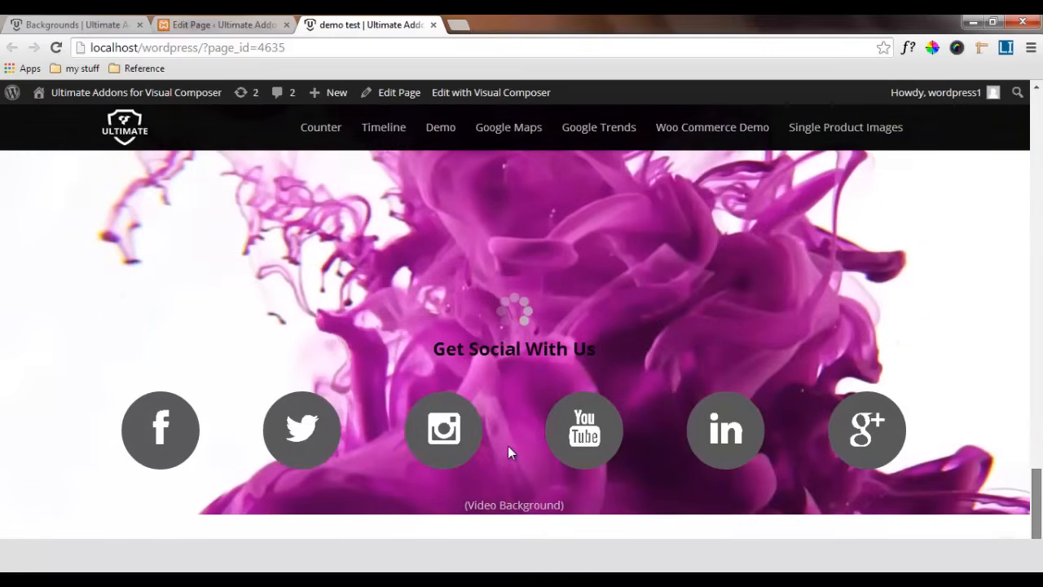
pyautogui.scroll(9, 509, 453)
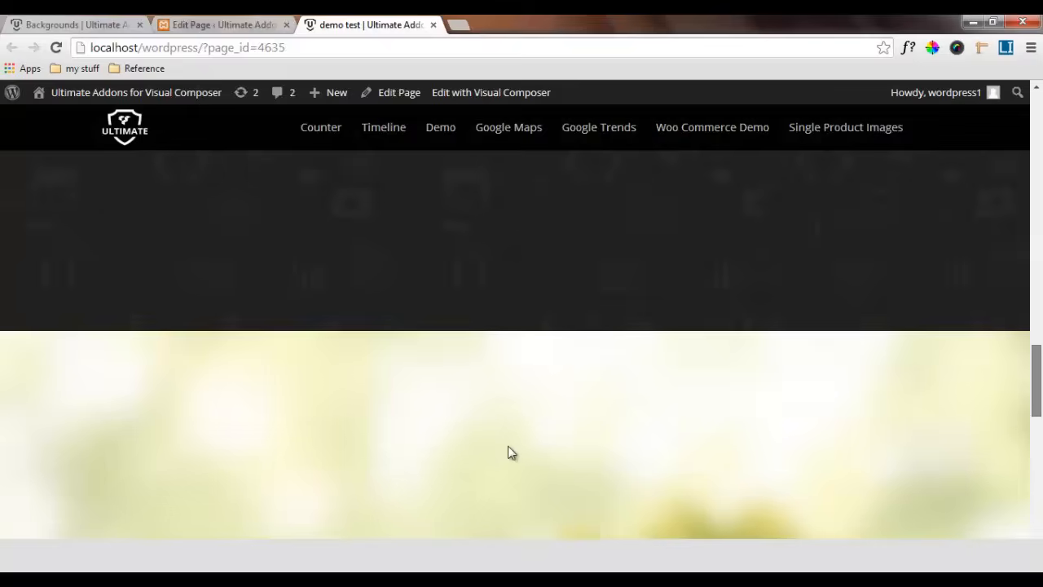
pyautogui.scroll(10, 508, 453)
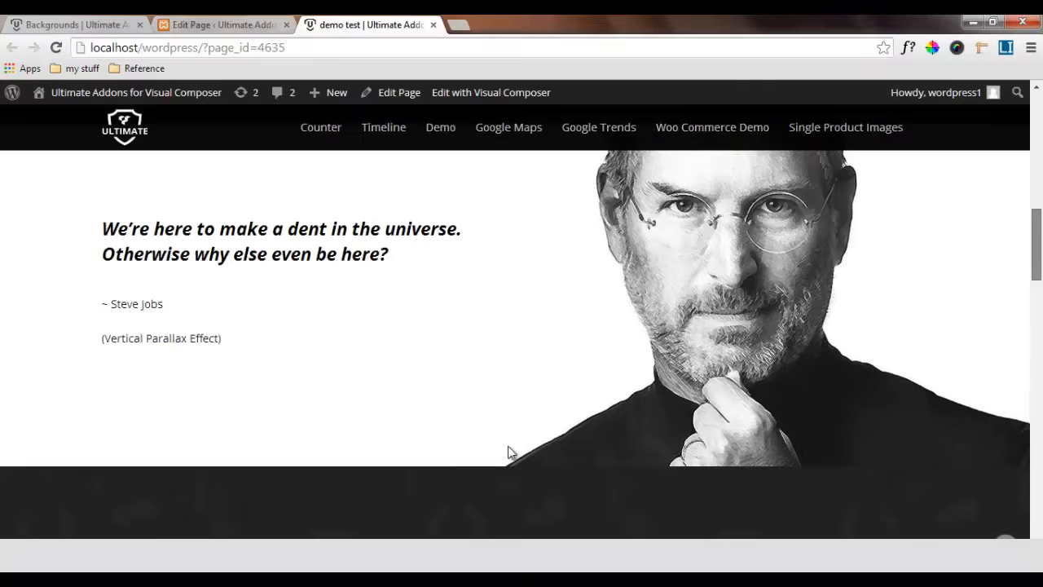
pyautogui.scroll(8, 509, 453)
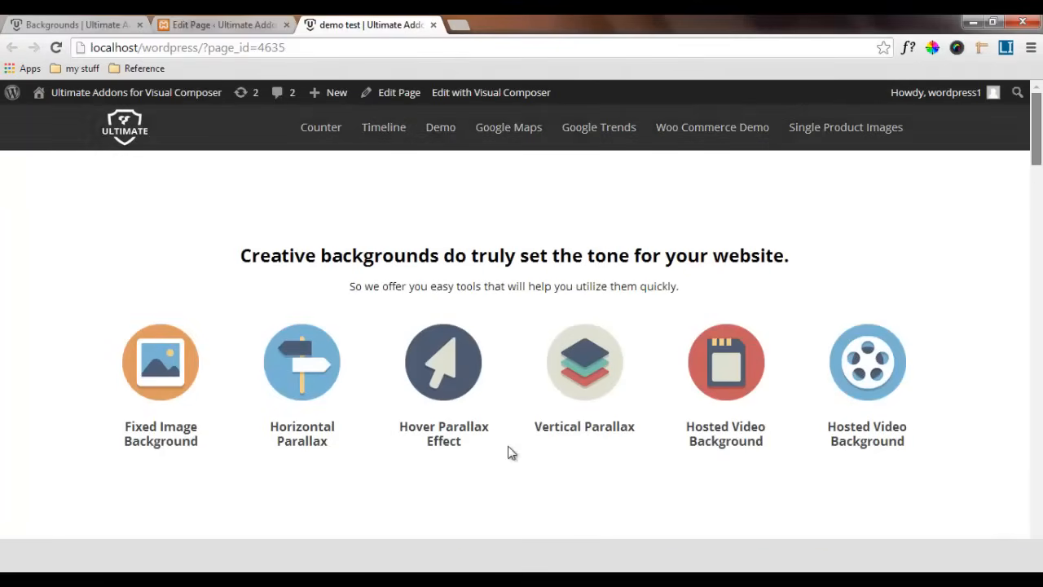
pyautogui.scroll(-10, 508, 453)
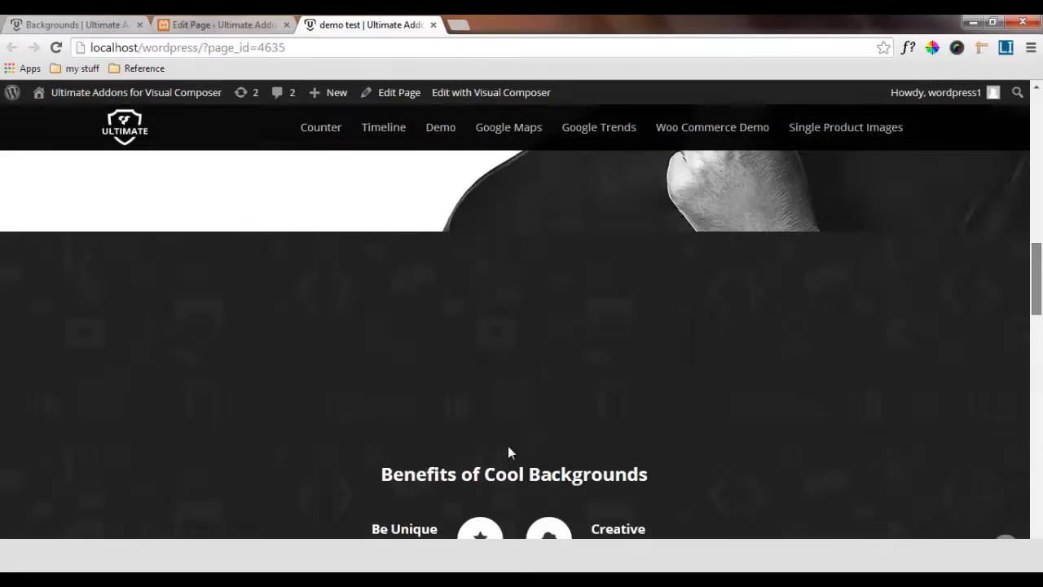
pyautogui.scroll(-10, 508, 454)
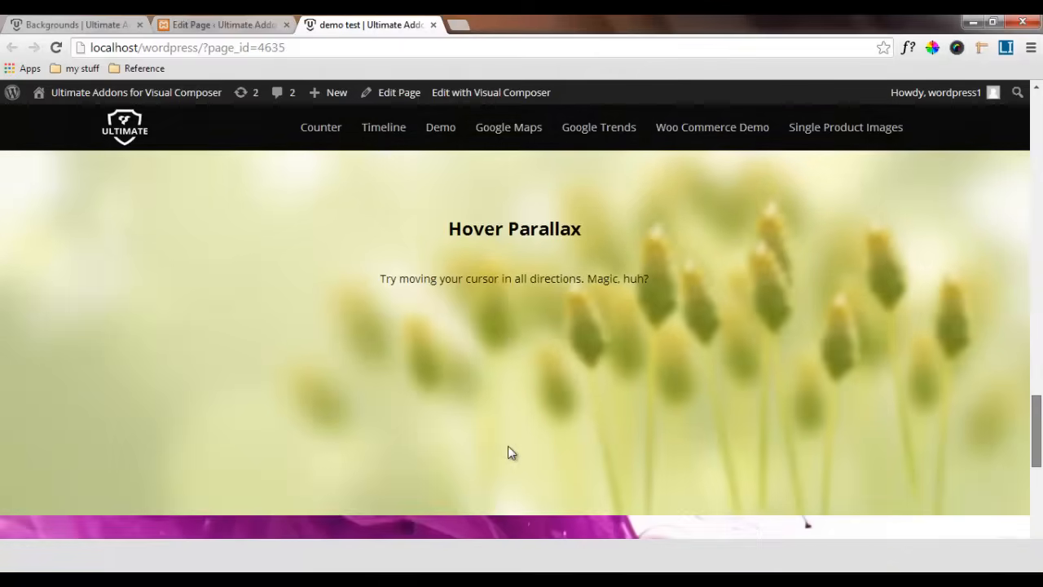
pyautogui.scroll(-8, 509, 453)
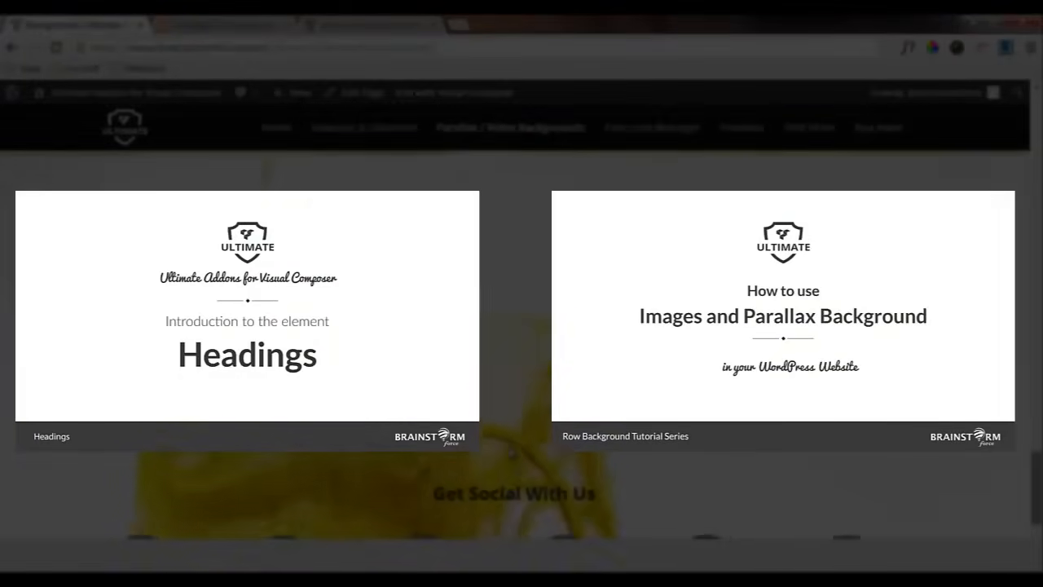
pyautogui.scroll(10, 511, 454)
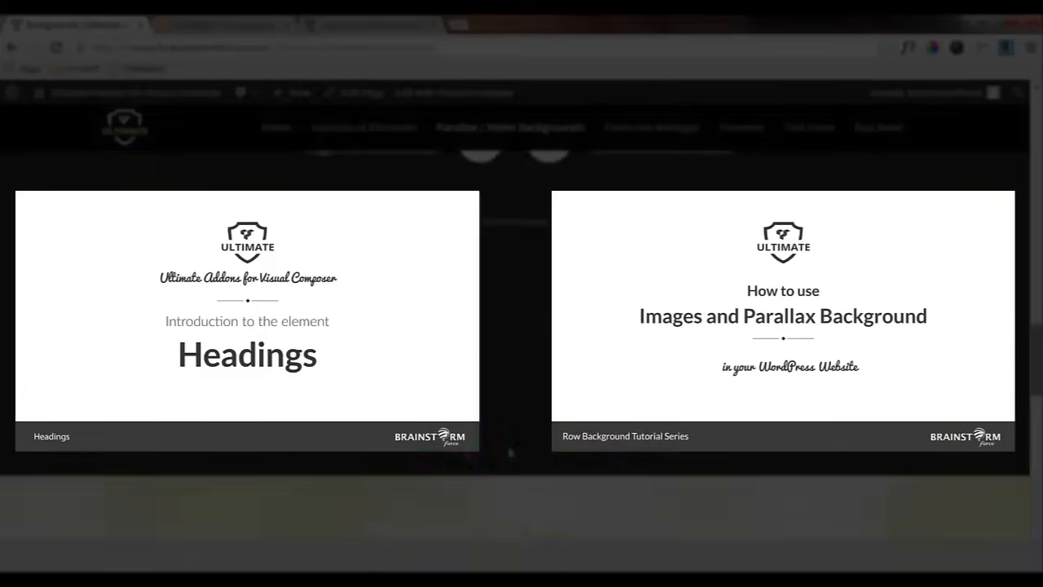
pyautogui.scroll(5, 511, 452)
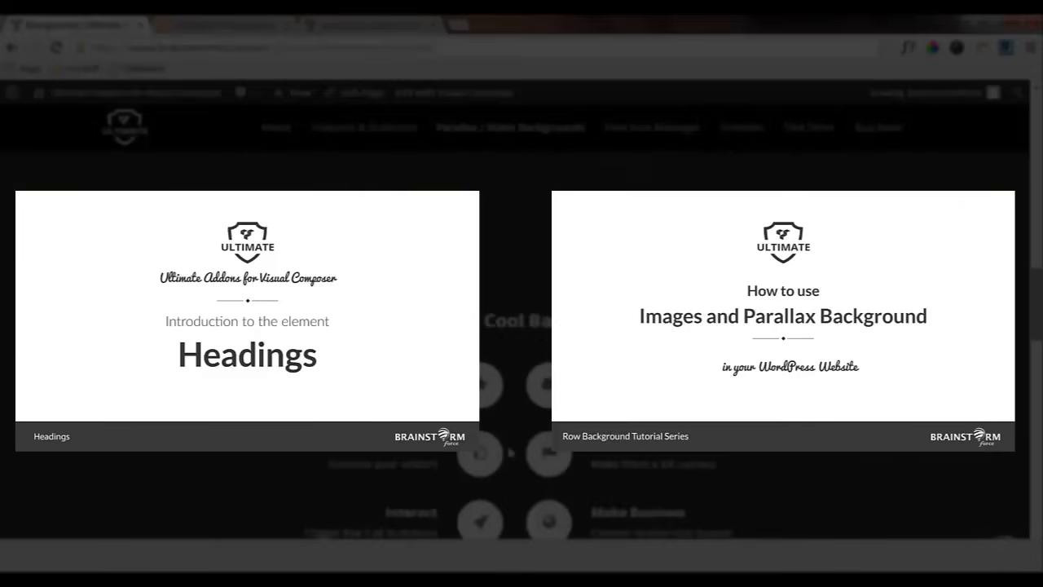
pyautogui.scroll(10, 511, 452)
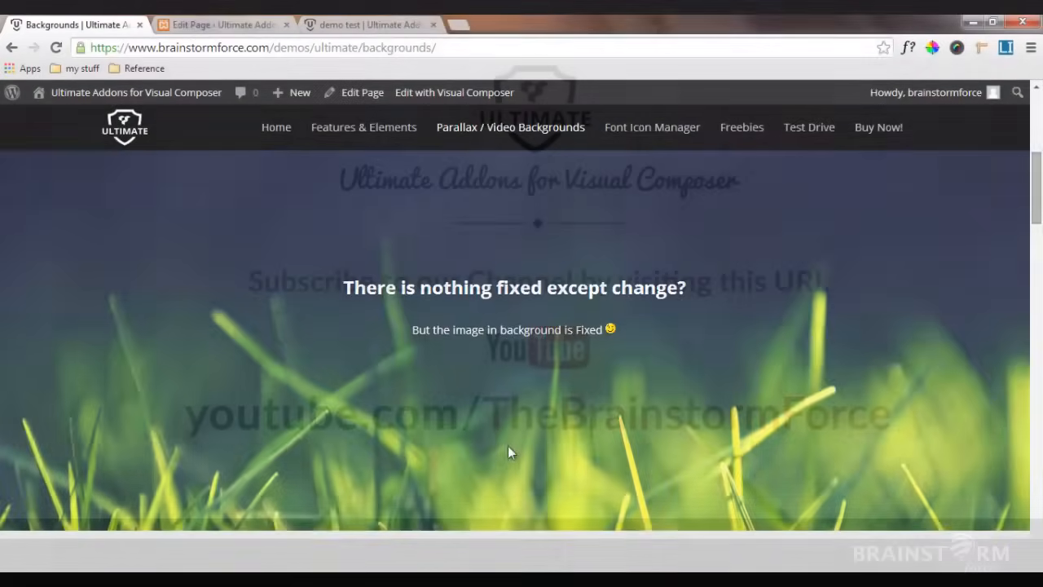
pyautogui.scroll(5, 508, 453)
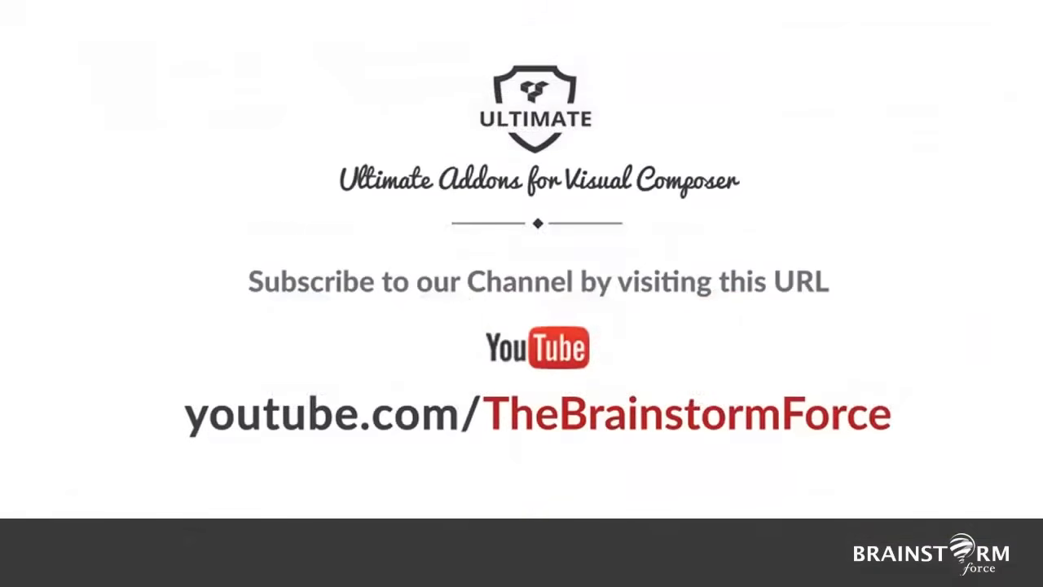